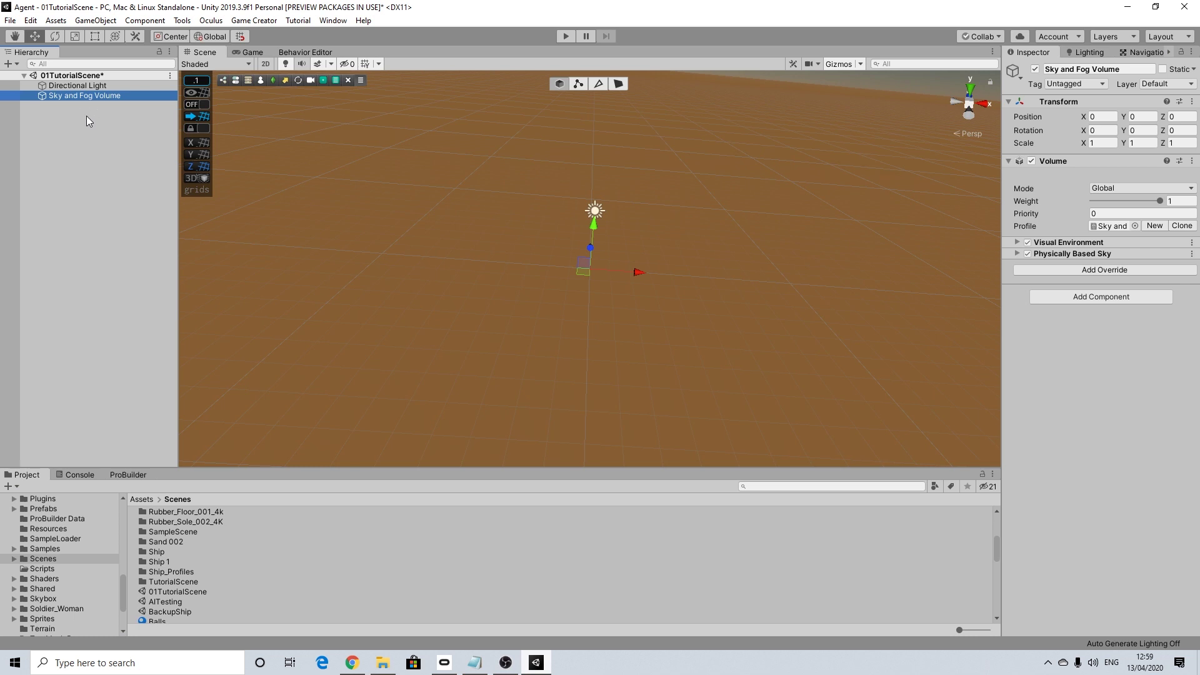
Add a 3D plane to the scene and scale it up uniformly to about 4.18.
left_click(86, 123)
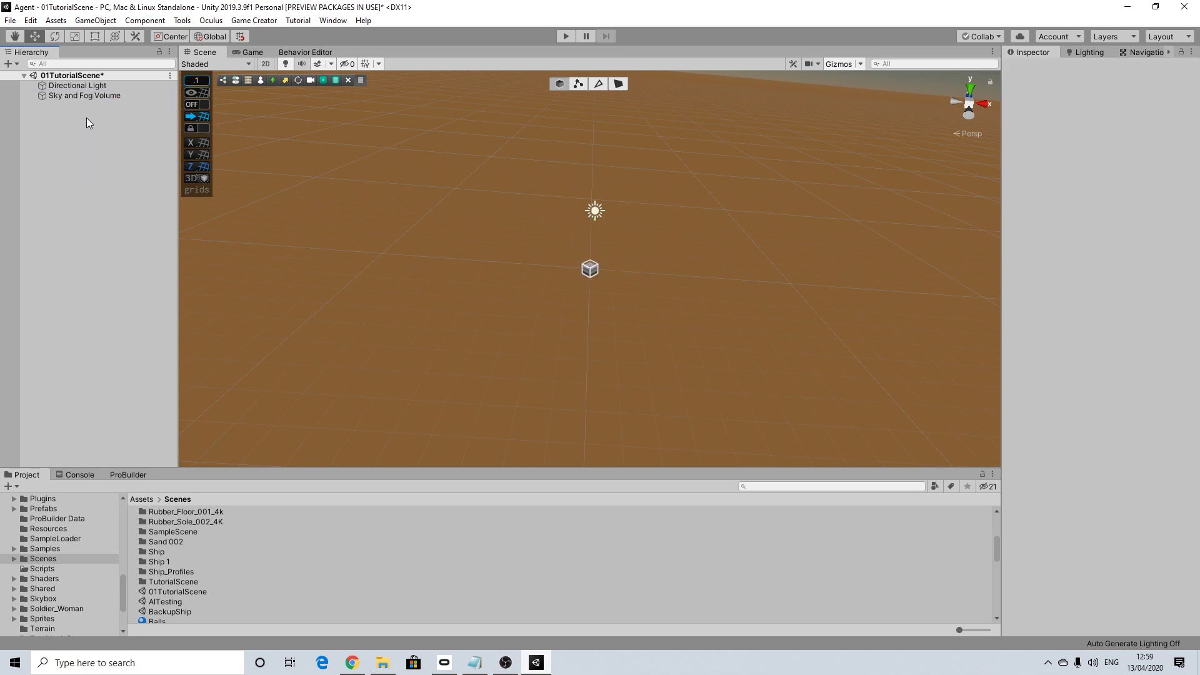
right_click(54, 120)
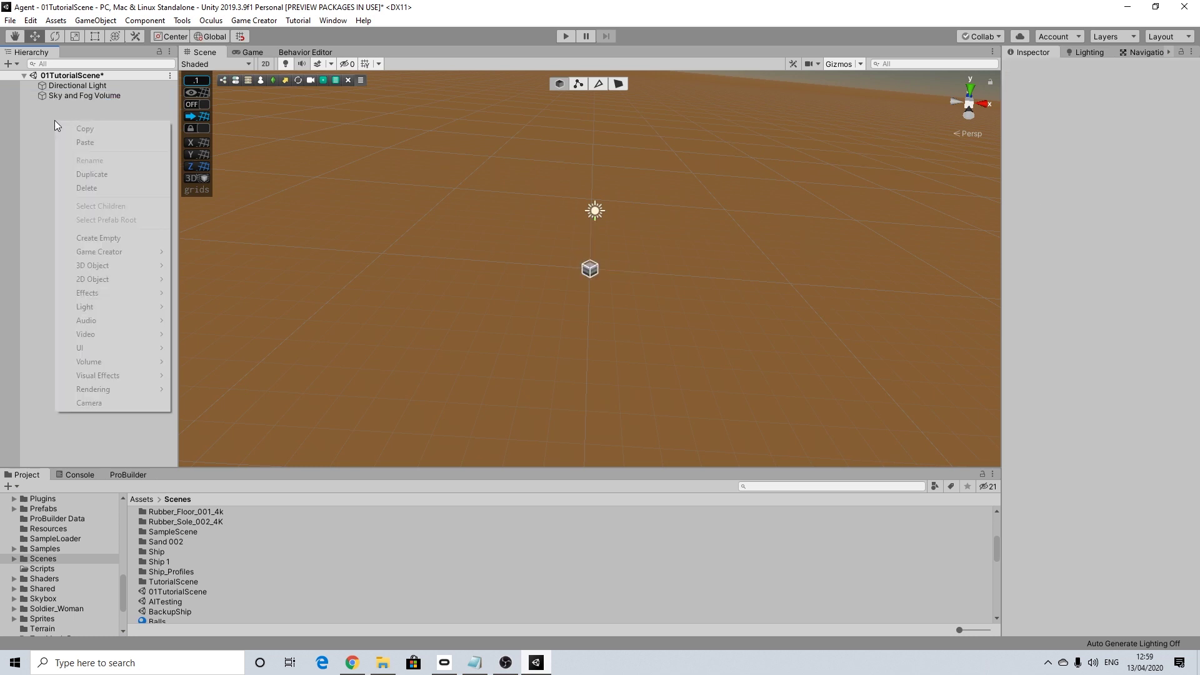
mouse_move(138, 270)
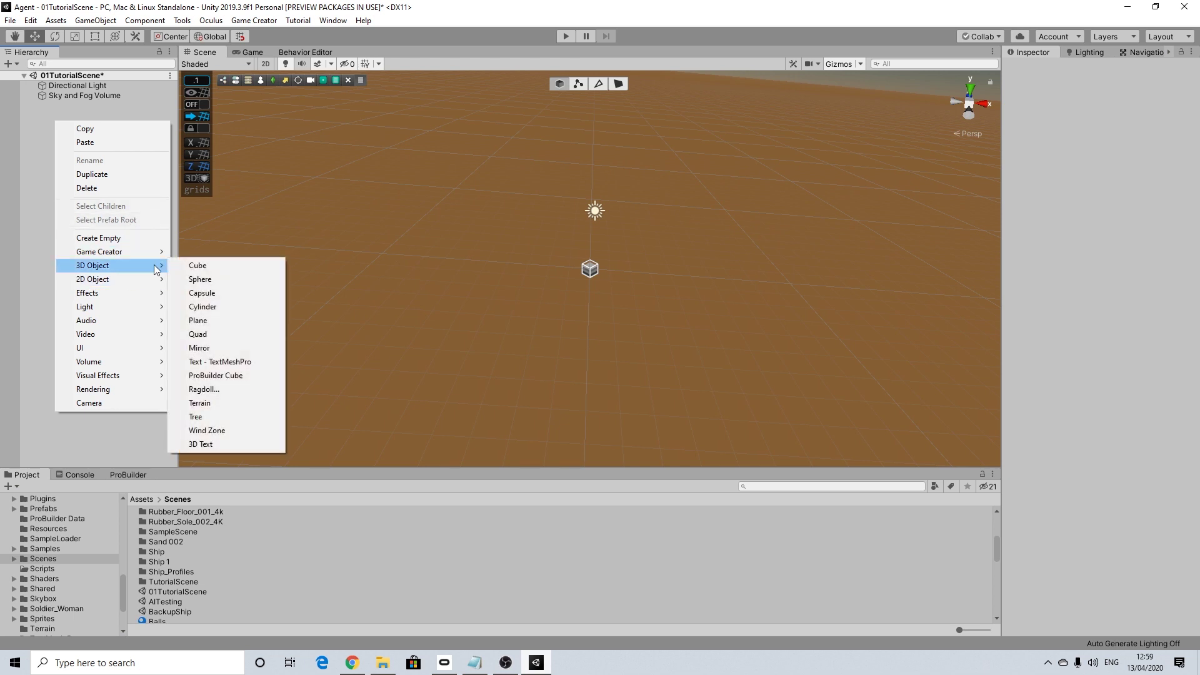
left_click(207, 321)
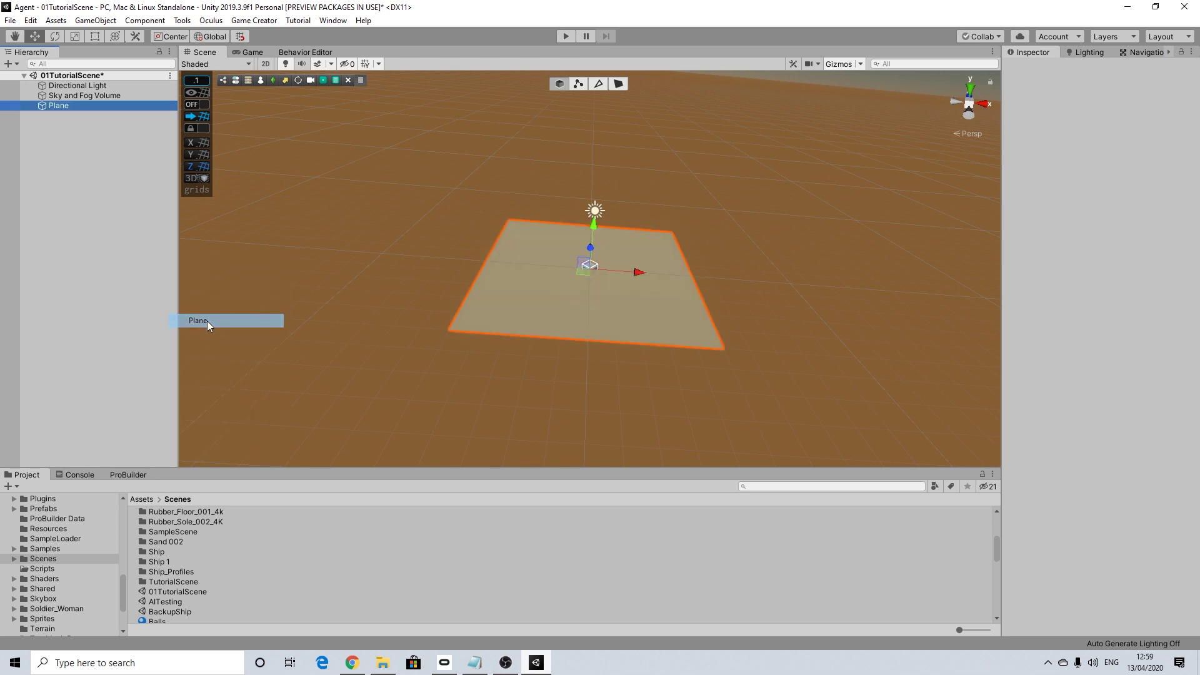
left_click(74, 36)
left_click_drag(591, 268, 788, 252)
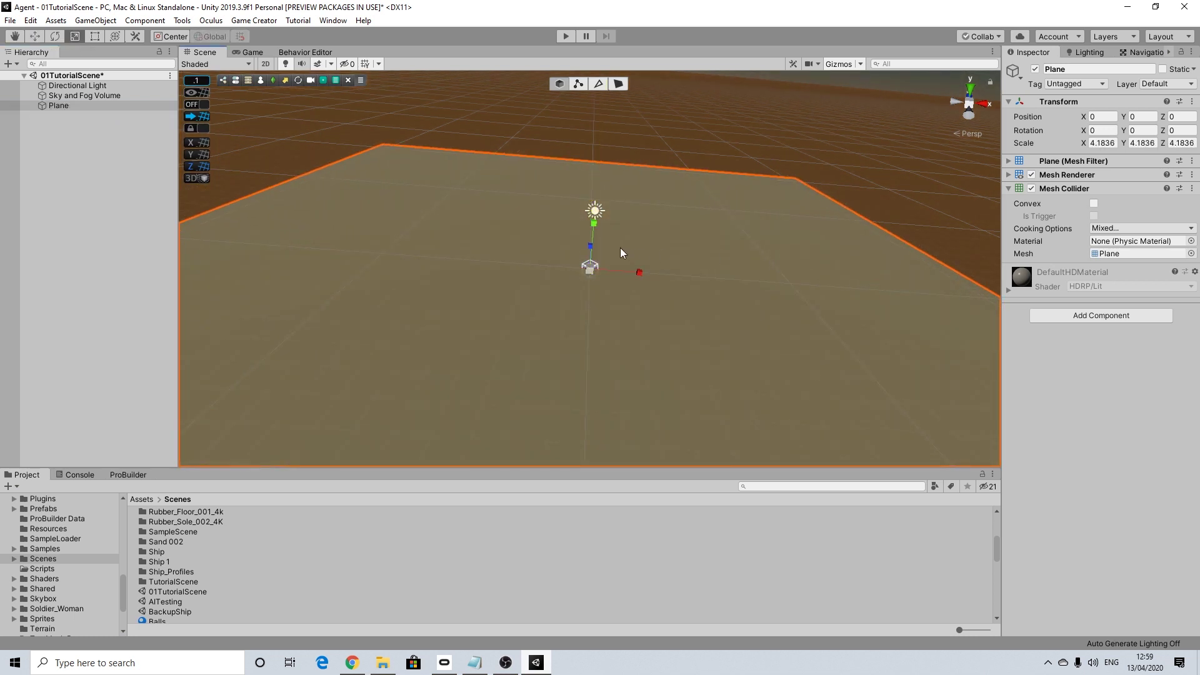
Add a Game Creator character, not a player, to the top level of the scene.
scroll(602, 250, "up", 5)
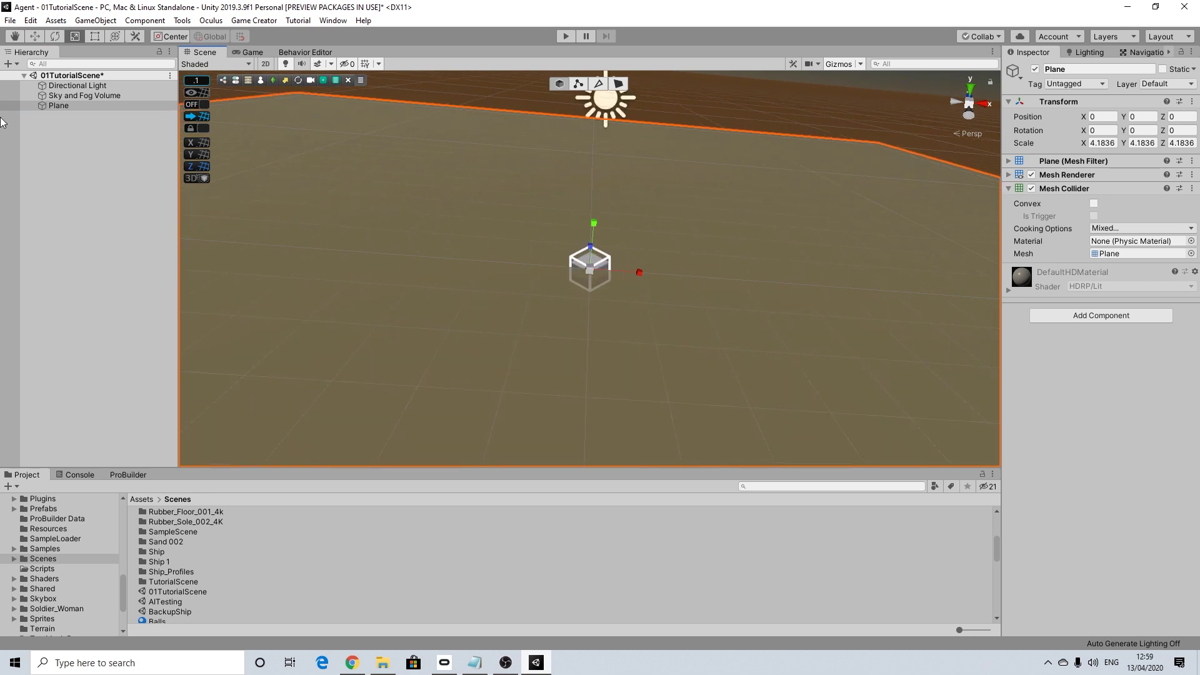
left_click(72, 133)
right_click(68, 132)
mouse_move(136, 262)
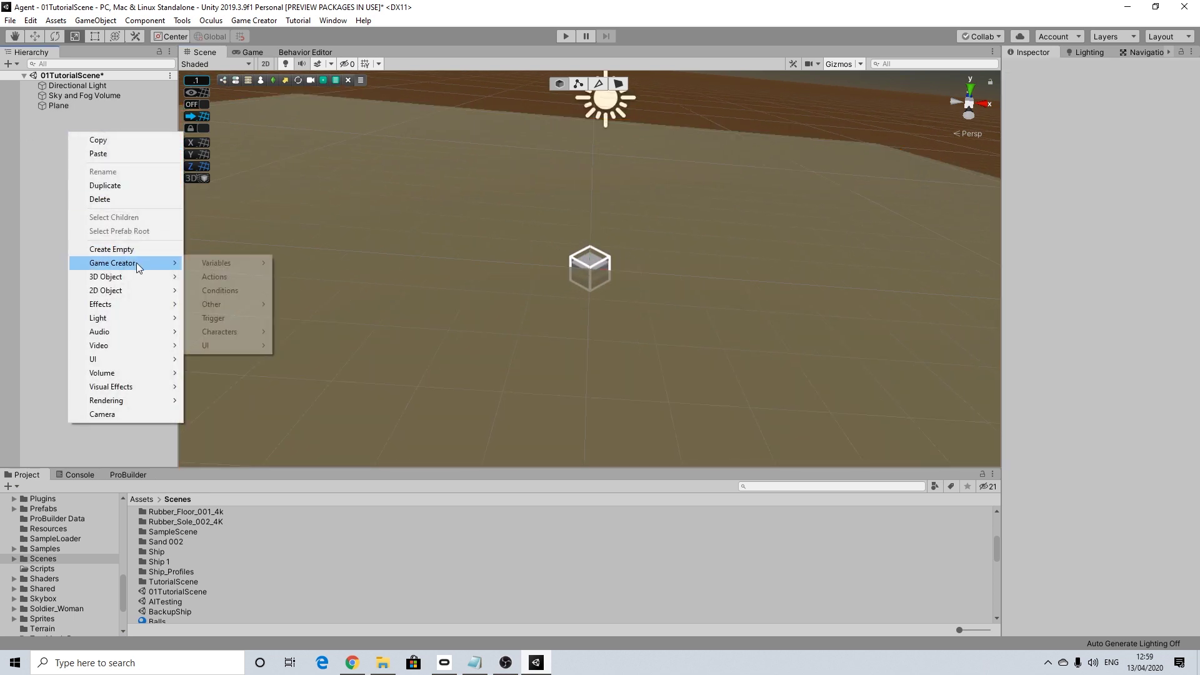
mouse_move(174, 266)
mouse_move(217, 265)
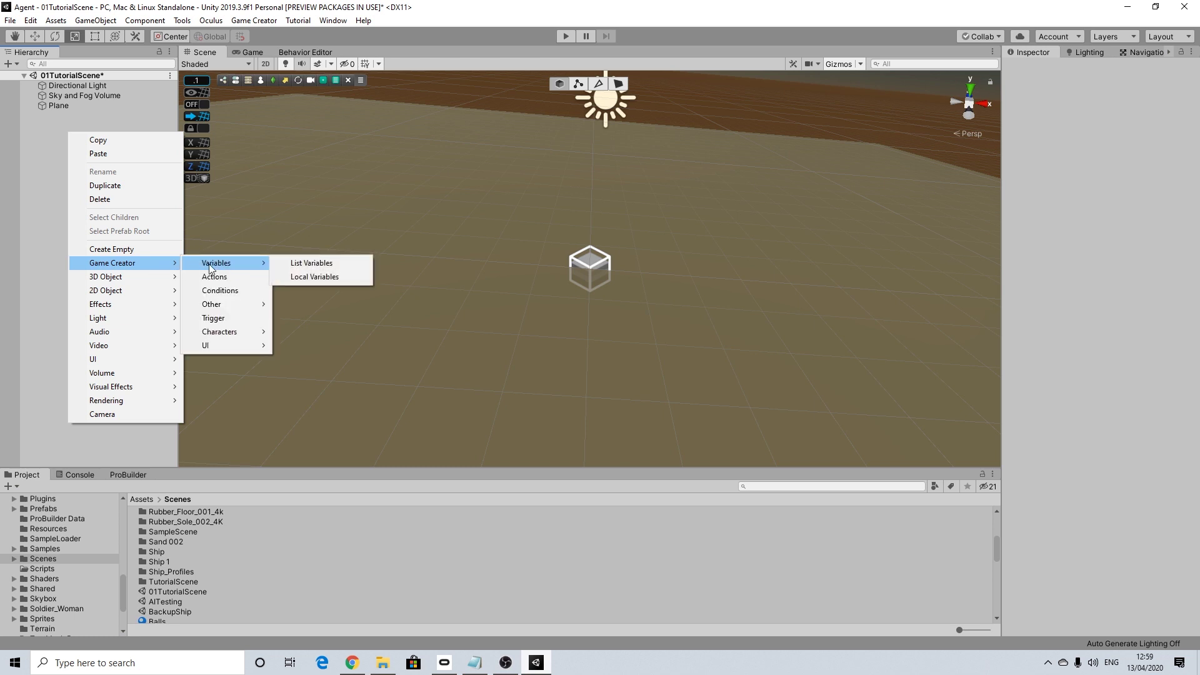
mouse_move(254, 332)
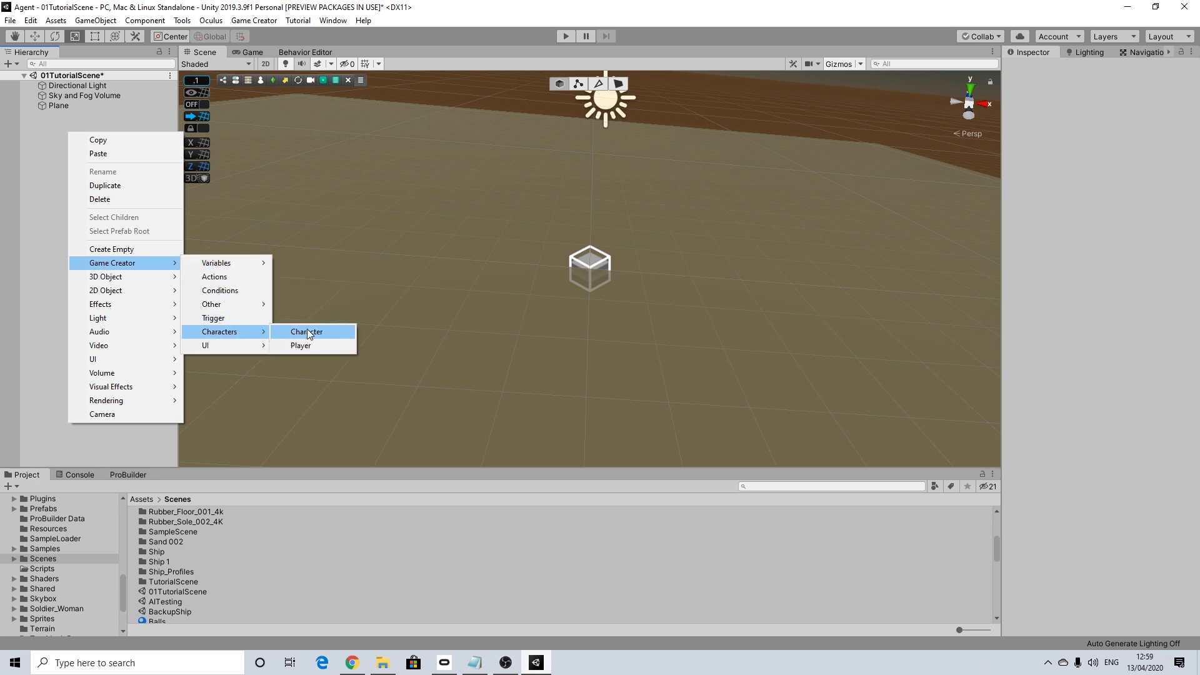
left_click(306, 332)
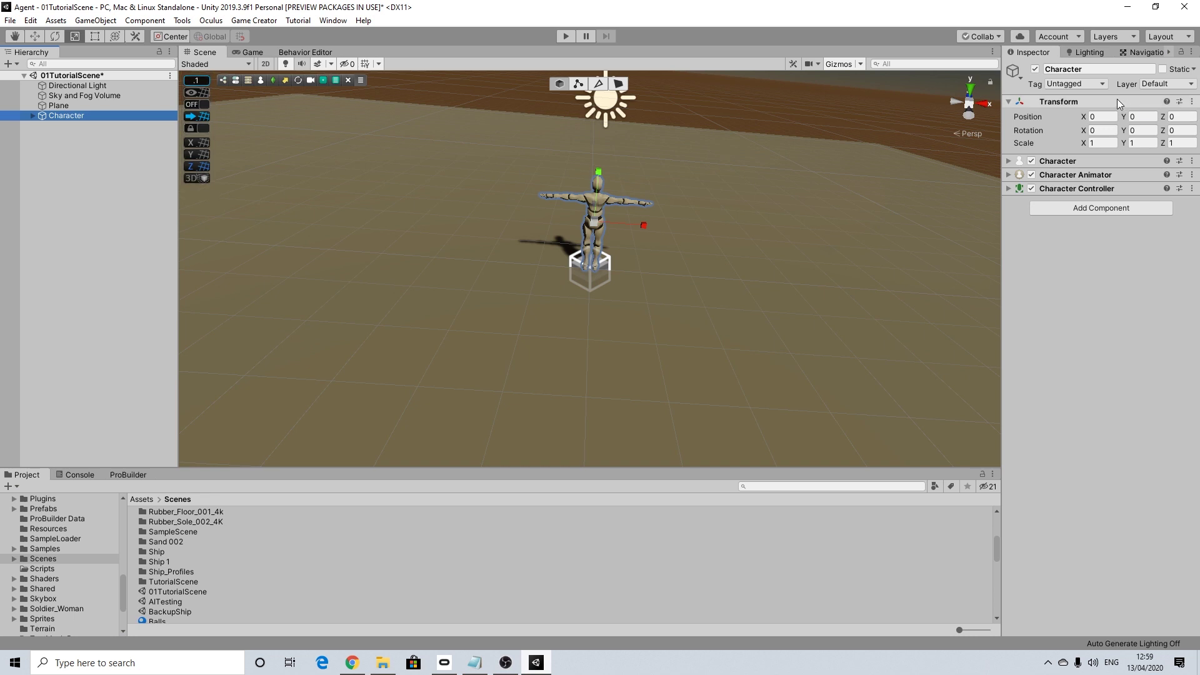
Set the character's Y rotation to 180.
left_click(1141, 131)
double_click(1140, 131)
type("18")
left_click(73, 186)
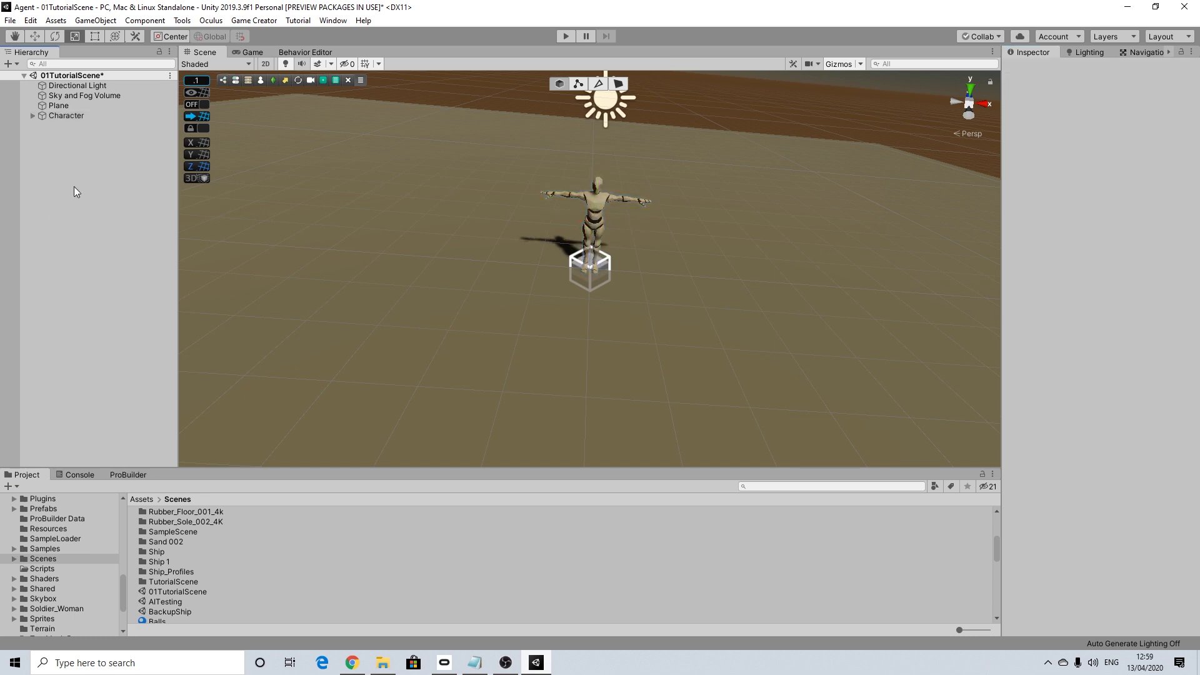
Create an empty game object and make the character its child.
right_click(65, 139)
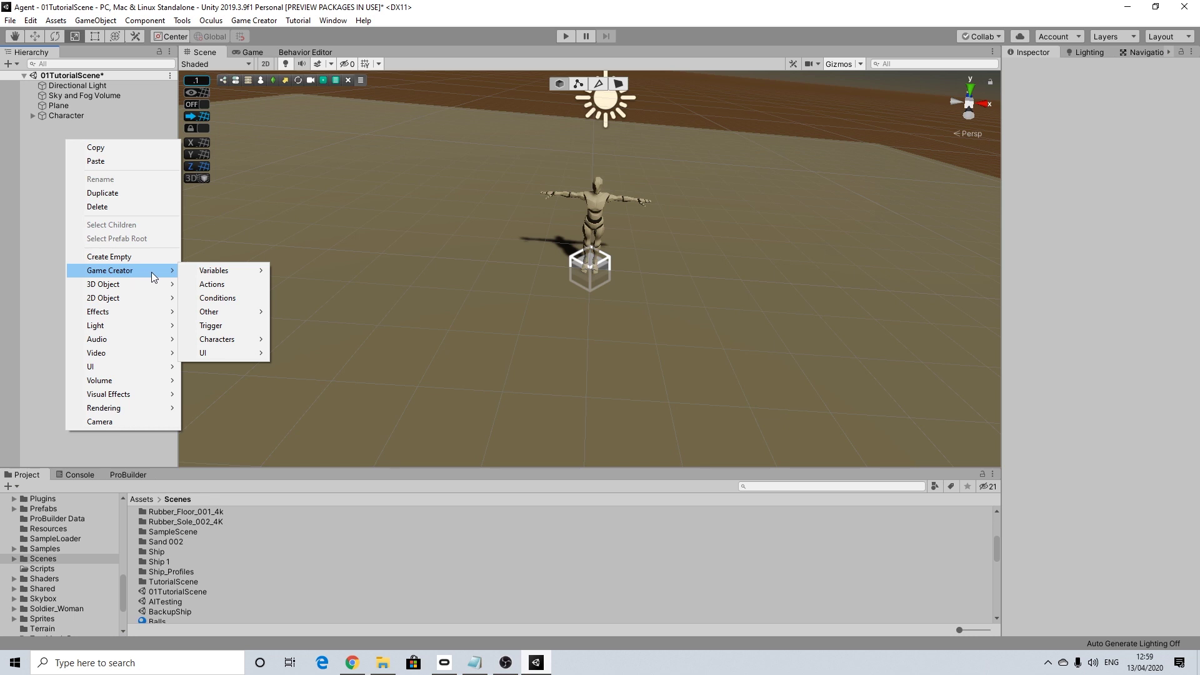
left_click(119, 256)
right_click(66, 130)
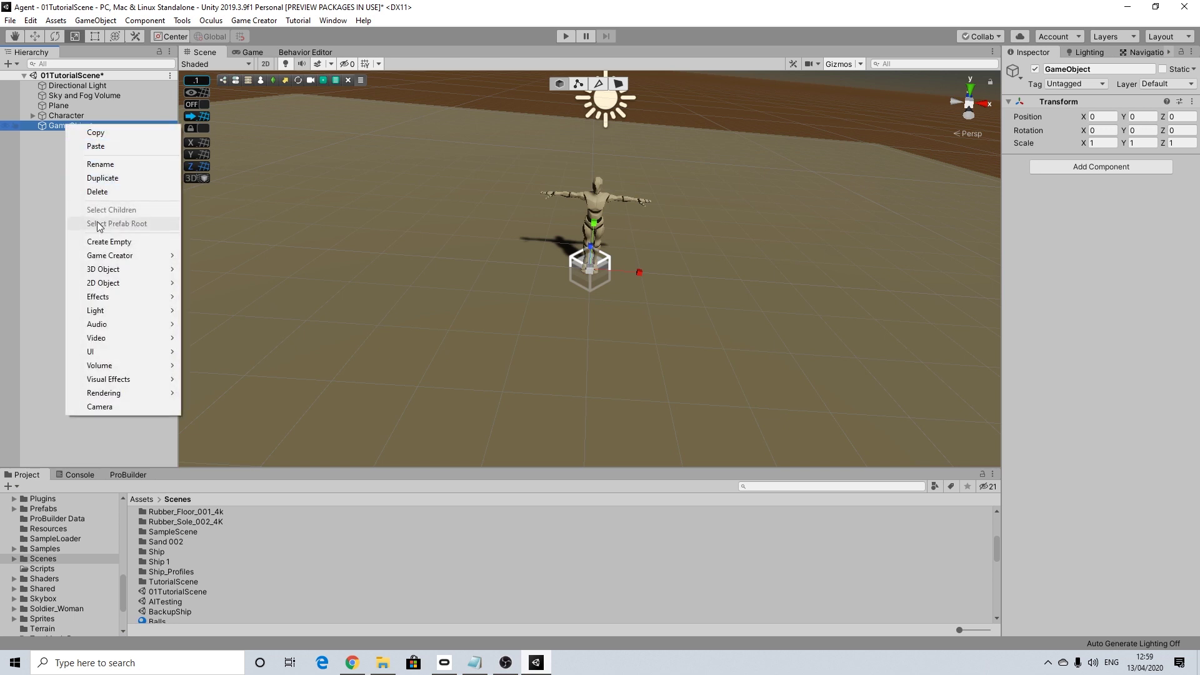
left_click(51, 148)
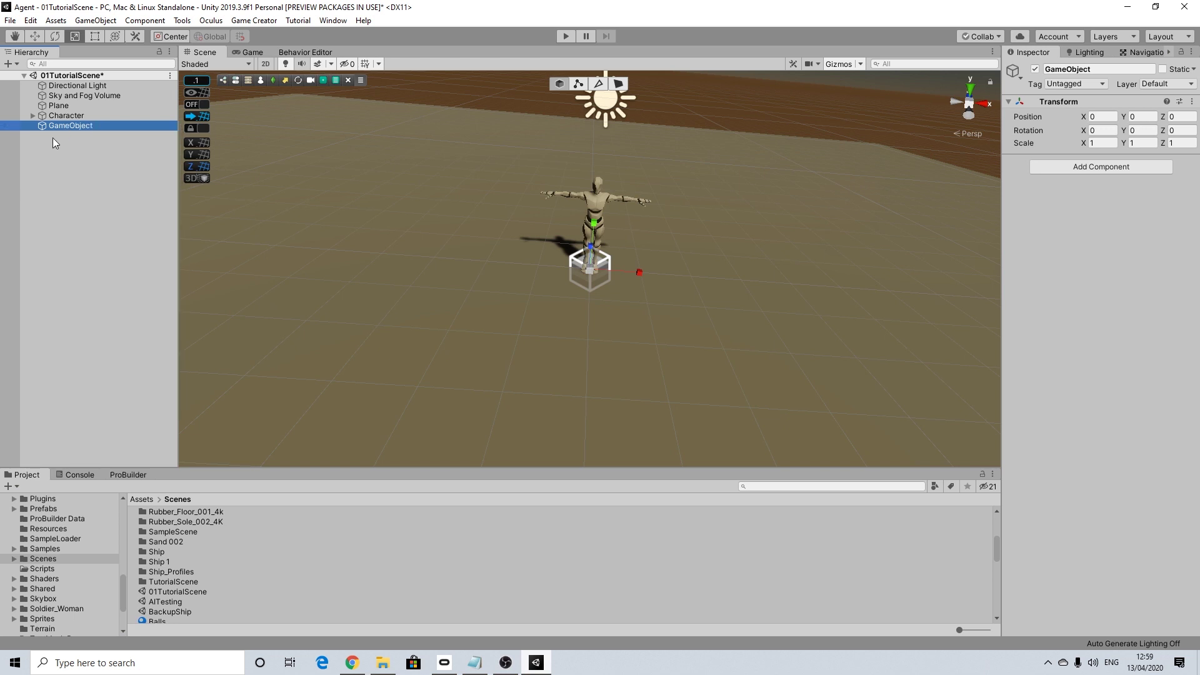
left_click(60, 117)
left_click(60, 125)
left_click_drag(65, 117, 65, 125)
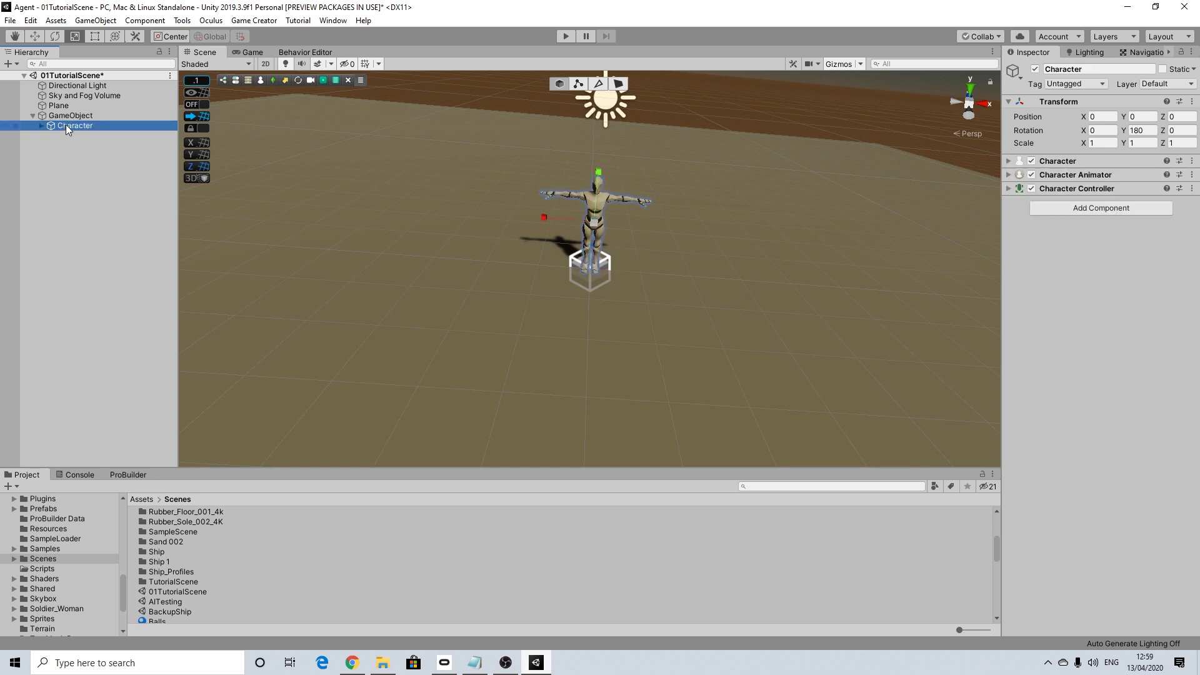
Rename the empty parent object of the character as EnemyAI.
right_click(68, 116)
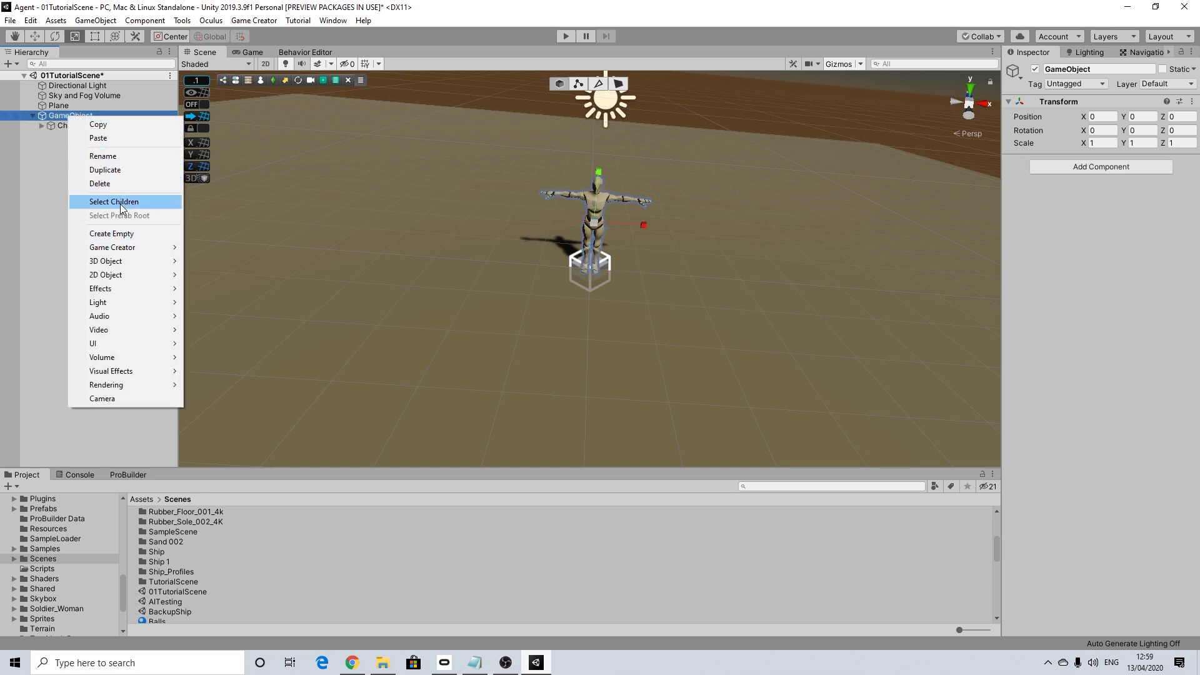
left_click(108, 156)
type("EnemyAI")
key("Return")
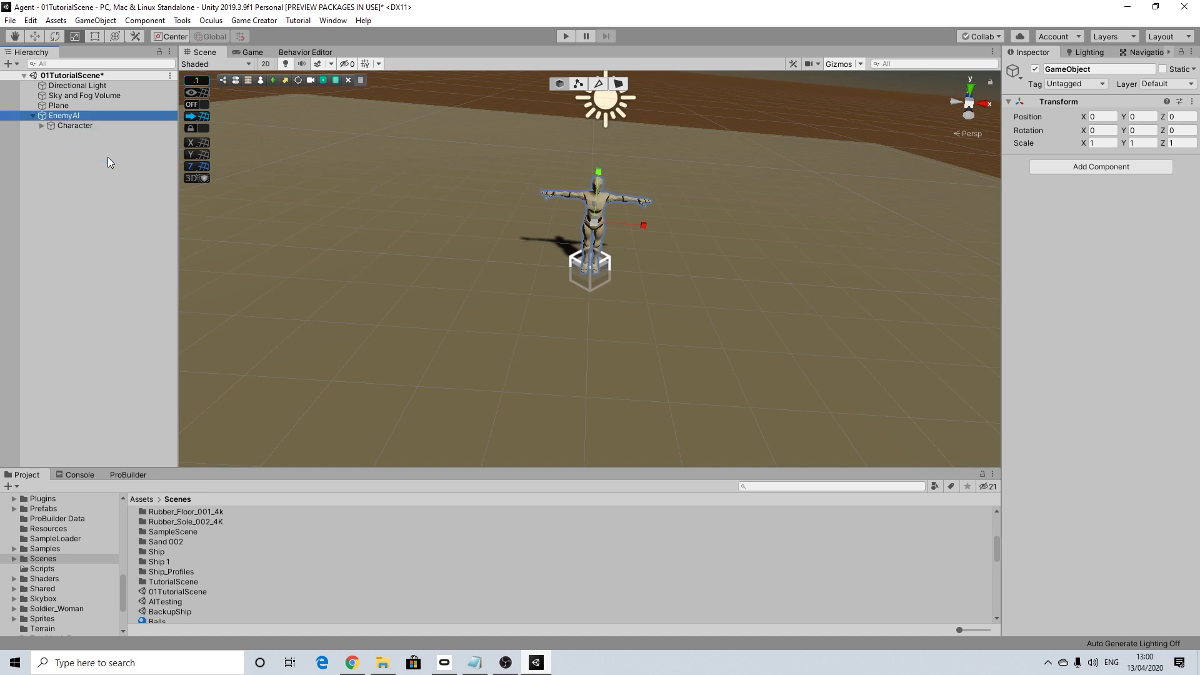
left_click(73, 125)
left_click(73, 116)
left_click(73, 125)
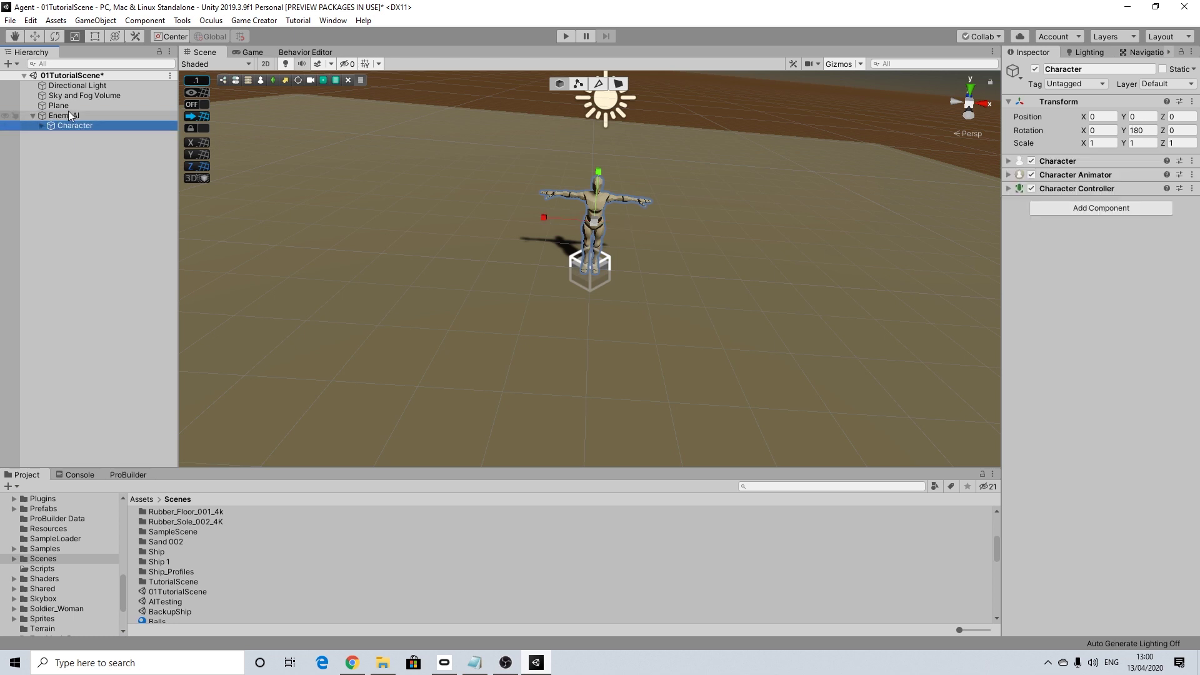
left_click(69, 116)
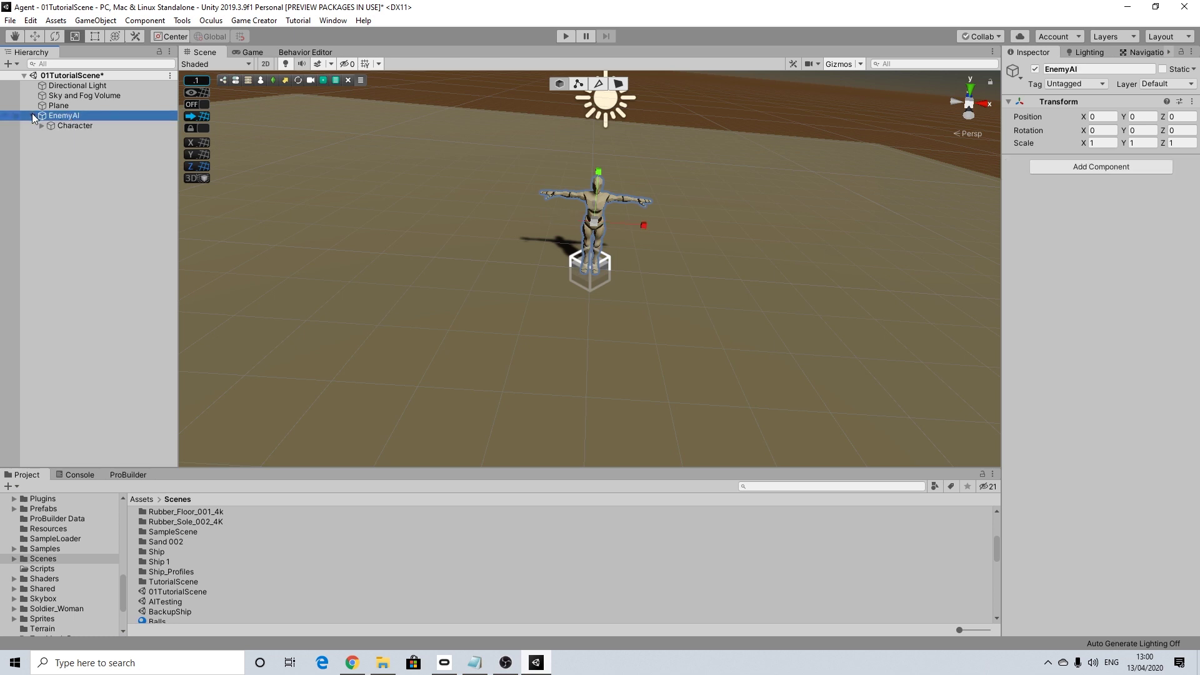
scroll(584, 256, "down", 4)
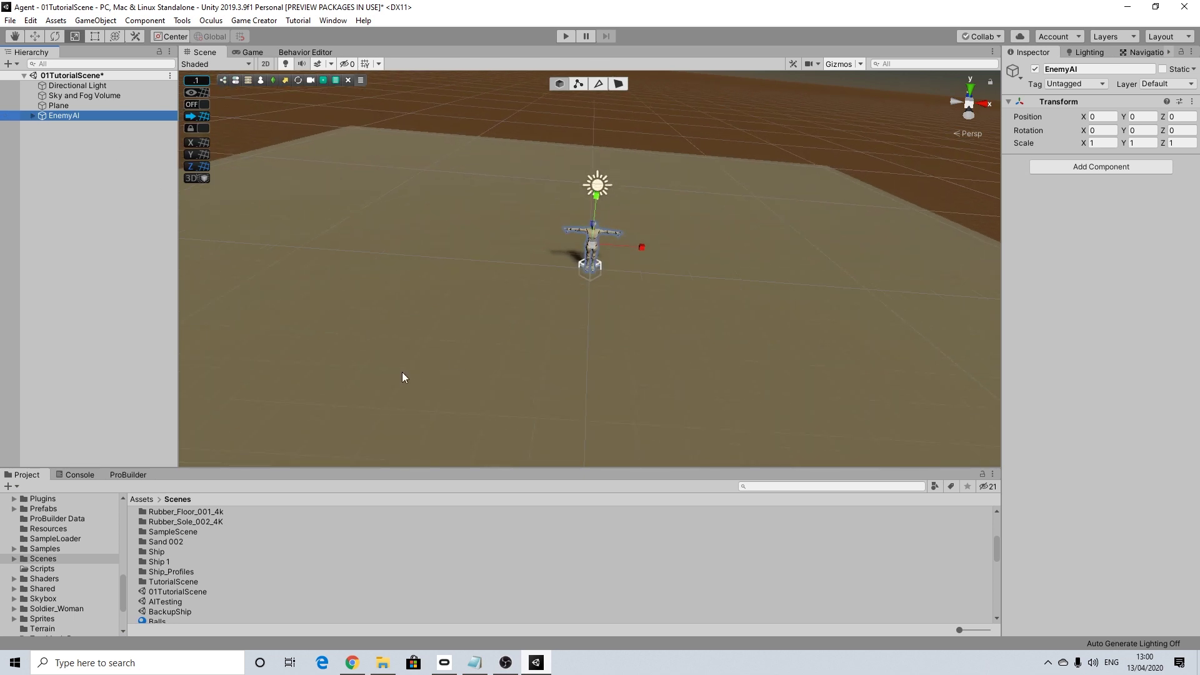
left_click(112, 305)
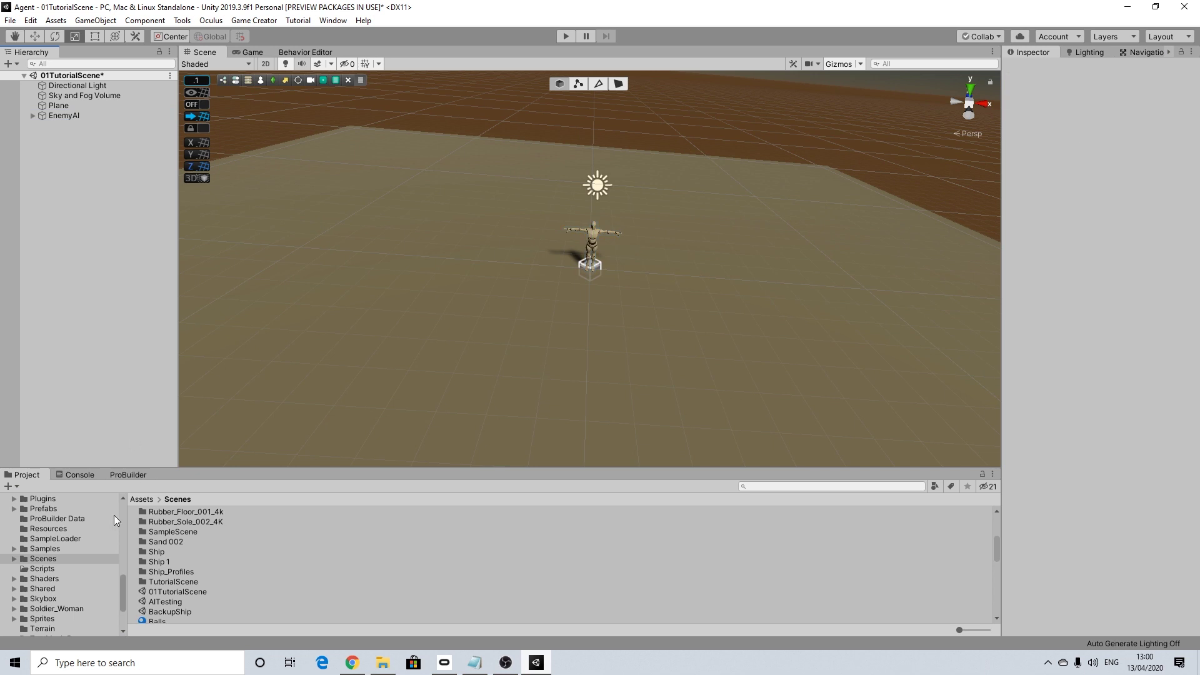
Open the Example6-Combat scene from Plugins/GameCreator/ShooterExample/Scenes, saving the changes to the current scene.
scroll(45, 572, "up", 3)
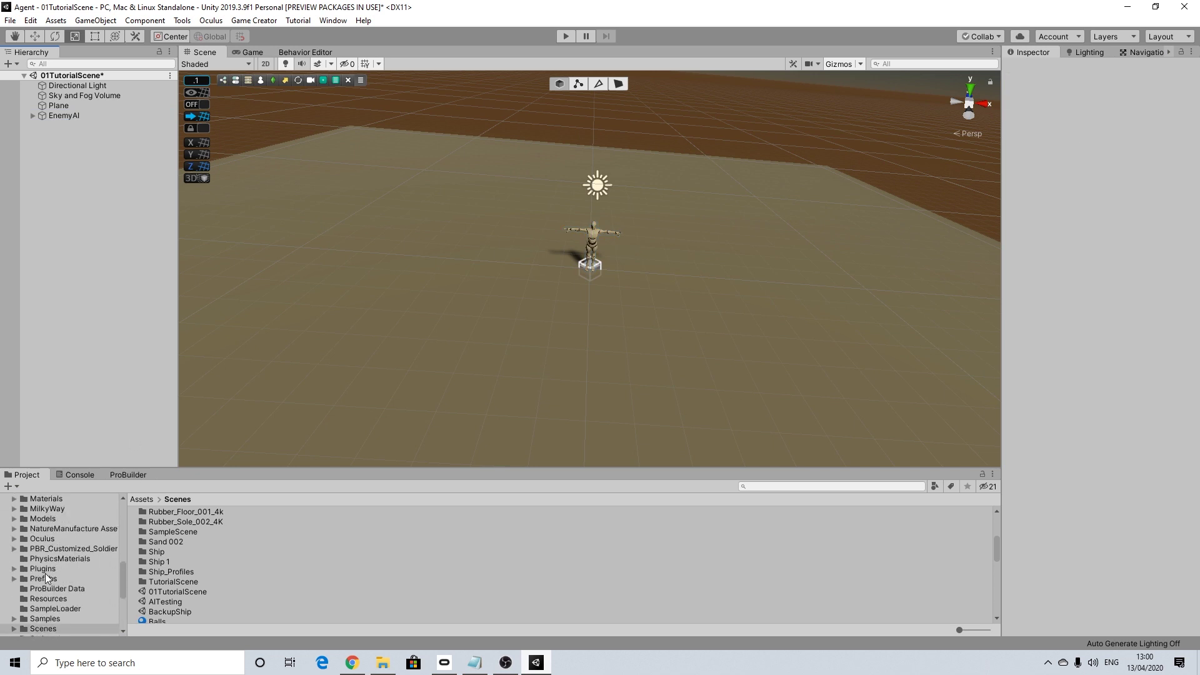
scroll(53, 572, "down", 3)
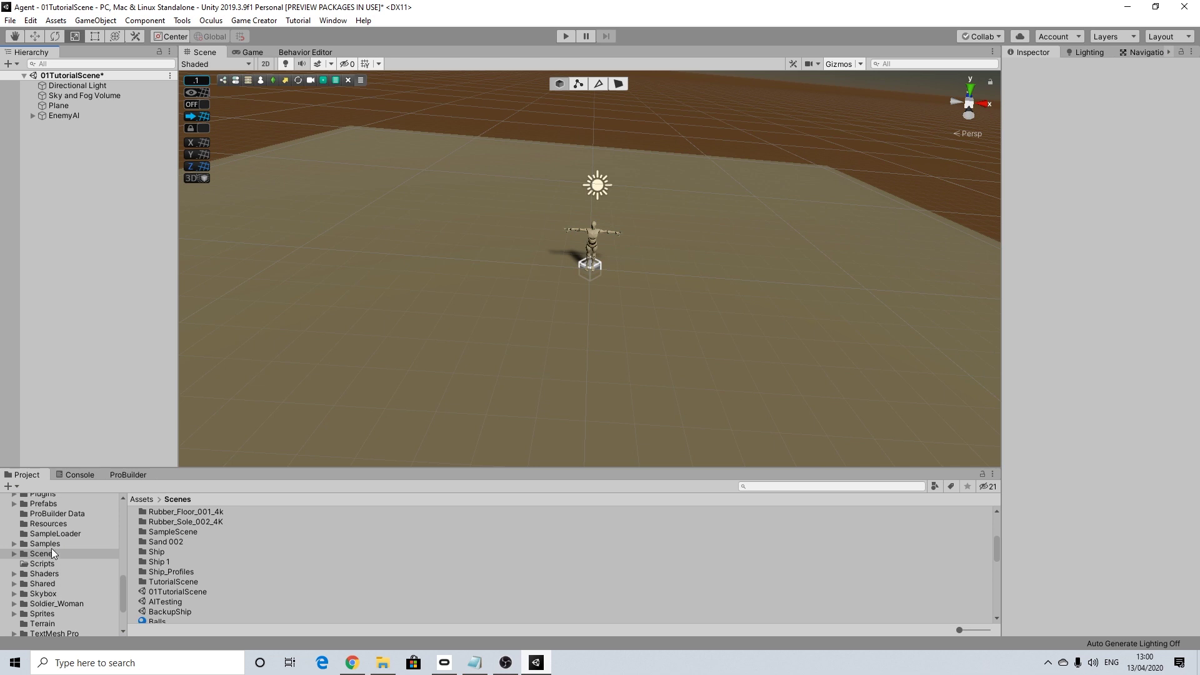
left_click(51, 495)
double_click(181, 511)
scroll(168, 576, "down", 3)
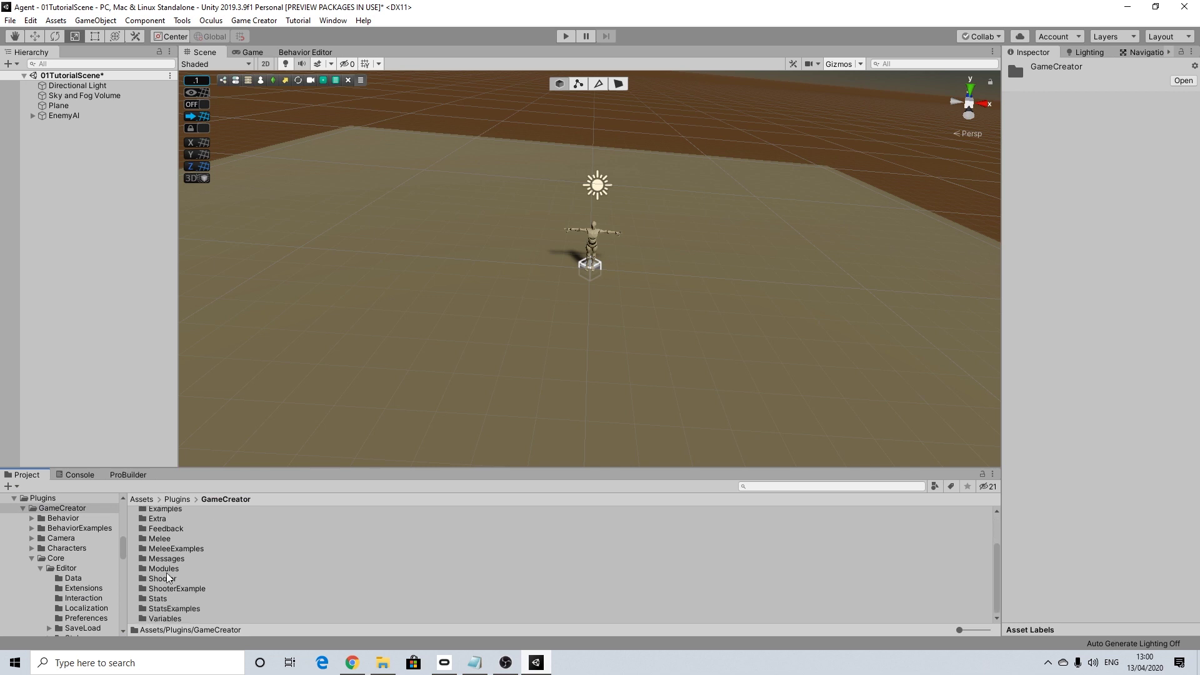
double_click(193, 589)
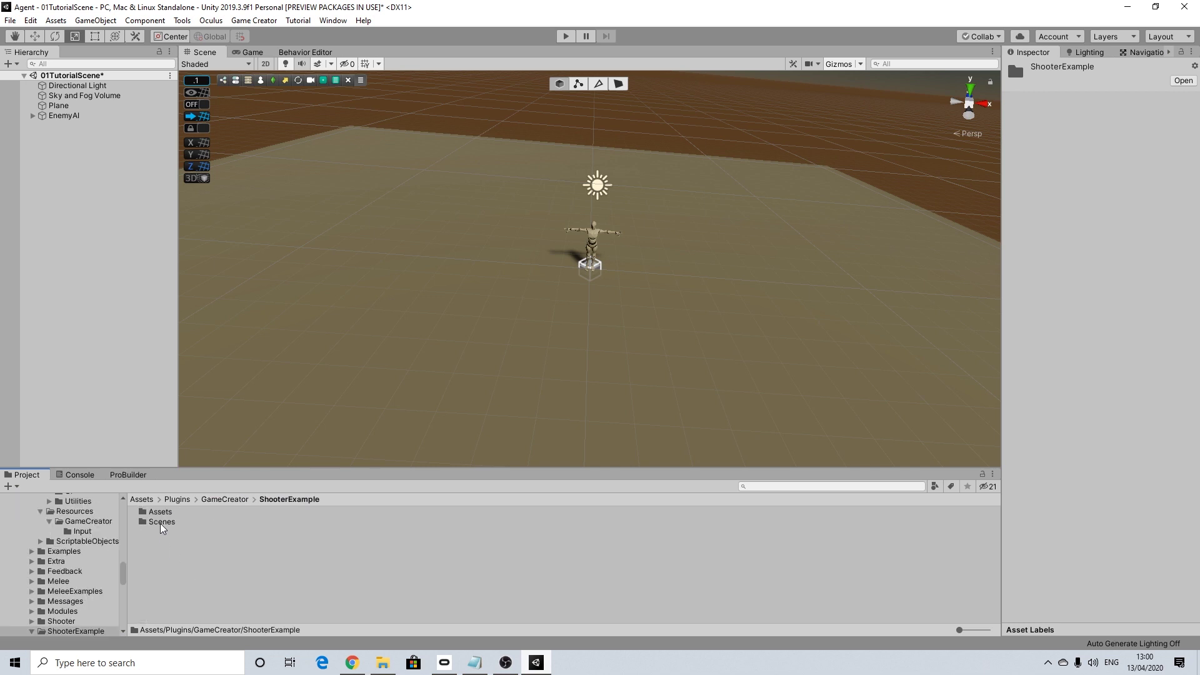
double_click(160, 523)
double_click(189, 571)
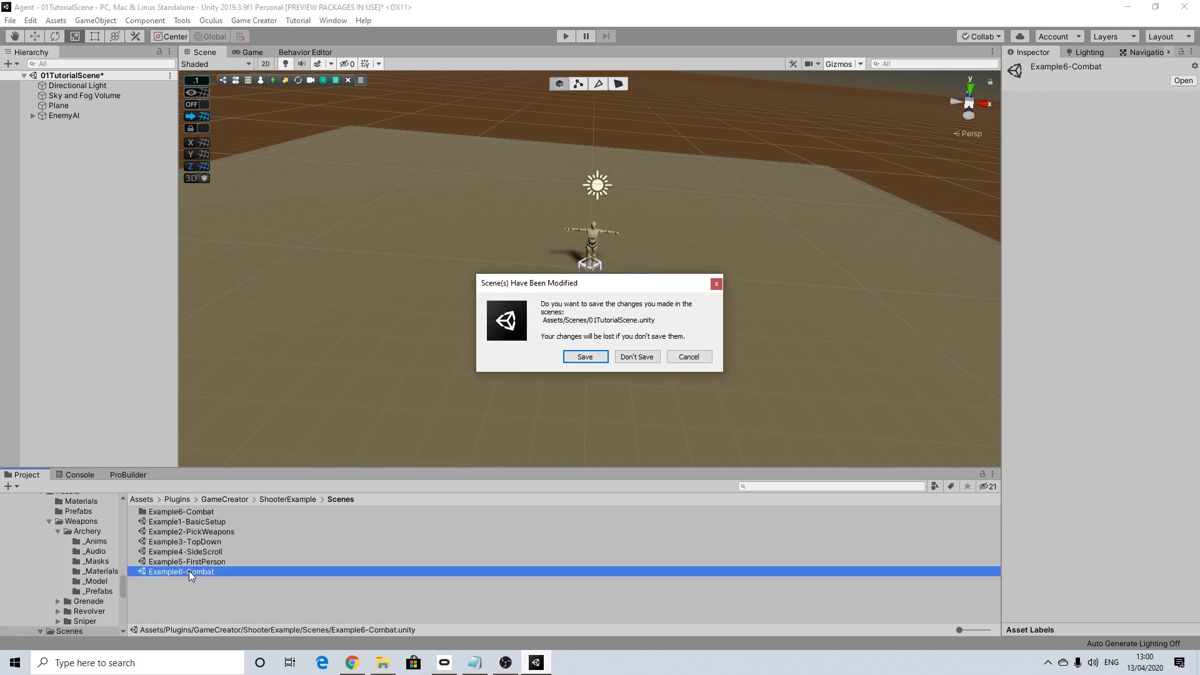
left_click(585, 356)
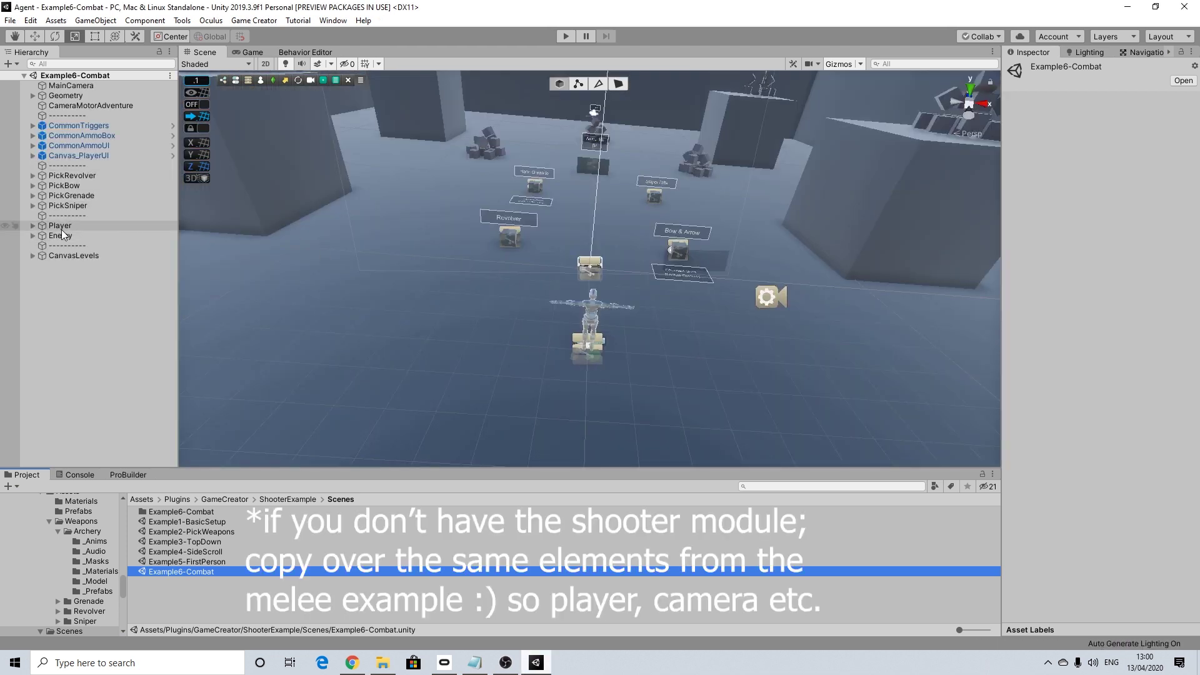
Copy the Player, PickRevolver, PickBow, CommonTriggers, CommonAmmoBox, CommonAmmoUI, MainCamera and CameraMotorAdventure objects together.
left_click(60, 225)
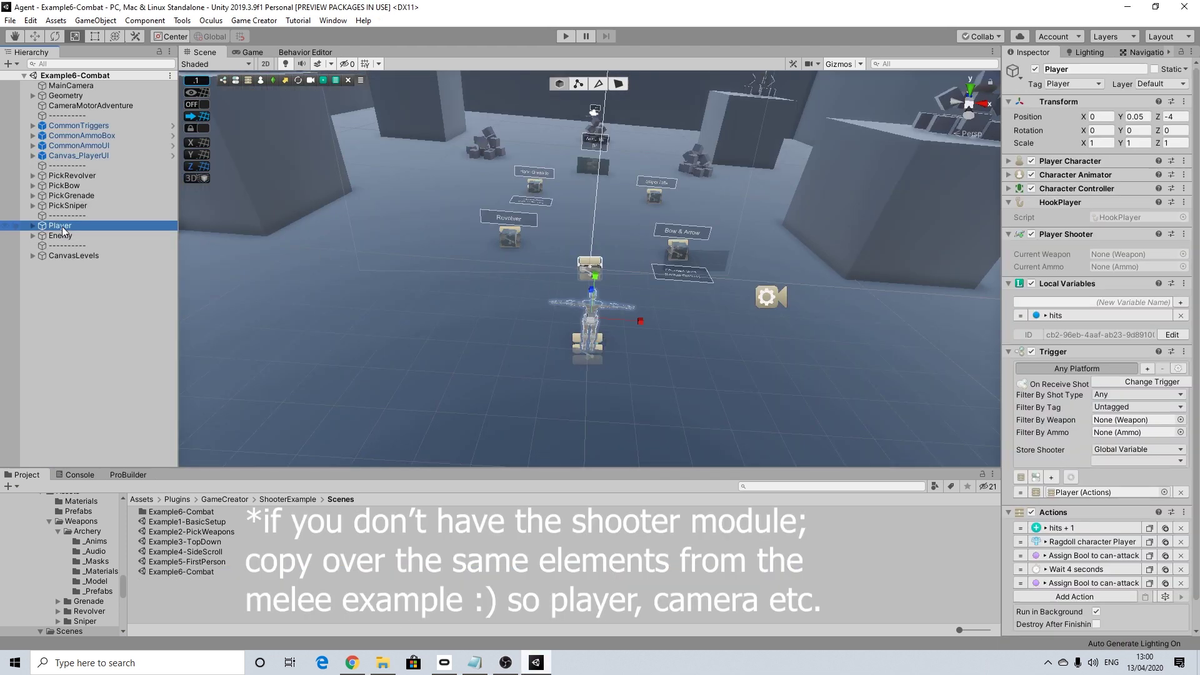
left_click(74, 175, "ctrl")
left_click(79, 185, "ctrl")
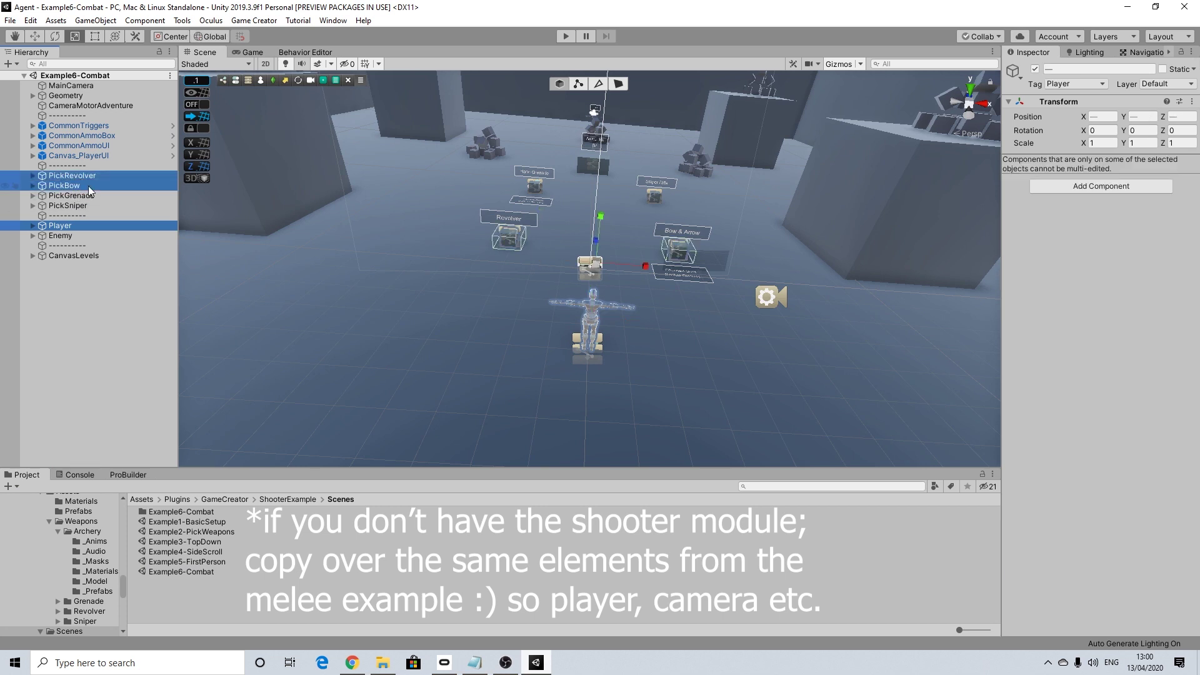
left_click(80, 127, "ctrl")
left_click(83, 135, "ctrl")
left_click(80, 145, "ctrl")
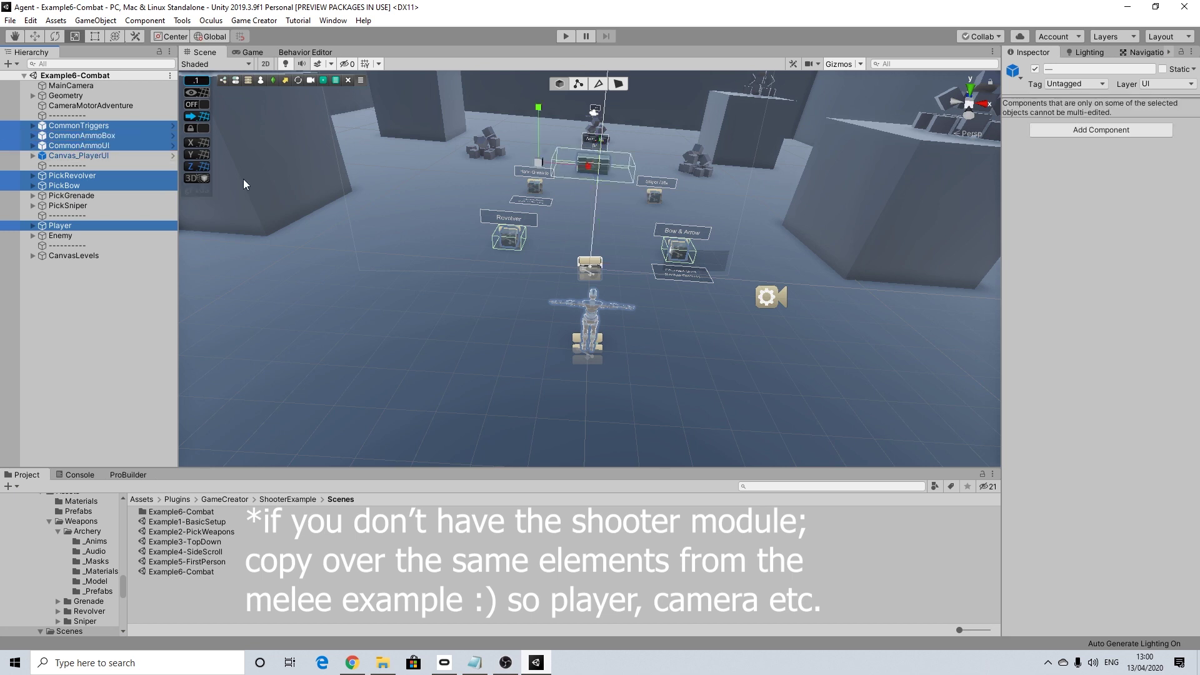
left_click(70, 86, "ctrl")
left_click(95, 105, "ctrl")
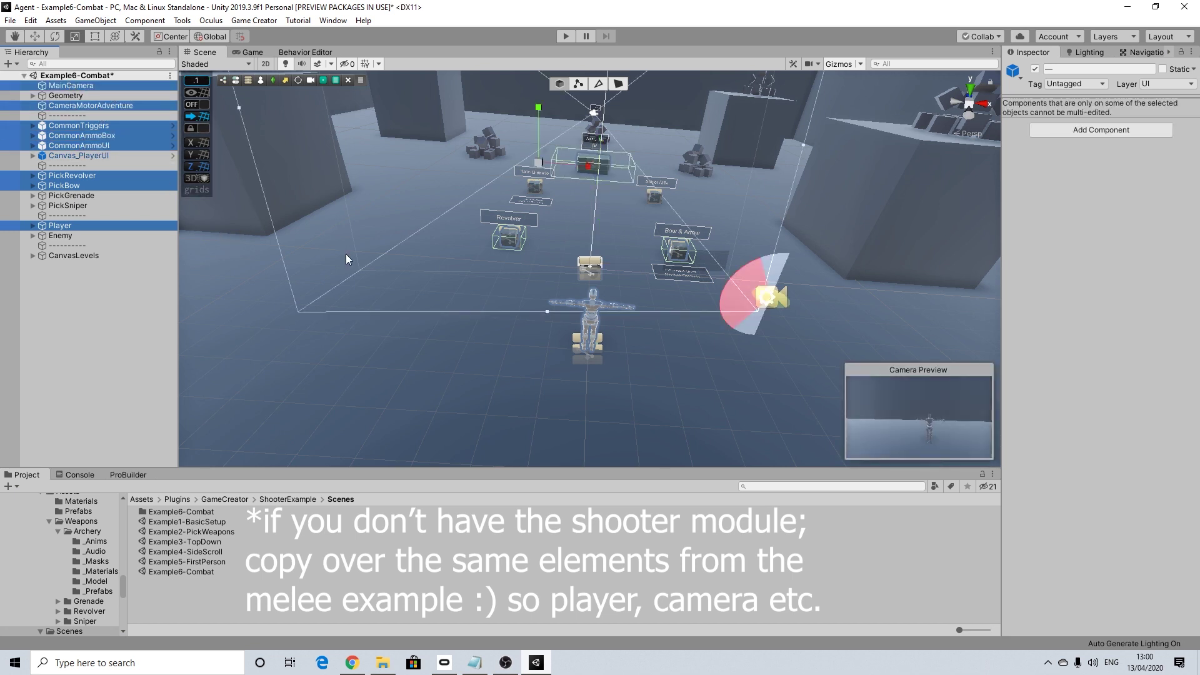
right_click(108, 144)
left_click(144, 148)
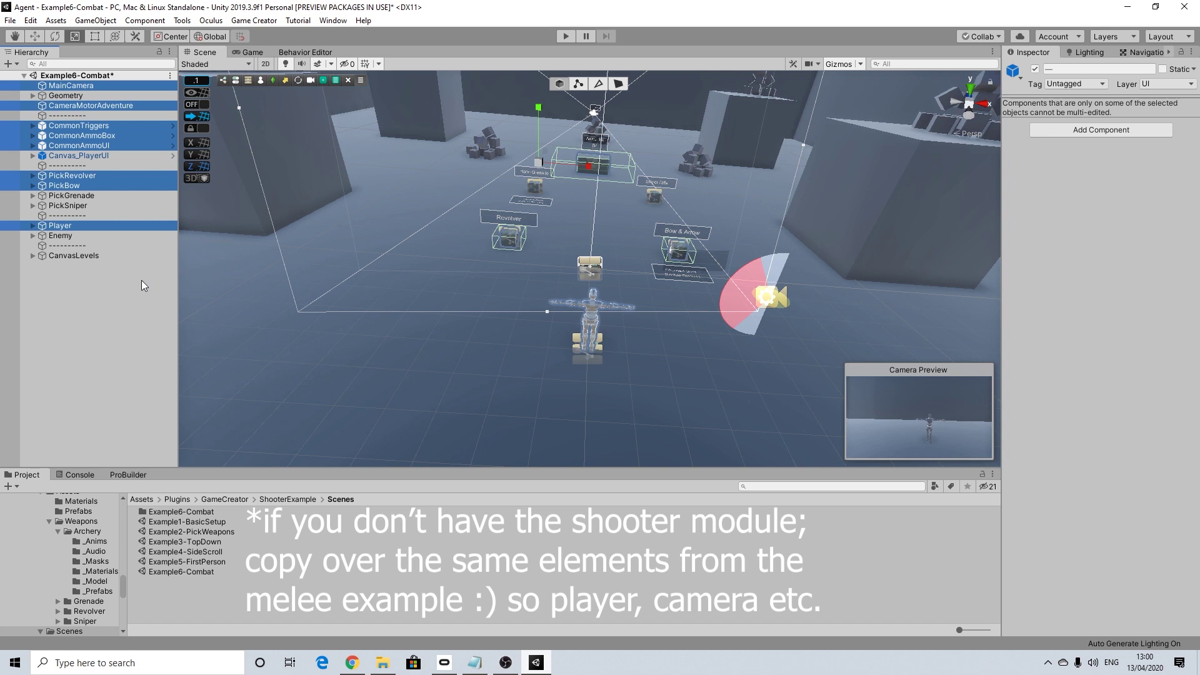
right_click(107, 146)
left_click(144, 140)
Open the 01TutorialScene scene from Assets/Scenes without saving the changes to Example6-Combat.
scroll(81, 558, "up", 10)
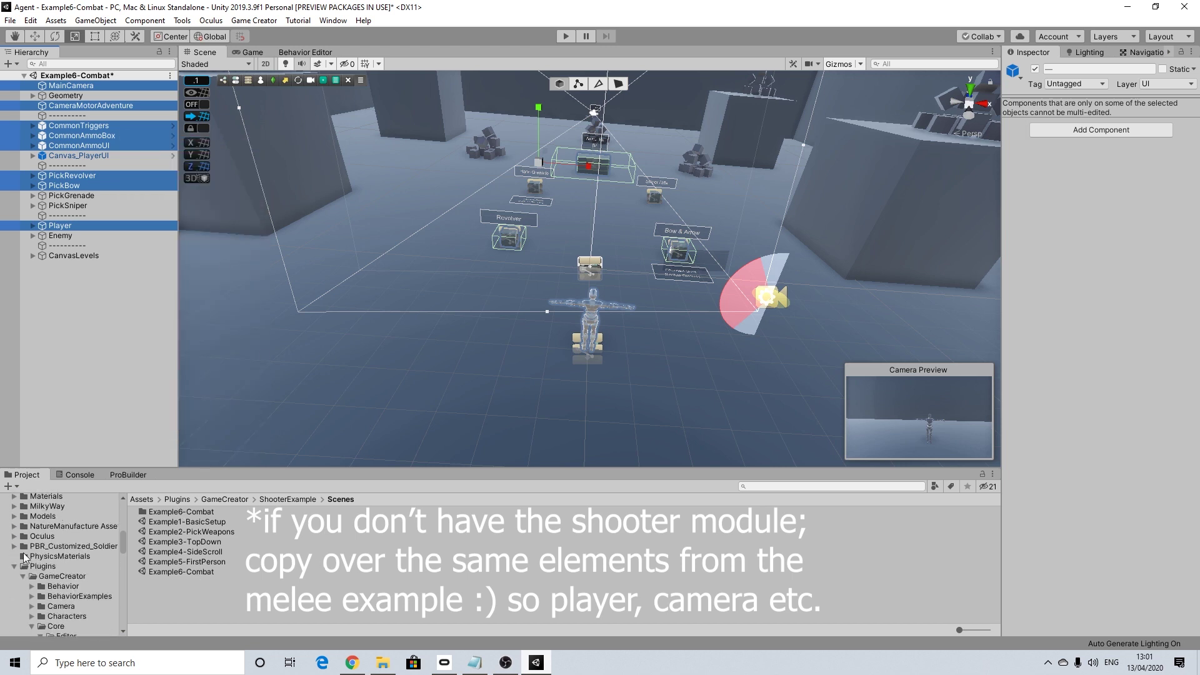
left_click(13, 566)
scroll(54, 591, "down", 3)
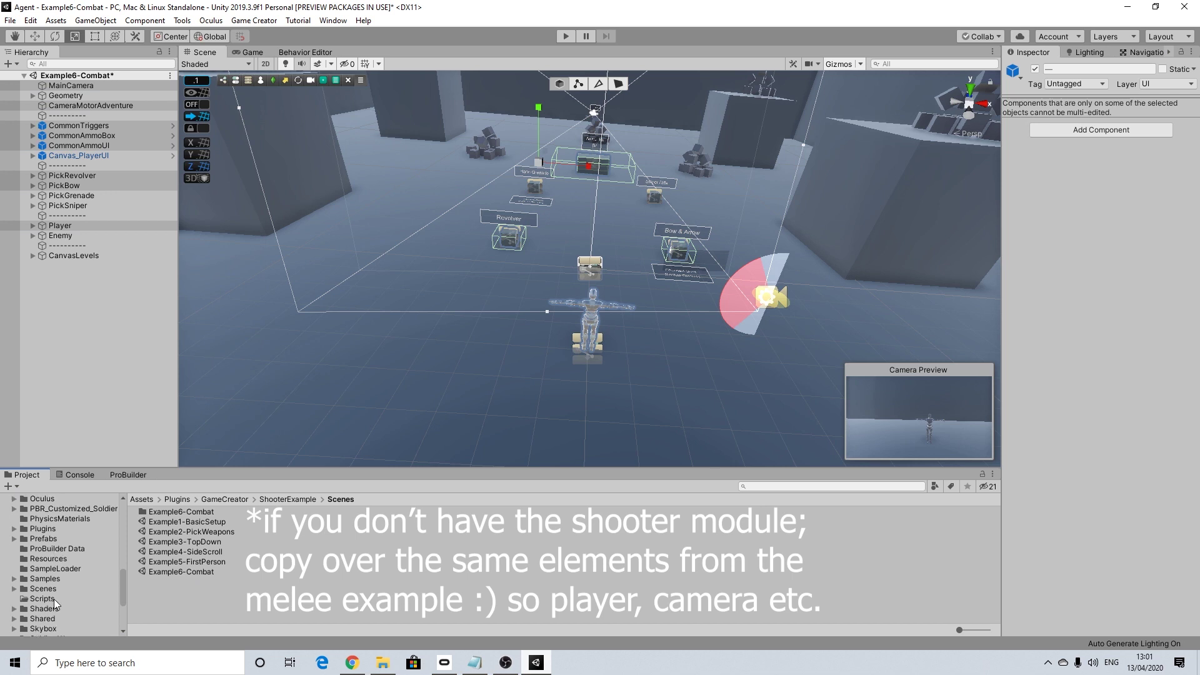
left_click(45, 590)
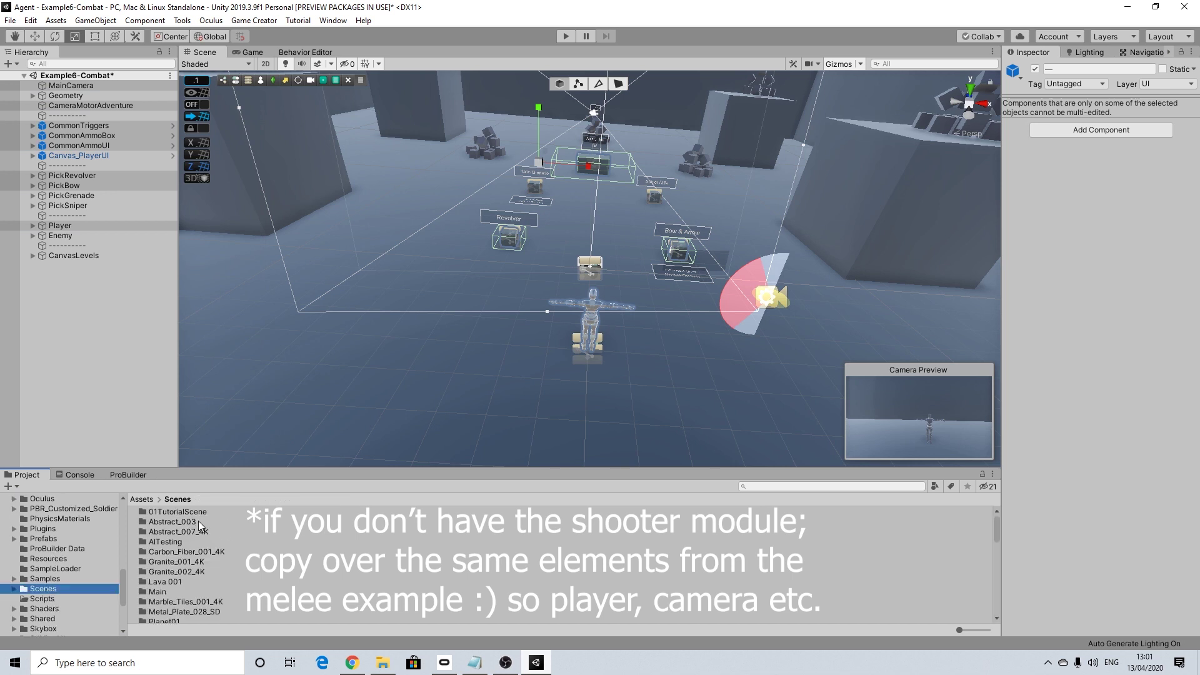
scroll(178, 546, "down", 5)
double_click(169, 553)
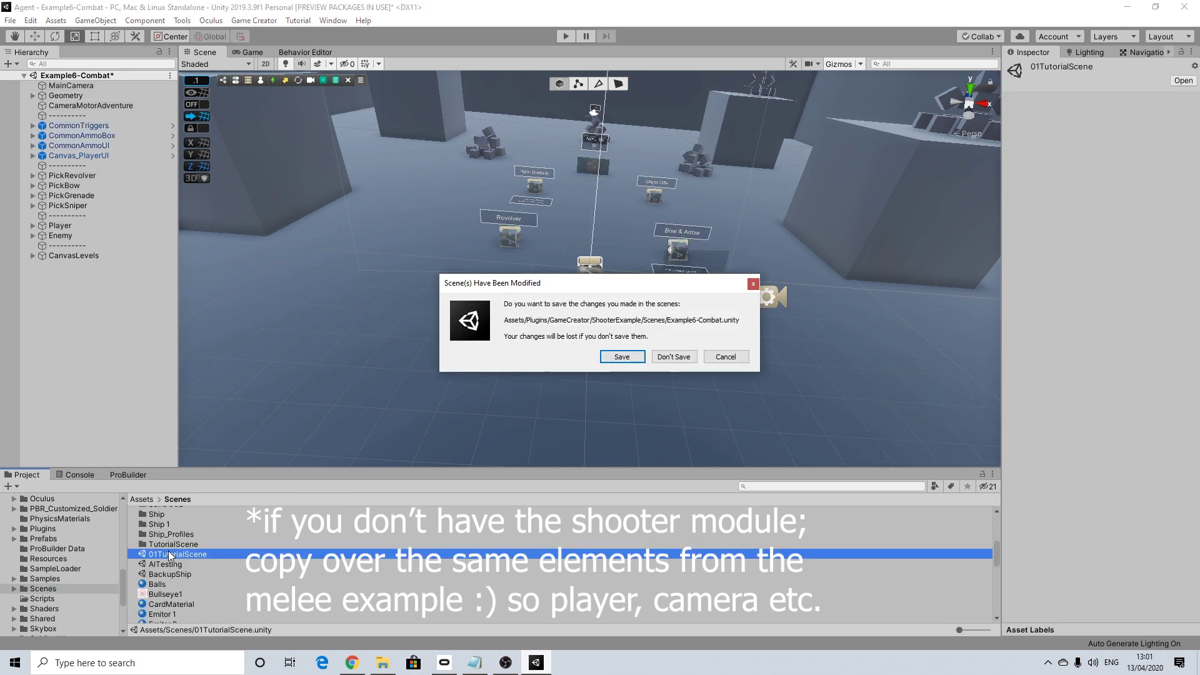
left_click(666, 357)
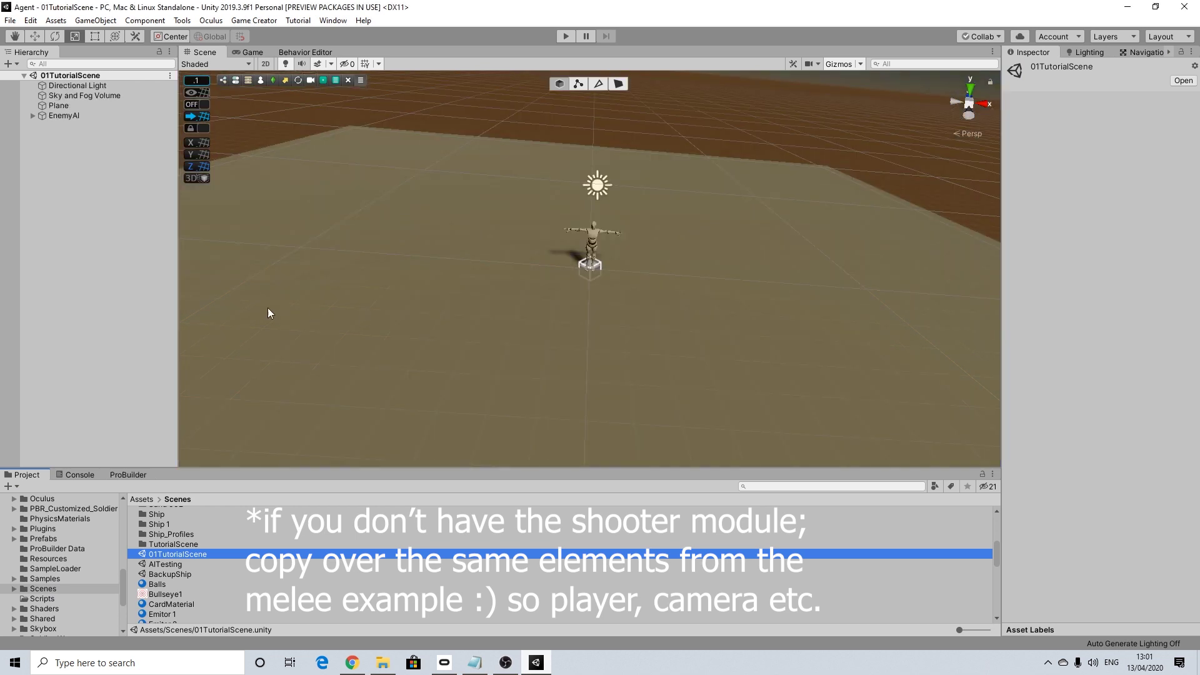
Create an empty game object at the scene root and name it PlayerThings.
right_click(72, 162)
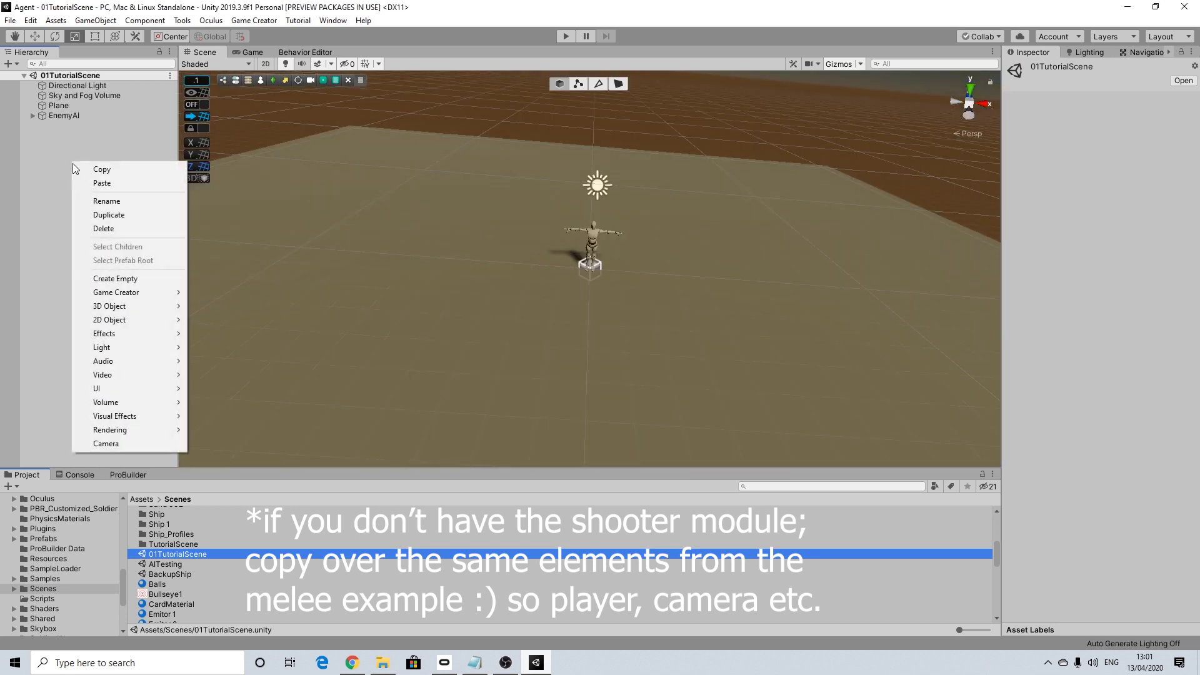
left_click(128, 281)
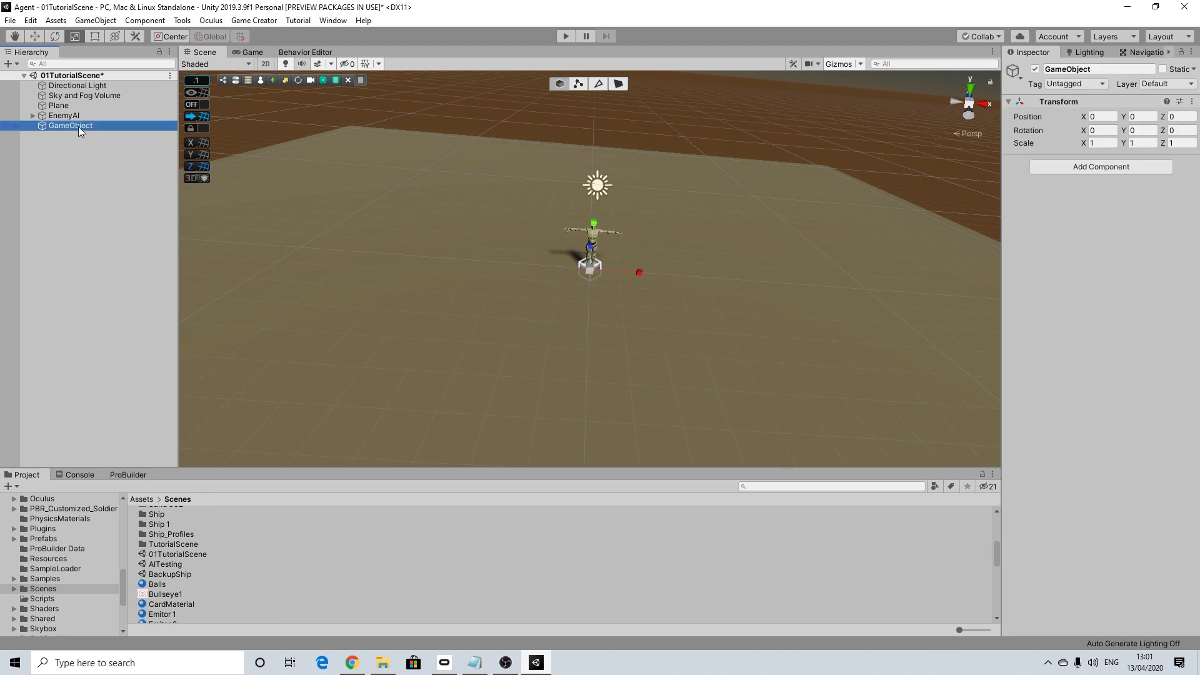
right_click(66, 125)
left_click(98, 164)
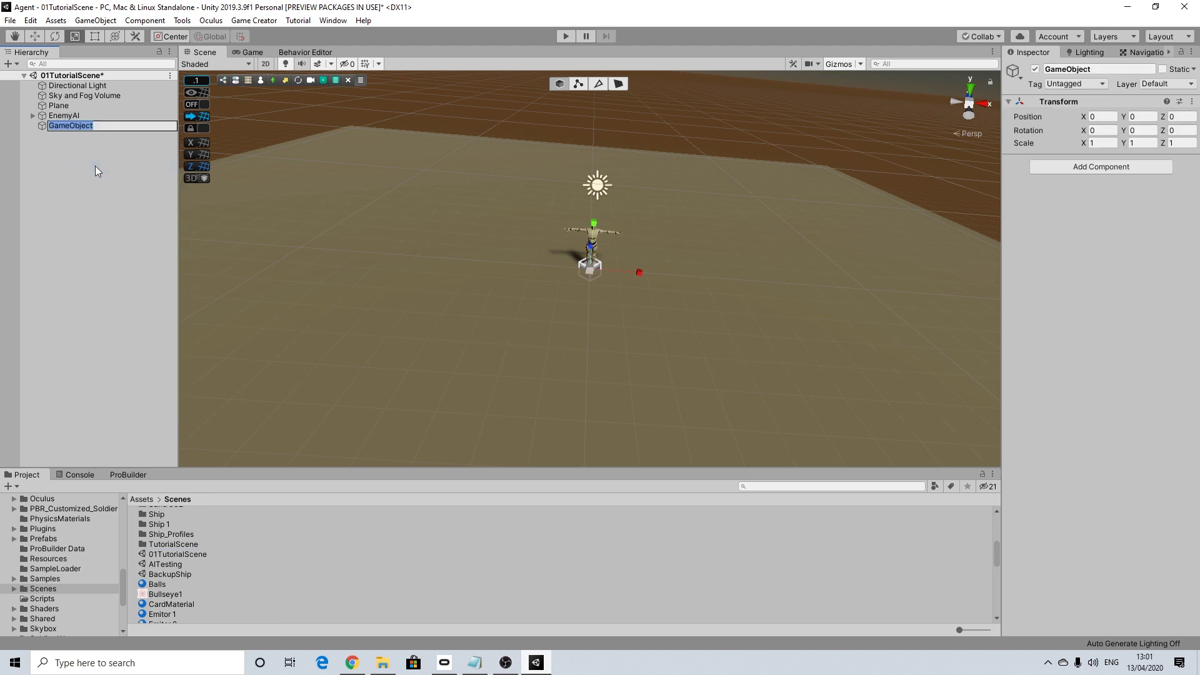
type("PlayerThings")
key("Return")
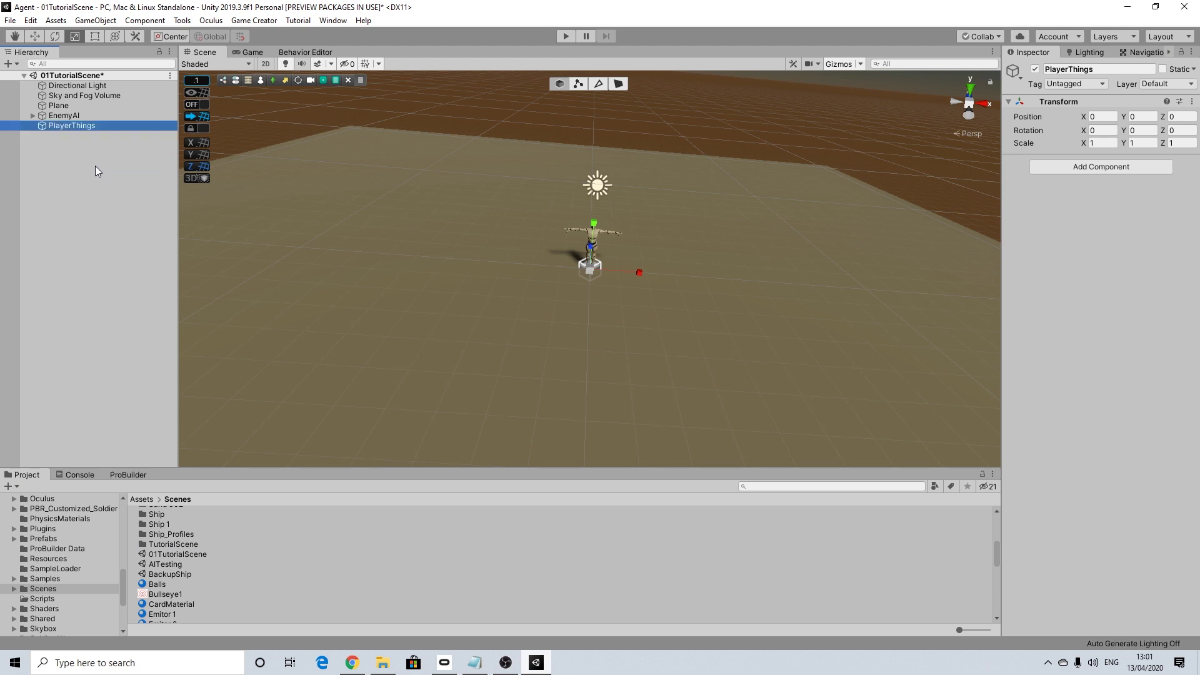
Paste the copied player, camera, pickup and ammo objects into 01TutorialScene.
left_click(95, 167)
right_click(81, 126)
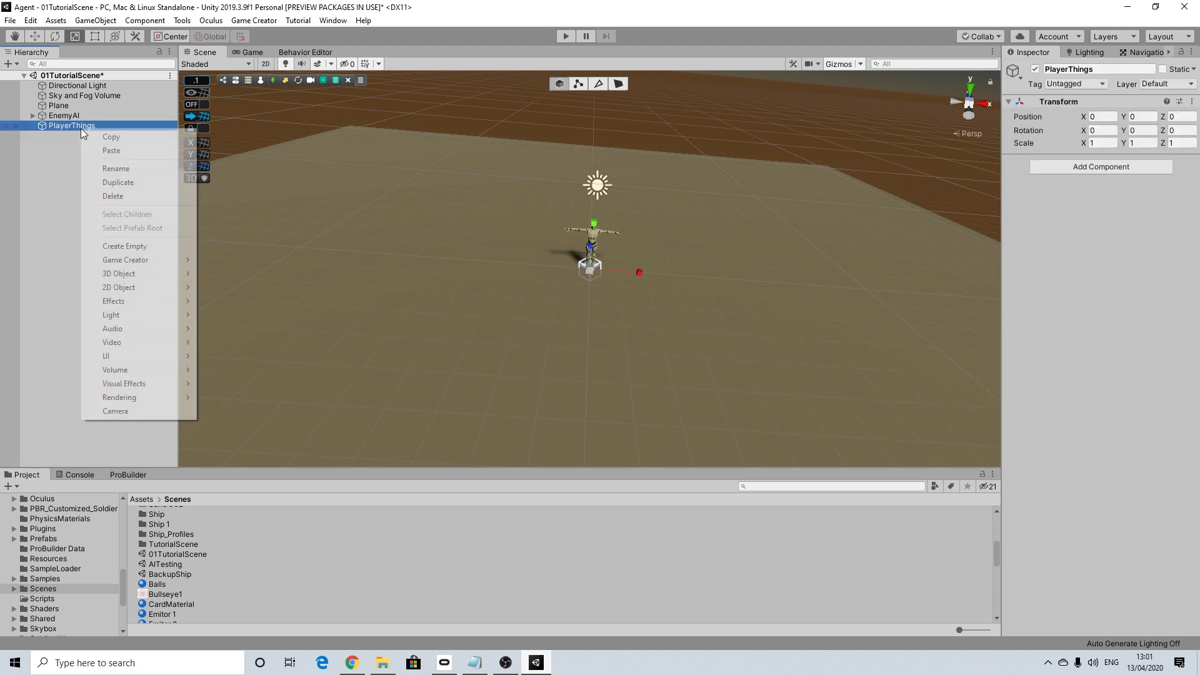
left_click(107, 151)
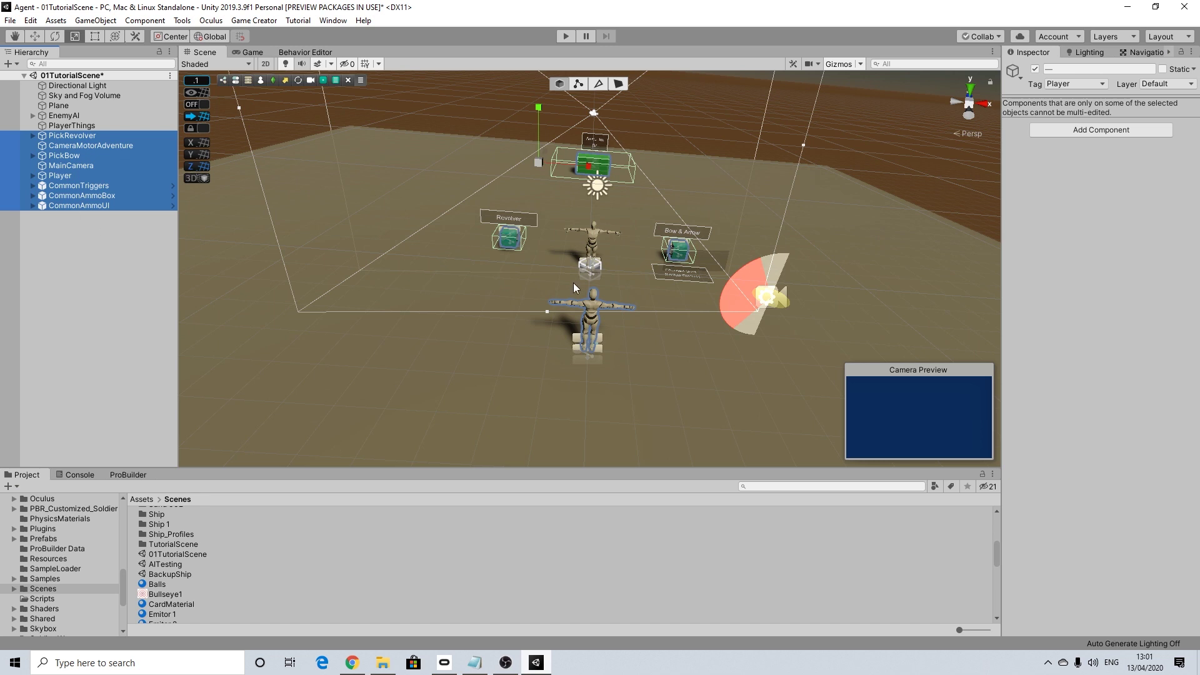
Move all the pasted objects together away from the enemy character, towards the near edge of the ground plane.
scroll(600, 283, "down", 3)
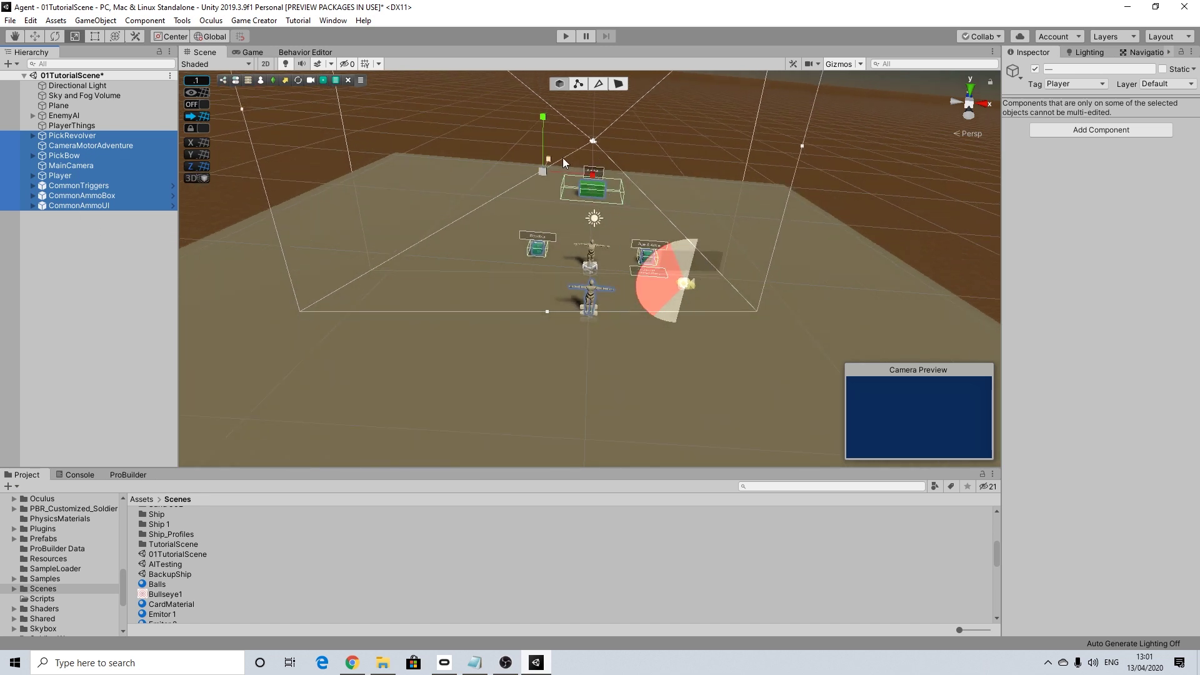
left_click(35, 36)
left_click_drag(542, 170, 546, 167)
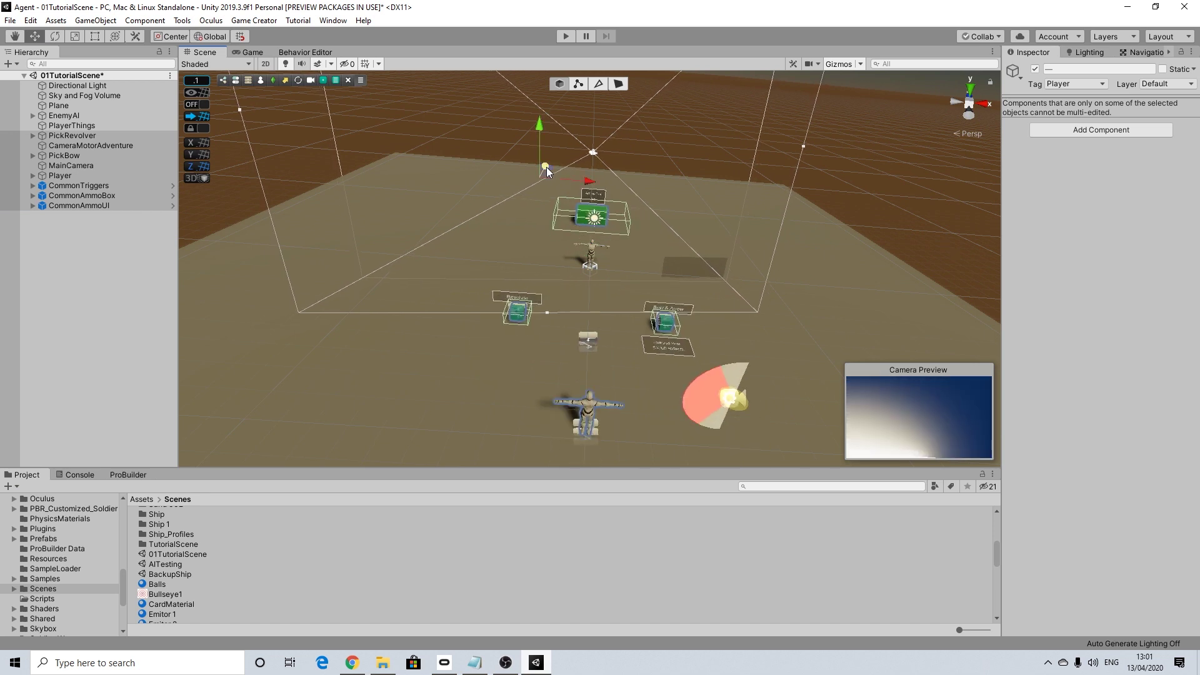
scroll(581, 224, "down", 4)
middle_click_drag(581, 224, 565, 182)
left_click_drag(548, 162, 548, 179)
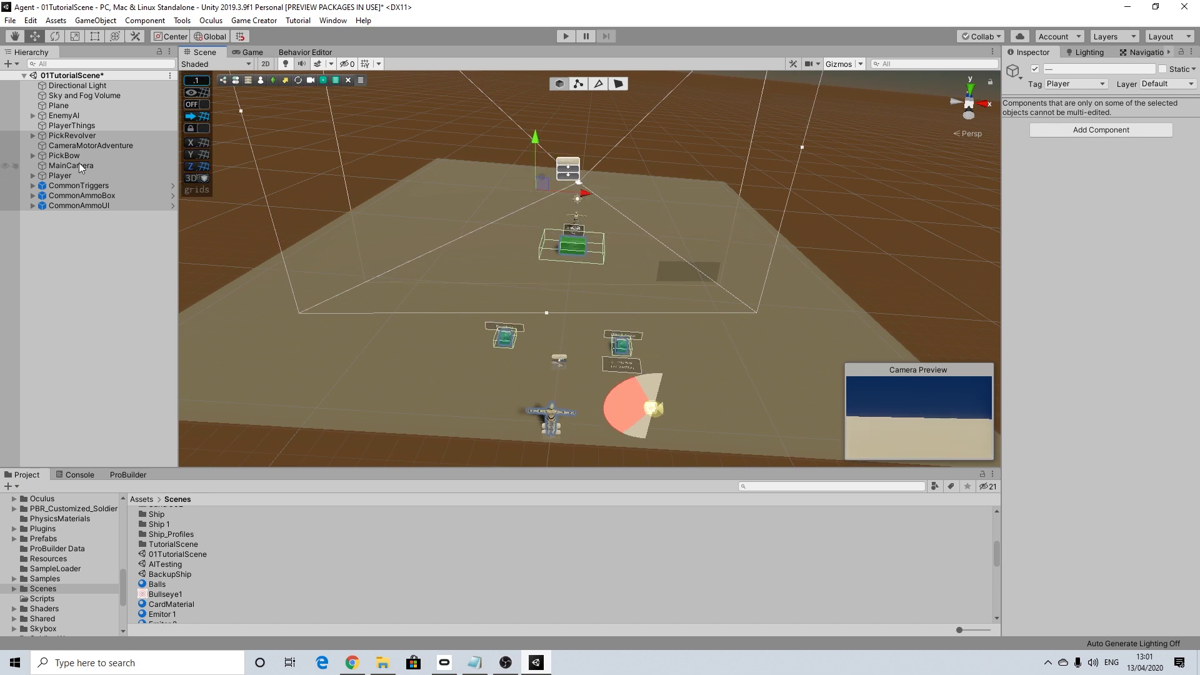
Move CommonAmmoBox along Z to about -16.84, in front of the player.
left_click(99, 185)
left_click(100, 196)
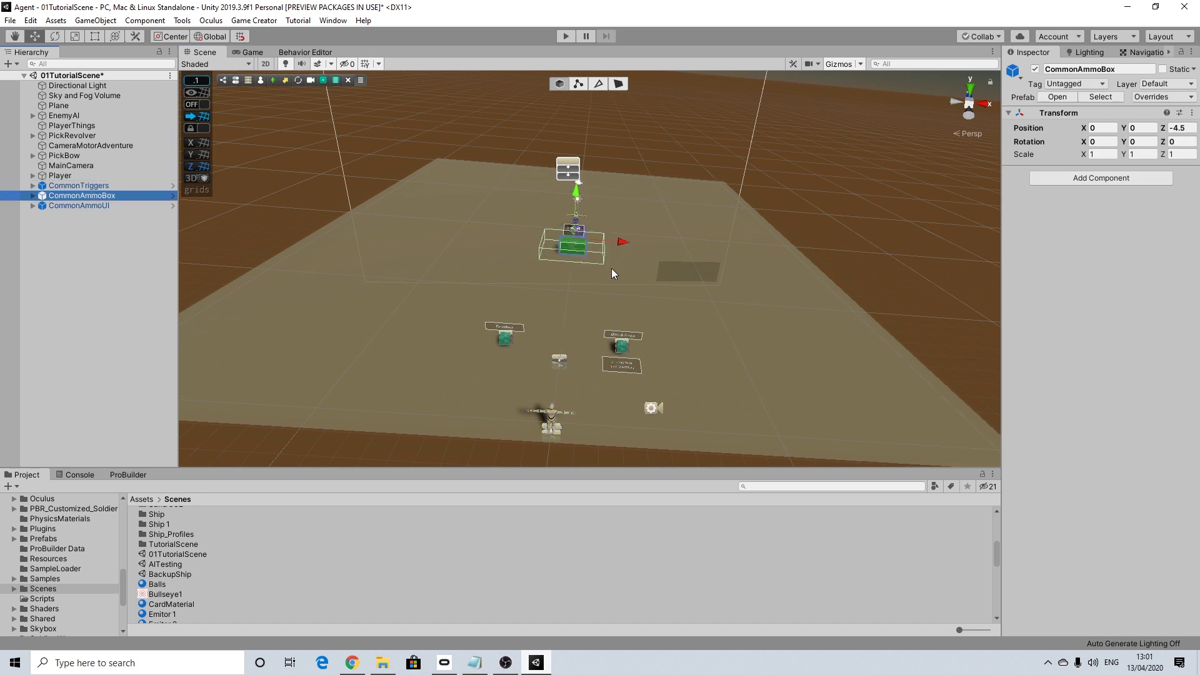
left_click_drag(588, 228, 573, 288)
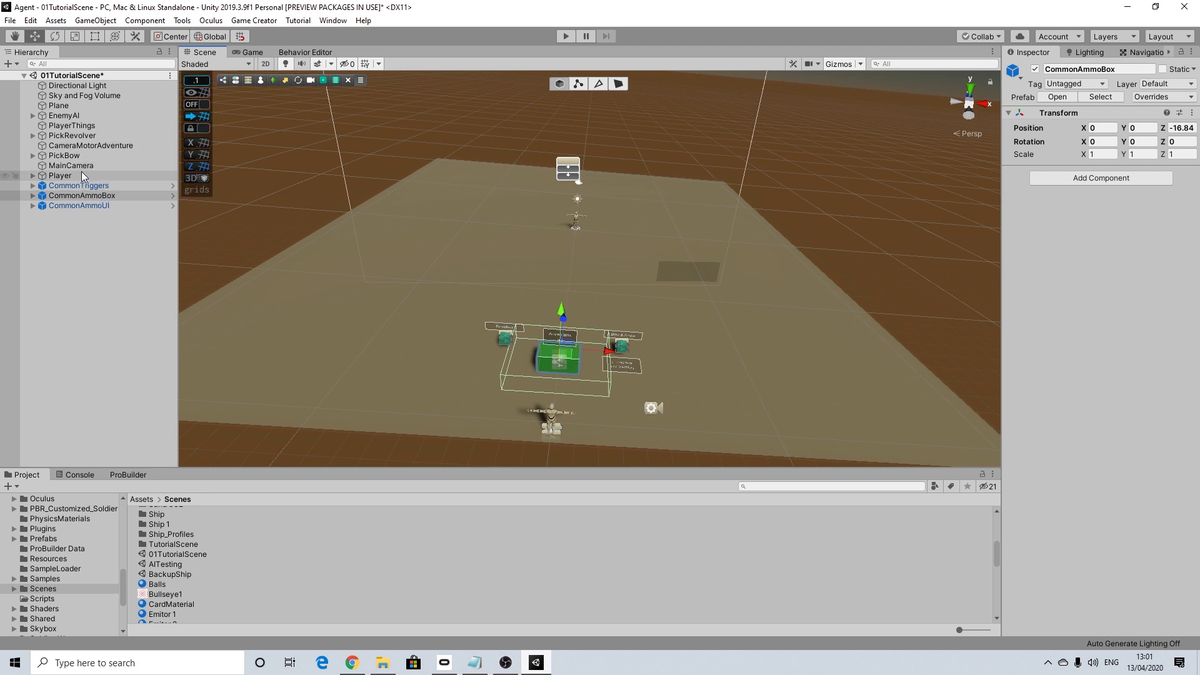
Line up the pickups beside the ammo box, PickBow at about X 3.71, Z -16.73 and PickRevolver at about X 5.97, Z -16.66.
left_click(72, 156)
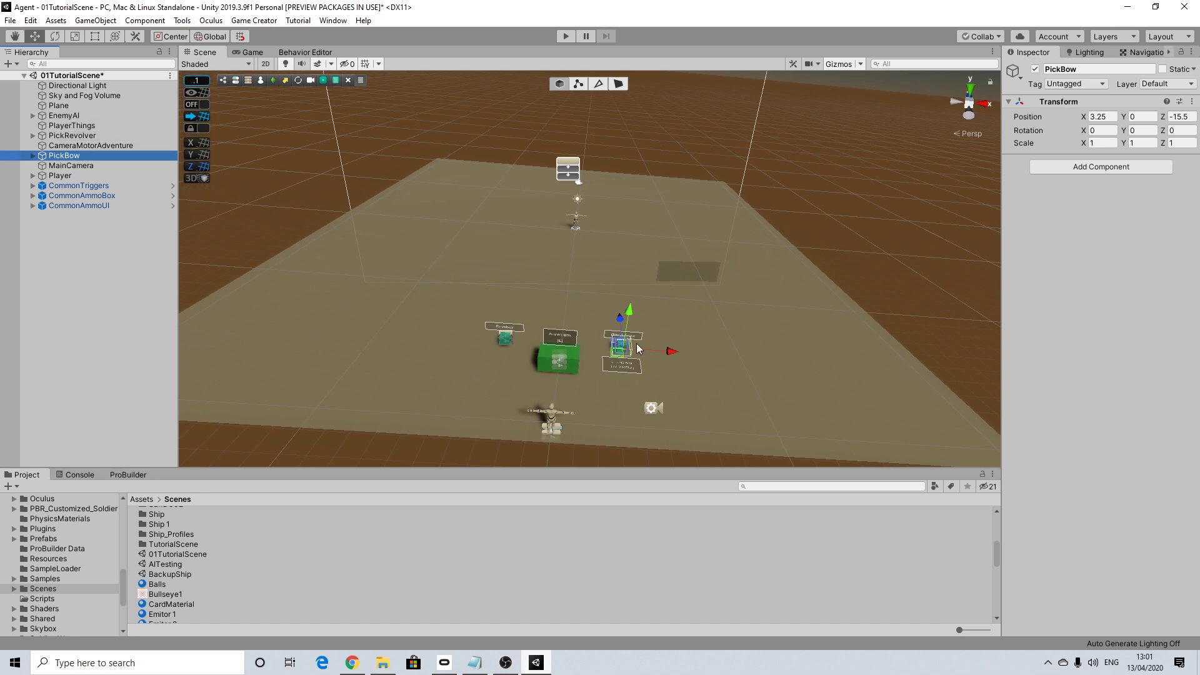
left_click_drag(620, 319, 681, 369)
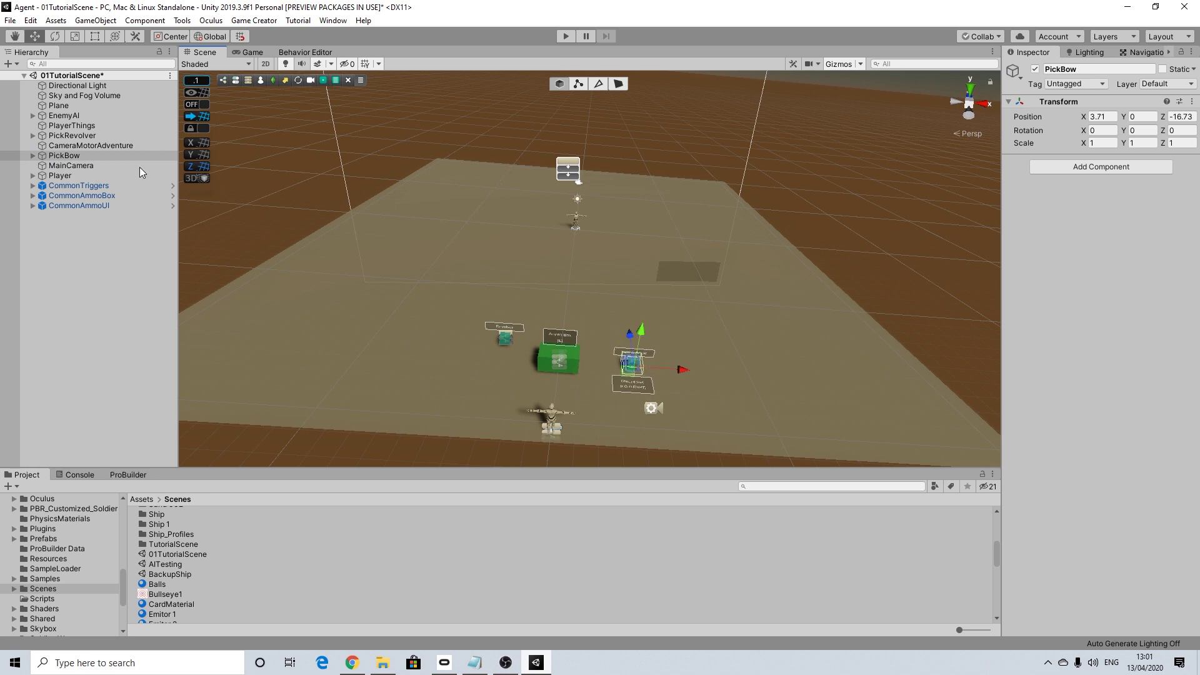
left_click(72, 137)
left_click_drag(519, 305, 719, 375)
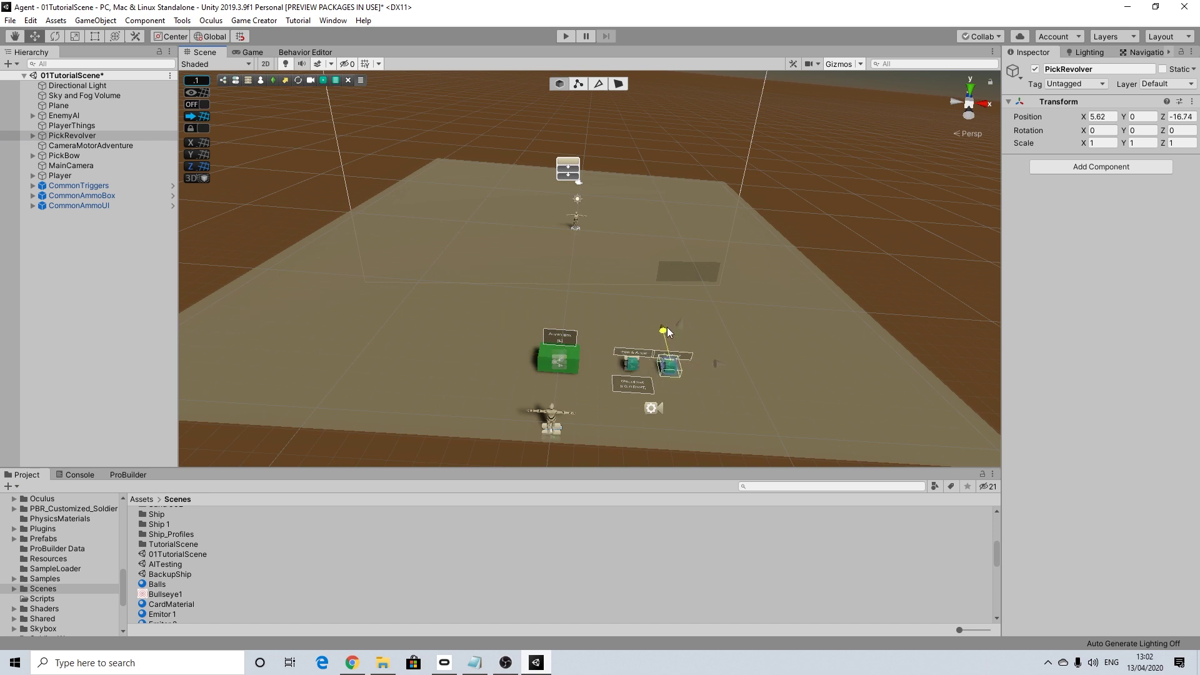
left_click_drag(715, 363, 721, 364)
left_click_drag(670, 333, 669, 329)
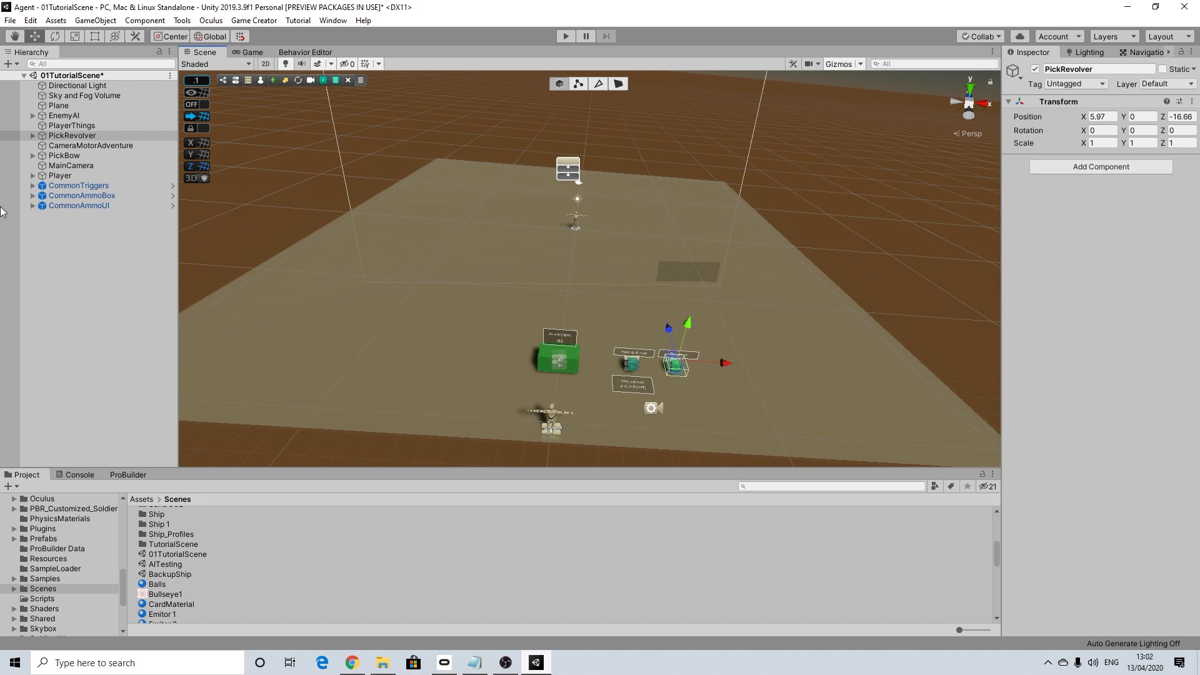
Make all objects from PickRevolver through CommonAmmoUI children of PlayerThings and collapse the group.
left_click(72, 136)
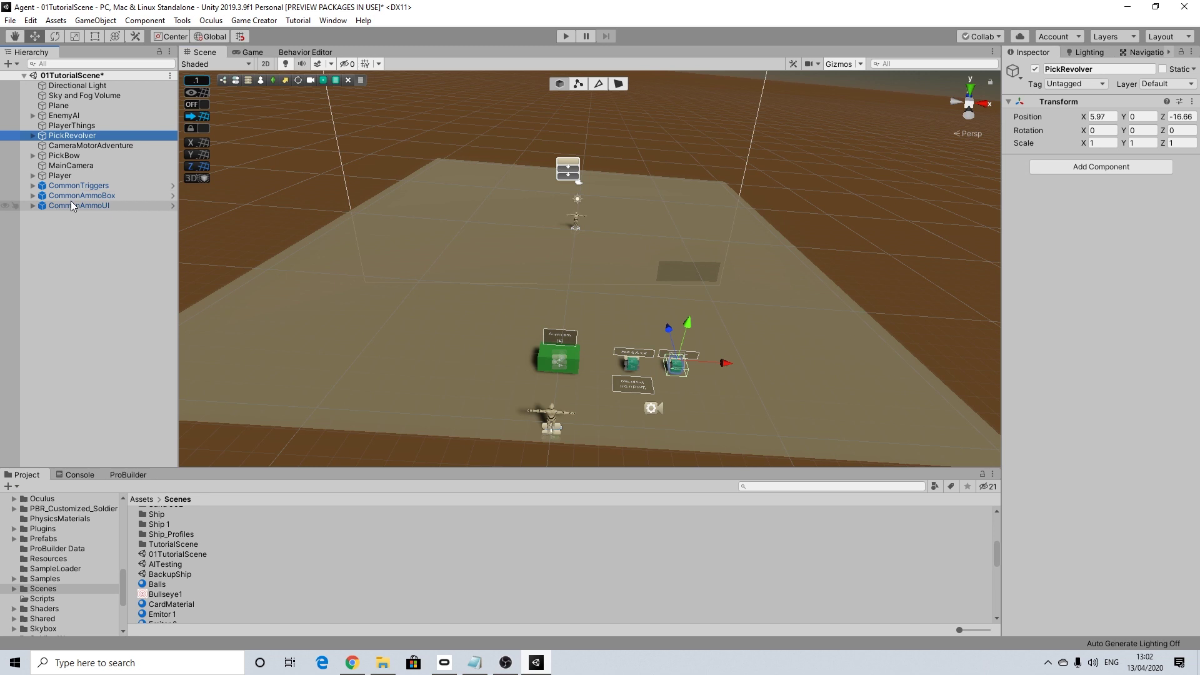
left_click(78, 205, "shift")
left_click_drag(71, 141, 72, 126)
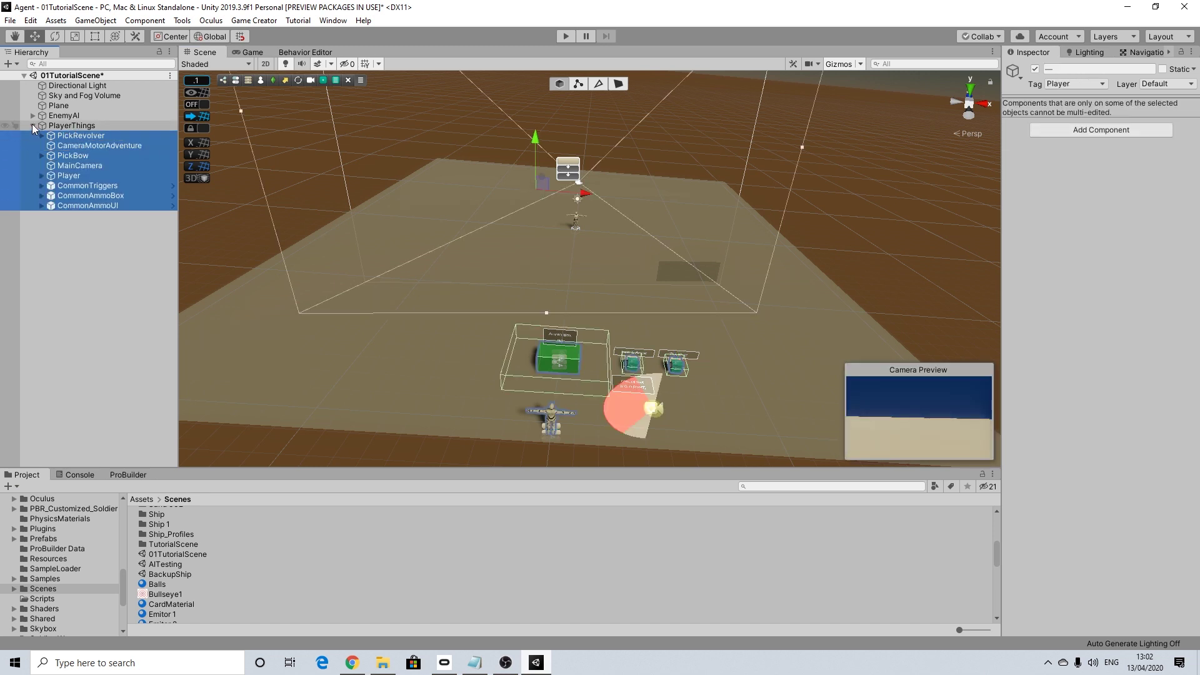
left_click(32, 124)
left_click(70, 181)
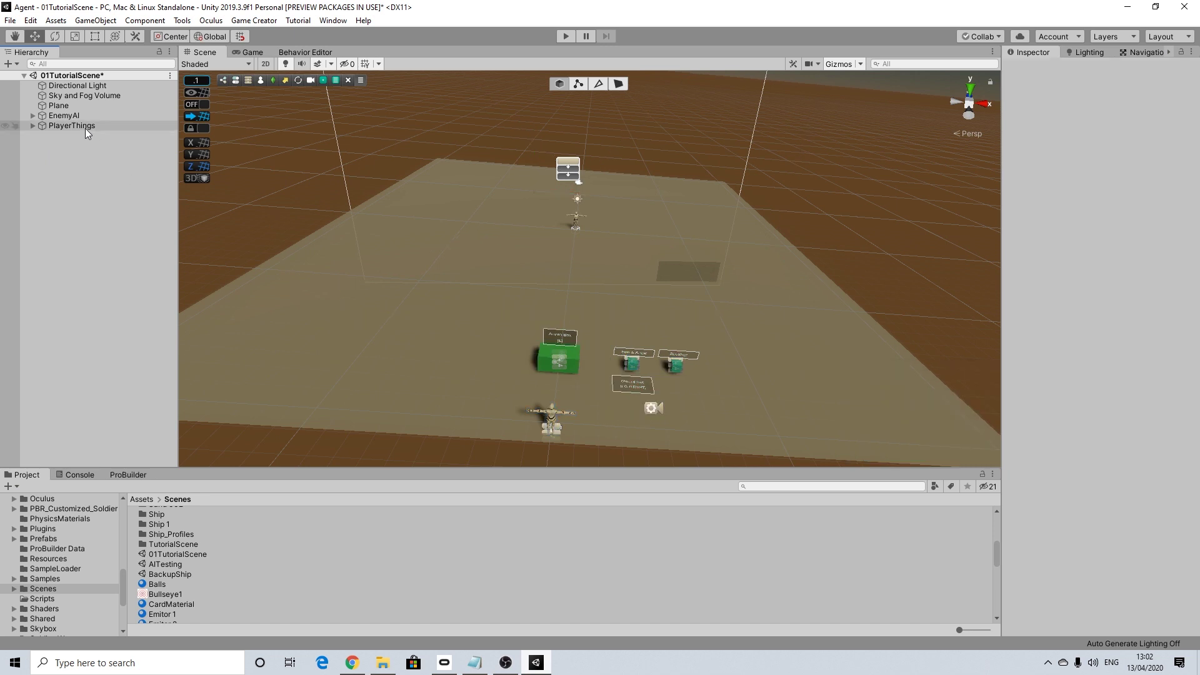
Open the Navigation settings with the ground plane selected and clear the existing NavMesh.
left_click(62, 105)
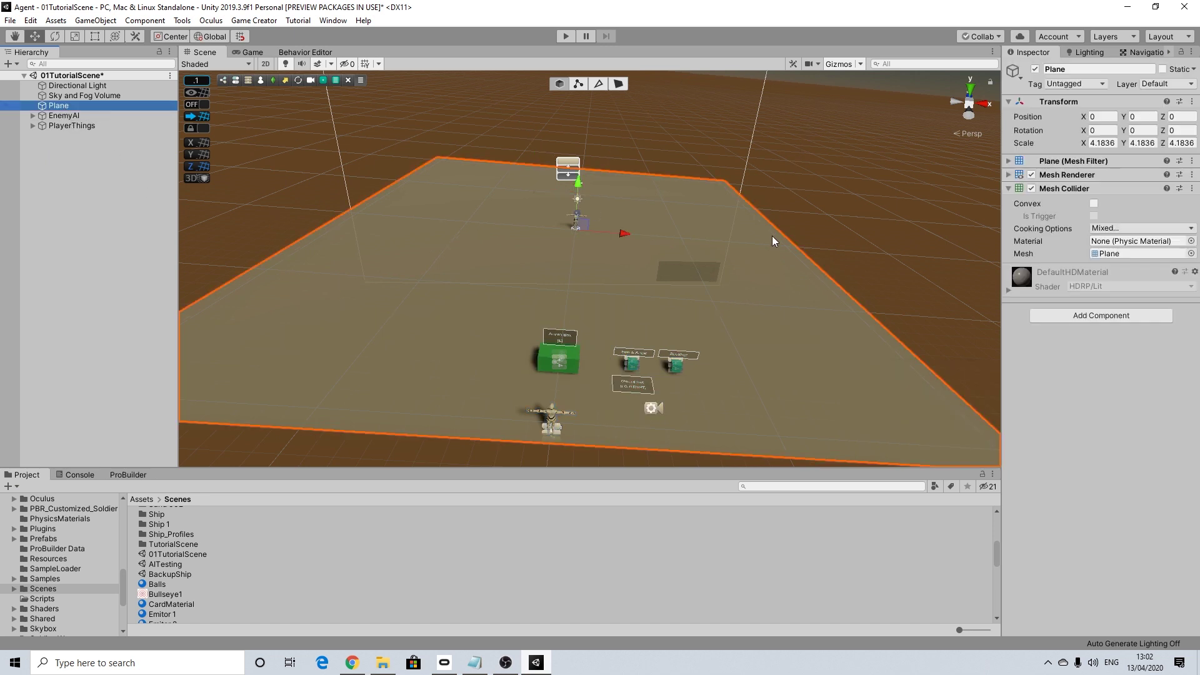
left_click(333, 21)
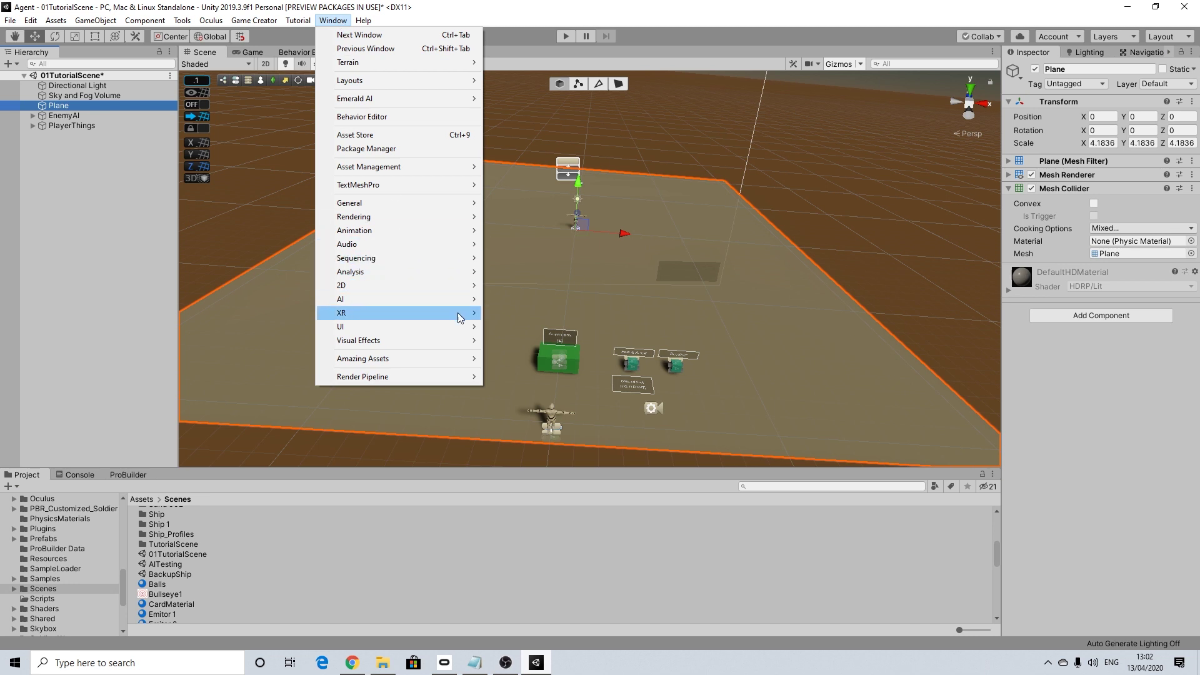
mouse_move(463, 299)
left_click(519, 299)
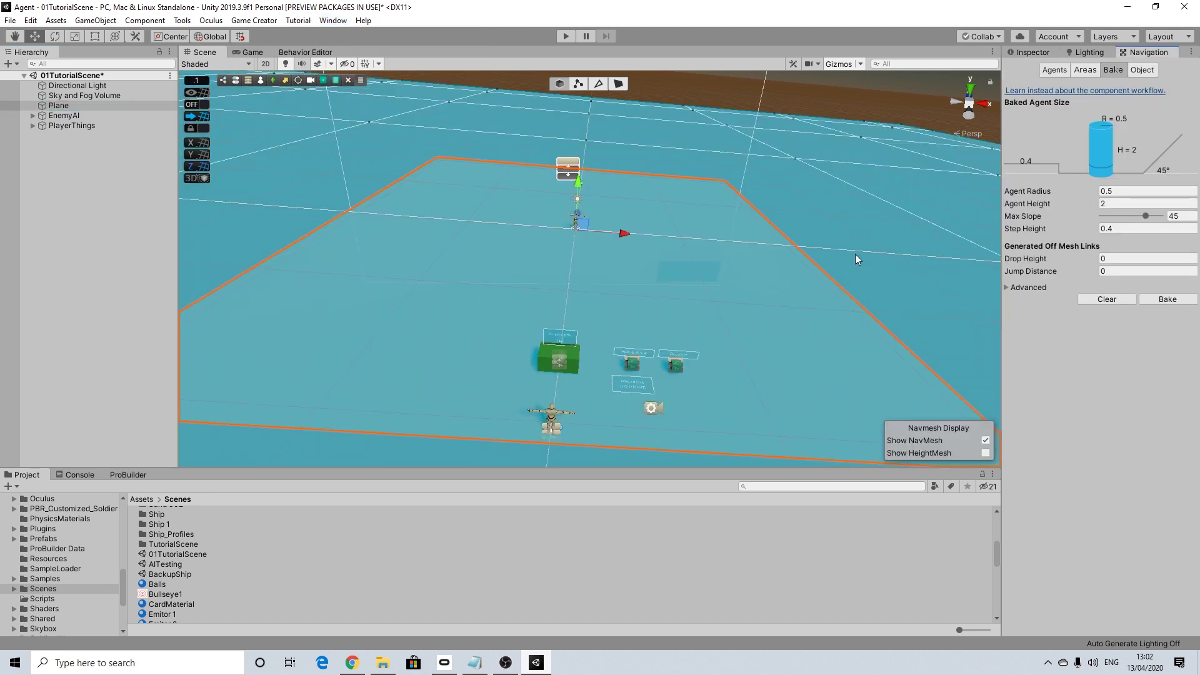
scroll(750, 233, "down", 4)
scroll(750, 234, "down", 1)
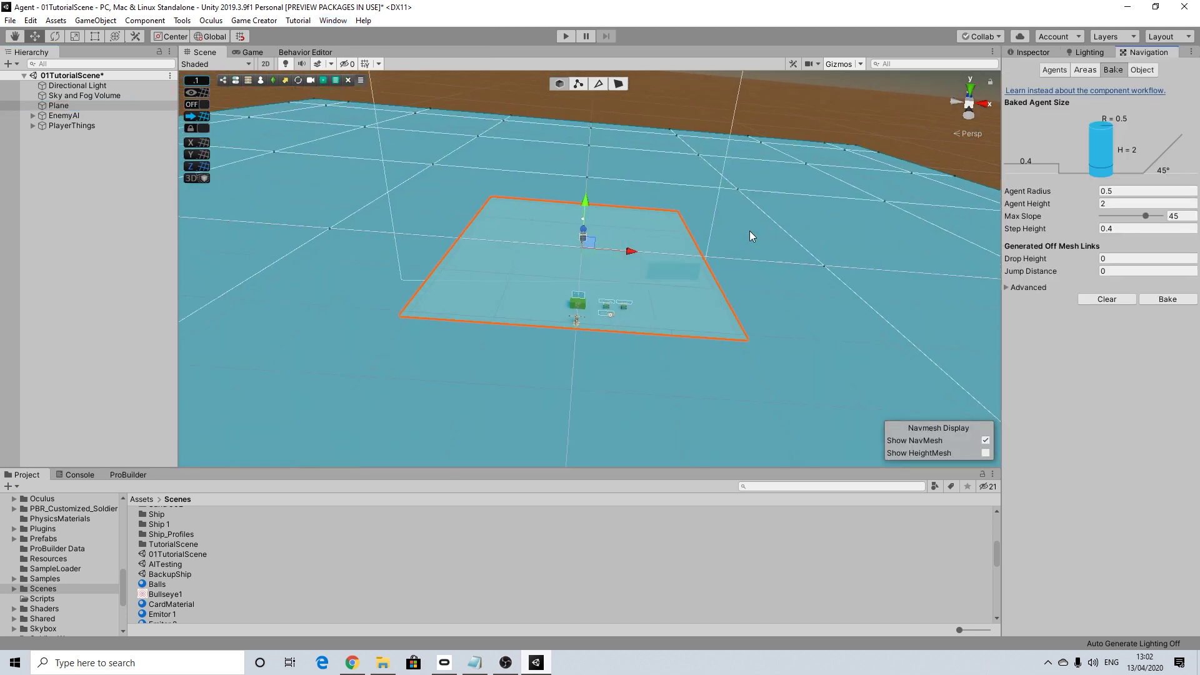
left_click(1107, 300)
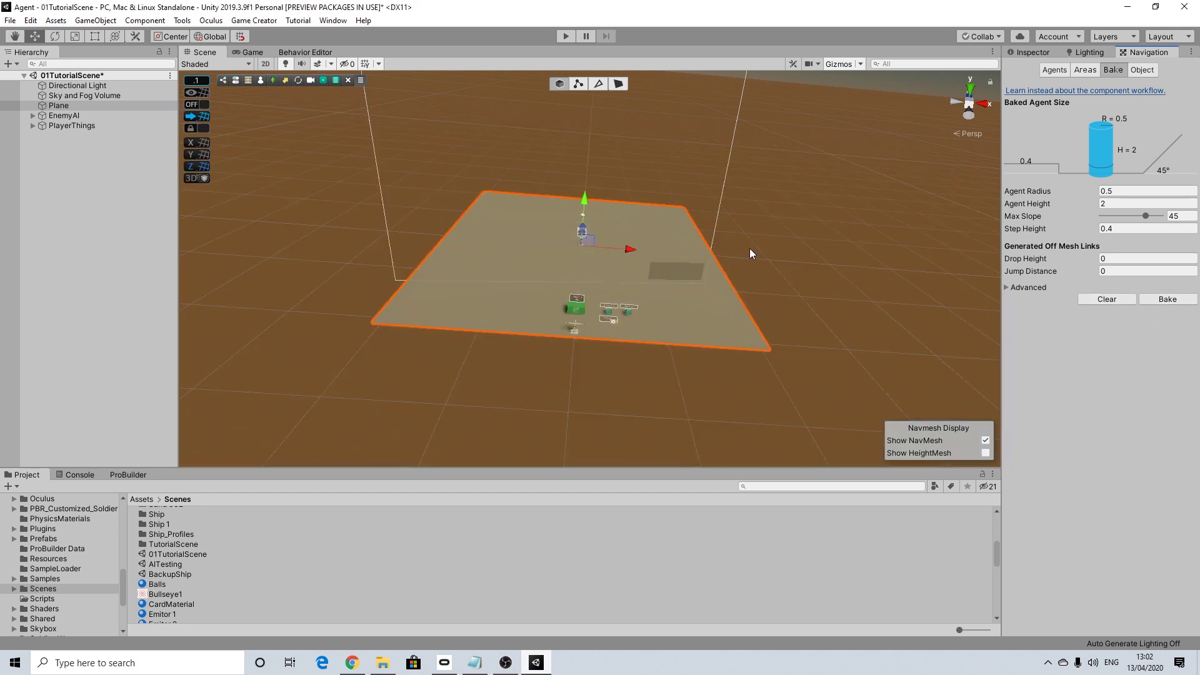
Mark the ground plane as Navigation Static and bake a new NavMesh with the current agent settings.
left_click(1141, 70)
left_click(1102, 145)
left_click(1112, 70)
left_click(1155, 299)
right_click_drag(751, 272, 650, 293)
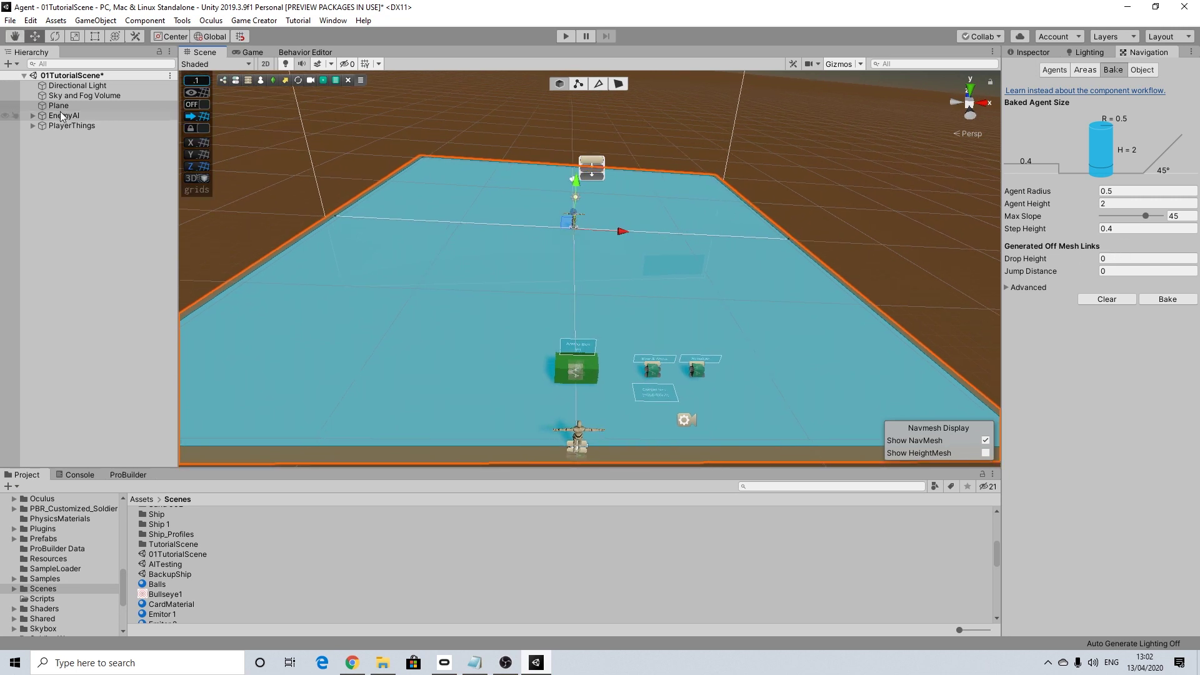
left_click(77, 139)
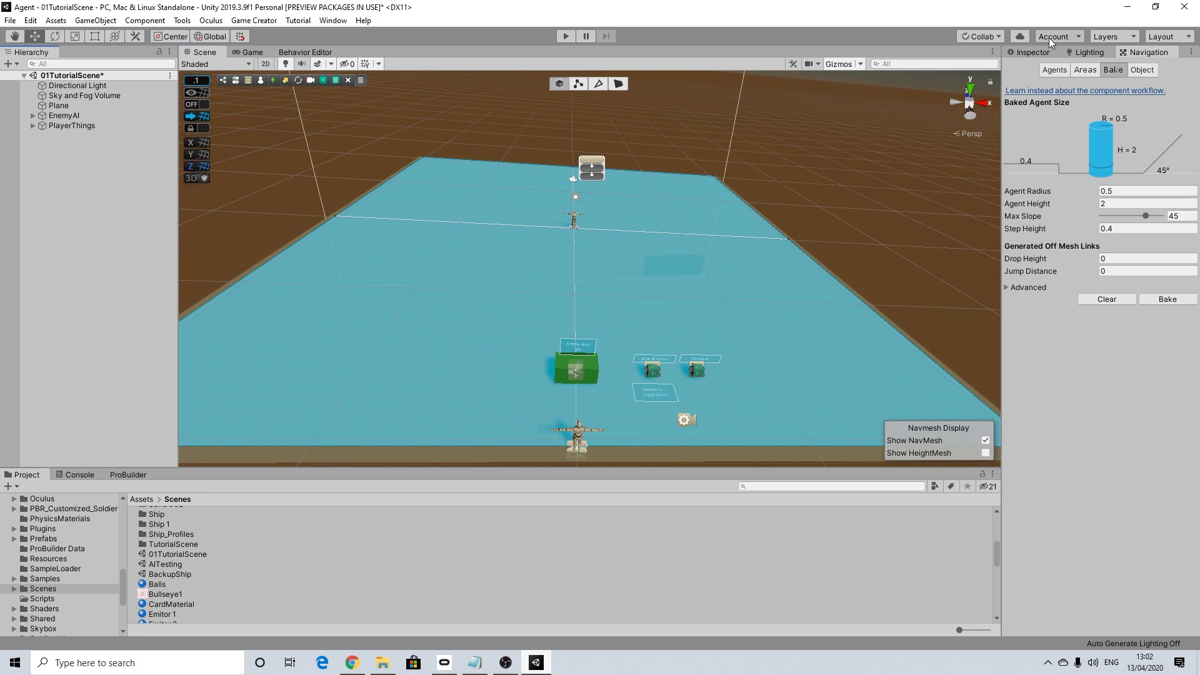
Move the Plane, Sky and Fog Volume and Directional Light objects into PlayerThings and collapse the group.
left_click(1032, 50)
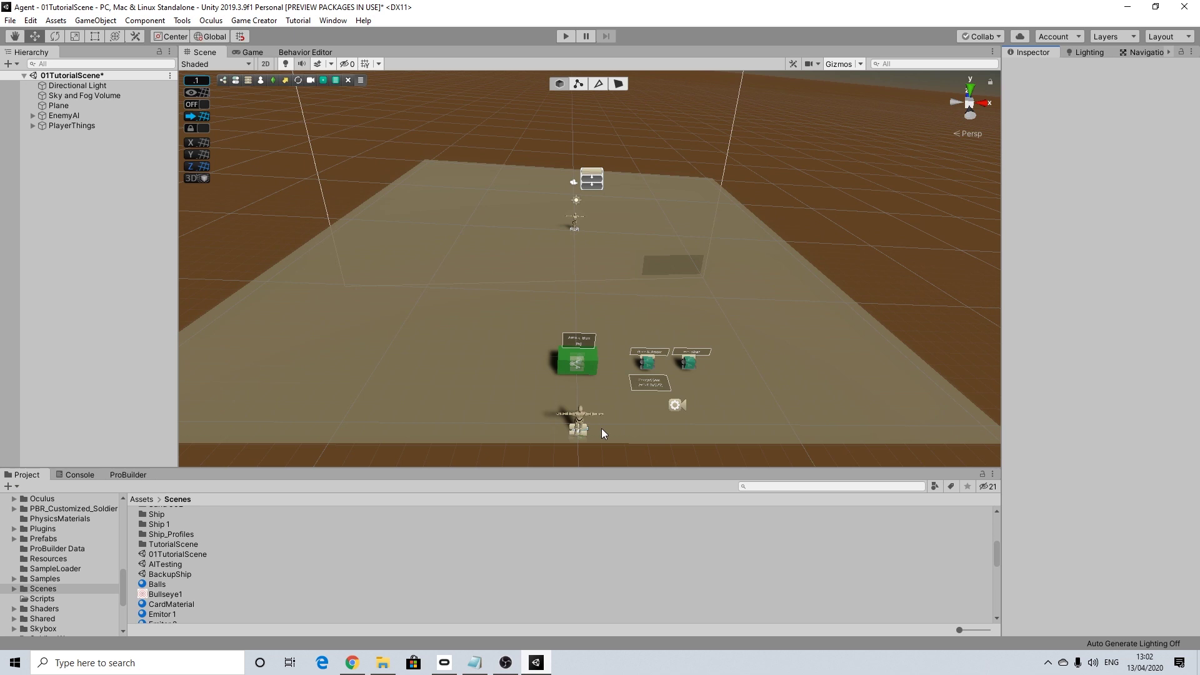
mouse_move(62, 105)
left_mouse_down()
mouse_move(75, 129)
mouse_move(72, 116)
left_mouse_up()
left_click(75, 95)
left_click(76, 87, "ctrl")
left_click(34, 95)
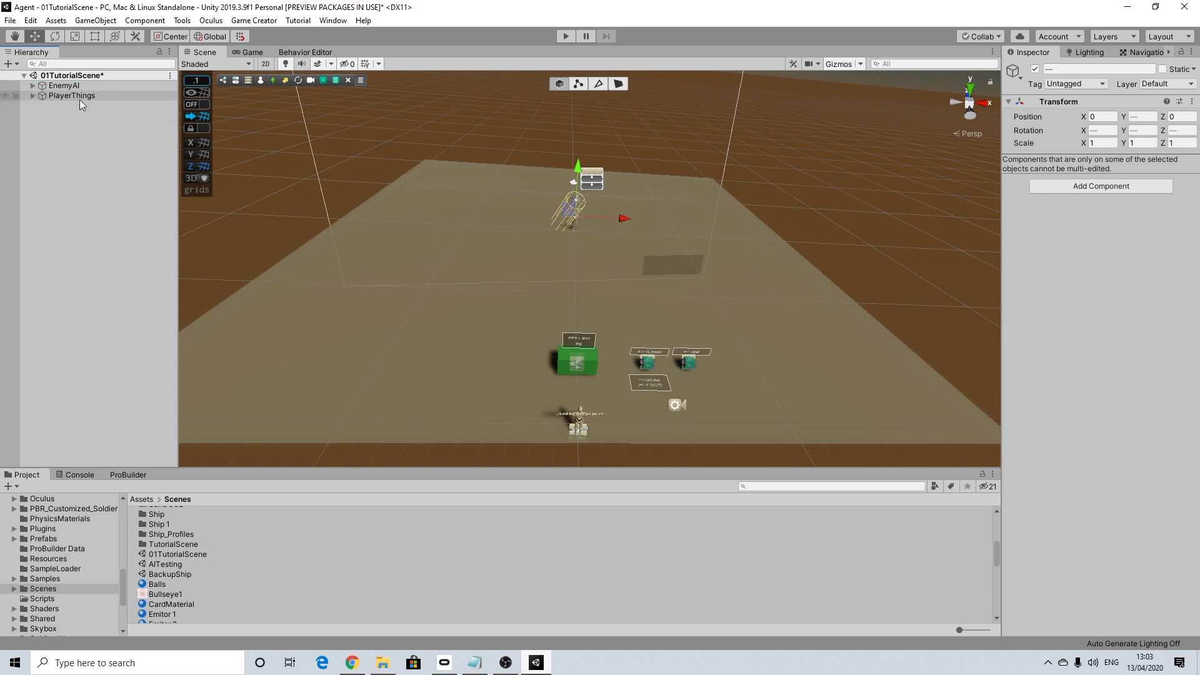
left_click(75, 97)
Add a Behavior component to the Character object inside the EnemyAI group.
left_click(72, 84)
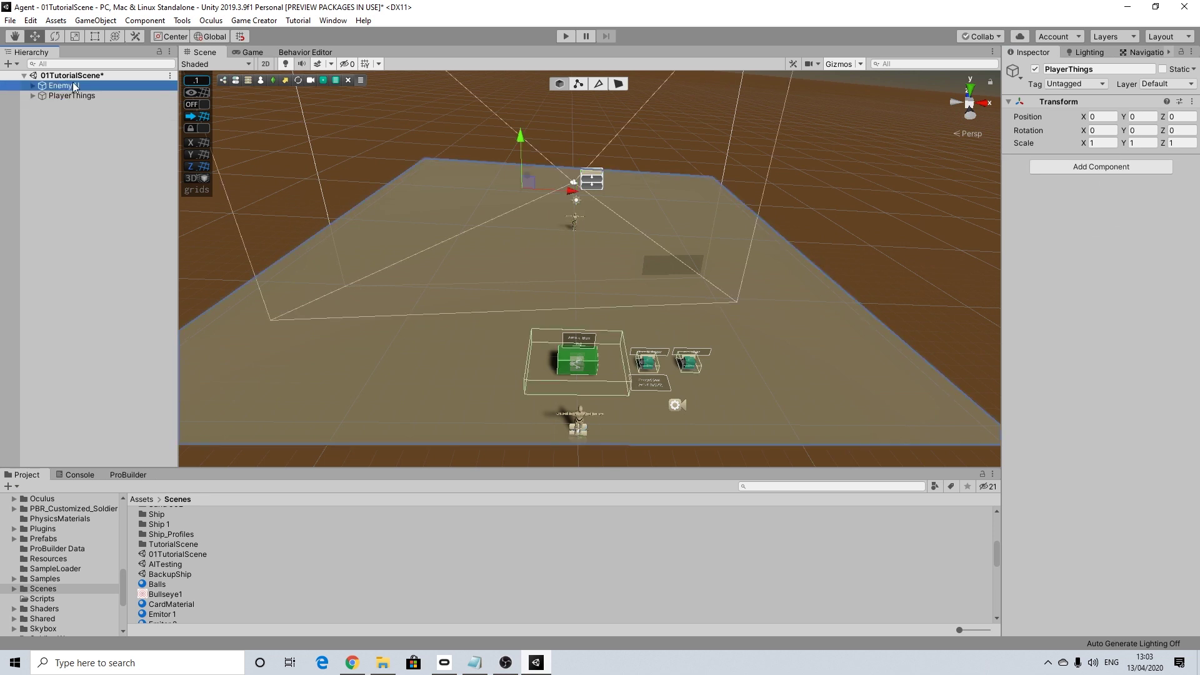
scroll(567, 267, "up", 5)
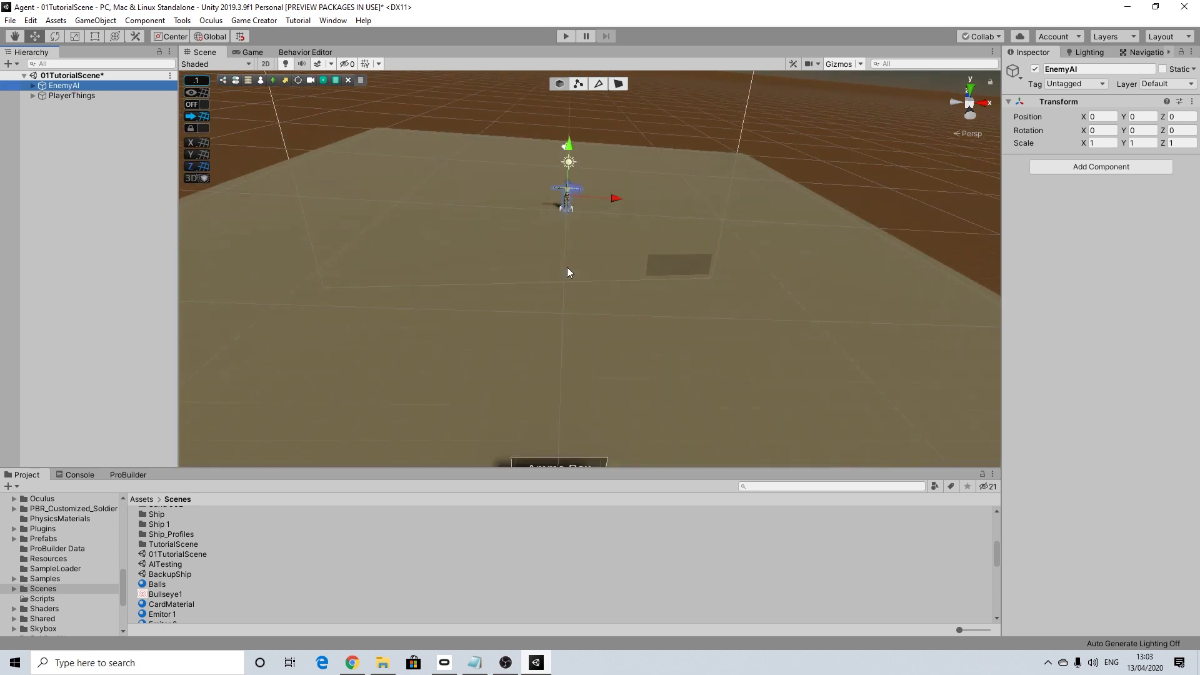
middle_click_drag(567, 267, 573, 330)
scroll(572, 331, "up", 10)
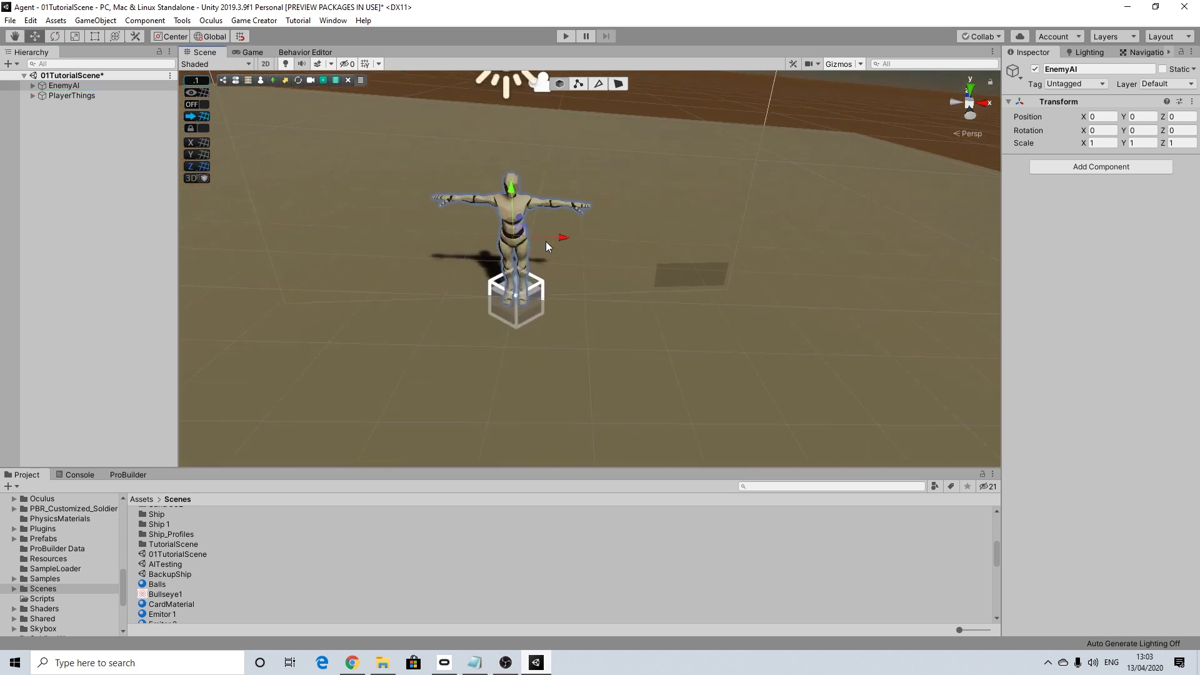
middle_click_drag(563, 263, 609, 272)
scroll(610, 273, "down", 3)
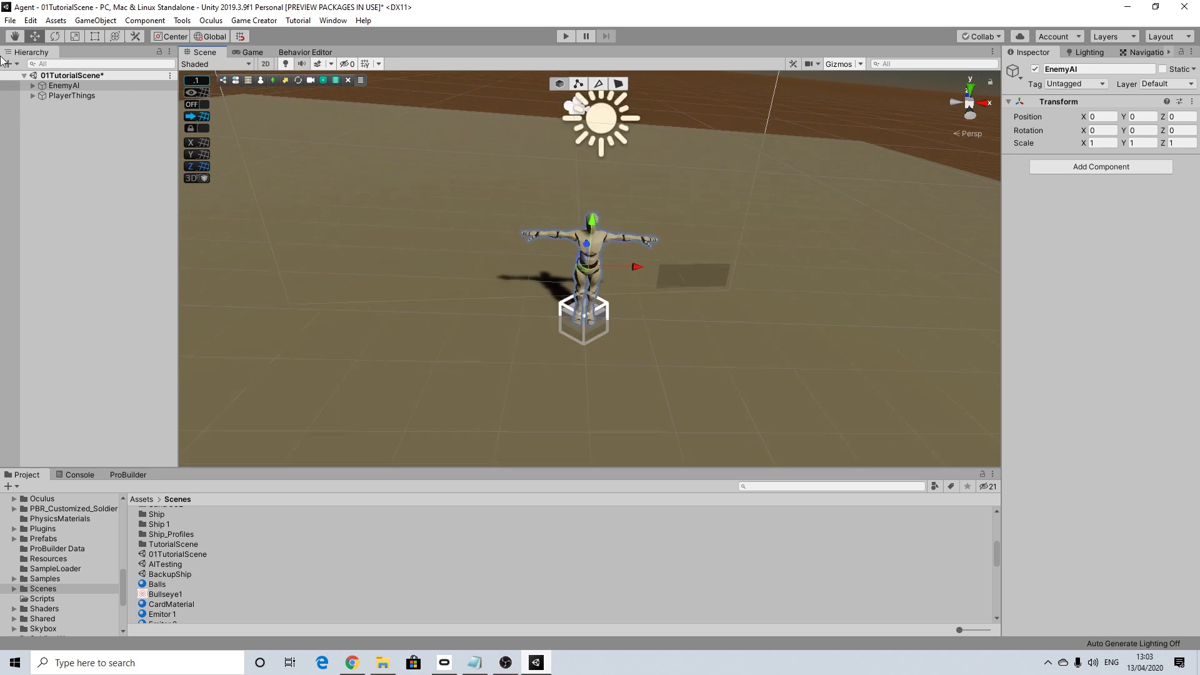
left_click(32, 85)
left_click(75, 95)
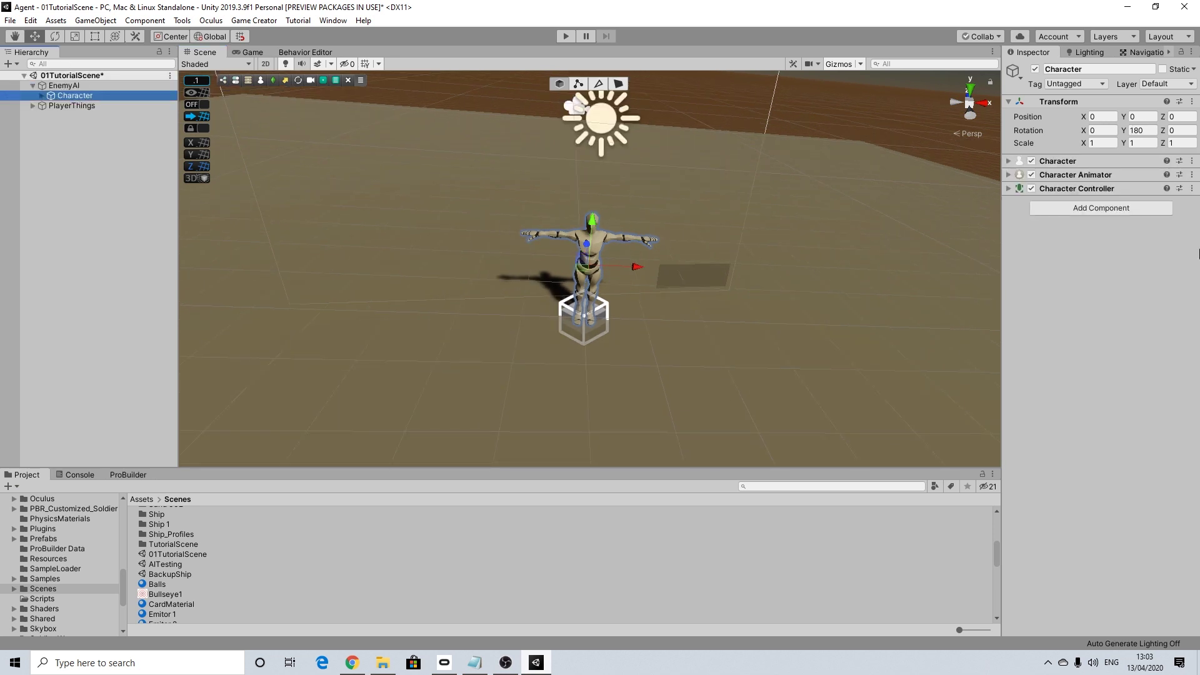
left_click(1103, 209)
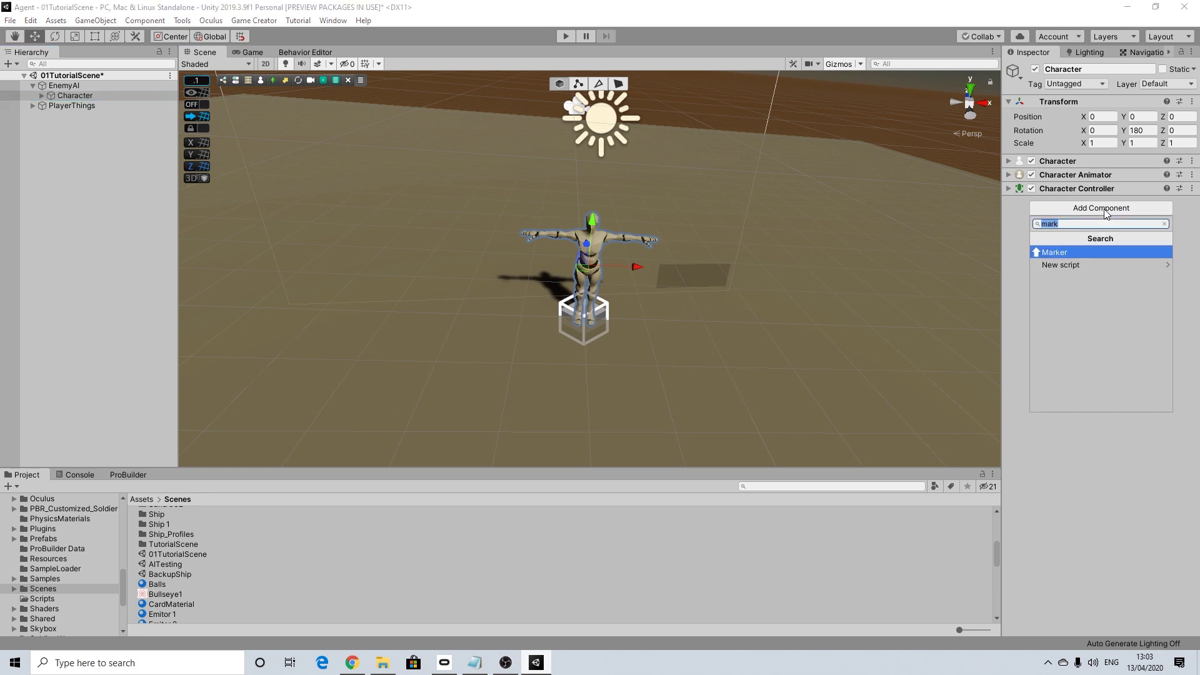
type("beh")
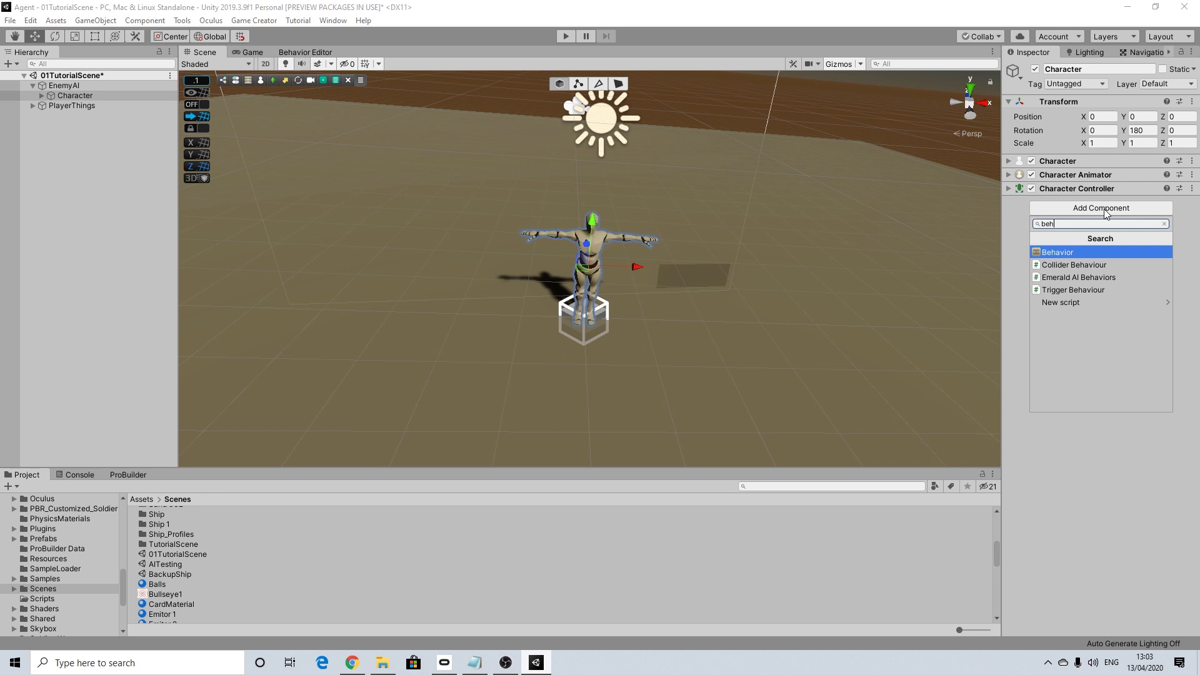
key("Return")
Add a Perception component to the enemy Character and set its vision distance to 10.
left_click(1092, 316)
type("perc")
key("Return")
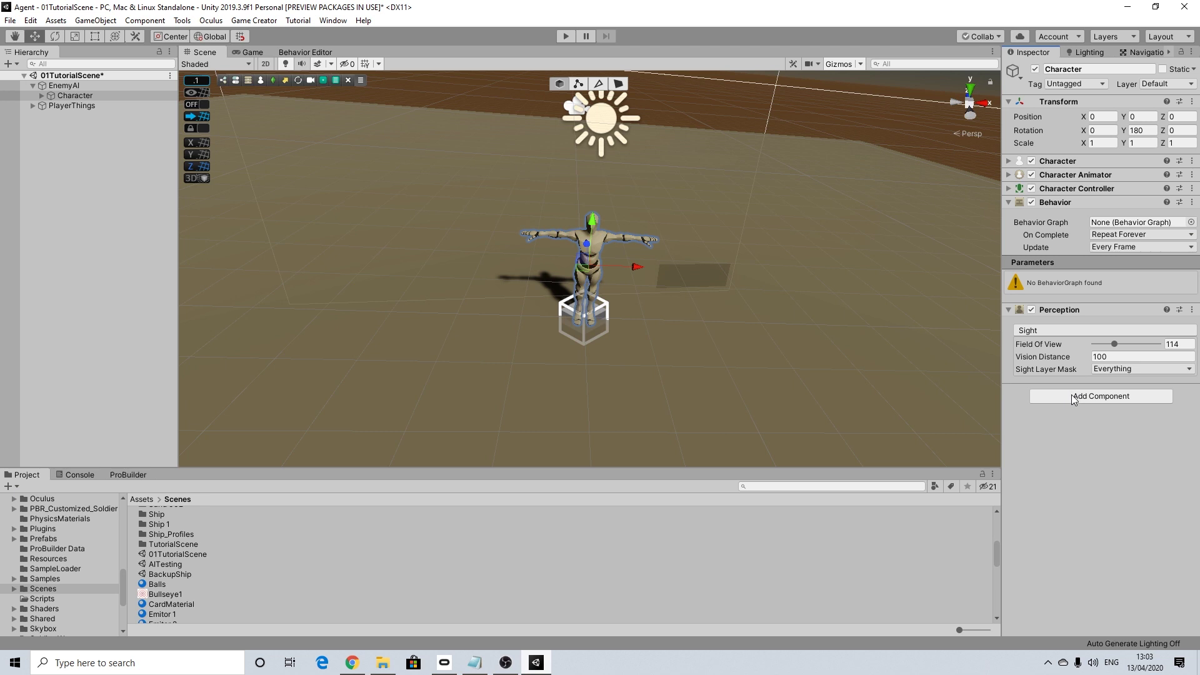
left_click(1073, 356)
type("15")
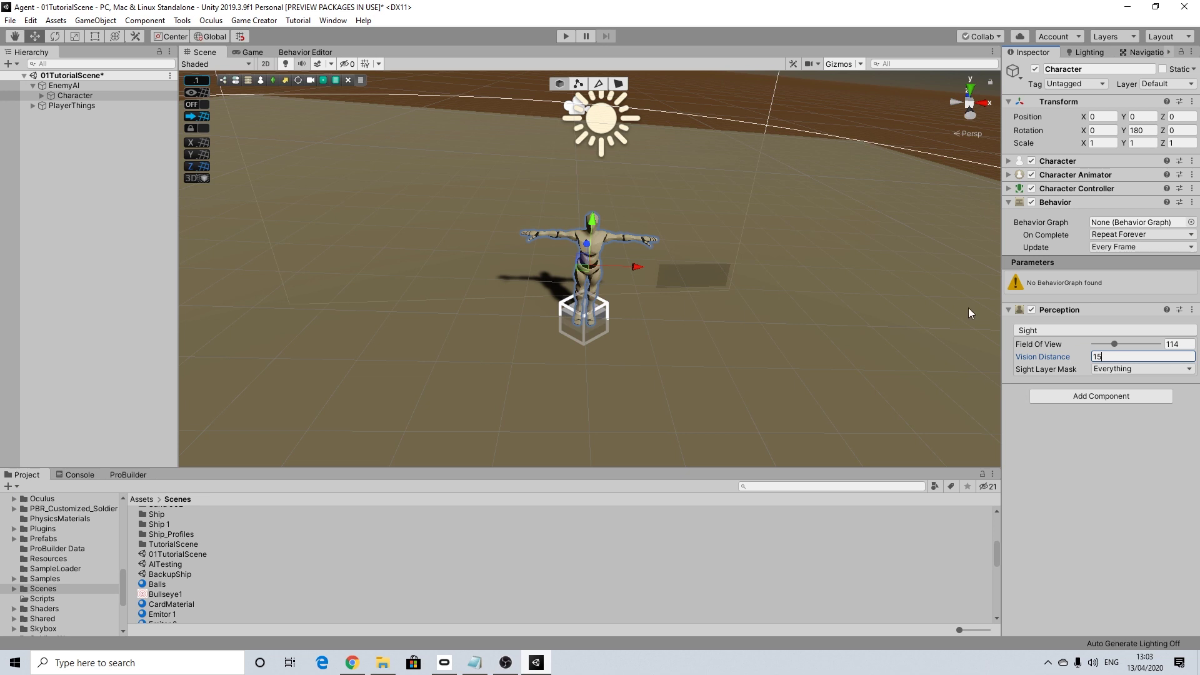
scroll(796, 250, "down", 15)
left_click(1085, 361)
type("10")
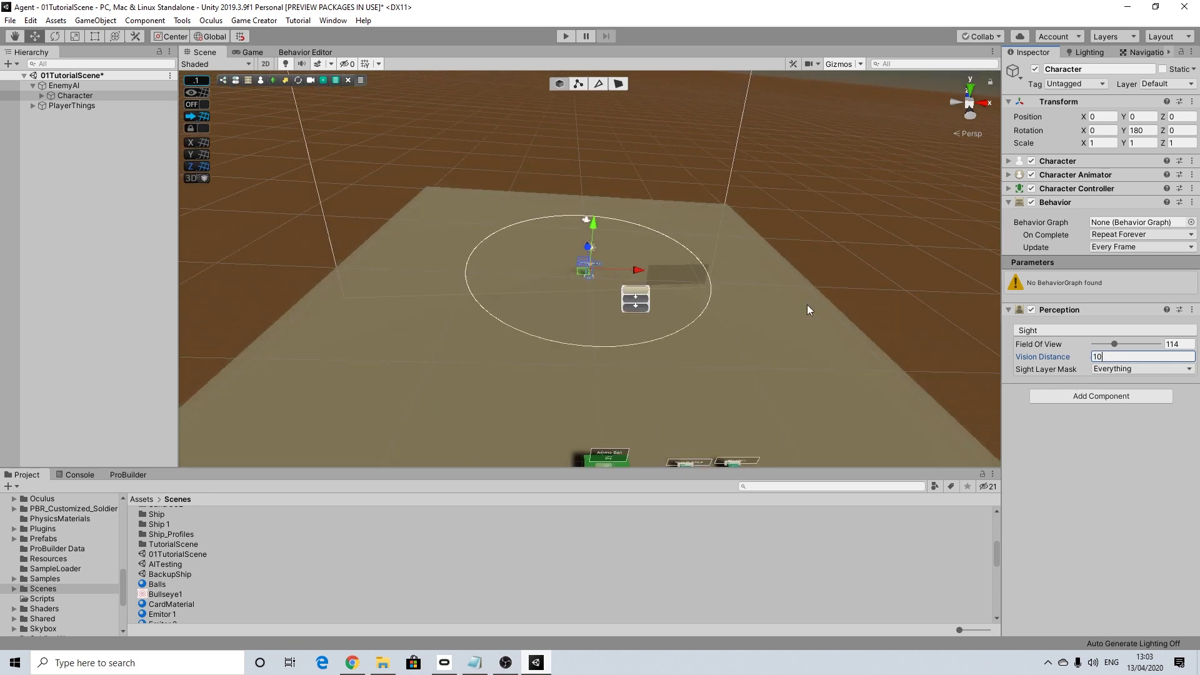
scroll(599, 257, "up", 10)
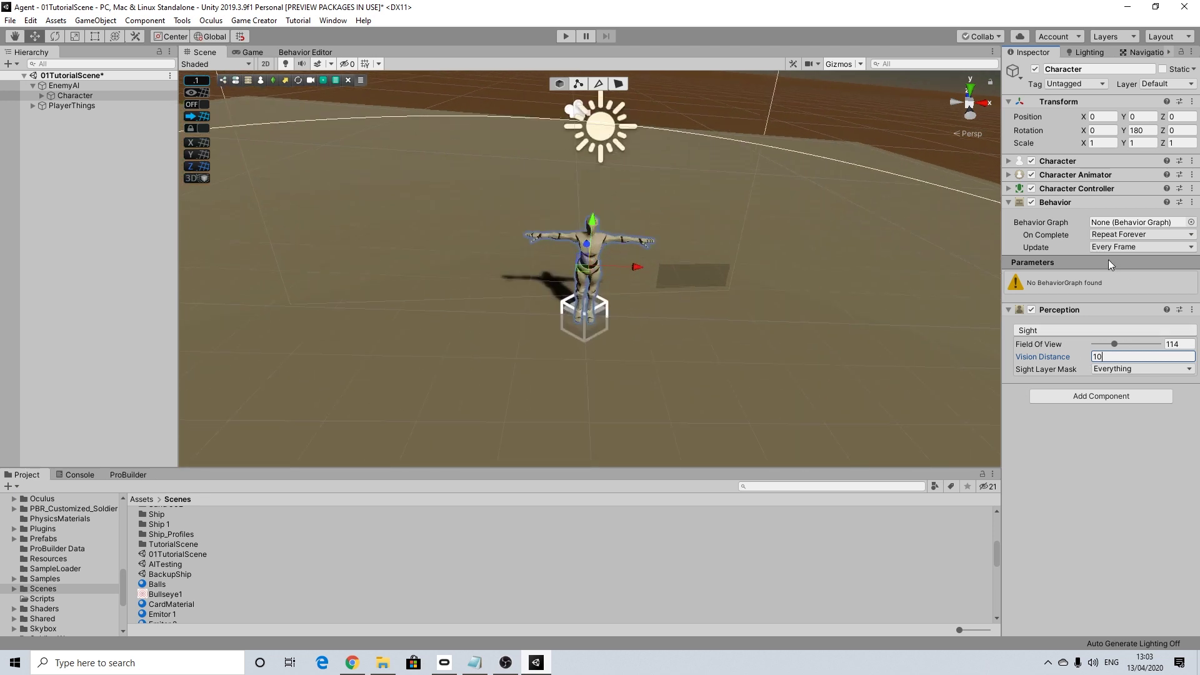
Collapse the Perception and Behavior components of the enemy Character.
left_click(1006, 305)
left_click(1008, 310)
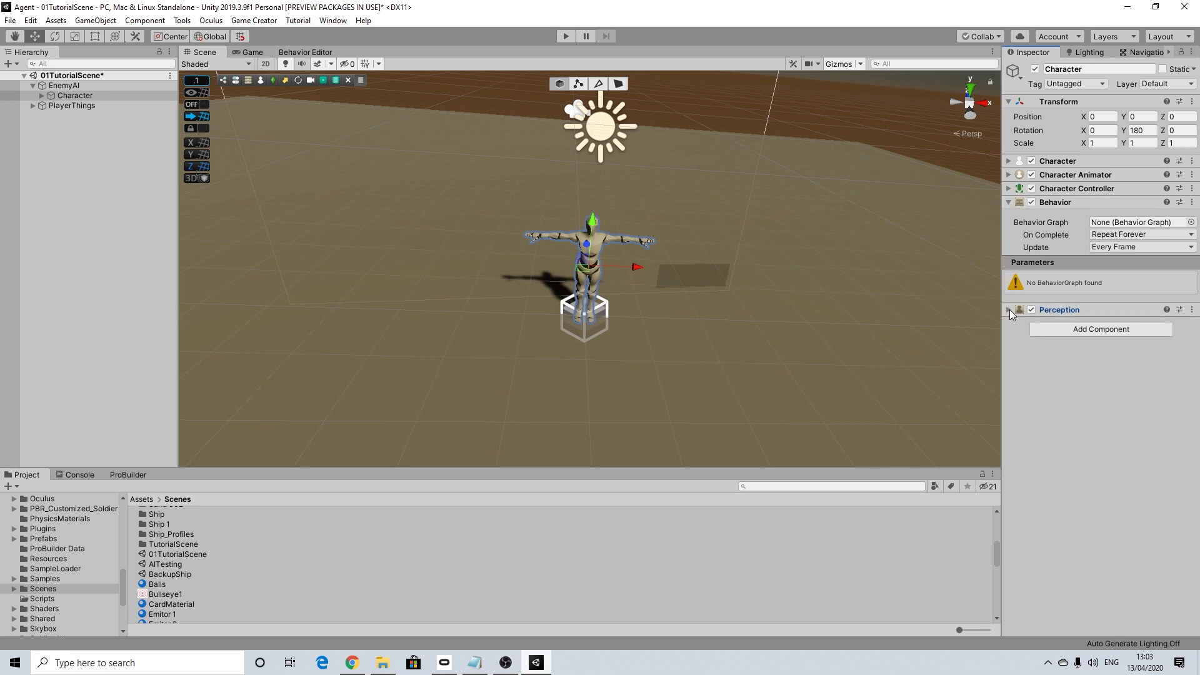
left_click(1009, 309)
scroll(633, 303, "down", 4)
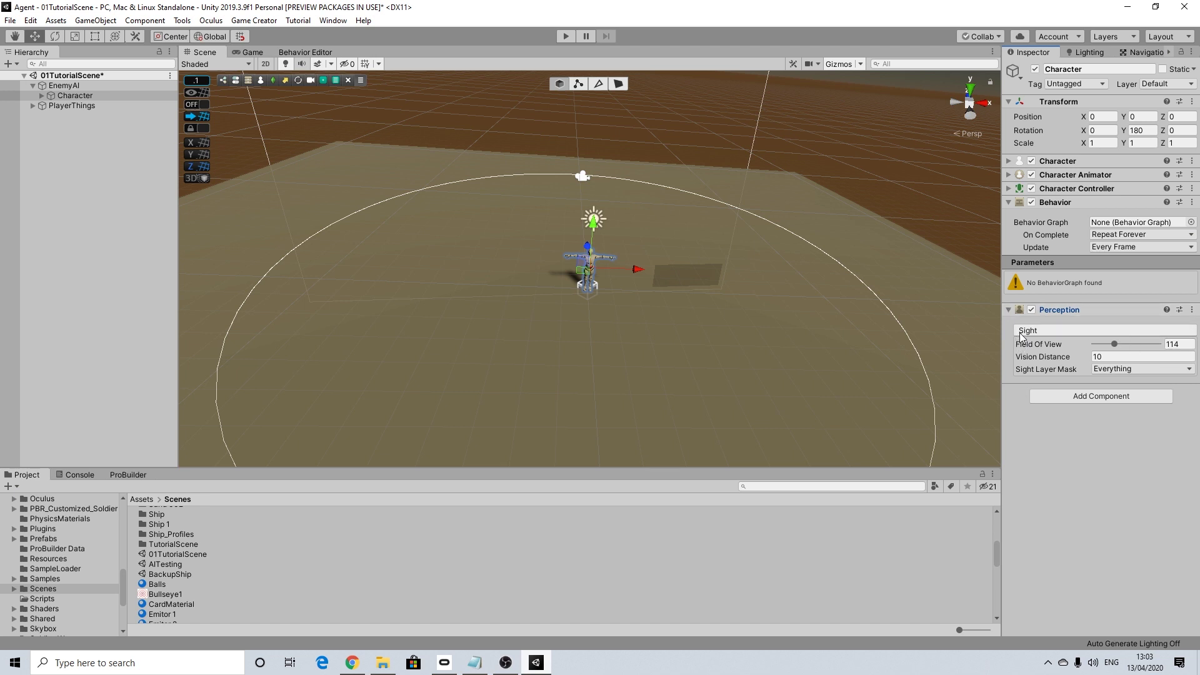
left_click(1008, 309)
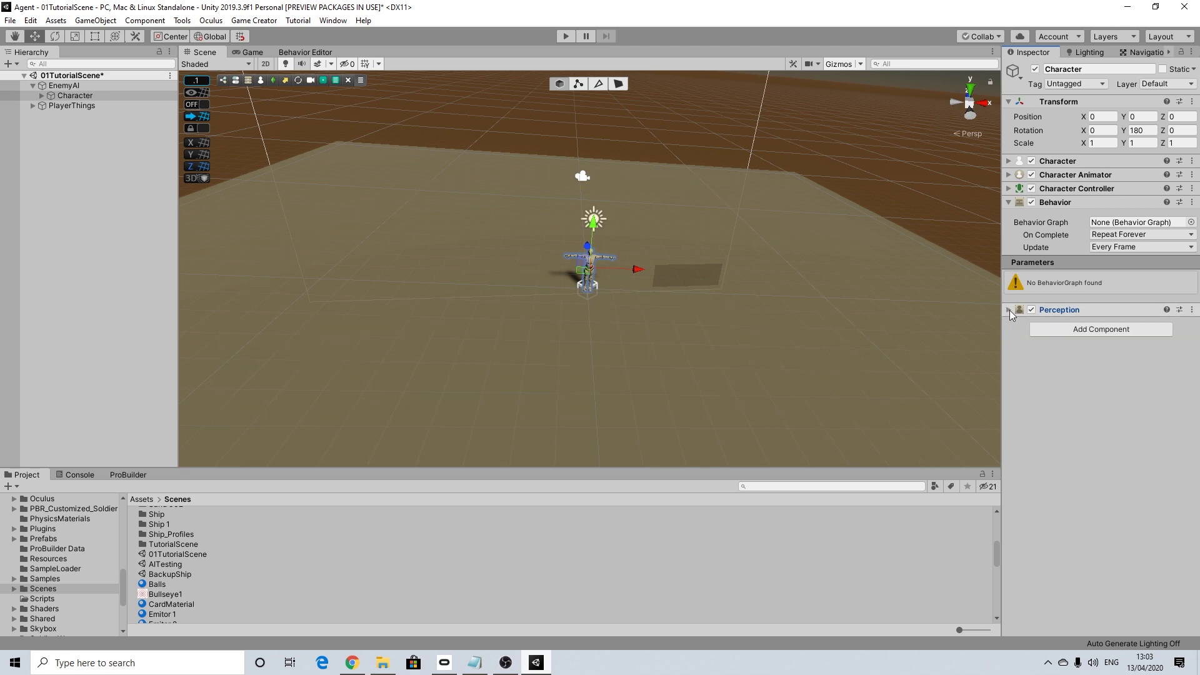
left_click(1009, 202)
left_click(1191, 215)
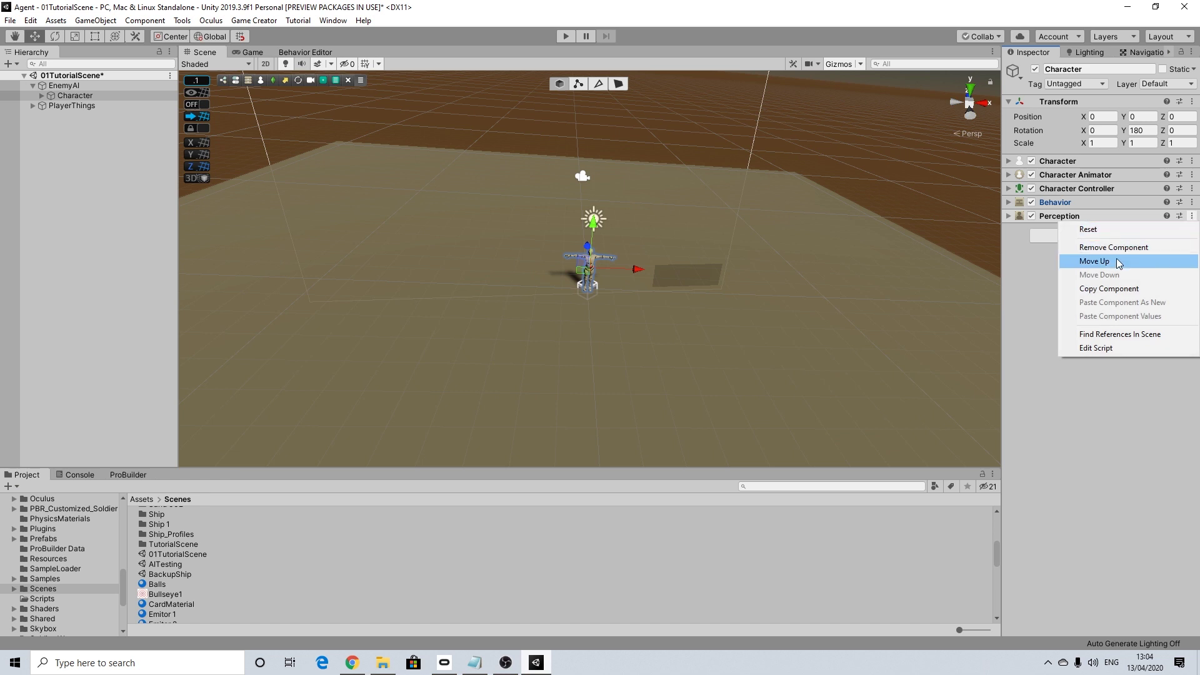
left_click(1046, 249)
Add a Stats component to the enemy Character and collapse it.
left_click(1050, 236)
type("stat")
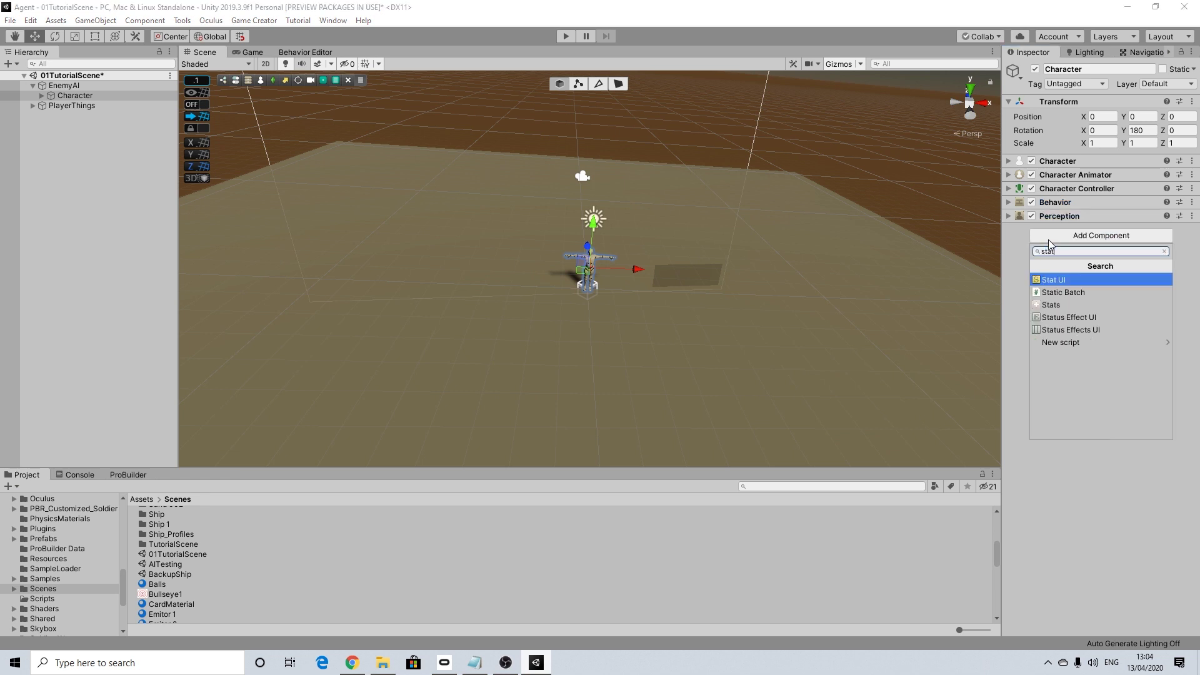
left_click(1063, 305)
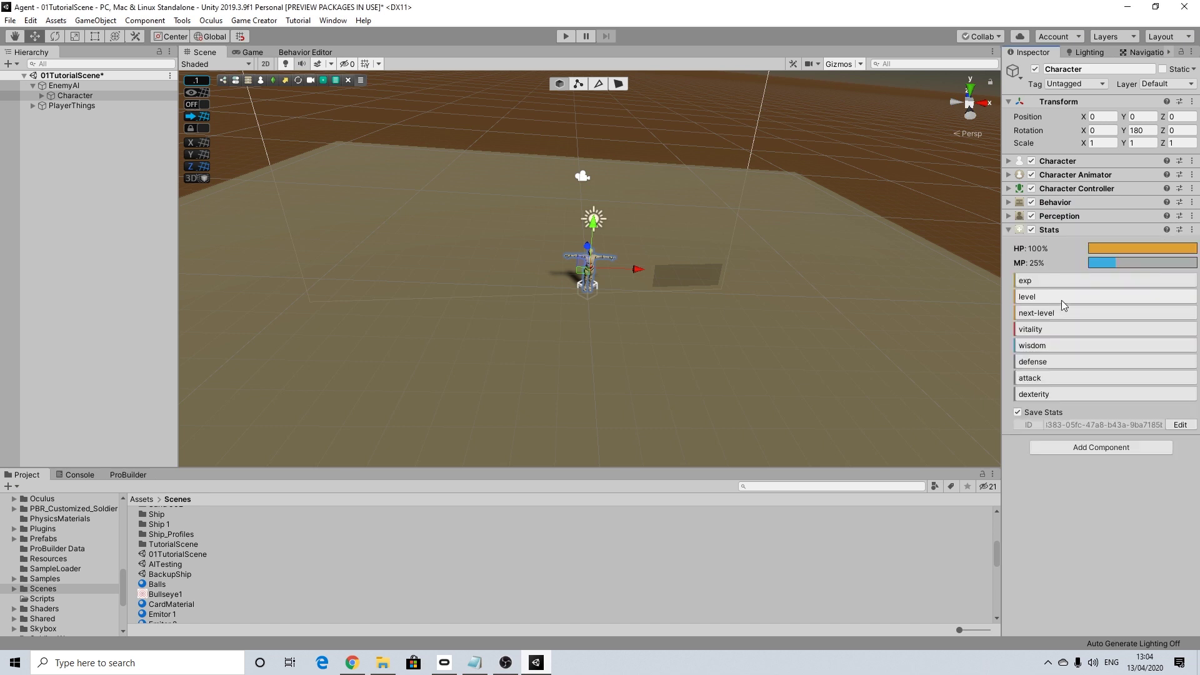
left_click(1008, 230)
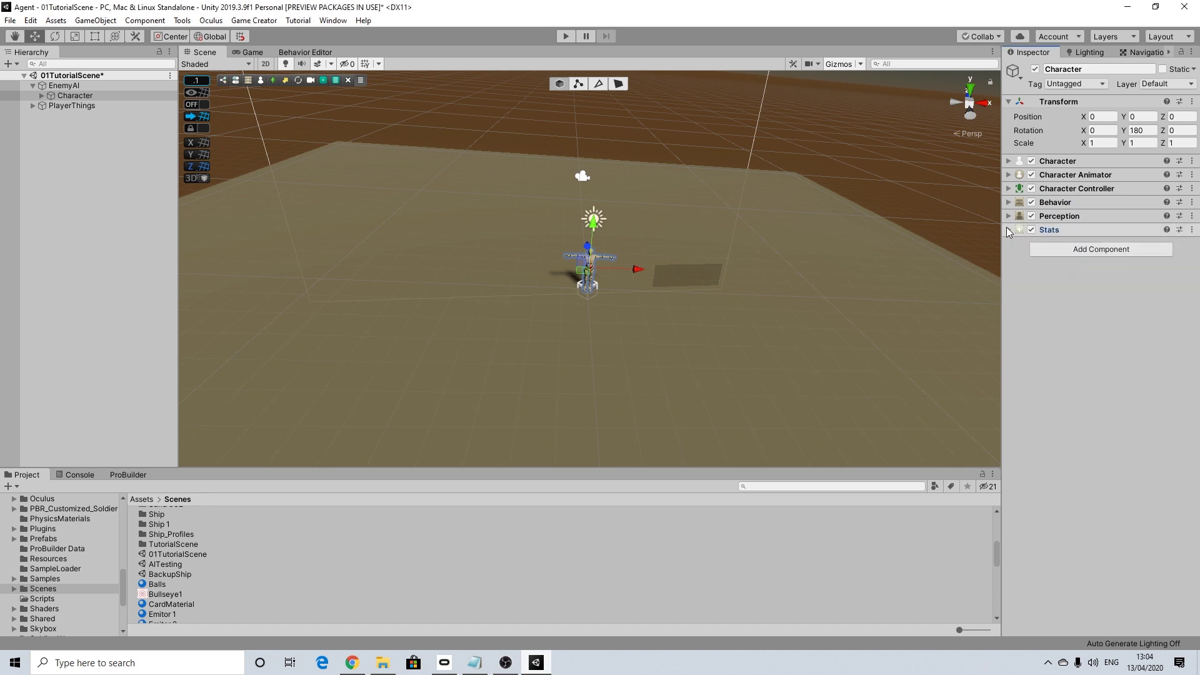
Add a Game Creator Trigger component to the enemy Character and collapse it.
left_click(1079, 250)
type("trig")
left_click(1076, 293)
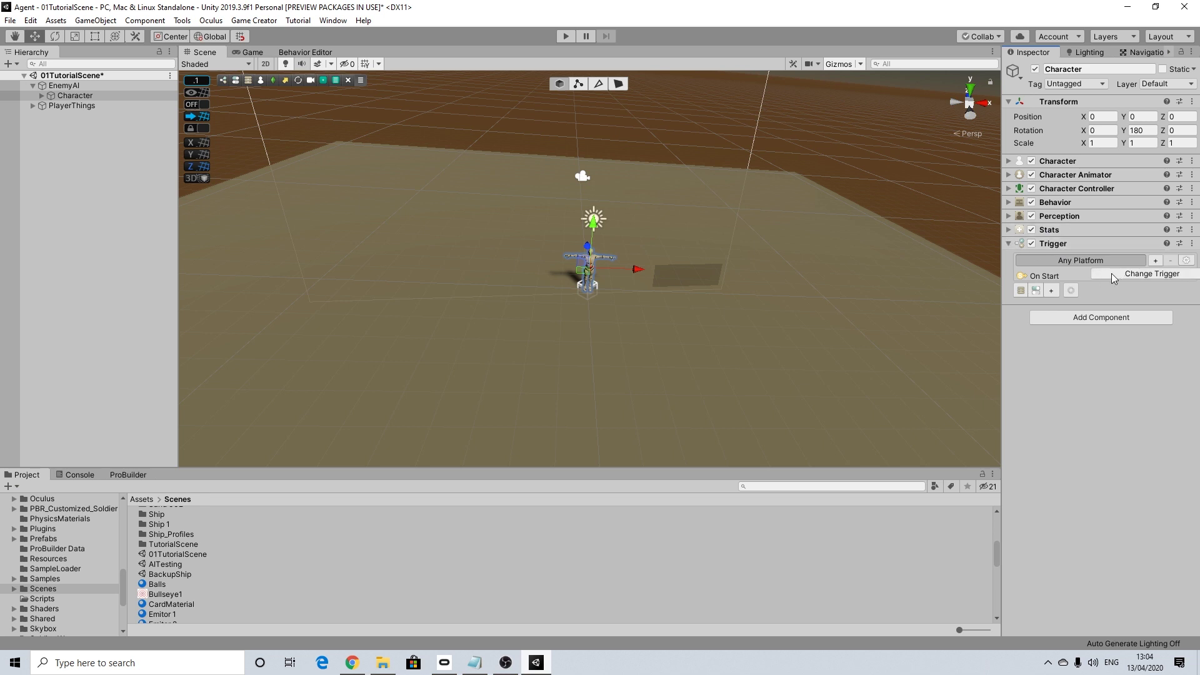
left_click(1009, 243)
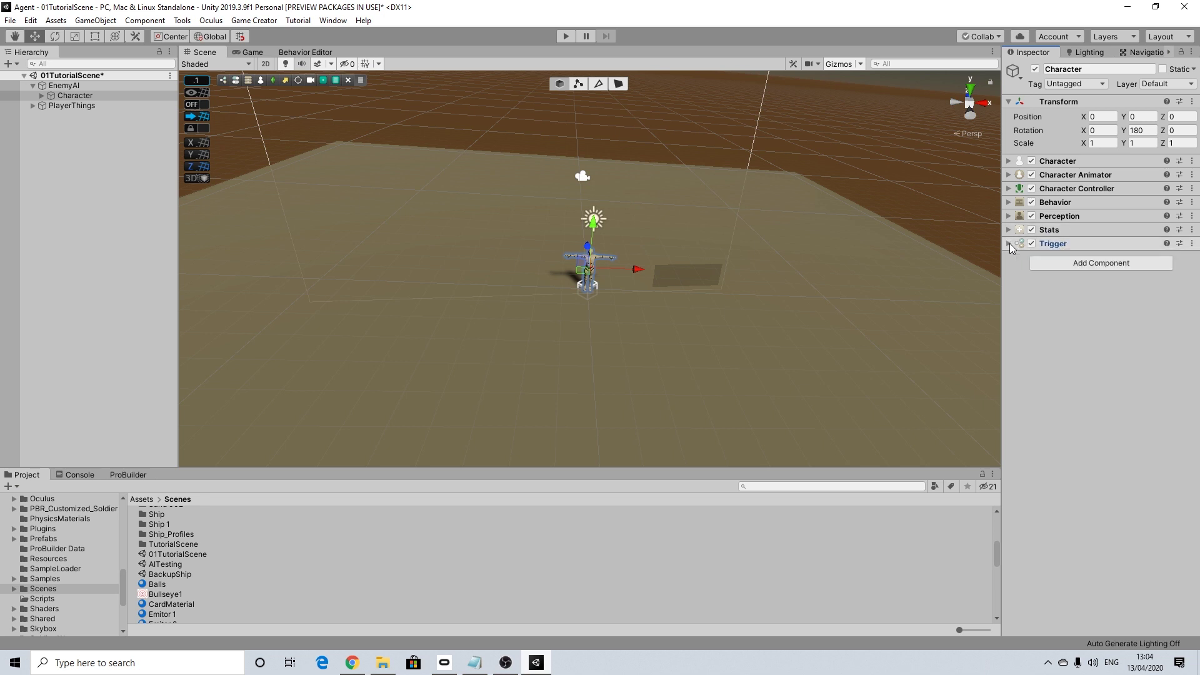
Create three empty child objects under the Character object that holds the Behavior and Perception components.
left_click(42, 96)
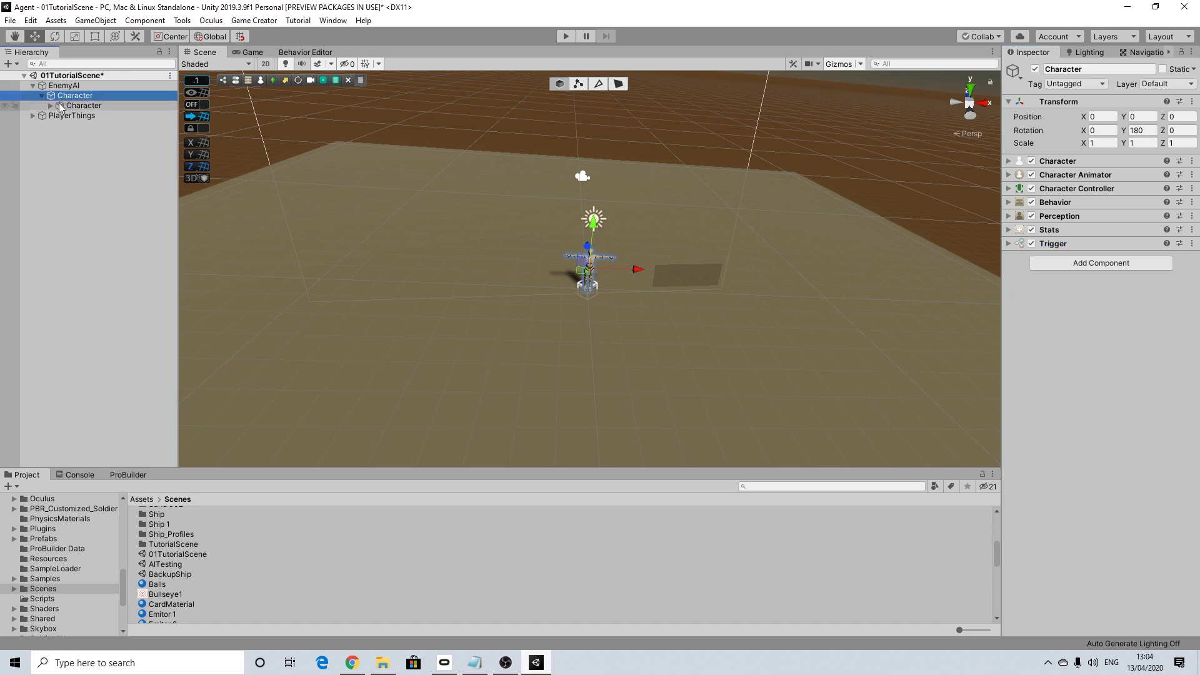
left_click(69, 107)
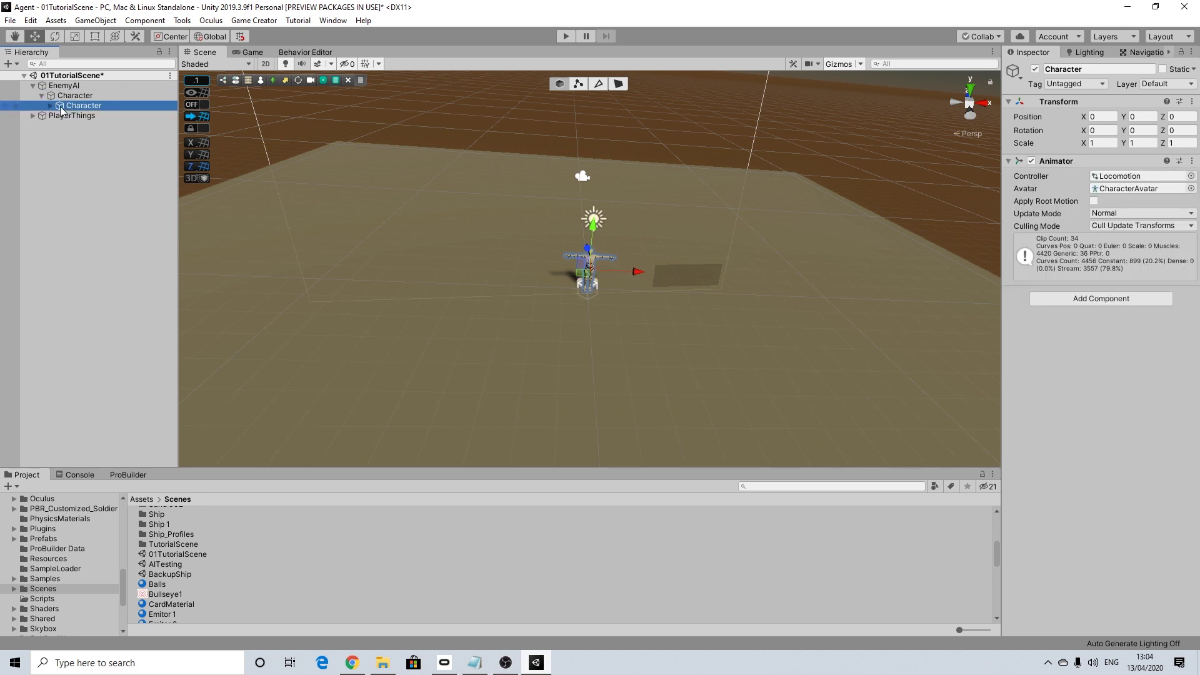
left_click(50, 107)
left_click(50, 106)
left_click(76, 98)
right_click(76, 98)
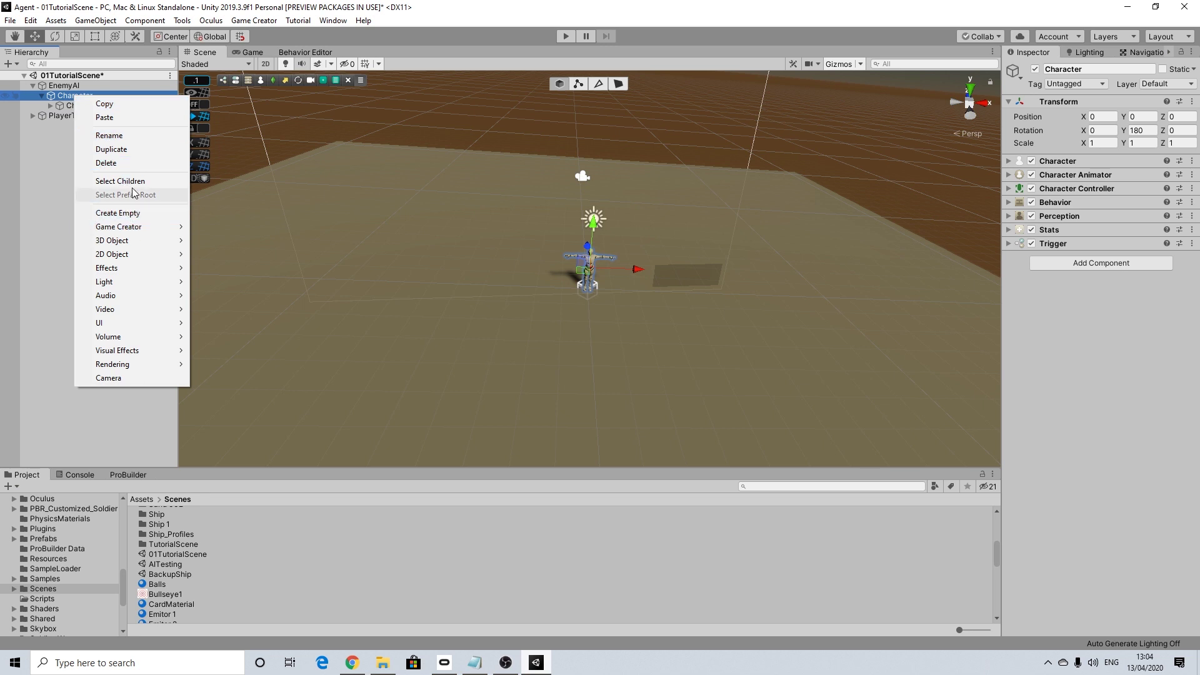
left_click(125, 214)
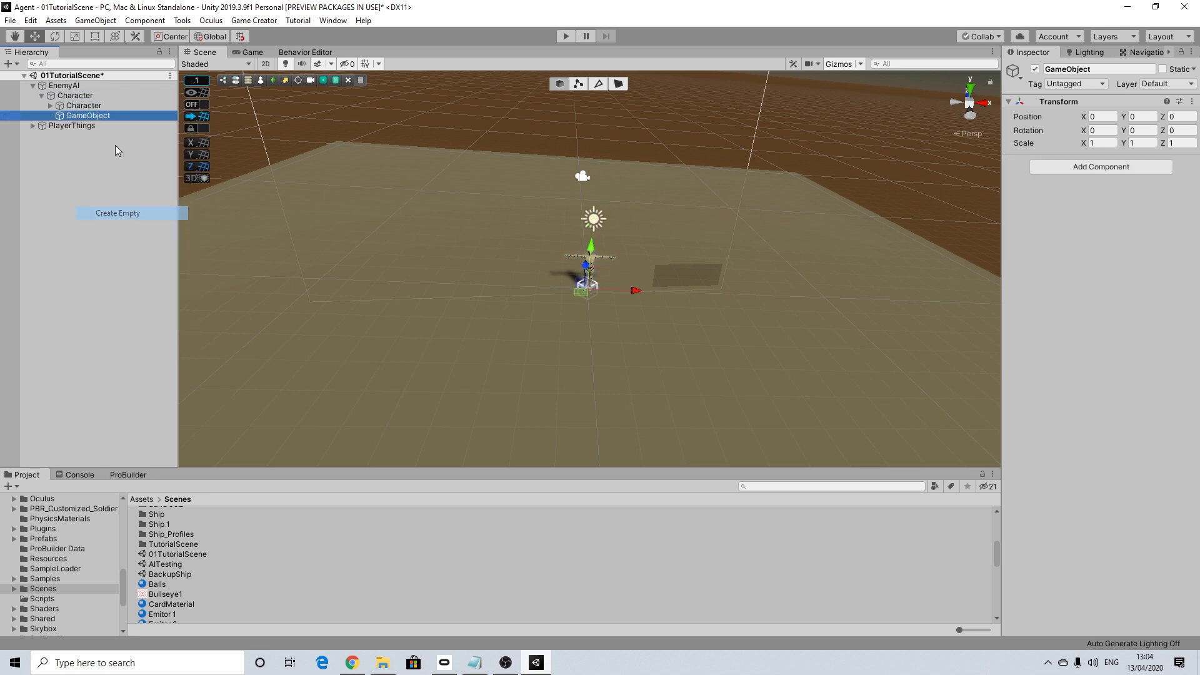
right_click(67, 95)
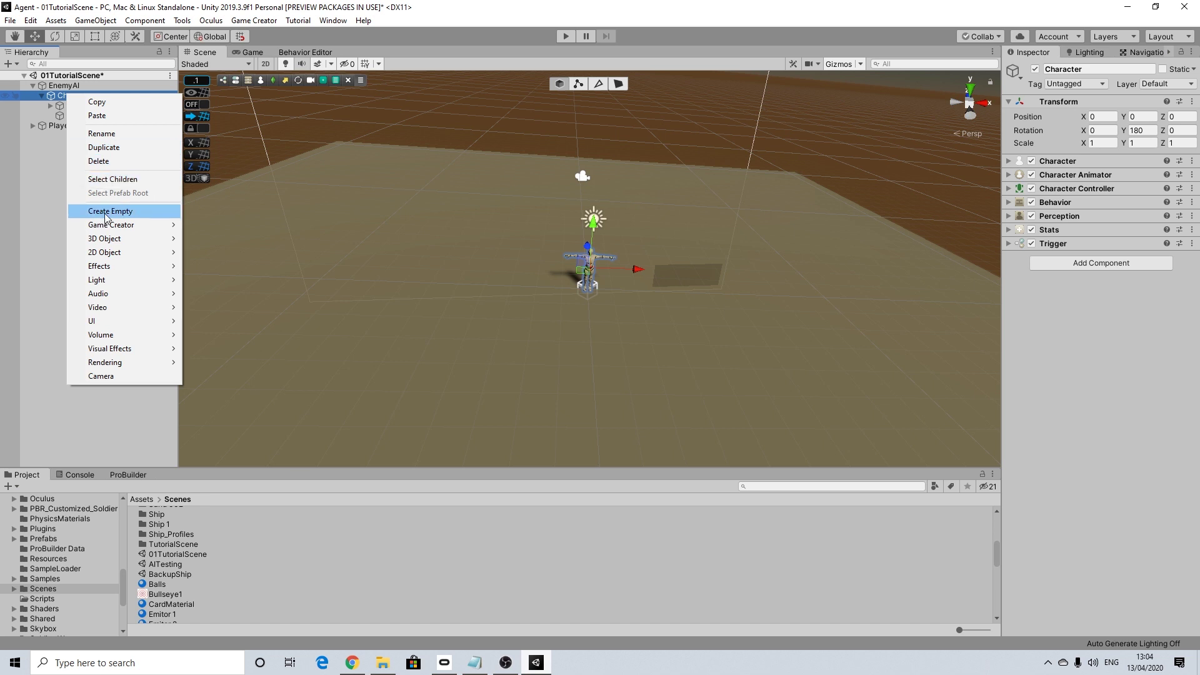
left_click(108, 214)
right_click(77, 96)
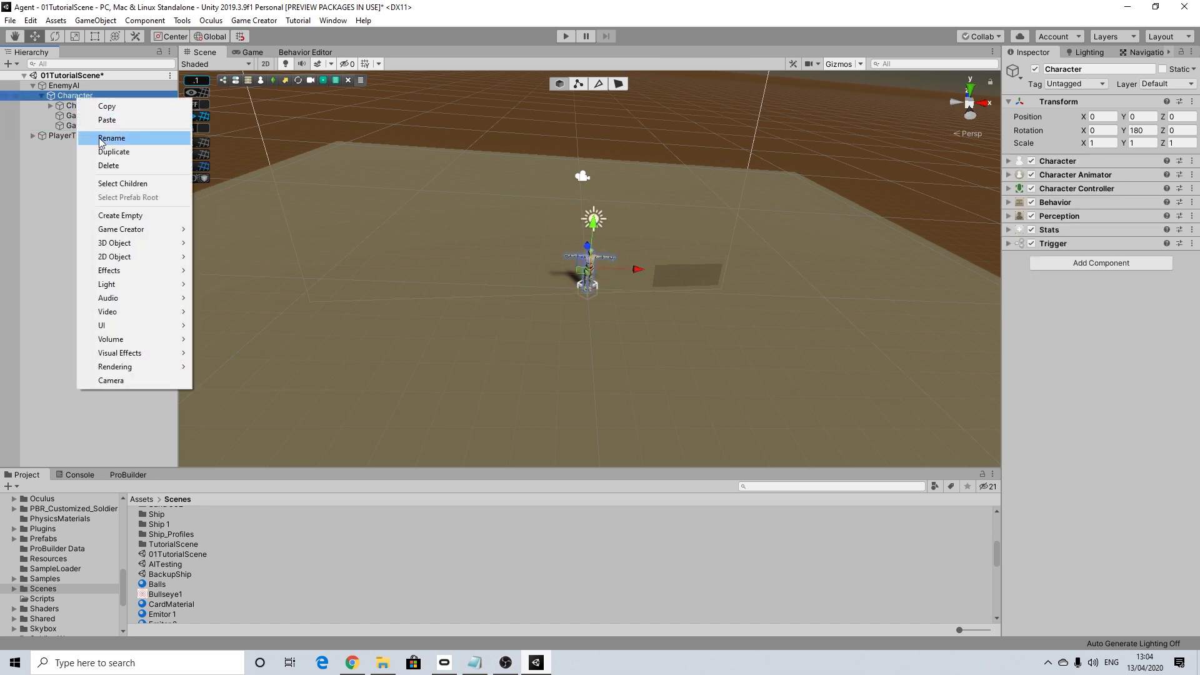
left_click(109, 214)
Rename the first empty child object of the enemy Character to ShotMarker.
left_click(92, 117)
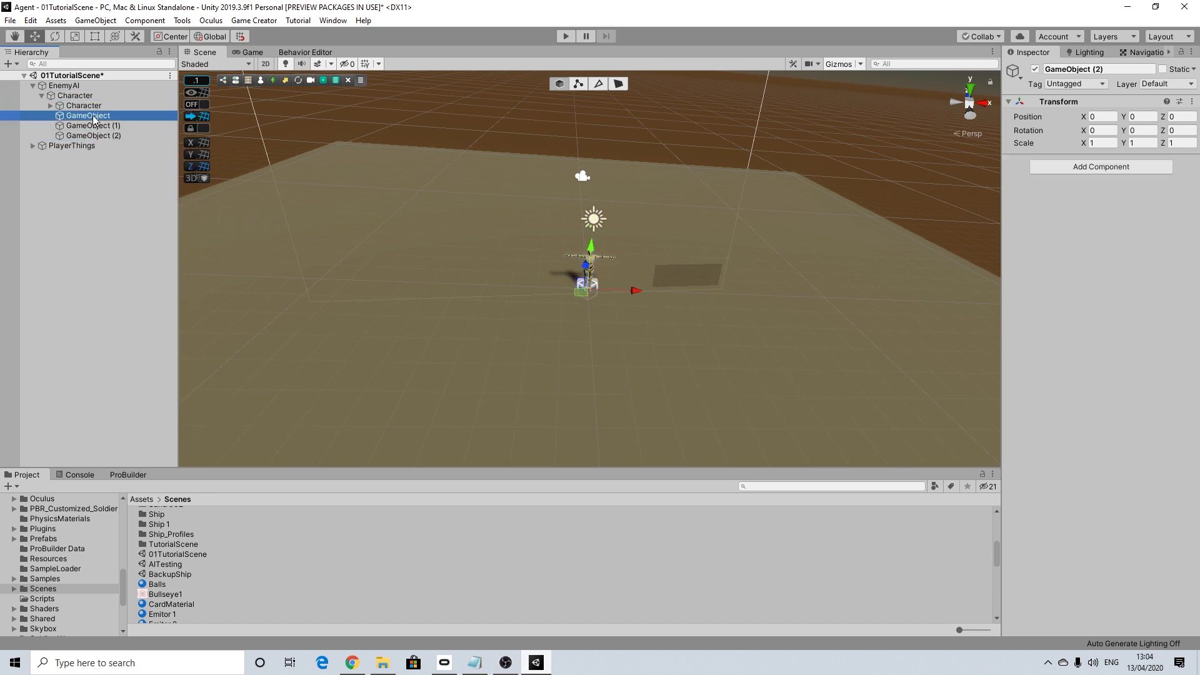
right_click(94, 118)
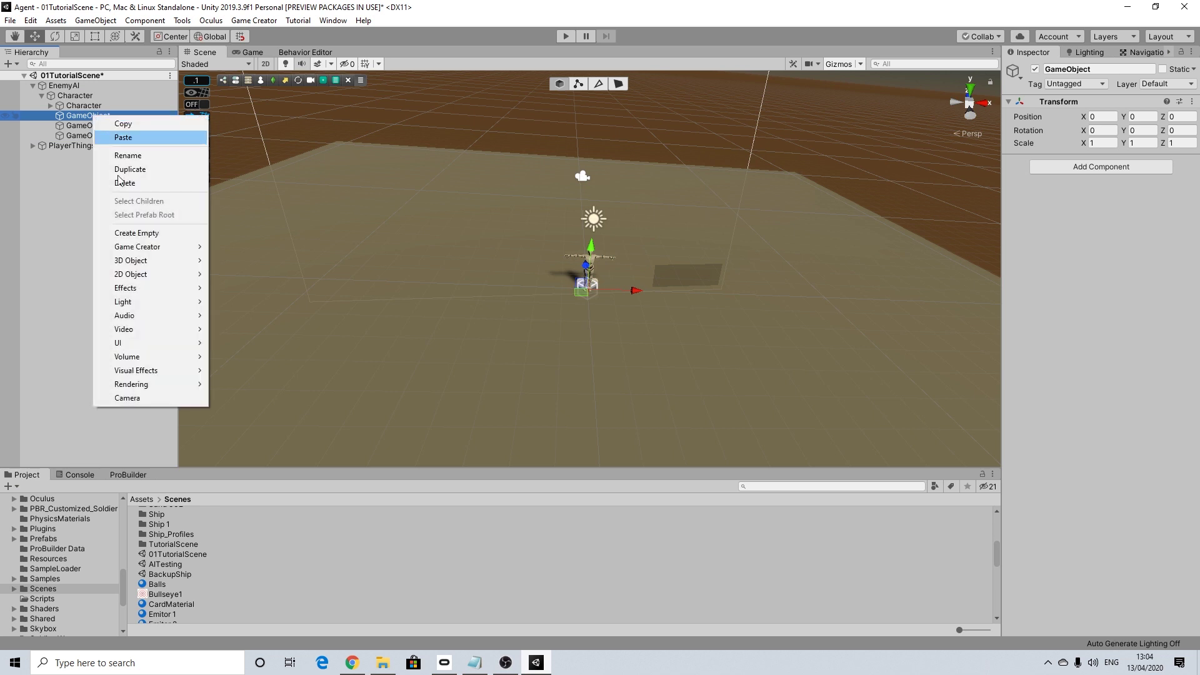
left_click(128, 155)
type("Shotm")
key("BackSpace")
type("Marker")
key("Return")
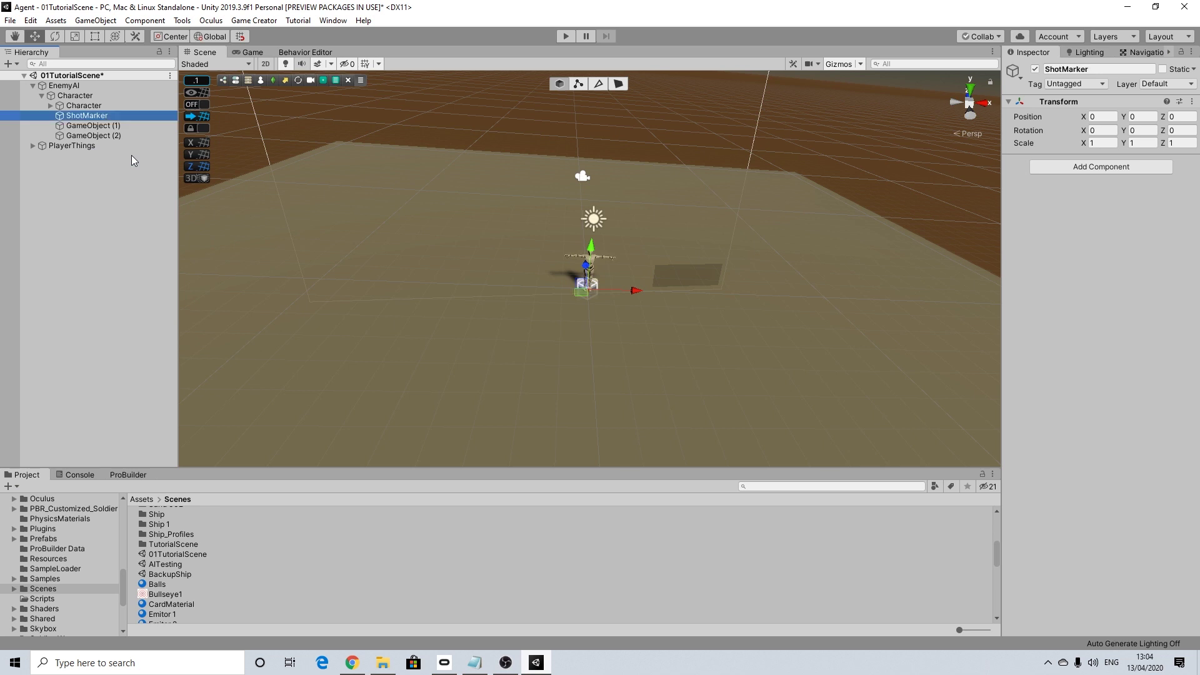
Rename the GameObject (1) child to ViewMarker01 and copy that name for reuse.
left_click(106, 129)
right_click(106, 128)
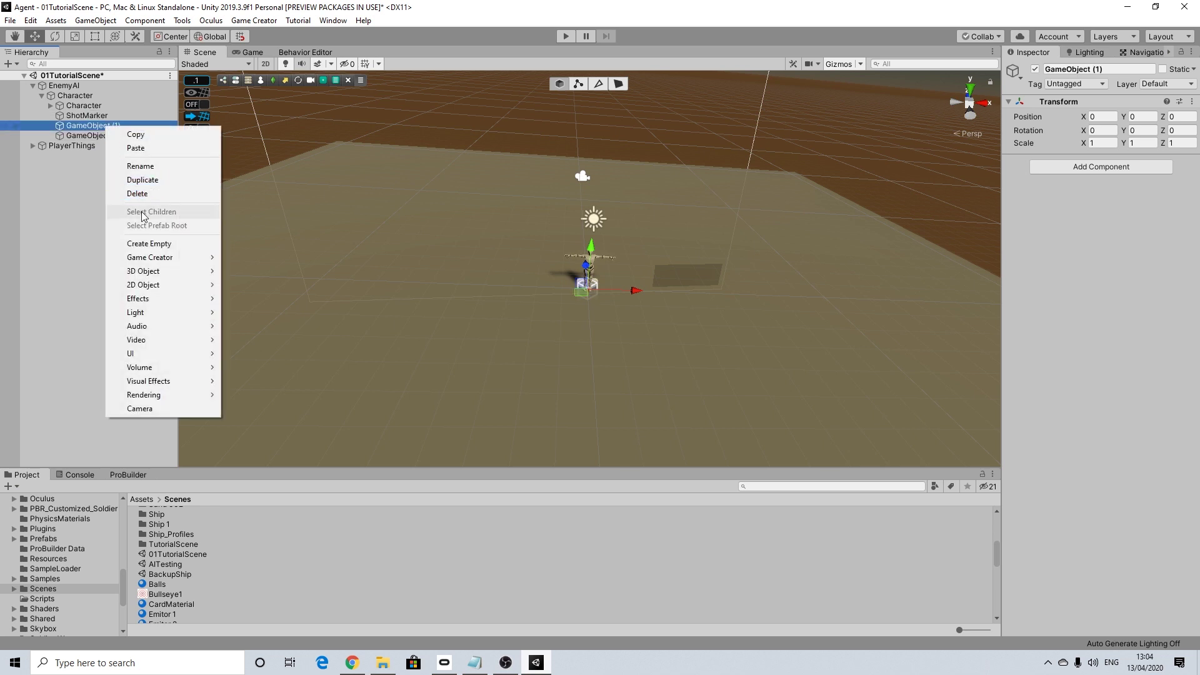
left_click(142, 168)
type("ViewMar")
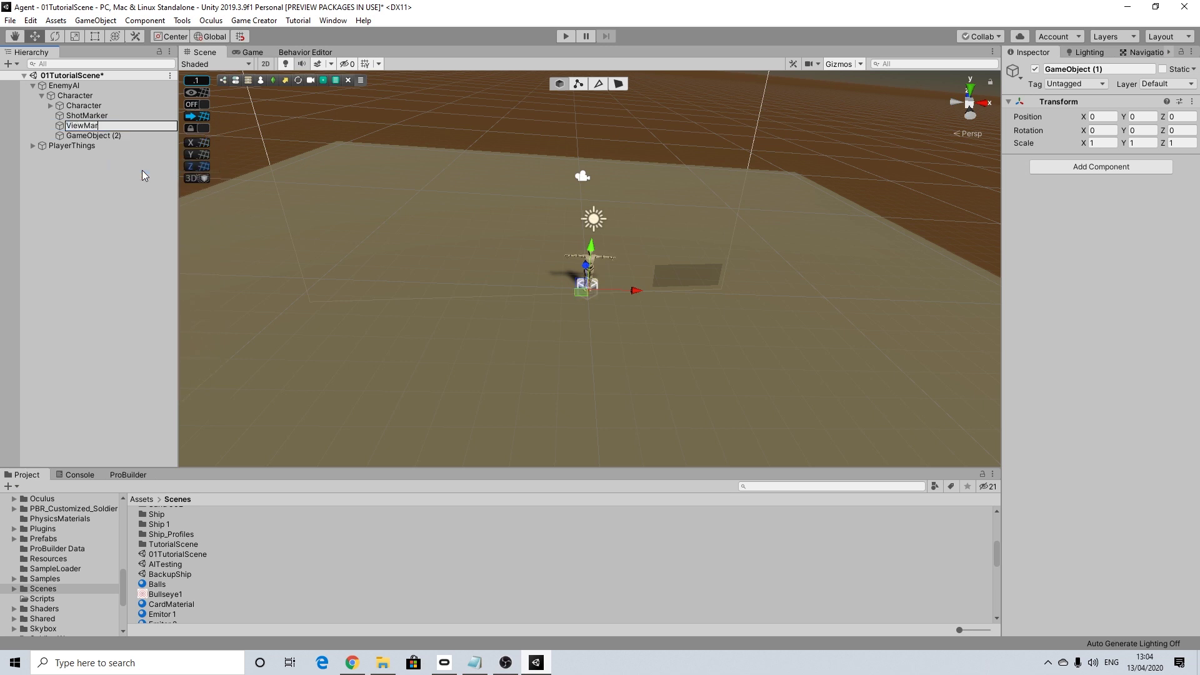
type("ker01")
key("ctrl+a")
right_click(96, 138)
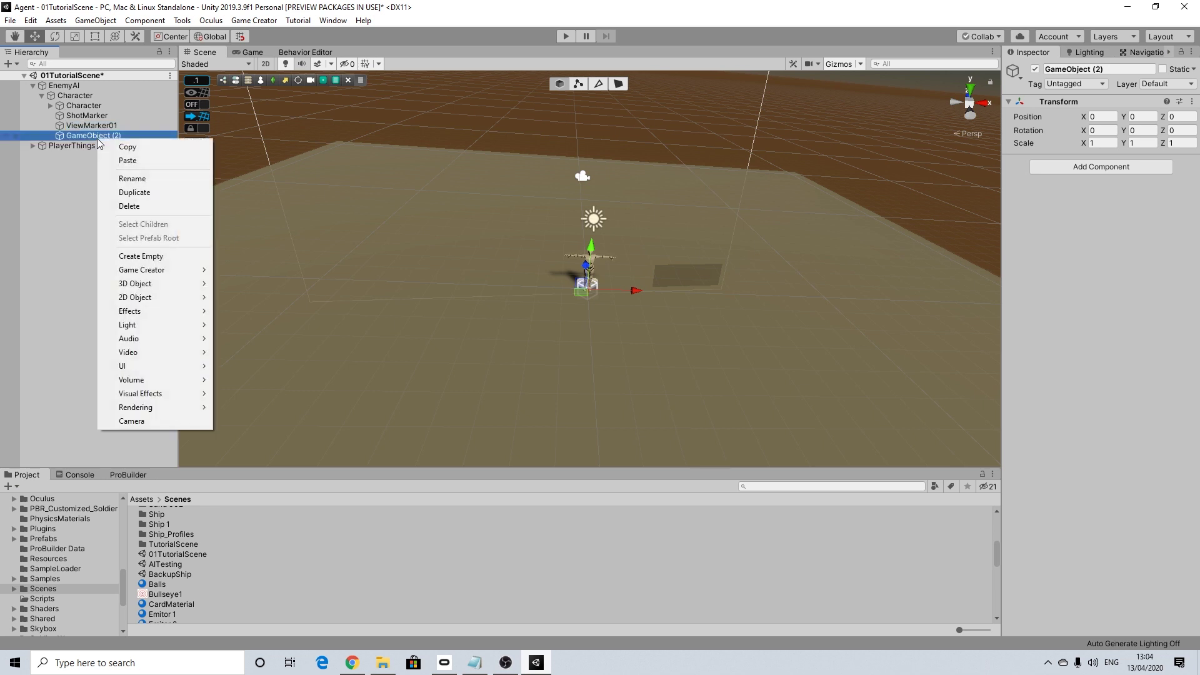
left_click(141, 180)
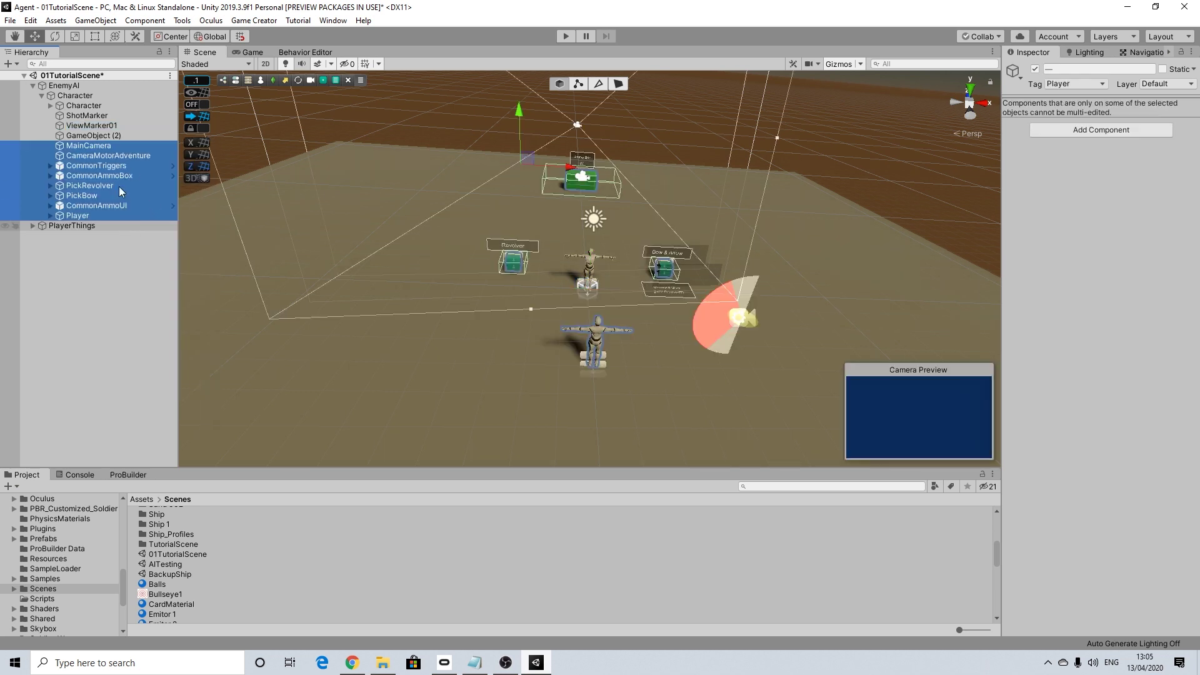
key("ctrl+z")
Rename the GameObject (2) child of the enemy Character to ViewMarker02, reusing the copied name.
right_click(104, 135)
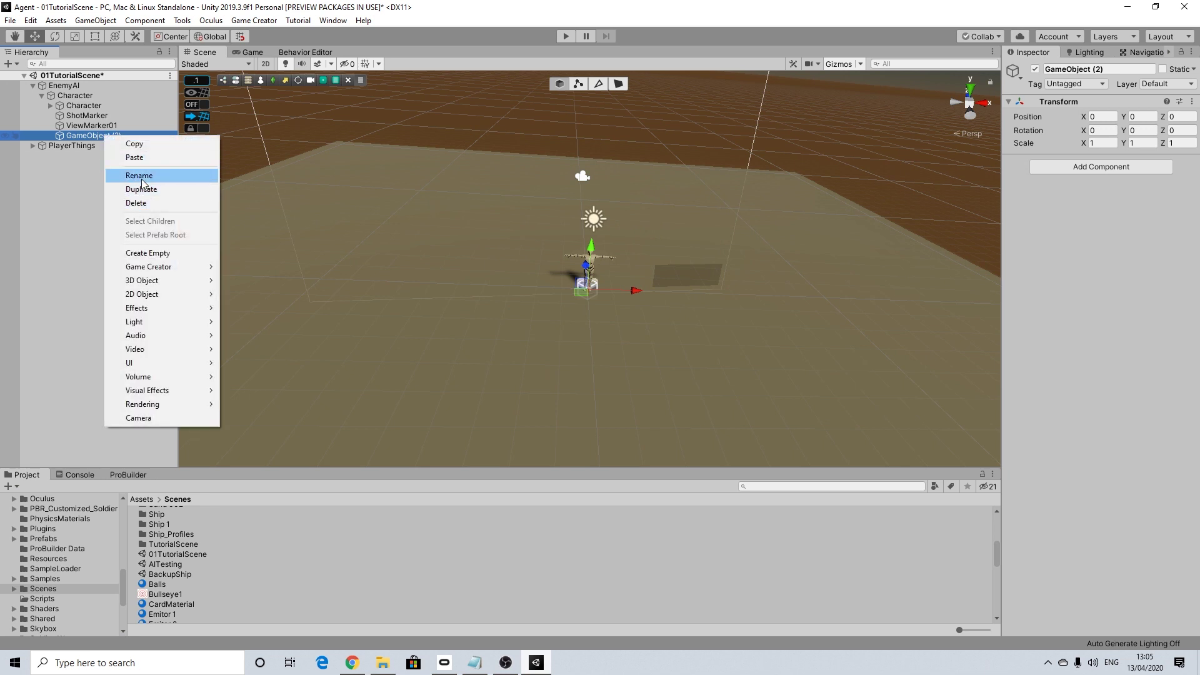
left_click(141, 177)
key("ctrl+v")
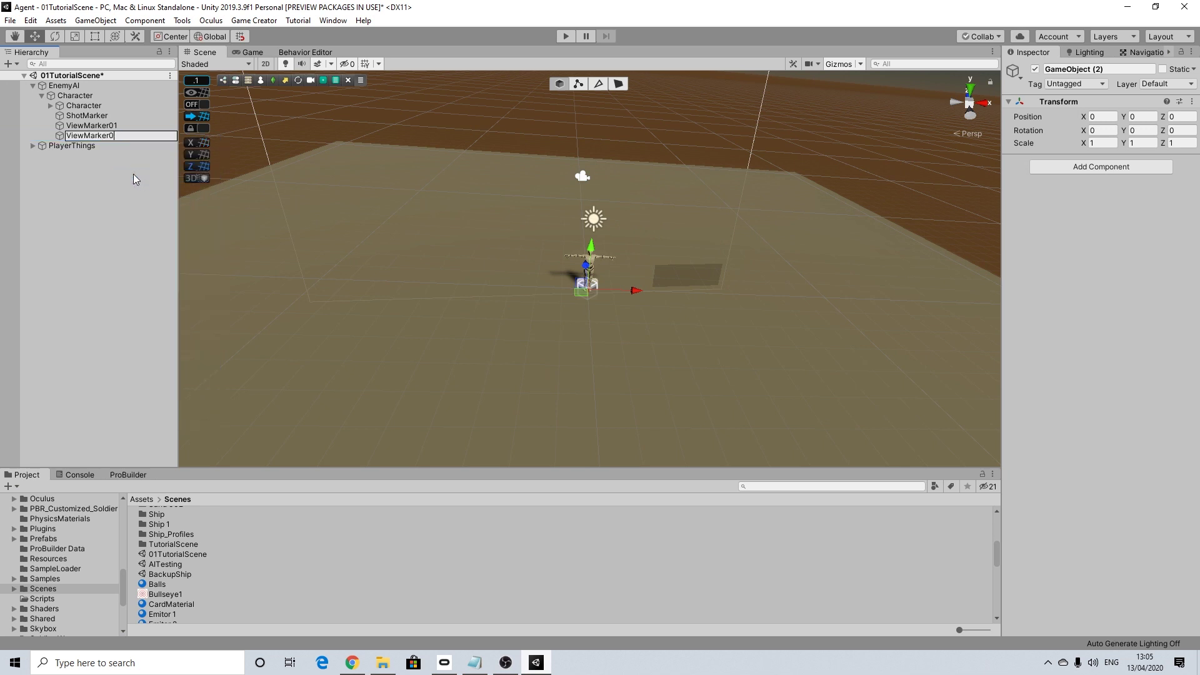
Add a Marker component to ShotMarker, ViewMarker01 and ViewMarker02 together and check each object for it.
left_click(87, 115)
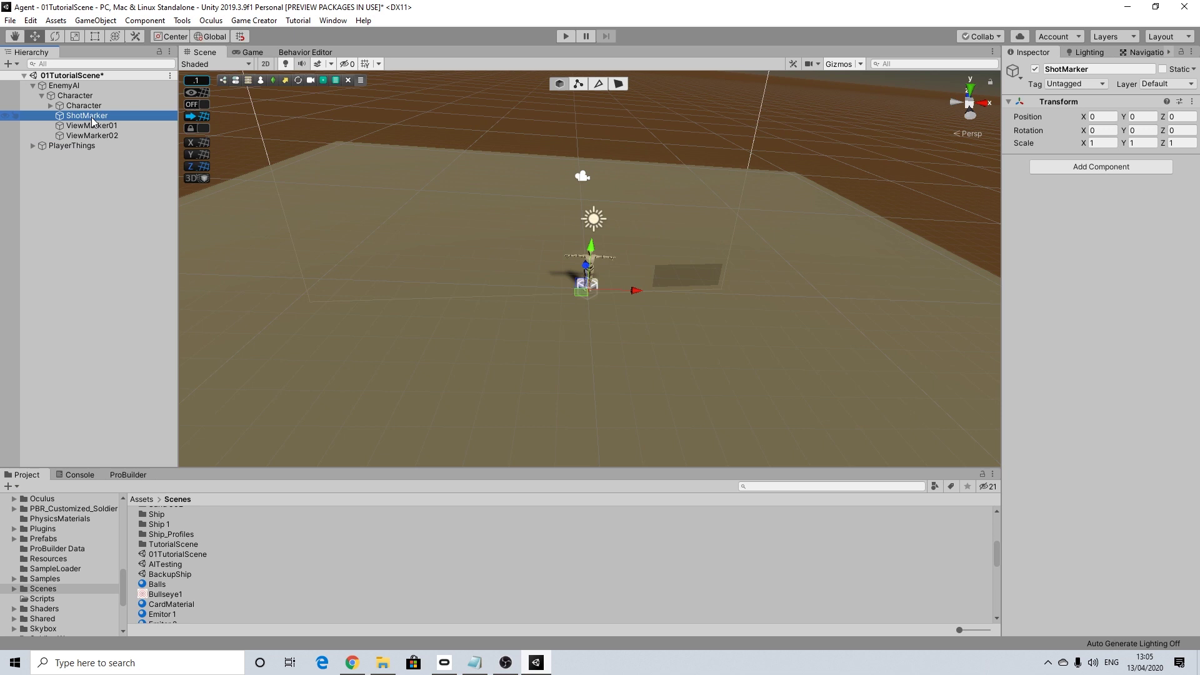
left_click(91, 135, "shift")
left_click(1090, 168)
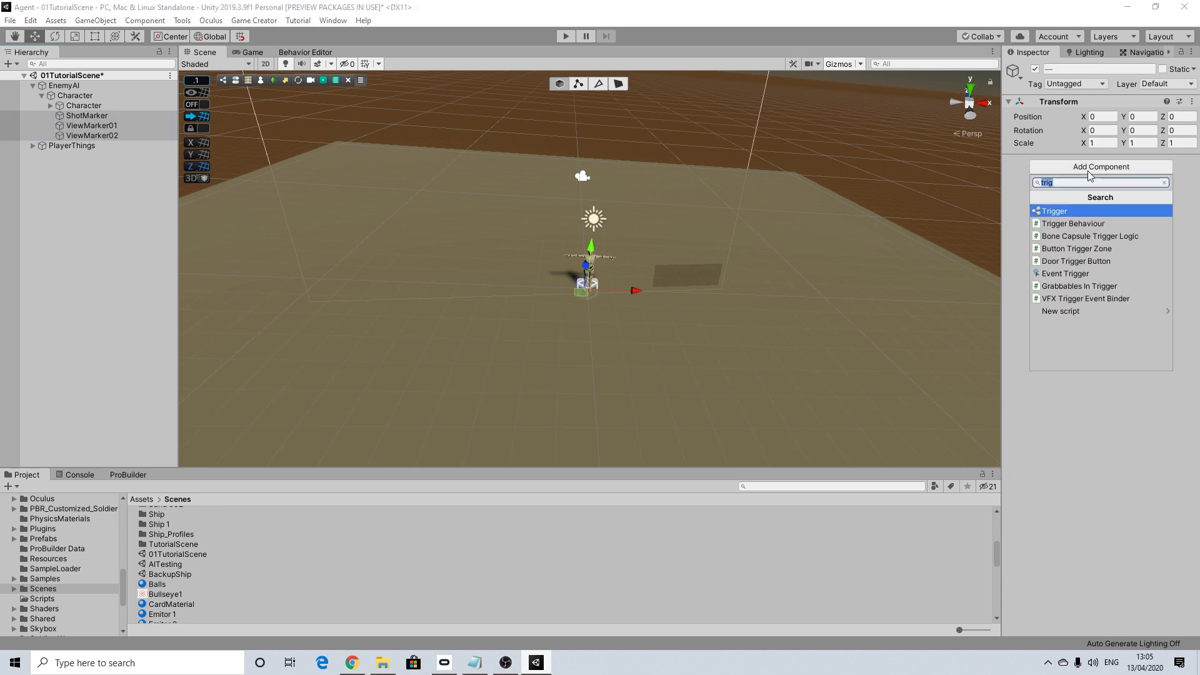
type("mark")
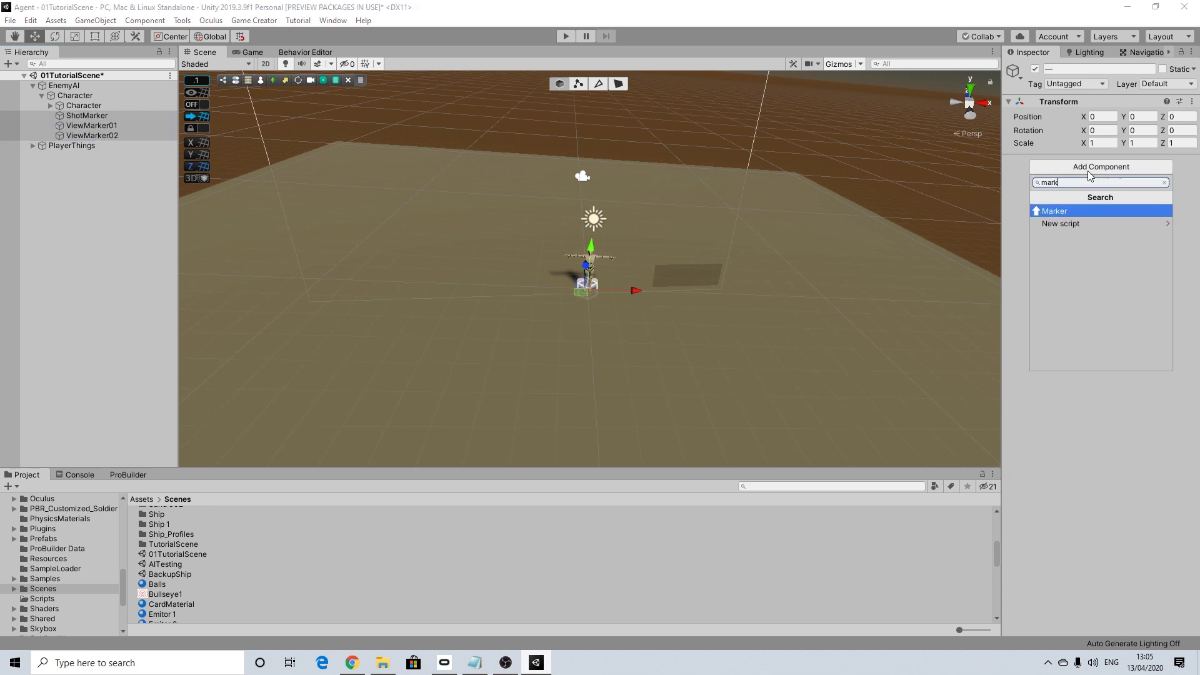
key("Return")
left_click(85, 117)
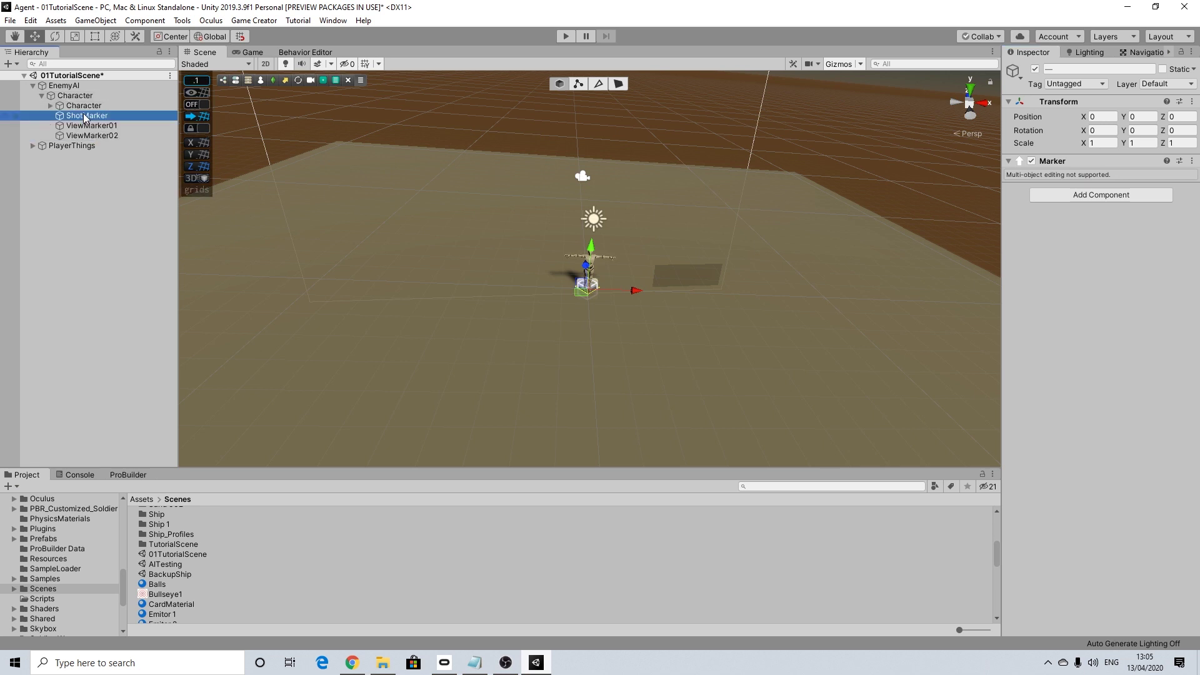
key("Down")
key("Down")
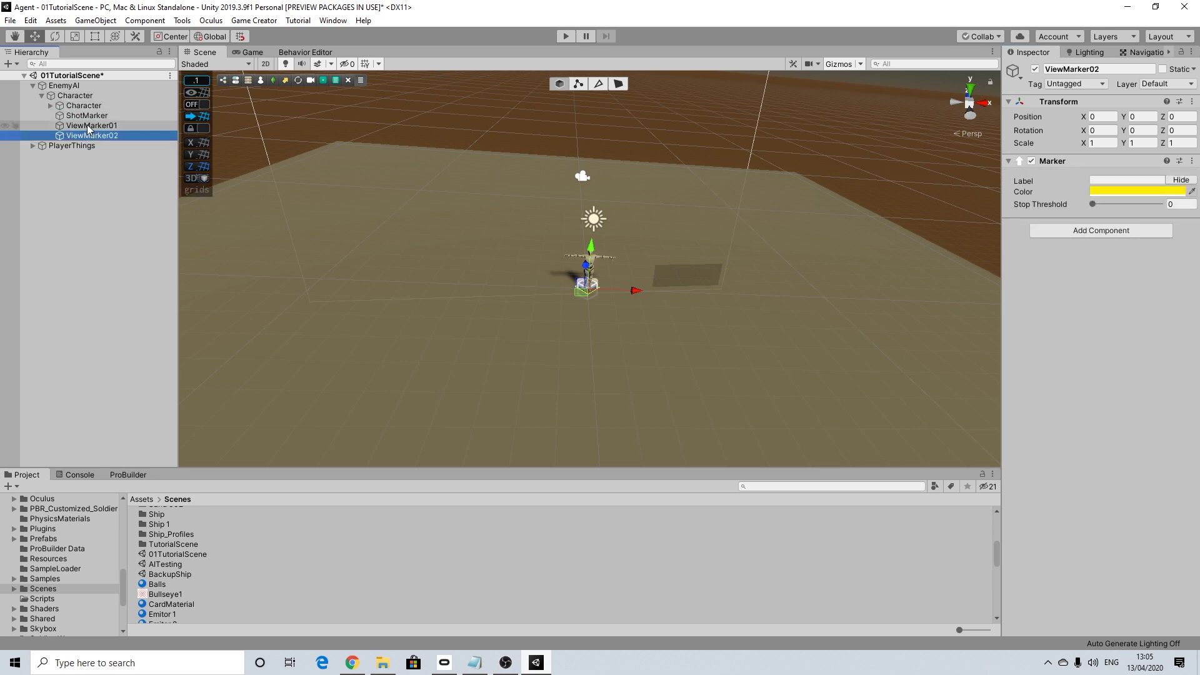
Place ShotMarker in front of the enemy by setting its Z position to 10.
key("Up")
key("Up")
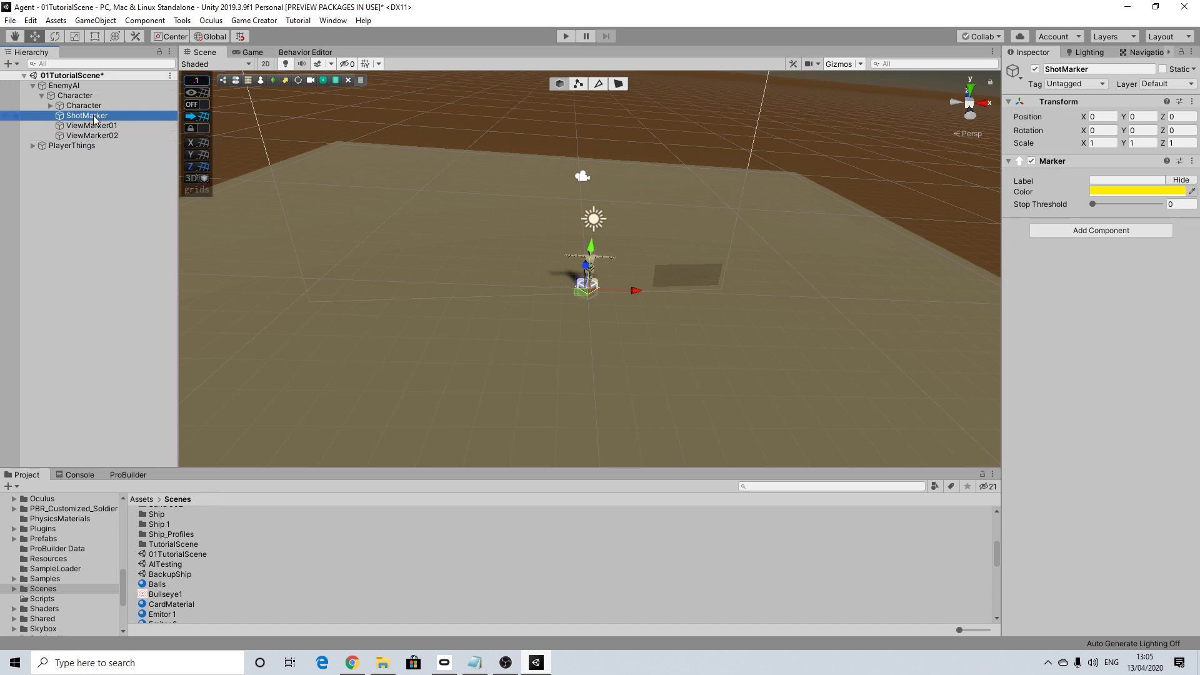
scroll(603, 279, "down", 3)
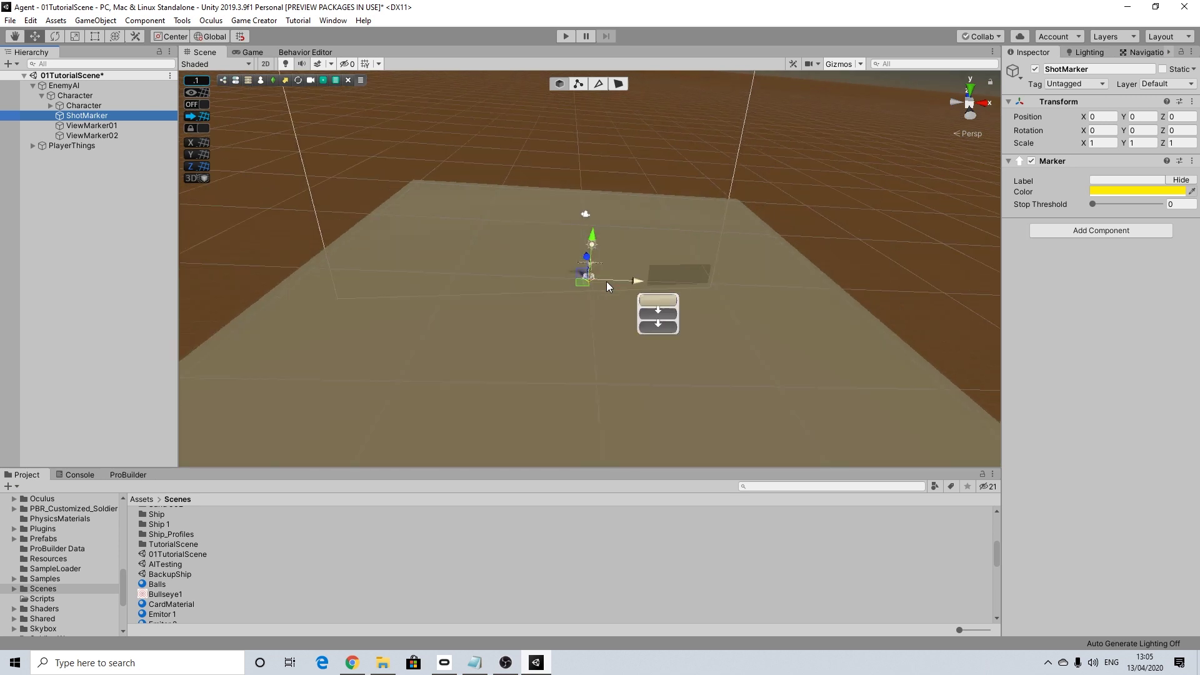
scroll(604, 284, "down", 2)
middle_click_drag(593, 303, 583, 288)
scroll(583, 288, "up", 3)
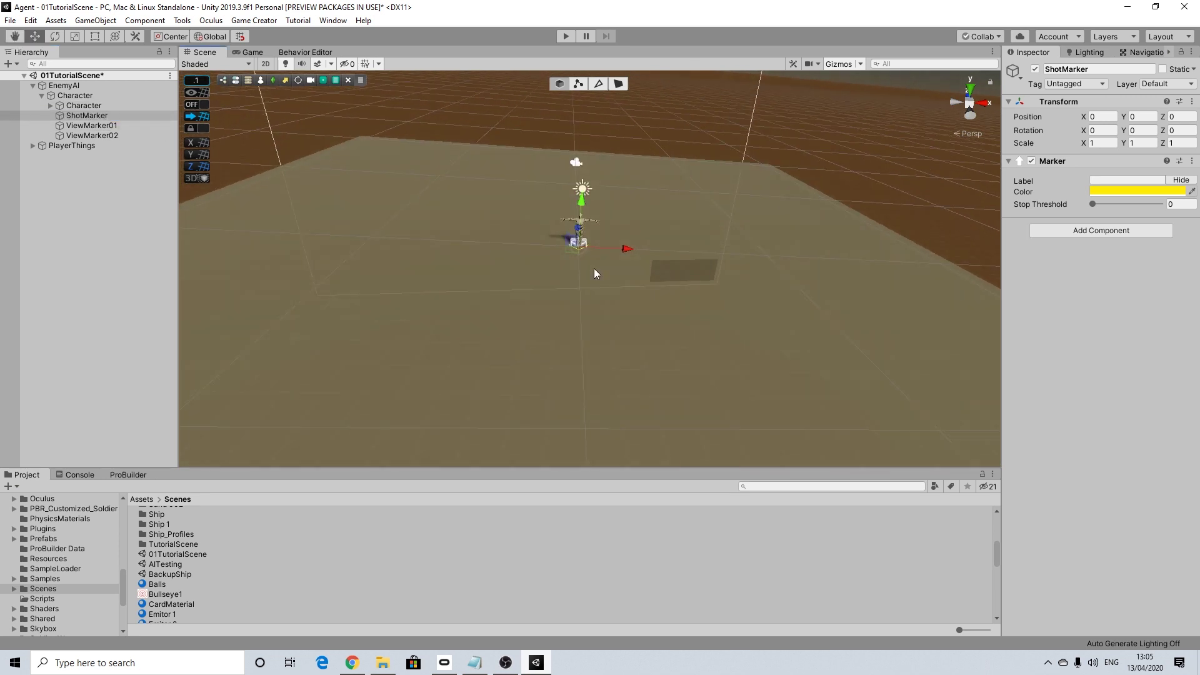
left_click_drag(593, 268, 256, 280, "alt")
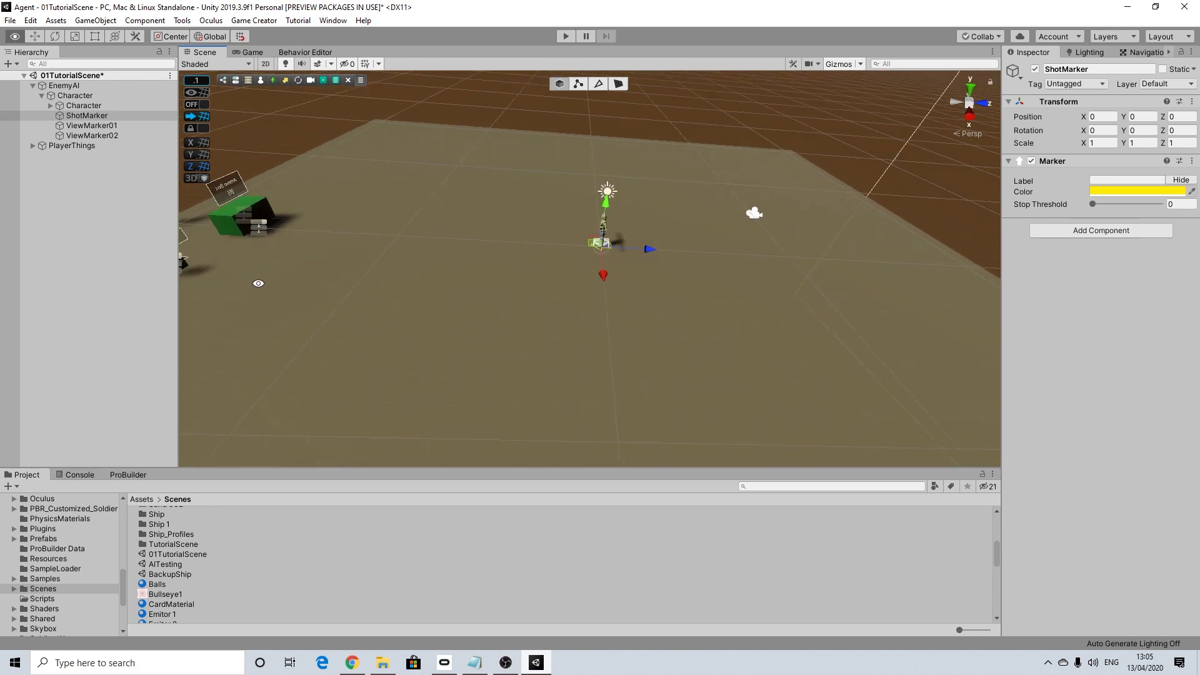
left_click(1184, 114)
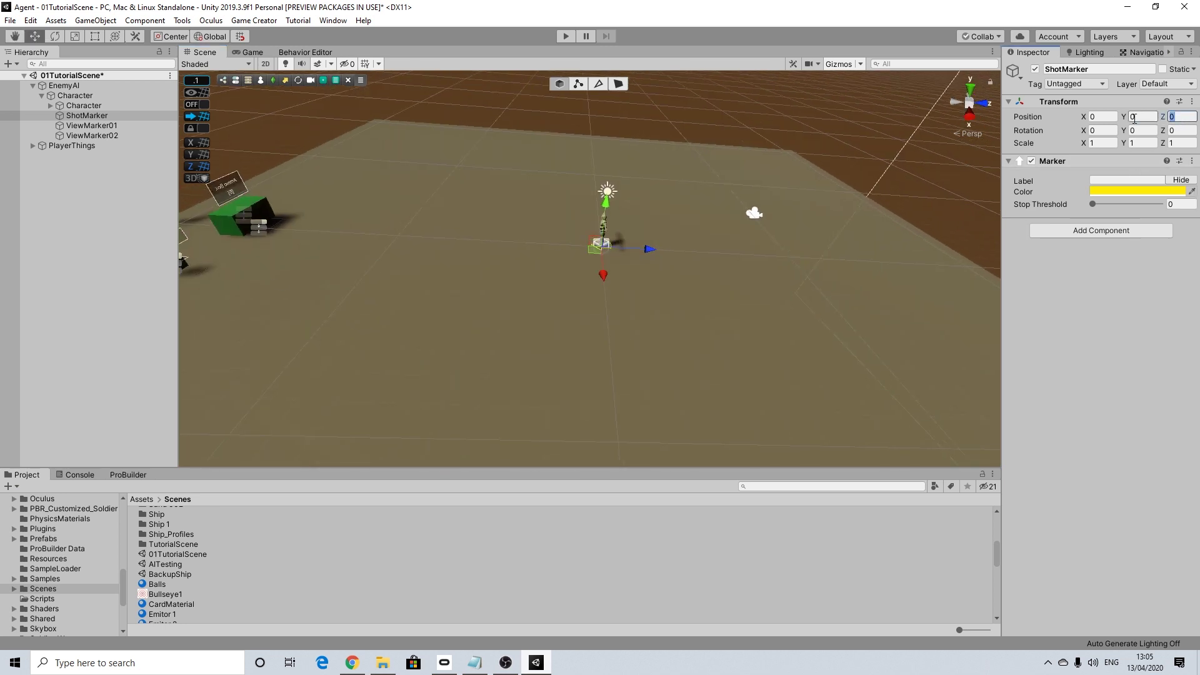
type("14")
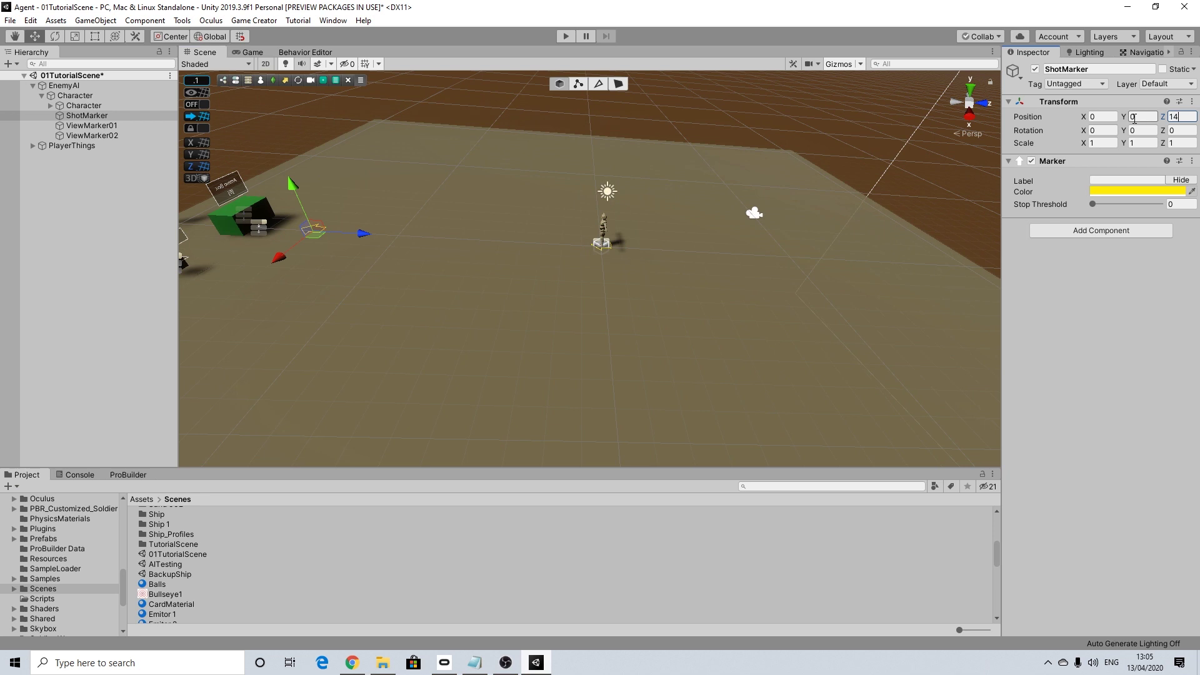
key("Return")
type("10")
left_click_drag(822, 148, 843, 183, "alt")
left_click_drag(572, 248, 538, 249, "alt")
Move ViewMarker01 diagonally ahead of the enemy by setting its position to X 2 and Z 2.
left_click(91, 125)
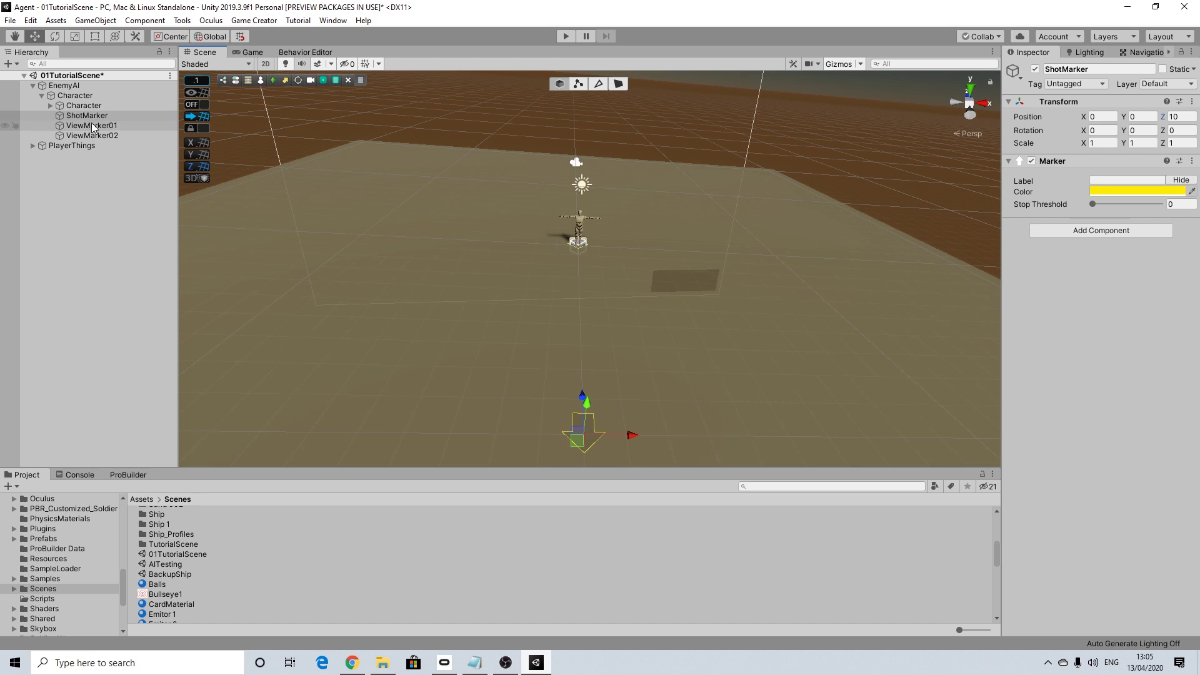
left_click_drag(595, 219, 1198, 234, "alt")
scroll(628, 243, "up", 5)
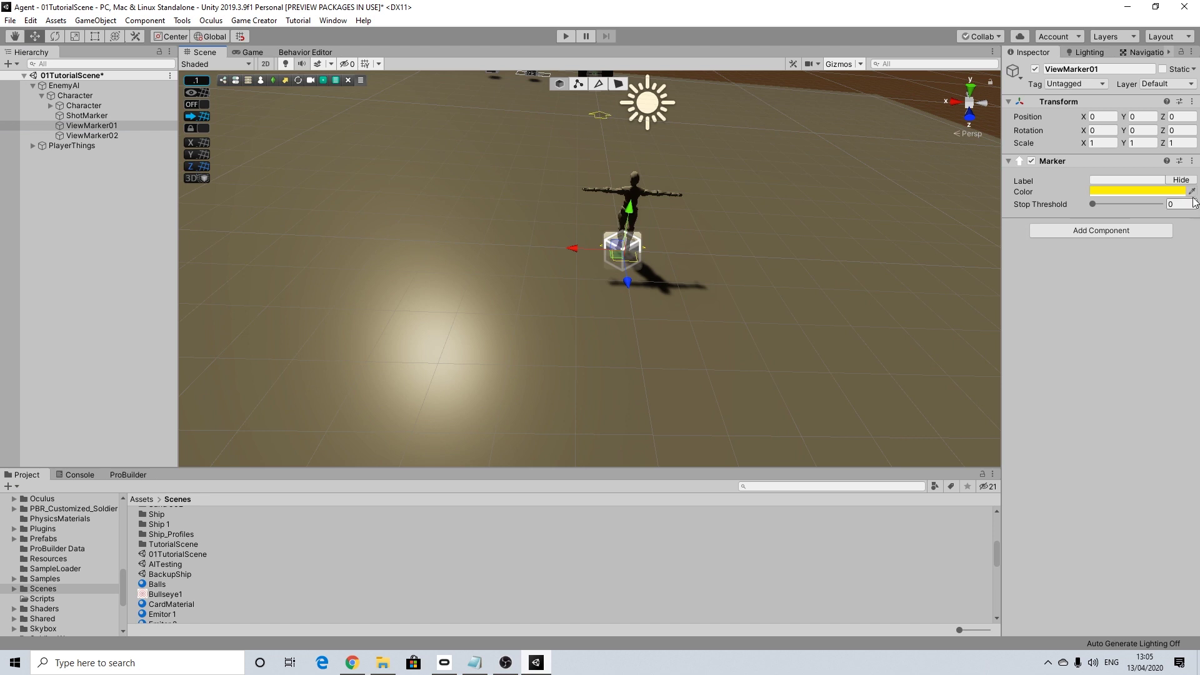
left_click(1095, 115)
type("2")
key("Tab")
key("Tab")
type("2")
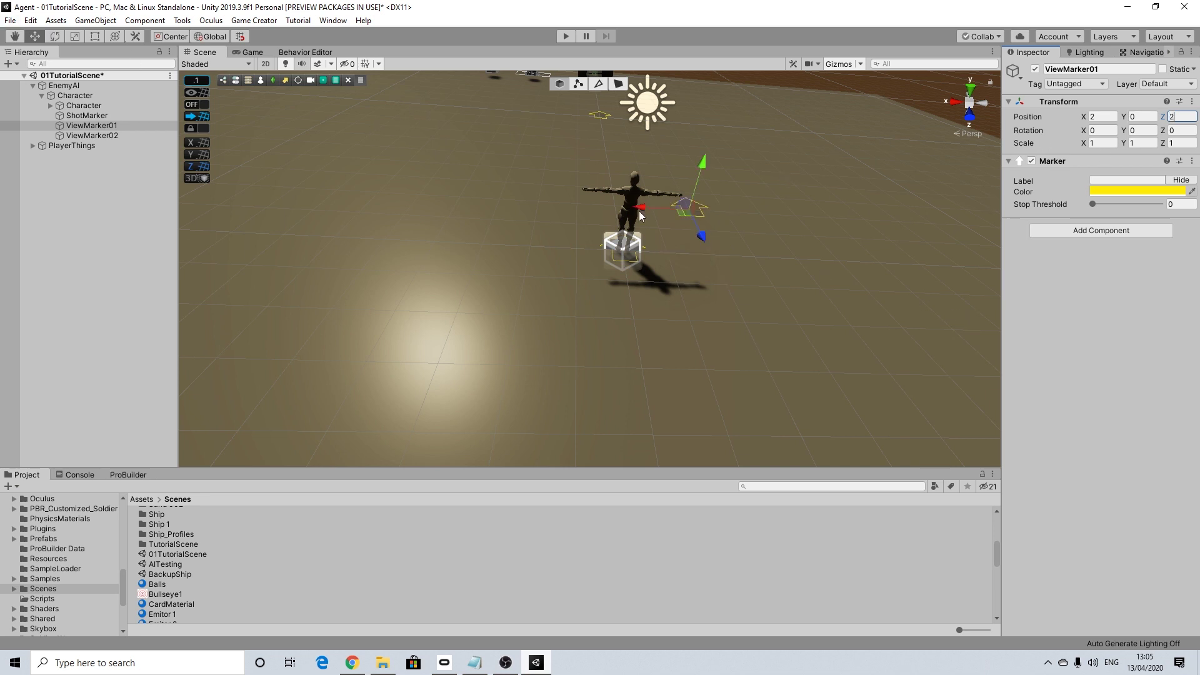
Place ViewMarker02 on the enemy's opposite side by setting its X position to -2.
left_click(94, 135)
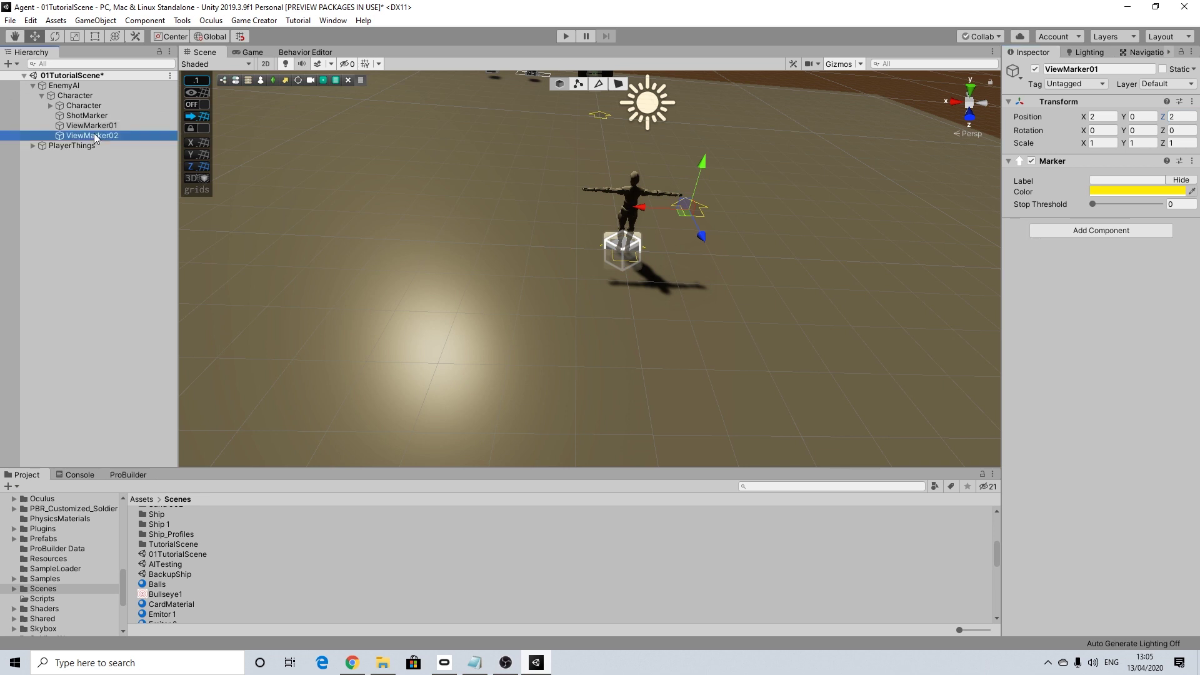
left_click(1093, 117)
type("-2")
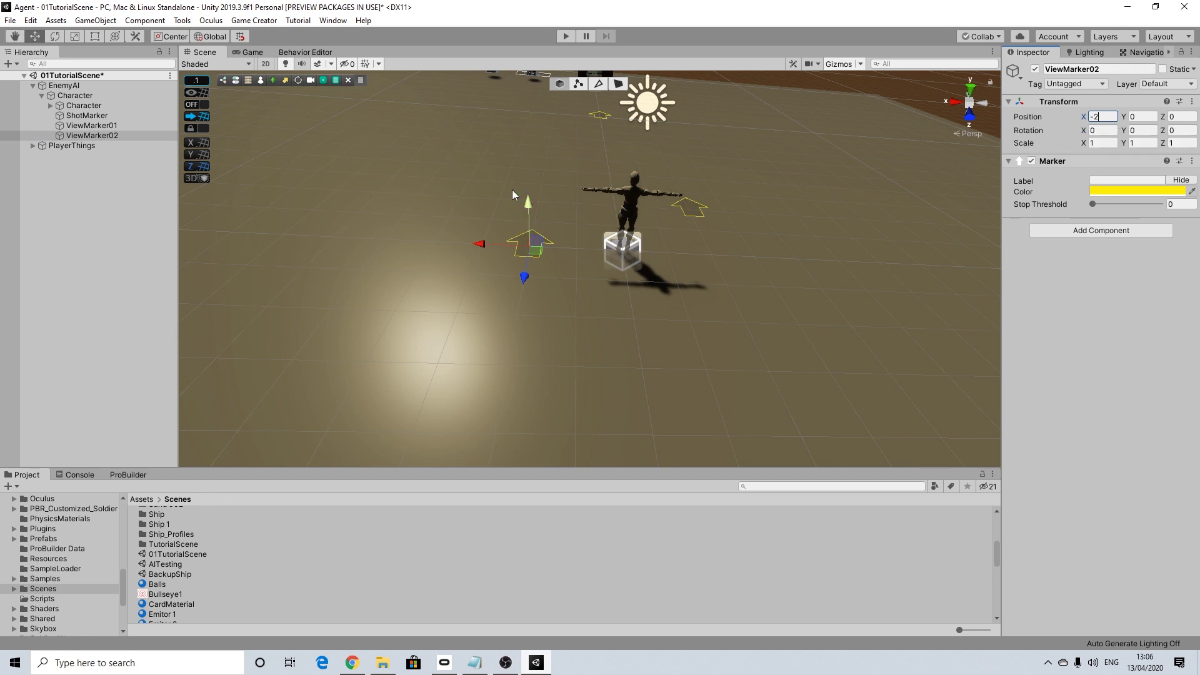
mouse_move(522, 167)
left_mouse_down("alt")
mouse_move(282, 206)
mouse_move(94, 256)
mouse_move(41, 227)
left_mouse_up("alt")
left_click_drag(535, 217, 550, 242, "alt")
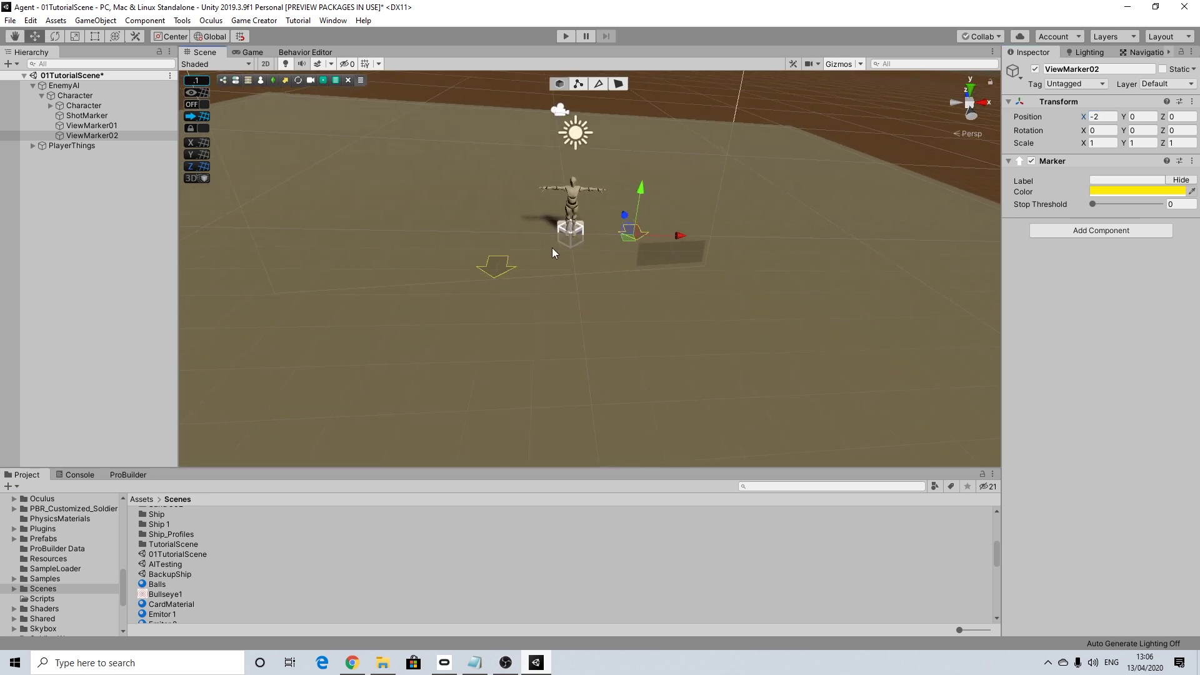
scroll(553, 248, "down", 4)
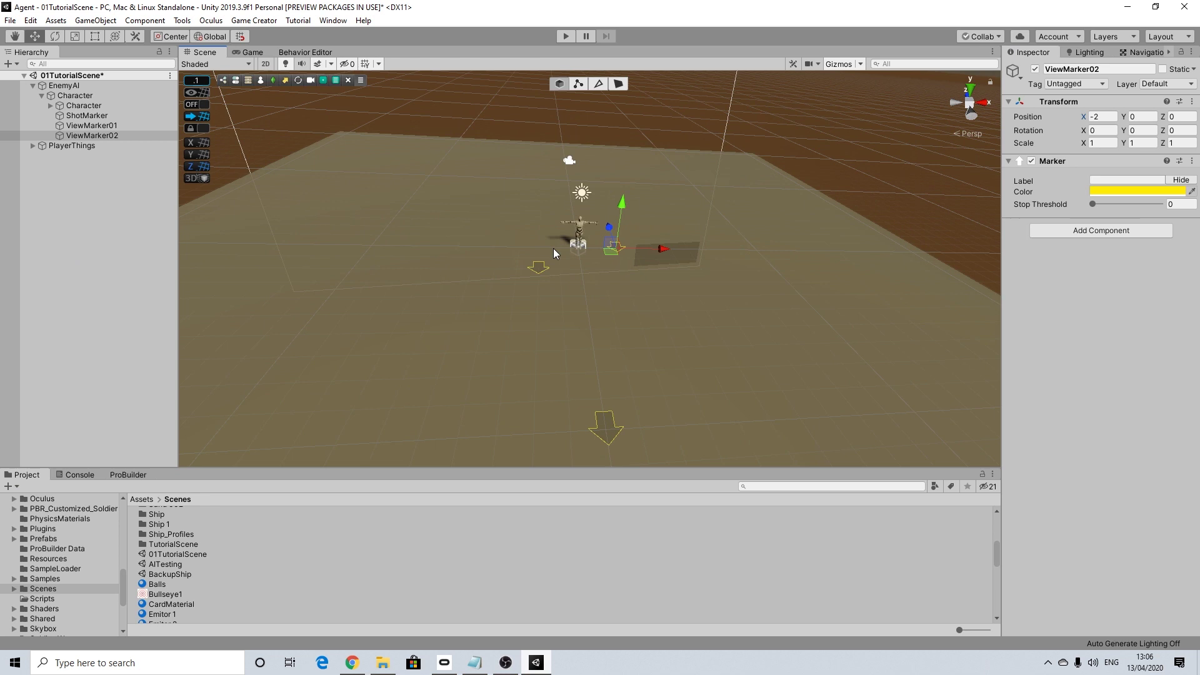
Select the enemy Character under EnemyAI and collapse its child objects in the hierarchy.
left_click(58, 95)
left_click(40, 95)
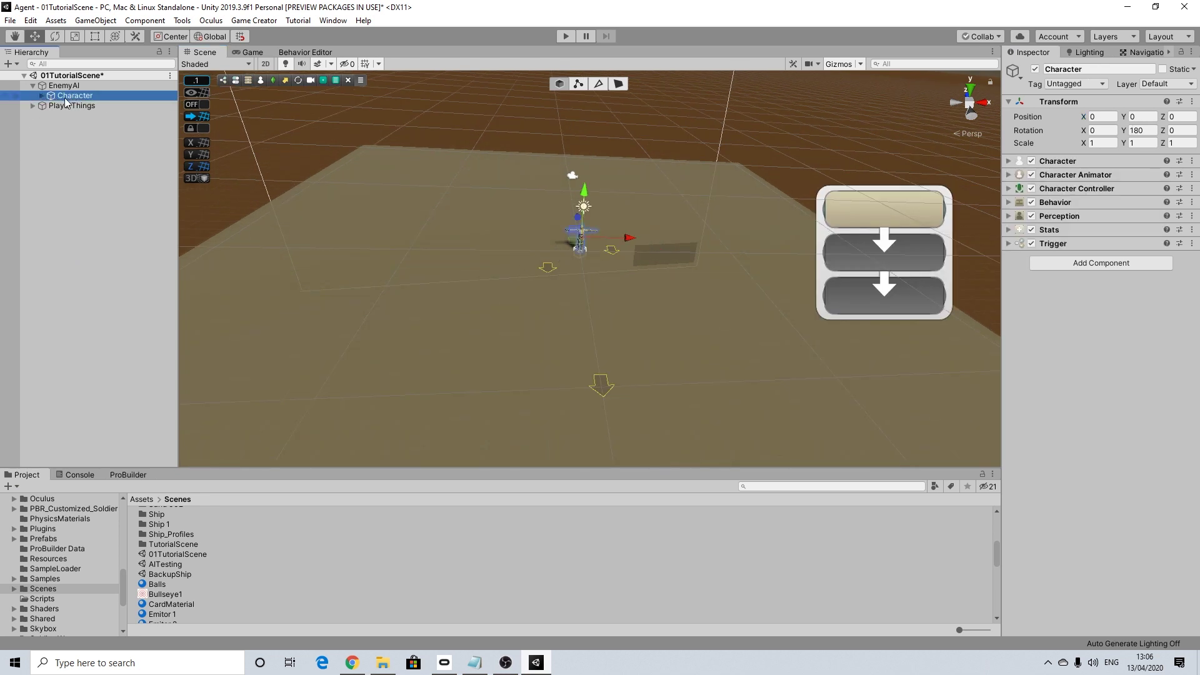
scroll(592, 239, "up", 3)
left_click_drag(593, 239, 594, 301, "alt")
scroll(593, 301, "up", 2)
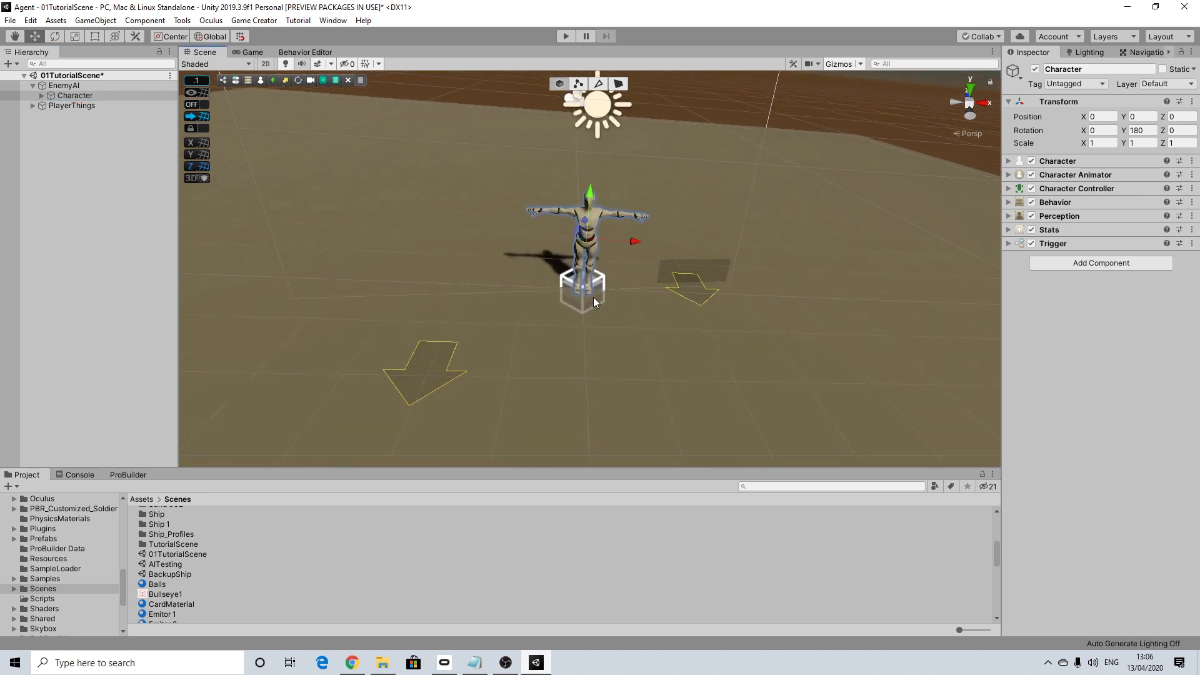
Open the Example-5 scene from Plugins/GameCreator/StatsExamples, saving the changes to 01TutorialScene.
scroll(53, 594, "down", 2)
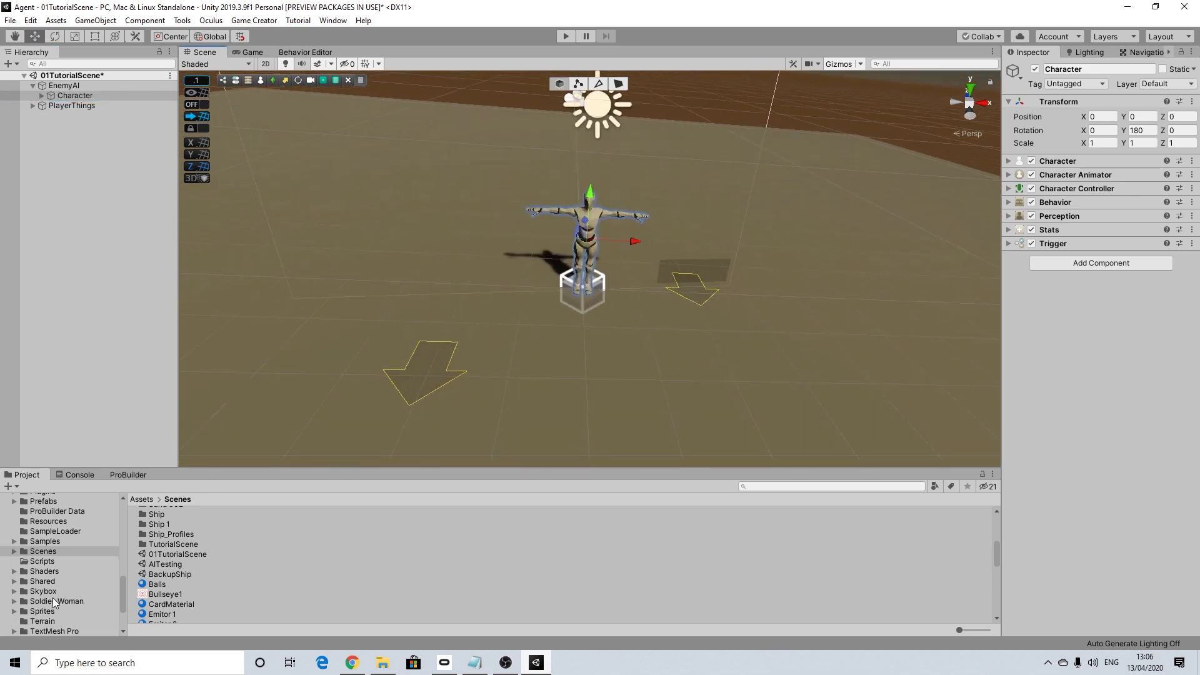
scroll(53, 598, "down", 2)
scroll(53, 540, "up", 4)
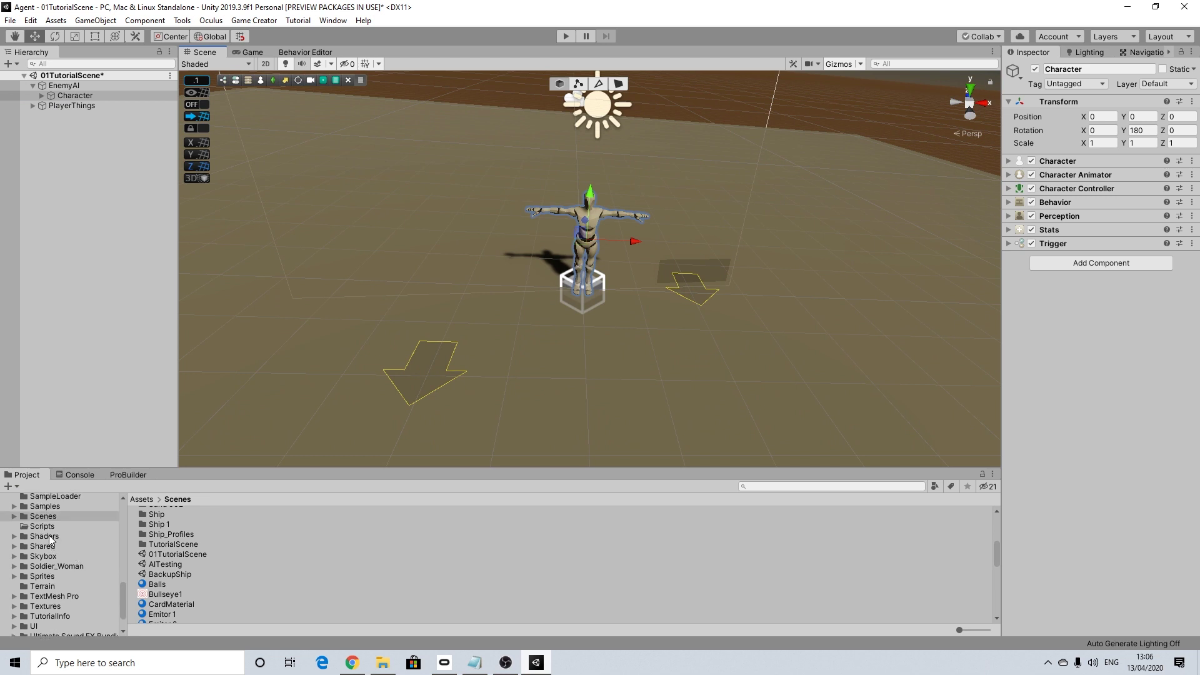
left_click(44, 531)
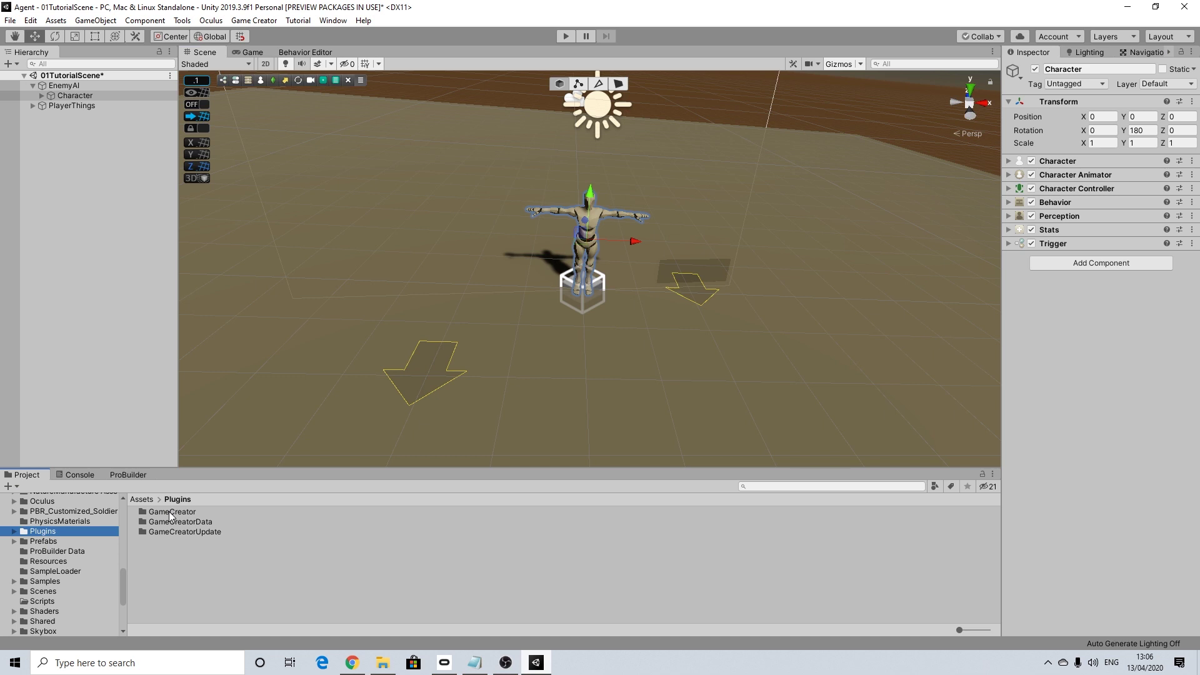
double_click(171, 513)
scroll(187, 573, "down", 2)
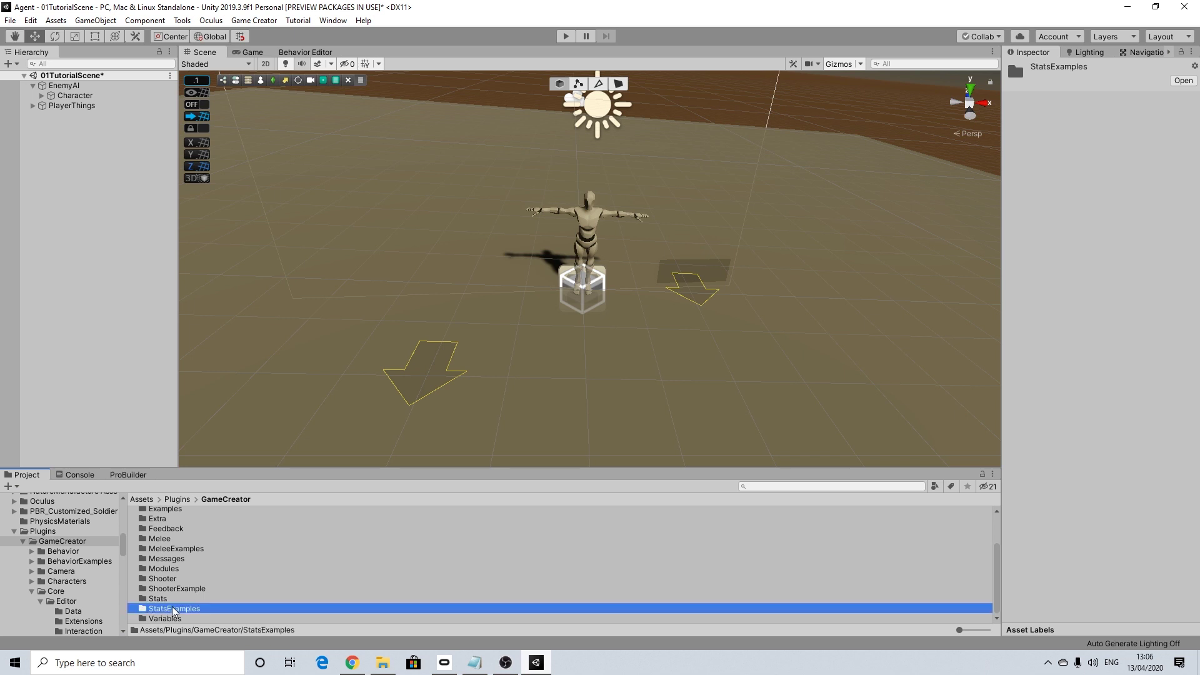
double_click(174, 609)
double_click(178, 574)
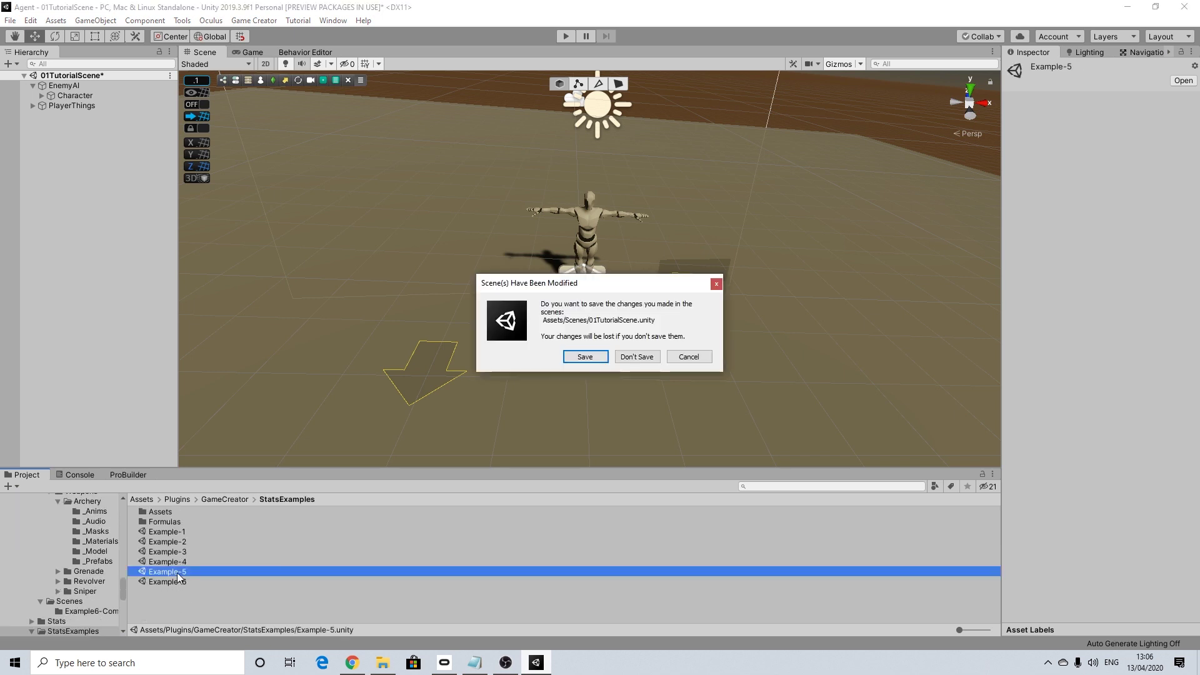
left_click(576, 356)
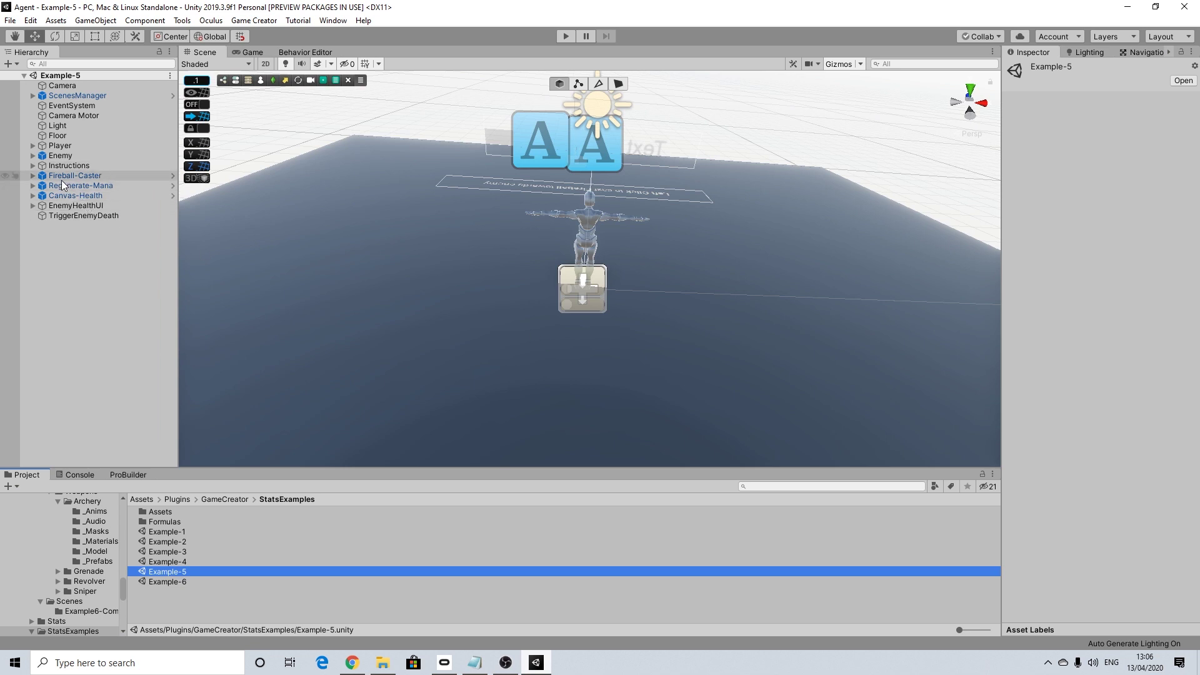
Copy the EnemyHealthUI object from Example-5 and reopen 01TutorialScene from the Scenes folder.
right_click(92, 204)
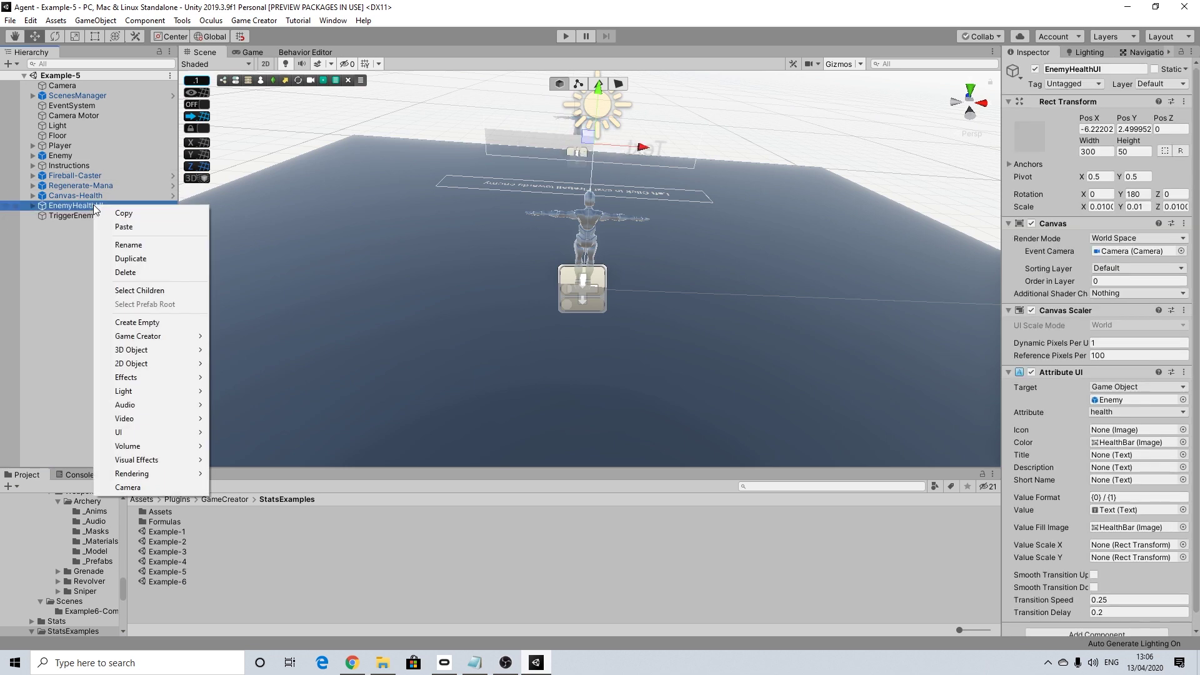
left_click(124, 214)
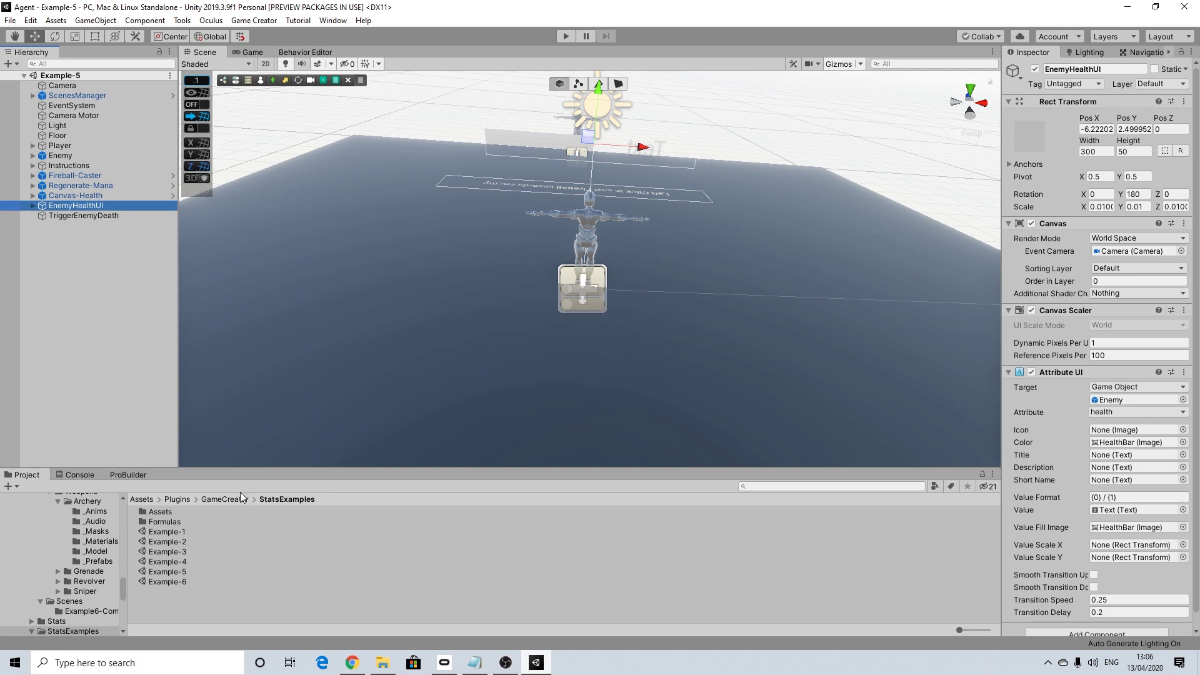
scroll(95, 575, "up", 10)
scroll(96, 574, "up", 4)
scroll(96, 575, "down", 9)
scroll(96, 572, "up", 5)
scroll(69, 567, "down", 6)
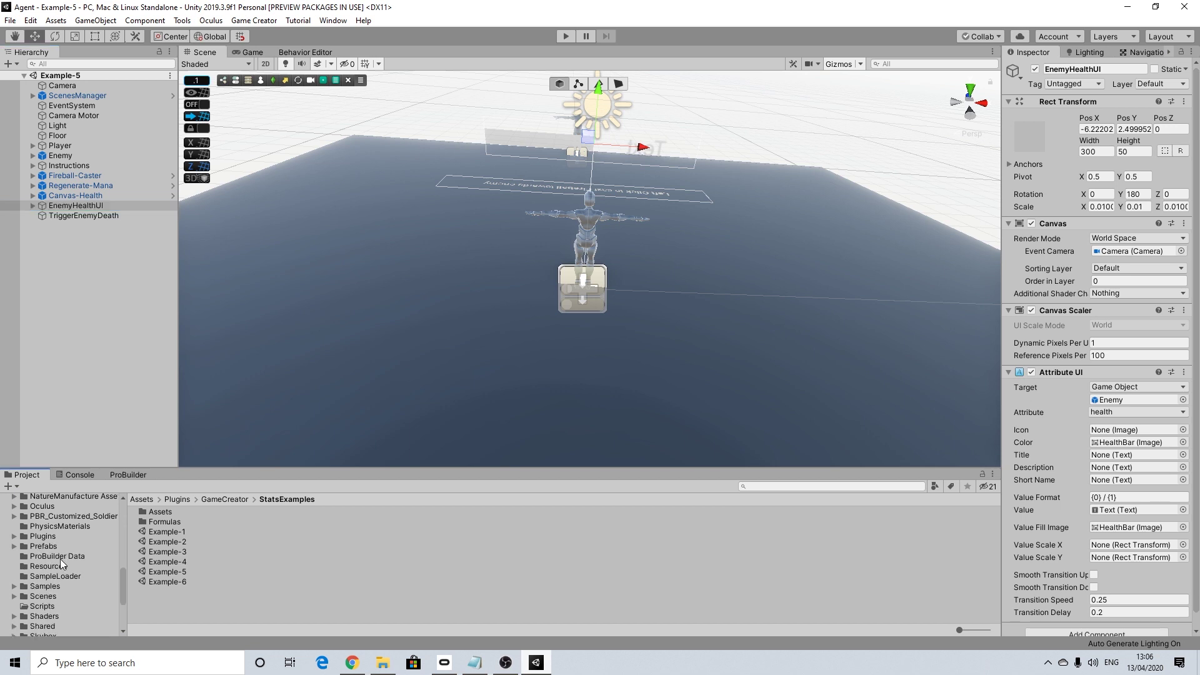
scroll(60, 559, "down", 3)
left_click(47, 519)
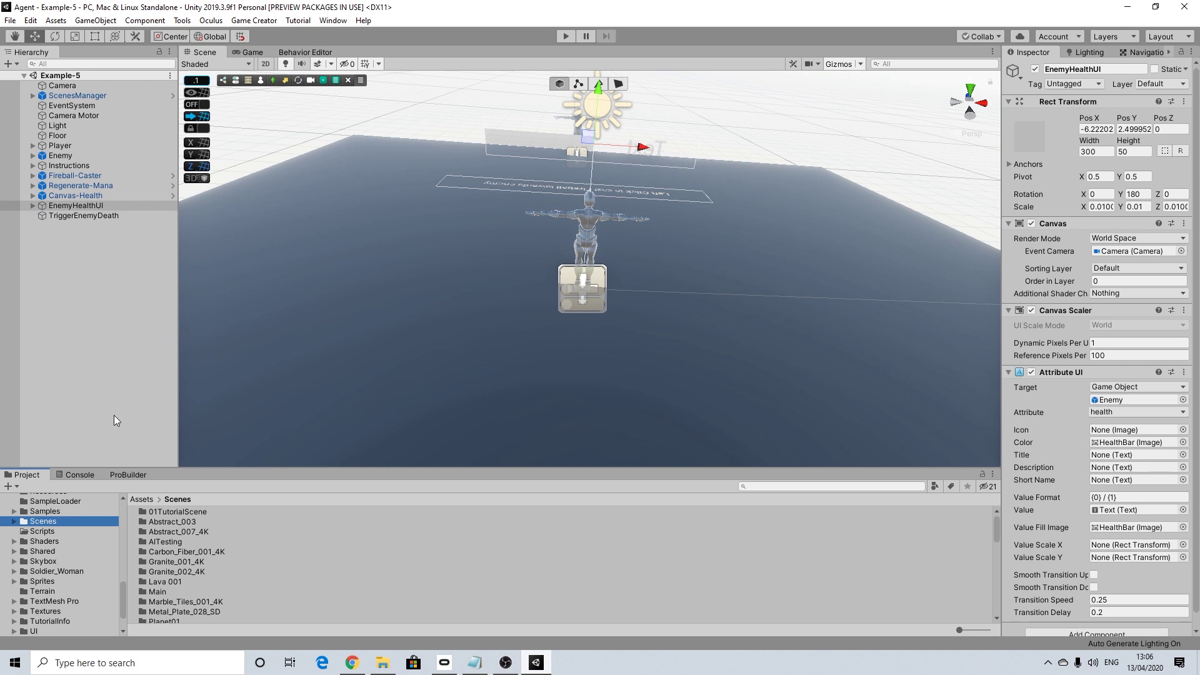
scroll(168, 556, "down", 3)
scroll(169, 576, "down", 2)
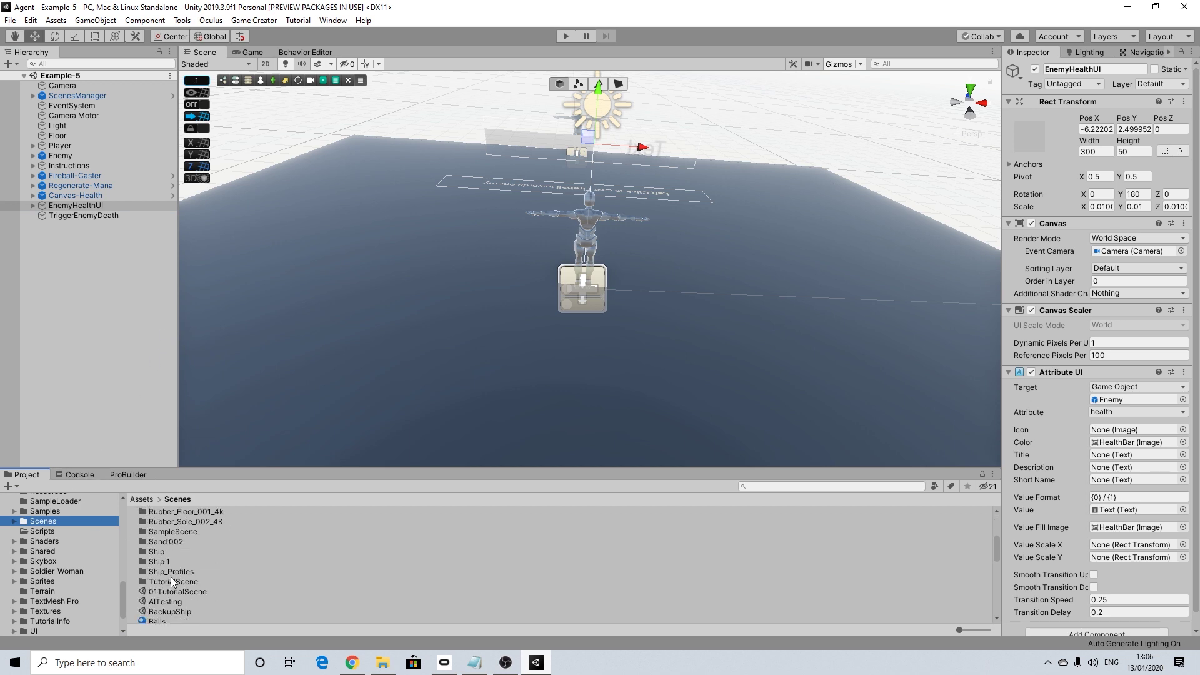
double_click(185, 556)
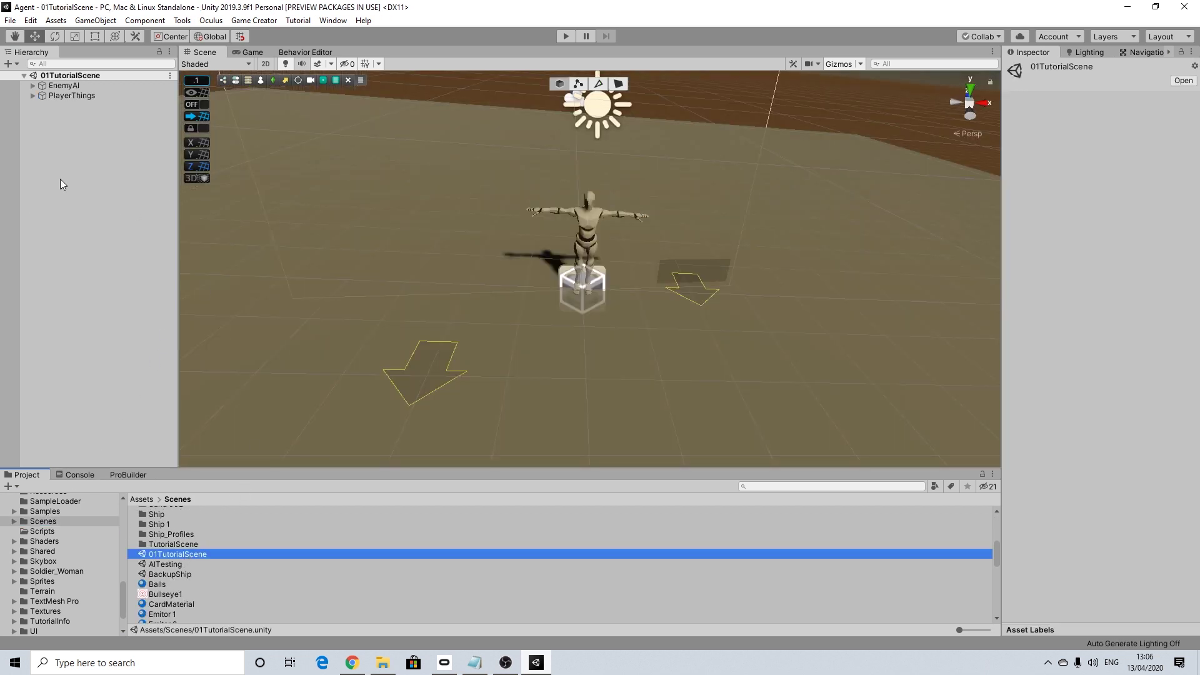
Paste the copied EnemyHealthUI object into the 01TutorialScene hierarchy.
right_click(61, 158)
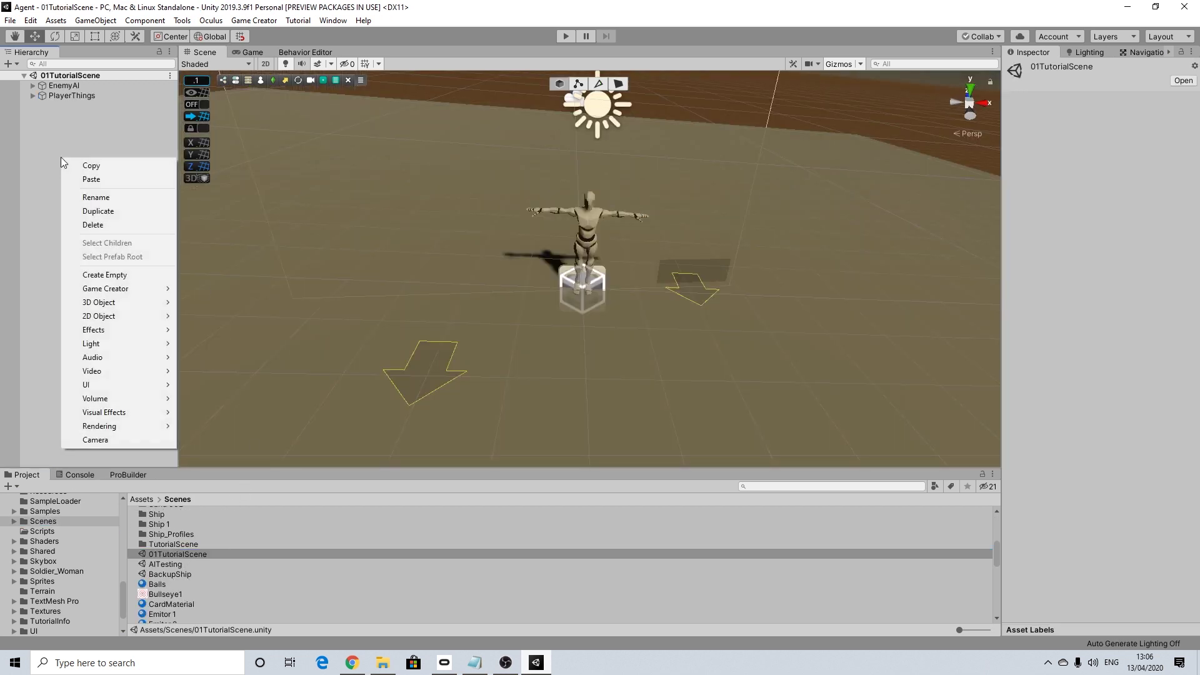
left_click(101, 179)
left_click_drag(556, 209, 544, 231, "alt")
Set EnemyHealthUI's Y rotation to 0 and lower it to about Y 2.07, just above the enemy's head.
left_click(1134, 194)
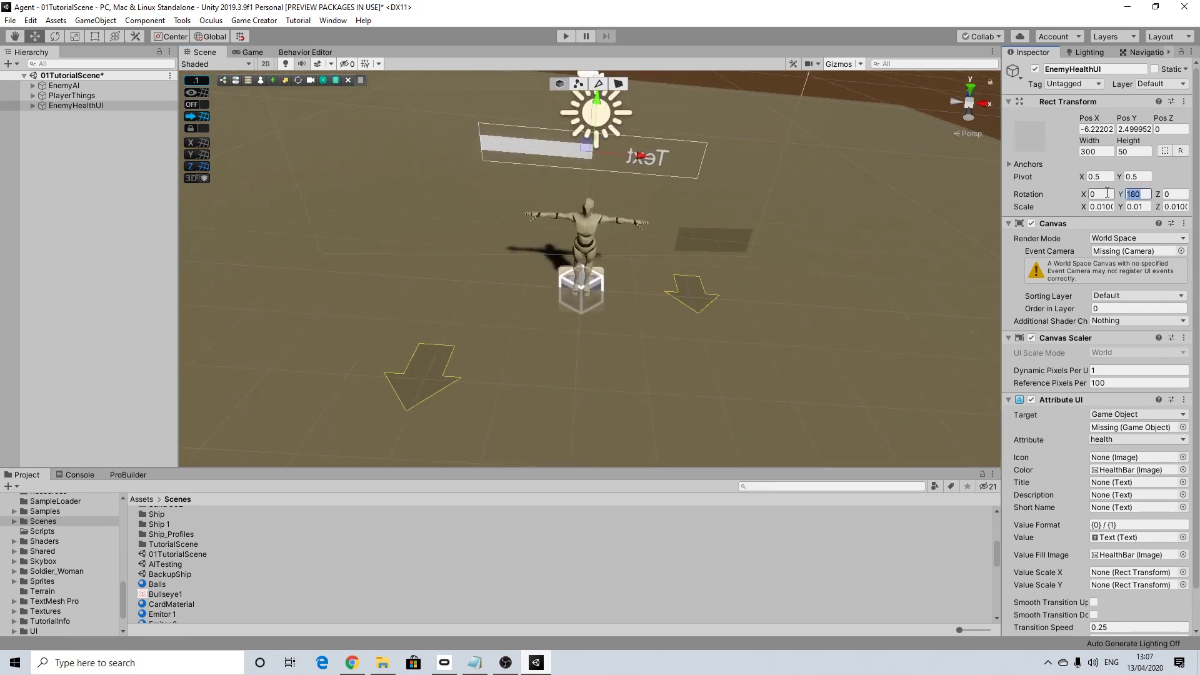
type("0")
left_click_drag(596, 102, 637, 180)
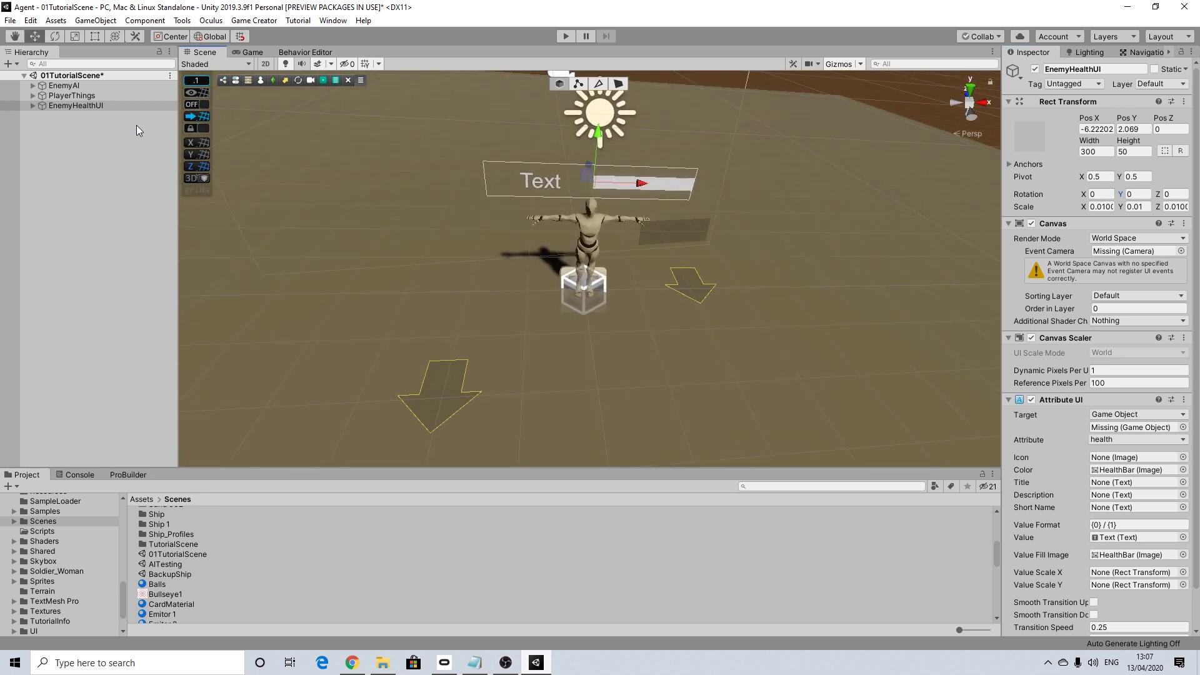
Make EnemyHealthUI a child of the top-level Character under EnemyAI and collapse that Character's children.
left_click(33, 95)
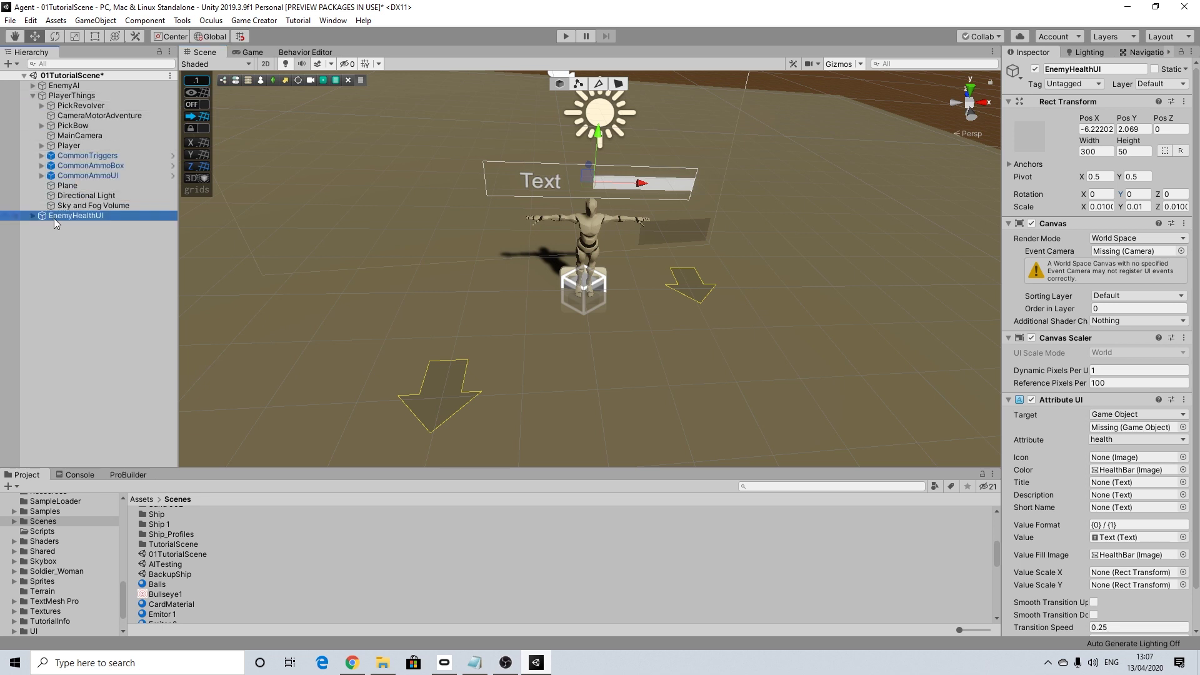
left_click(33, 95)
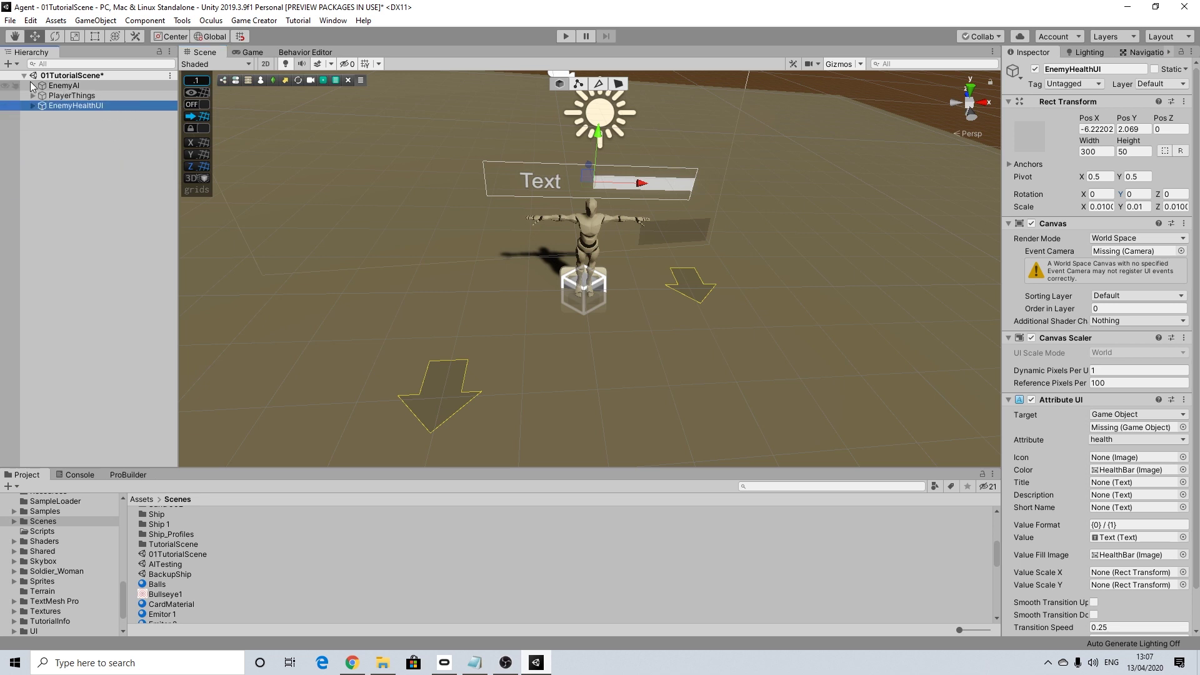
left_click(32, 85)
left_click(38, 94)
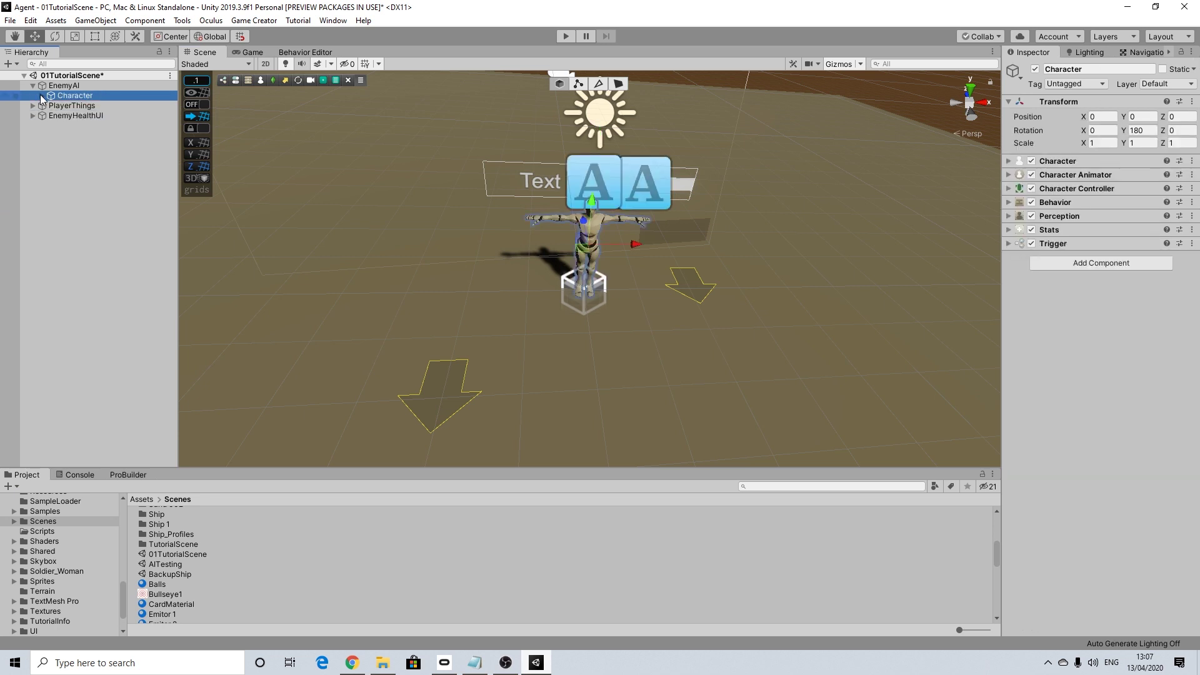
left_click(41, 95)
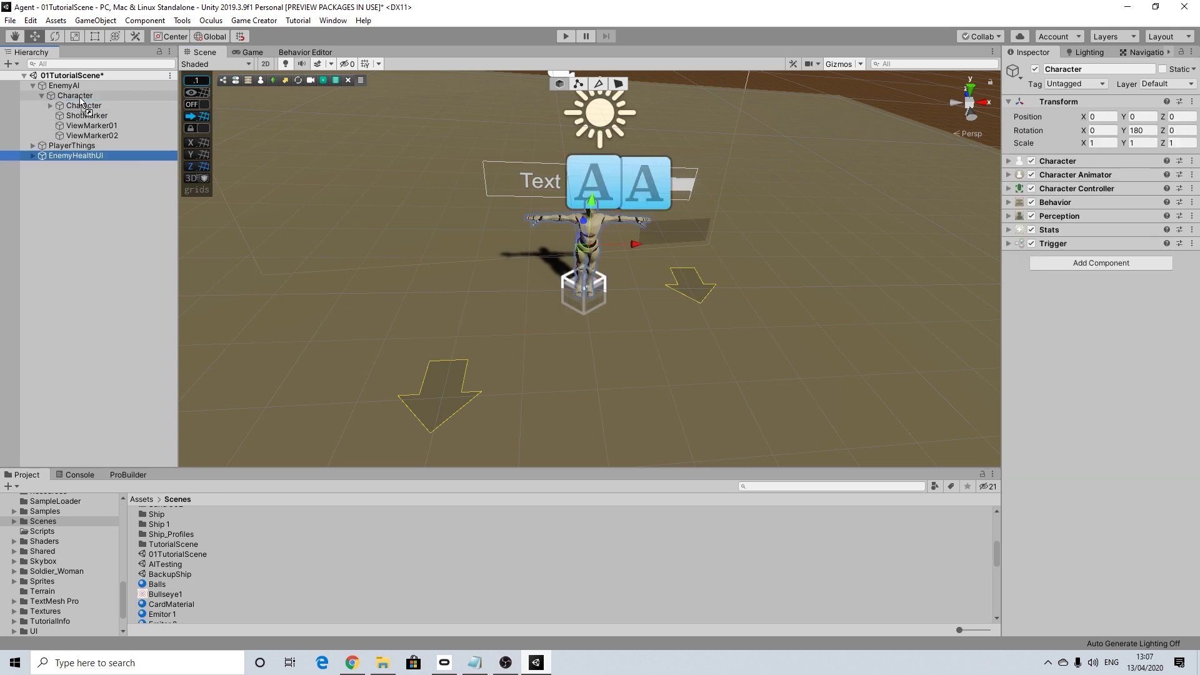
left_click_drag(80, 100, 69, 94)
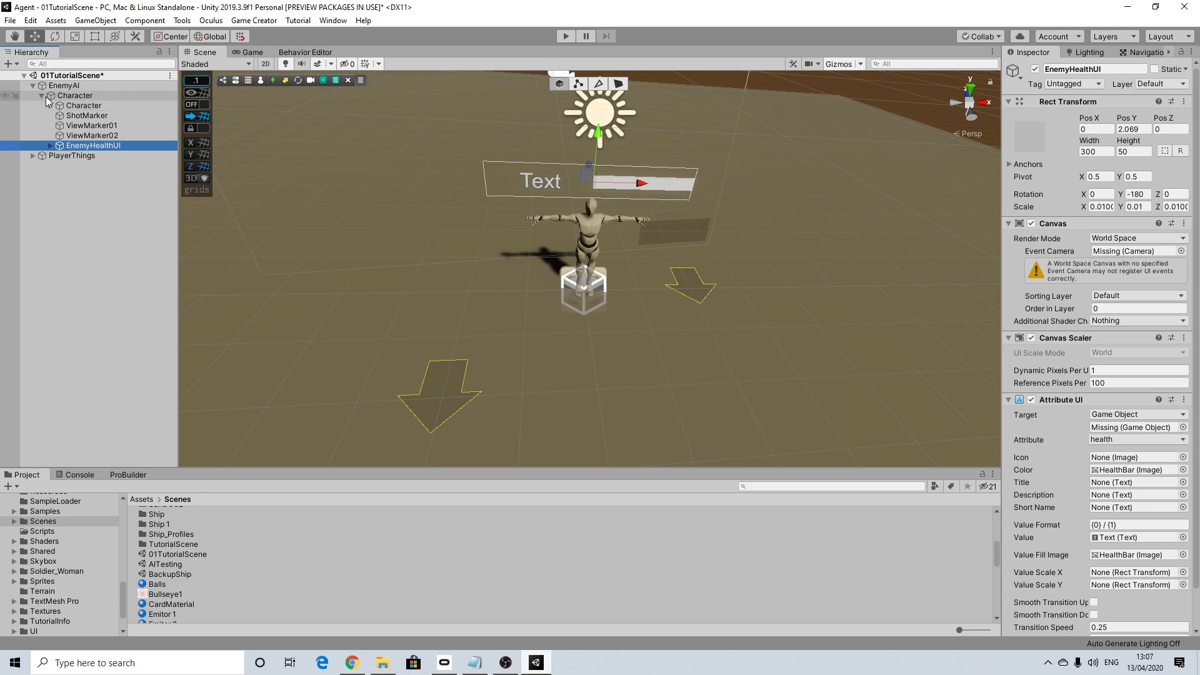
left_click(46, 96)
left_click(42, 95)
mouse_move(552, 300)
left_mouse_down("alt")
mouse_move(264, 273)
mouse_move(549, 280)
left_mouse_up("alt")
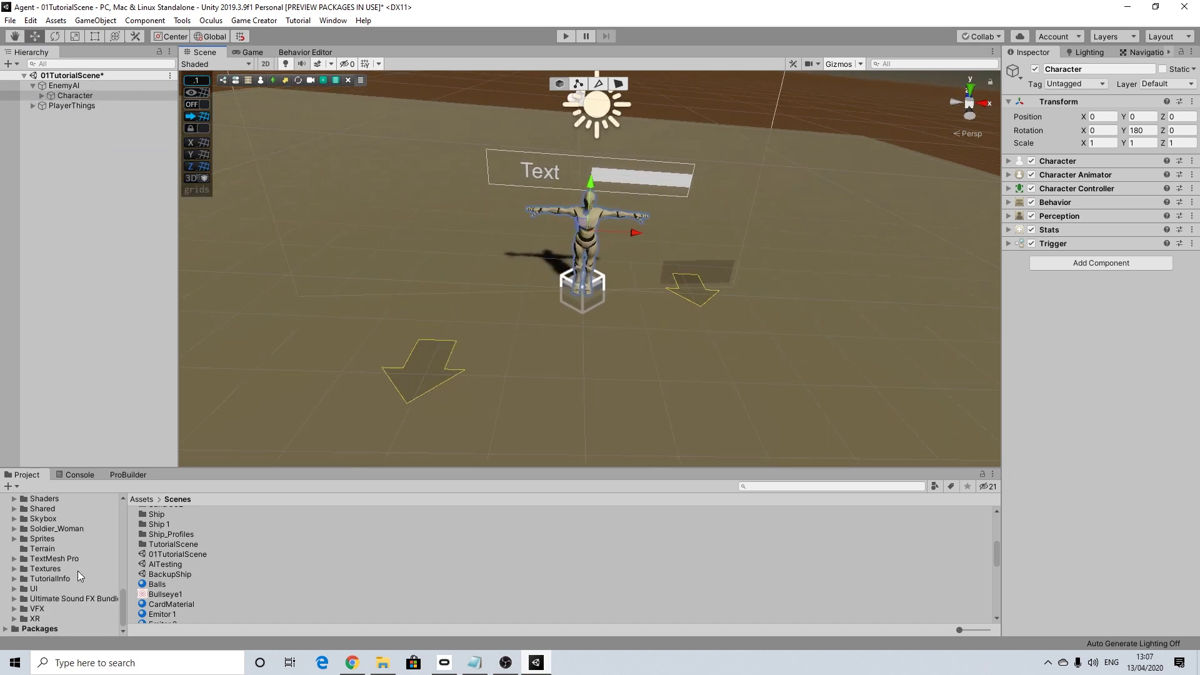
Open the Example-2 scene from Plugins/GameCreator/BehaviorExamples, saving the changes to 01TutorialScene.
scroll(63, 549, "up", 2)
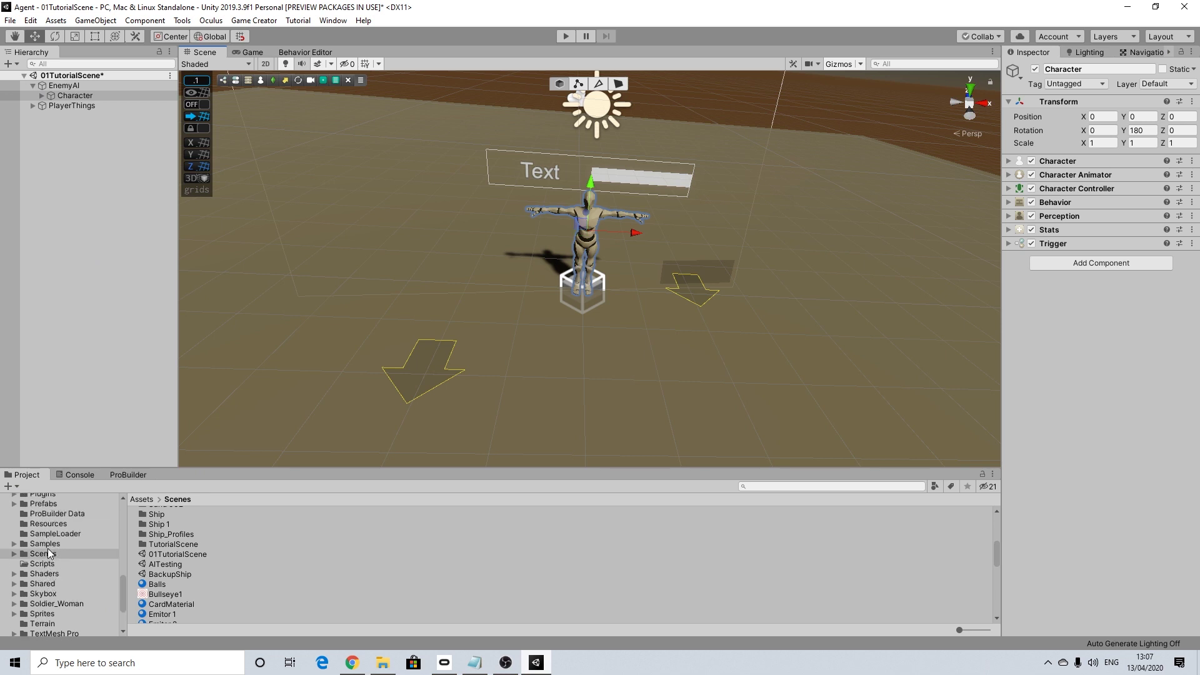
scroll(59, 545, "up", 2)
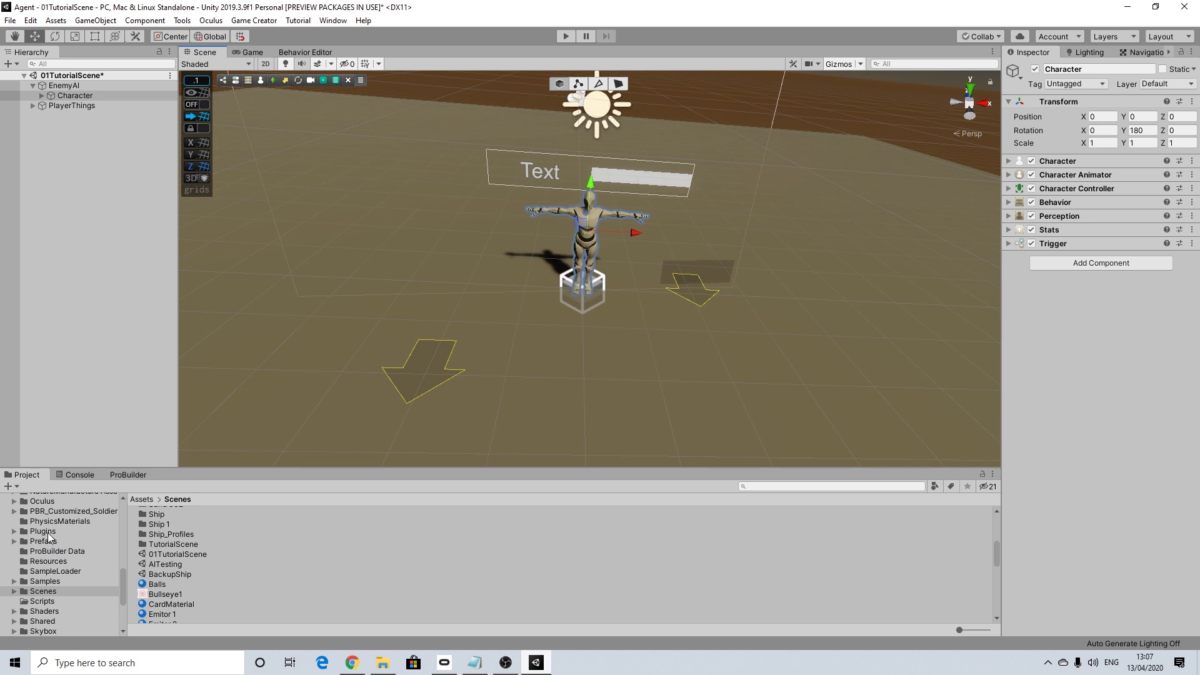
left_click(43, 531)
double_click(182, 512)
scroll(191, 557, "down", 2)
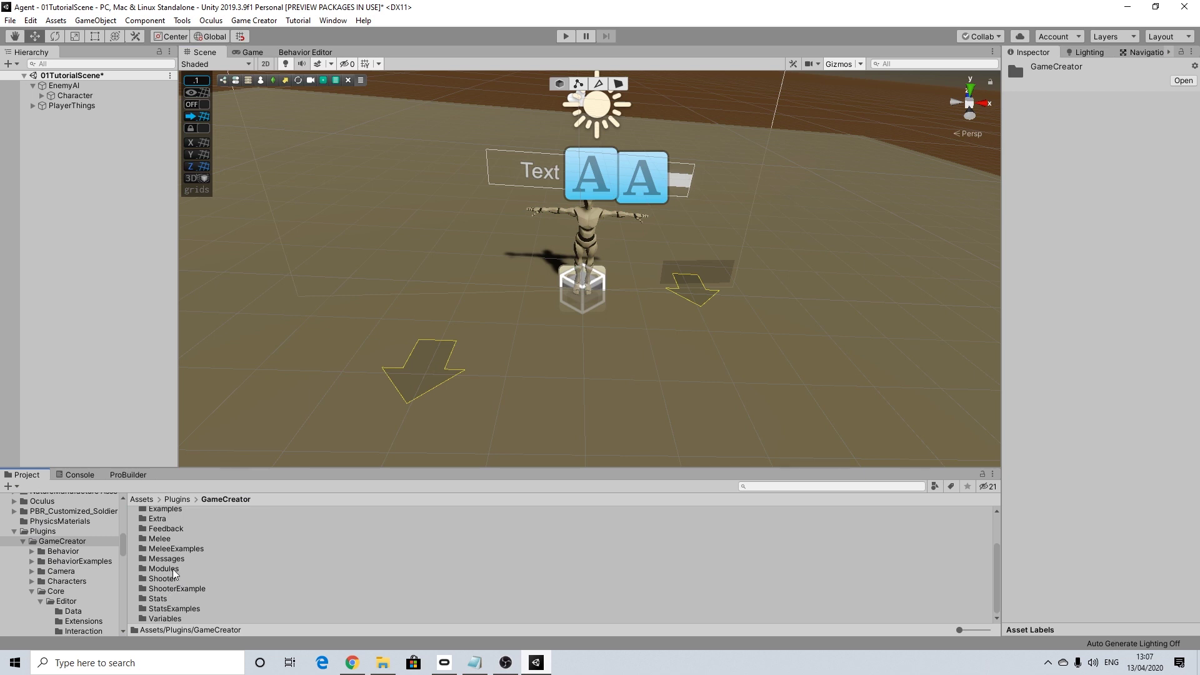
scroll(170, 580, "up", 2)
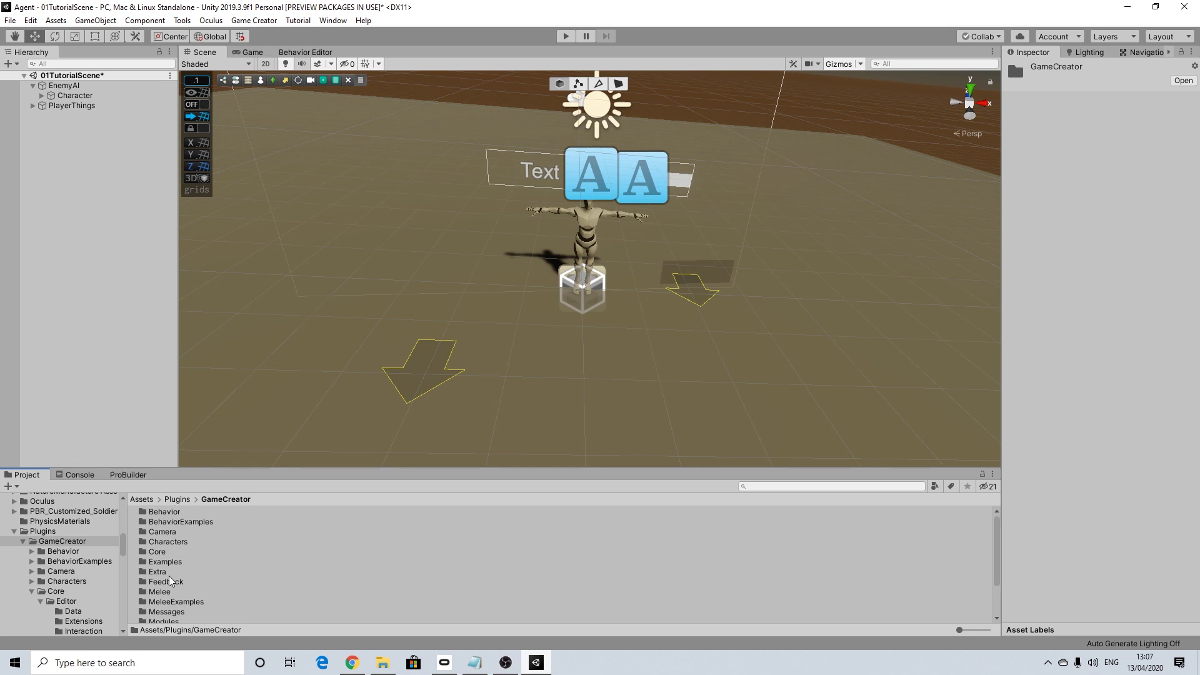
double_click(191, 524)
double_click(168, 561)
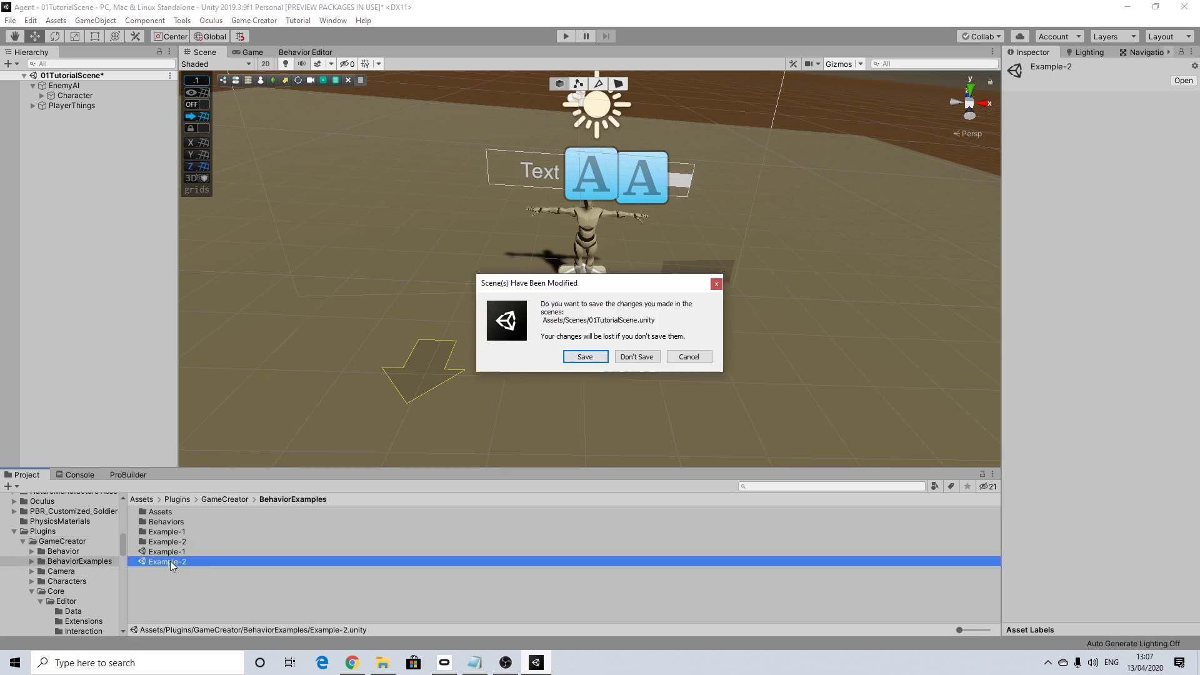
left_click(591, 357)
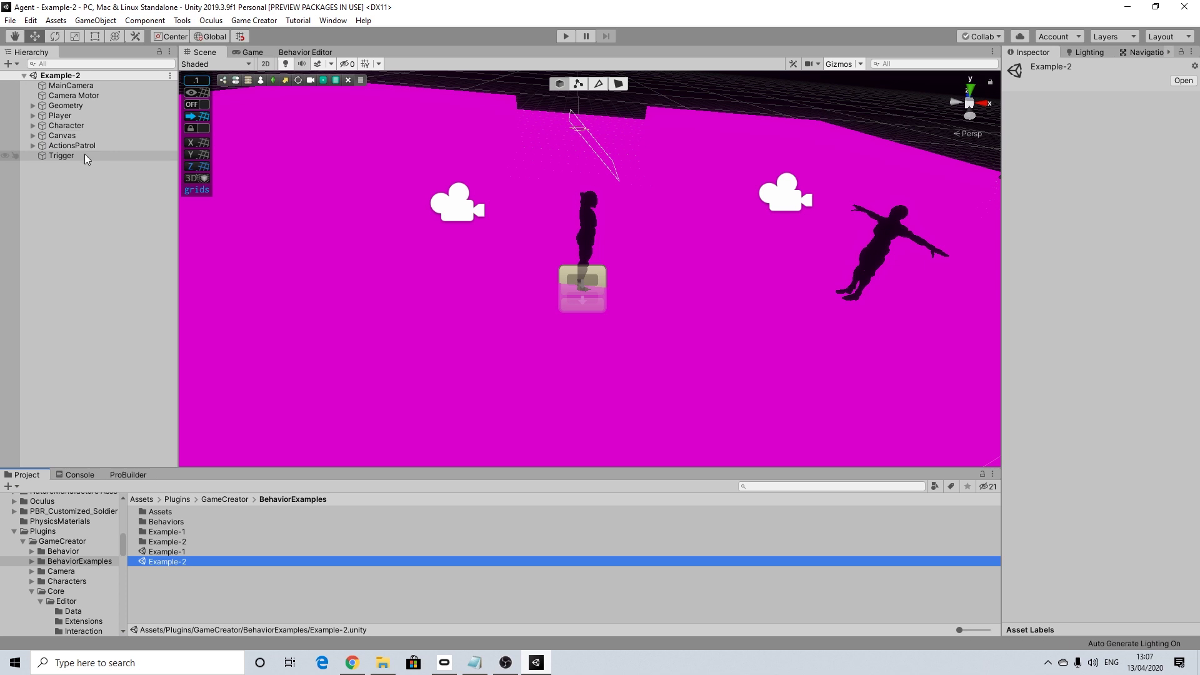
Copy the ActionsPatrol object from Example-2 and reopen 01TutorialScene from the Scenes folder.
left_click(86, 146)
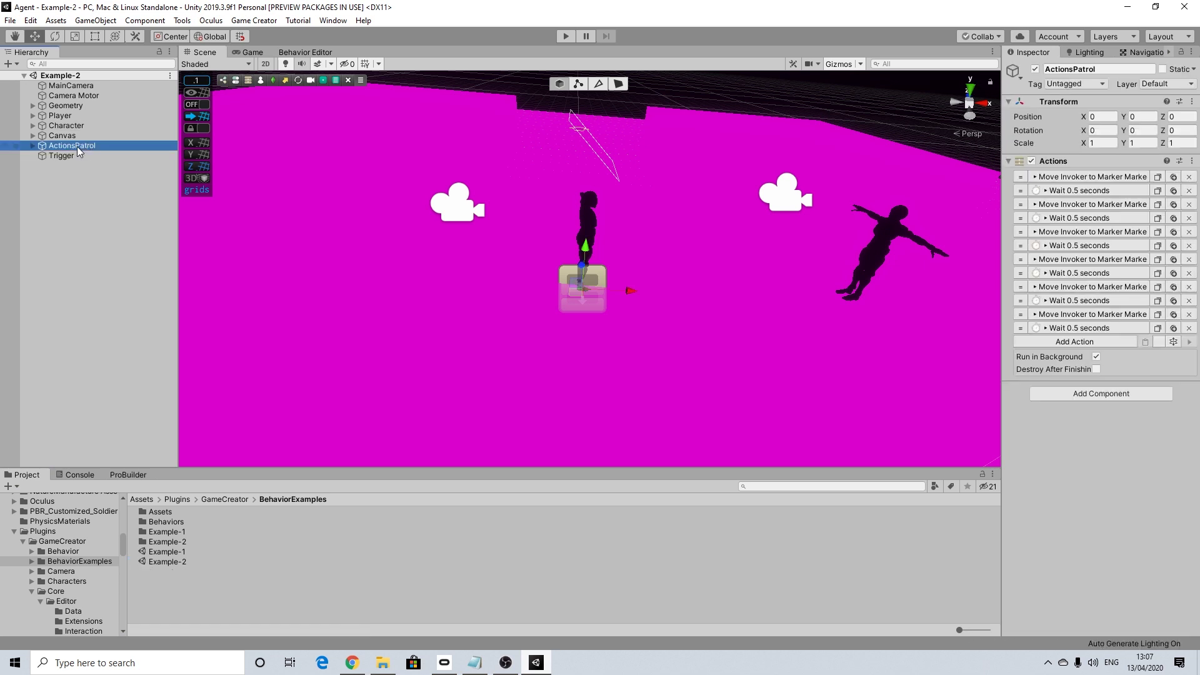
right_click(77, 146)
left_click(107, 156)
scroll(37, 553, "down", 10)
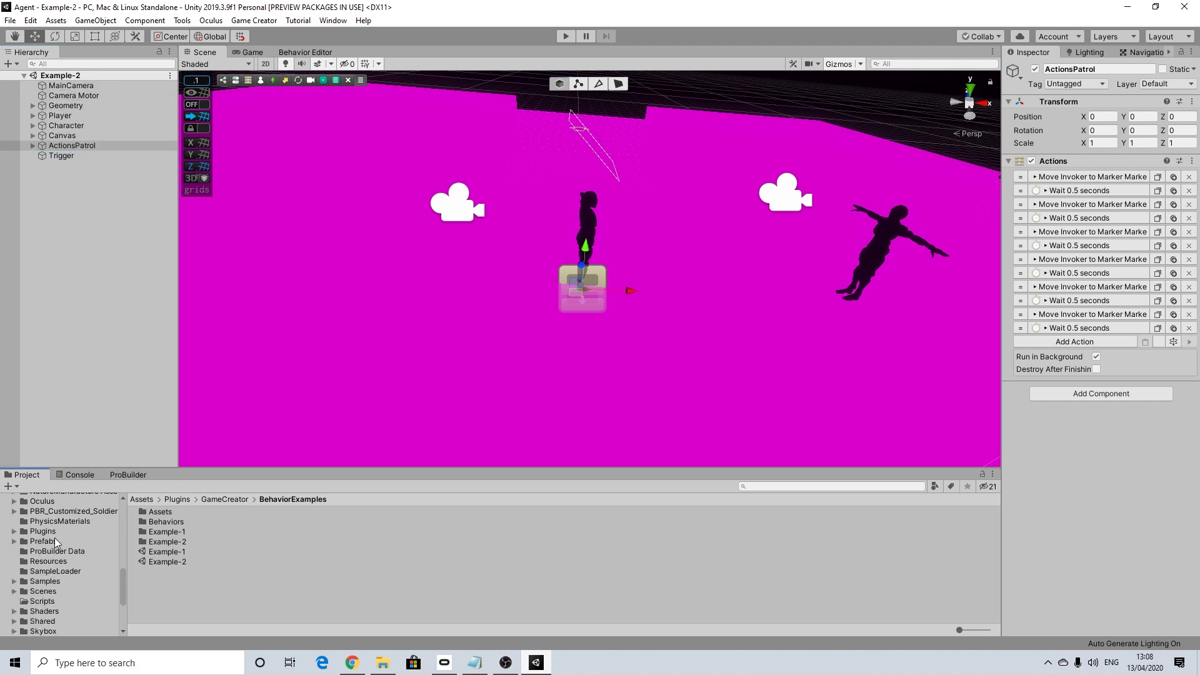
scroll(42, 600, "down", 2)
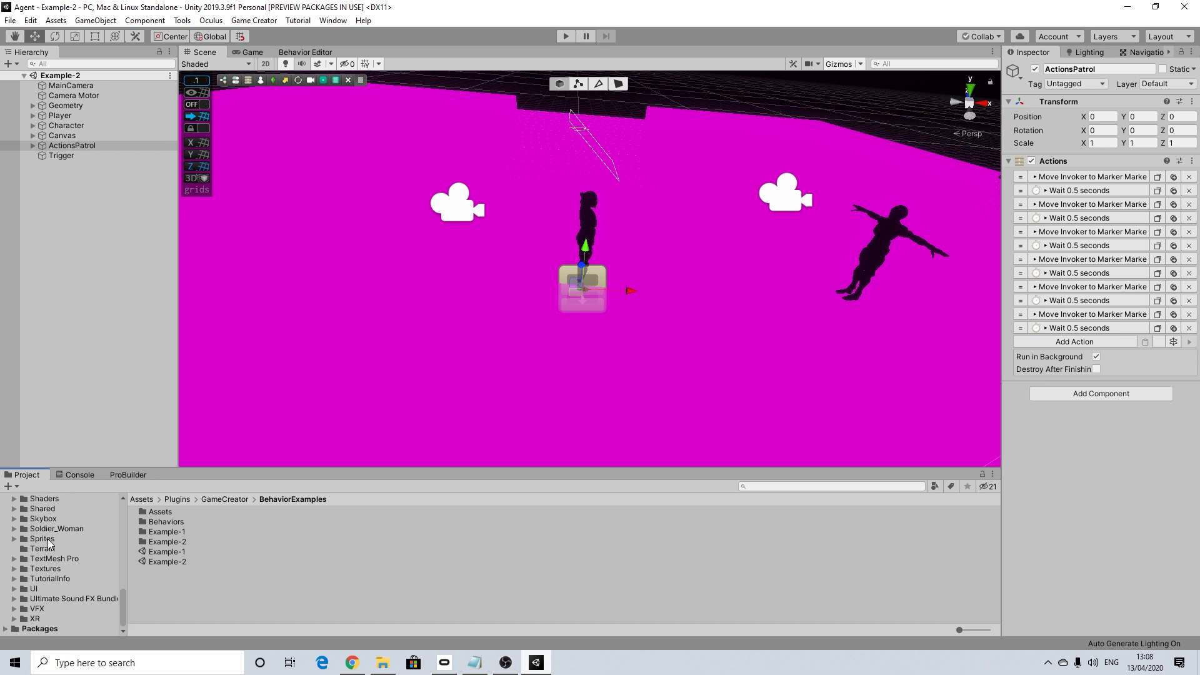
scroll(50, 543, "up", 2)
left_click(43, 517)
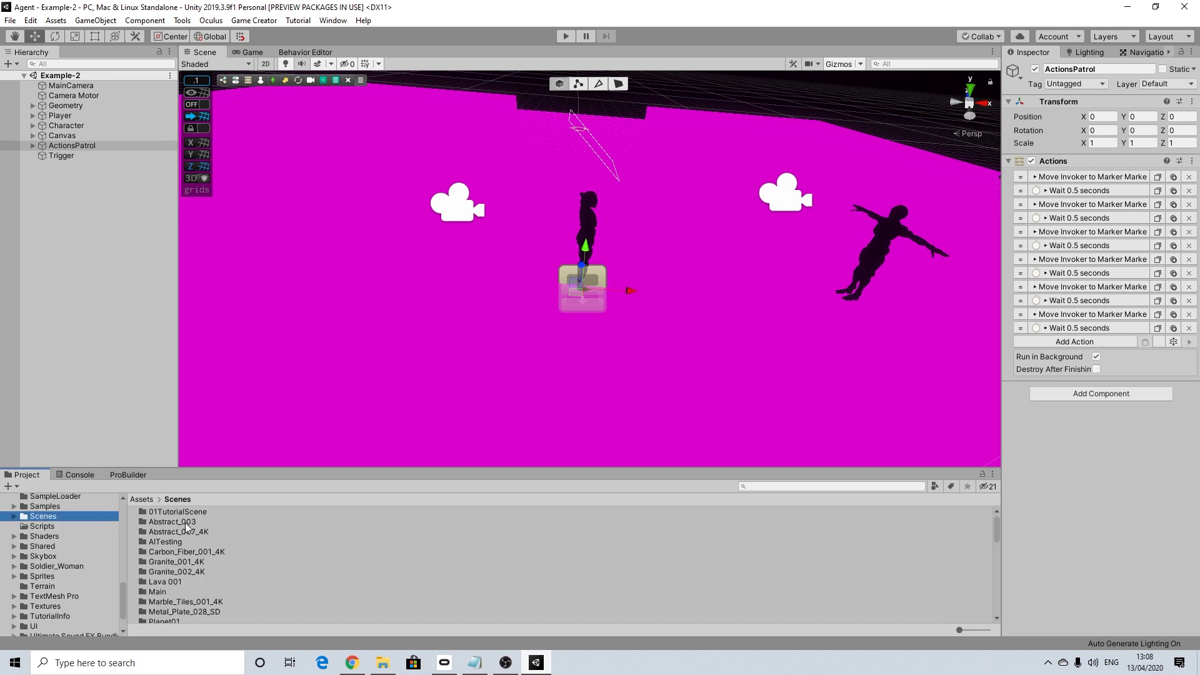
scroll(165, 553, "down", 5)
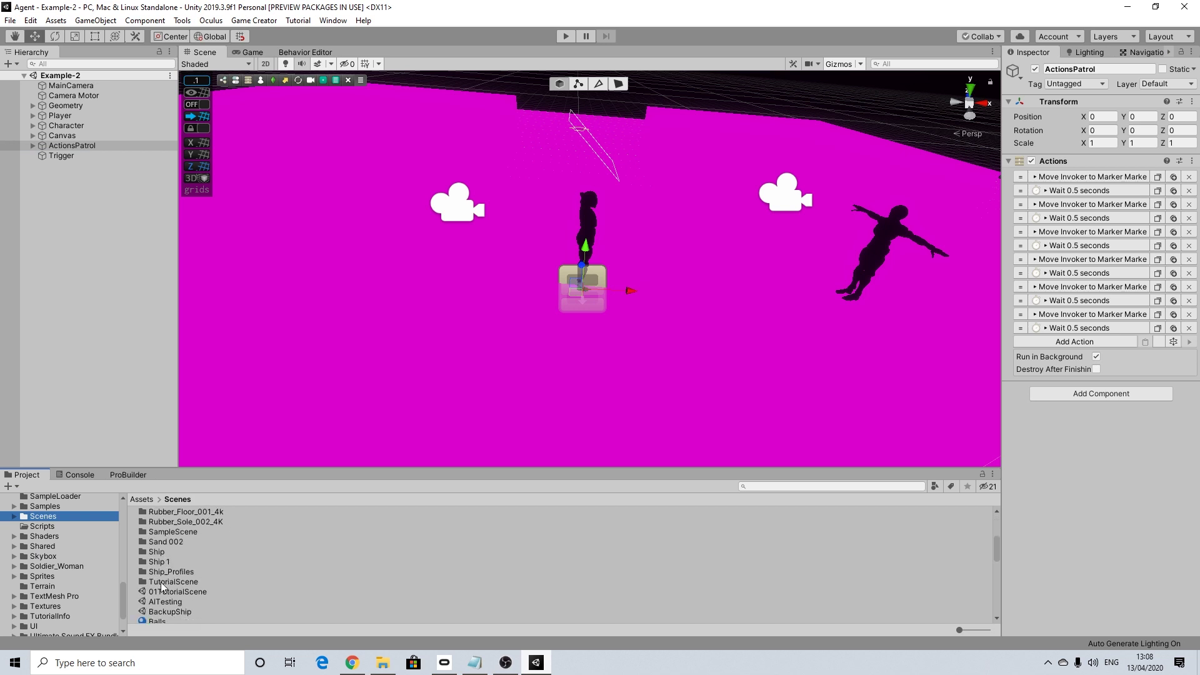
double_click(163, 591)
Paste the ActionsPatrol object with its patrol markers into 01TutorialScene.
right_click(65, 178)
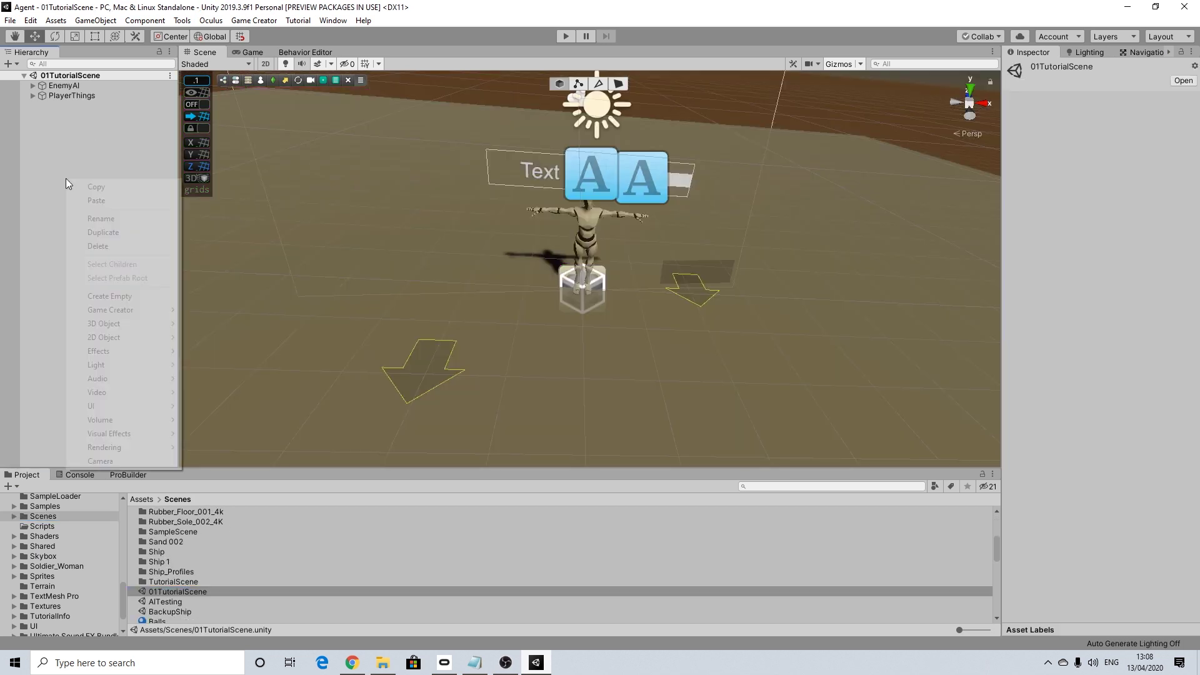
left_click(99, 199)
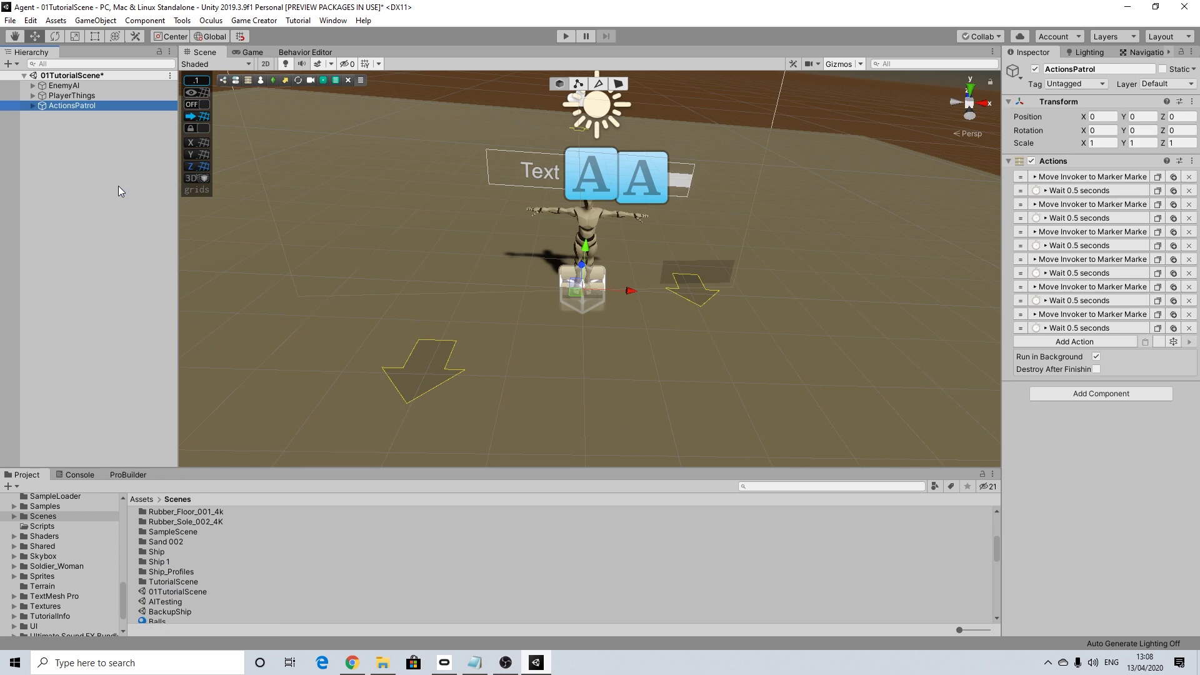
left_click_drag(603, 302, 531, 336, "alt")
scroll(471, 315, "down", 4)
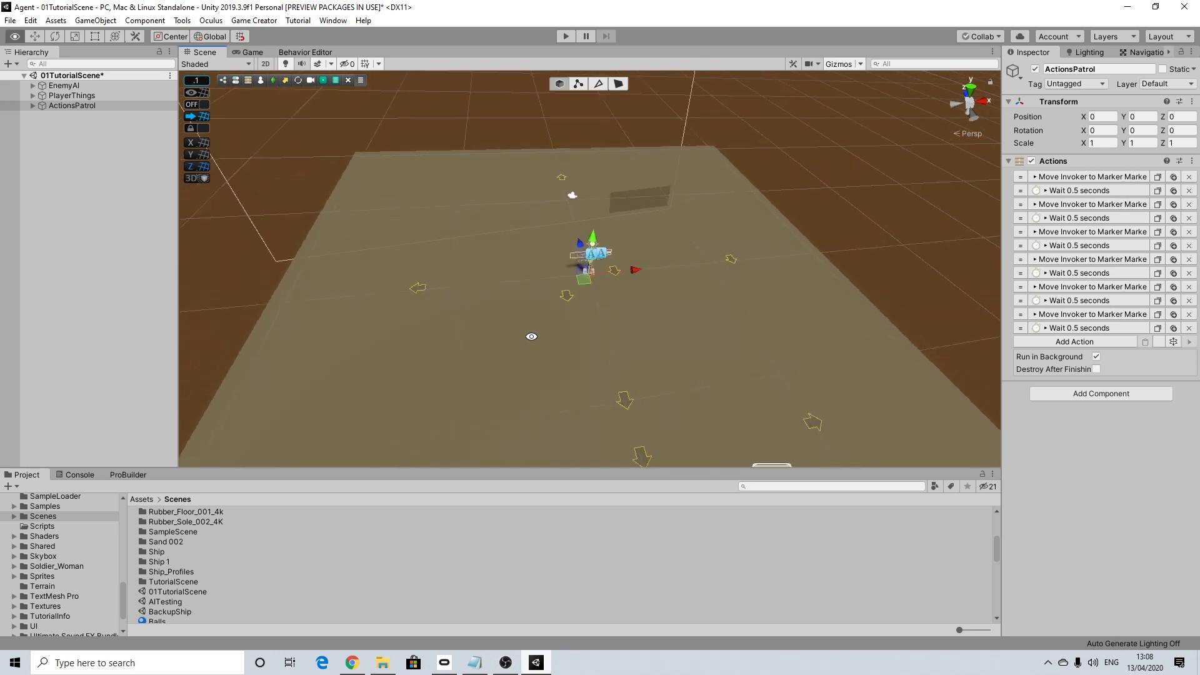
scroll(592, 298, "up", 5)
left_click_drag(591, 298, 206, 221, "alt")
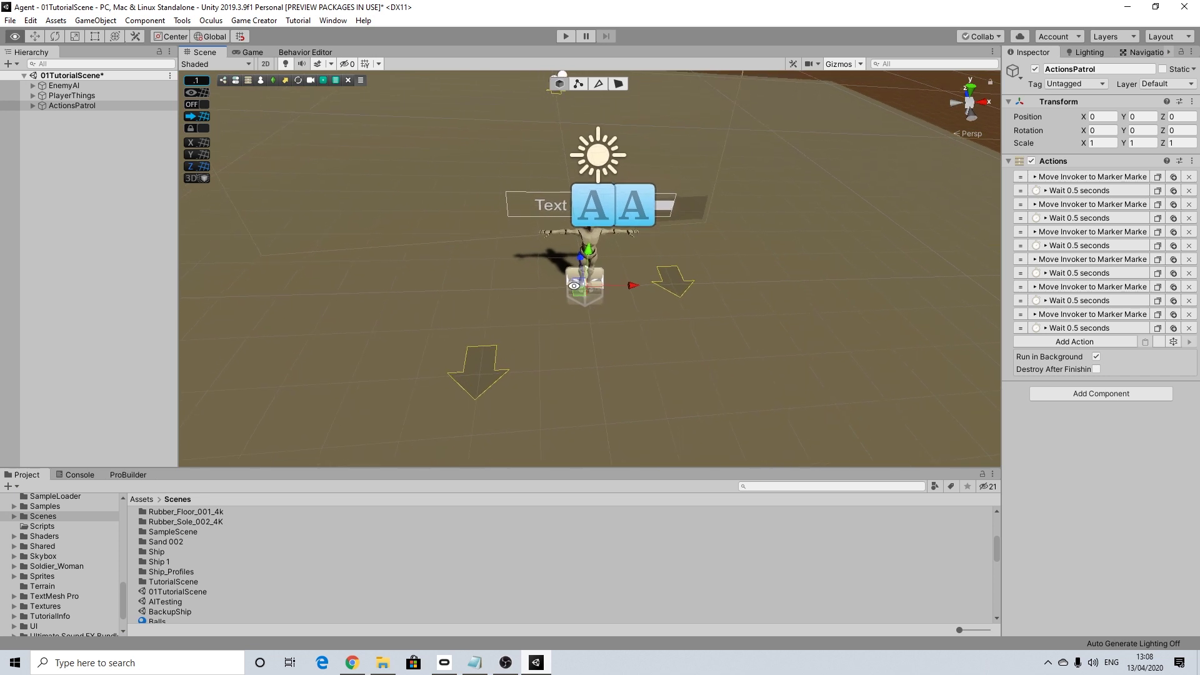
Make ActionsPatrol a child of EnemyAI and select the EnemyAI parent object.
left_click(32, 88)
left_click_drag(76, 115, 46, 88)
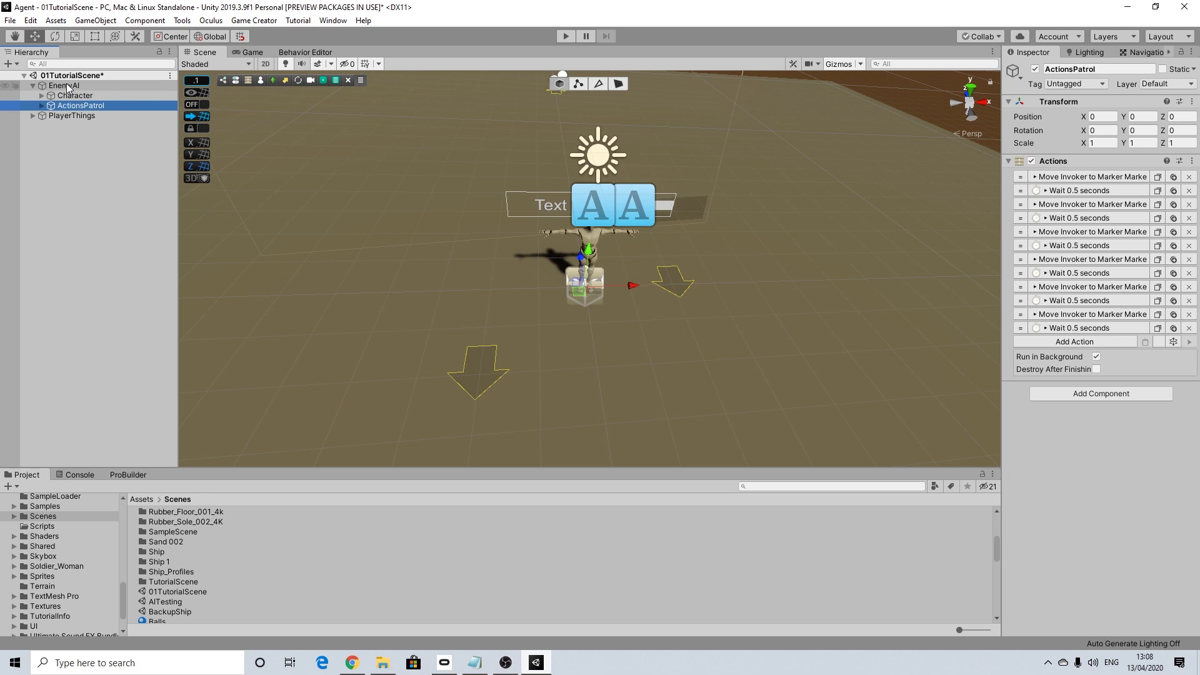
left_click(70, 87)
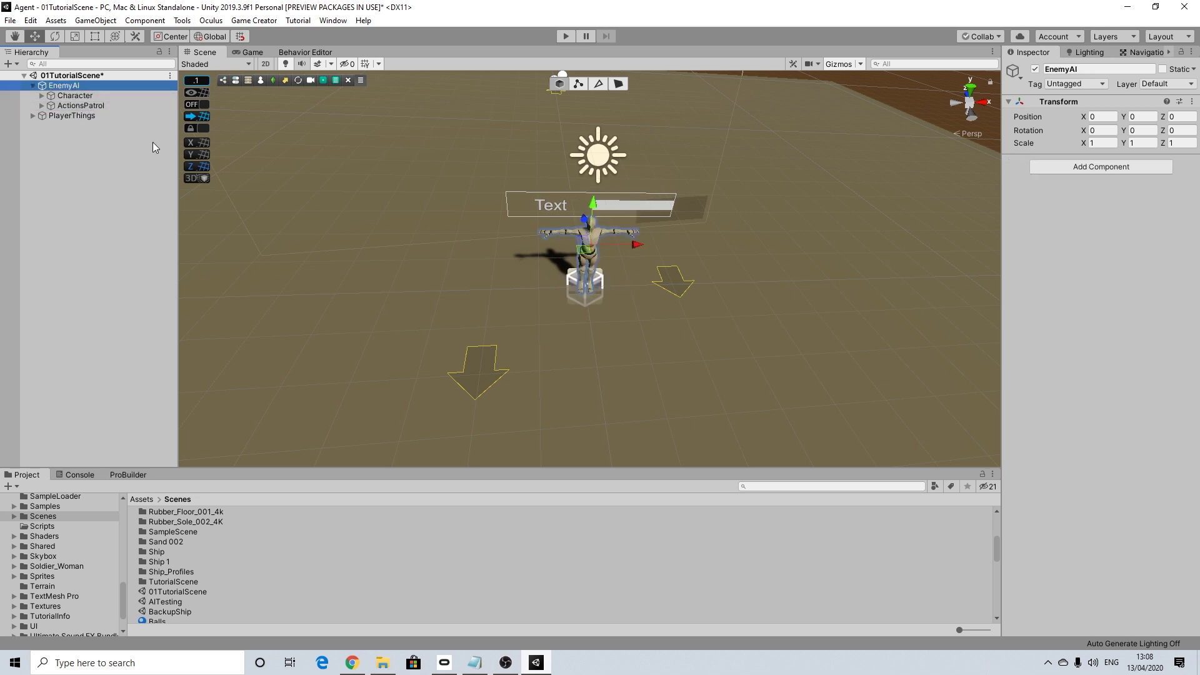
Examine the enemy, its health bar and the patrol markers spread around the ground plane from several distances.
scroll(587, 286, "down", 10)
left_click_drag(589, 291, 611, 275, "alt")
scroll(605, 267, "up", 6)
scroll(609, 319, "down", 8)
scroll(619, 275, "up", 5)
middle_click_drag(603, 267, 591, 278)
mouse_move(591, 278)
left_mouse_down("alt")
mouse_move(556, 265)
mouse_move(591, 276)
left_mouse_up("alt")
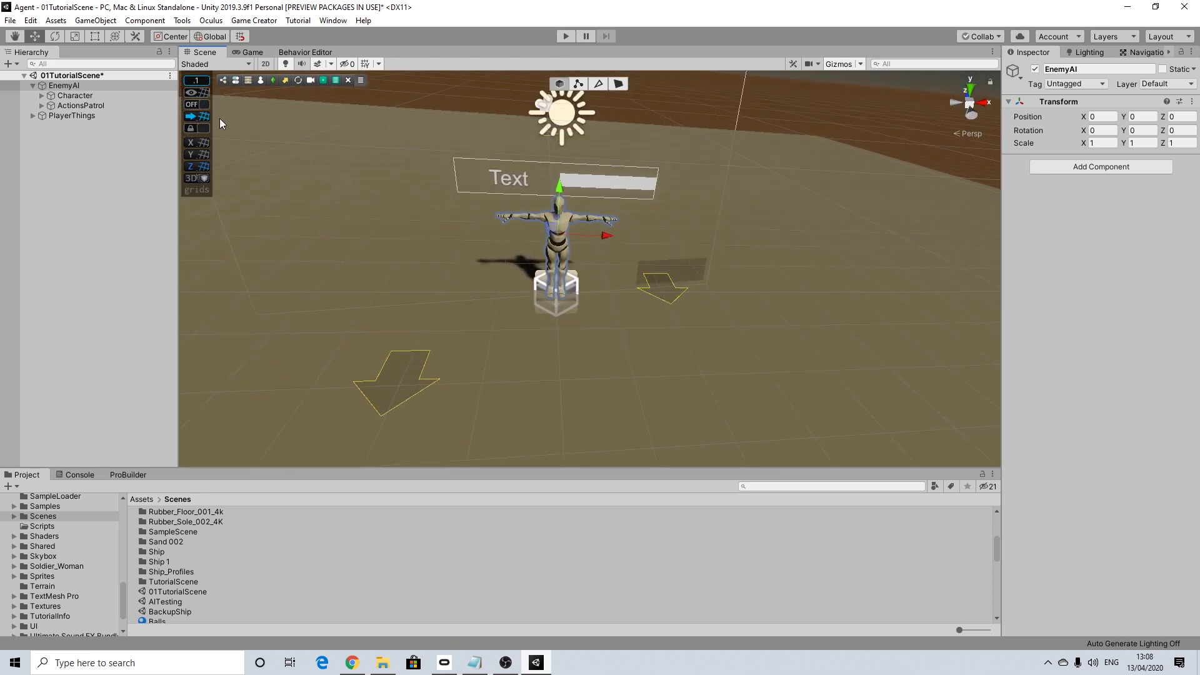
scroll(645, 296, "down", 6)
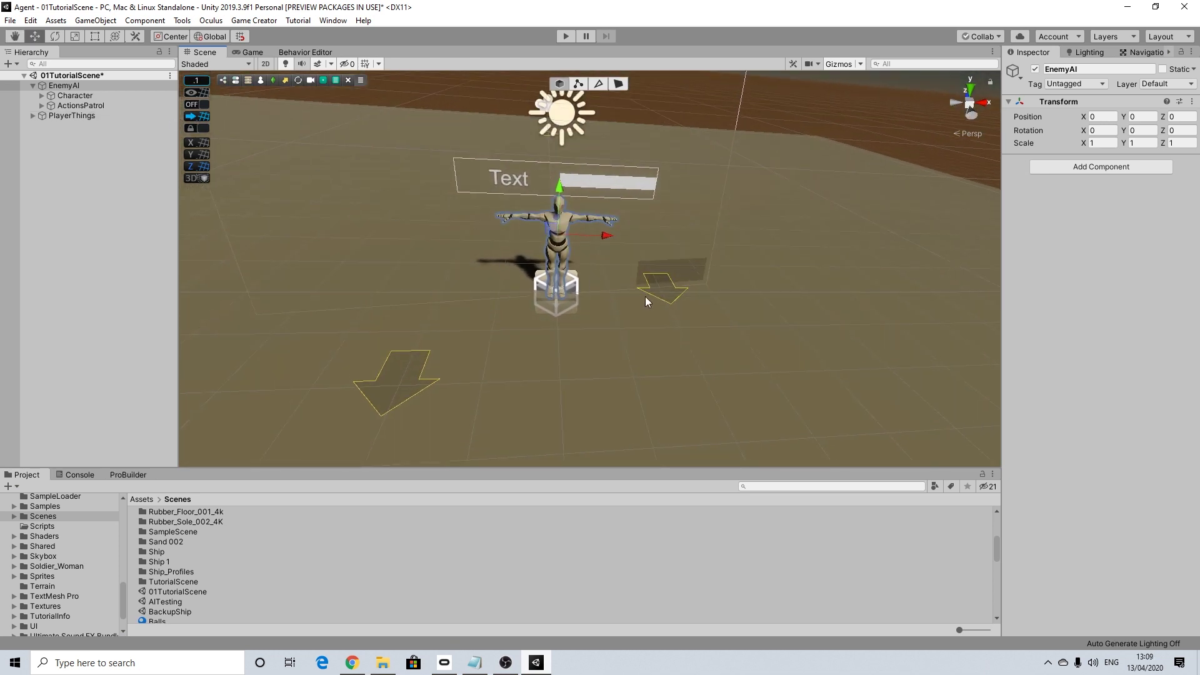
middle_click_drag(620, 329, 601, 292)
Assign the top-level enemy Character as the Game Object target of EnemyHealthUI's Attribute UI component.
left_click(45, 95)
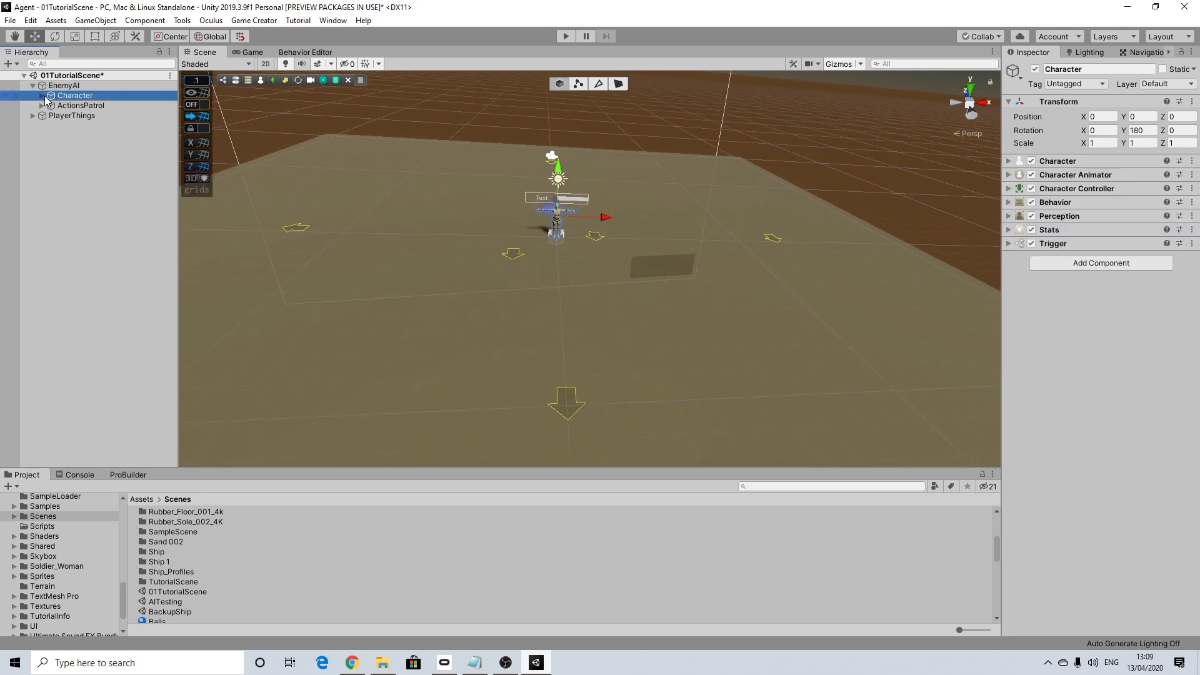
left_click(41, 96)
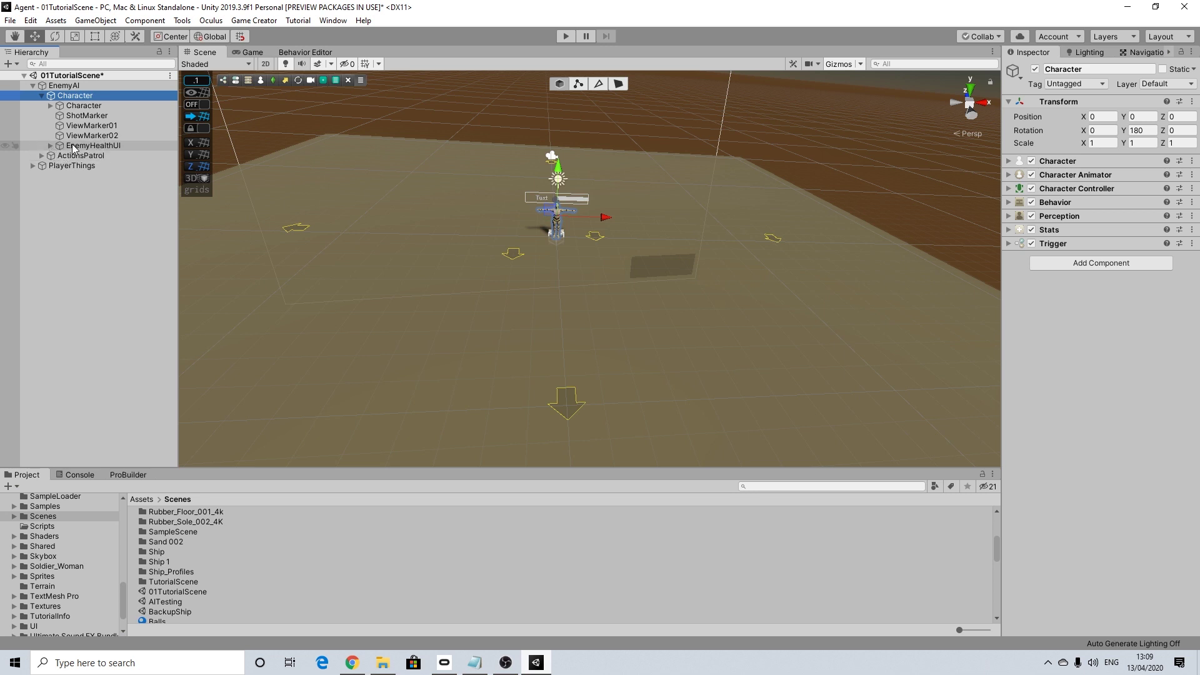
left_click(52, 145)
left_click_drag(44, 95, 1131, 431)
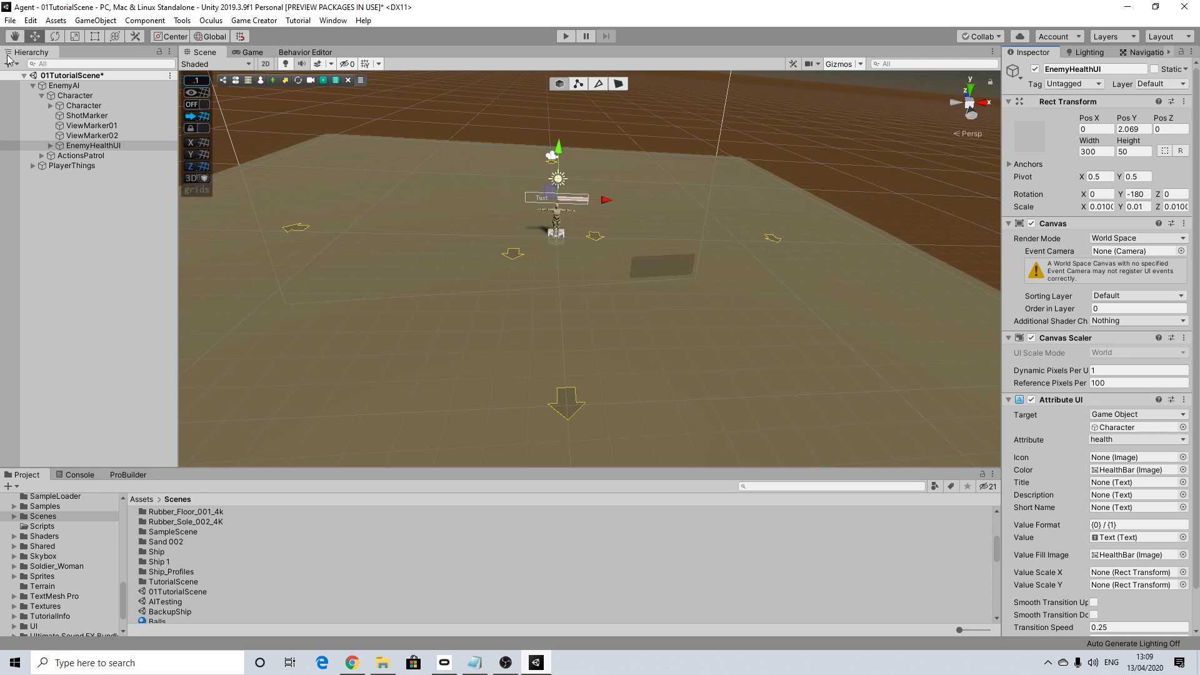
Compare the attributes in the enemy Character's Stats component with the attribute chosen in EnemyHealthUI's Attribute UI.
left_click(72, 96)
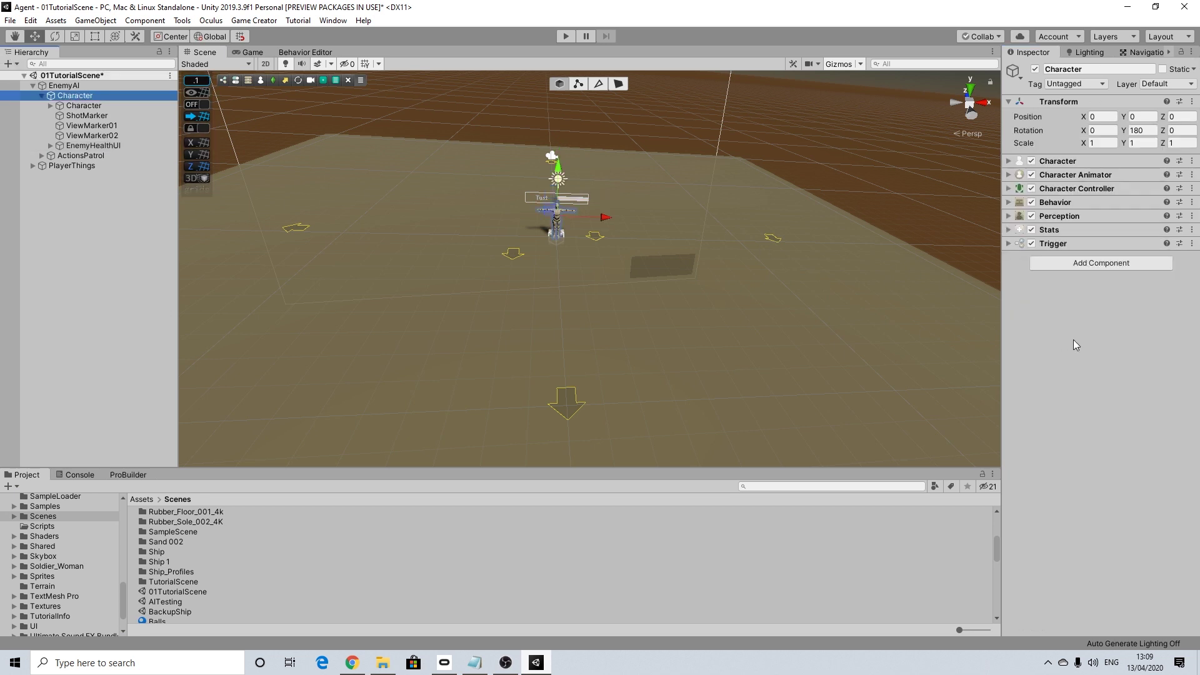
left_click(1007, 230)
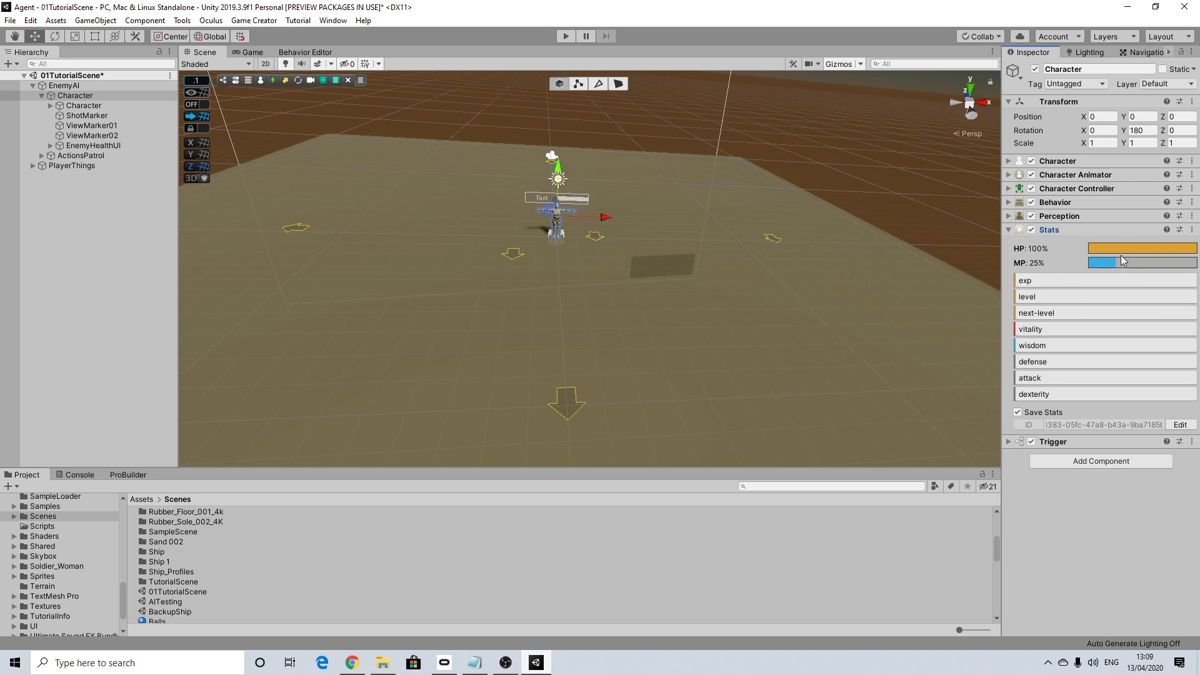
left_click(90, 145)
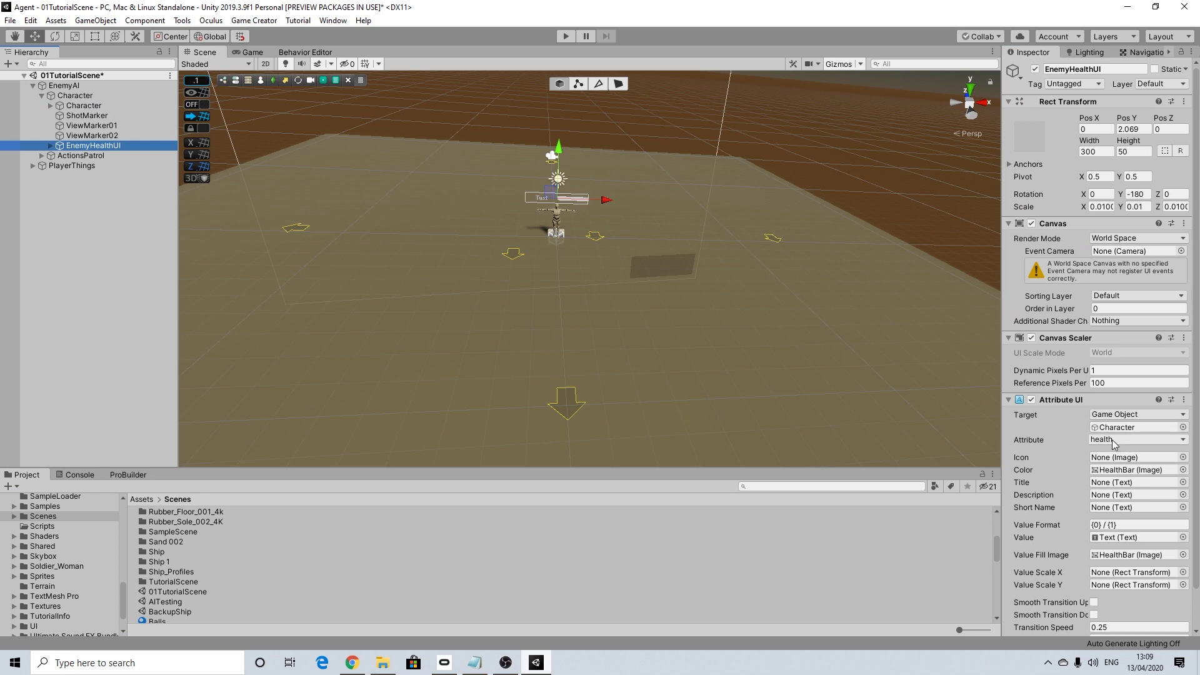
Select ActionsPatrol under EnemyAI and examine its move-and-wait actions together with the patrol markers around the enemy.
left_click(42, 95)
left_click(87, 105)
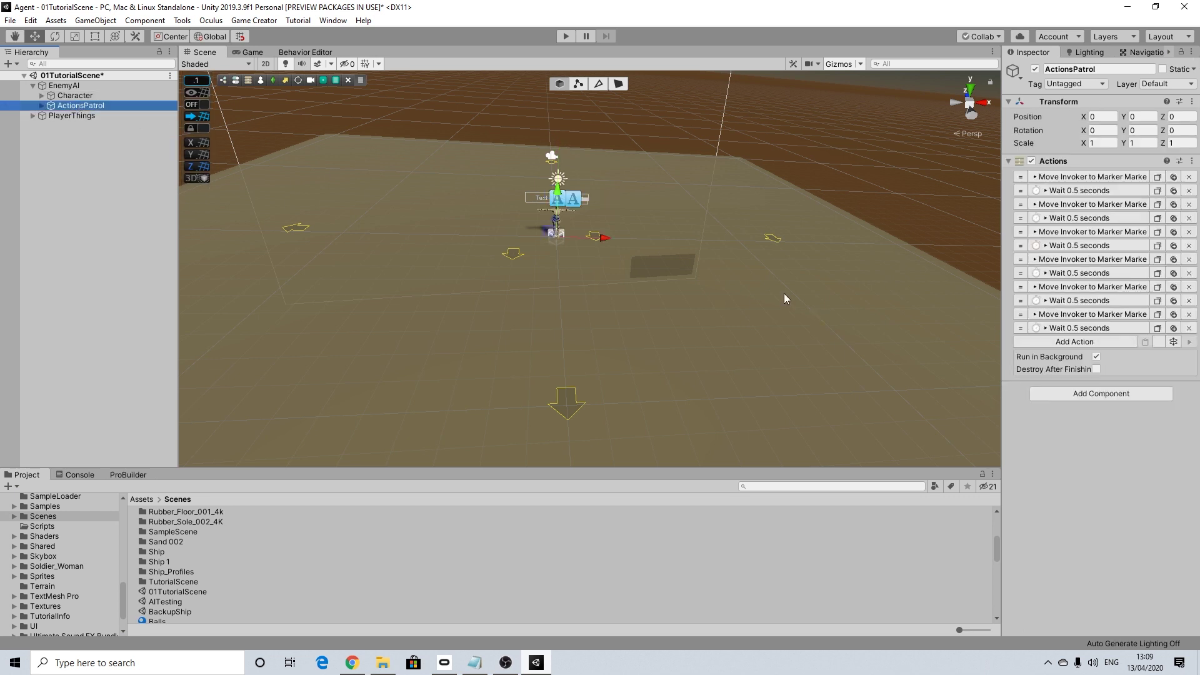
scroll(766, 289, "down", 10)
scroll(688, 297, "up", 9)
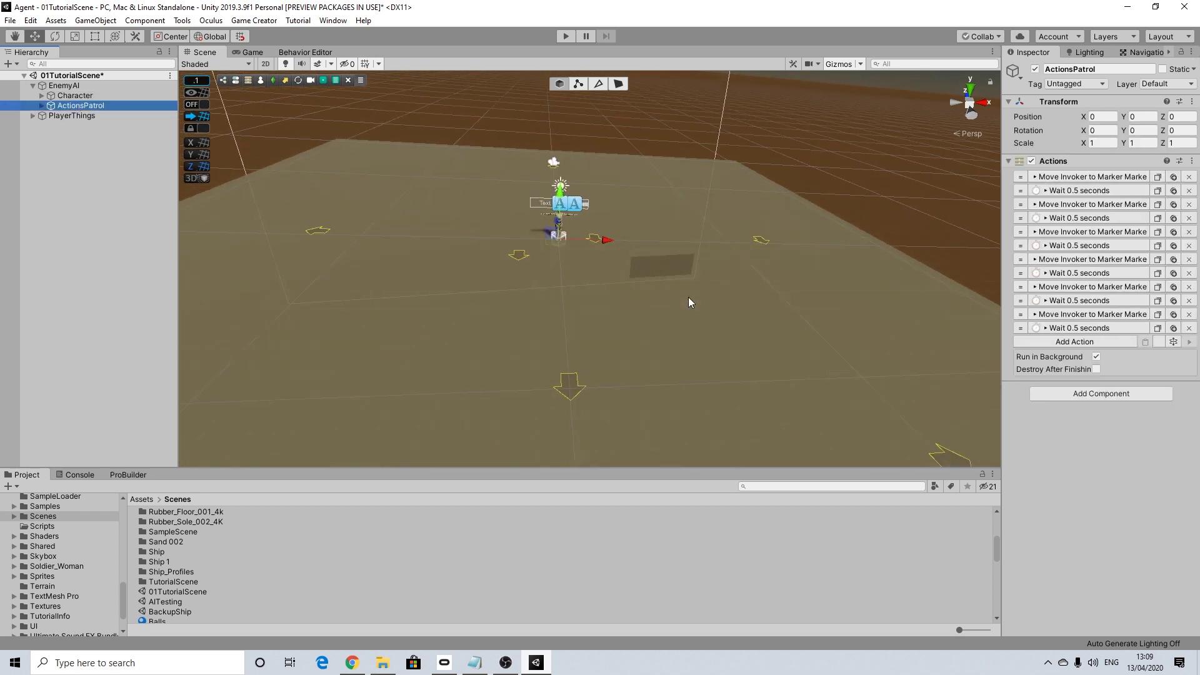
scroll(688, 297, "up", 3)
middle_click_drag(514, 233, 547, 269)
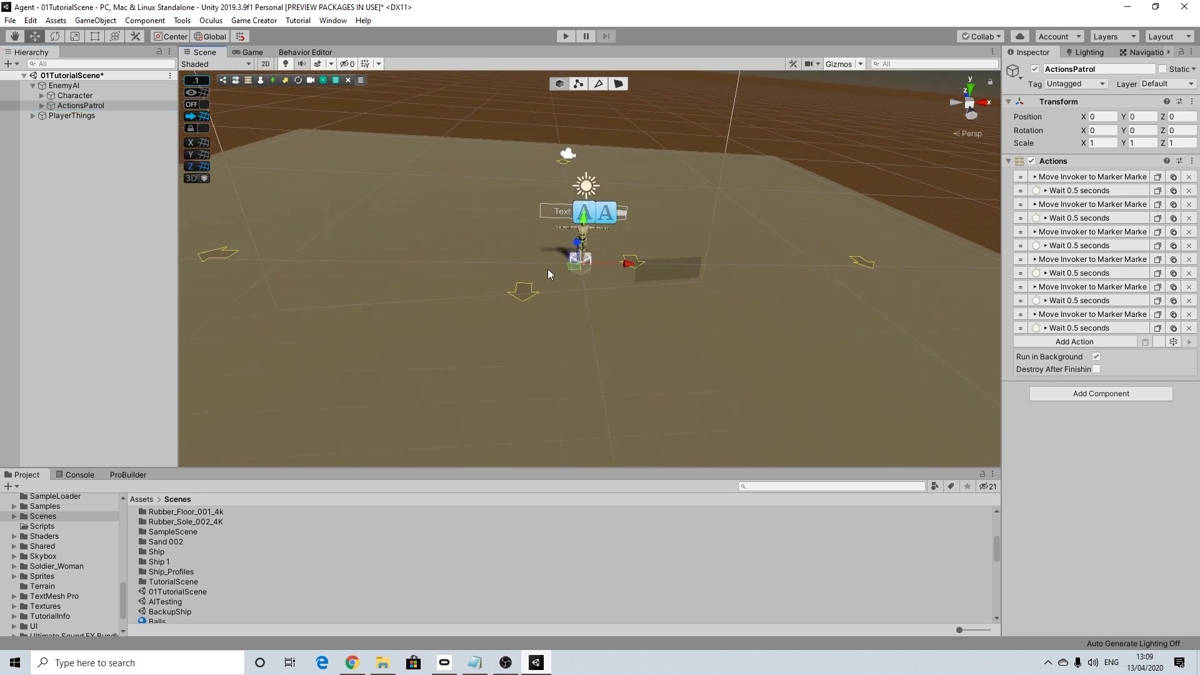
Examine how the PlayerThings objects and the ground plane are laid out relative to the enemy's patrol area.
double_click(67, 115)
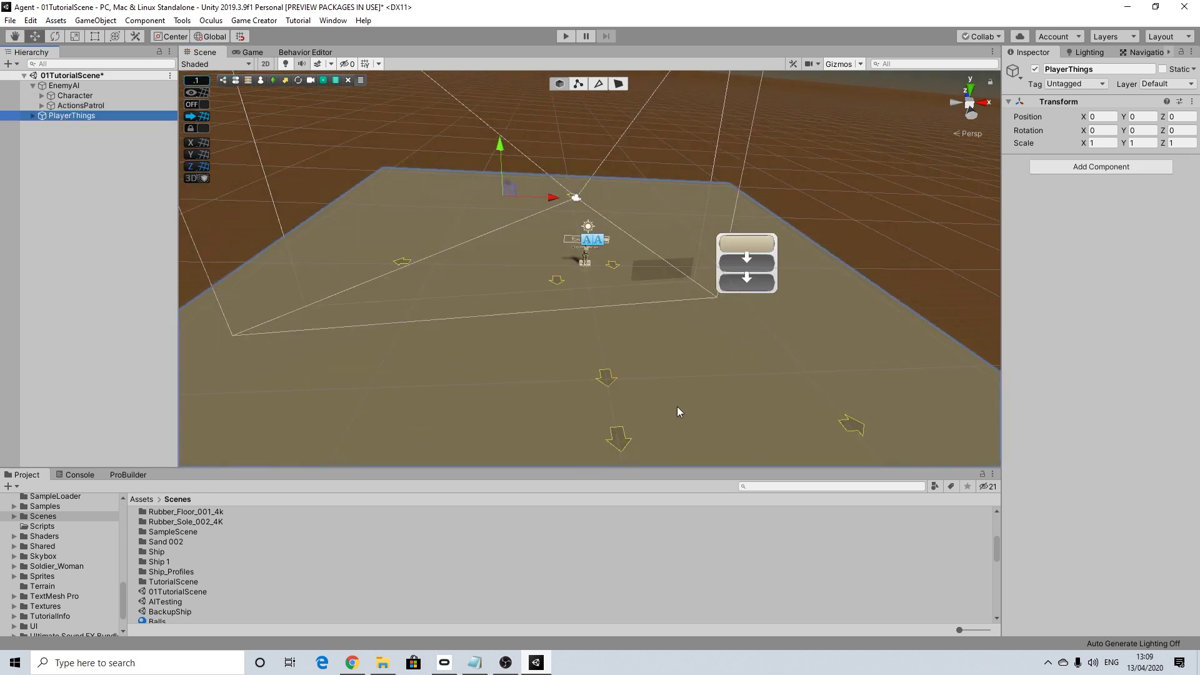
scroll(677, 406, "down", 5)
middle_click_drag(676, 406, 640, 358)
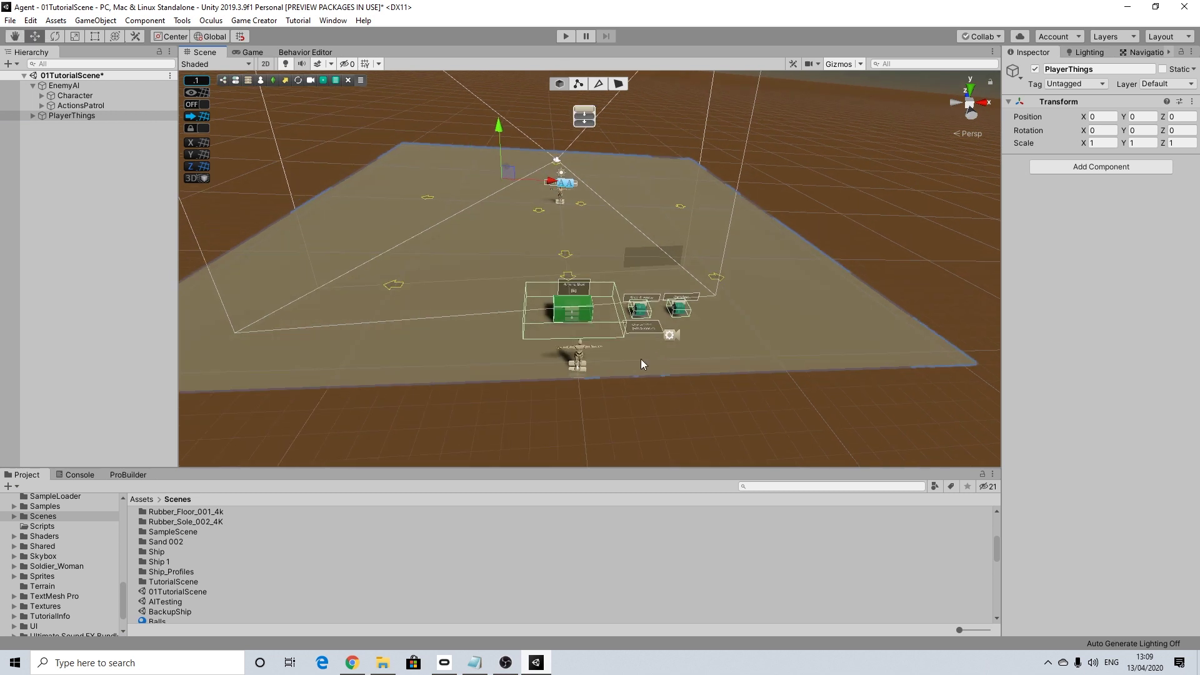
scroll(624, 358, "up", 6)
mouse_move(599, 360)
right_mouse_down()
mouse_move(603, 375)
mouse_move(593, 360)
right_mouse_up()
scroll(587, 354, "down", 2)
scroll(582, 343, "up", 2)
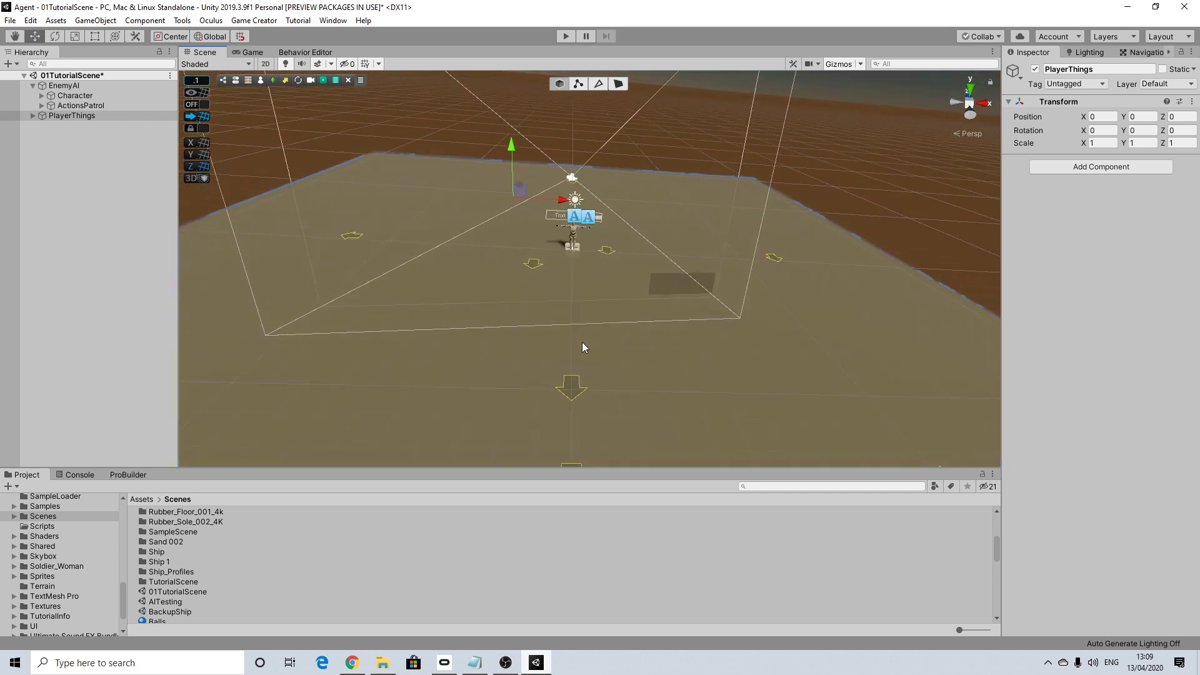
left_click(644, 335)
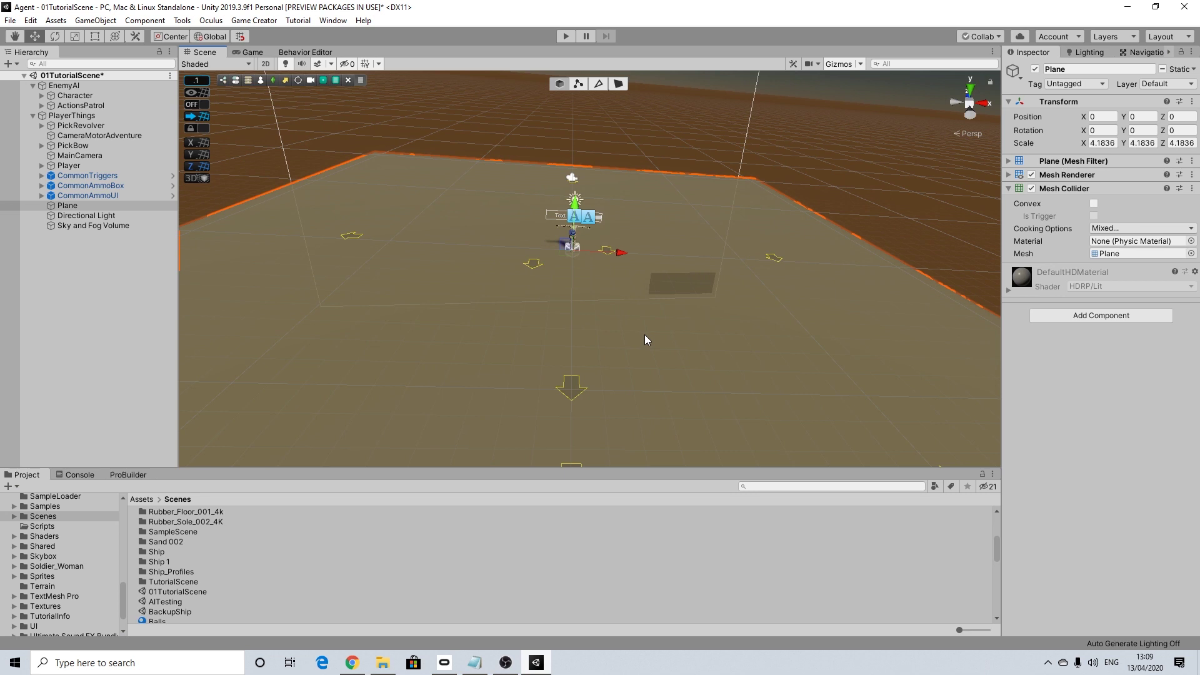
left_click(825, 200)
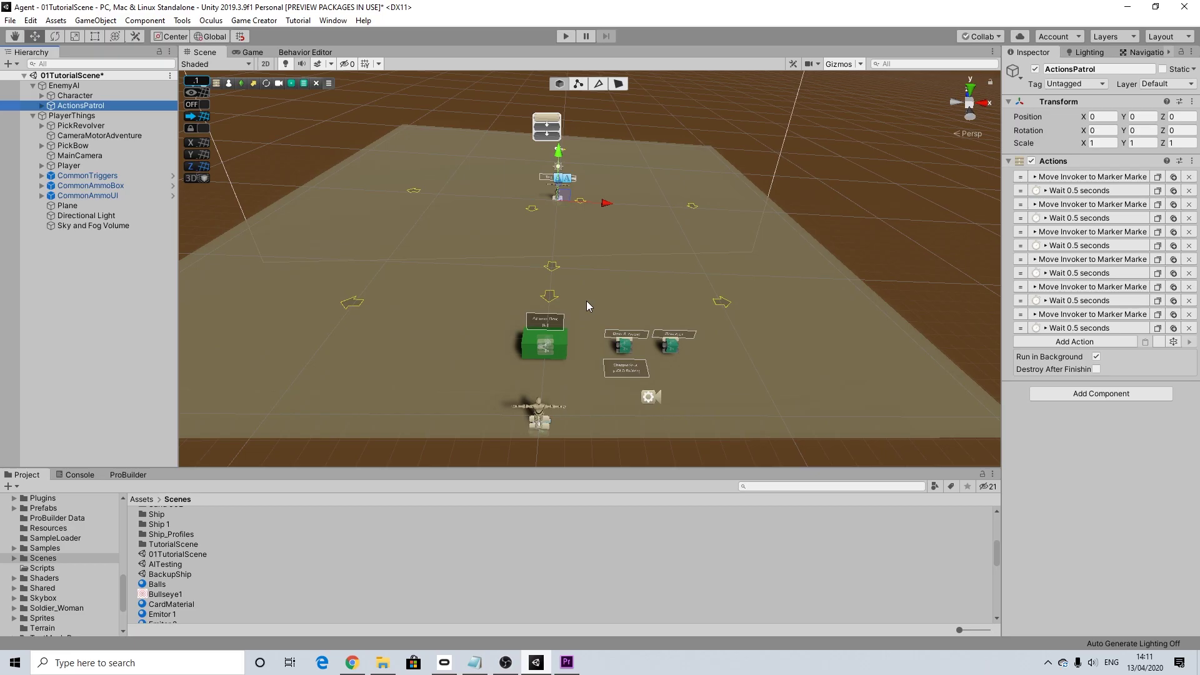
scroll(579, 305, "down", 2)
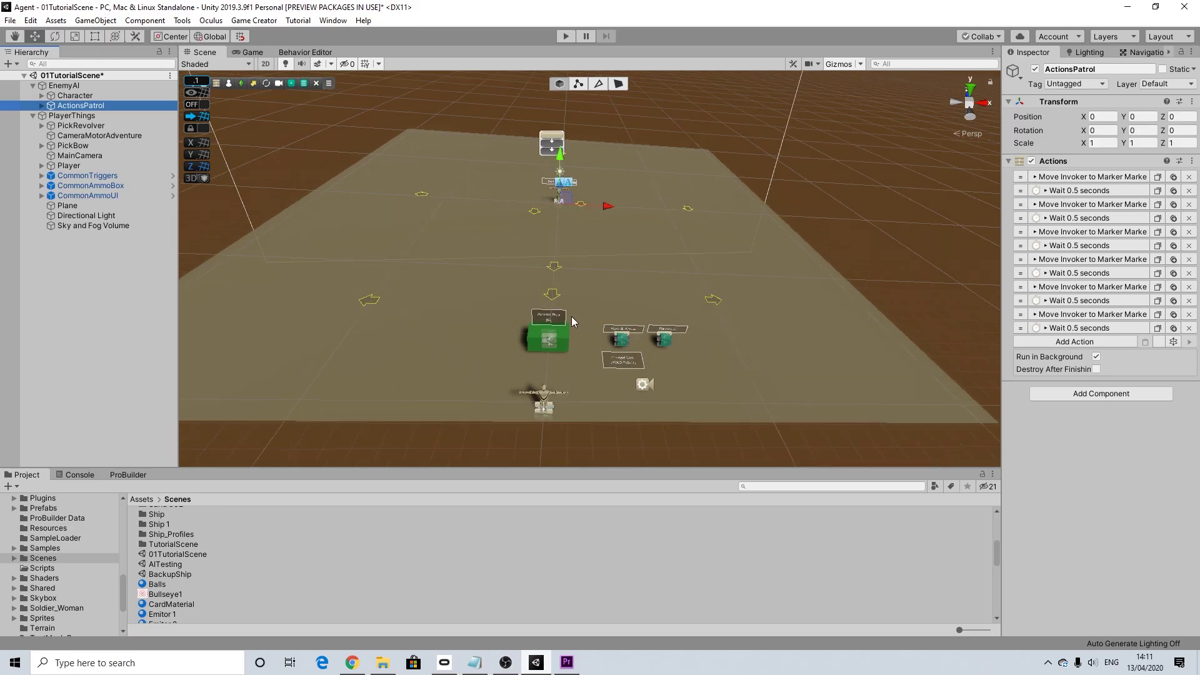
scroll(571, 317, "up", 2)
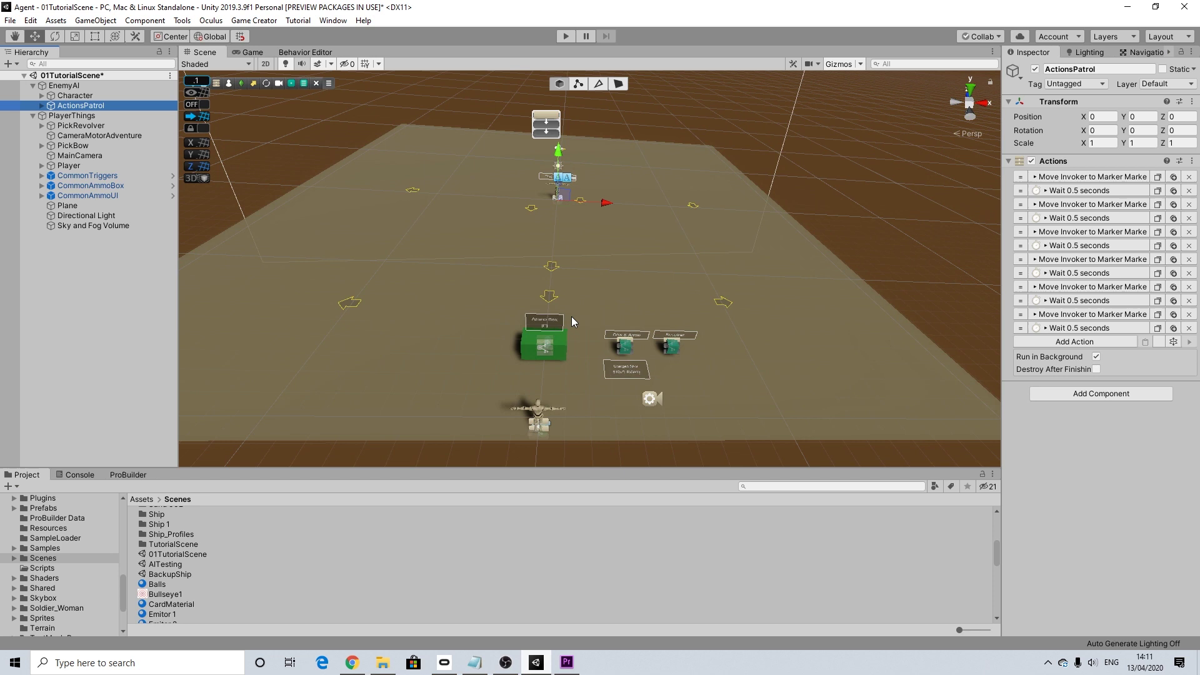
Move Plane out of PlayerThings to the top level of the scene and scale it up uniformly to about 7.2.
left_click_drag(68, 205, 54, 82)
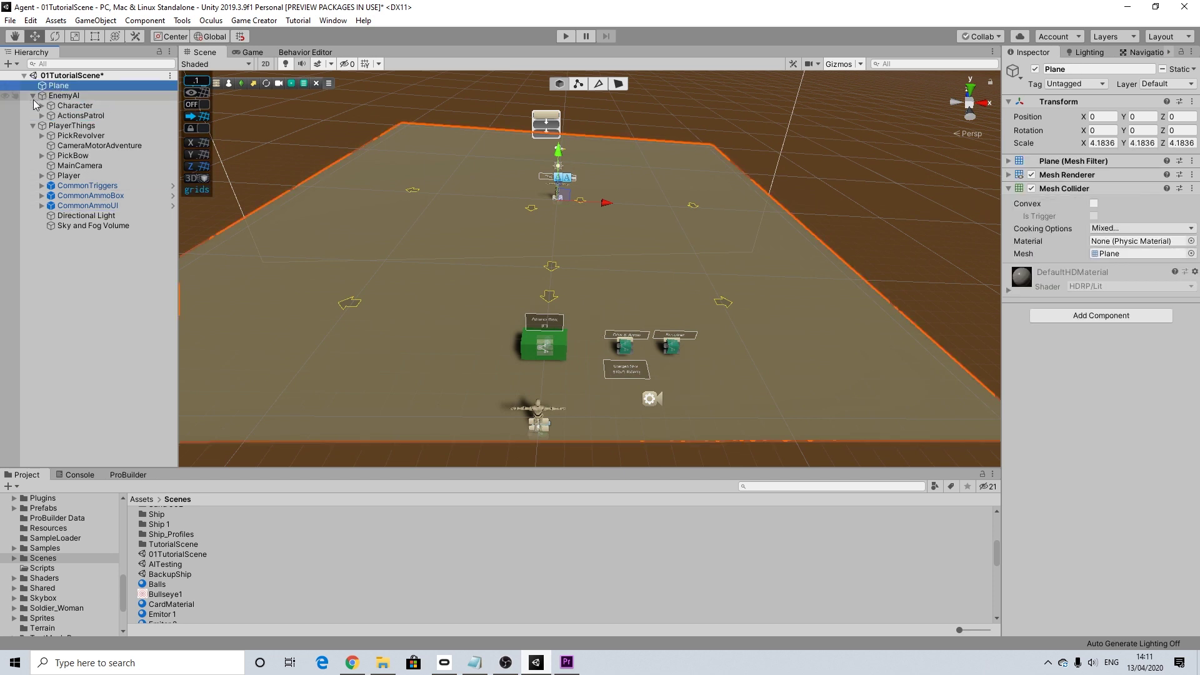
left_click(32, 125)
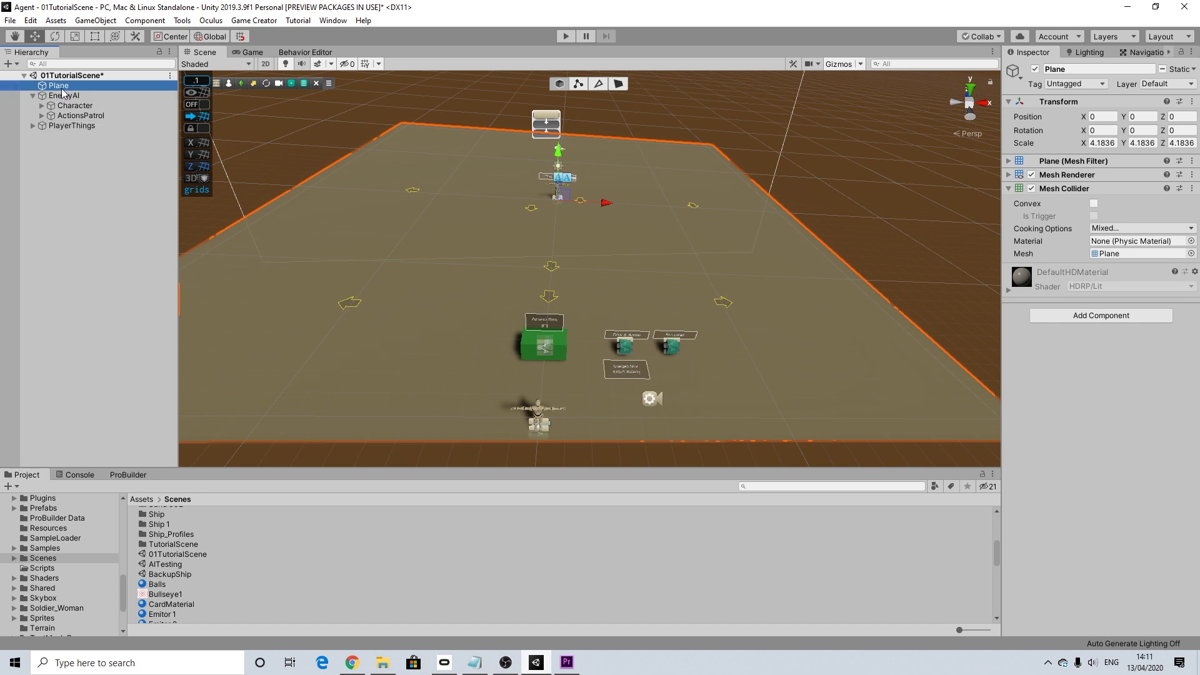
key("r")
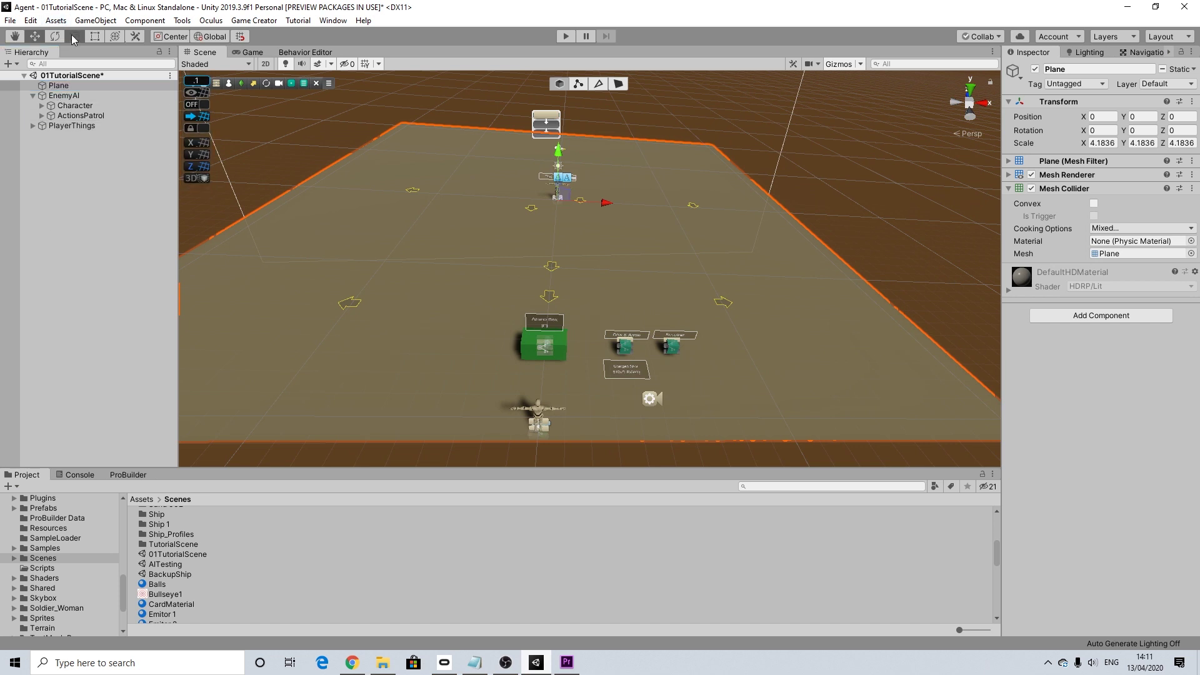
left_click_drag(558, 201, 587, 201)
scroll(587, 201, "down", 6)
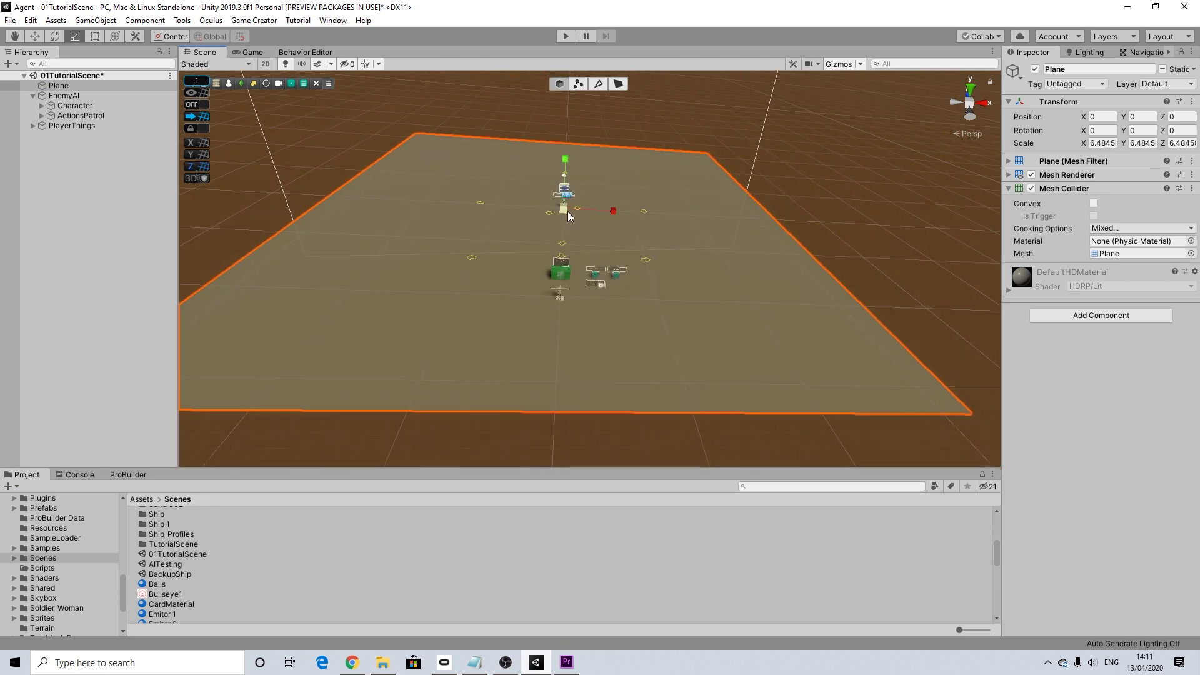
left_click_drag(568, 211, 574, 215)
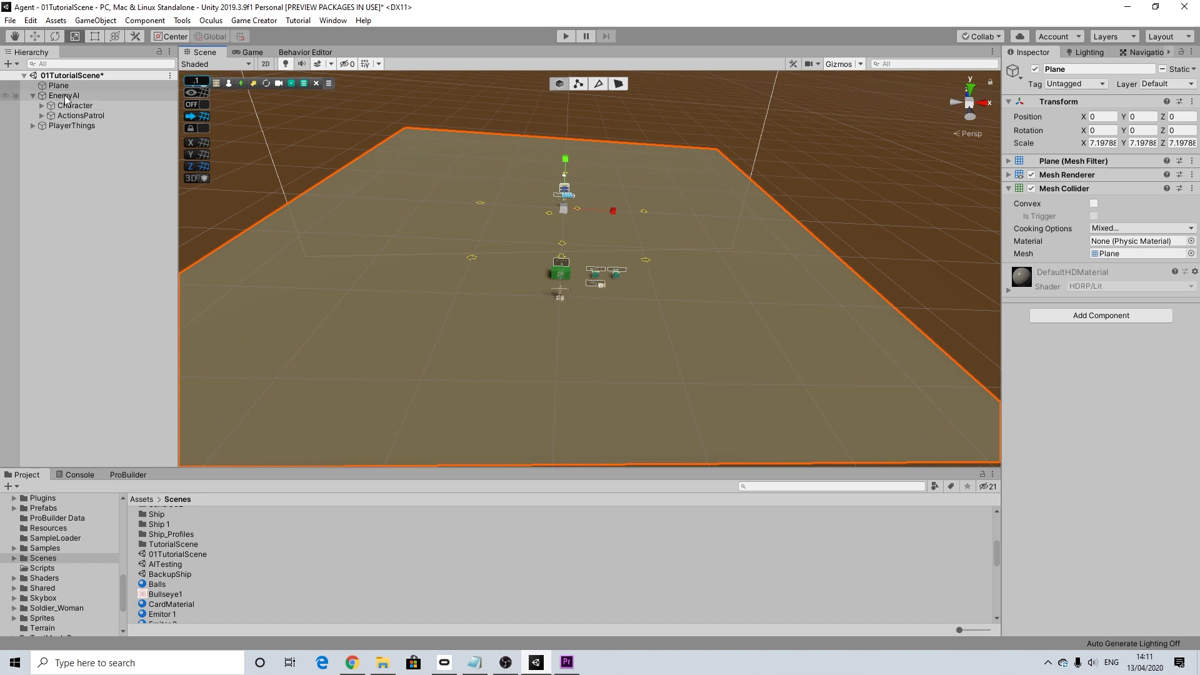
Move the PlayerThings group away from the enemy along the Z axis to about -14.9.
left_click(75, 126)
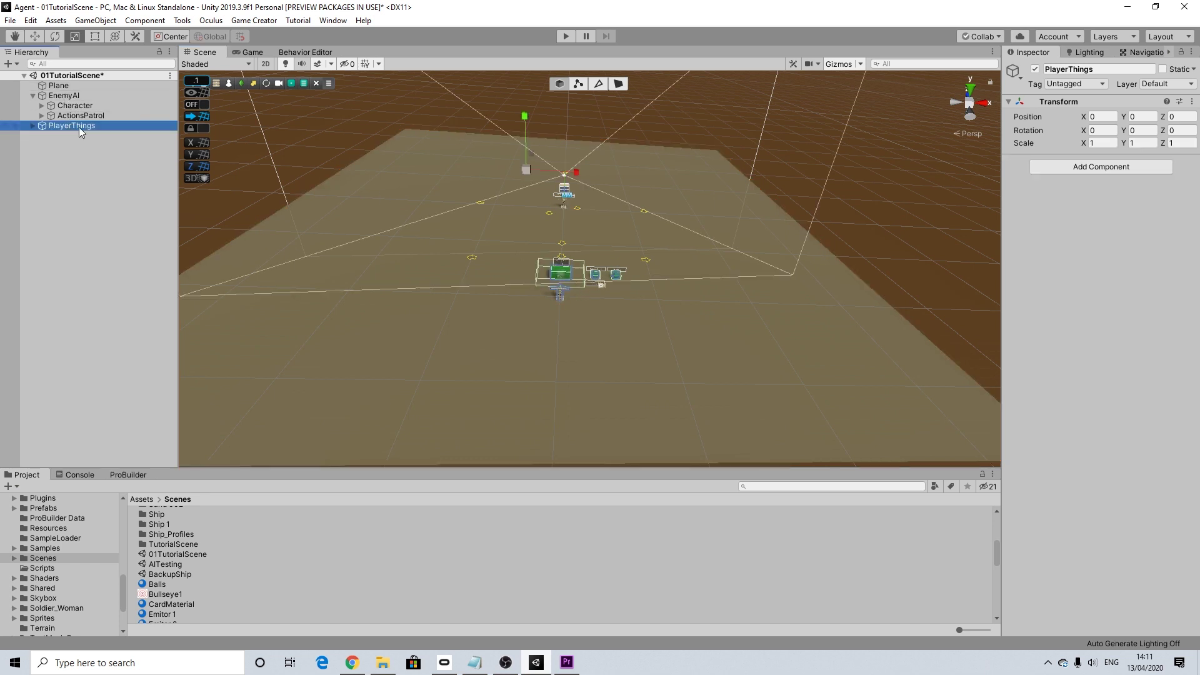
key("w")
left_click_drag(531, 152, 545, 200)
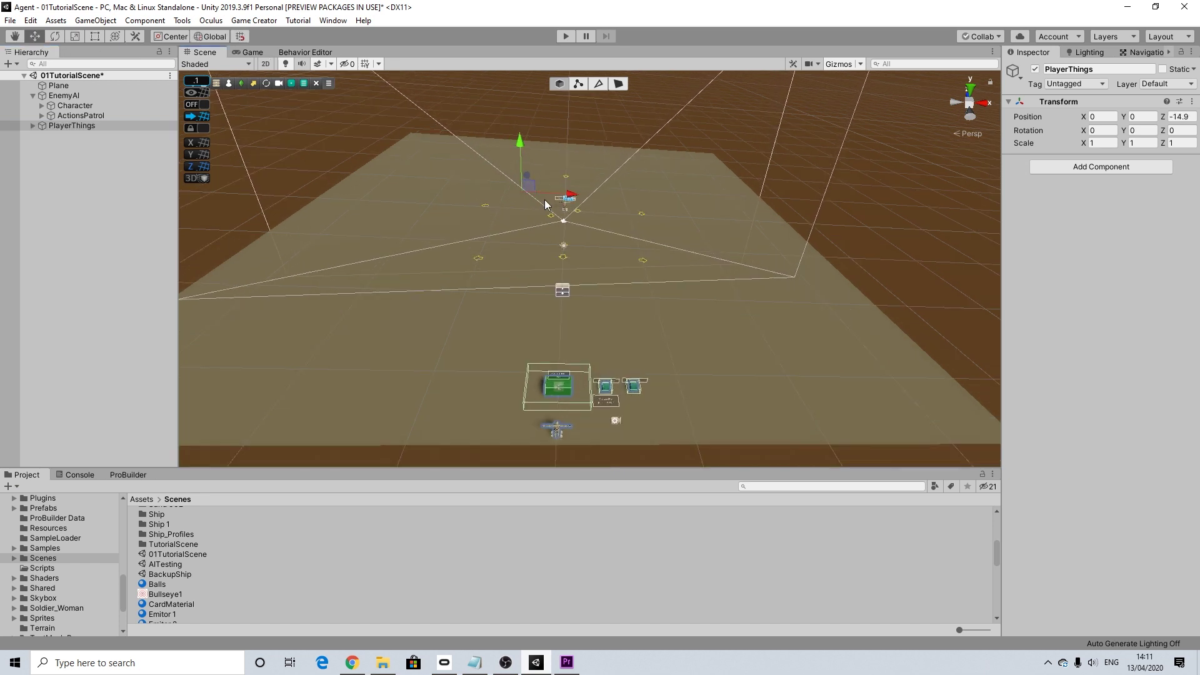
scroll(541, 170, "up", 3)
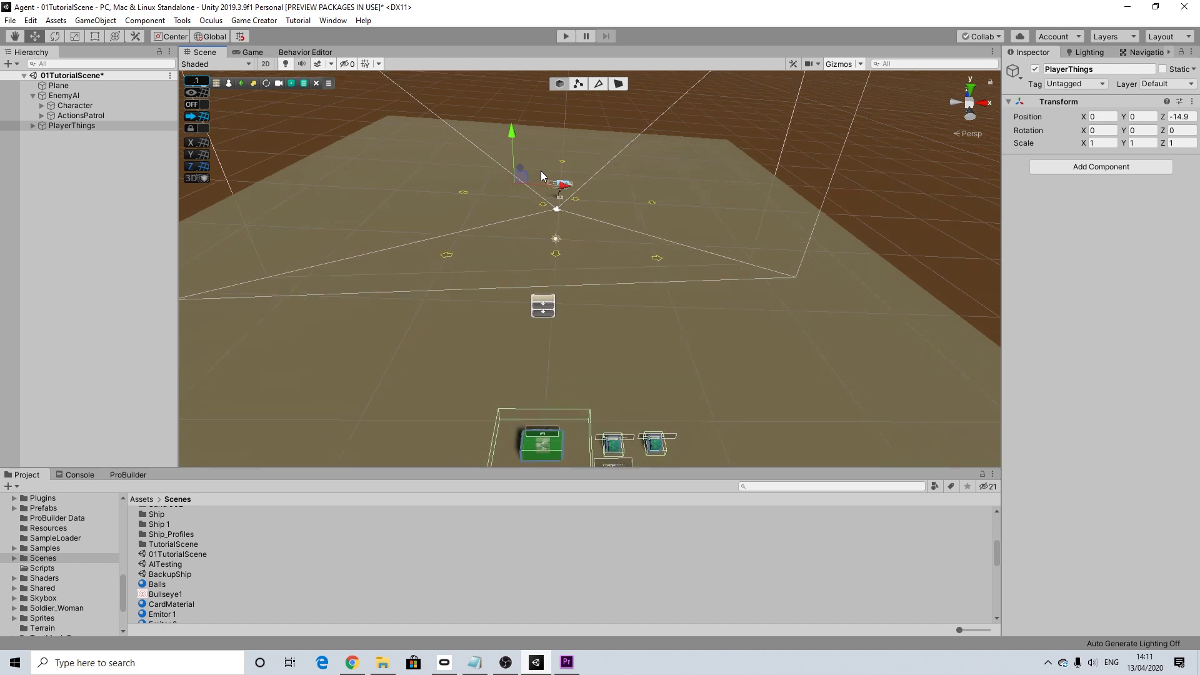
scroll(541, 171, "up", 1)
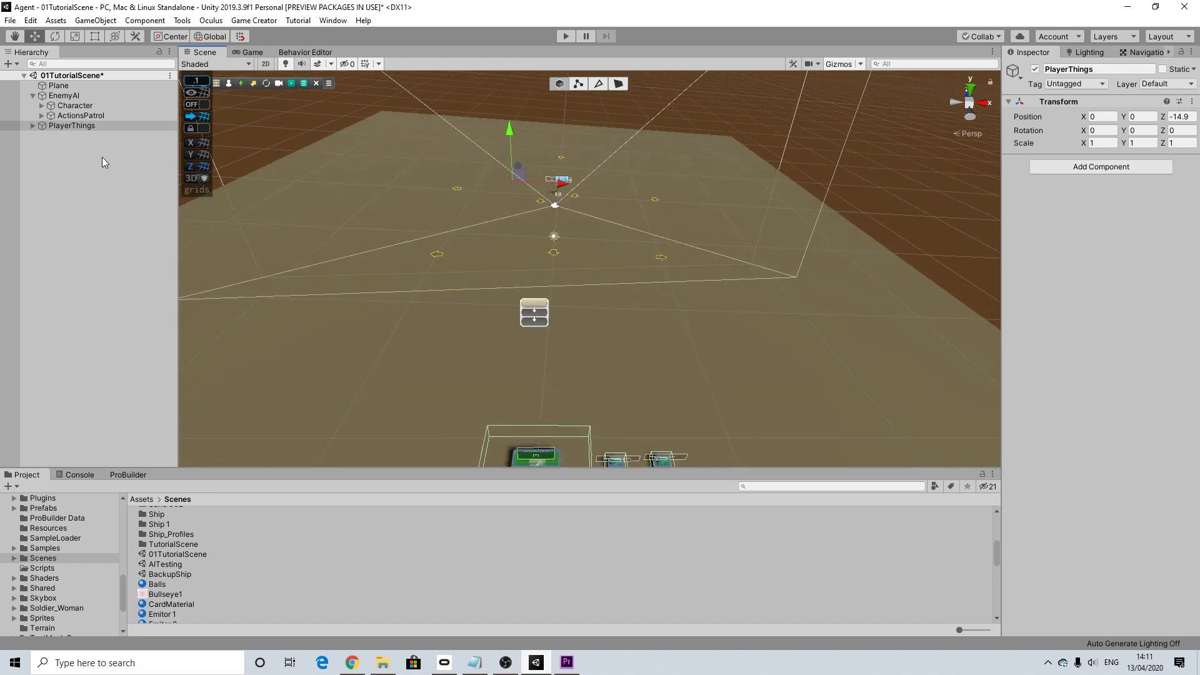
Clear the existing NavMesh and bake it again for the enlarged Plane.
left_click(72, 97)
left_click(70, 88)
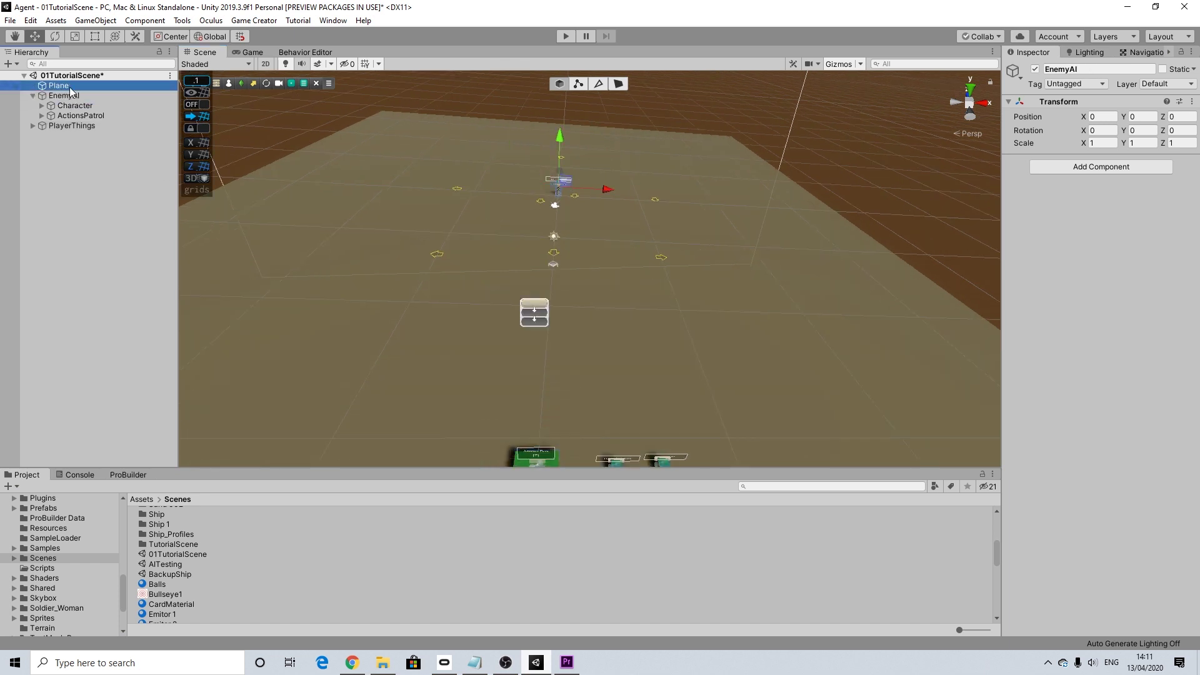
left_click(333, 20)
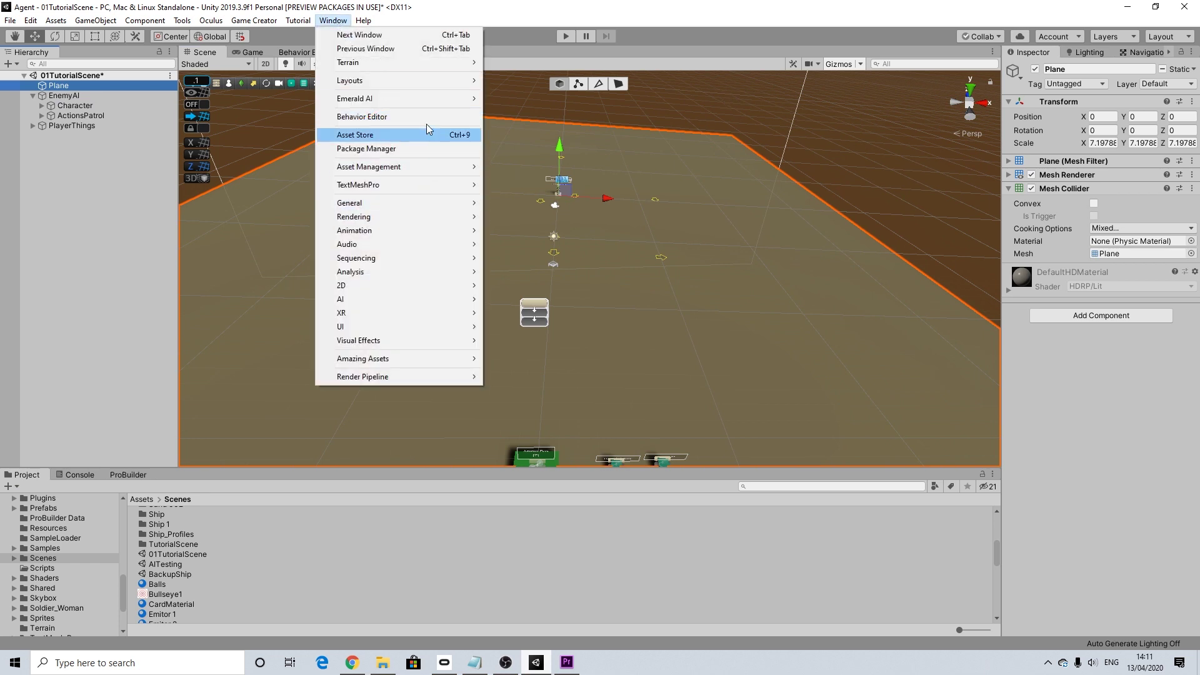
mouse_move(429, 95)
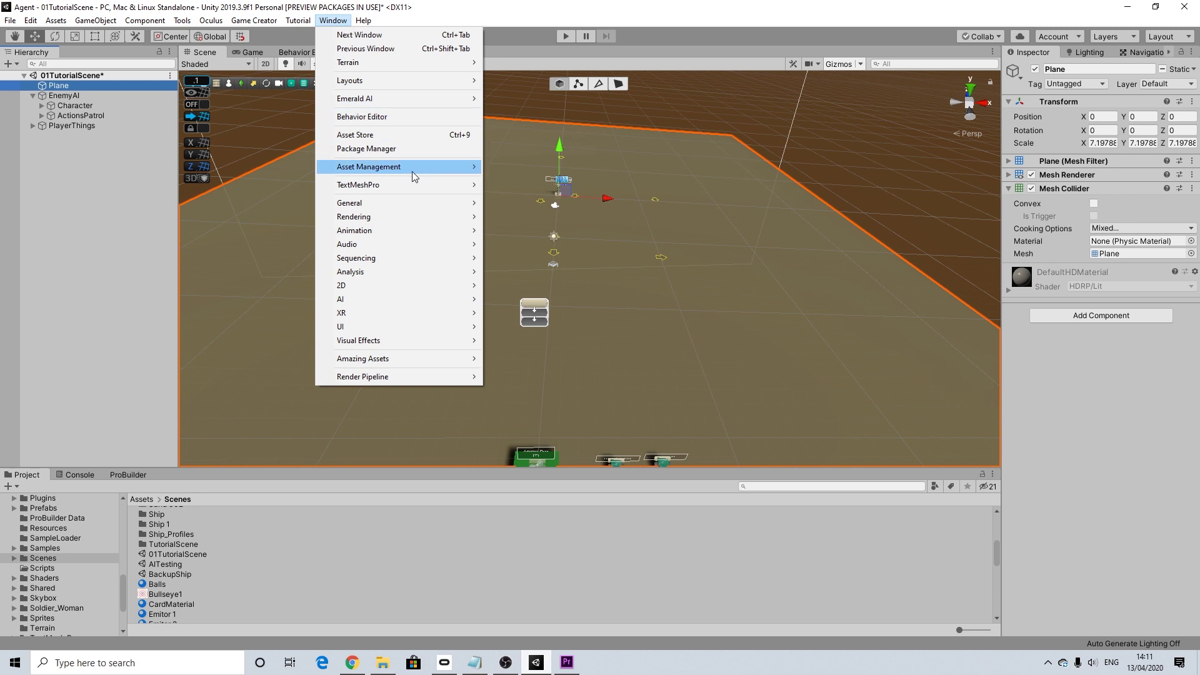
mouse_move(465, 298)
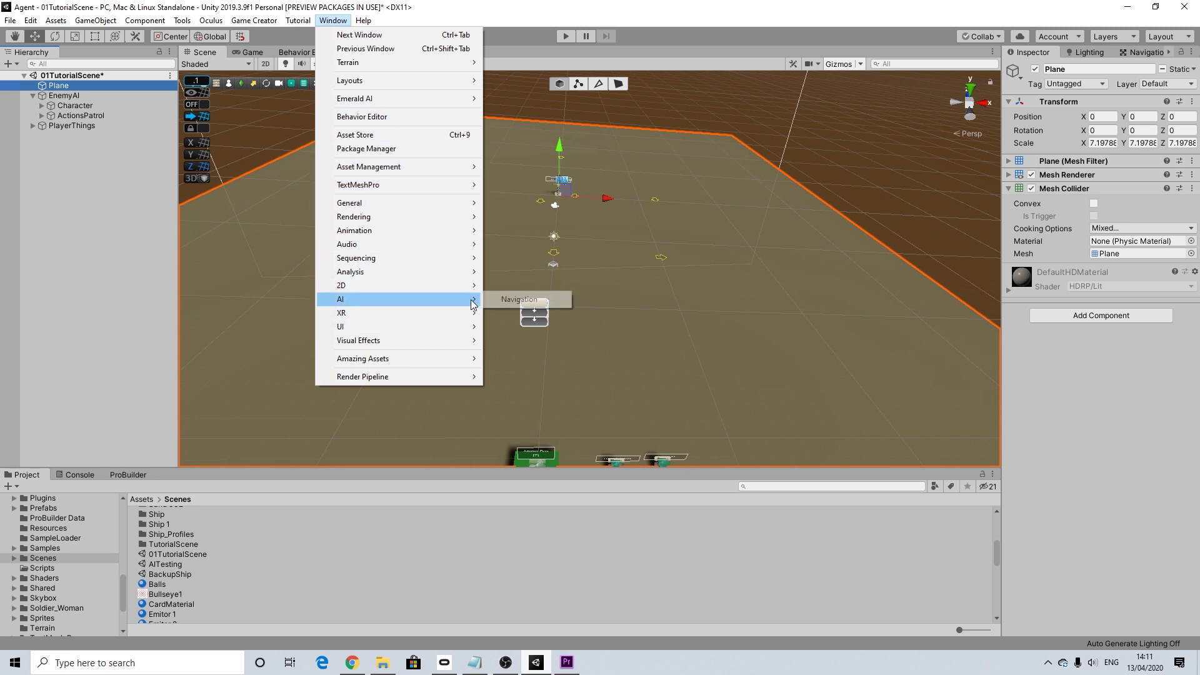
left_click(525, 300)
left_click(1125, 303)
left_click(1152, 300)
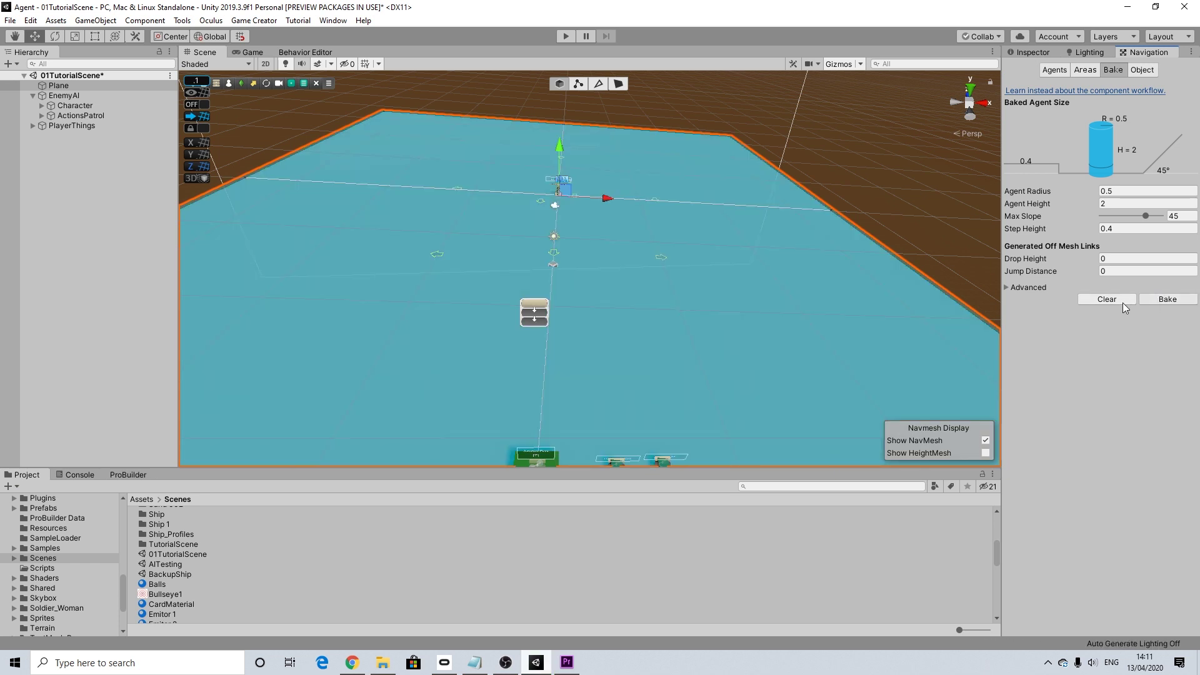
scroll(640, 331, "down", 4)
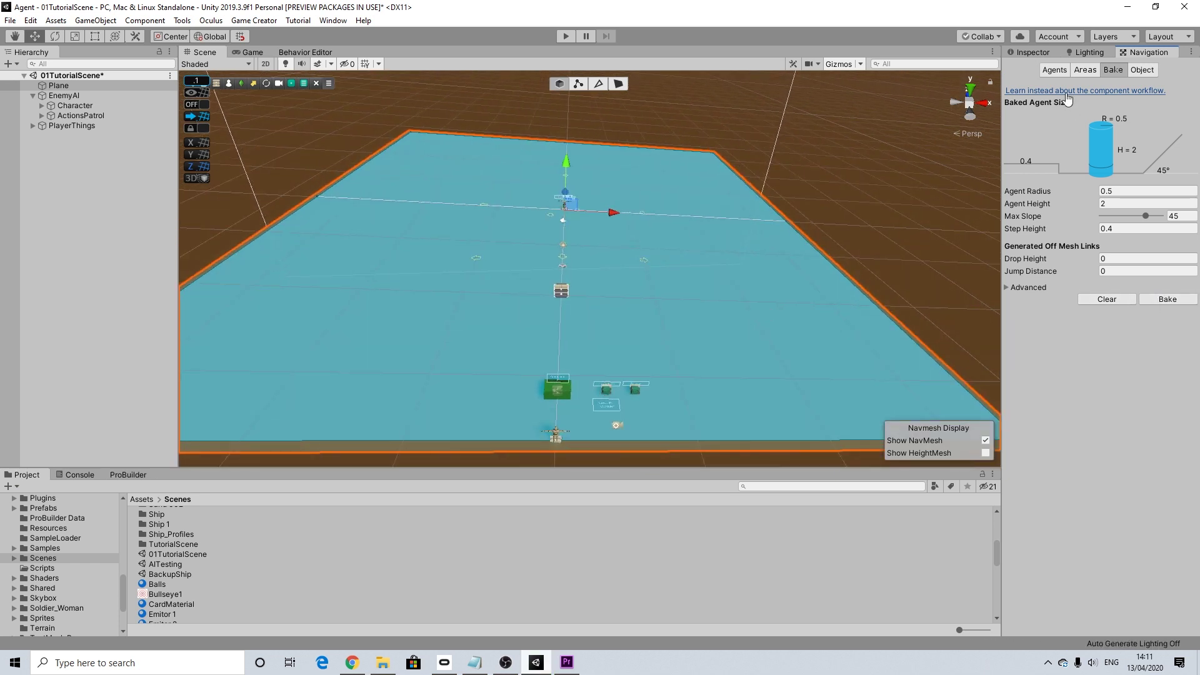
left_click(1039, 52)
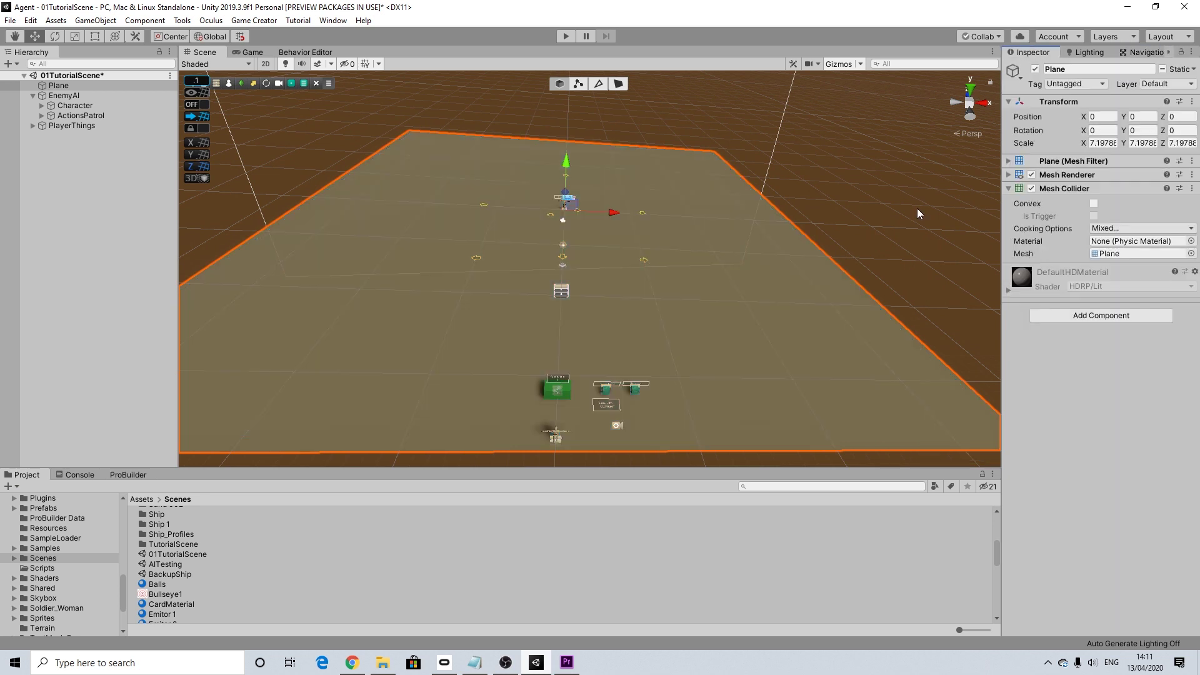
left_click(869, 236)
Add a Character Melee component to EnemyAI's Character and check its weapon, shield and poise settings.
scroll(564, 302, "up", 3)
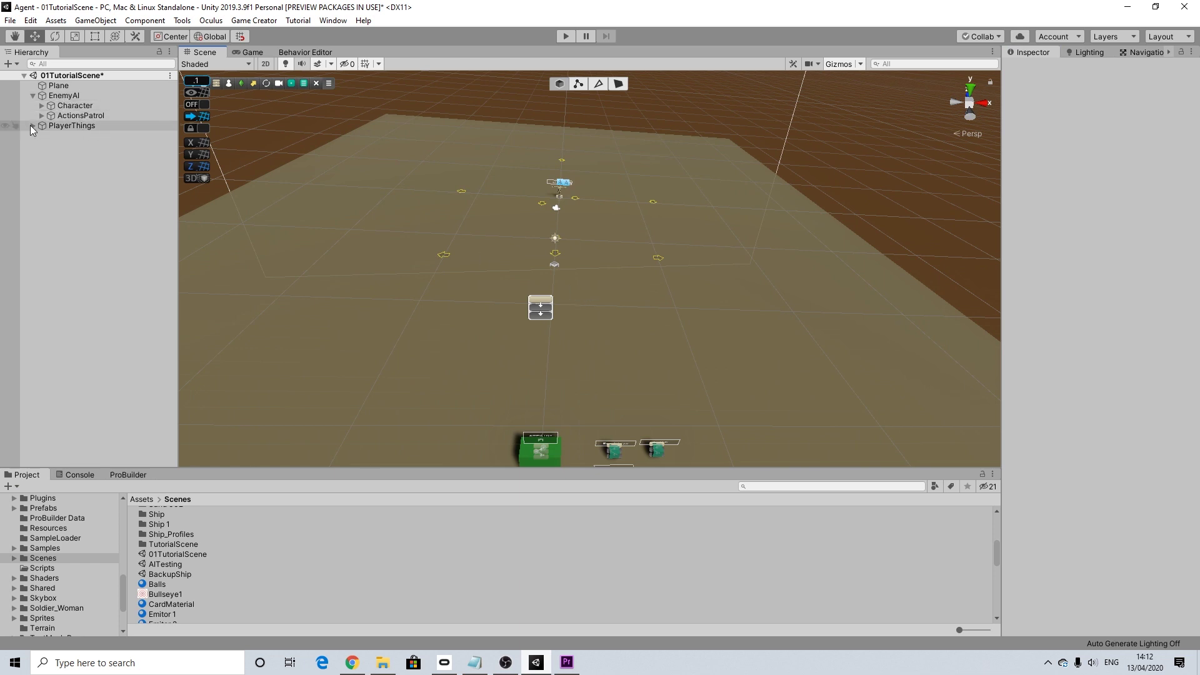
scroll(537, 387, "down", 1)
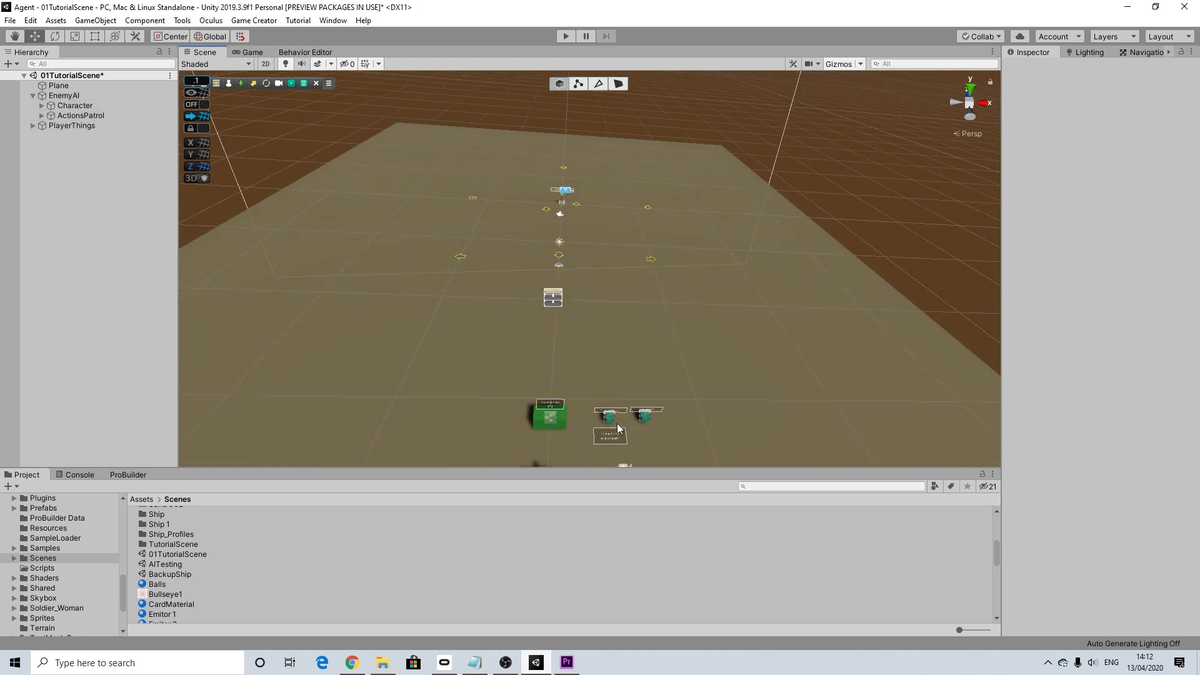
left_click(63, 96)
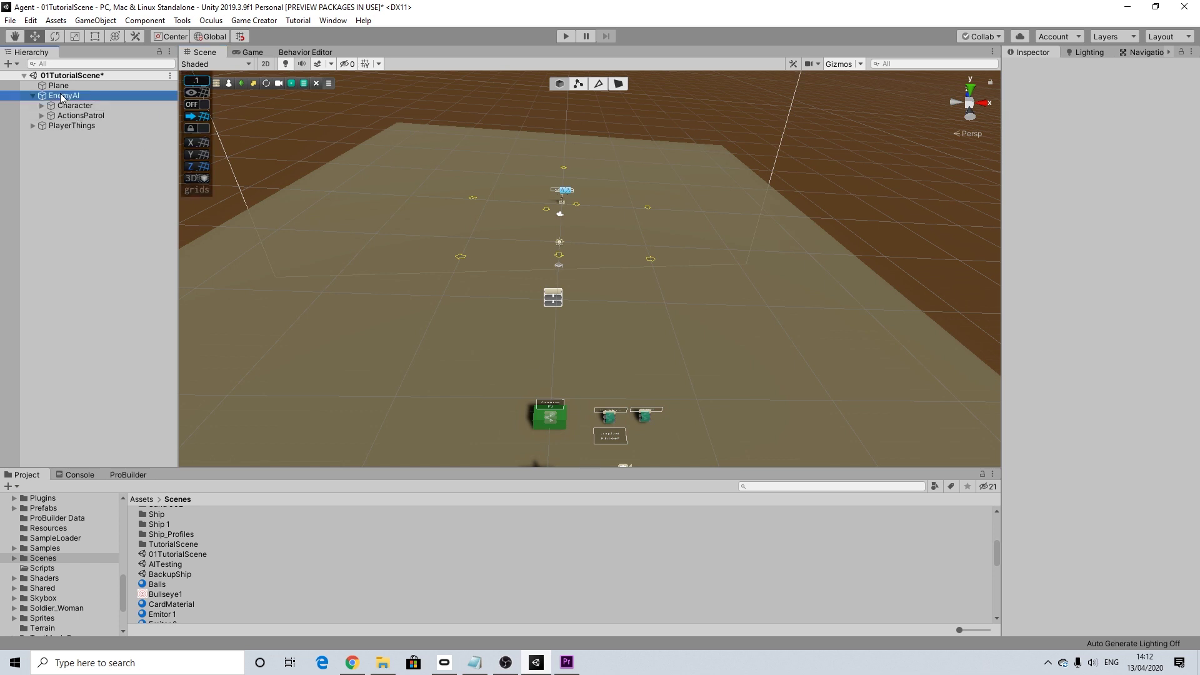
left_click(70, 105)
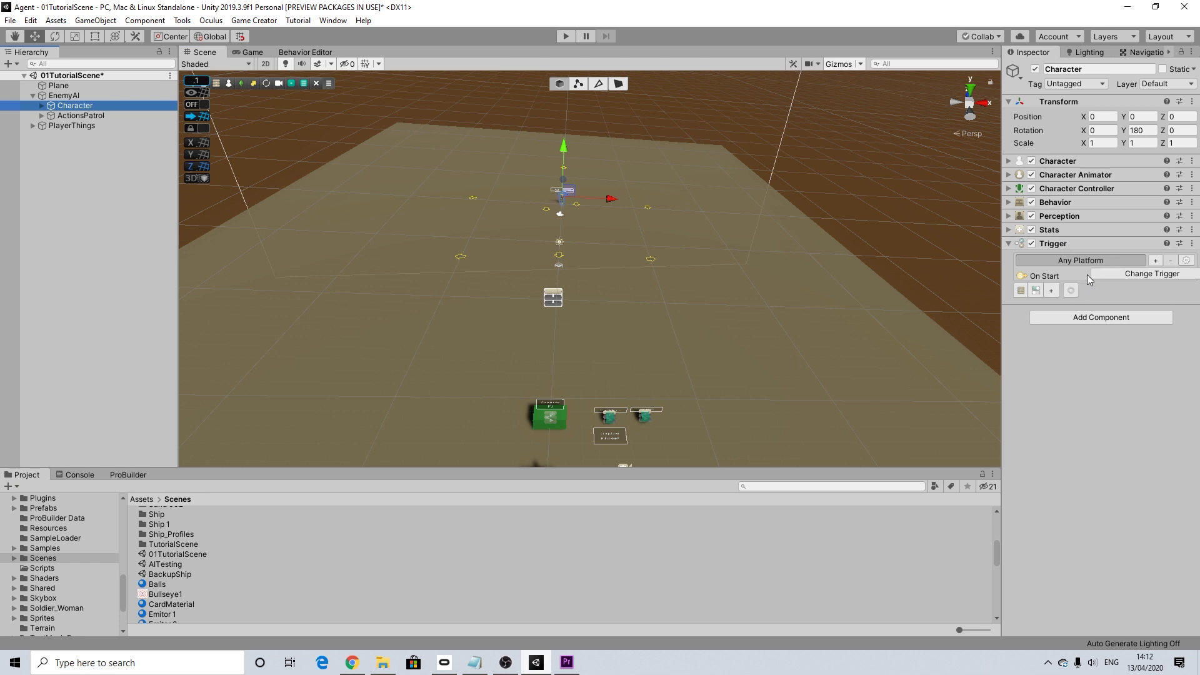
left_click(1093, 318)
type("mel")
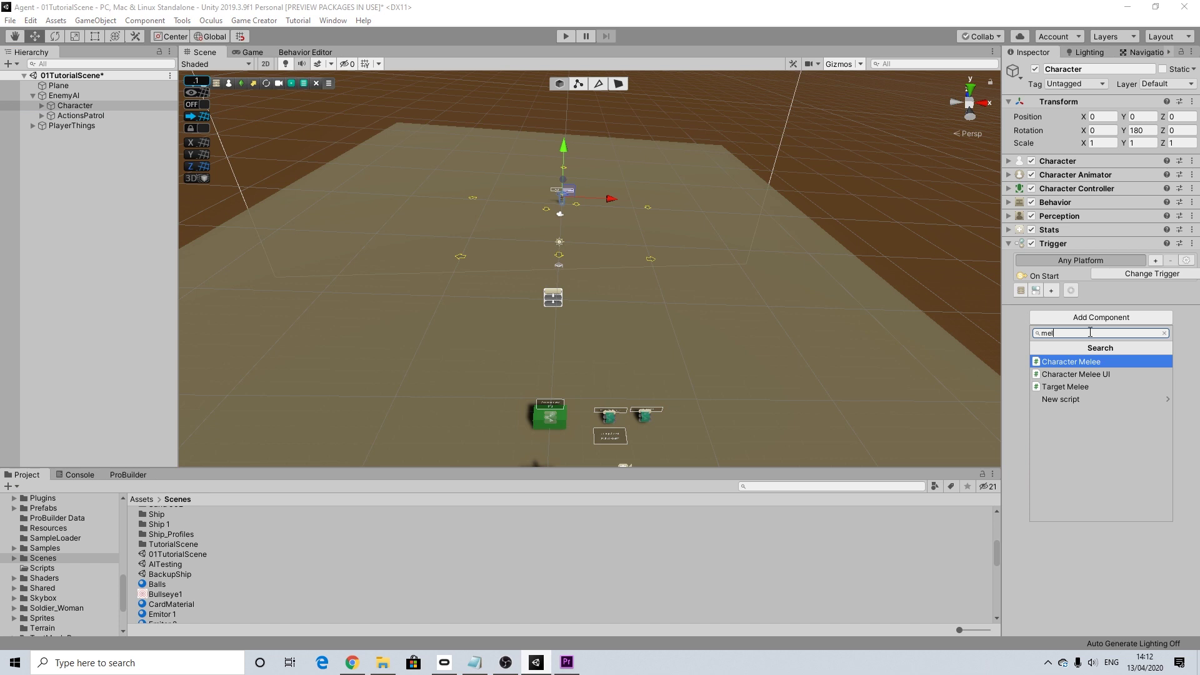
left_click(1076, 363)
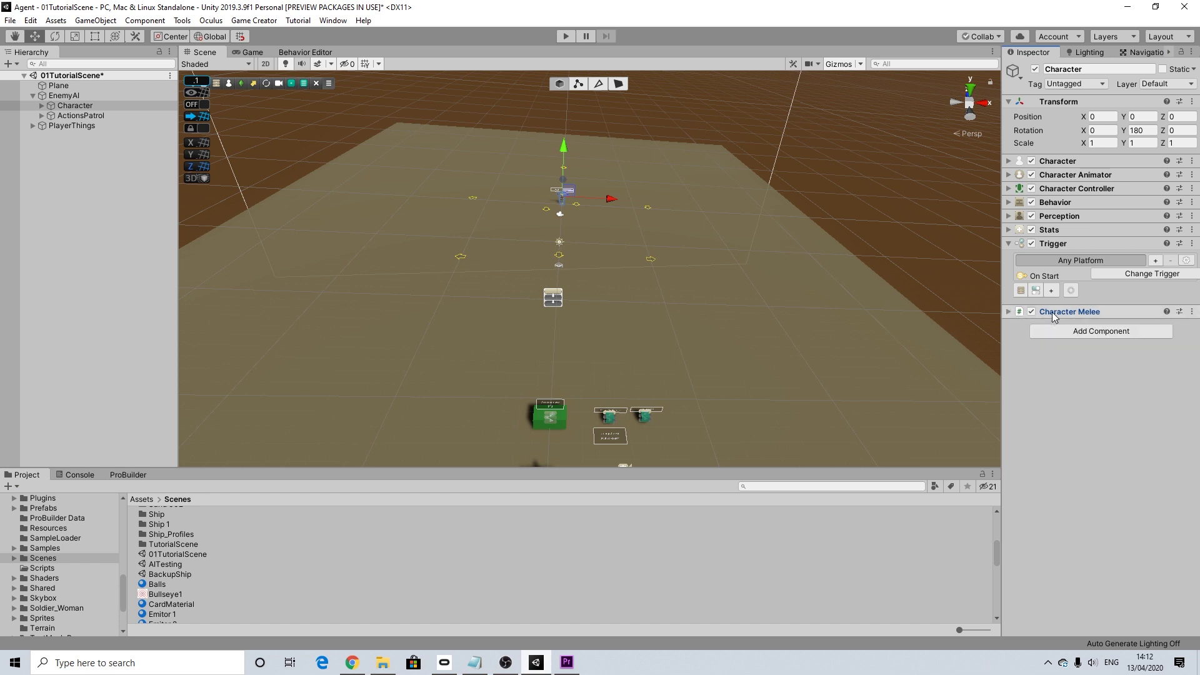
left_click(1008, 312)
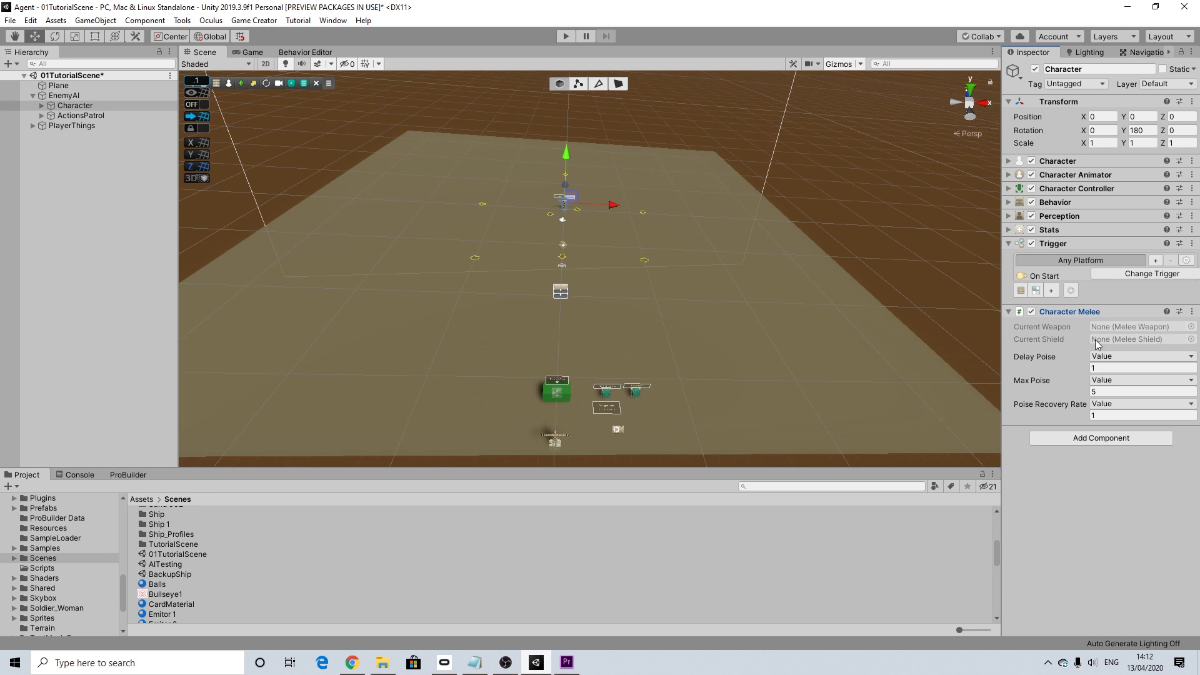
left_click(1008, 313)
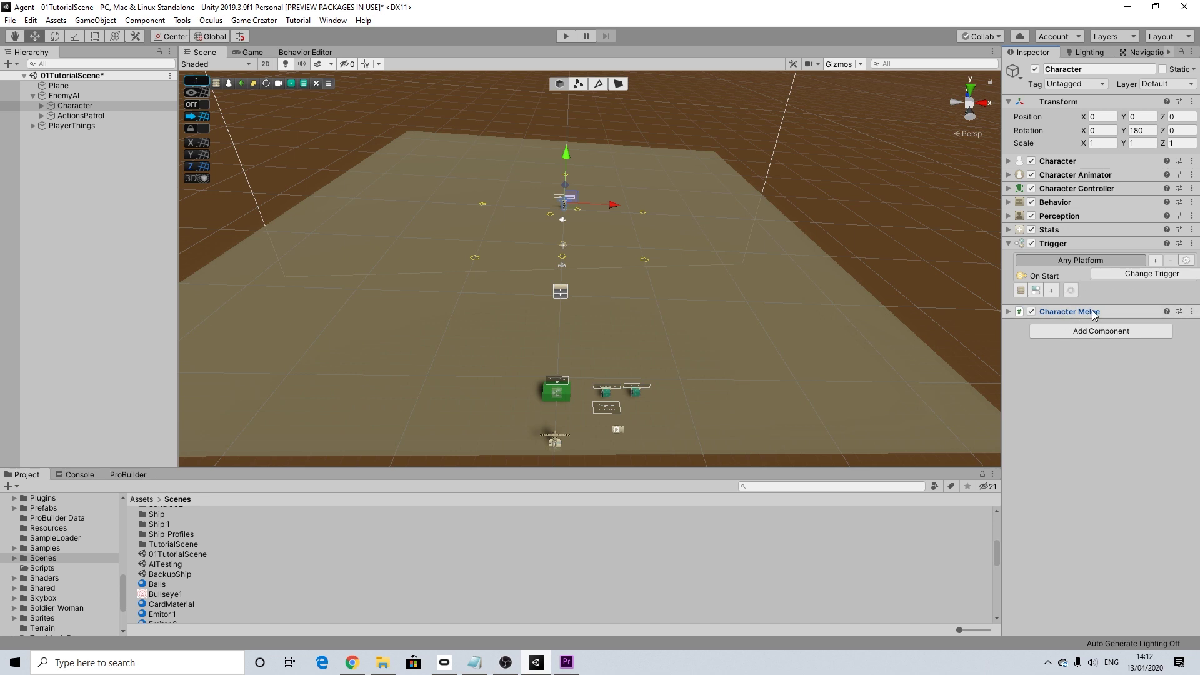
Add a Character Shooter component to EnemyAI's Character.
left_click(1122, 276)
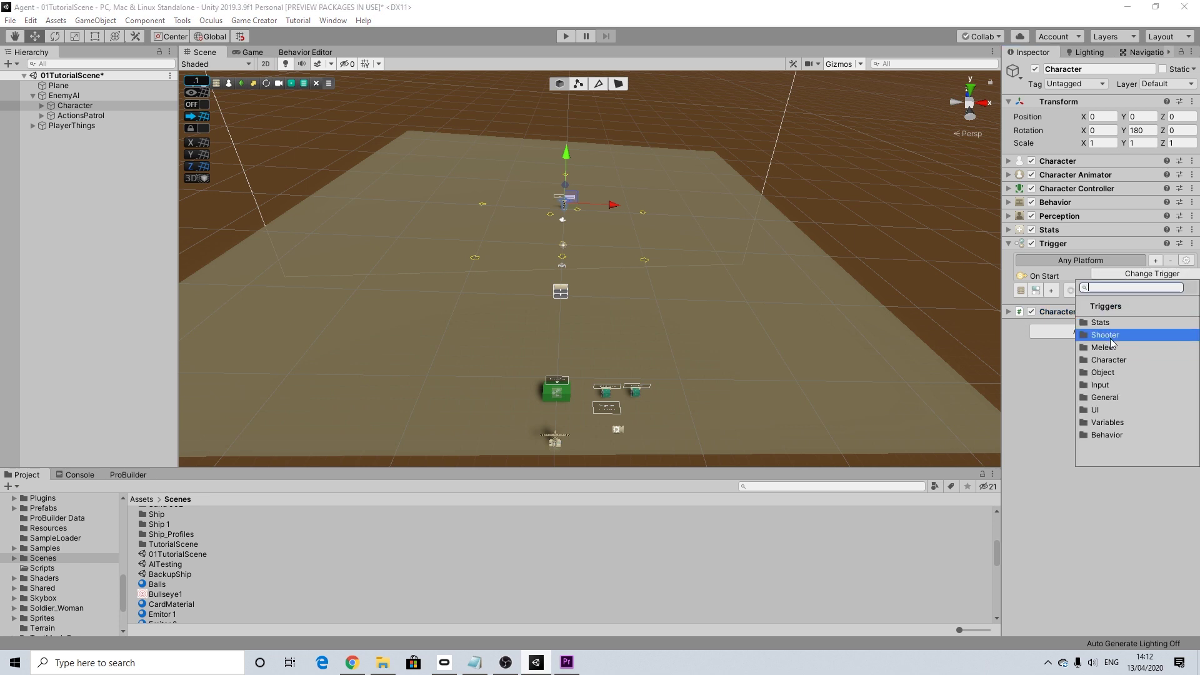
left_click(1063, 338)
left_click(1069, 333)
type("shoo")
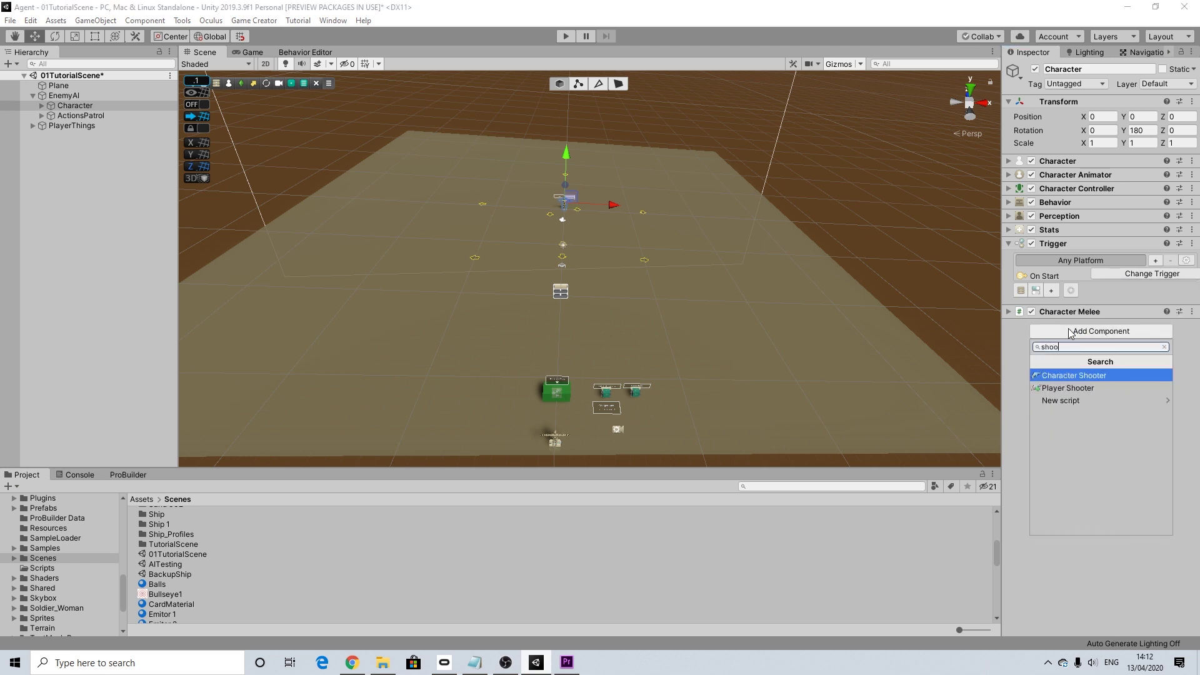
left_click(1064, 375)
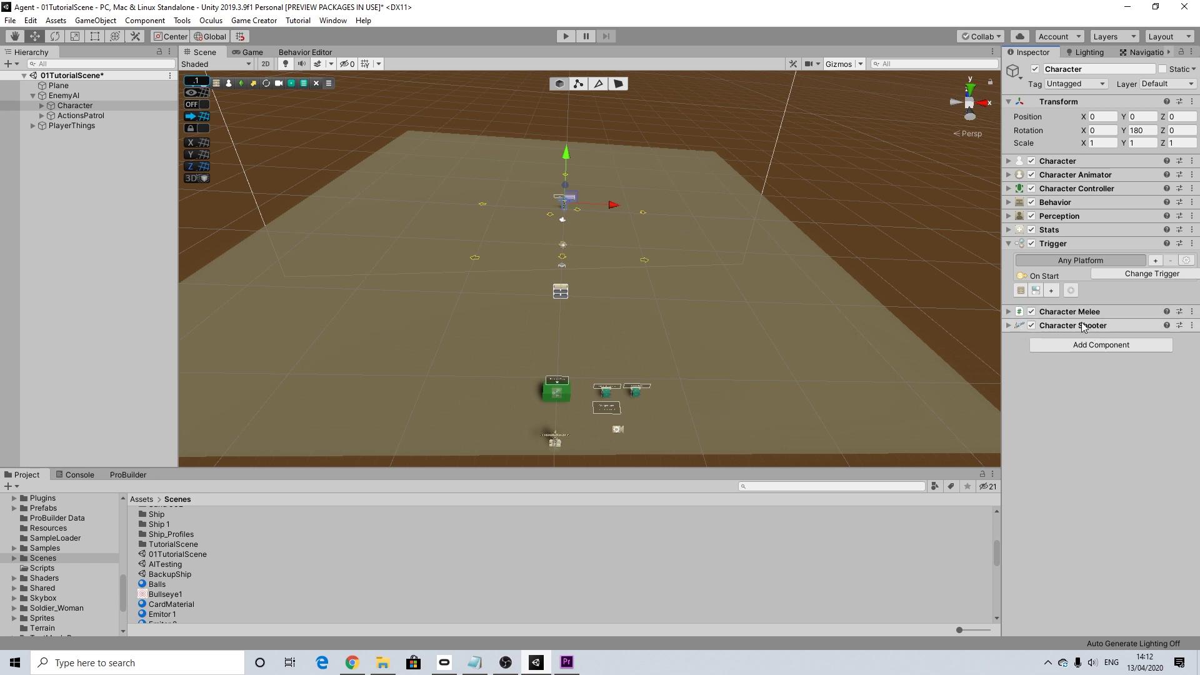
scroll(563, 444, "up", 3)
middle_click_drag(573, 428, 597, 339)
scroll(598, 354, "up", 9)
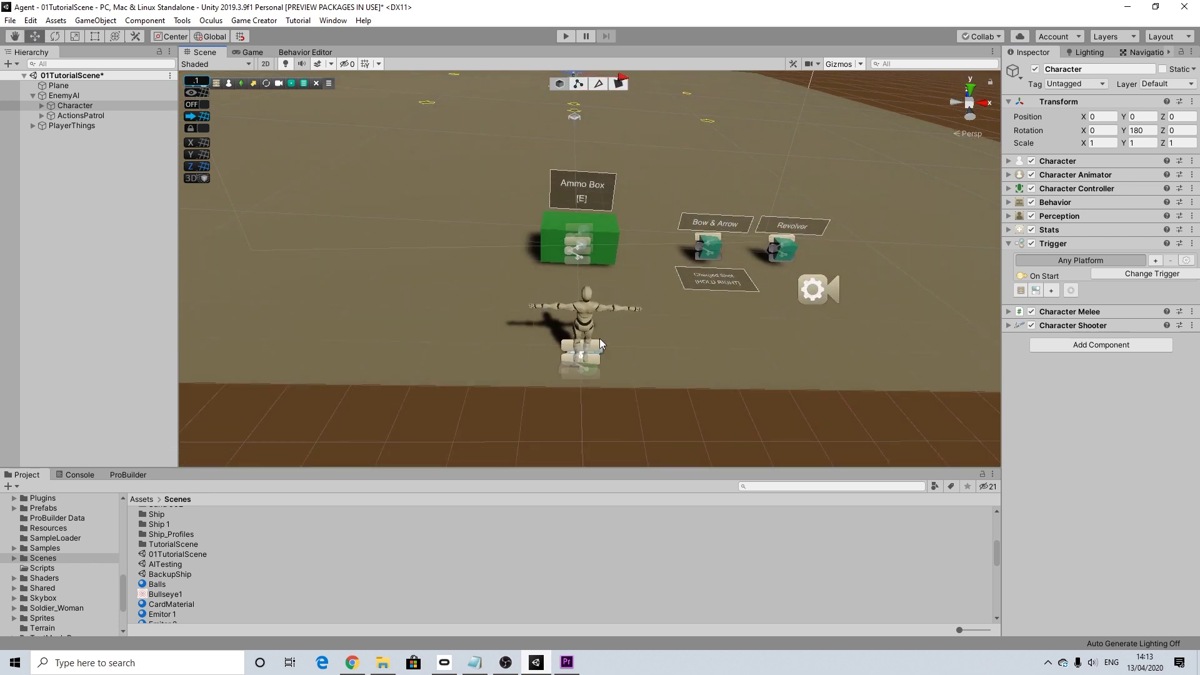
scroll(628, 318, "down", 3)
middle_click_drag(641, 305, 636, 318)
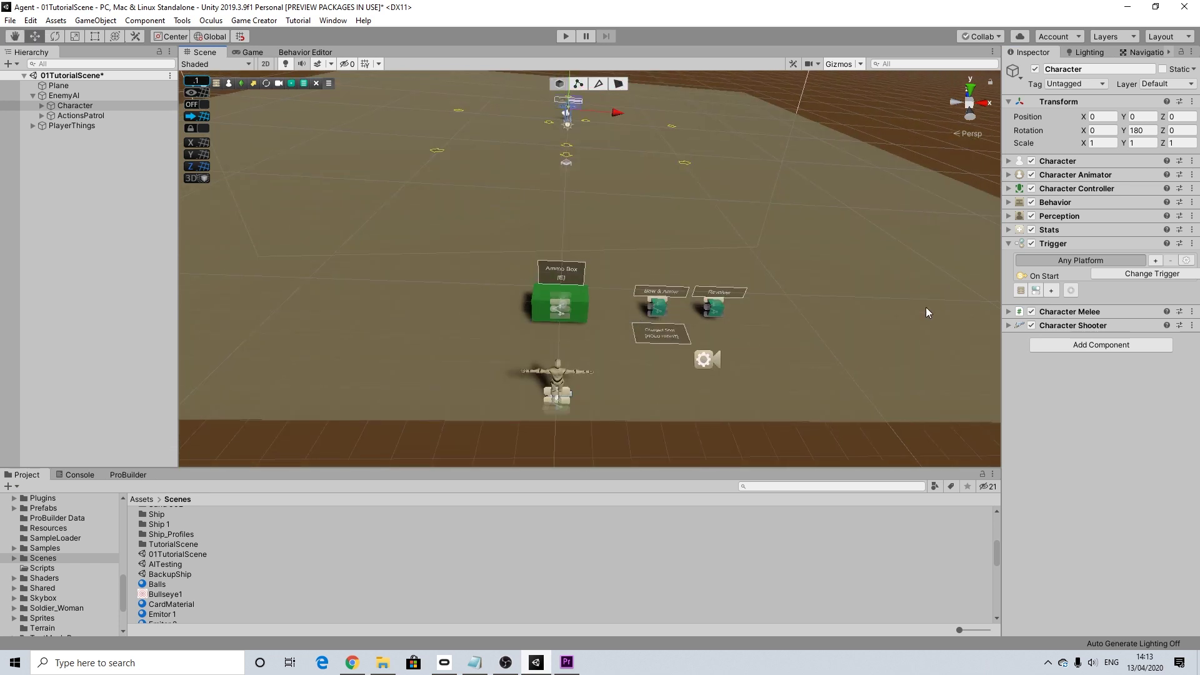
mouse_move(574, 367)
middle_mouse_down()
mouse_move(576, 405)
mouse_move(575, 360)
mouse_move(575, 377)
middle_mouse_up()
scroll(579, 354, "down", 3)
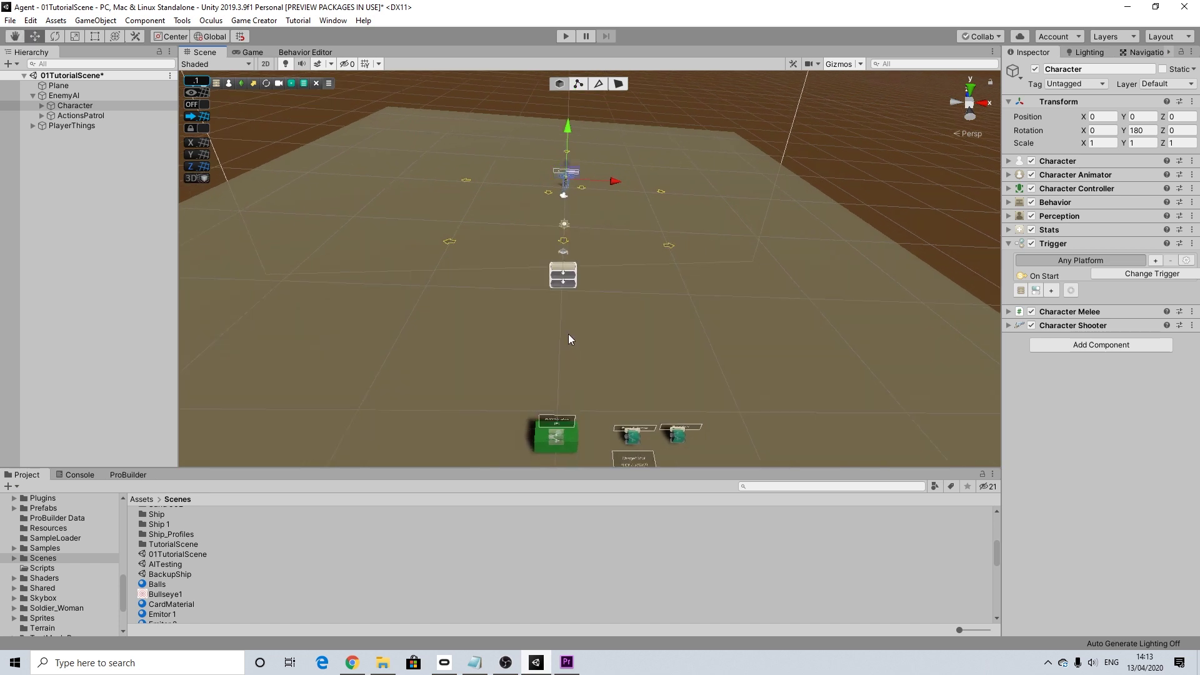
Change the Character's trigger to the Shooter event On Receive Shot.
left_click(1137, 279)
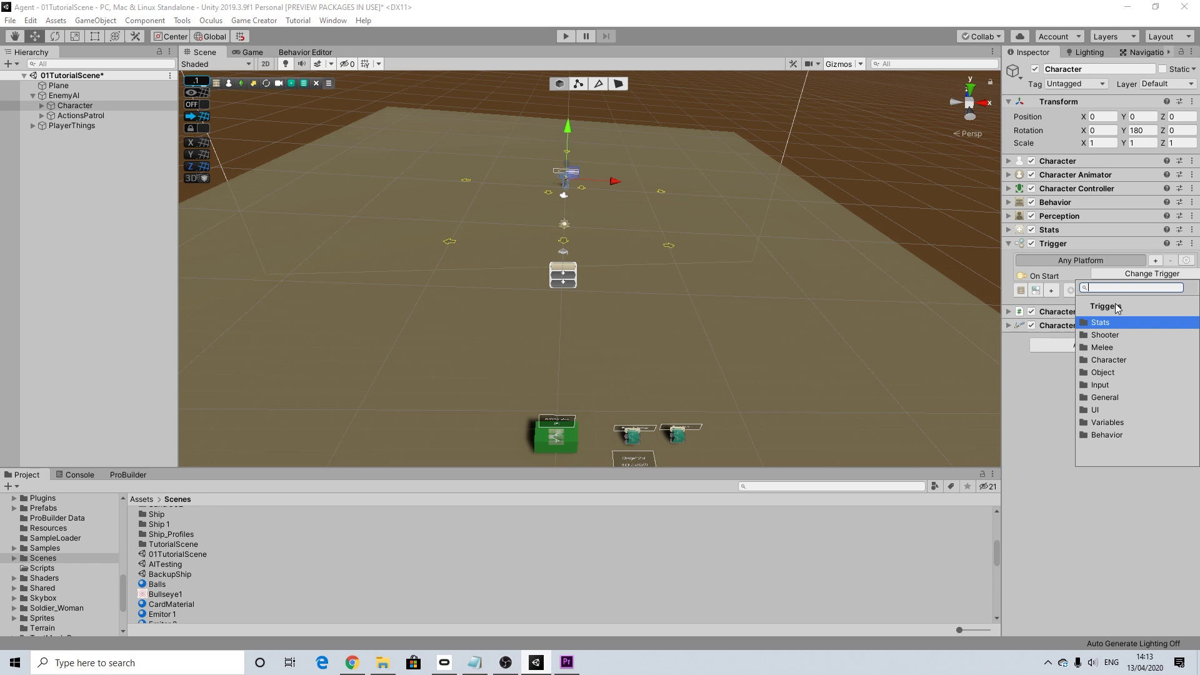
left_click(1098, 347)
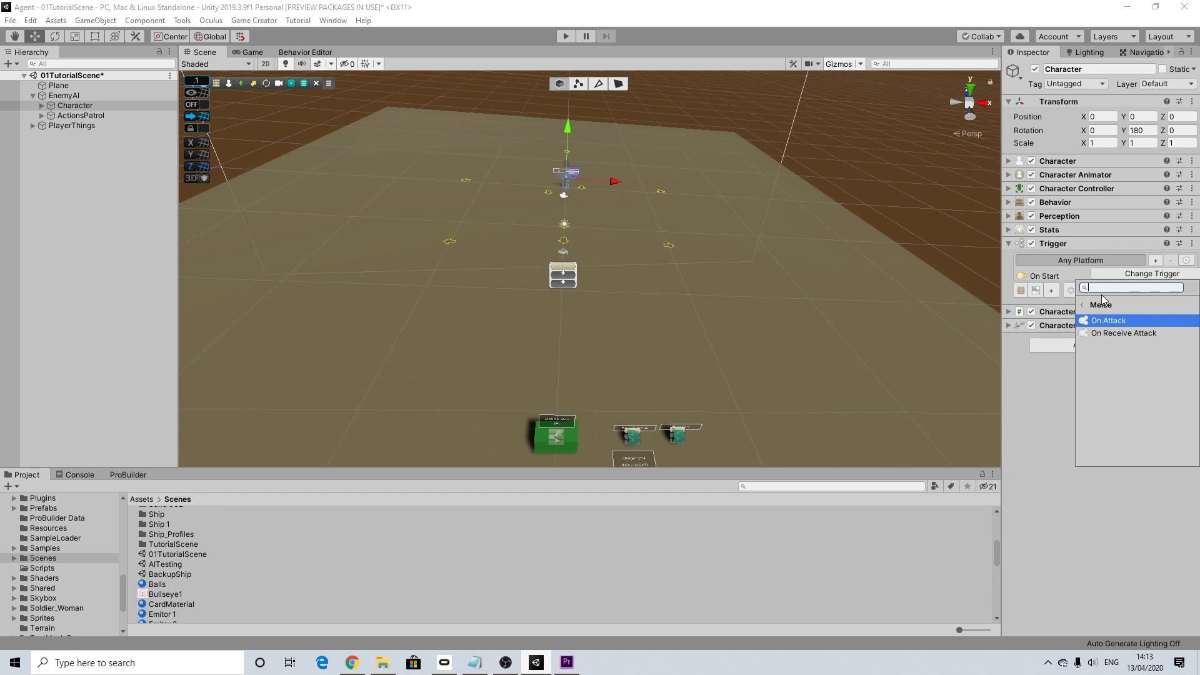
left_click(1086, 306)
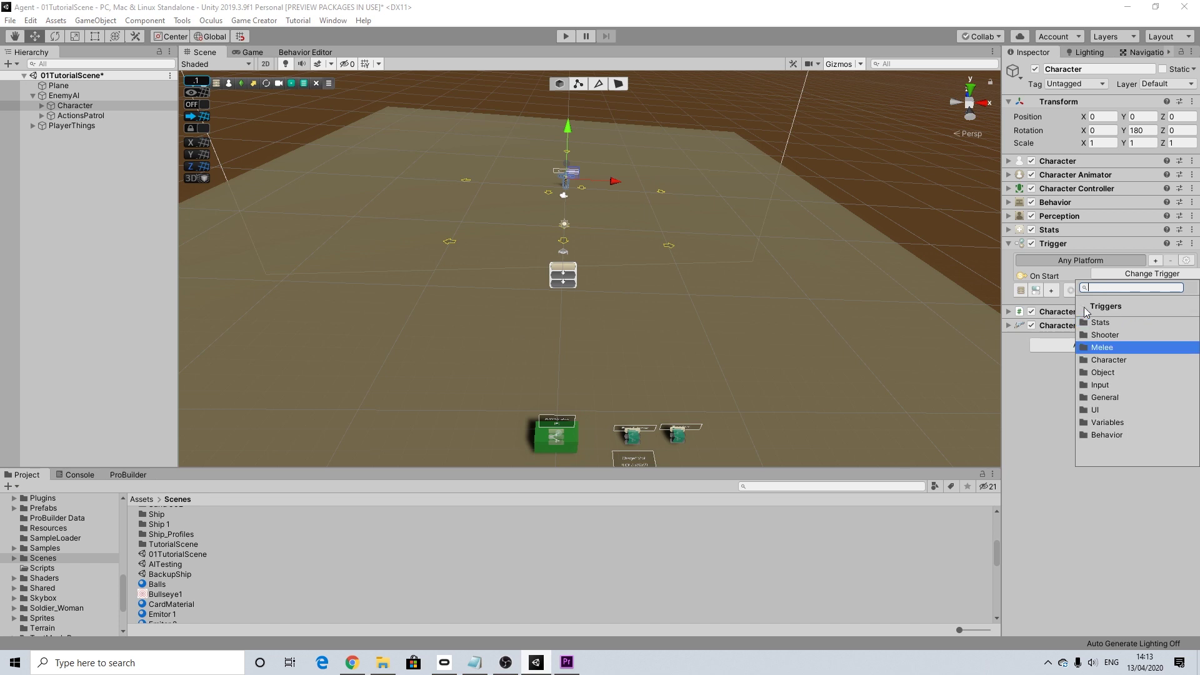
left_click(1105, 335)
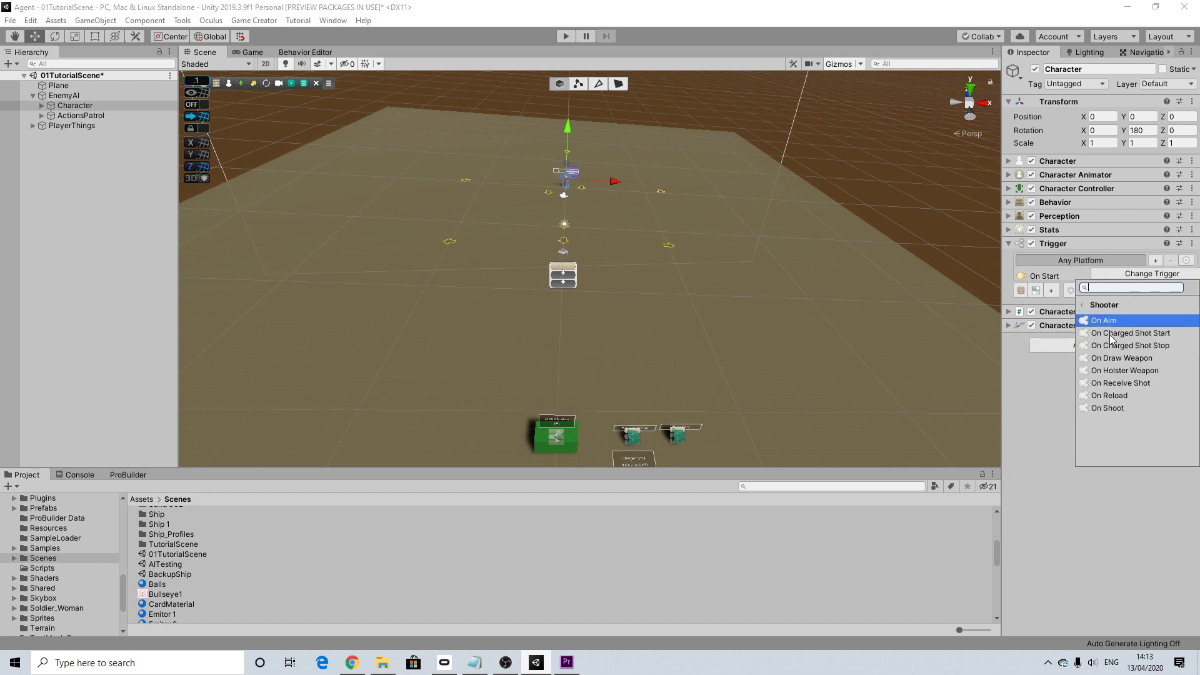
left_click(1125, 383)
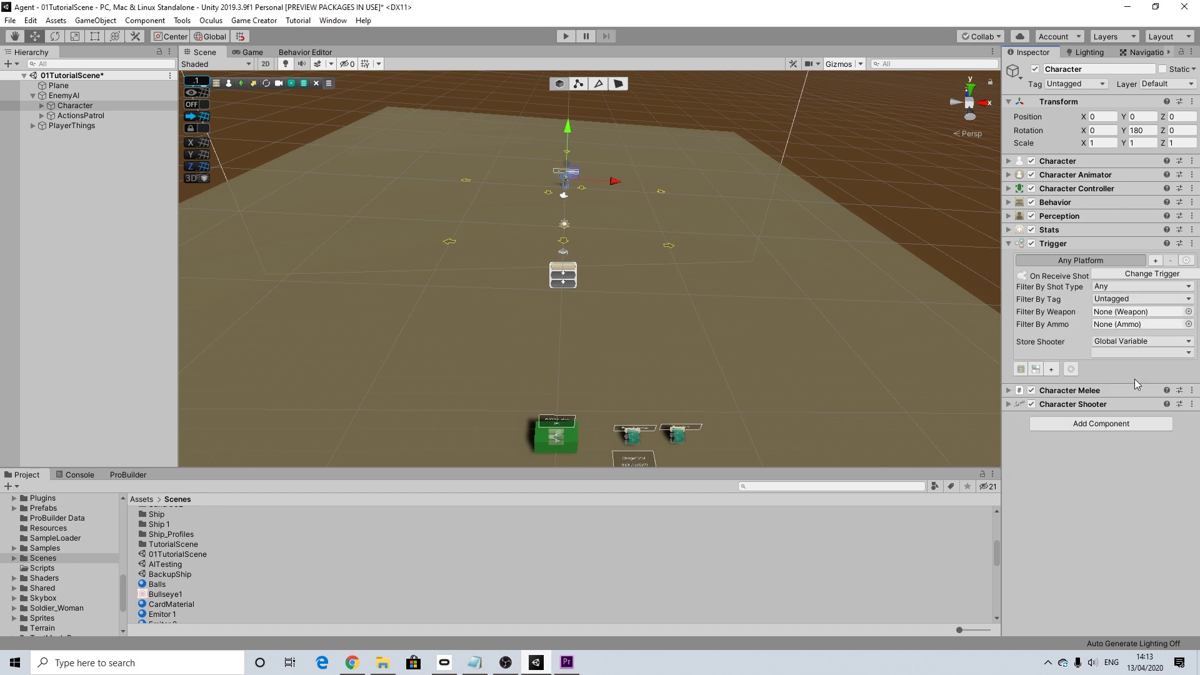
scroll(579, 169, "up", 8)
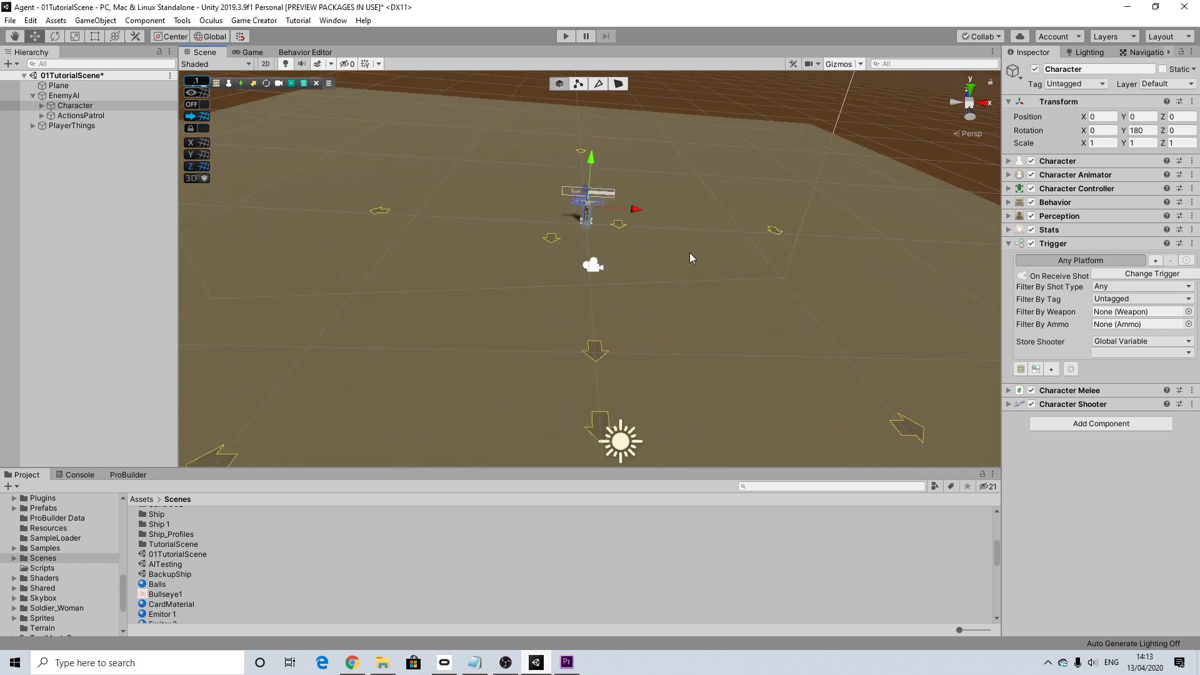
left_click(1119, 276)
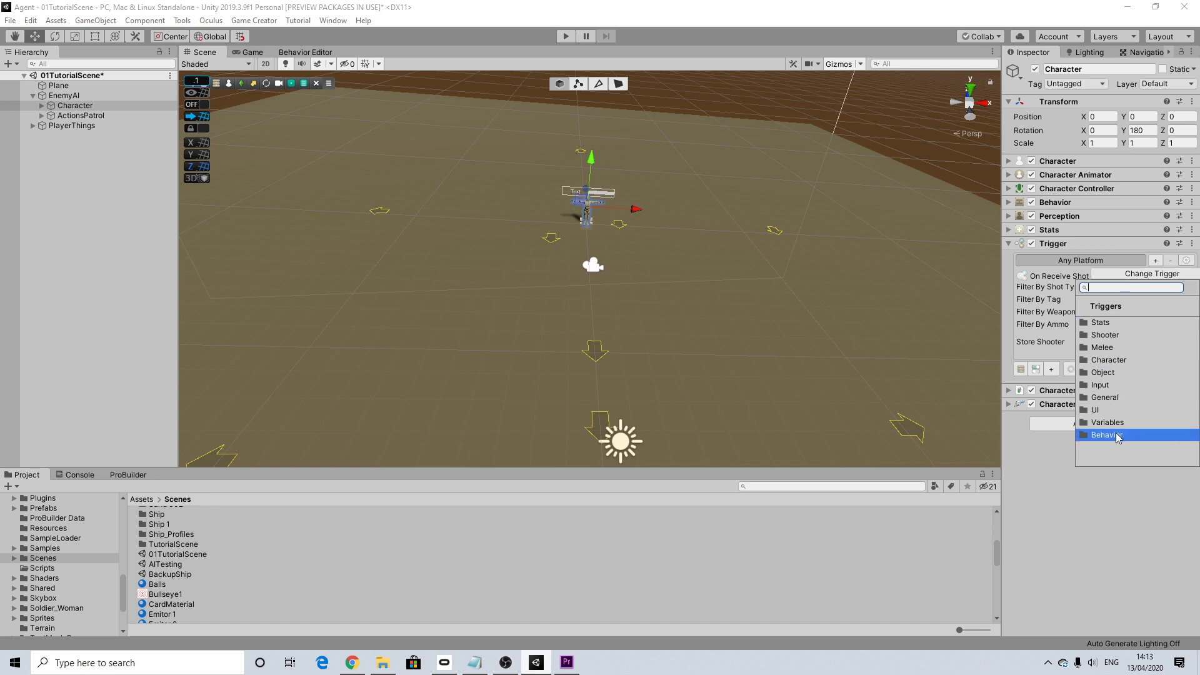
left_click(1107, 349)
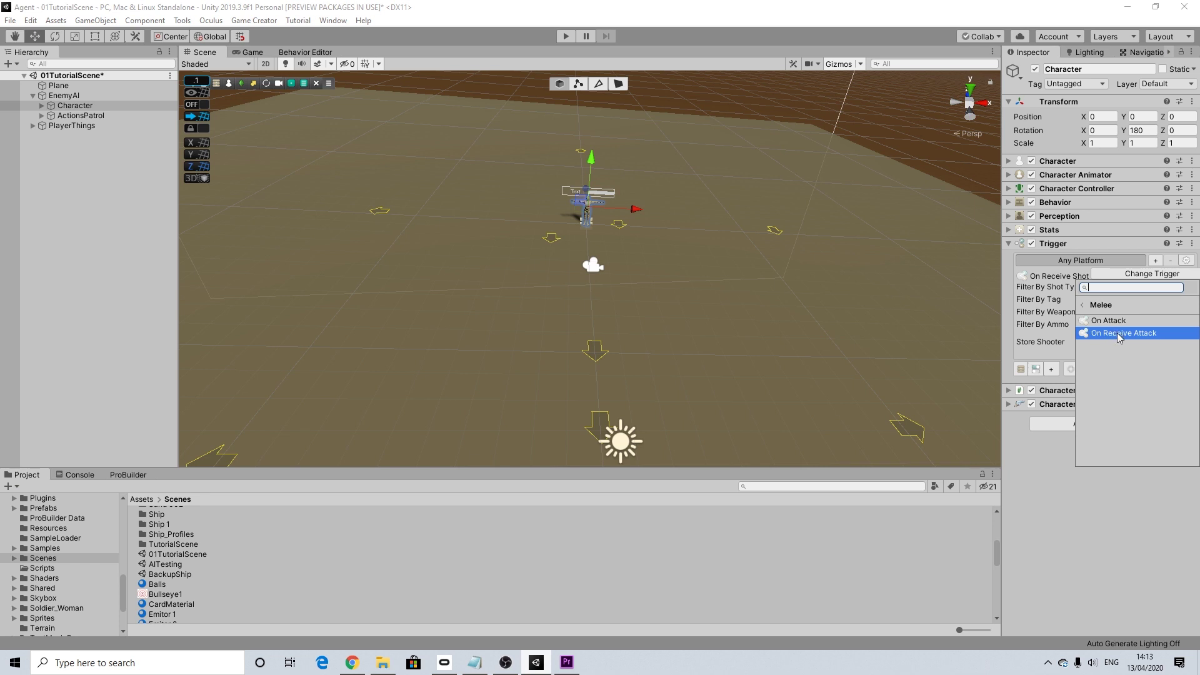
left_click(1094, 501)
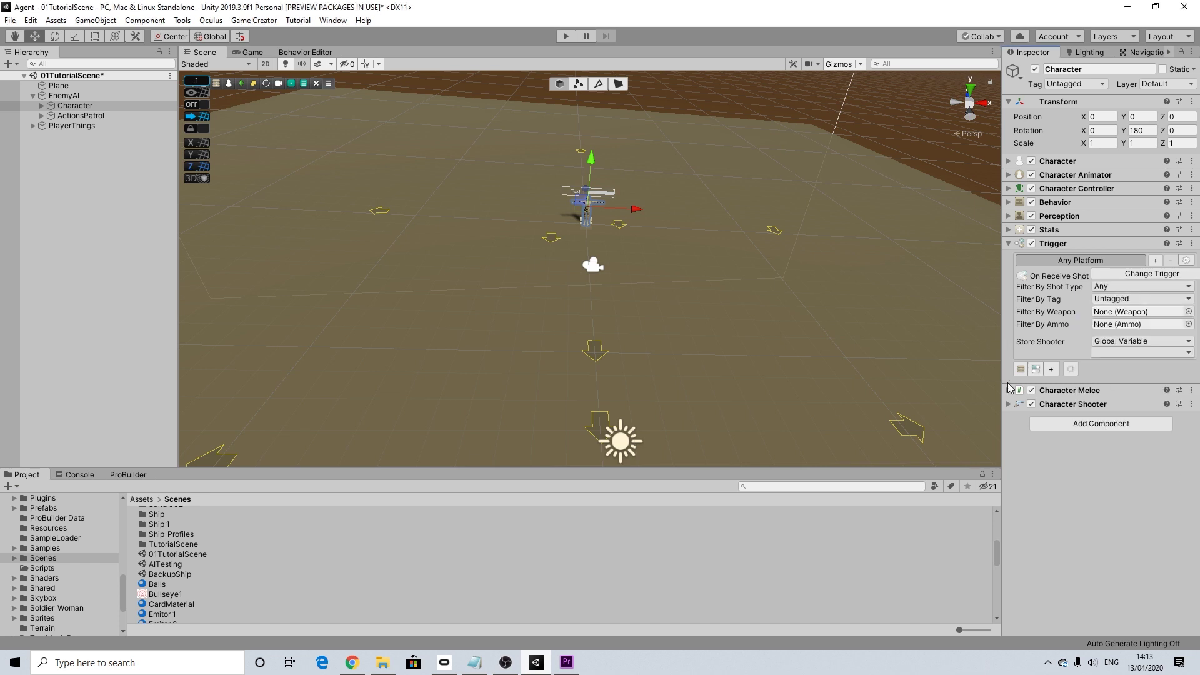
scroll(710, 361, "down", 3)
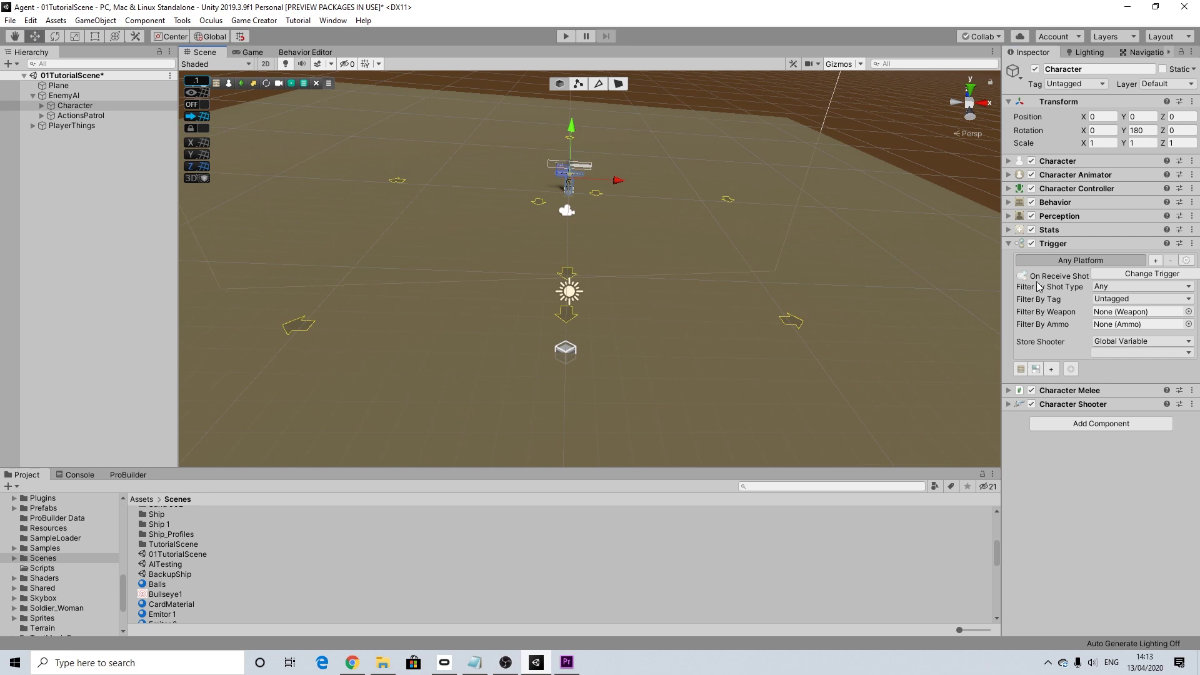
Create a Conditions object for the Character's trigger and add a clause to it.
left_click(1036, 369)
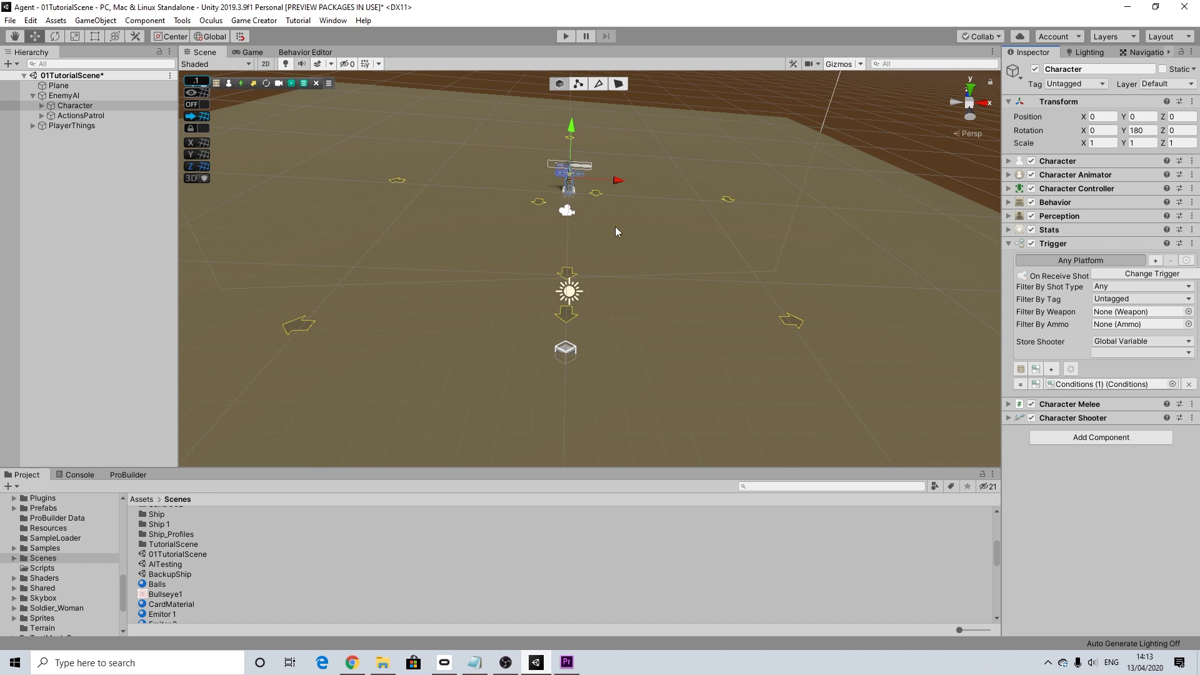
left_click(1088, 387)
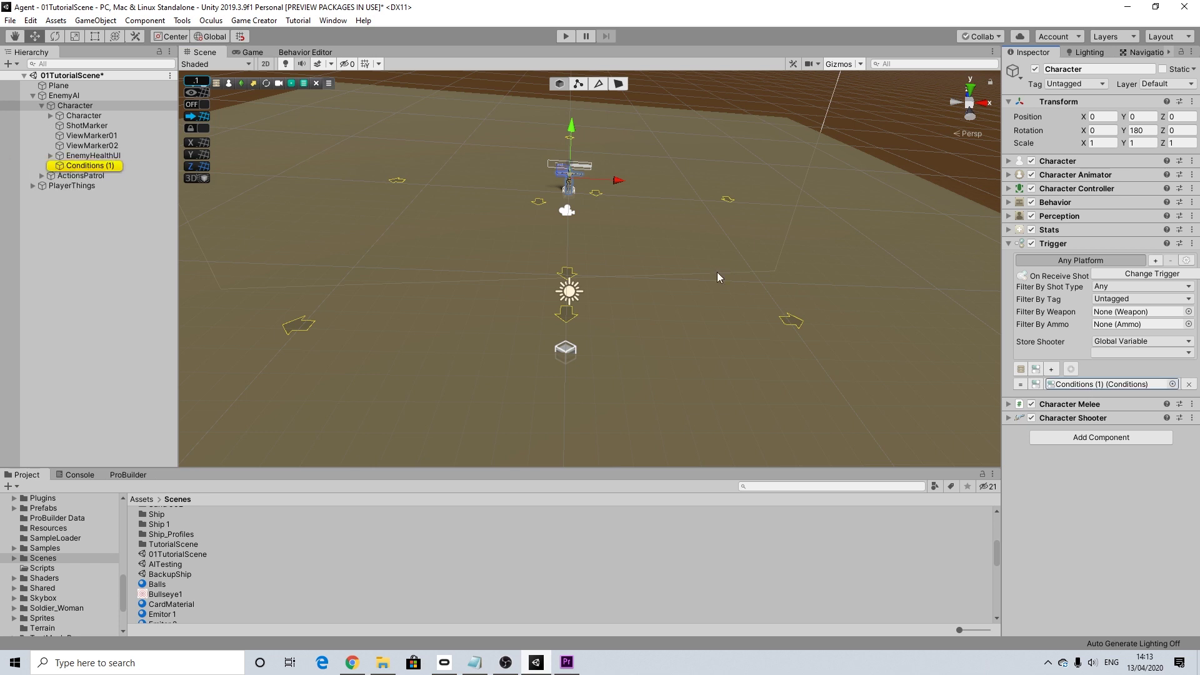
left_click(96, 165)
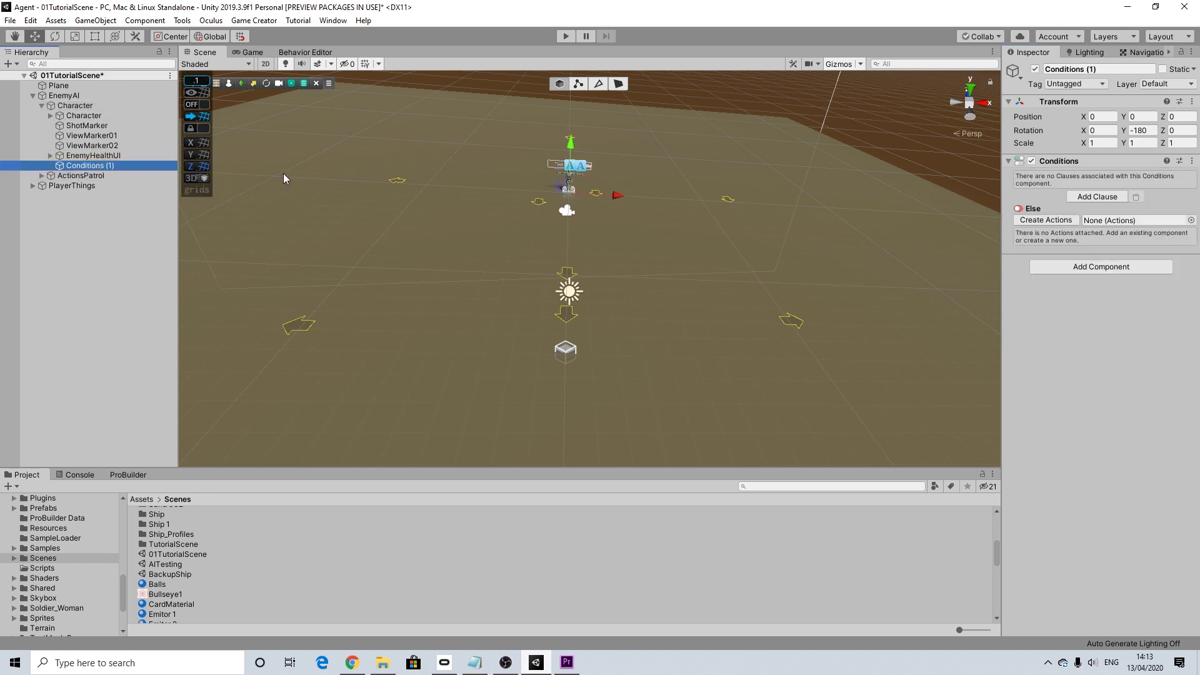
left_click(1088, 198)
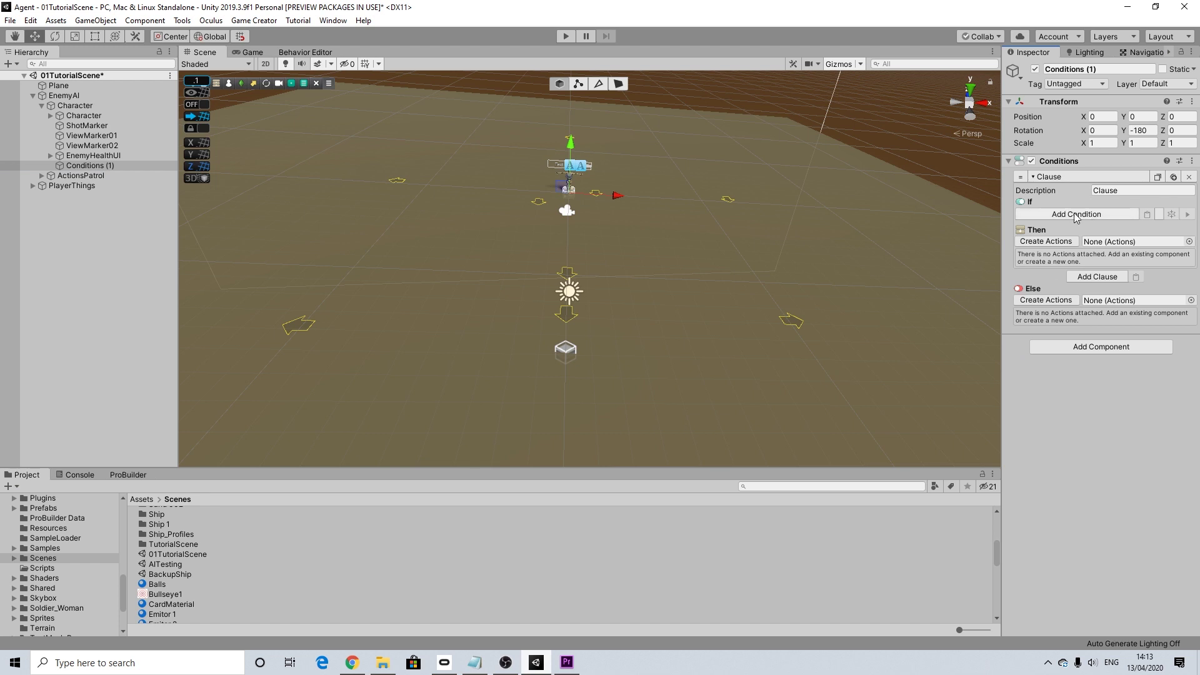
Add an Attribute Value condition to the clause, targeting EnemyAI's Character game object and its health attribute.
left_click(1076, 214)
type("a")
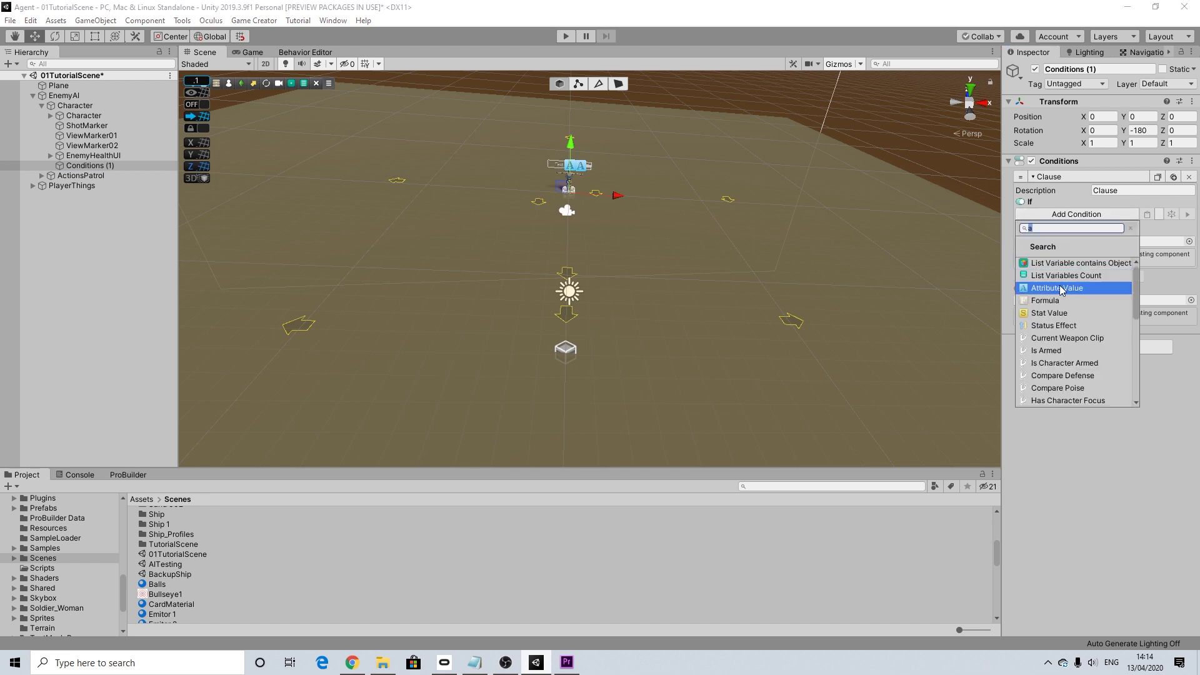
left_click(1056, 288)
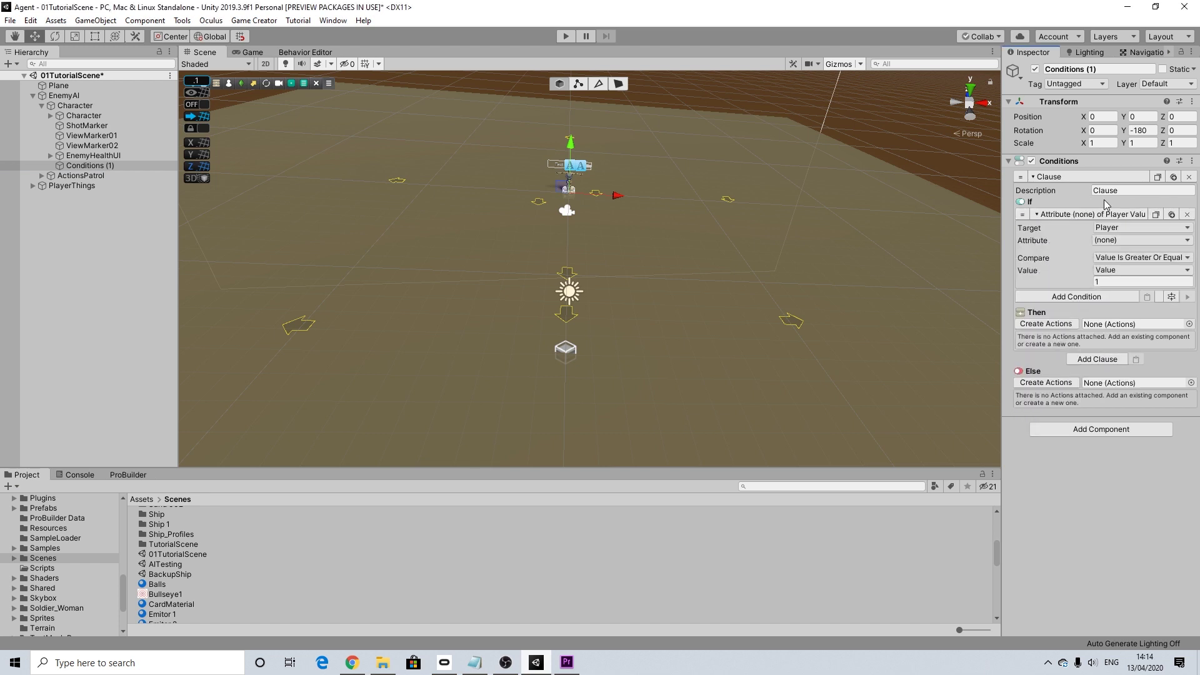
left_click(1116, 229)
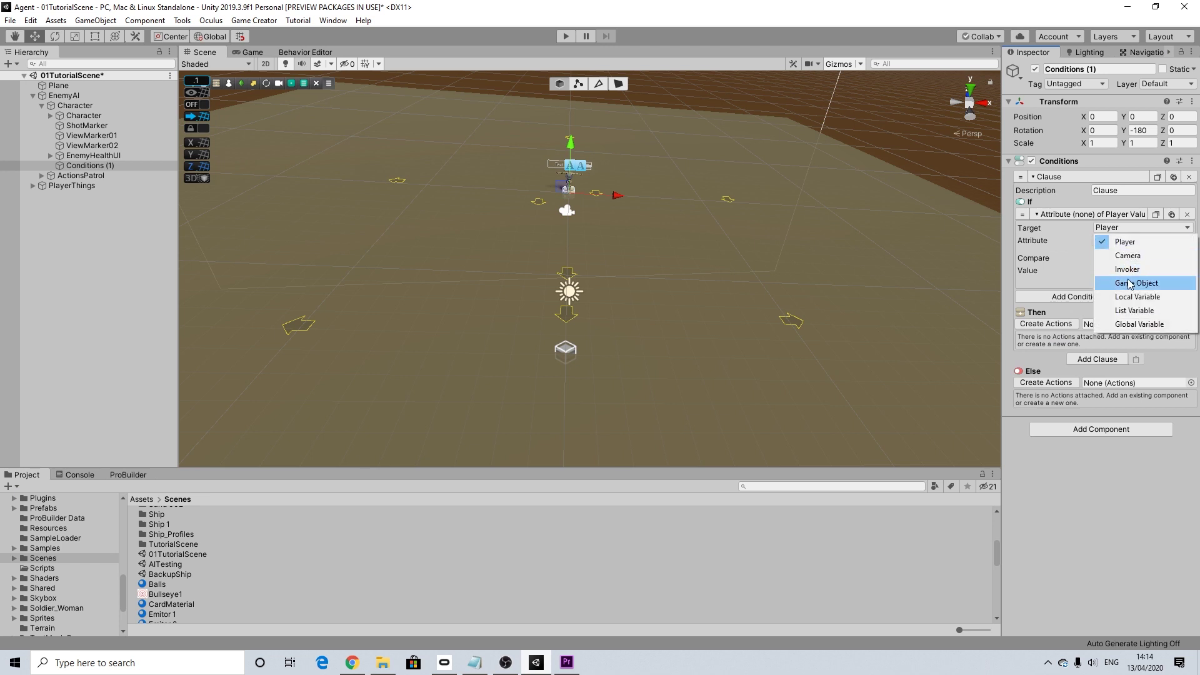
left_click(1129, 283)
left_click(91, 117)
mouse_move(90, 117)
left_mouse_down()
mouse_move(1024, 190)
mouse_move(1115, 241)
left_mouse_up()
left_click(1106, 253)
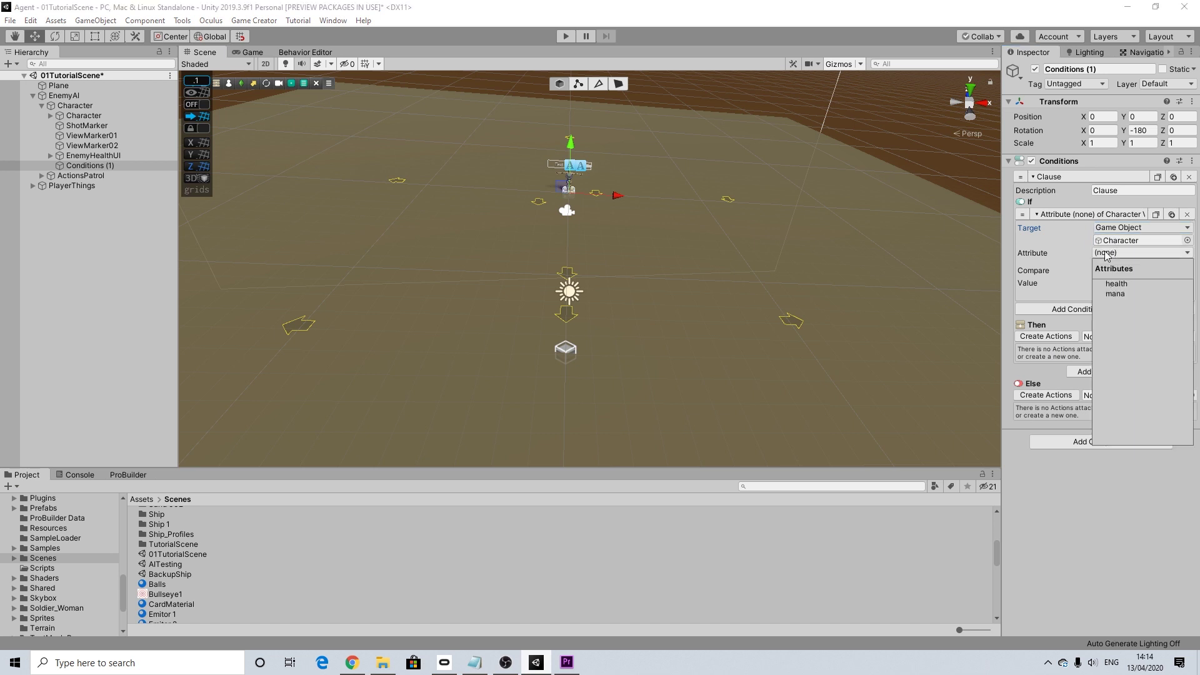
left_click(1116, 284)
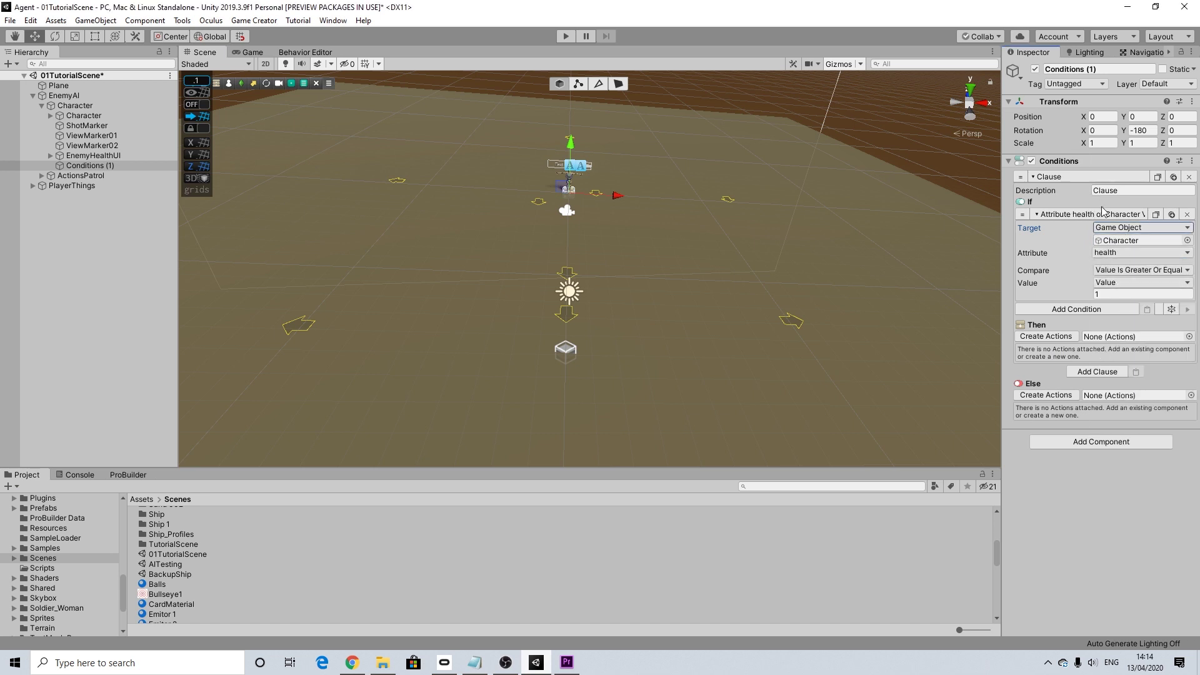
Set the health condition to compare as Value Is Less Or Equal with a value of 0.
left_click(1117, 269)
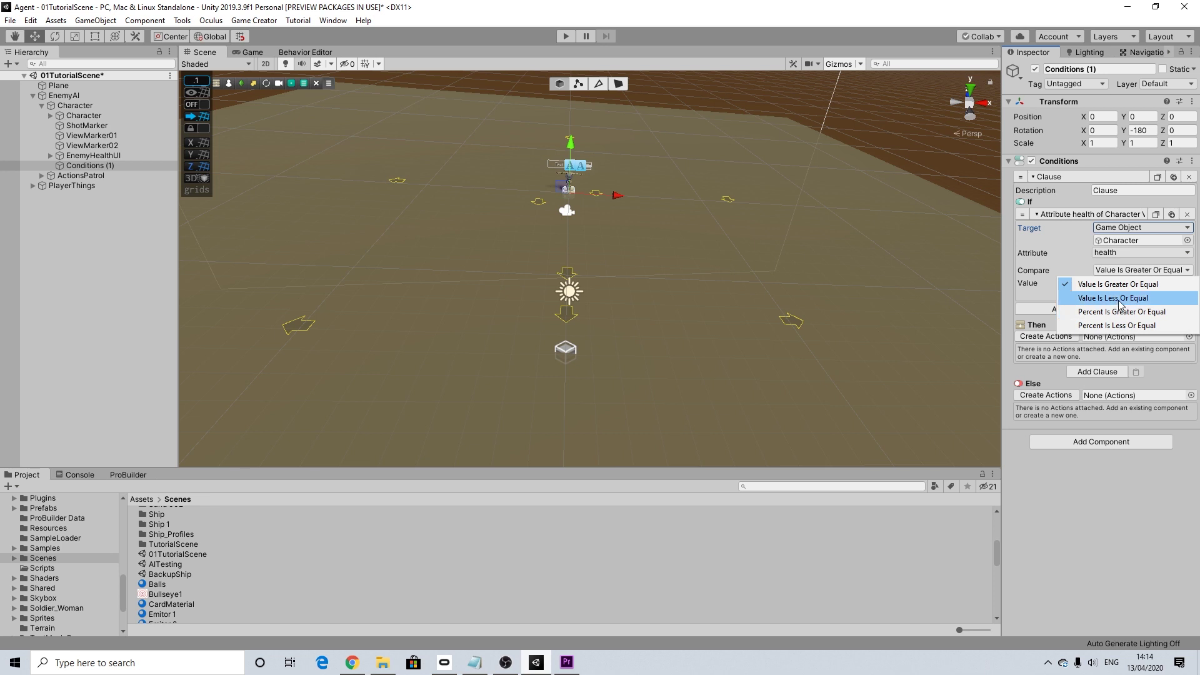
left_click(1119, 299)
left_click(1098, 295)
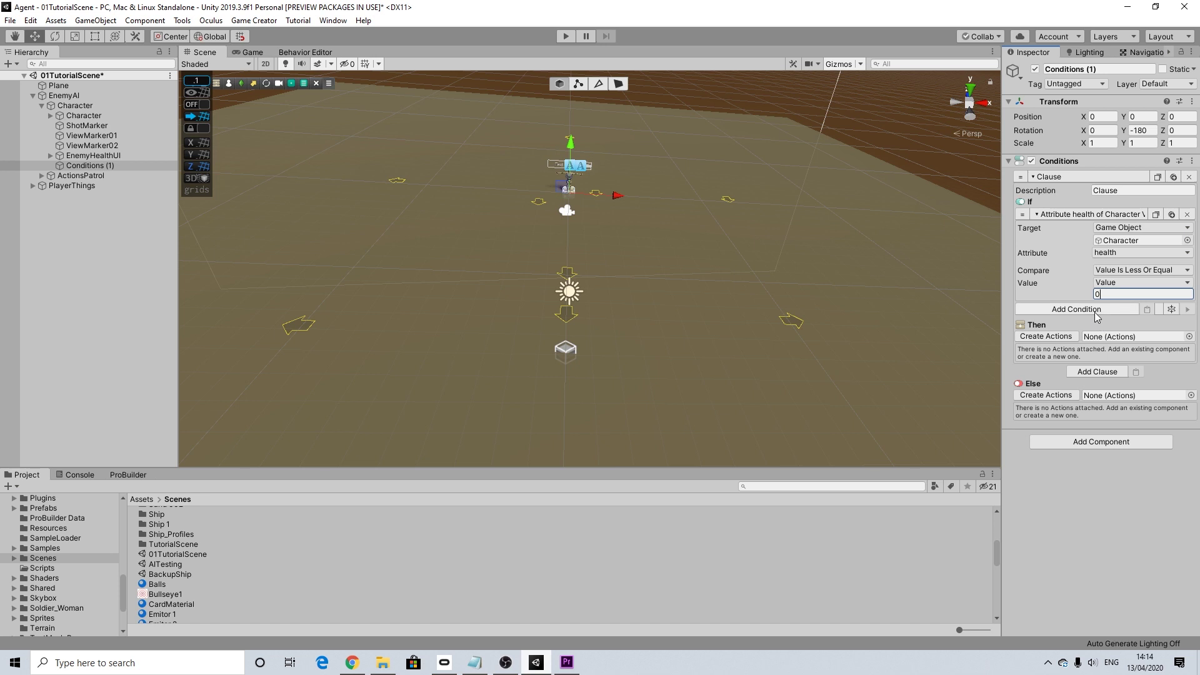
Create Actions for the clause's Then branch and add a Character Ragdoll action.
left_click(1063, 336)
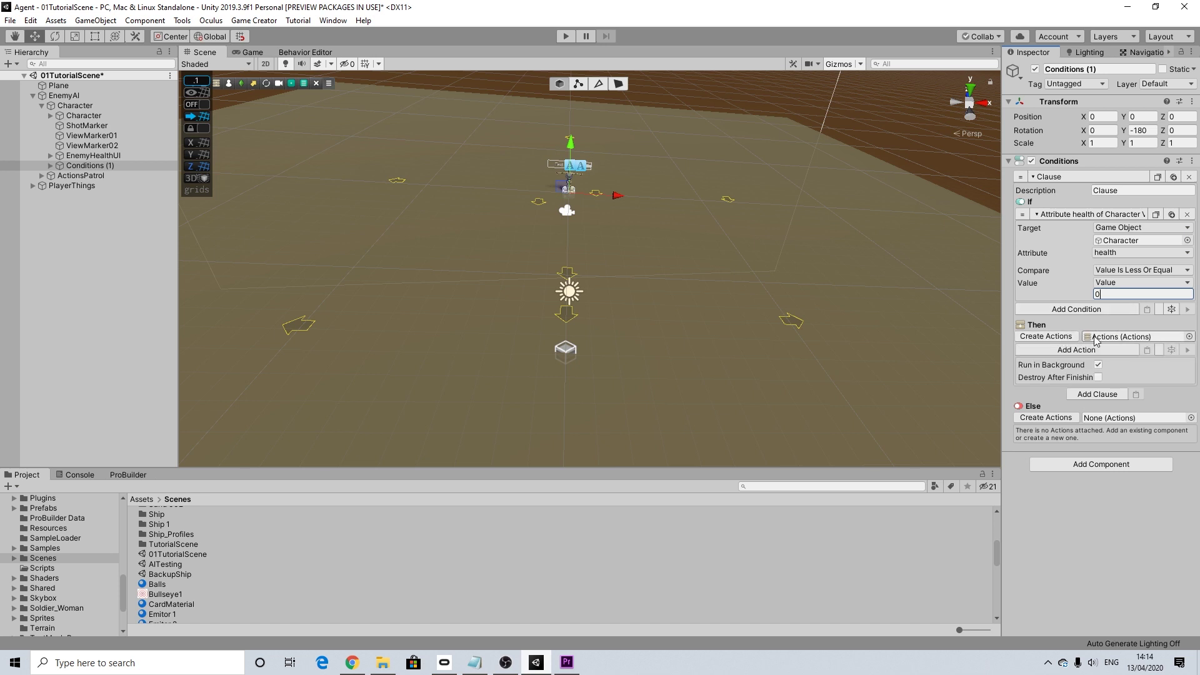
left_click(1077, 353)
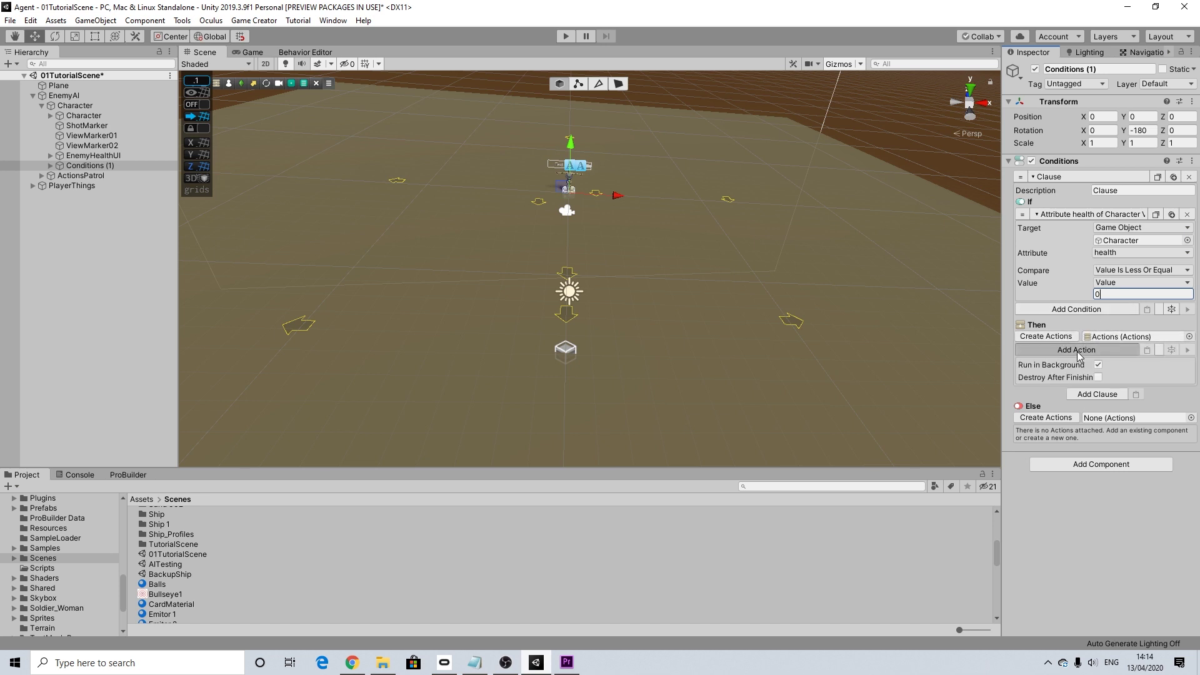
type("rag")
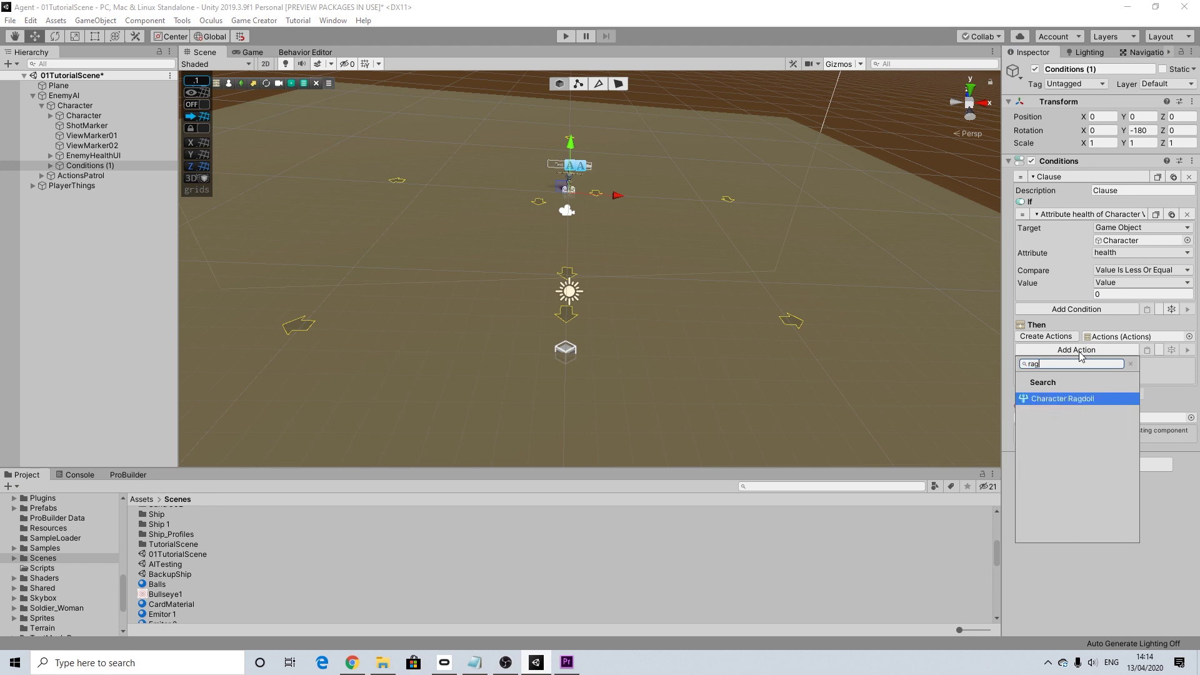
key("Return")
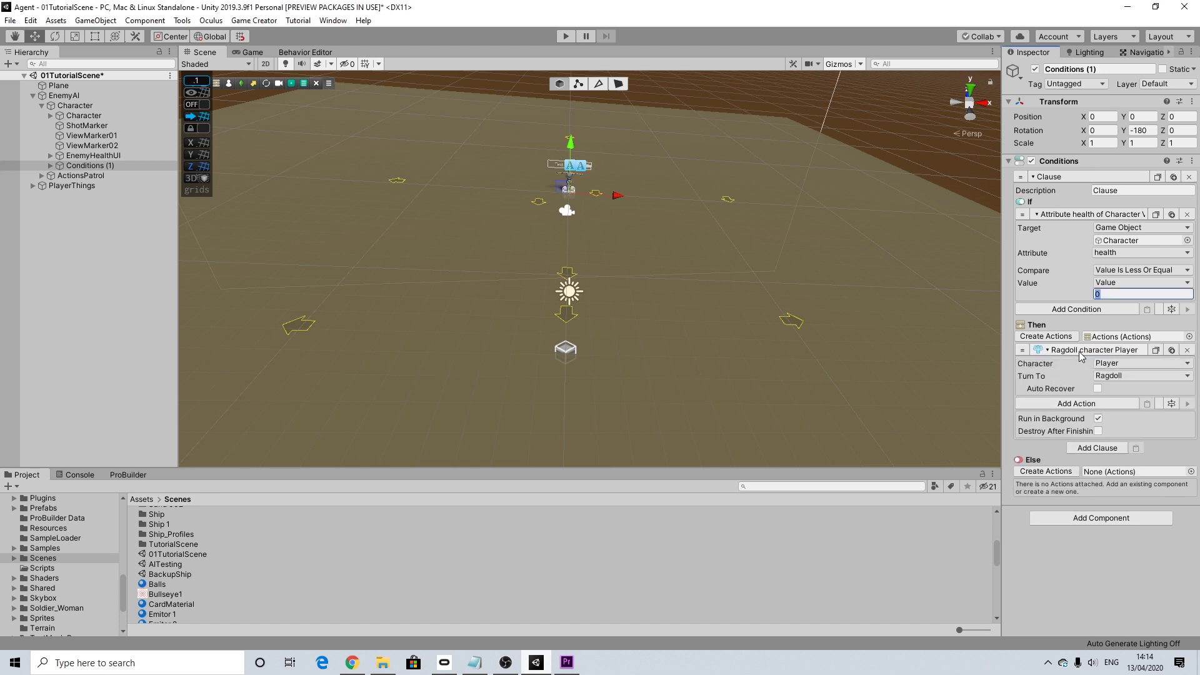
Assign EnemyAI's Character as the ragdoll action's target character and enable Destroy After Finishing for the actions.
left_click(1125, 363)
left_click(1131, 404)
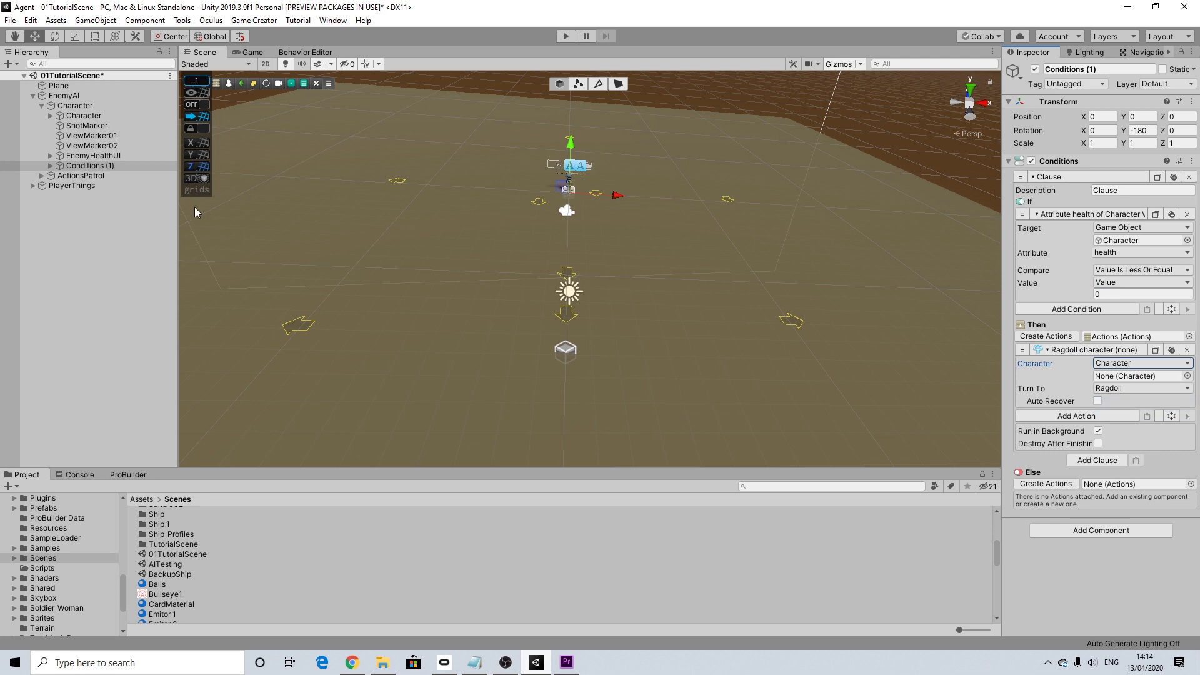
left_click_drag(364, 180, 1128, 376)
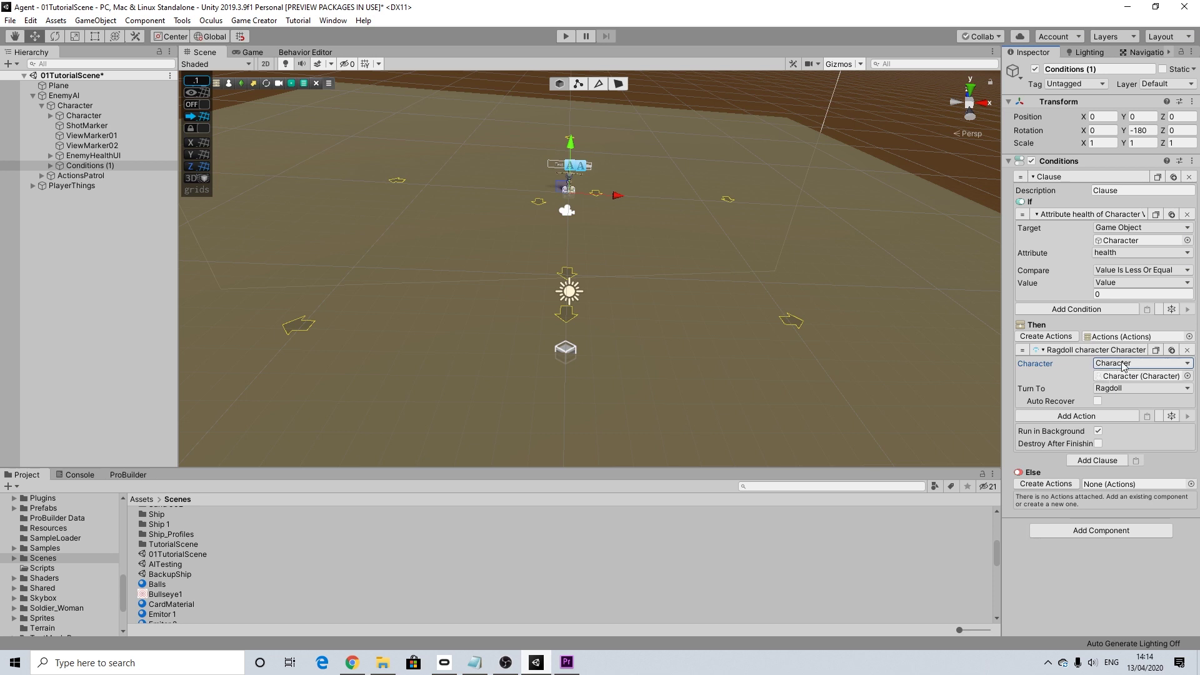
left_click(1098, 443)
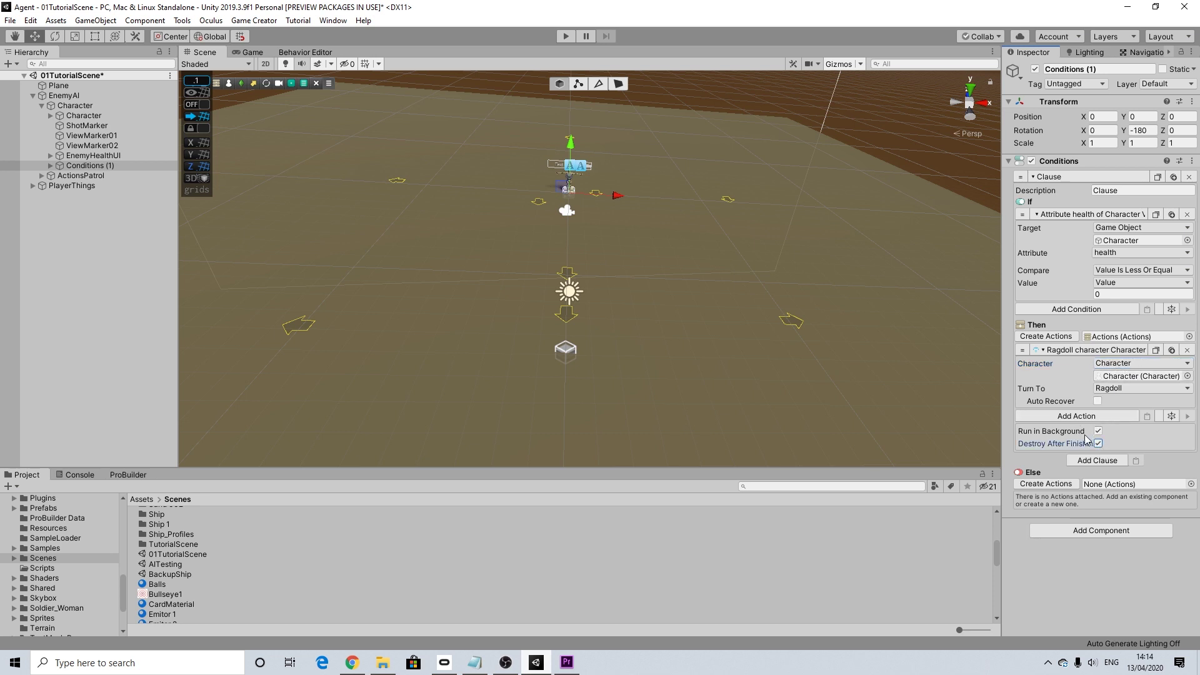
scroll(582, 206, "up", 5)
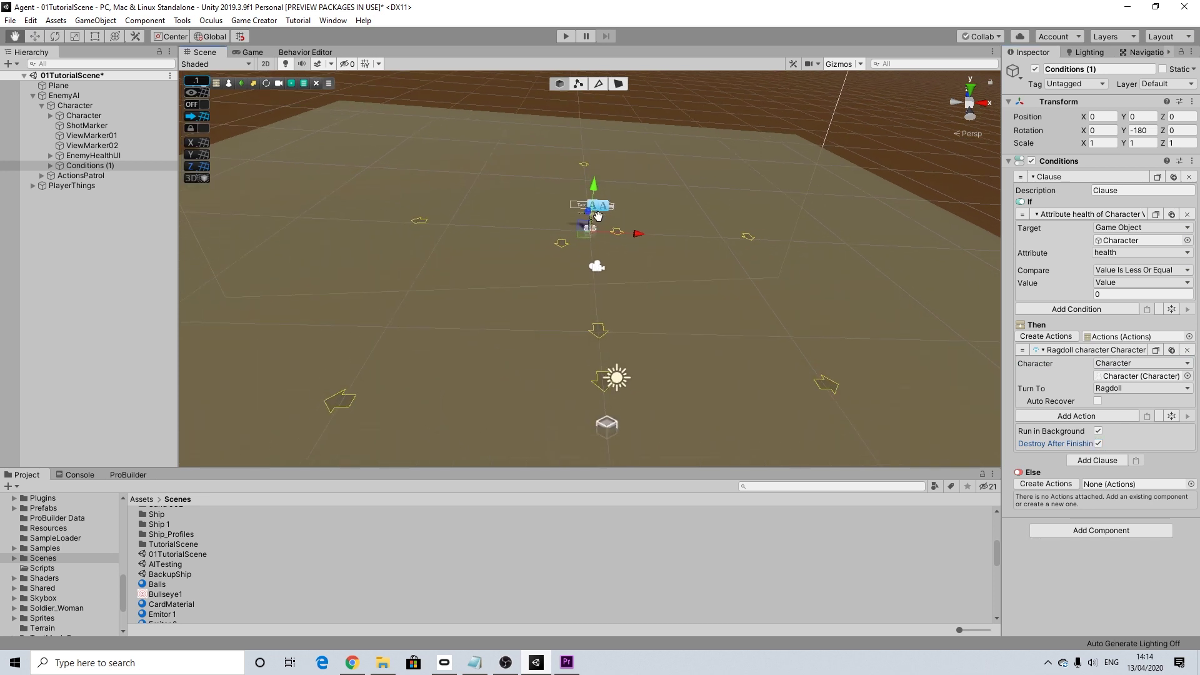
scroll(599, 221, "up", 5)
scroll(649, 274, "down", 5)
middle_click_drag(691, 326, 690, 326)
scroll(658, 287, "down", 5)
scroll(595, 305, "down", 4)
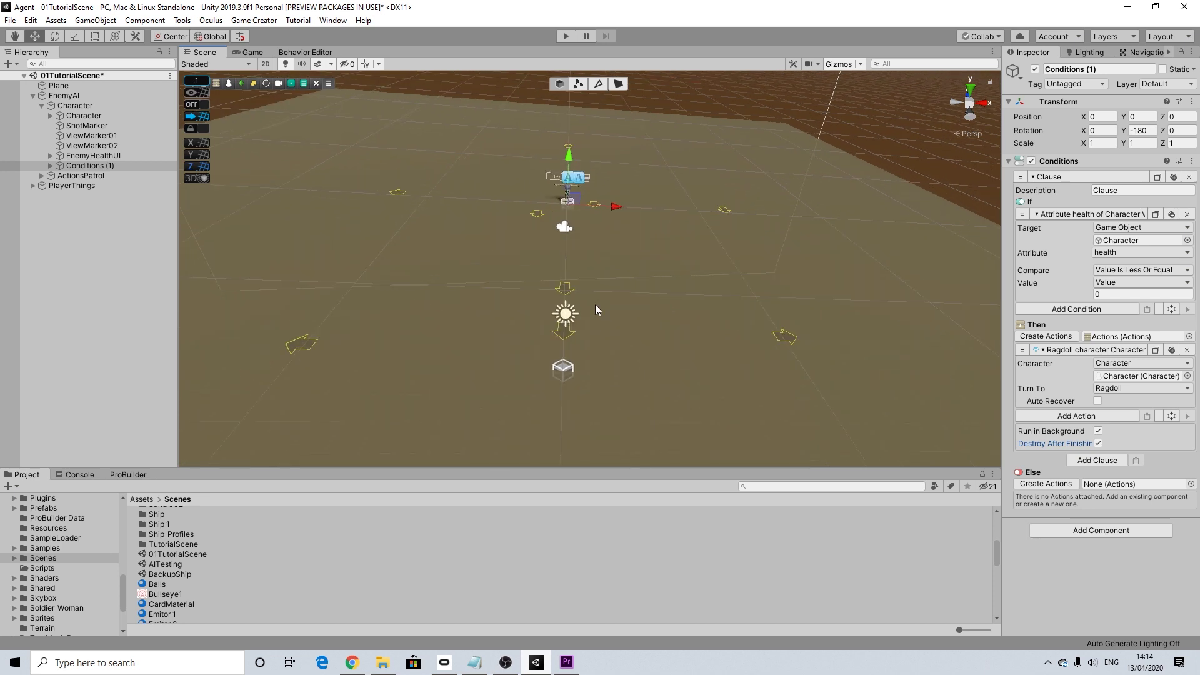
scroll(595, 305, "down", 8)
middle_click_drag(608, 226, 602, 268)
scroll(602, 269, "up", 5)
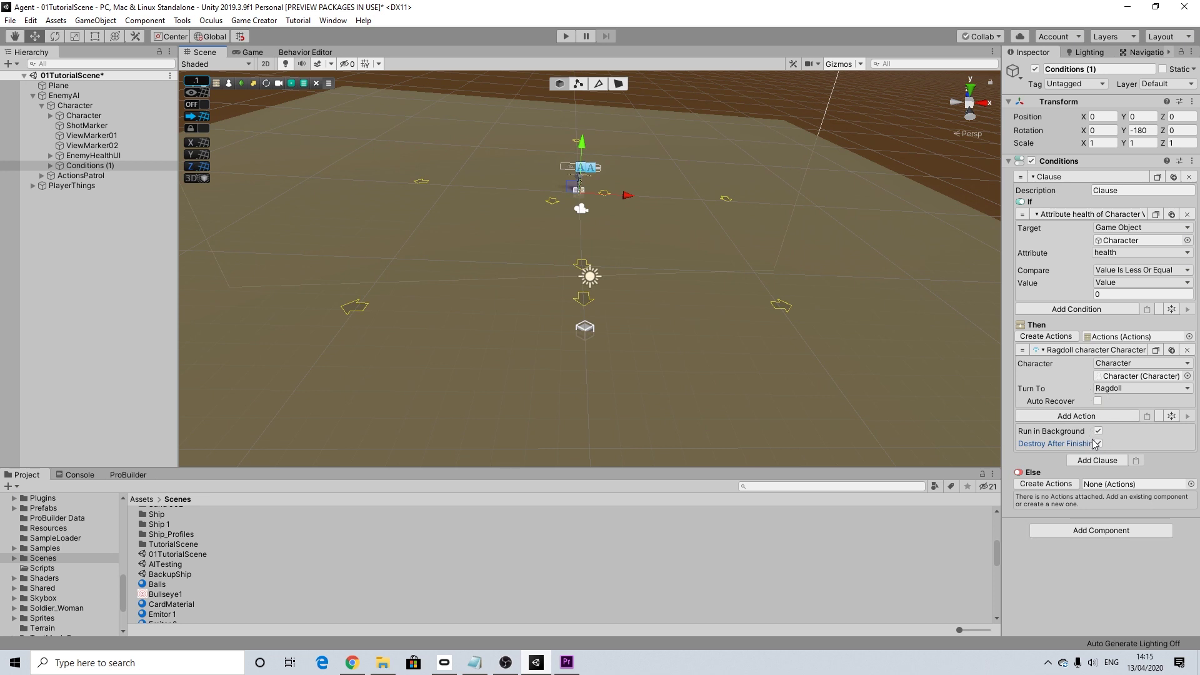
Create Actions for the clause's Else branch and add a Change Attribute action.
left_click(1062, 484)
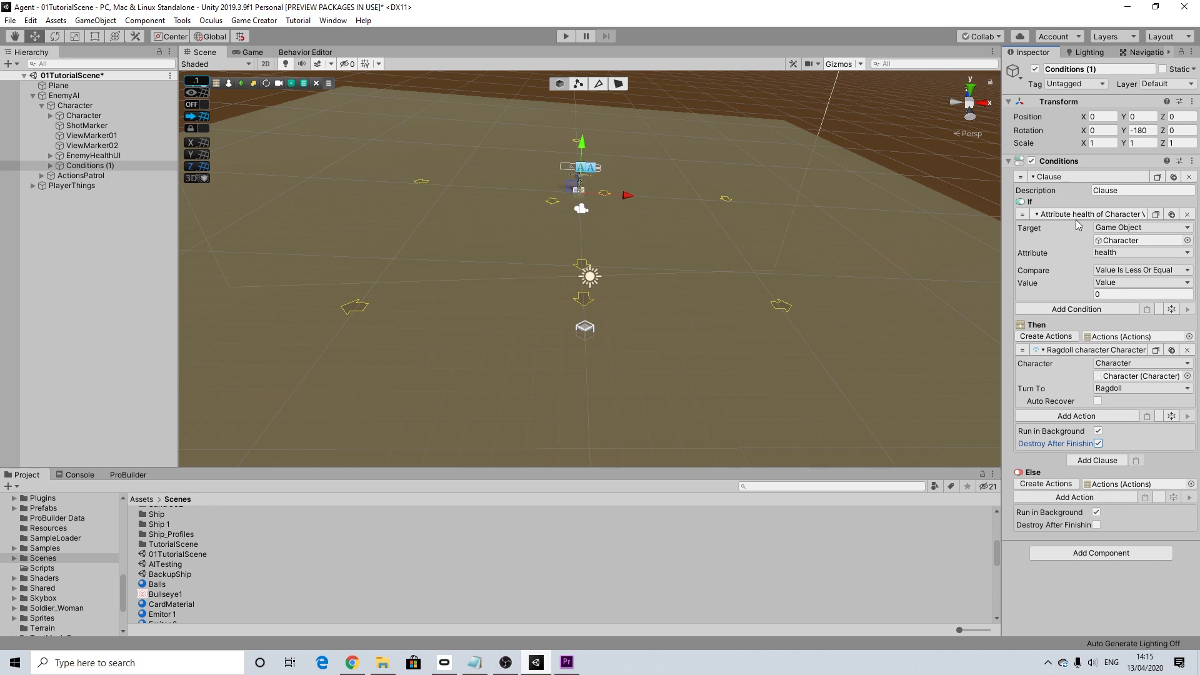
left_click(1097, 293)
left_click(1082, 498)
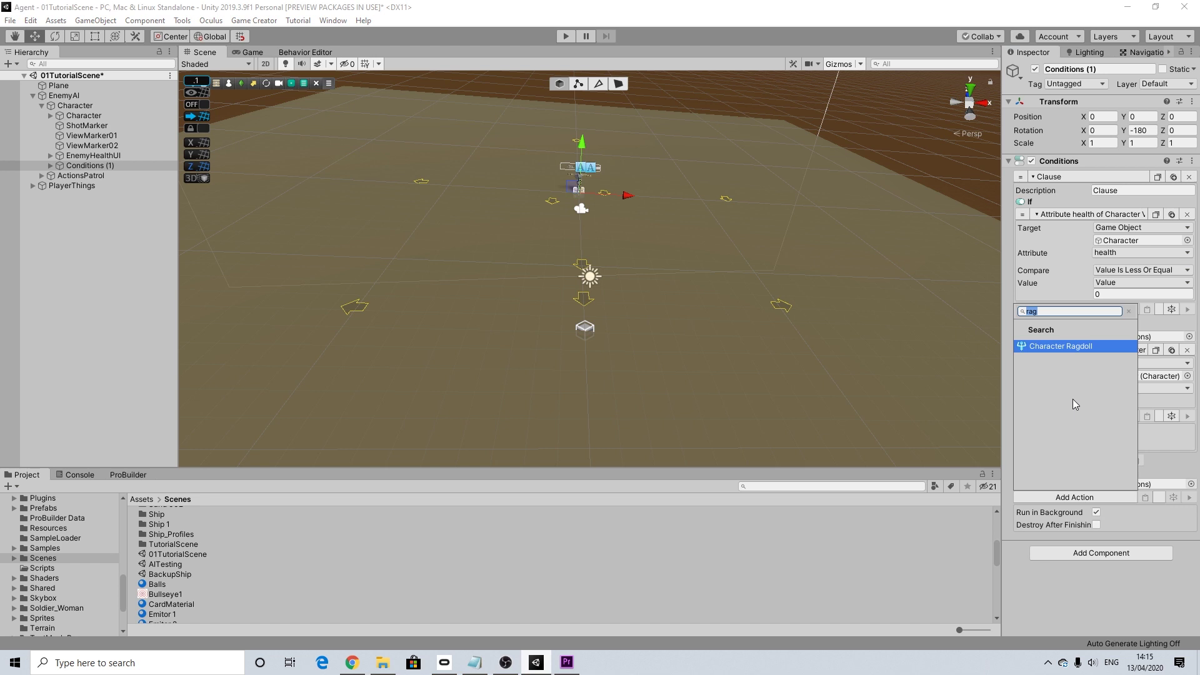
type("attr")
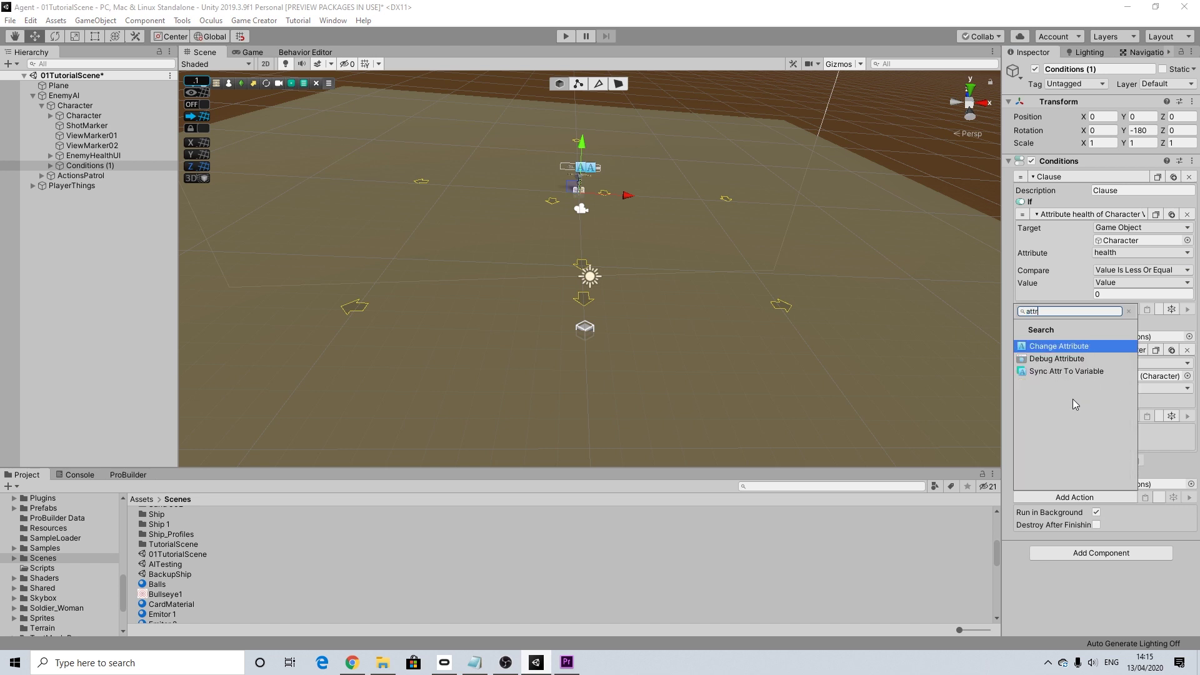
left_click(1062, 346)
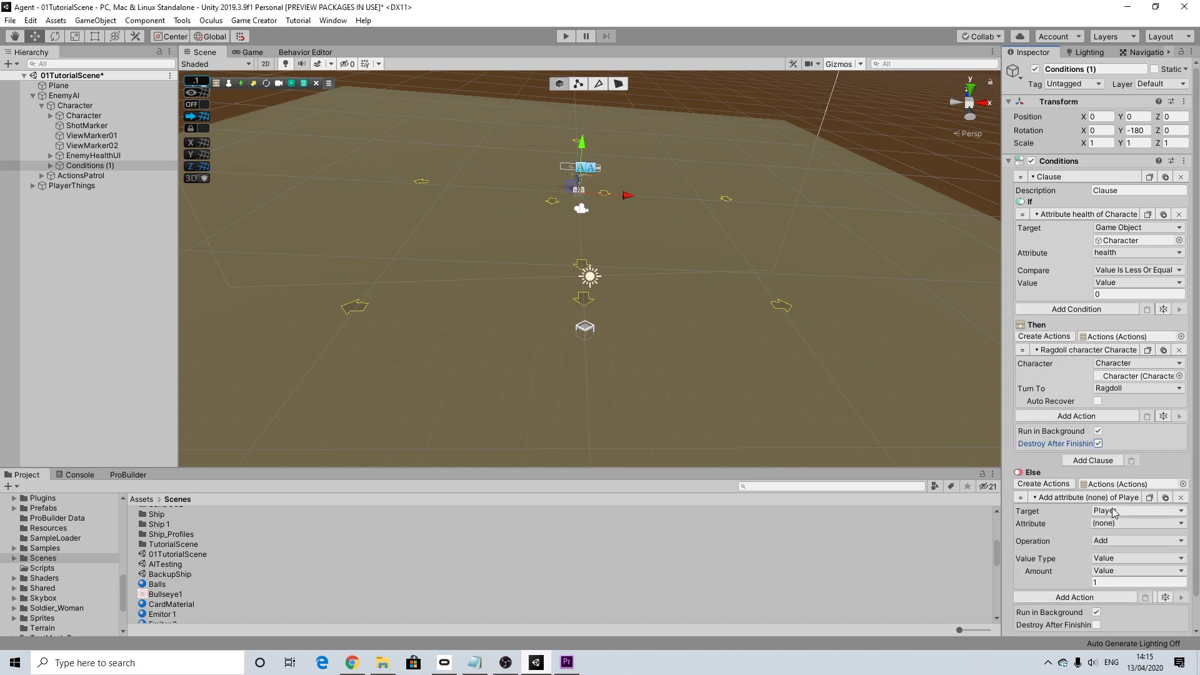
Target EnemyAI's Character game object and its health attribute in the Change Attribute action, and set the amount to -20.
left_click(1114, 511)
left_click(1132, 565)
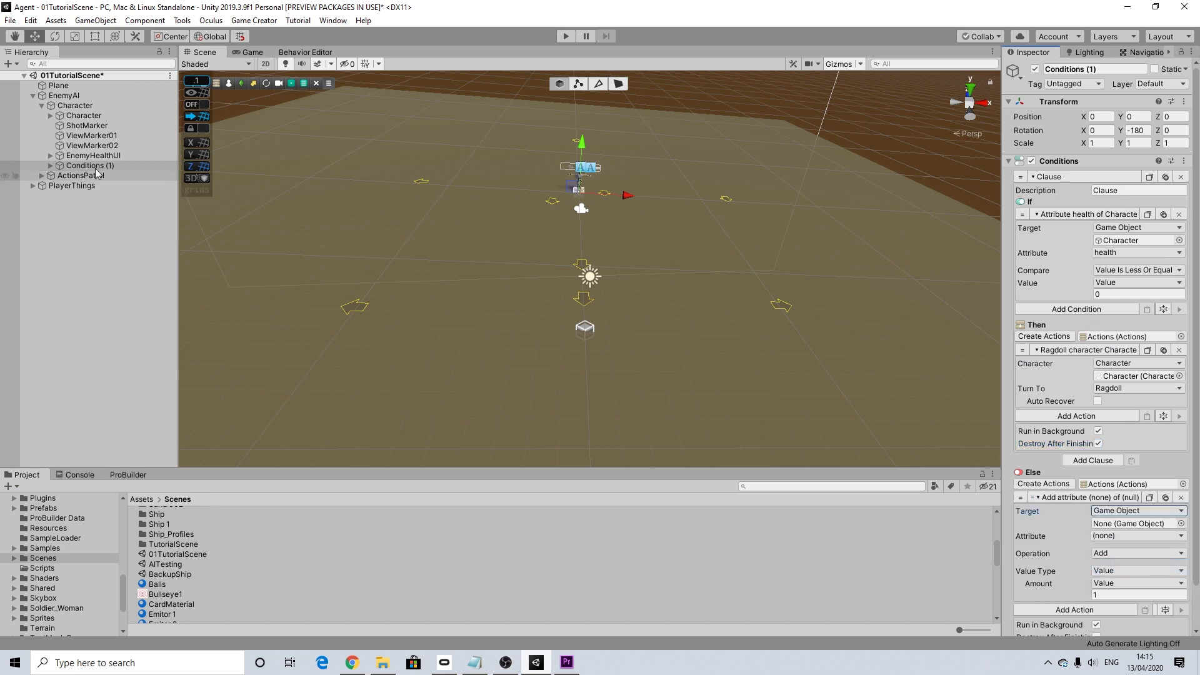
left_click_drag(393, 224, 1125, 524)
left_click(1106, 537)
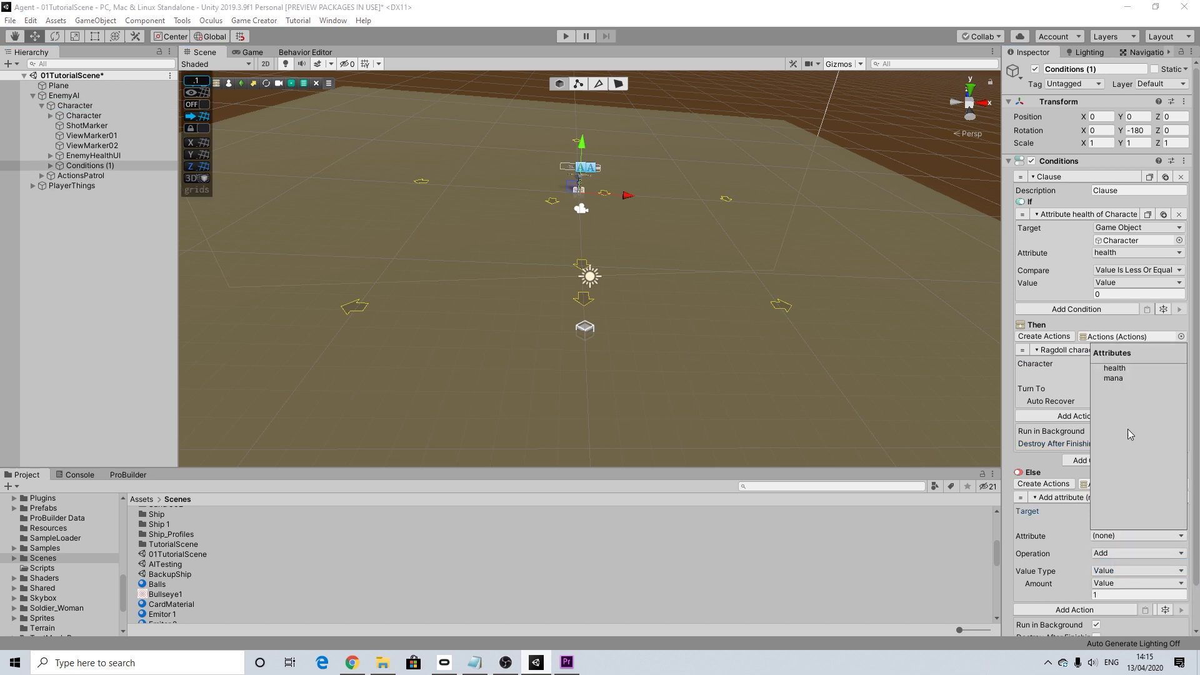
left_click(1119, 369)
scroll(1112, 533, "down", 2)
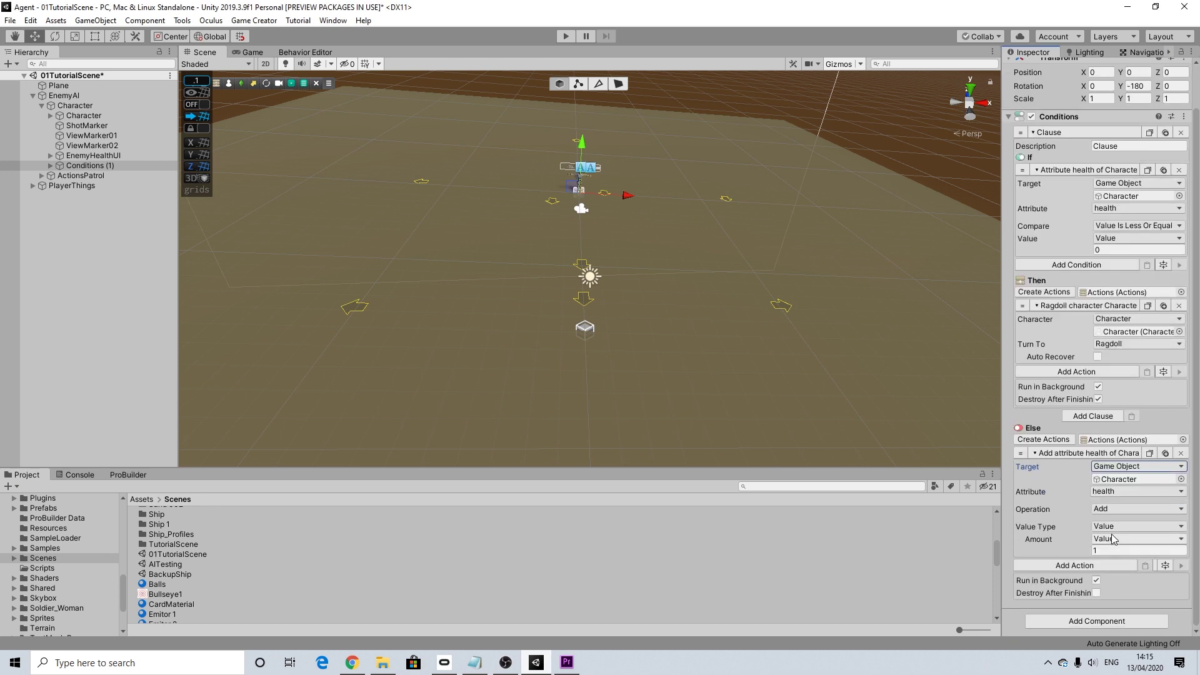
left_click(1095, 550)
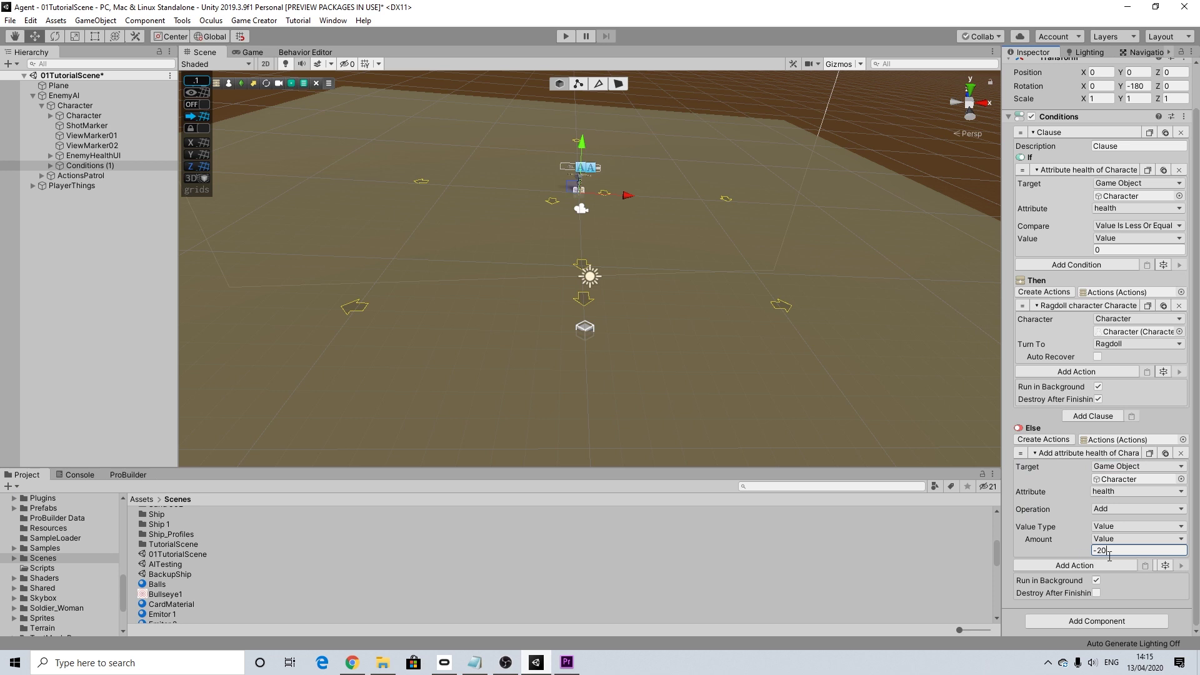
left_click(1128, 579)
left_click(1095, 580)
scroll(1100, 313, "up", 2)
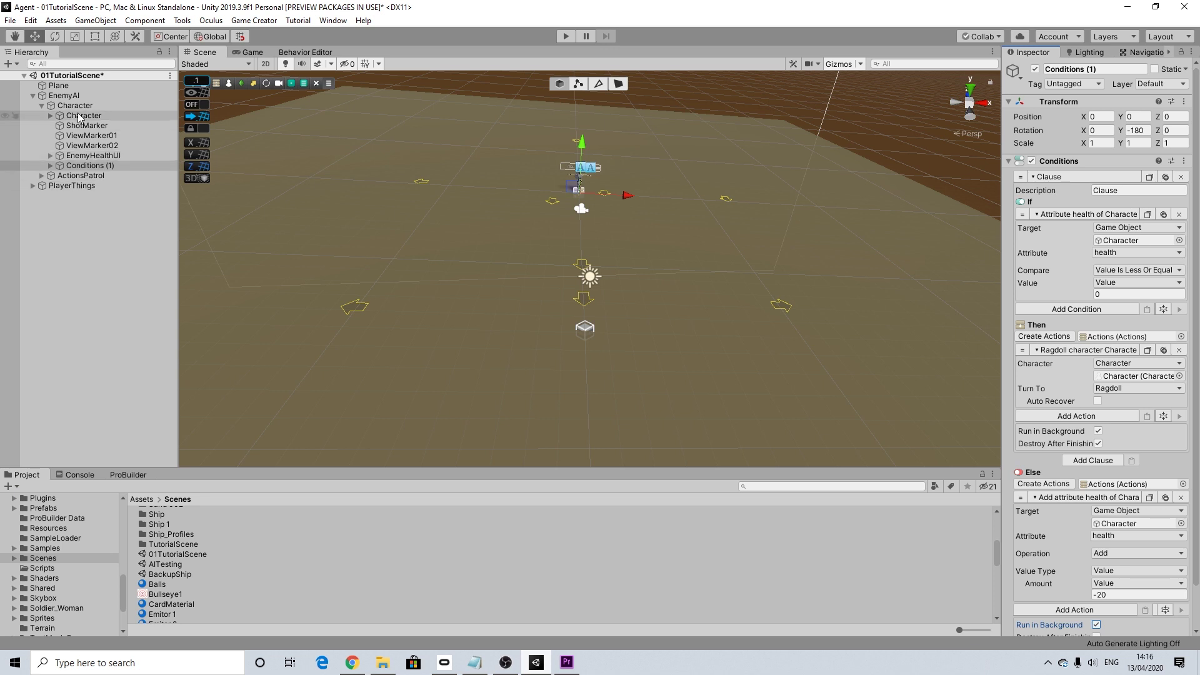
Create an empty child object under EnemyAI and rename it ActionsMelee.
left_click(41, 105)
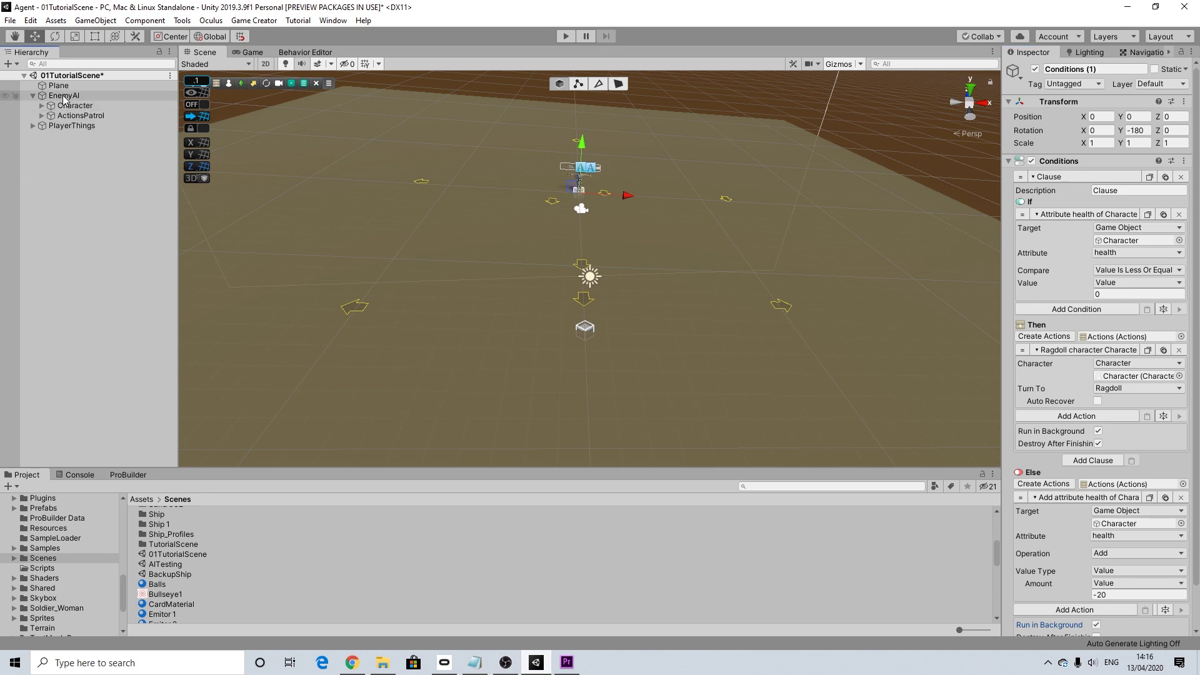
right_click(64, 96)
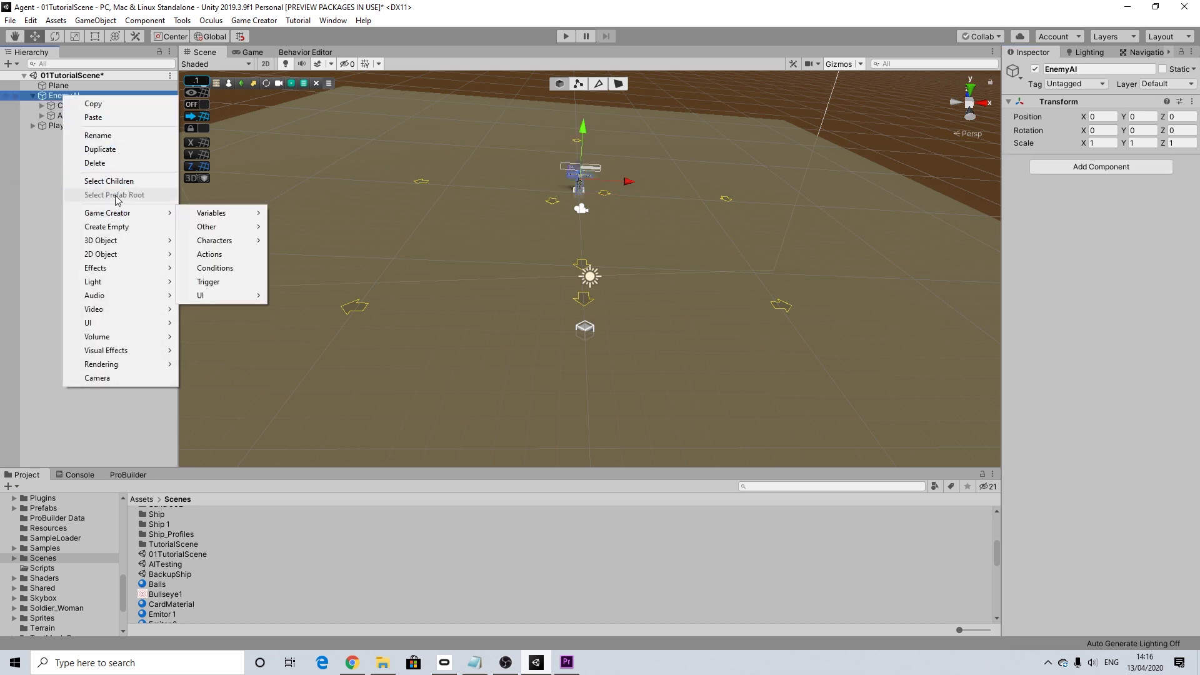
left_click(106, 226)
right_click(75, 127)
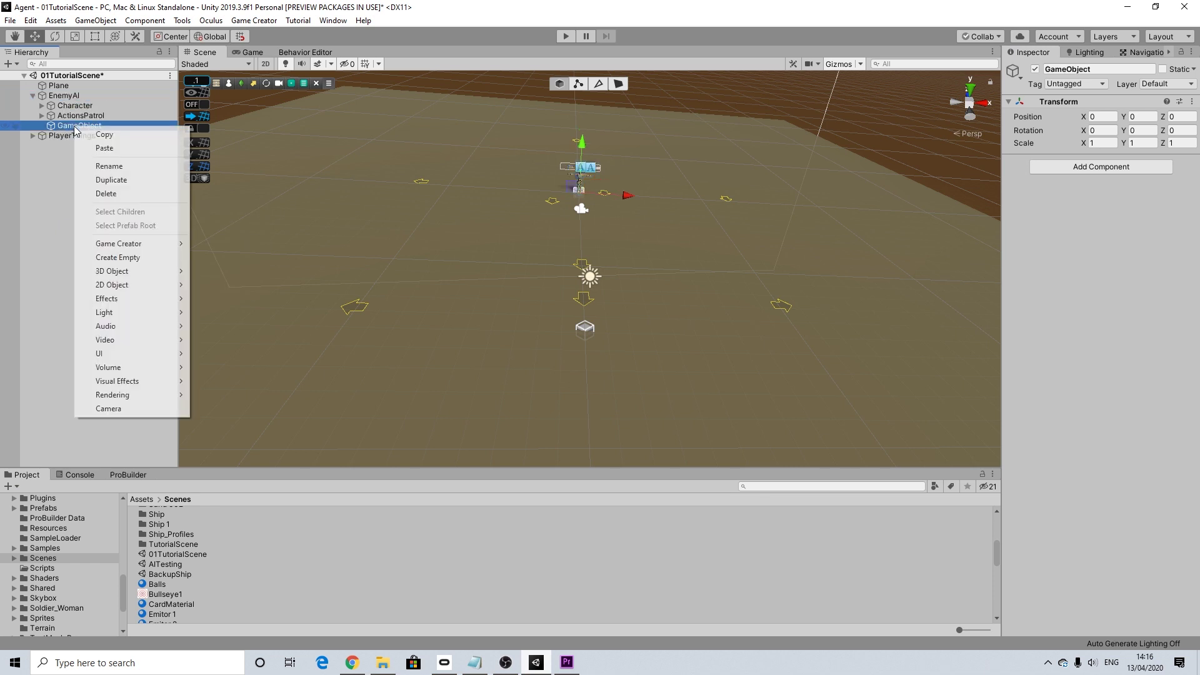
left_click(109, 165)
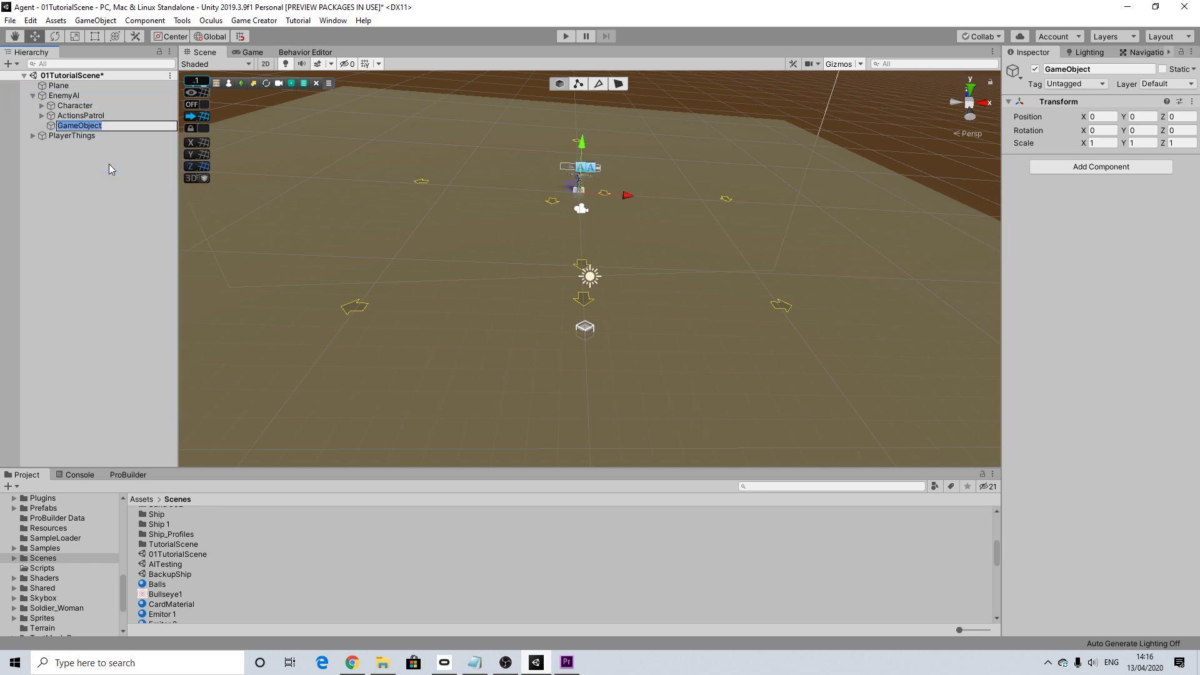
type("ActionsMelee")
key("Return")
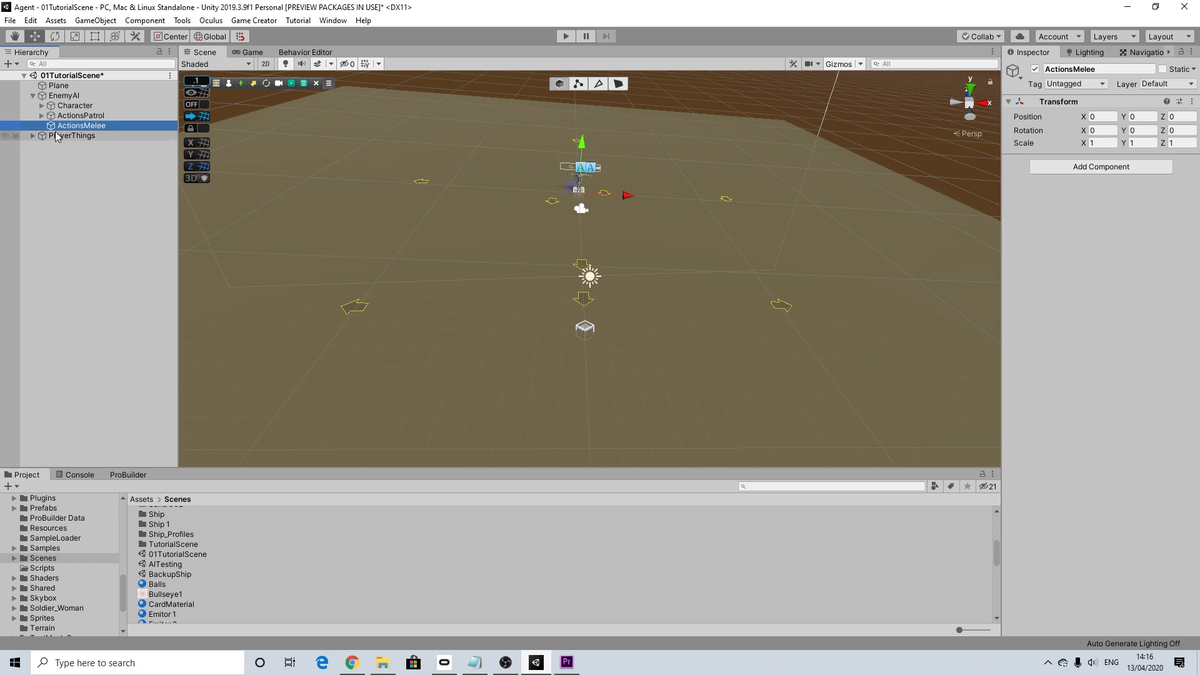
Add an Actions component to the ActionsMelee object.
left_click(1085, 167)
type("e")
key("BackSpace")
type("act")
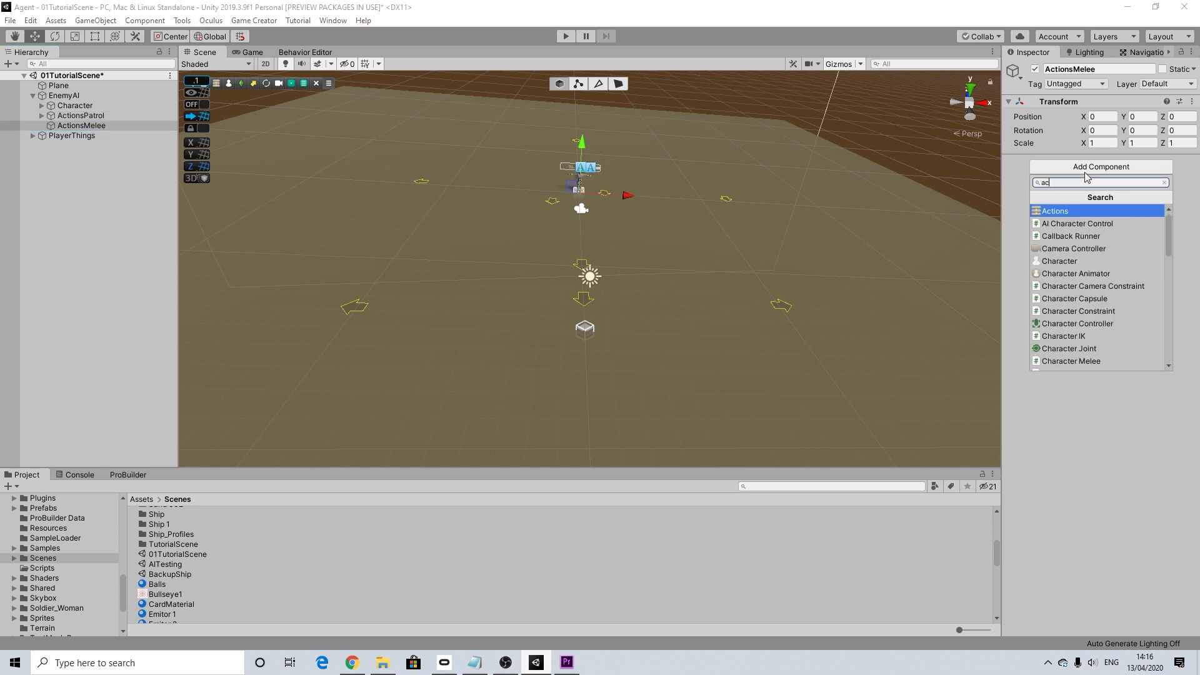
key("Return")
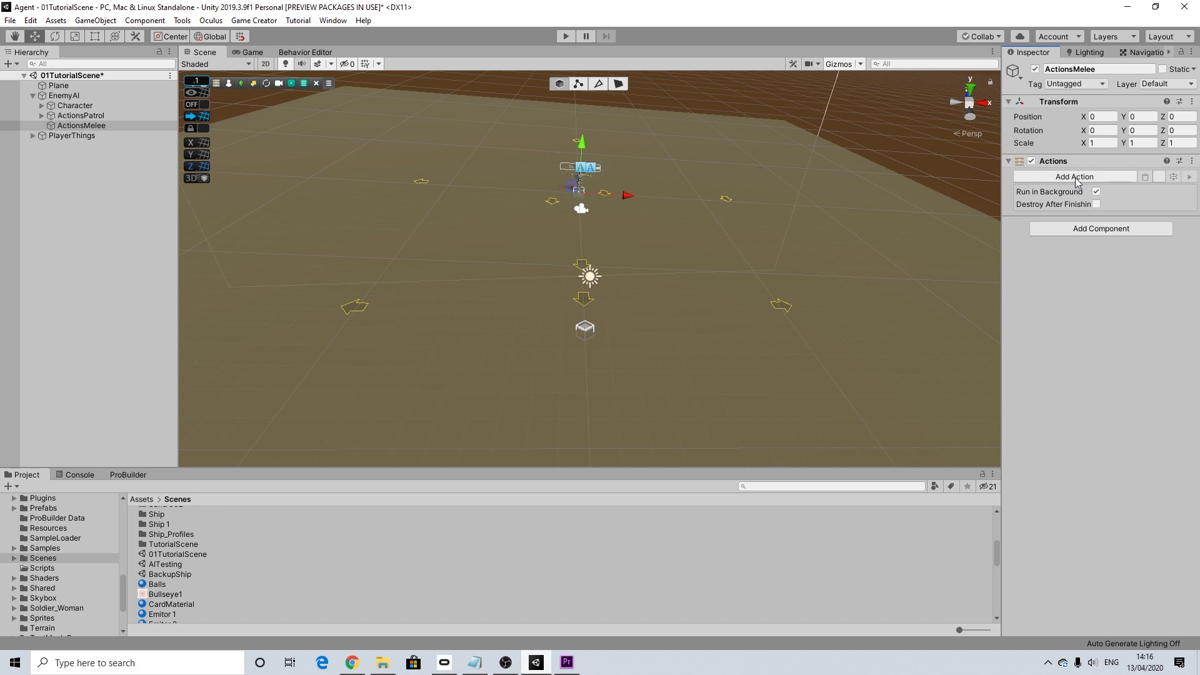
Add a Wait action to ActionsMelee with a time to wait of 1 second.
left_click(1075, 178)
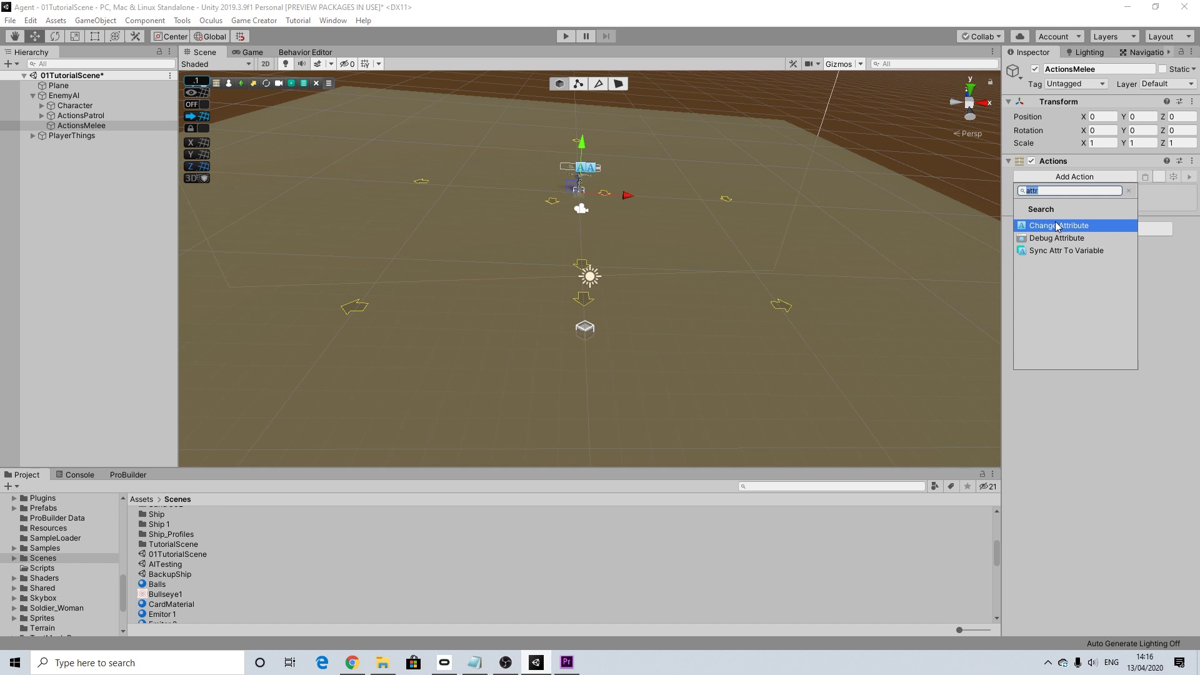
type("wait")
left_click(1056, 224)
left_click(1095, 191)
type("1")
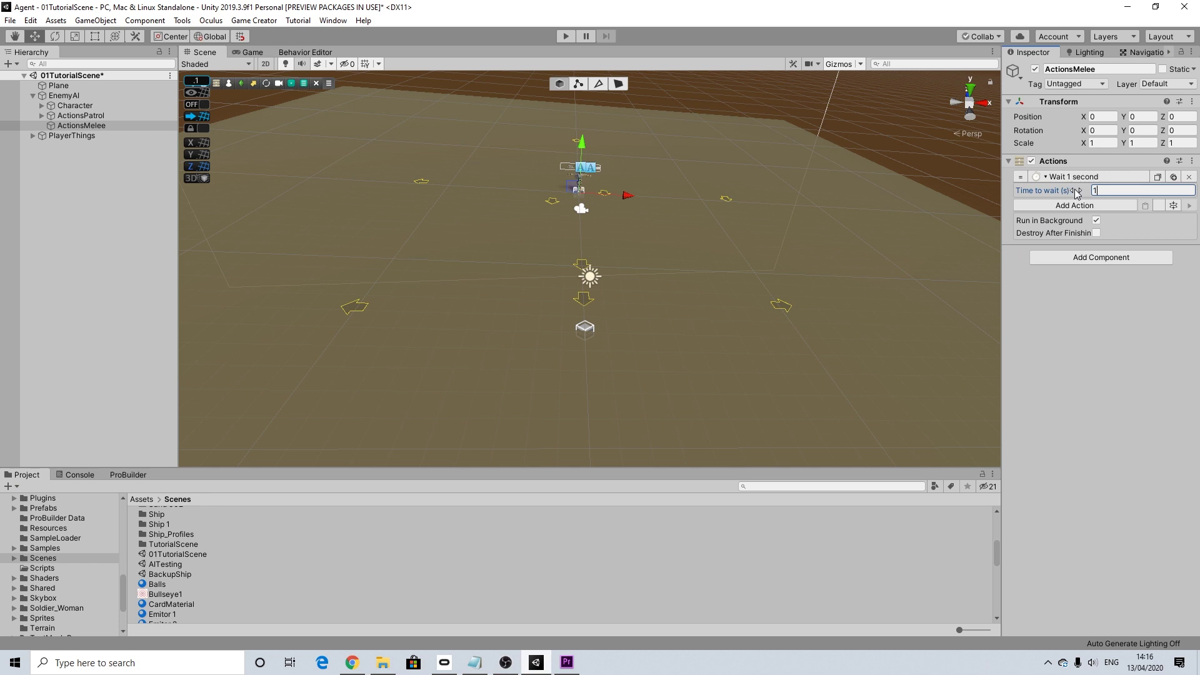
left_click(1071, 300)
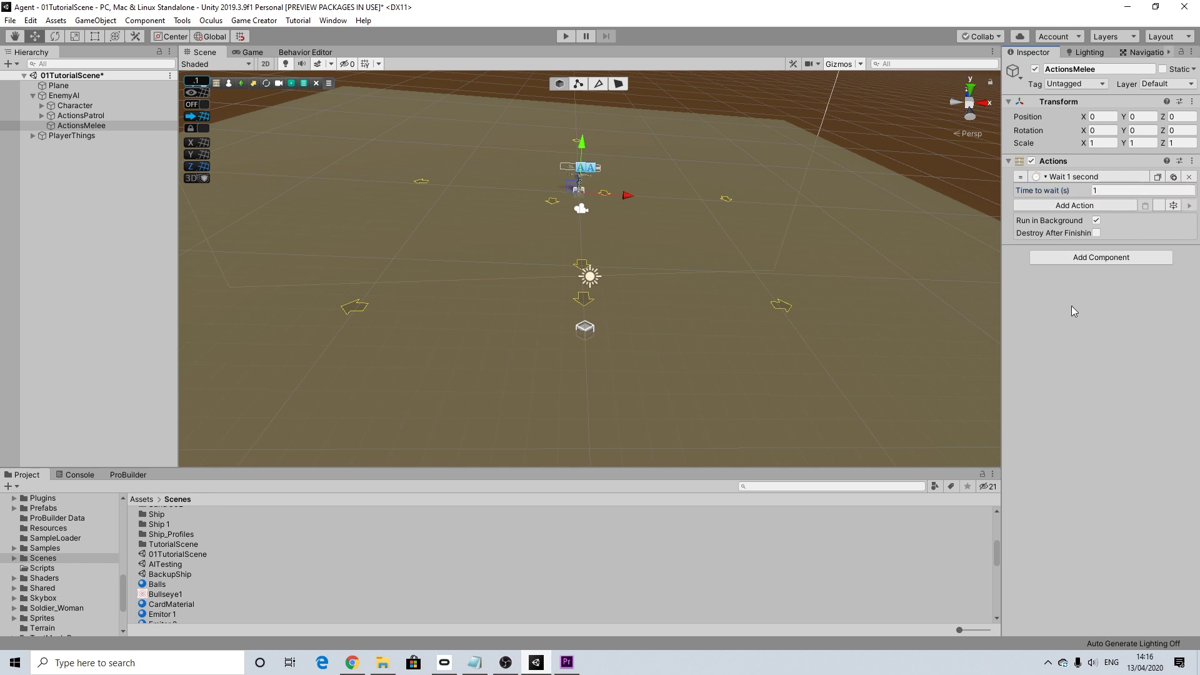
Add a Character Follow action after the wait and set its character to Invoker.
left_click(1077, 206)
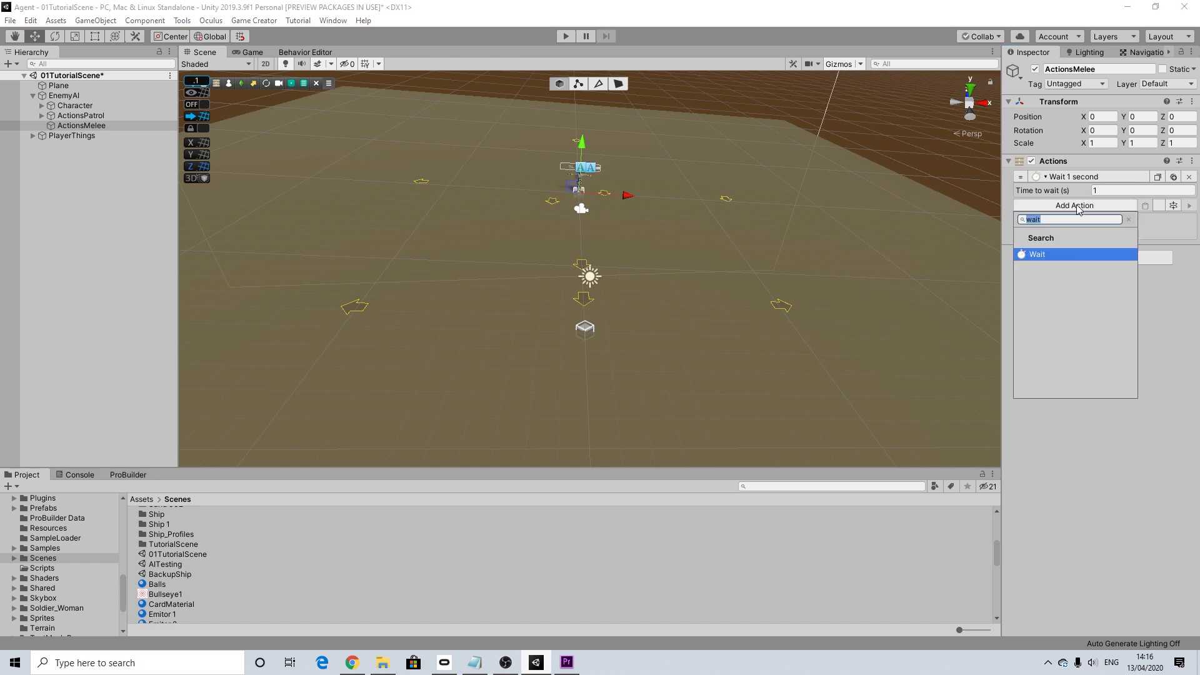
type("follow")
key("Return")
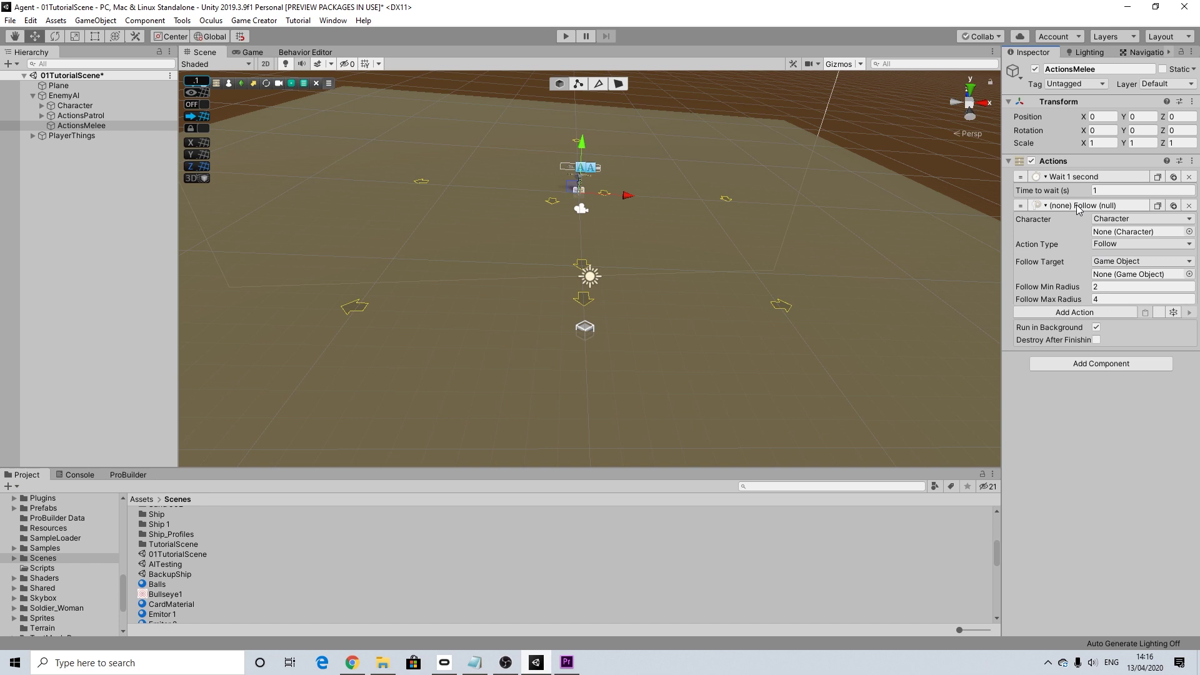
left_click(1131, 220)
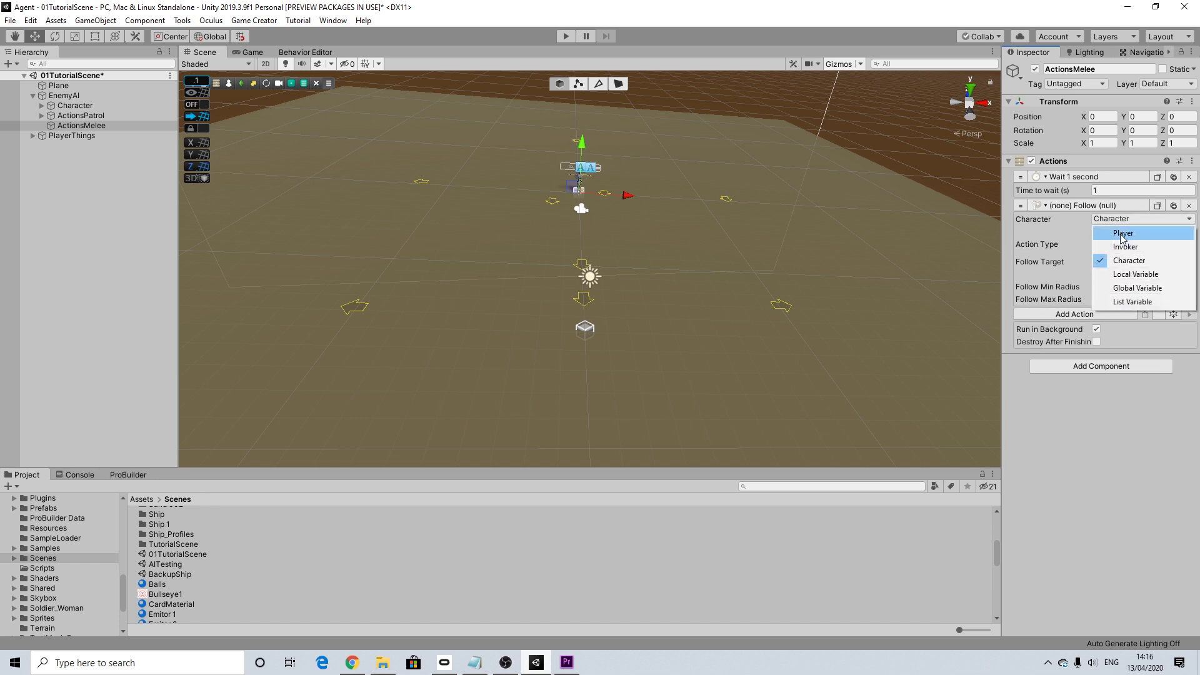
left_click(1123, 247)
left_click(1125, 248)
left_click(1126, 248)
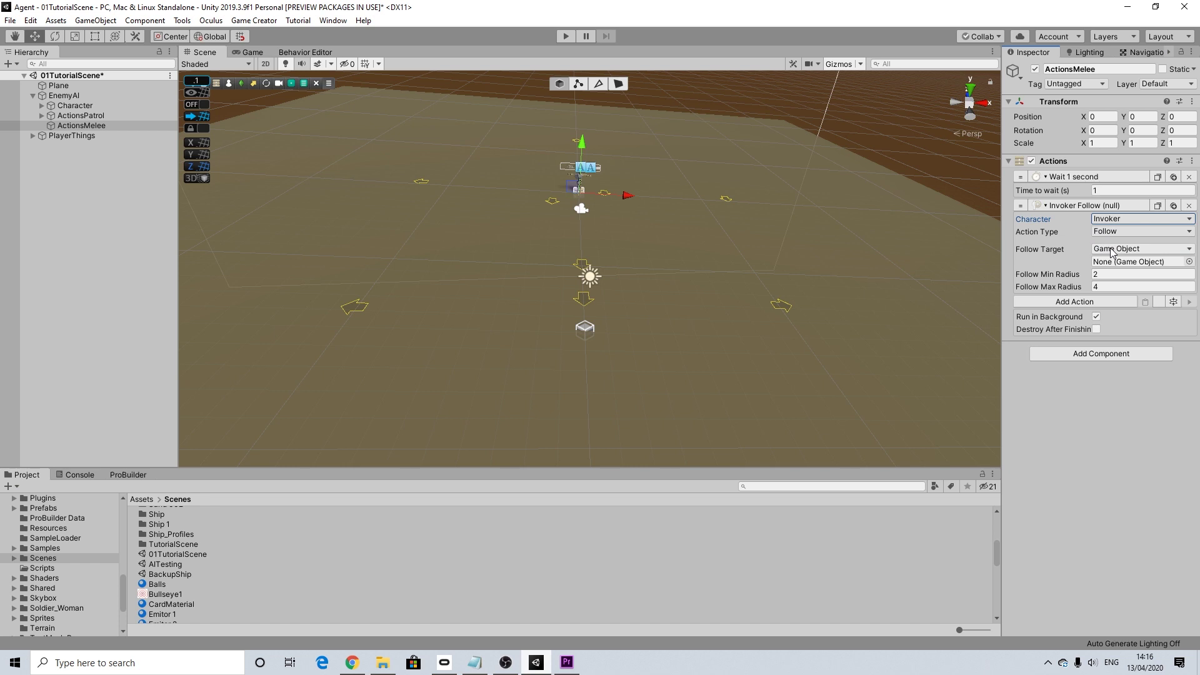
Set the follow action's target to Player and its Follow Max Radius to 3.
left_click(1112, 249)
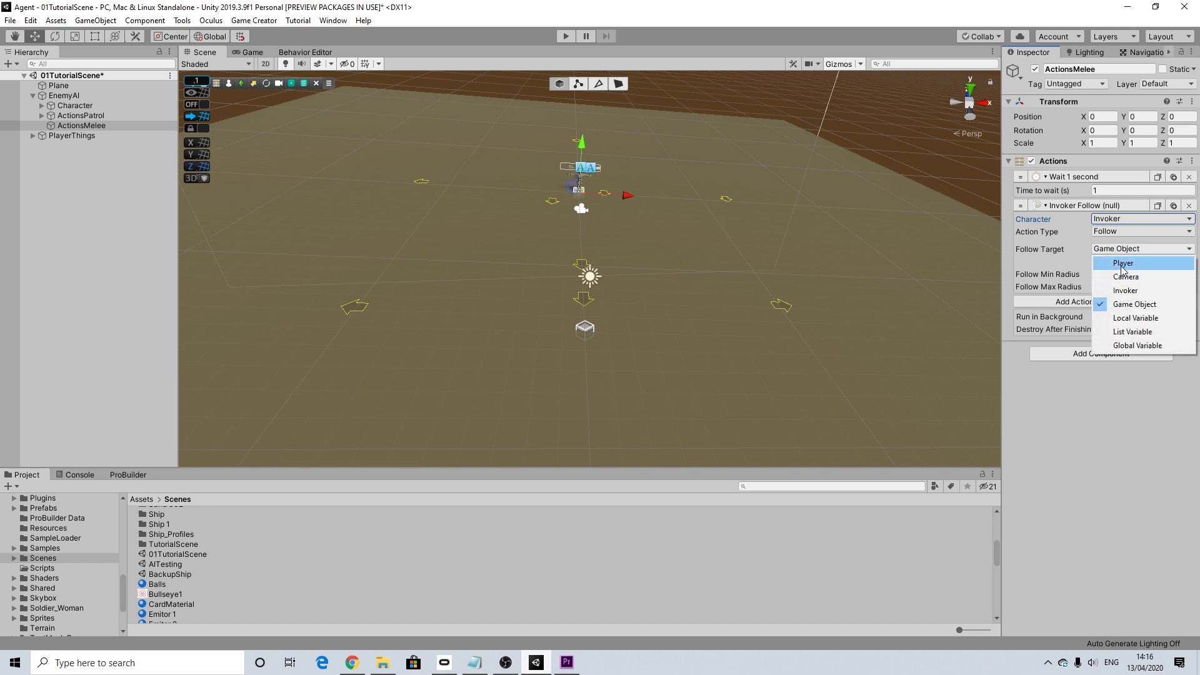
left_click(1122, 263)
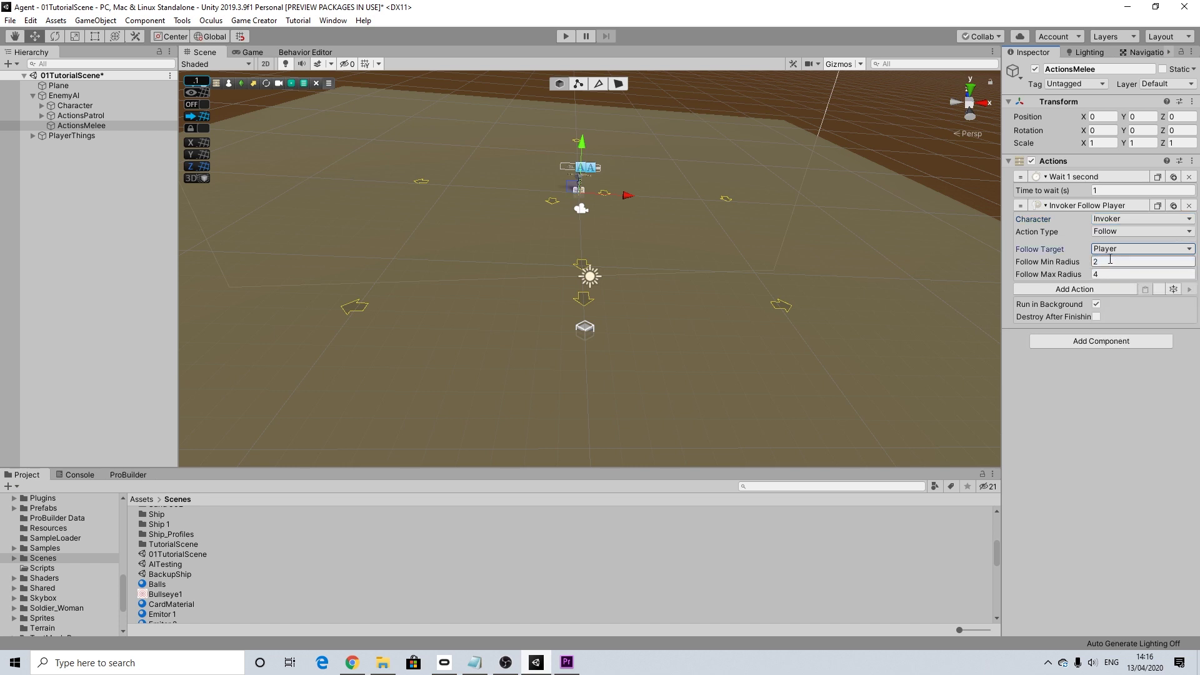
left_click(1072, 276)
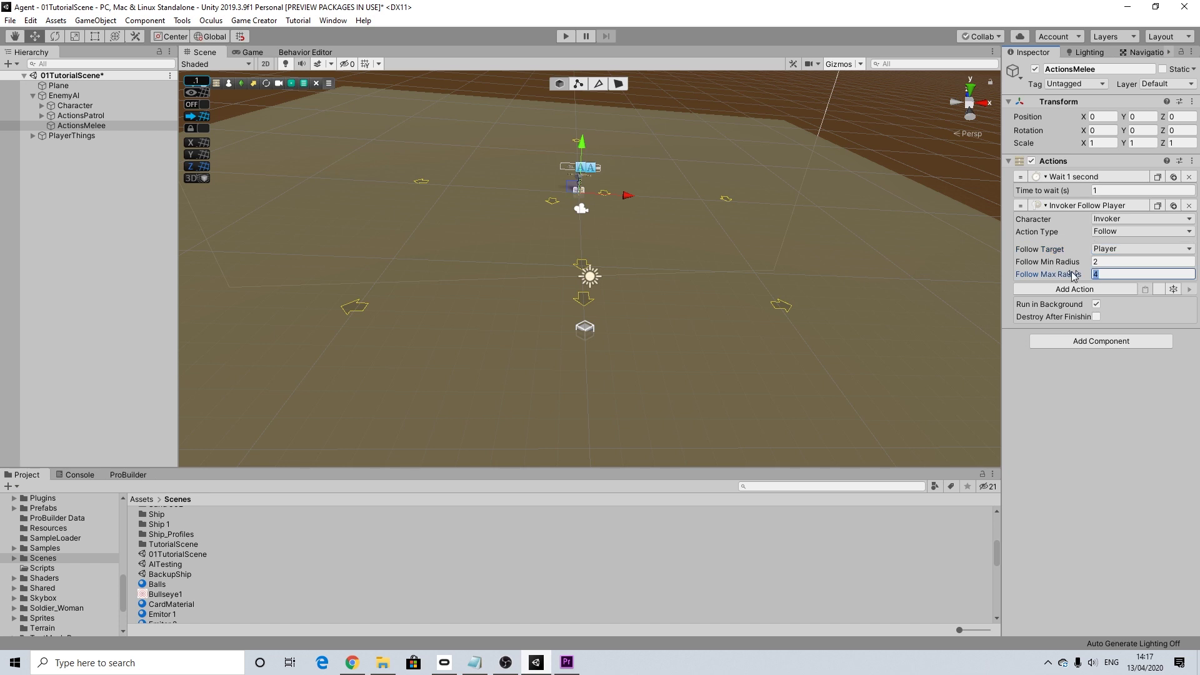
left_click(1112, 417)
Add a Melee Blocking action after the follow action and set its character to Invoker.
left_click(1054, 292)
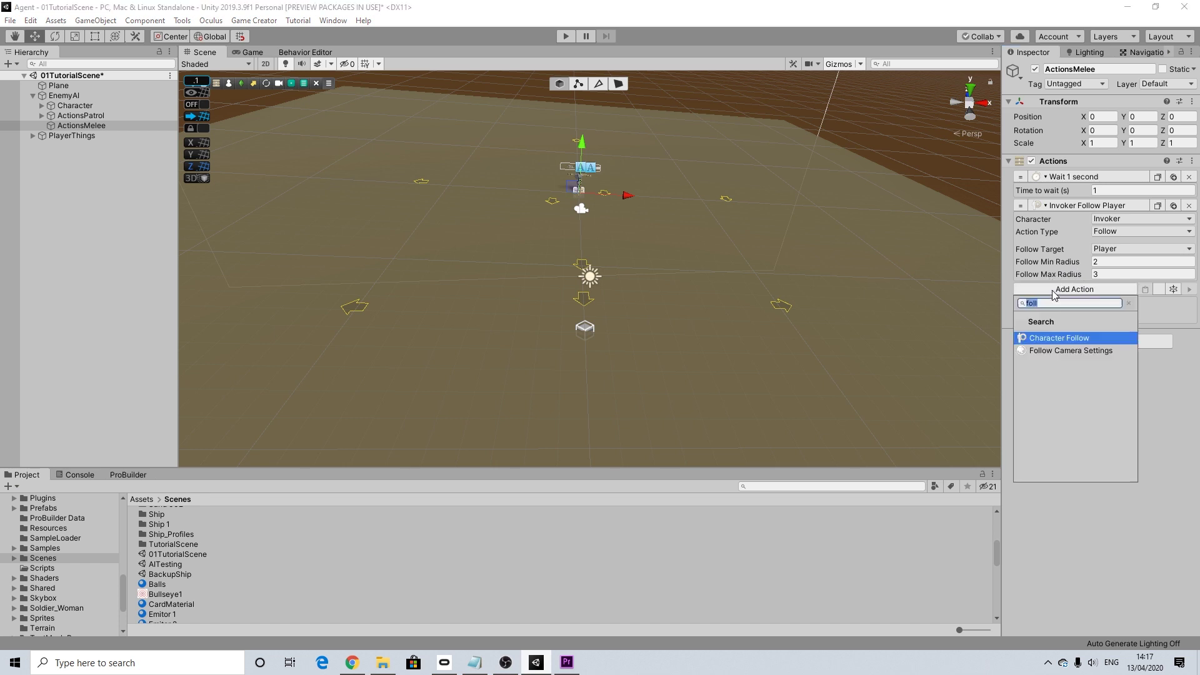
left_click(1128, 303)
type("me")
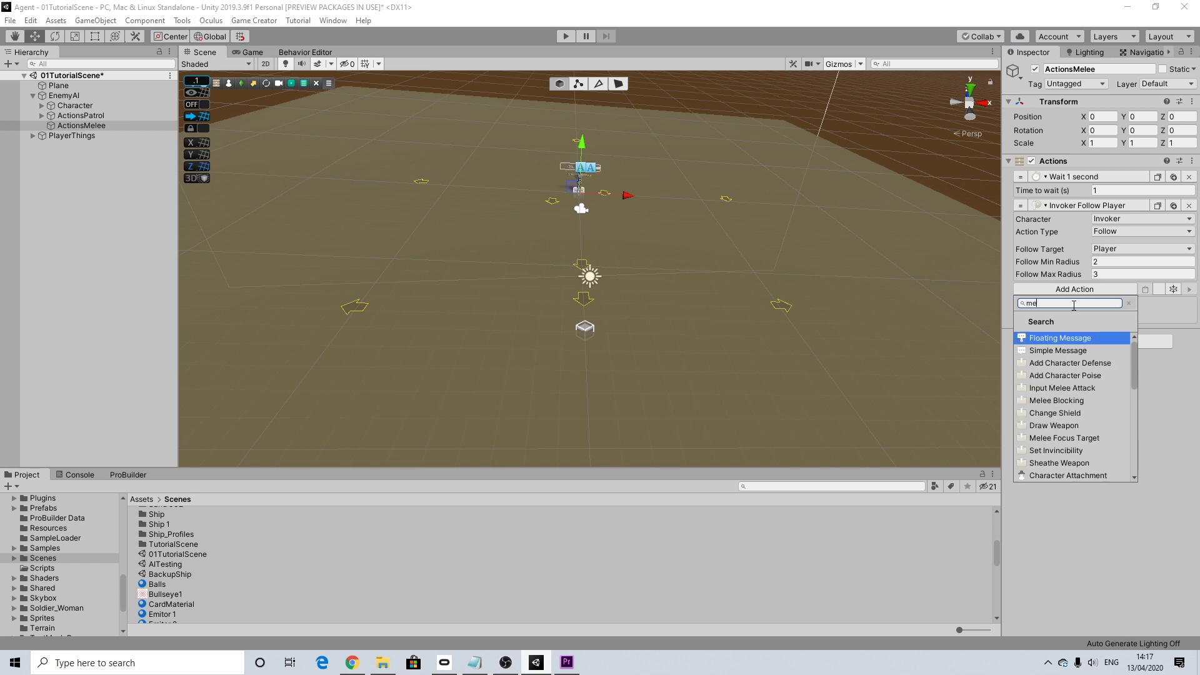
key("BackSpace")
key("BackSpace")
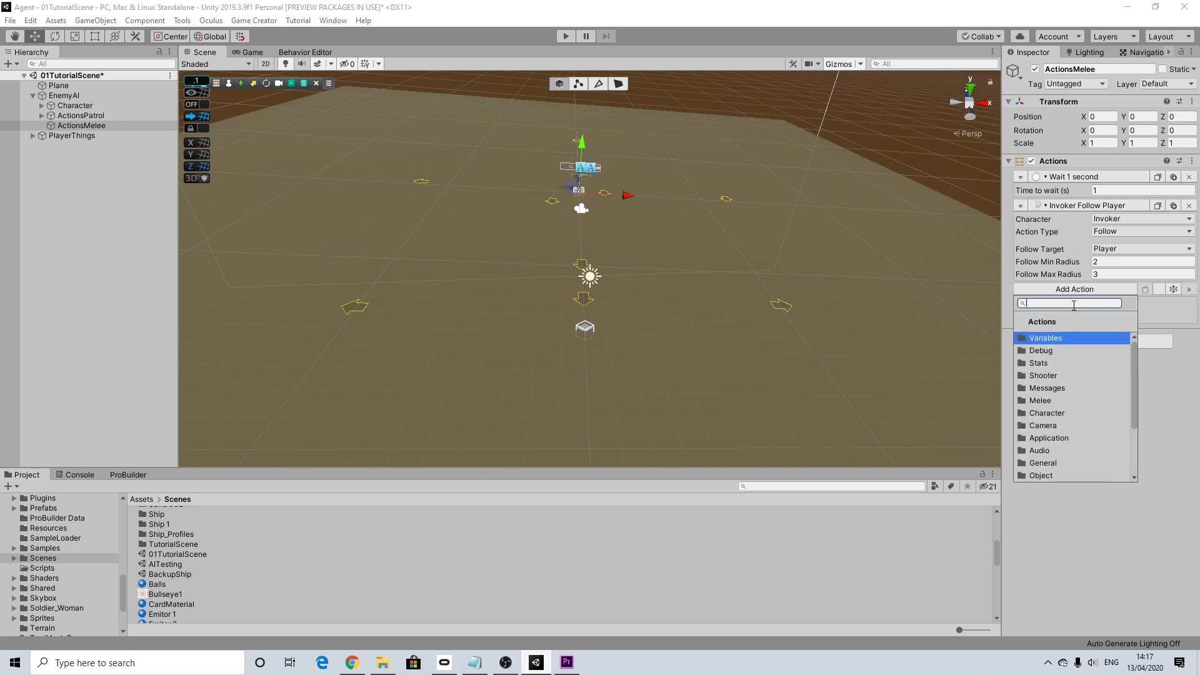
type("blco")
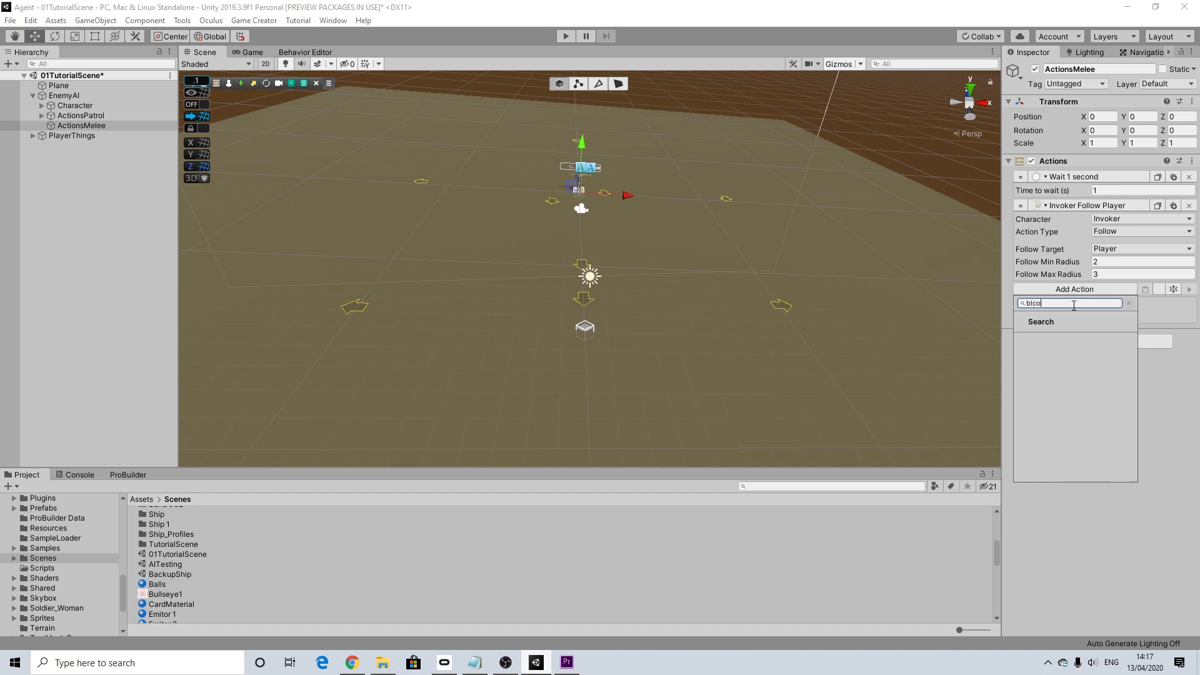
type("ck")
key("Return")
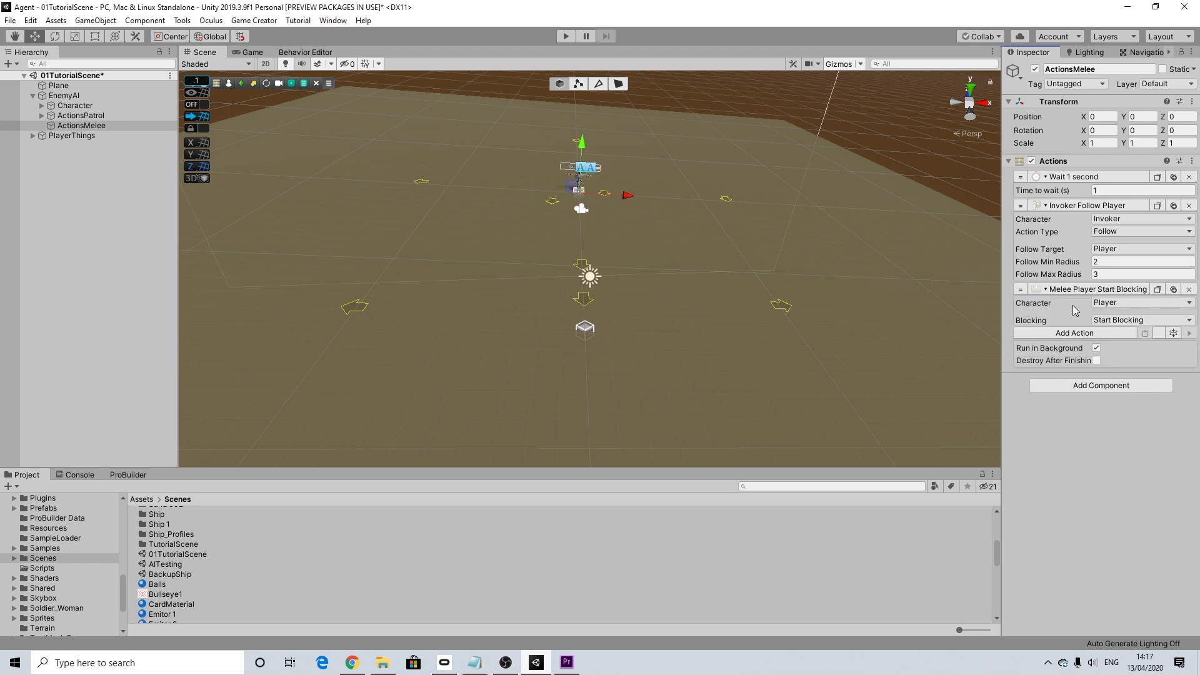
left_click(1118, 303)
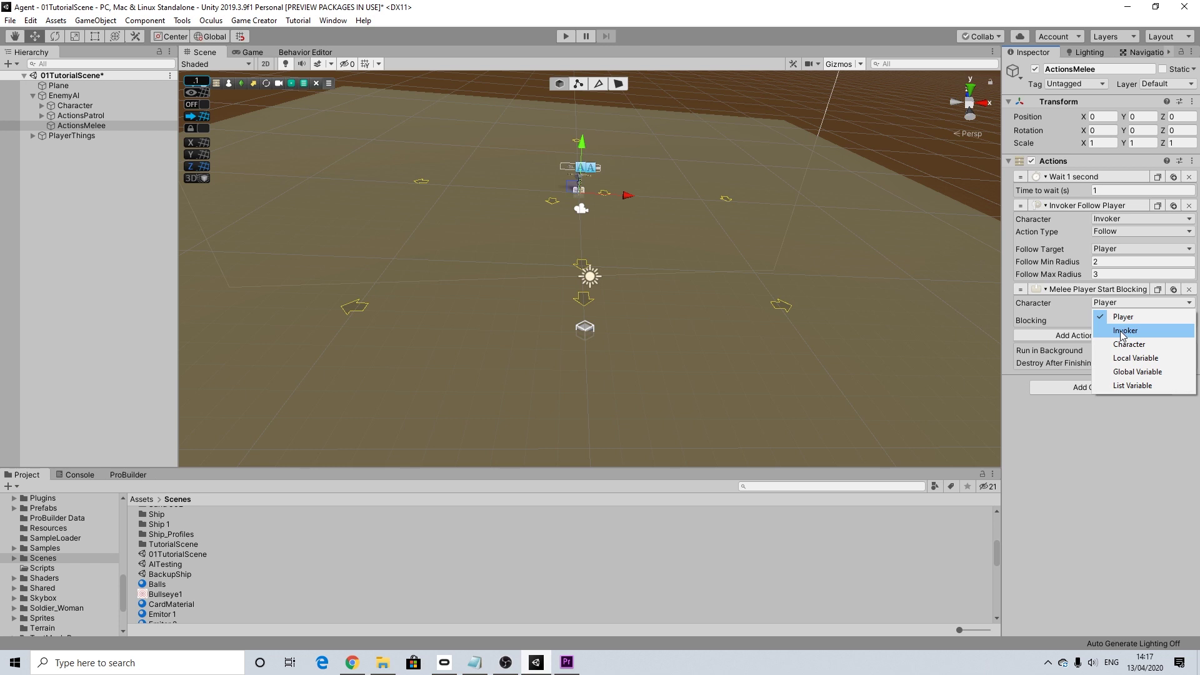
left_click(1123, 330)
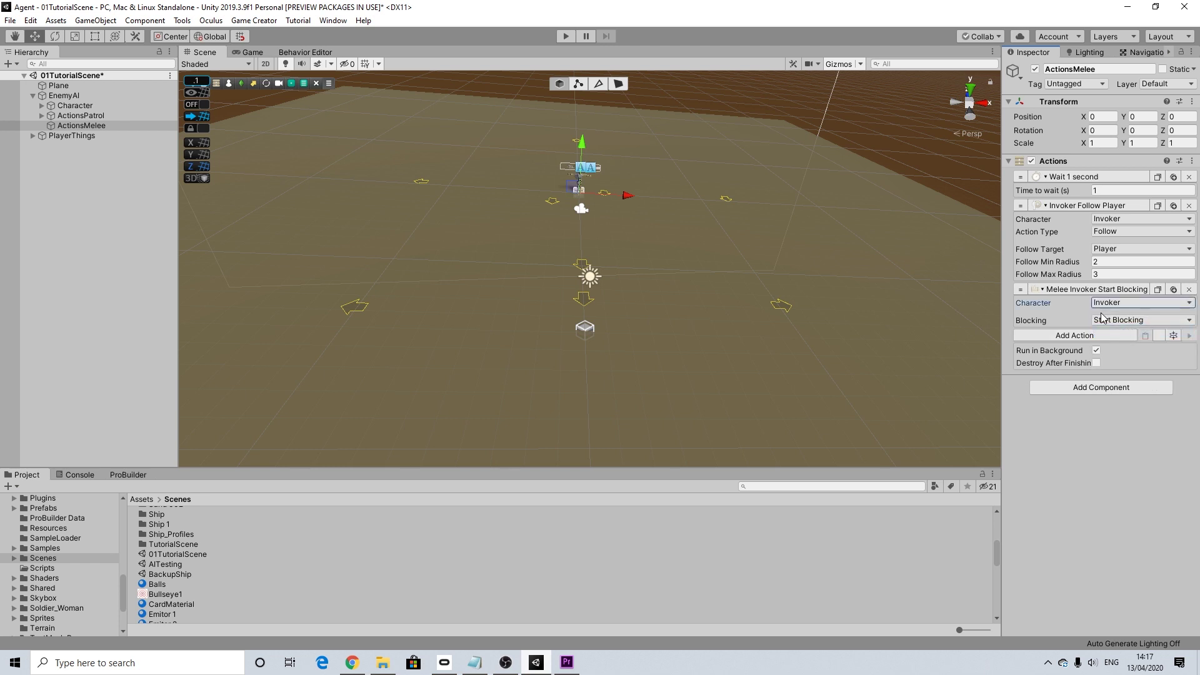
Add a second Wait action after the blocking action, with a time to wait of 1 second.
left_click(1074, 339)
type("wait")
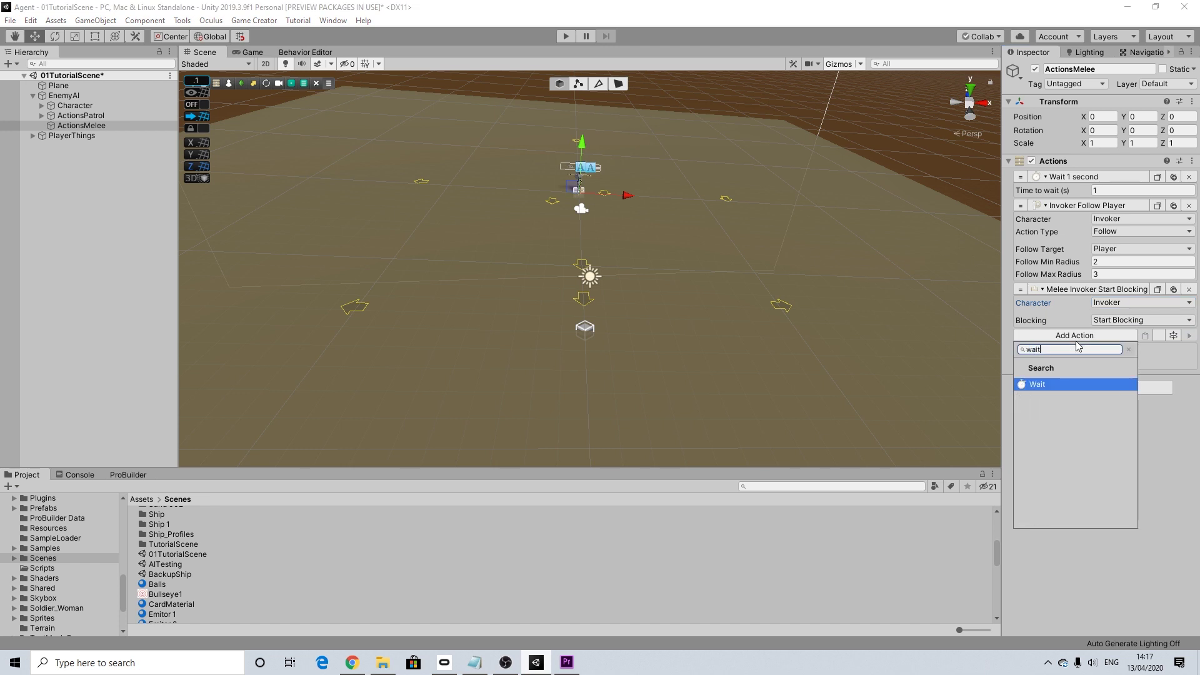
key("Return")
left_click(1094, 348)
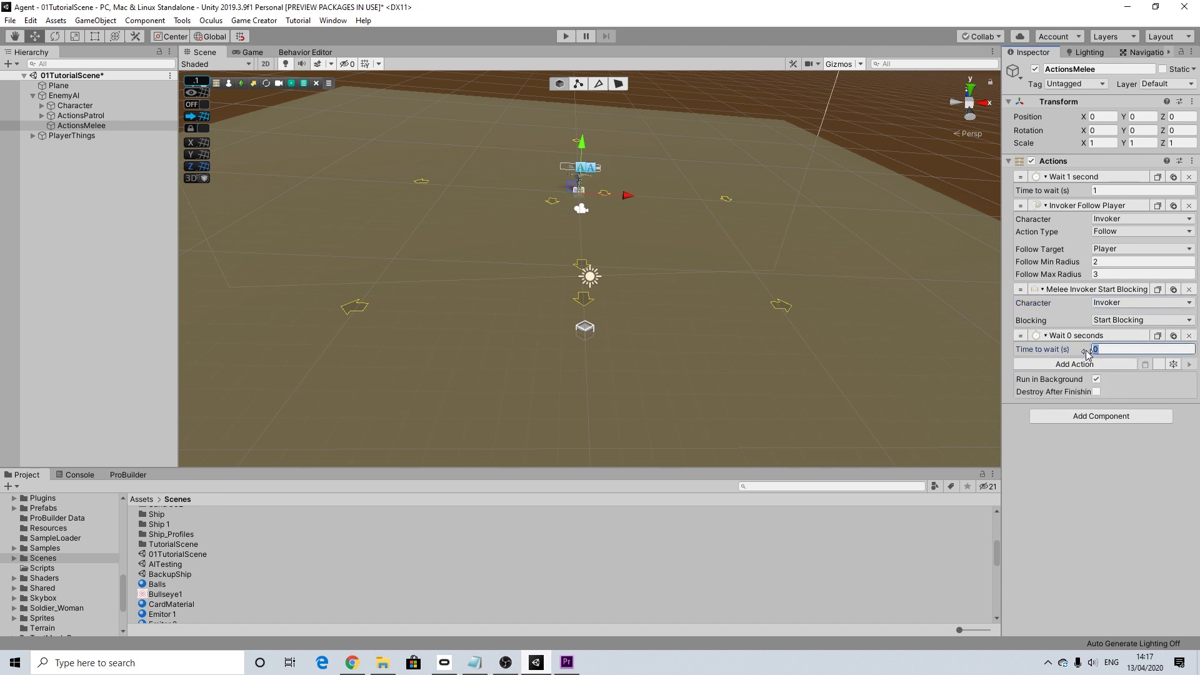
type("1")
Add an Input Melee Attack action after the second wait and set its character to Invoker.
left_click(1070, 367)
type("mele")
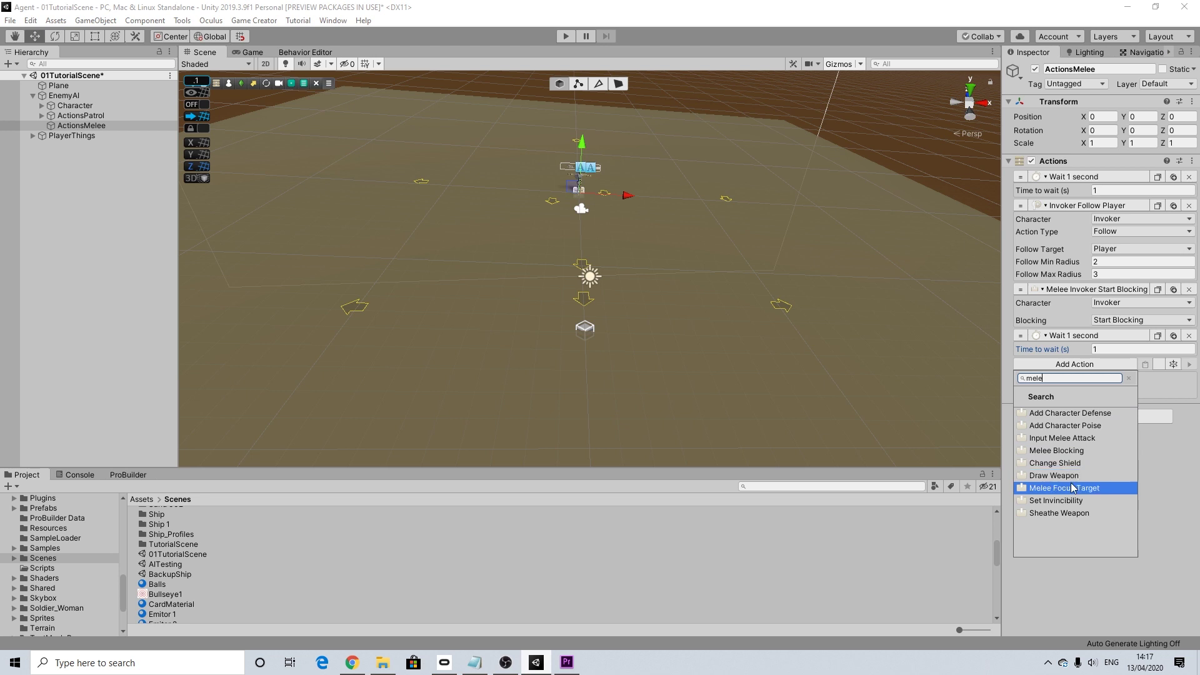
left_click(1066, 439)
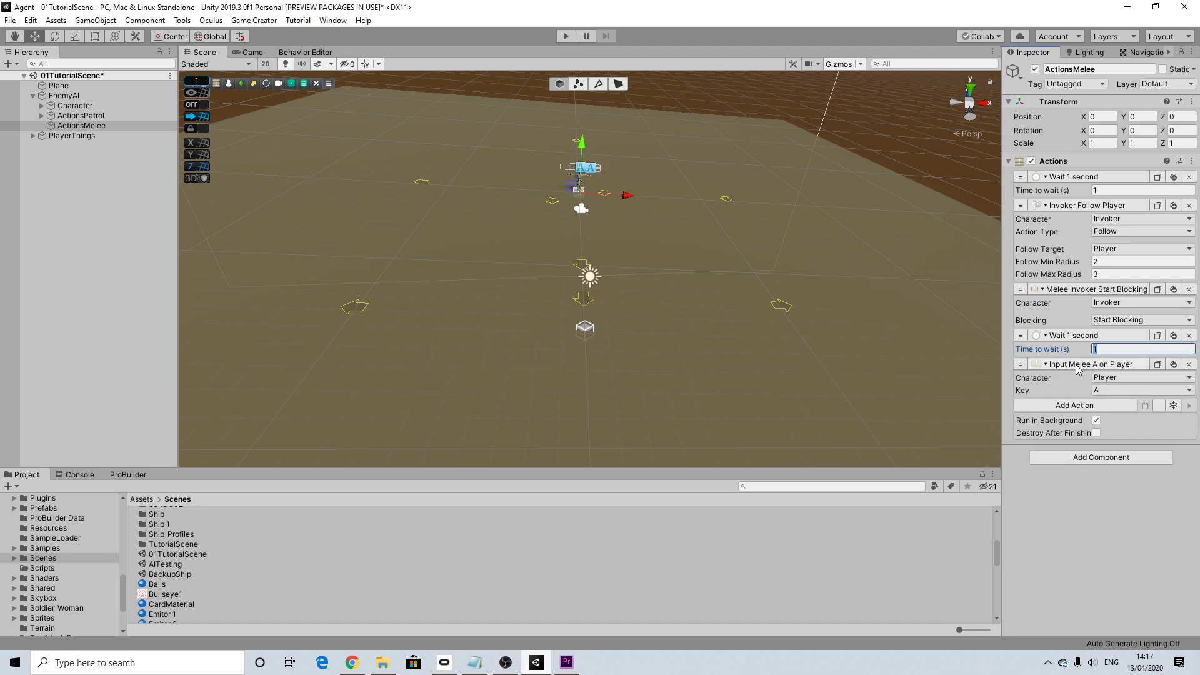
left_click(1104, 380)
left_click(1118, 406)
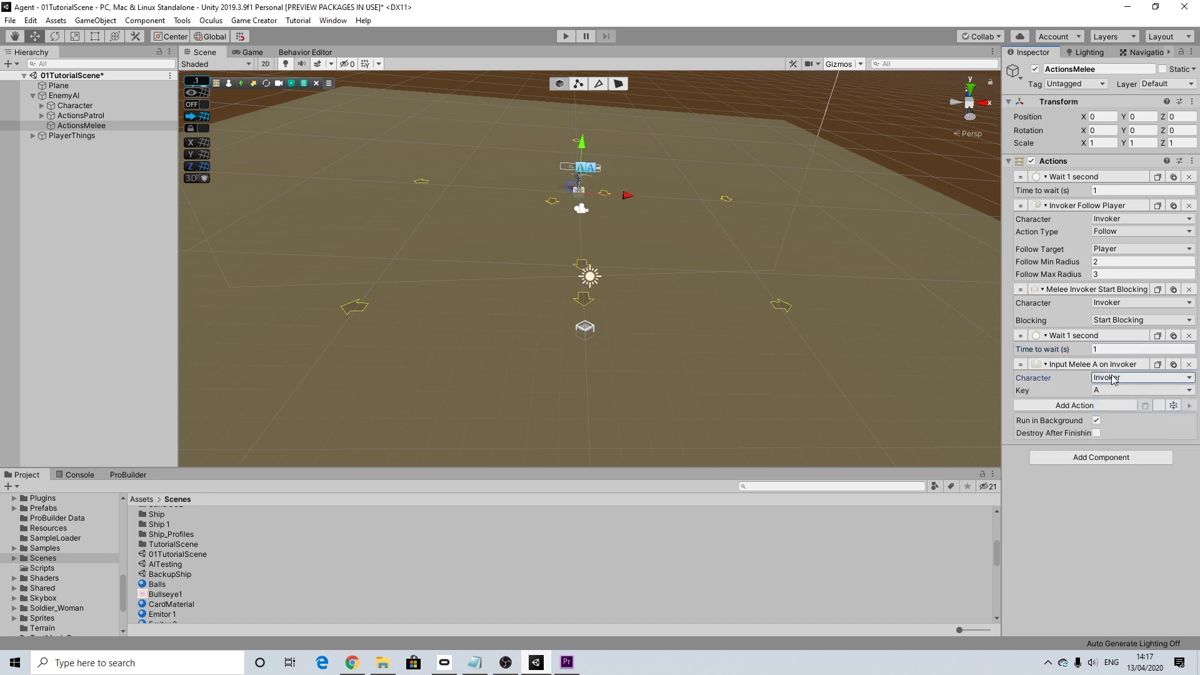
Add a Restart Actions action at the end of the ActionsMelee list.
left_click(1081, 410)
type("rest")
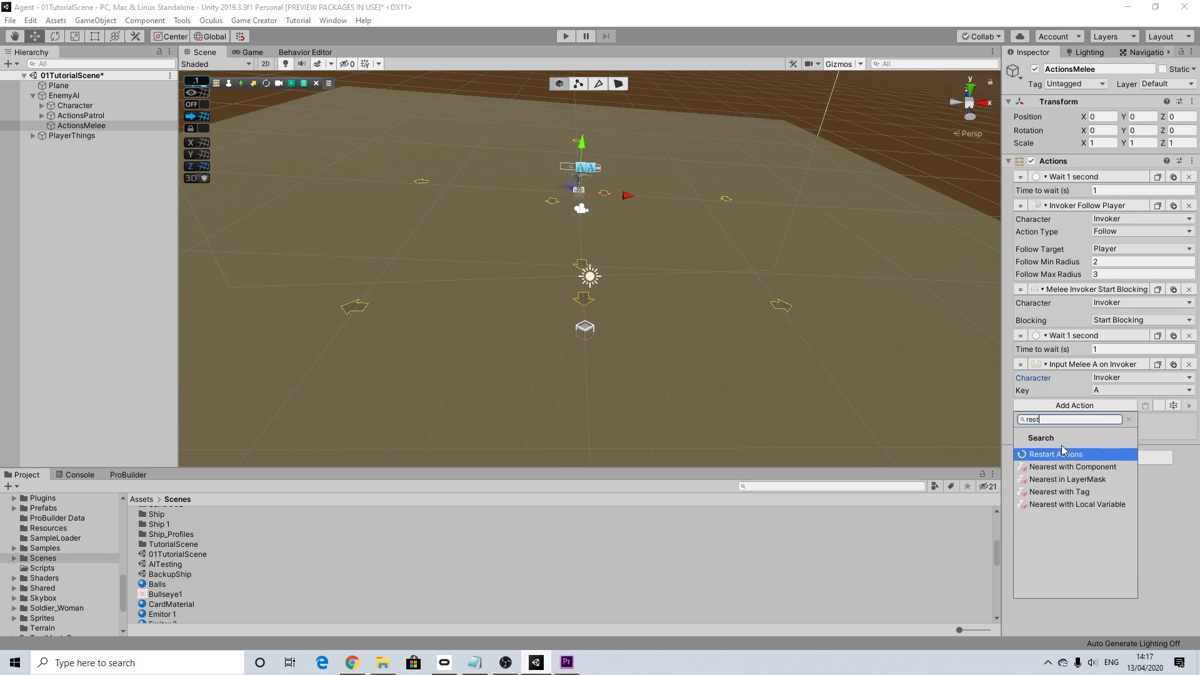
left_click(1063, 453)
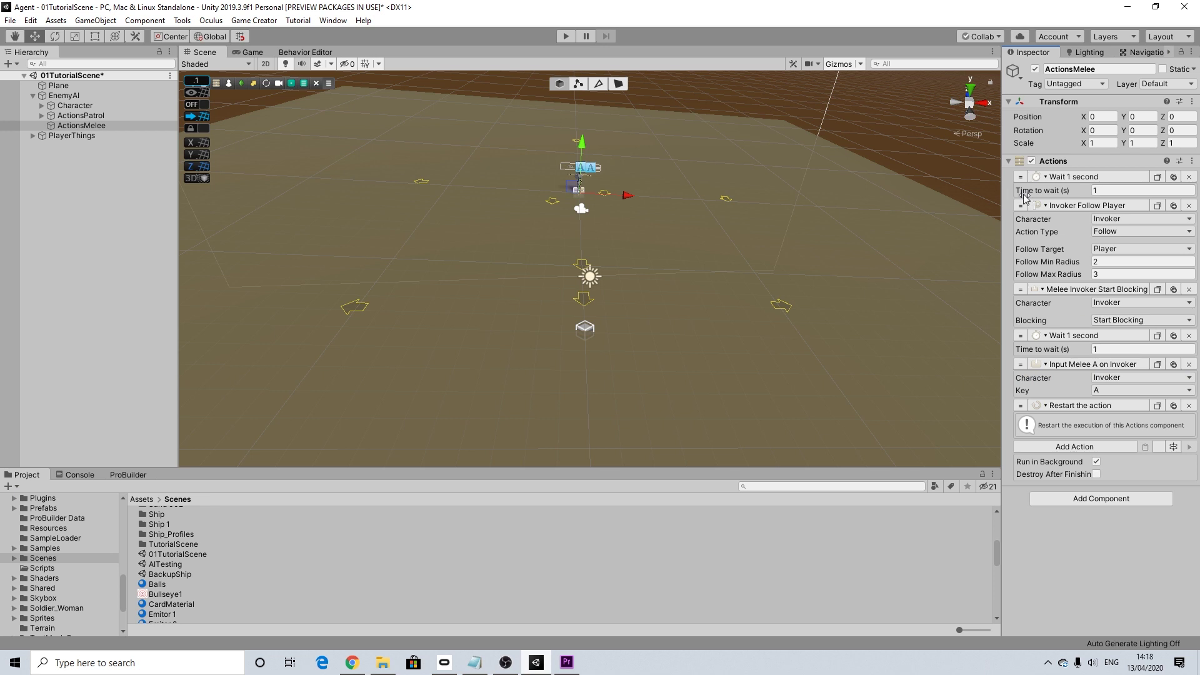
Select the Character under EnemyAI, collapse its Trigger component, and look into its Character Shooter component.
left_click(70, 106)
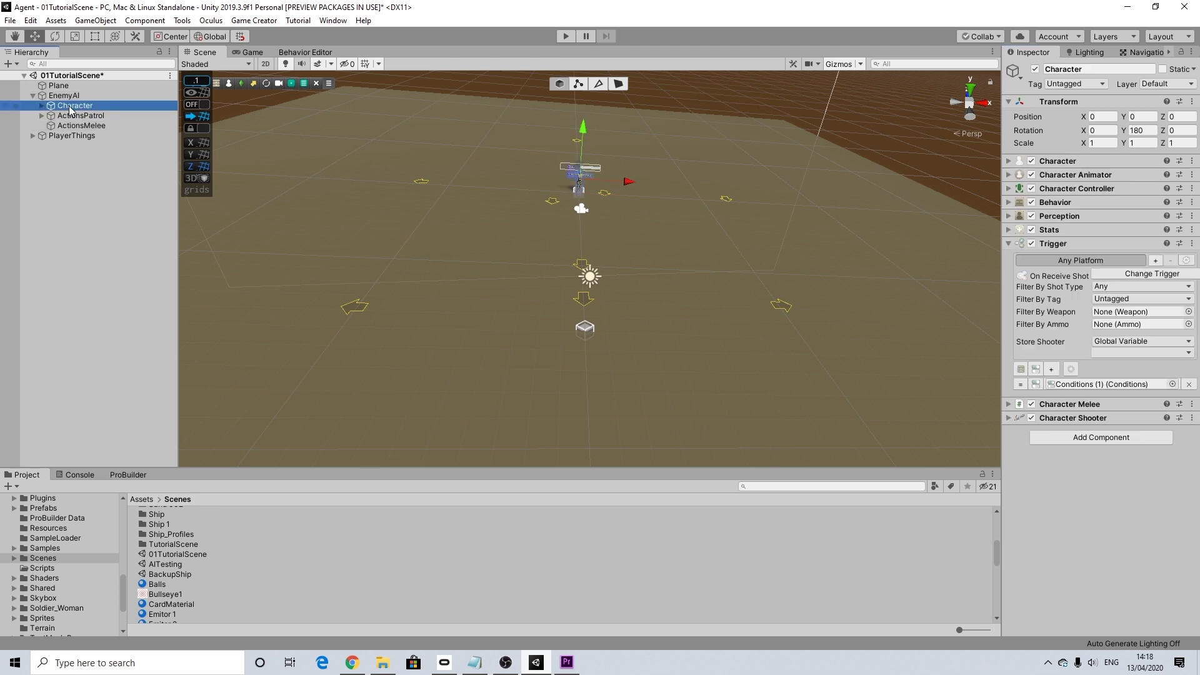
left_click(1011, 244)
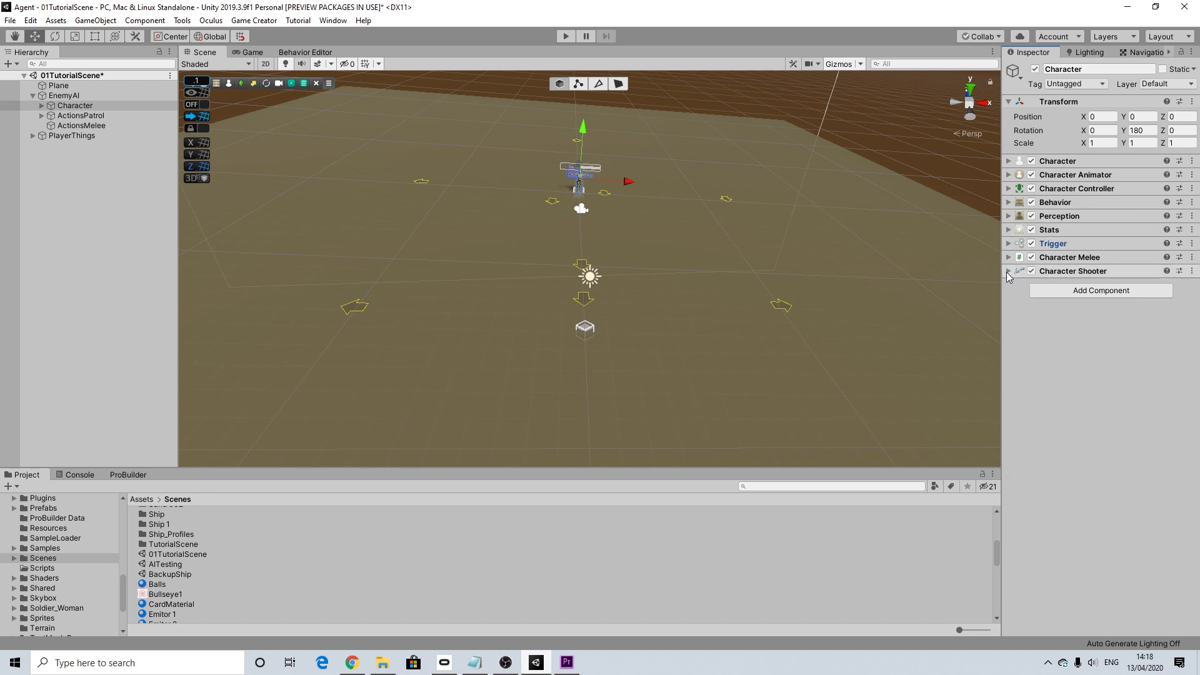
left_click(1007, 271)
left_click(1007, 271)
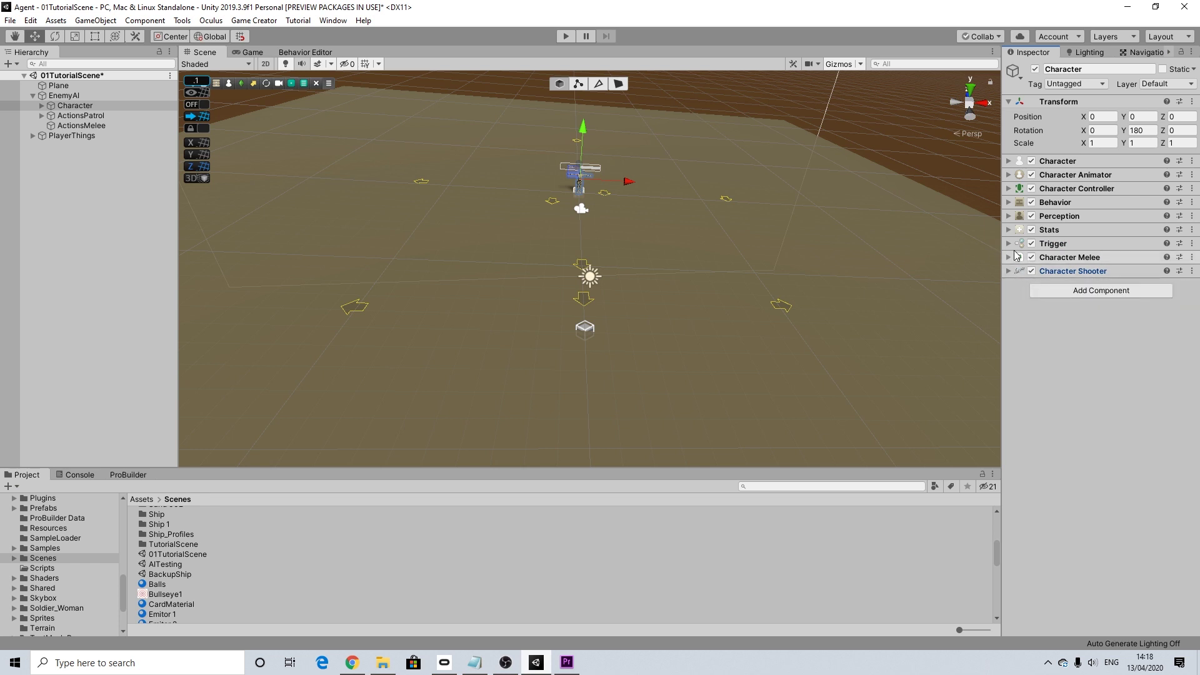
Create a new Game Creator behavior graph named MeleeAI in the Behaviors assets folder.
left_click(1009, 203)
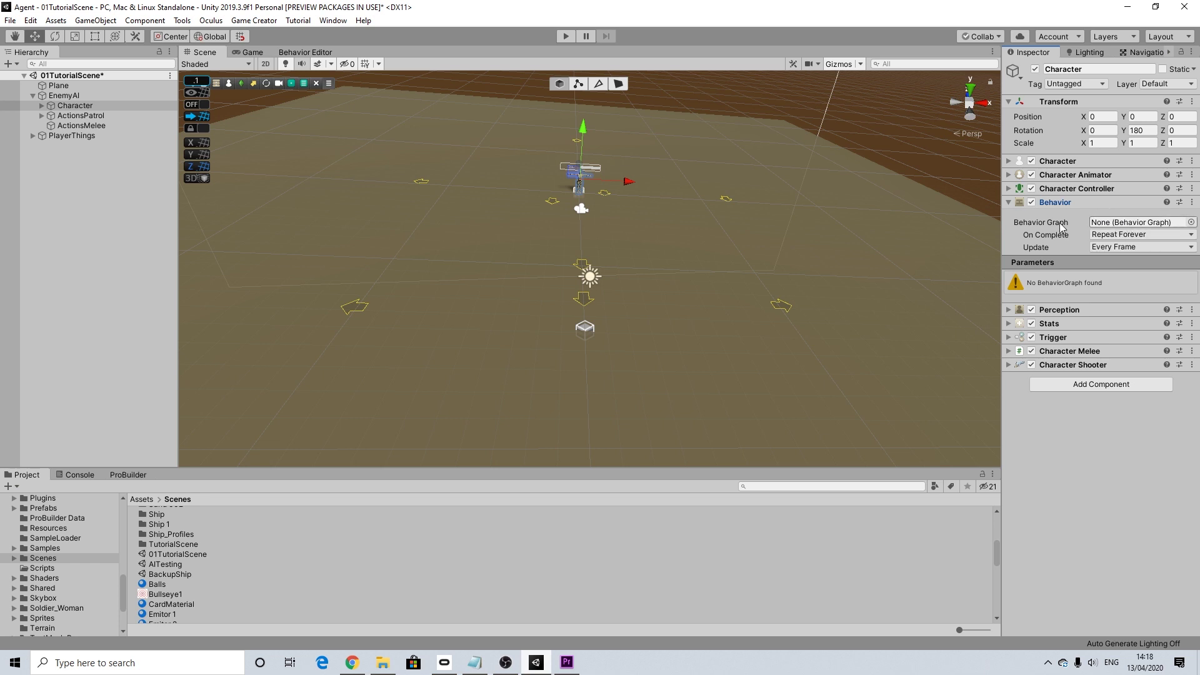
scroll(61, 546, "up", 10)
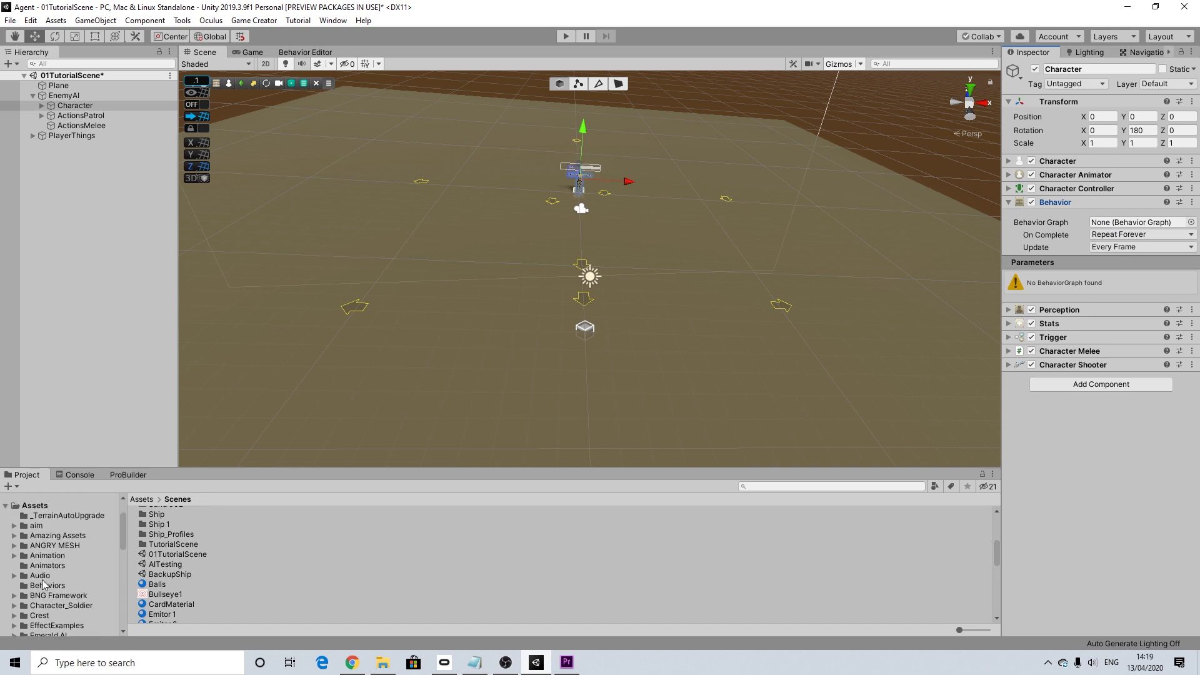
left_click(43, 582)
right_click(152, 572)
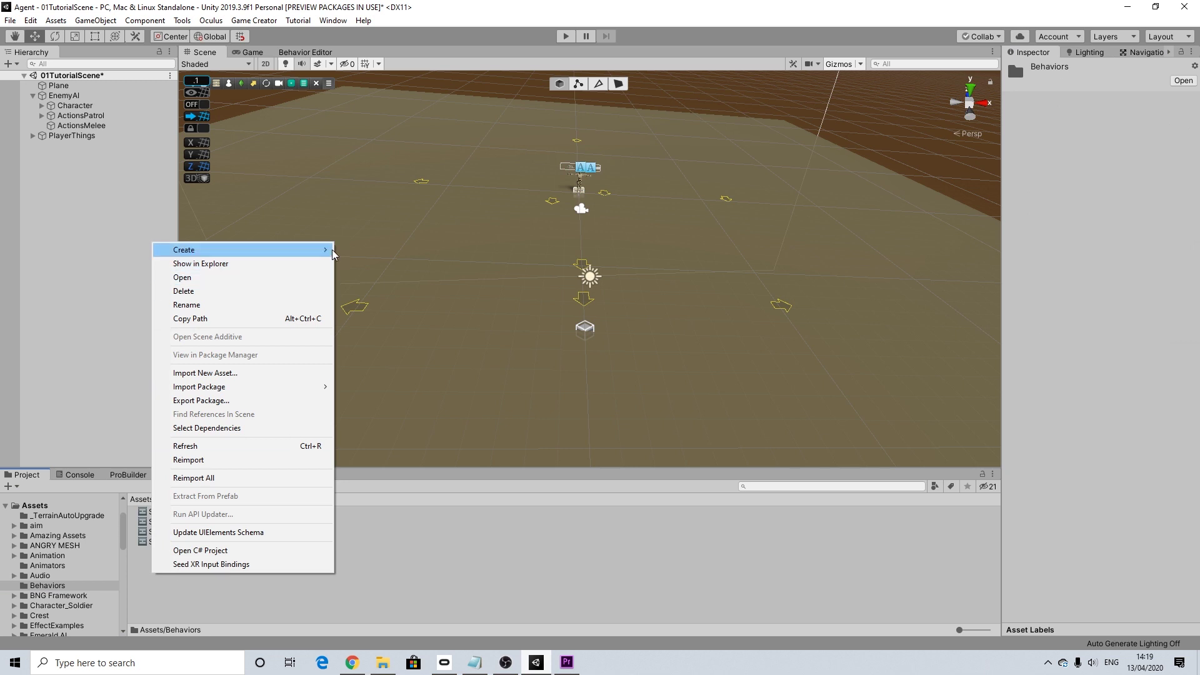
mouse_move(333, 253)
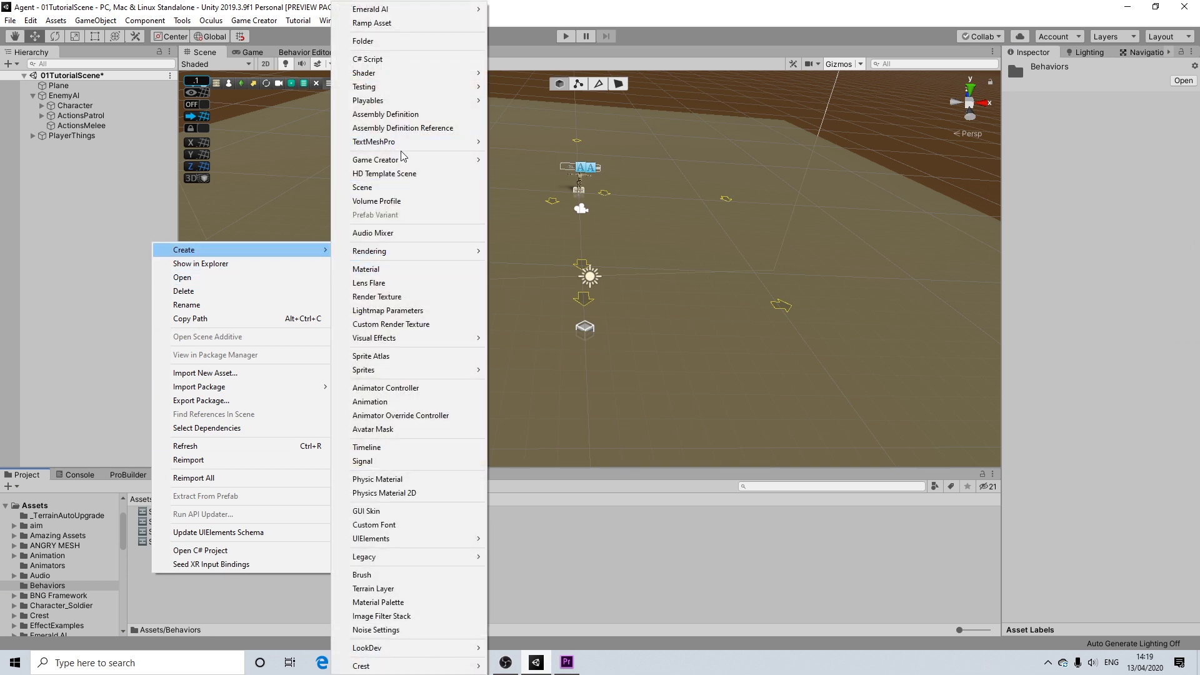
mouse_move(424, 160)
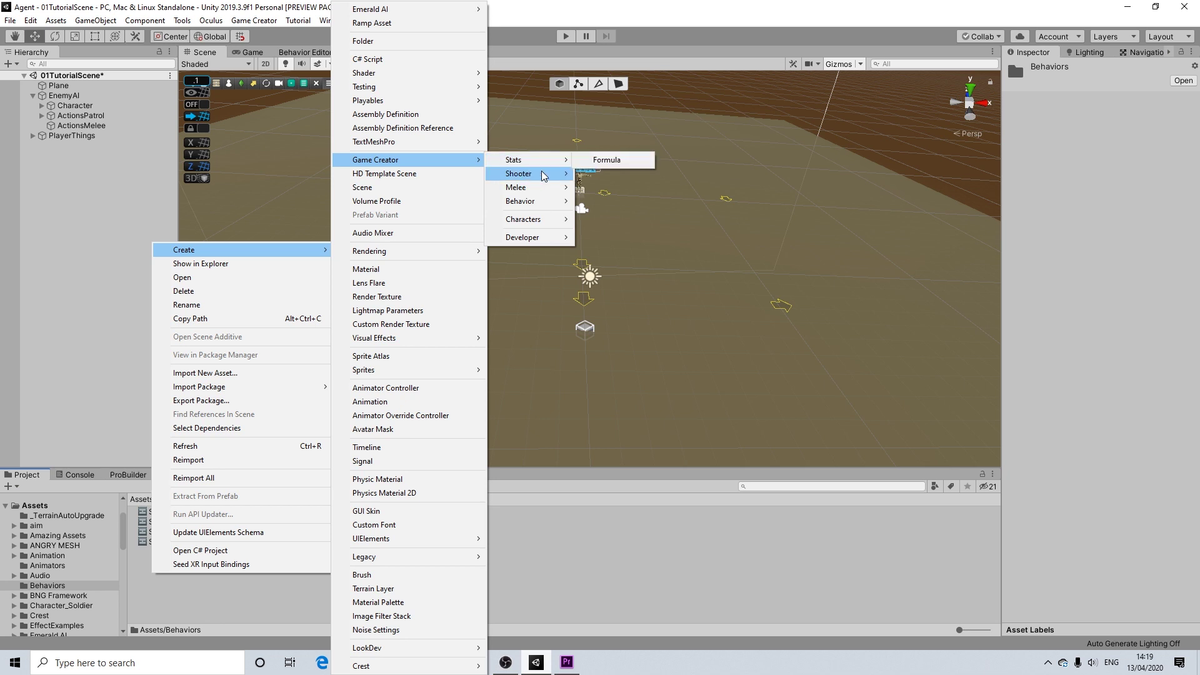
mouse_move(519, 200)
left_click(612, 200)
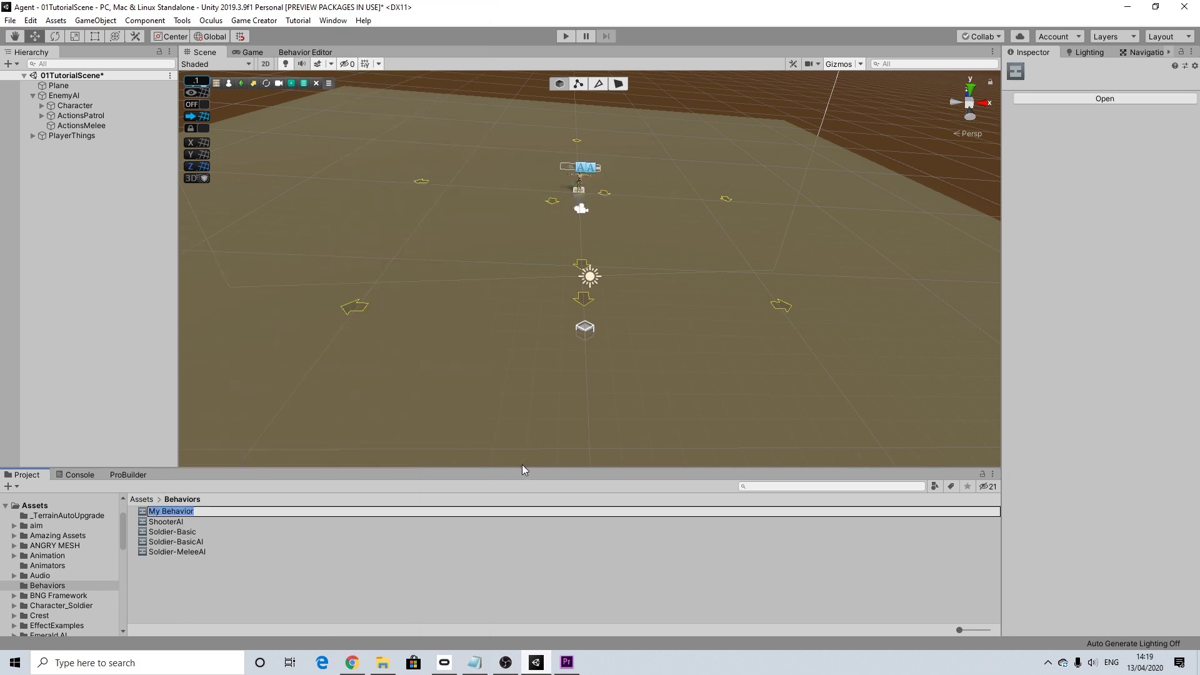
type("MeleeAI")
key("Return")
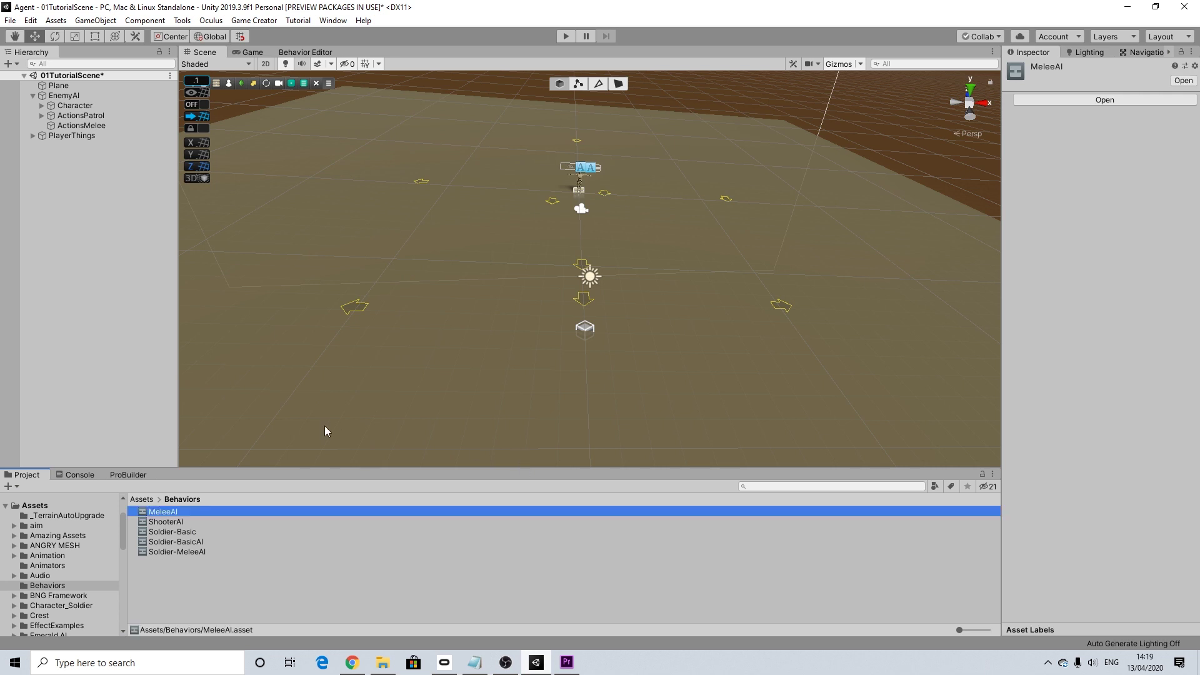
Open the MeleeAI graph and add a composite node under Entry with its type set to Selector.
double_click(164, 512)
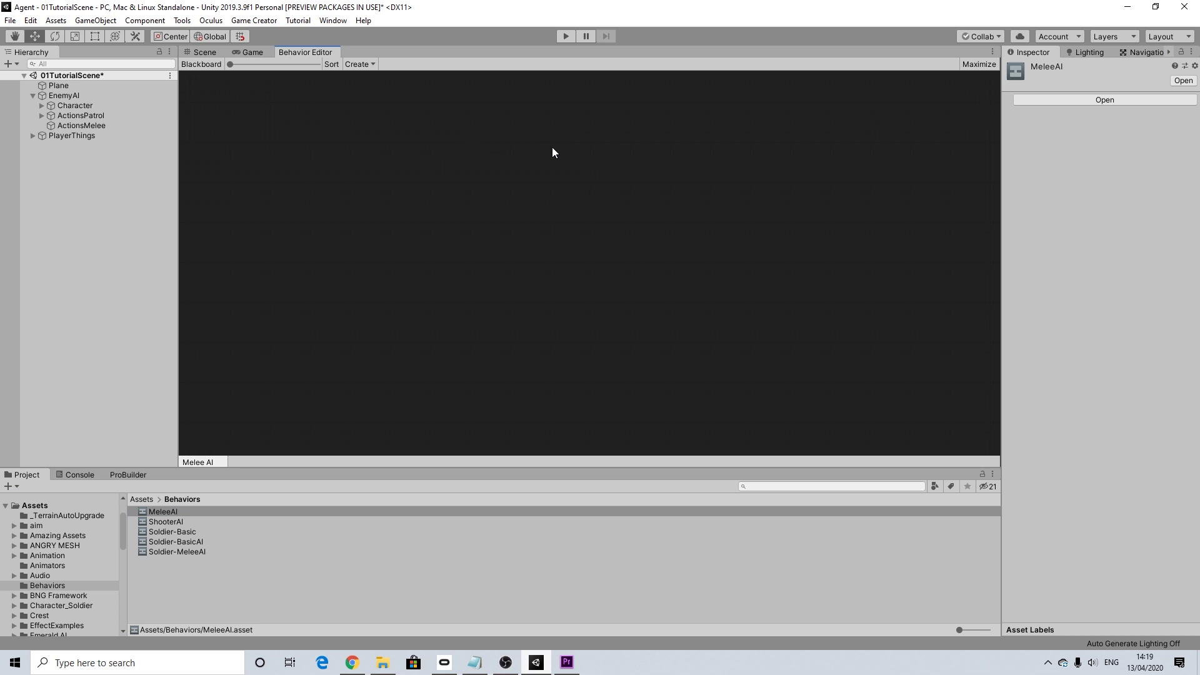
left_click(359, 64)
left_click(432, 78)
left_click_drag(385, 76, 511, 155)
left_click(528, 164)
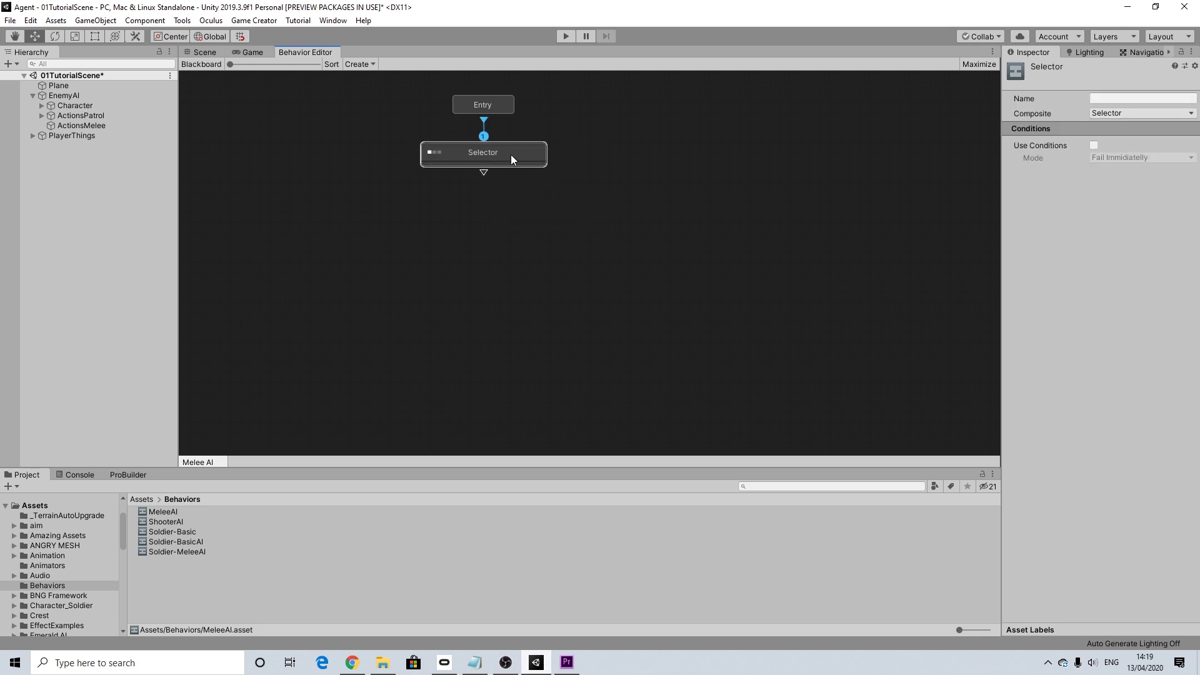
left_click(1129, 112)
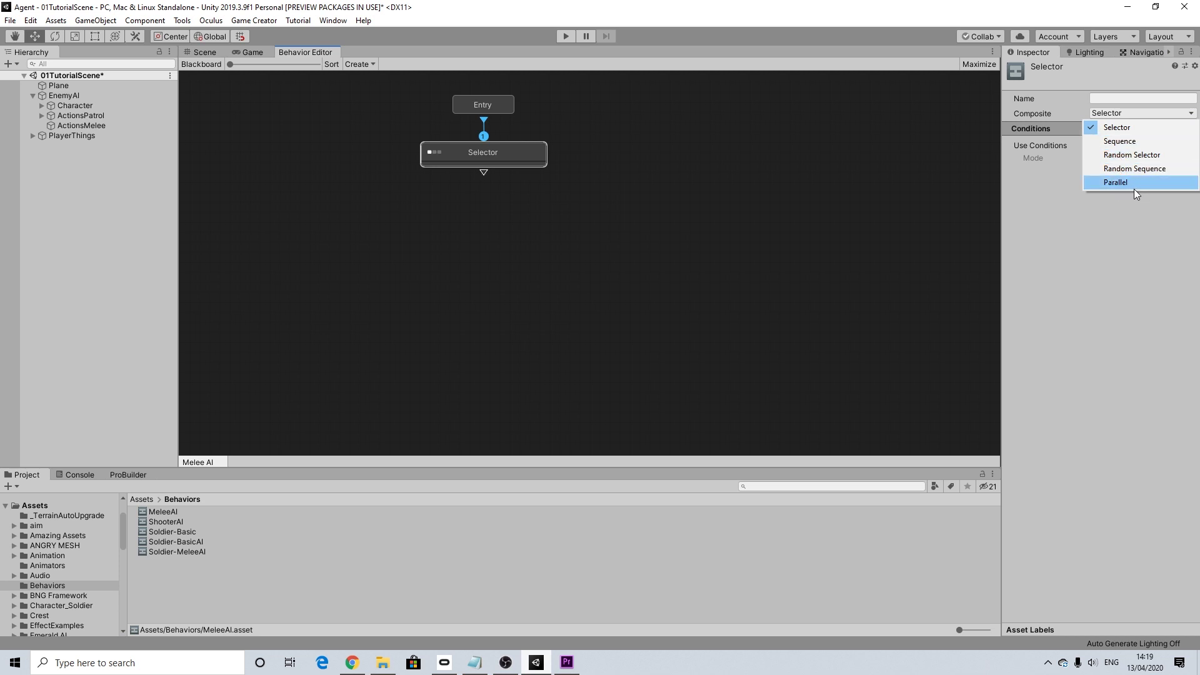
left_click(1128, 128)
Add three Task nodes as children of the Selector and sort the graph.
left_click_drag(483, 172, 386, 197)
left_click(417, 235)
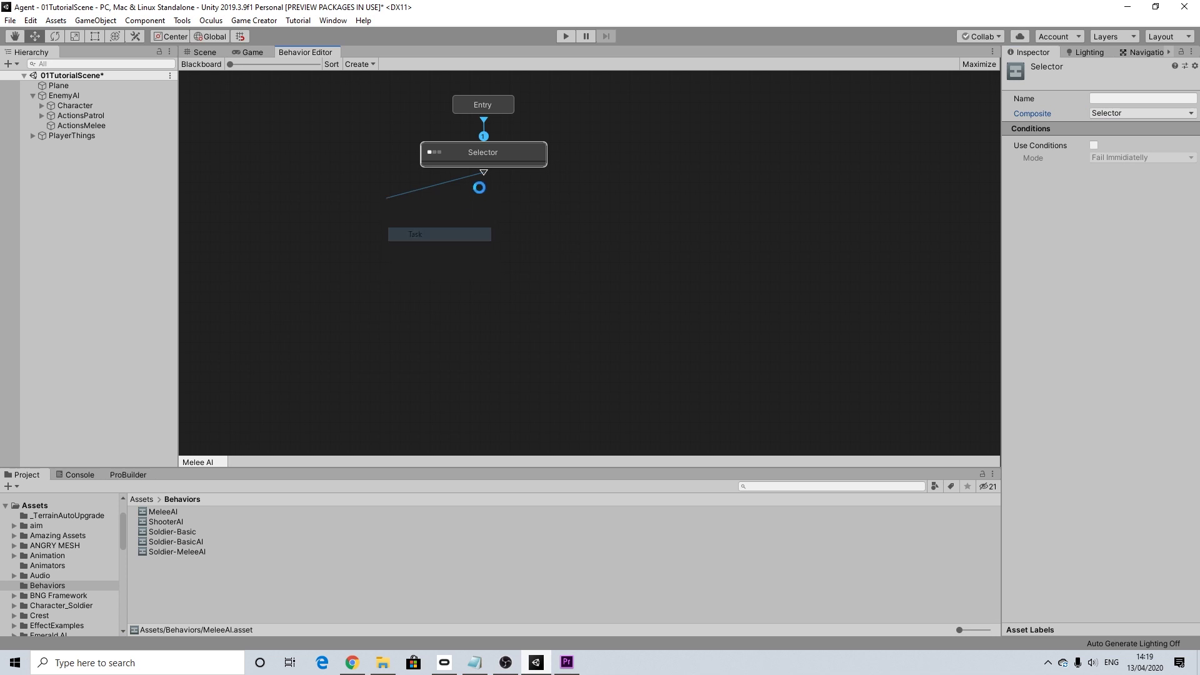
left_click_drag(495, 201, 597, 192)
left_click(505, 237)
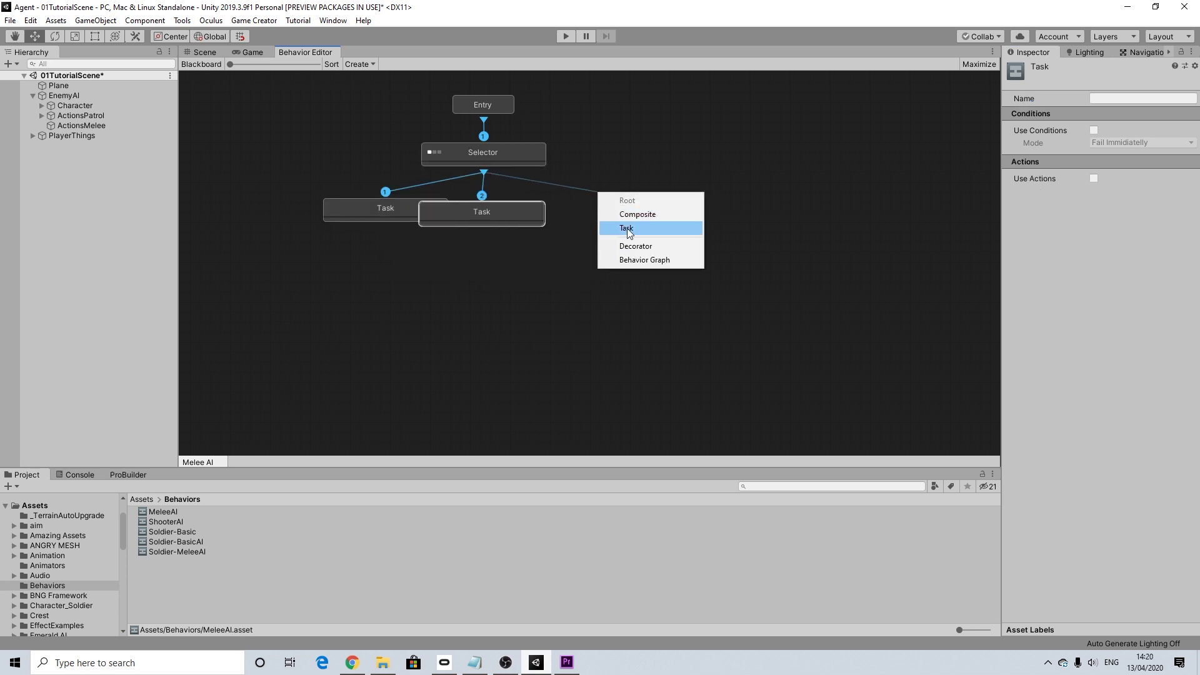
left_click(628, 227)
left_click(331, 64)
middle_click_drag(668, 262, 646, 162)
Enable conditions on the first task in Allow To Complete mode and add a Can See condition from Invoker to Player.
left_click(435, 224)
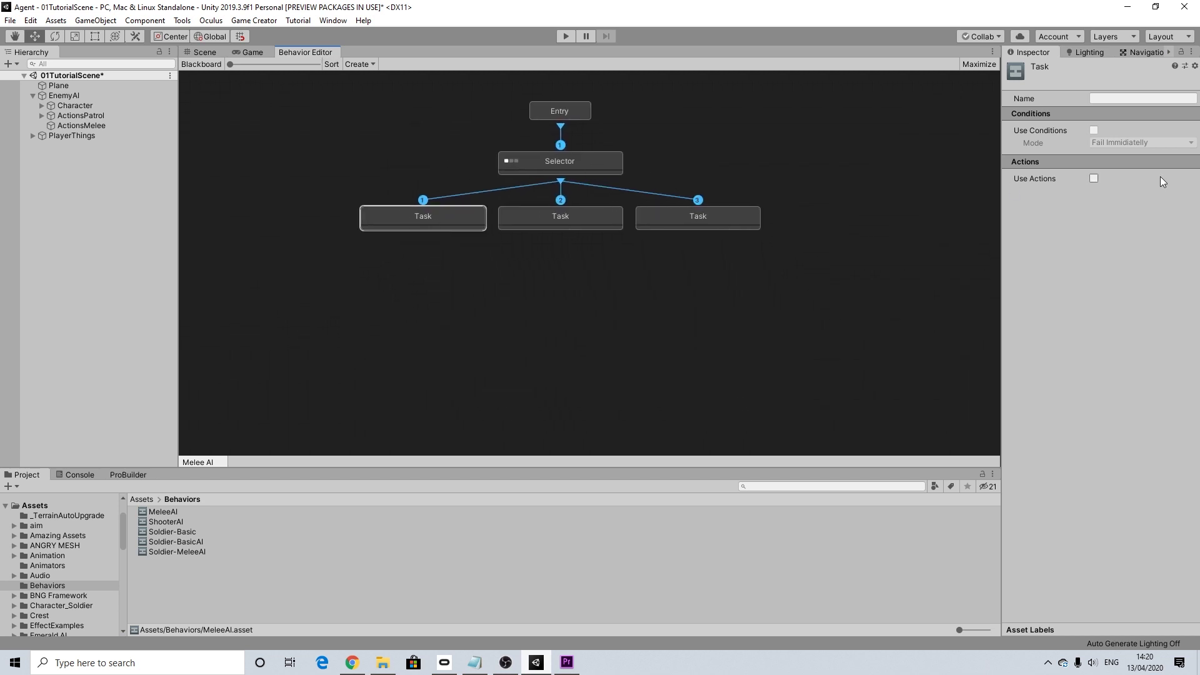
left_click(1094, 130)
left_click(1094, 130)
left_click(1111, 169)
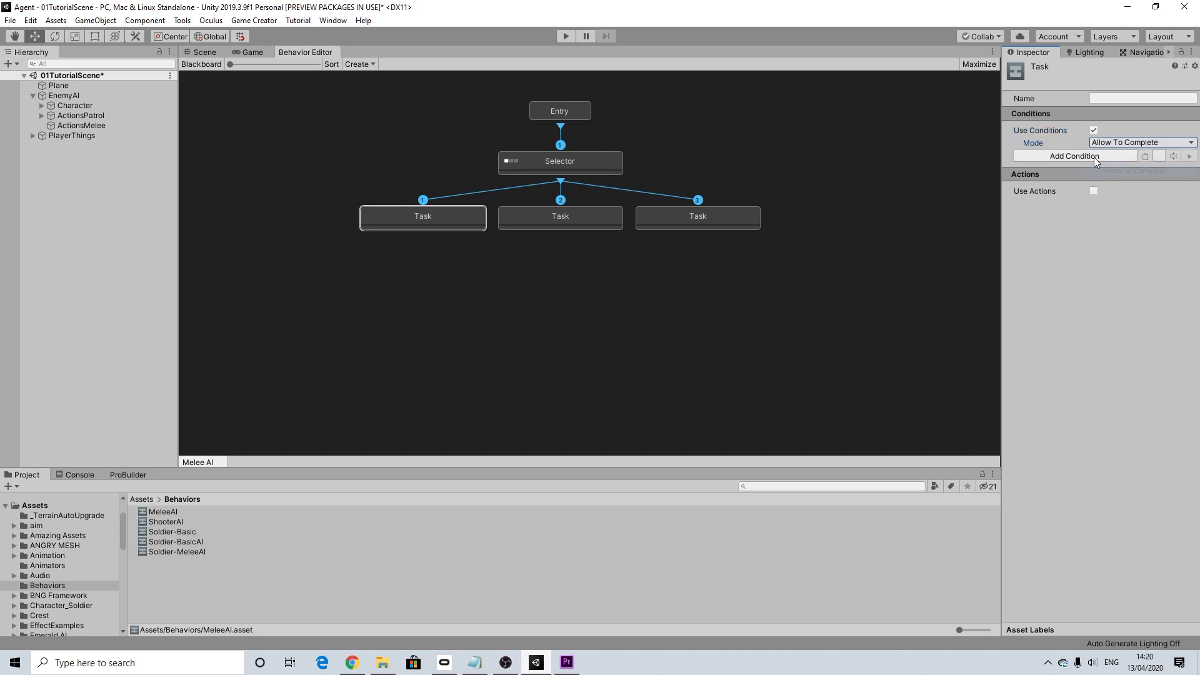
left_click(1089, 156)
type("a")
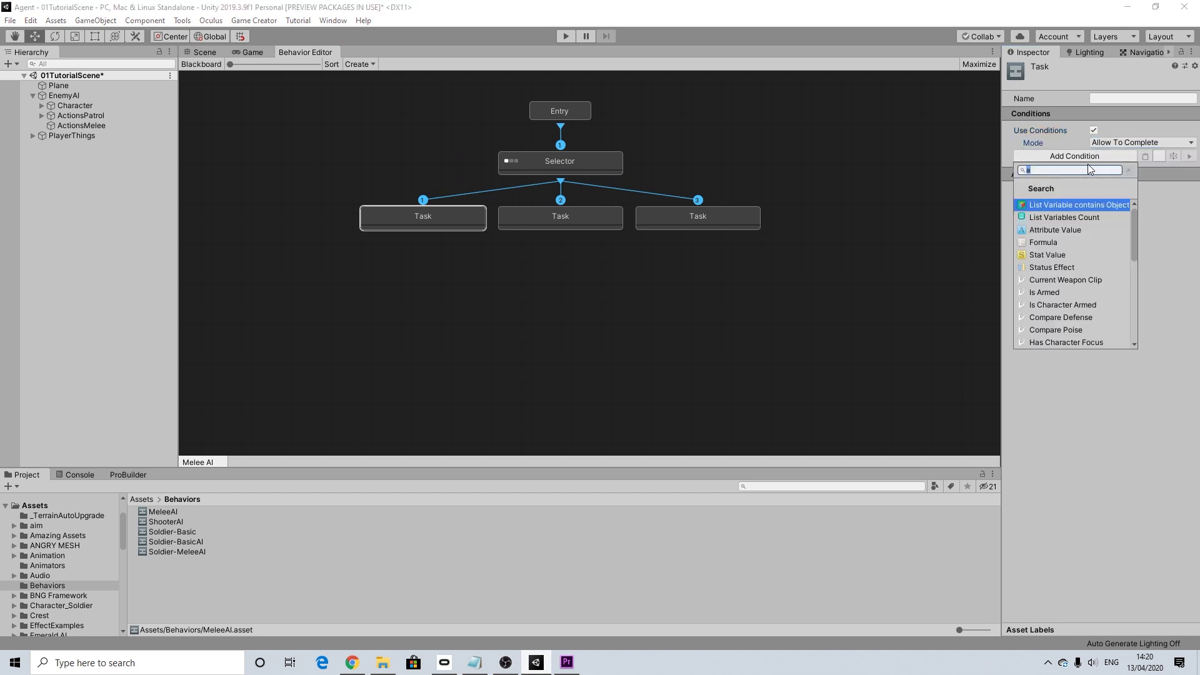
type("see")
left_click(1070, 198)
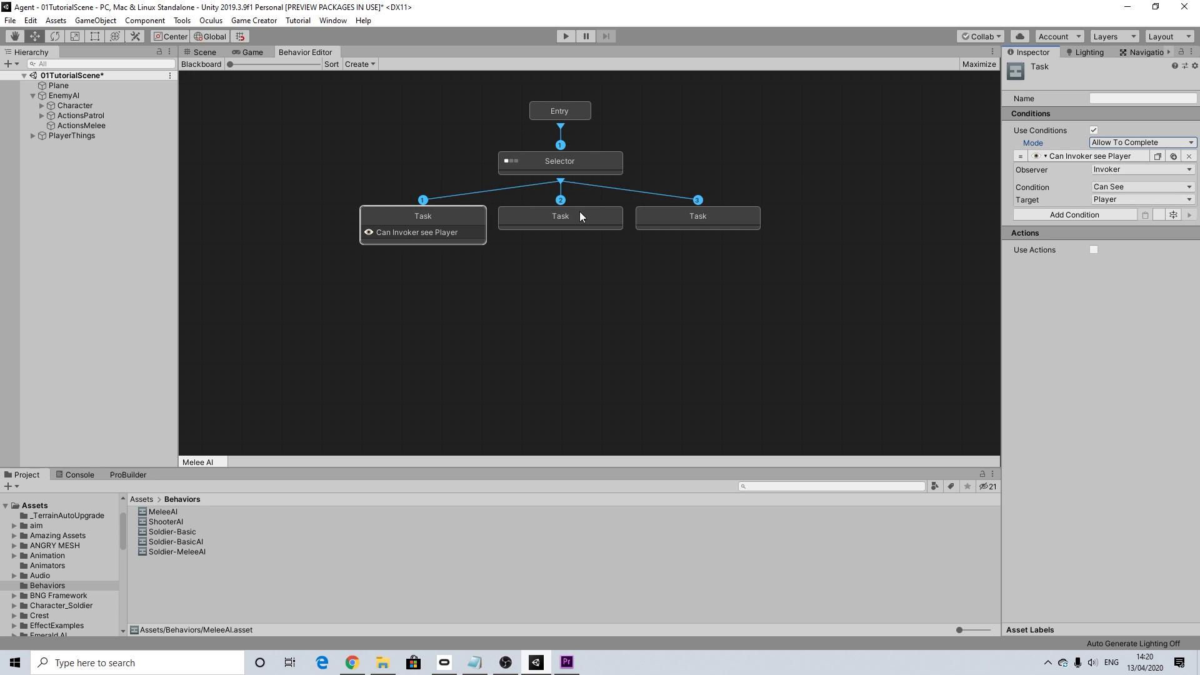
Enable conditions on the third task in Allow To Complete mode and add a condition that Invoker Can Not See Player.
left_click(680, 218)
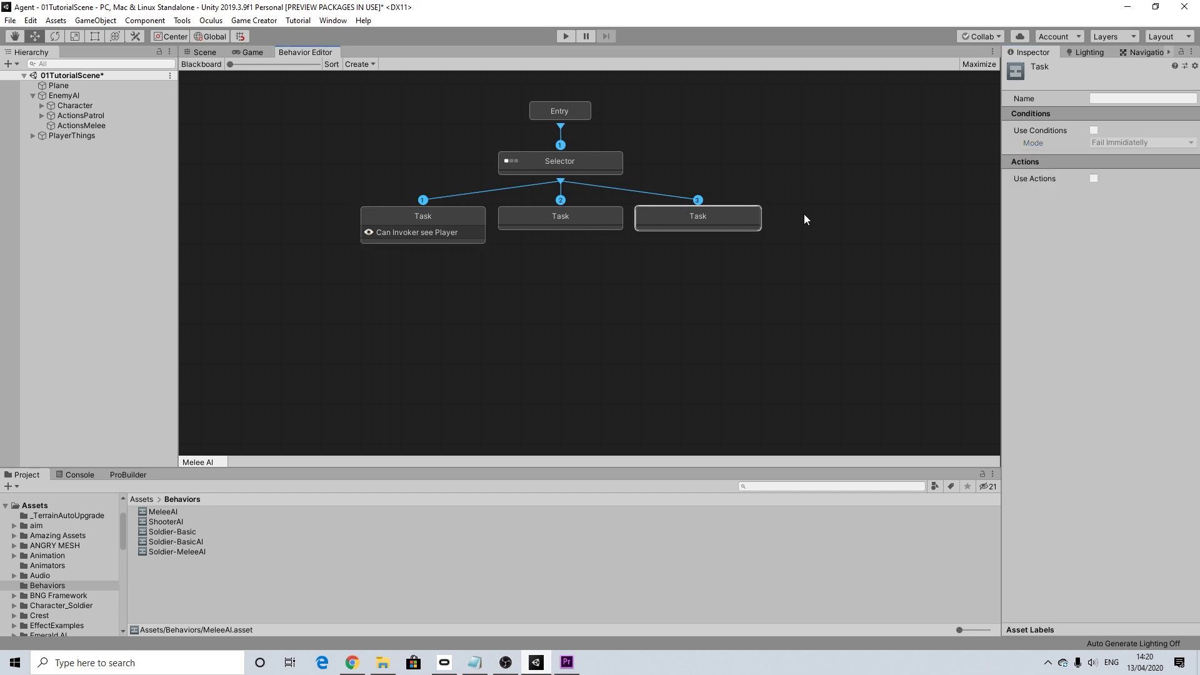
left_click(1093, 130)
left_click(1111, 143)
left_click(1104, 170)
left_click(1072, 156)
type("s")
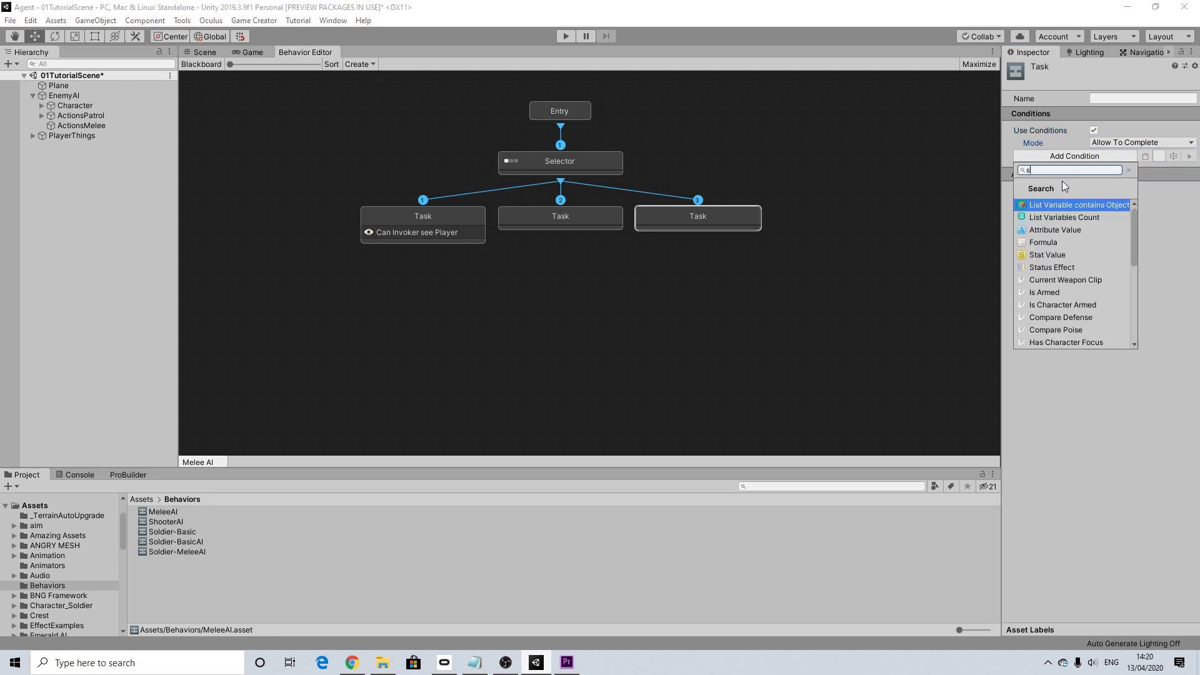
type("ee")
left_click(1044, 205)
left_click(1104, 188)
left_click(1112, 215)
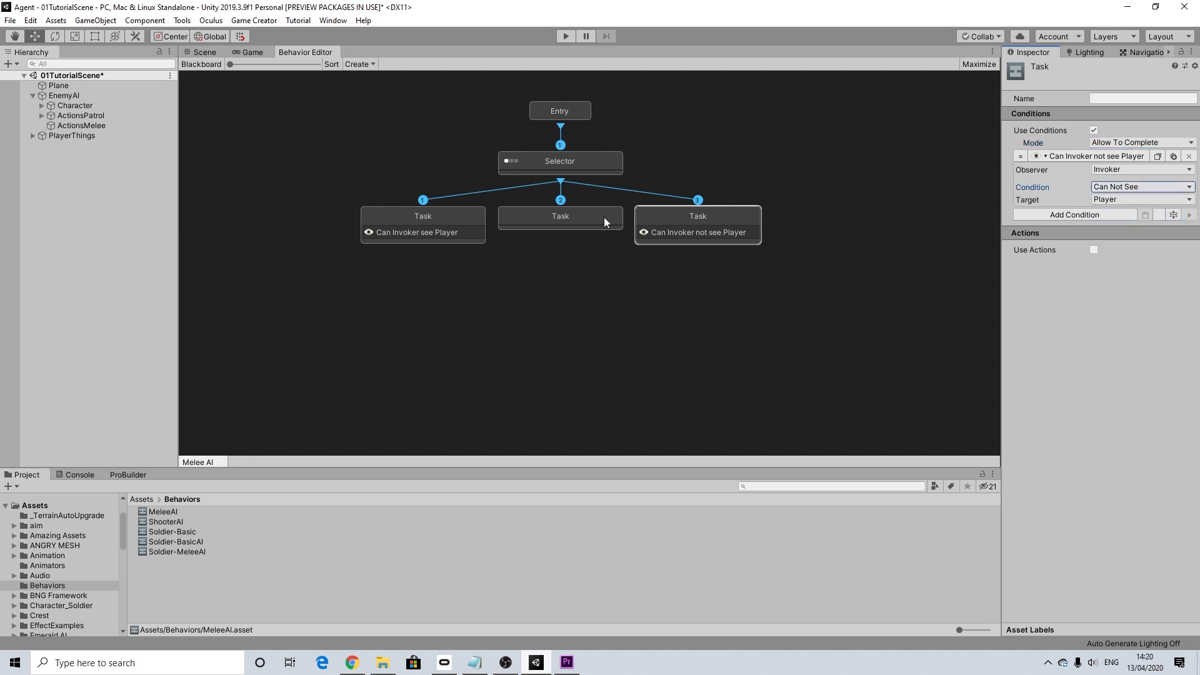
Enable actions on all three tasks under the Selector.
left_click(1093, 249)
left_click(442, 224)
left_click(1093, 250)
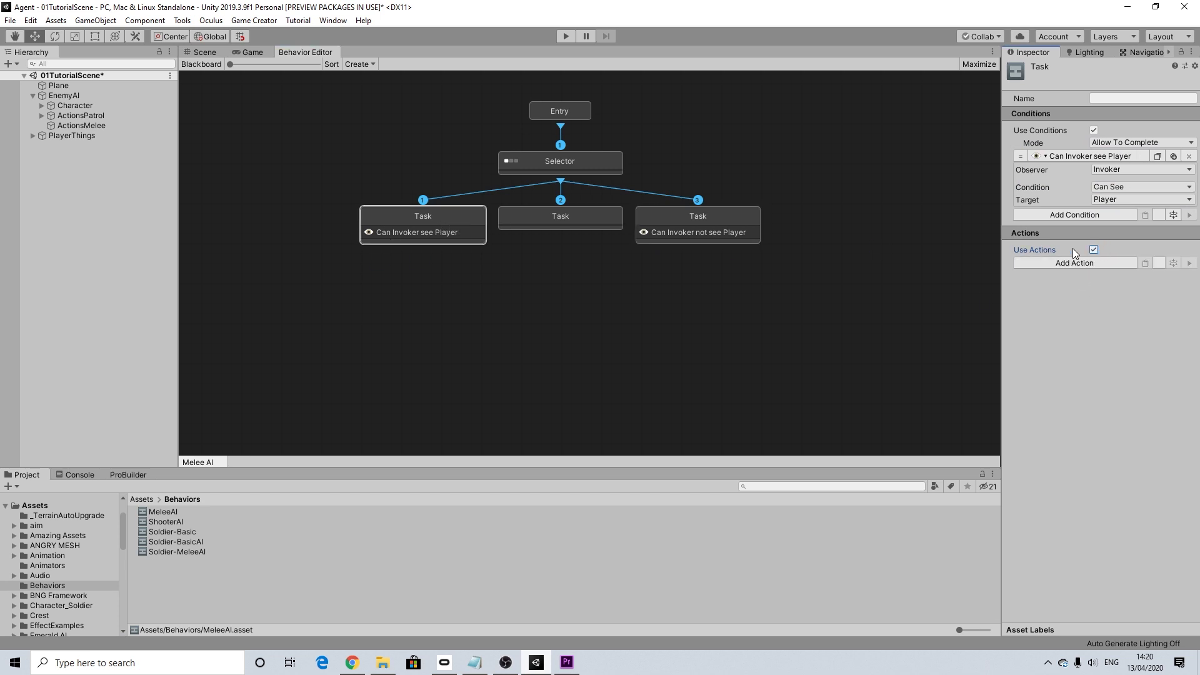
left_click(585, 213)
left_click(1093, 178)
Open the choice of actions for the first task, which has the Can See condition.
left_click(599, 215)
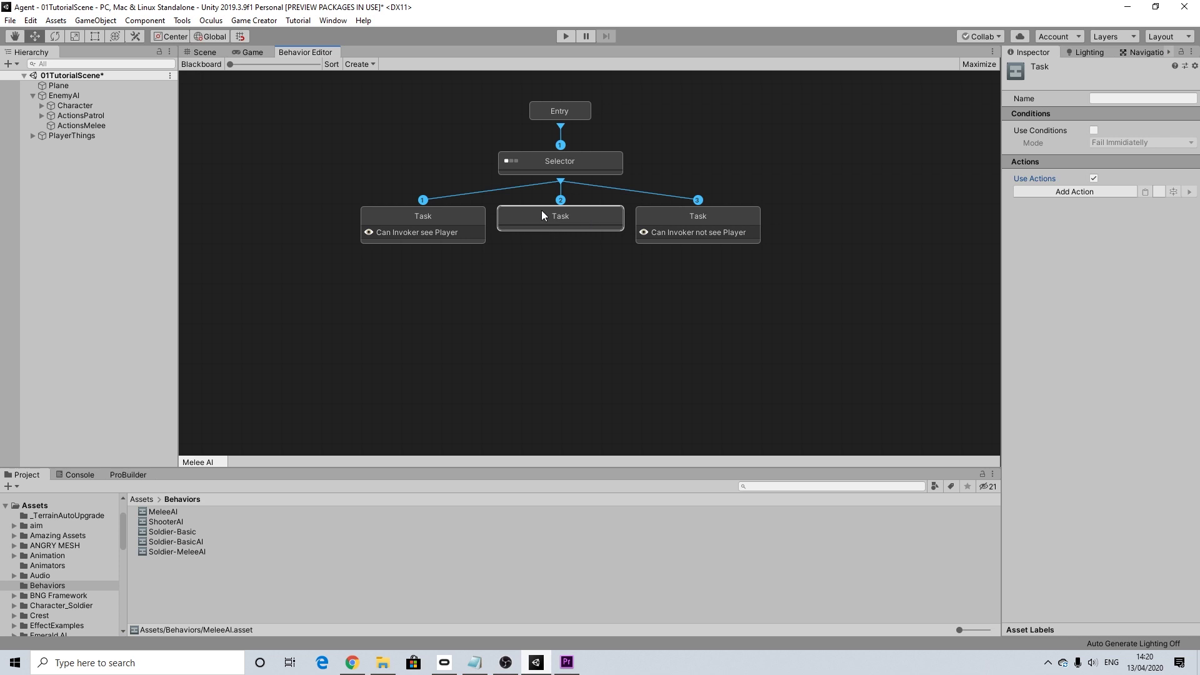
left_click(453, 216)
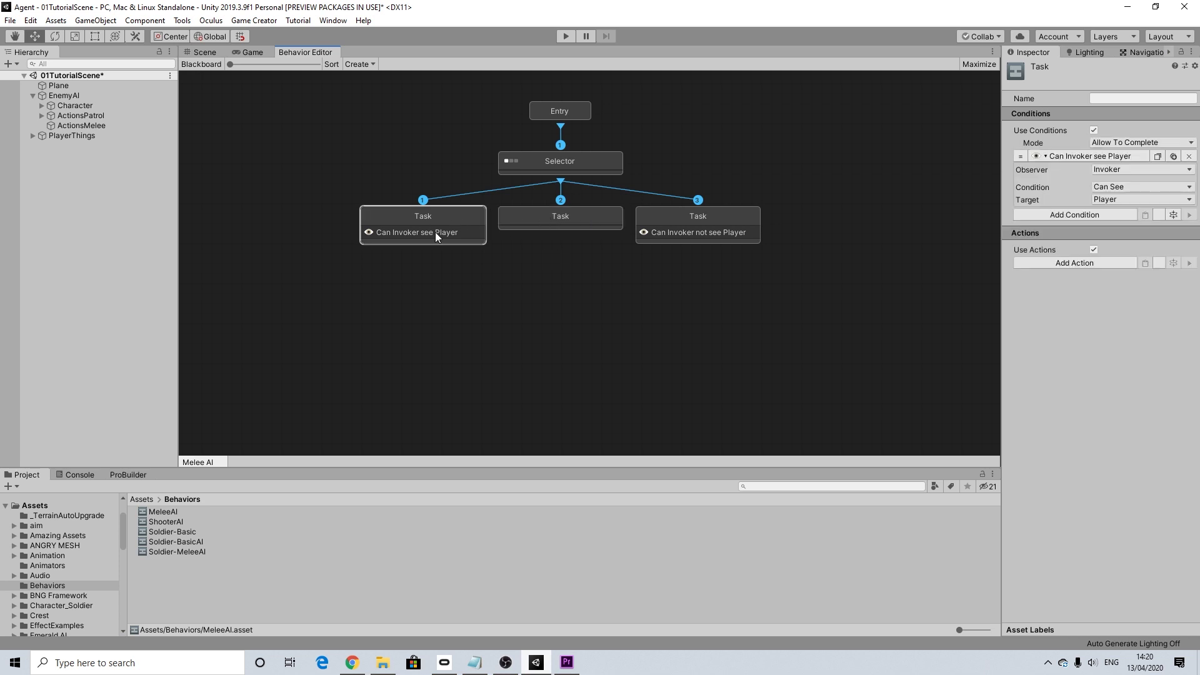
left_click(1061, 263)
type("can")
key("BackSpace")
key("BackSpace")
key("BackSpace")
type("can")
key("BackSpace")
key("BackSpace")
key("BackSpace")
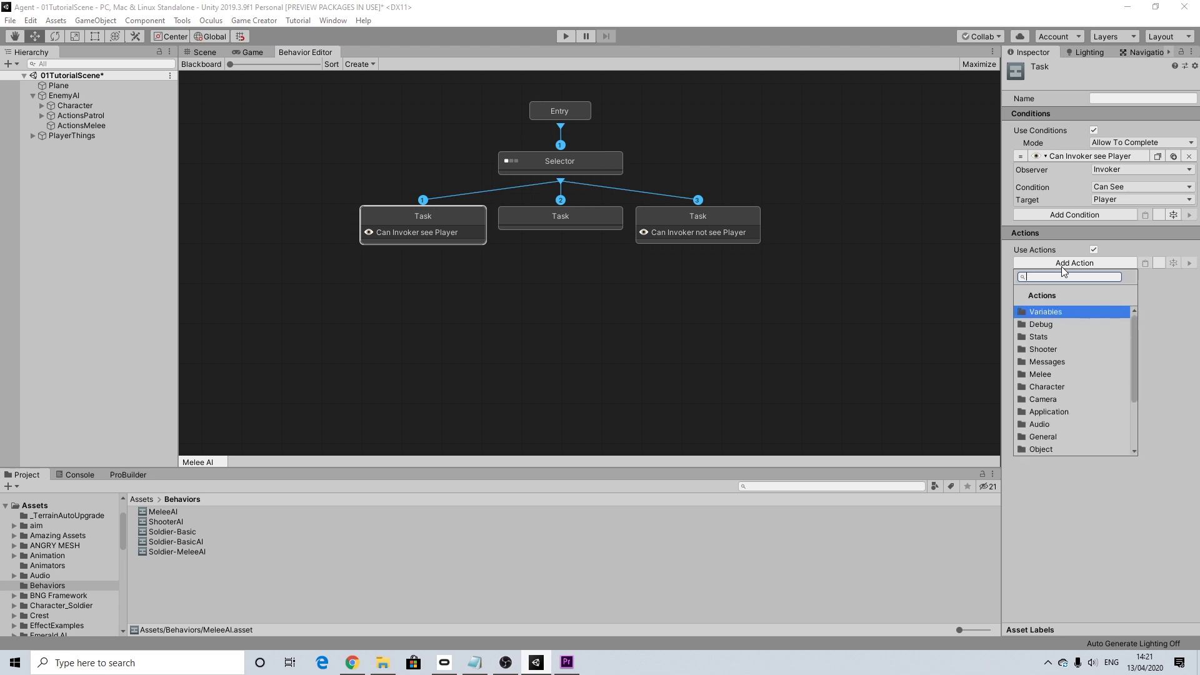
Add a character Change Property action to the first task, targeting Invoker and changing the Can Run property.
left_click(1050, 387)
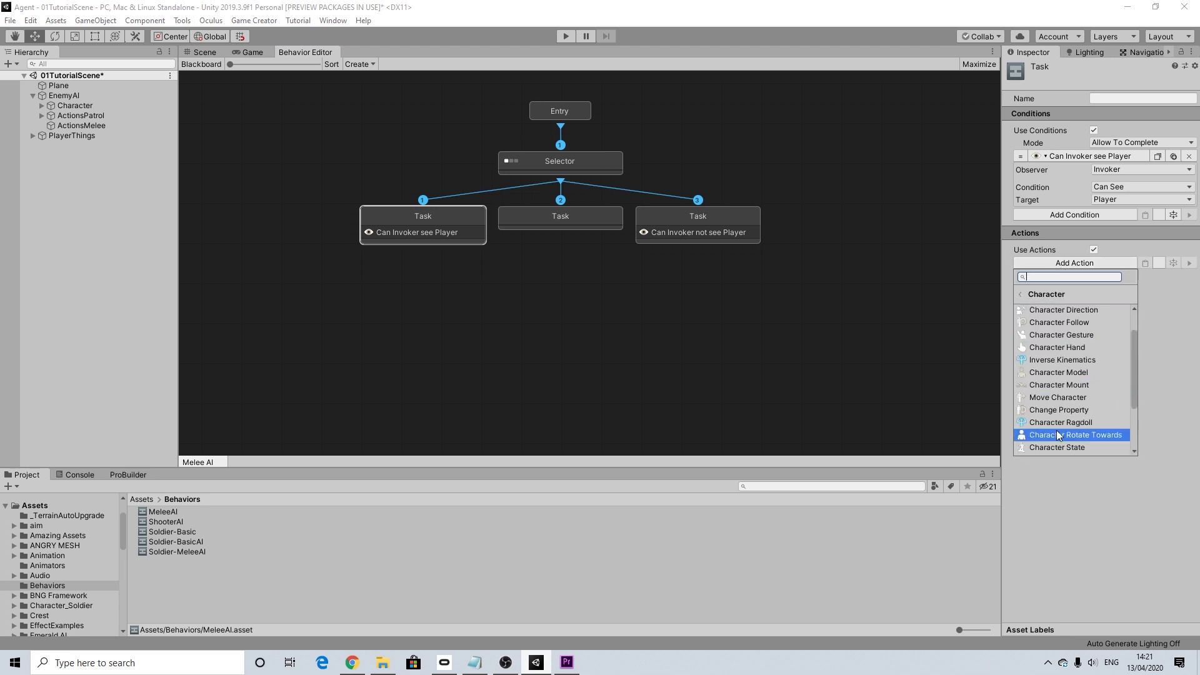
left_click(1052, 409)
left_click(1112, 278)
left_click(1122, 305)
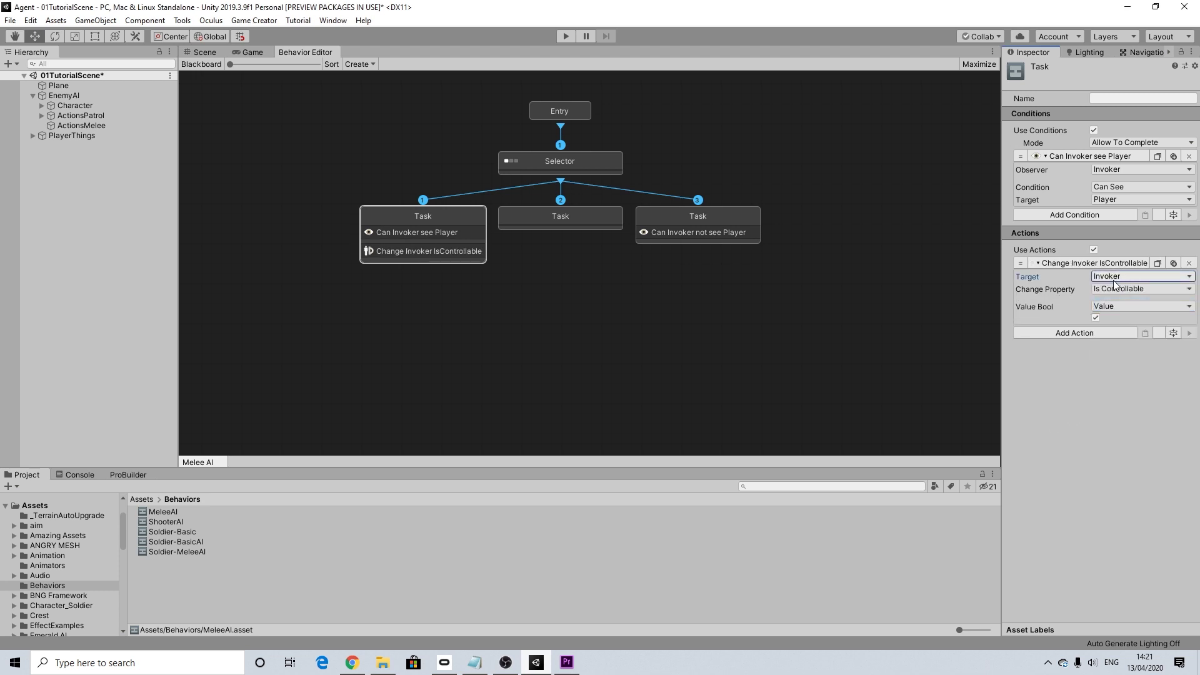
left_click(1118, 288)
left_click(1163, 312)
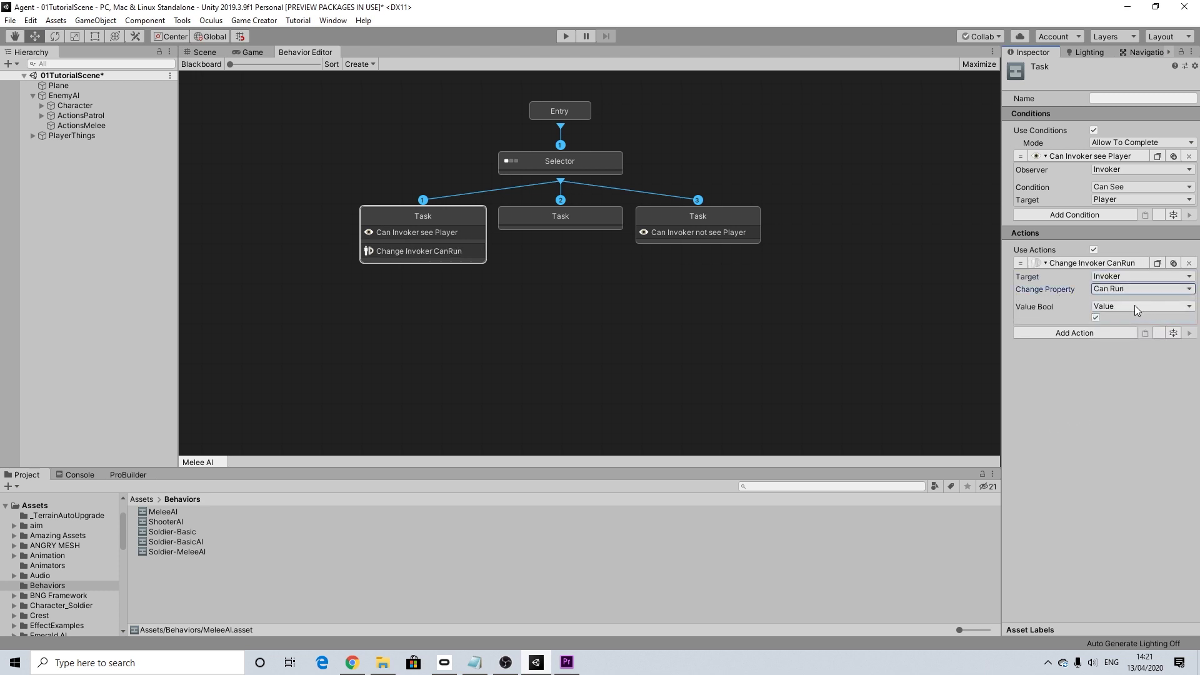
Copy the Can Run action into the third task and turn its value off there.
left_click(1157, 262)
left_click(673, 218)
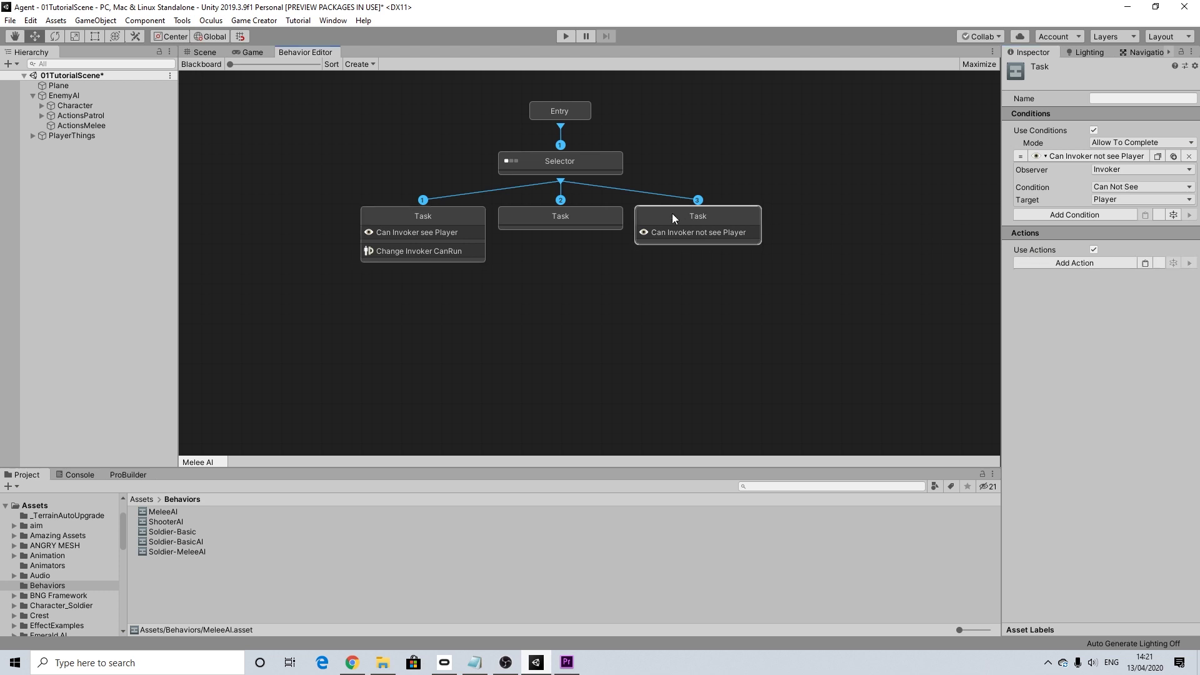
left_click(1148, 263)
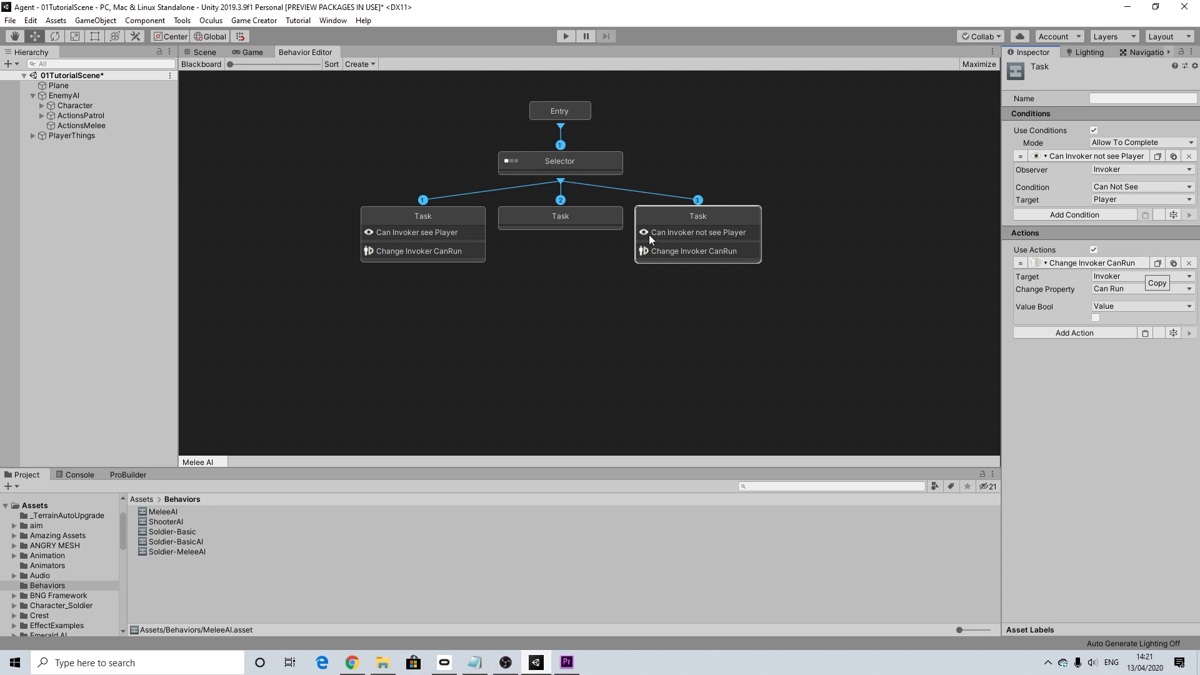
Paste the Can Run action into the middle task and turn its value on.
left_click(584, 214)
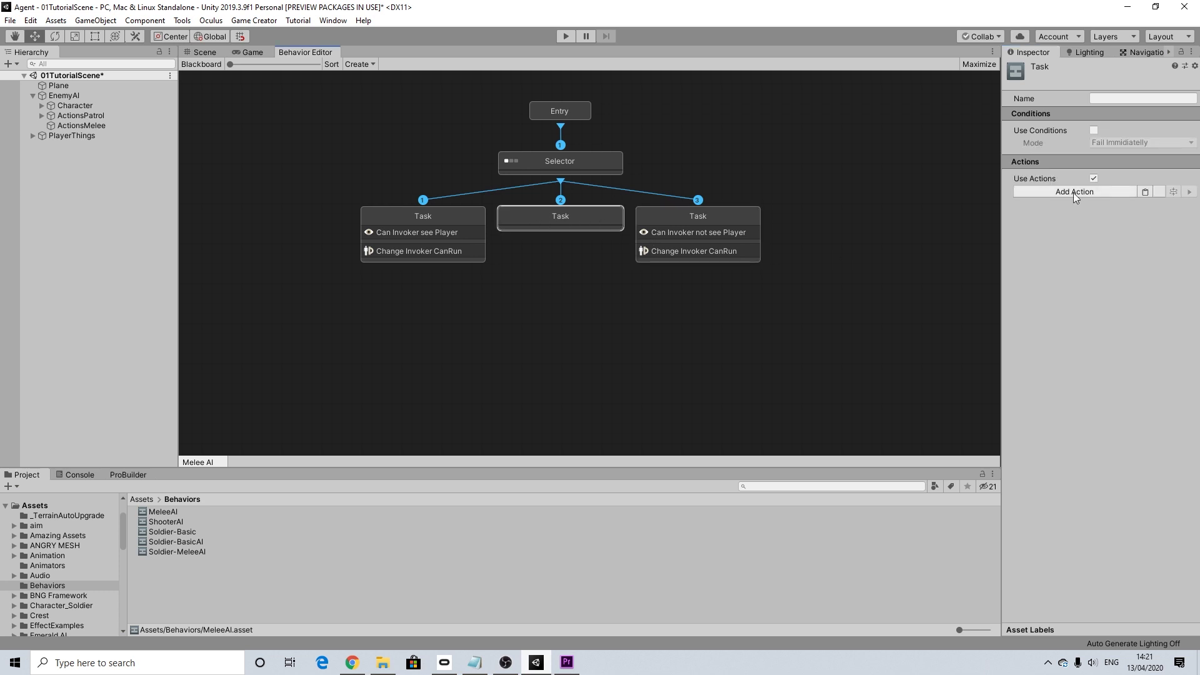
left_click(1145, 192)
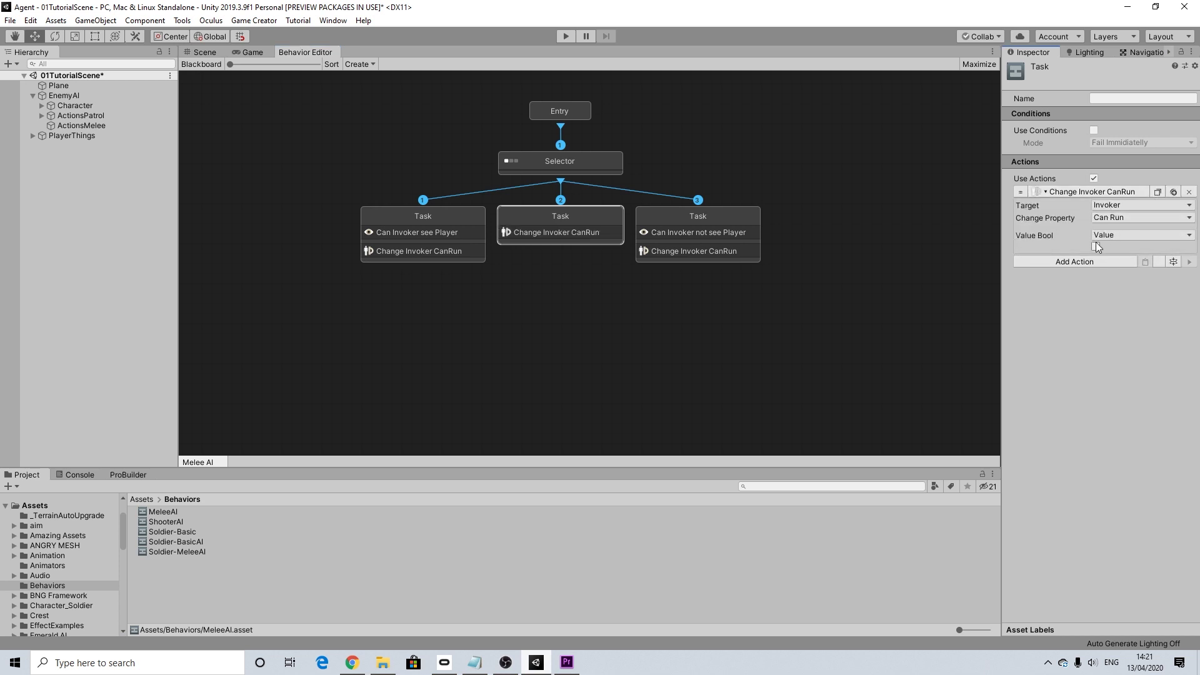
left_click(1095, 246)
Add a Character Gesture action to the first task and set its character to Invoker.
left_click(467, 214)
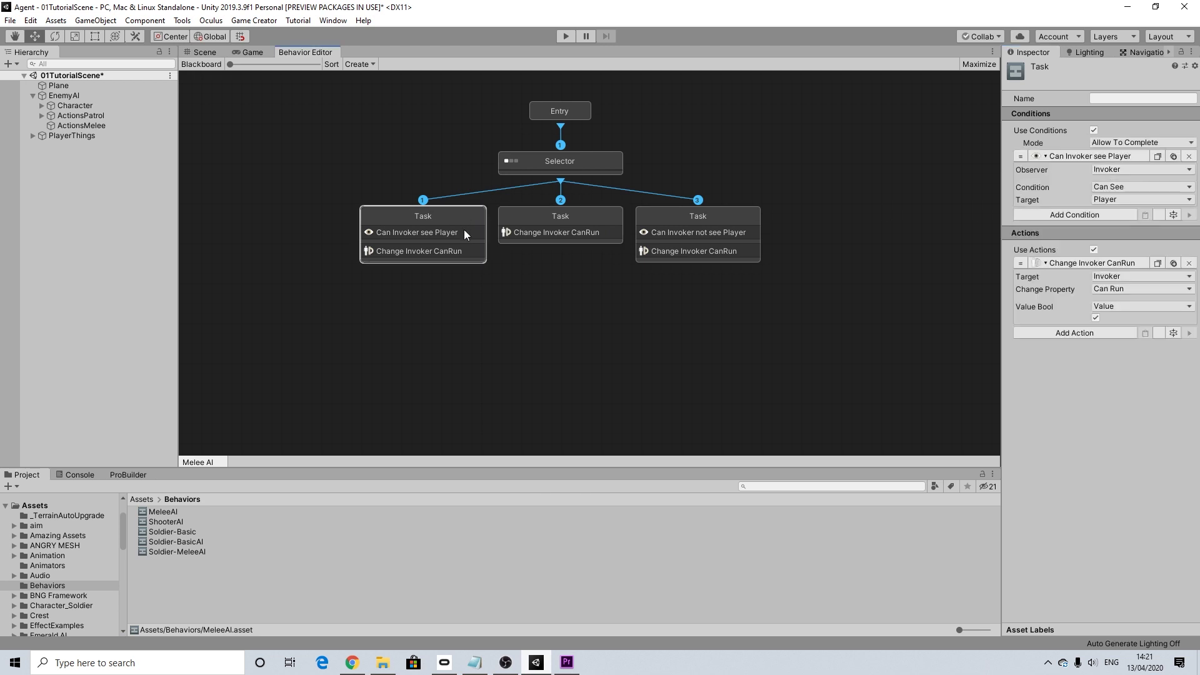
left_click(1064, 332)
type("gest")
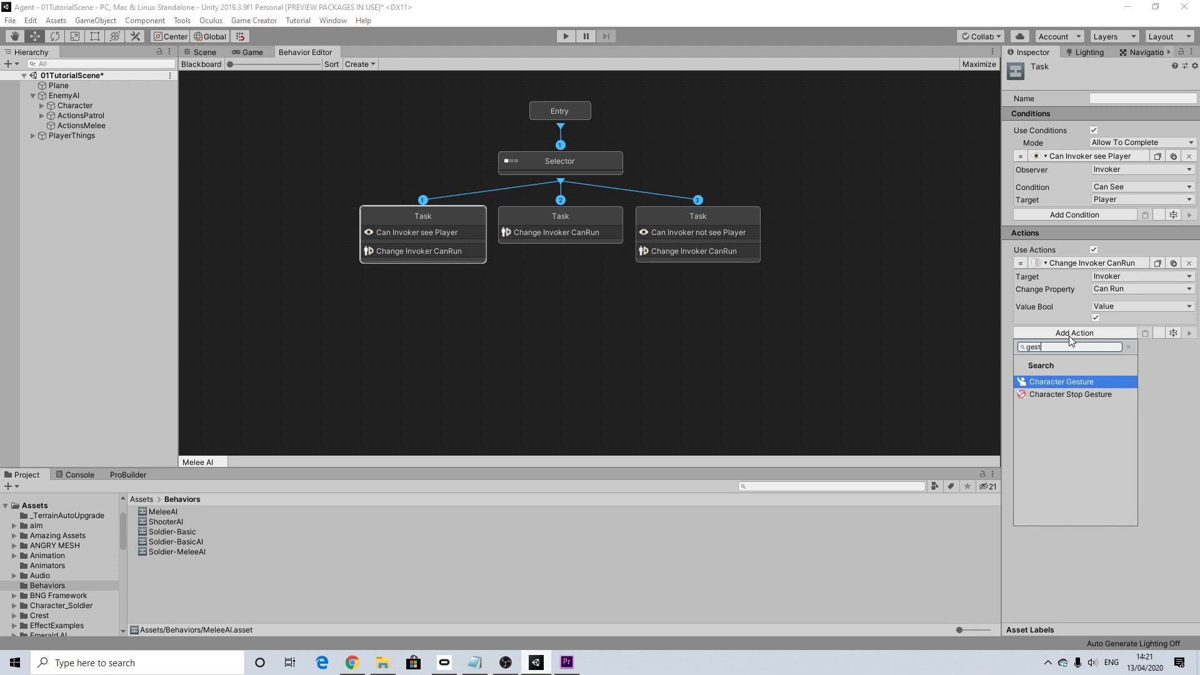
left_click(1060, 381)
left_click(1125, 346)
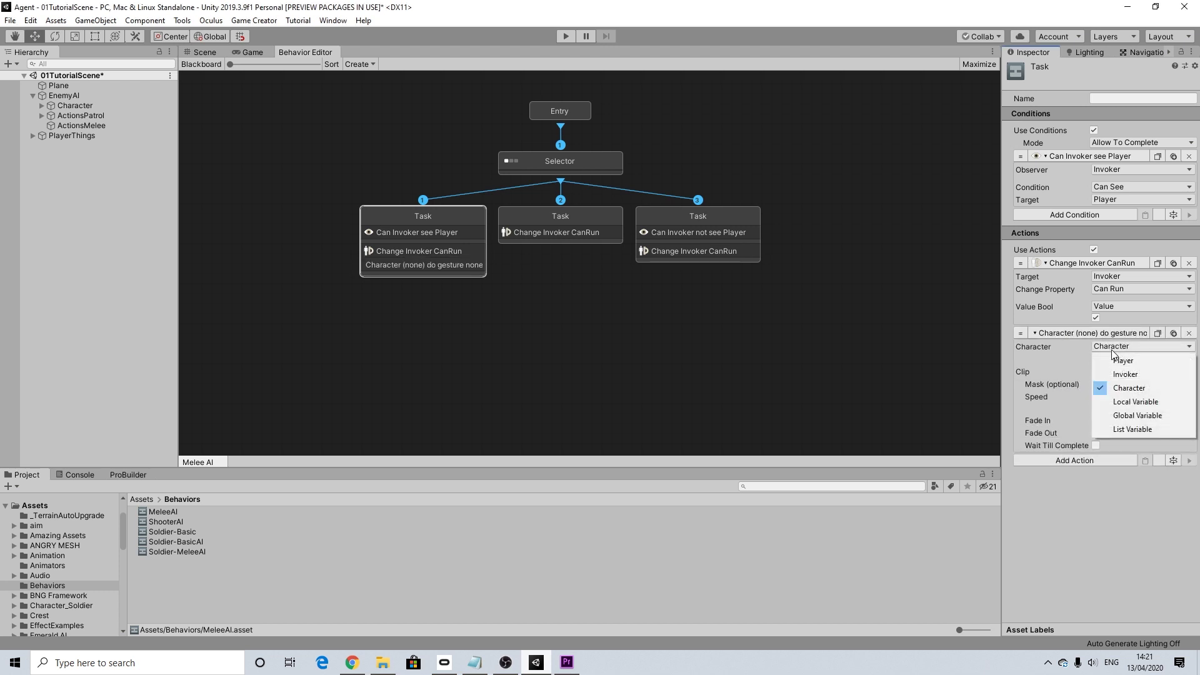
left_click(1122, 374)
Set the clip of the first task's Character Gesture action to State@wave.
left_click(1189, 365)
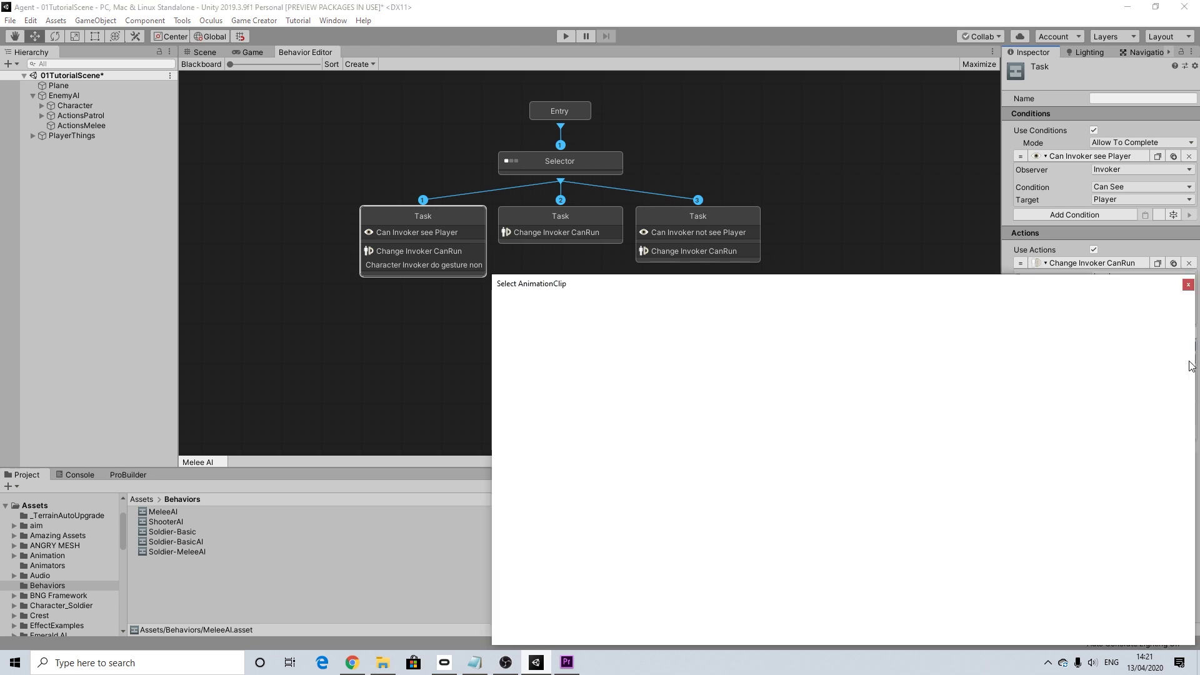
type("stat")
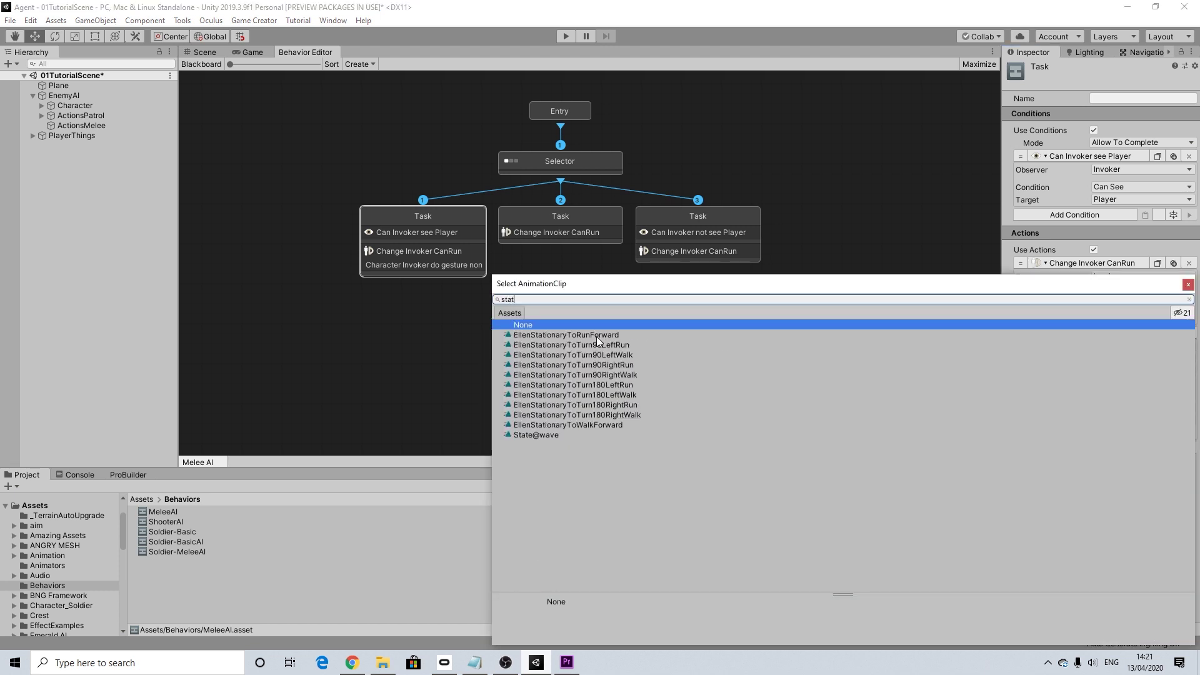
type("e")
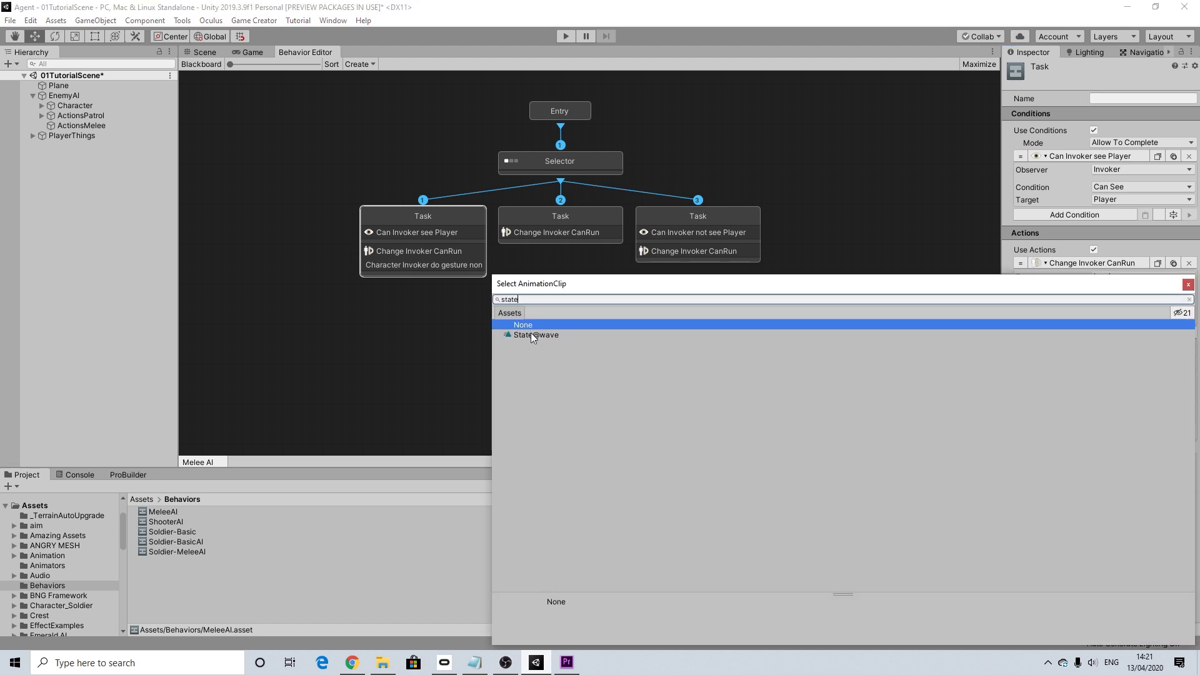
left_click(531, 334)
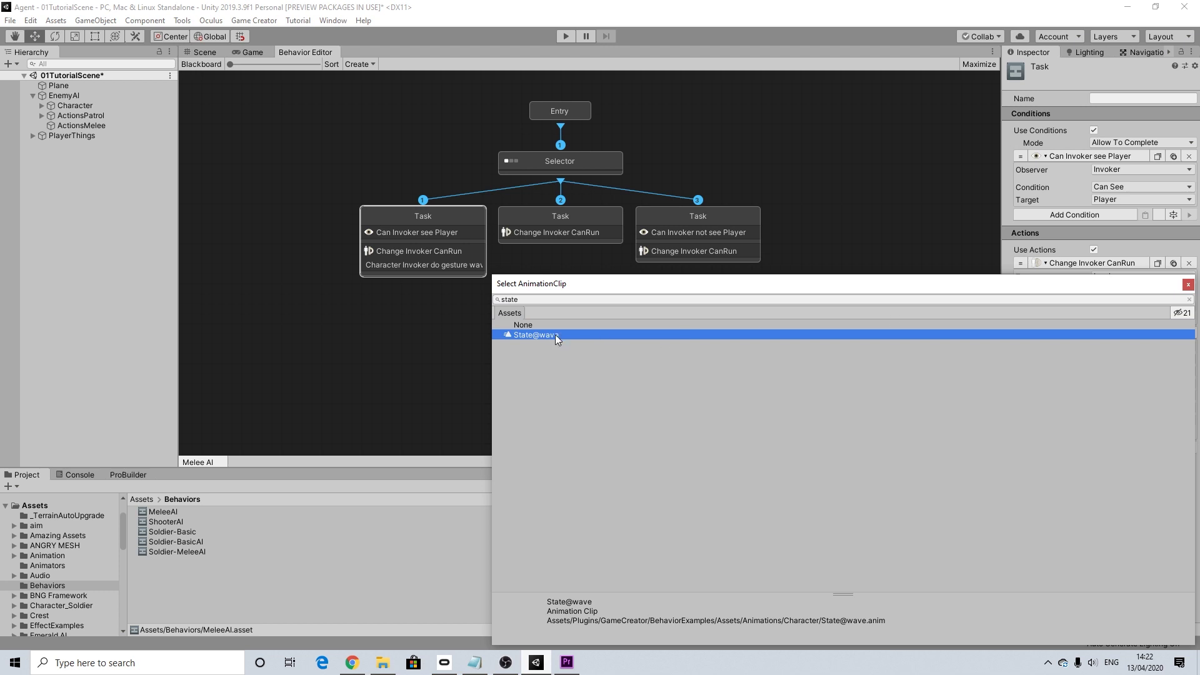
left_click(1187, 285)
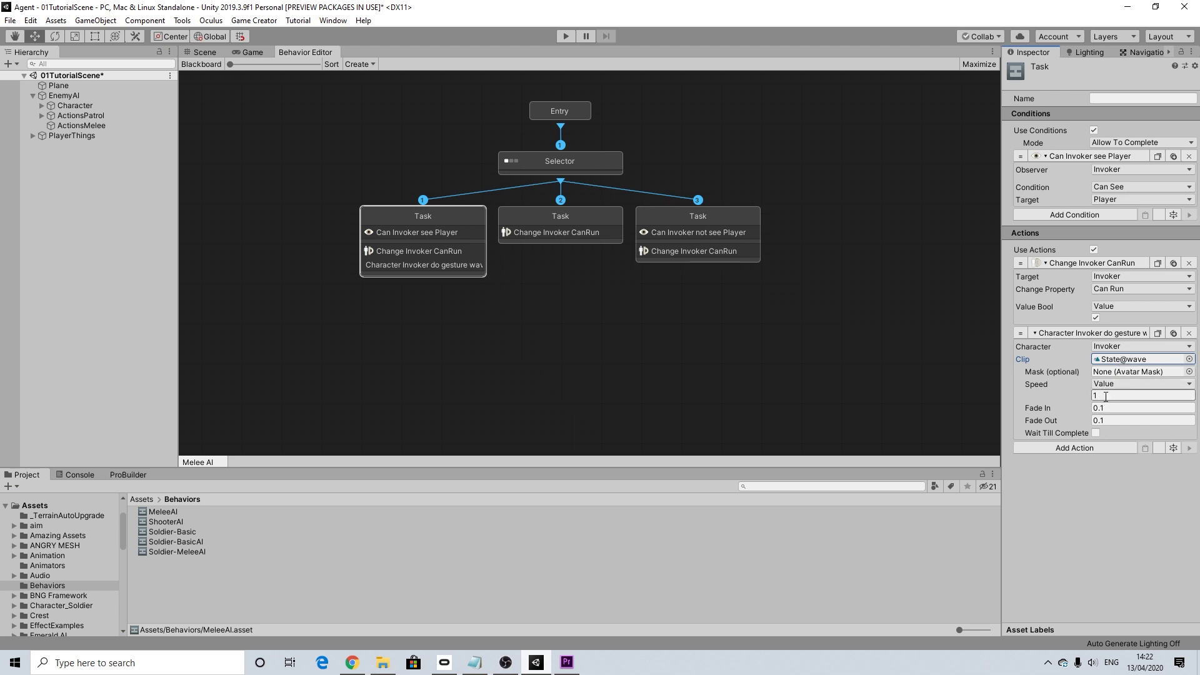
Add a Simple Message action to the first task with the message "Stop!".
left_click(1073, 447)
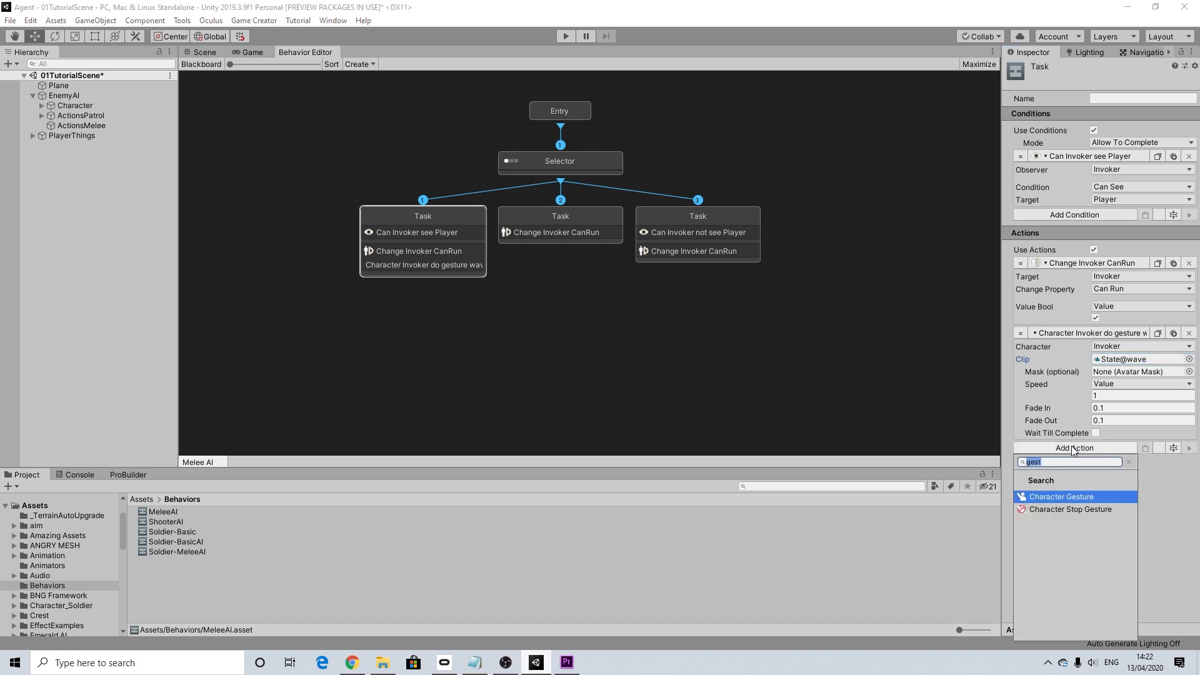
type("show")
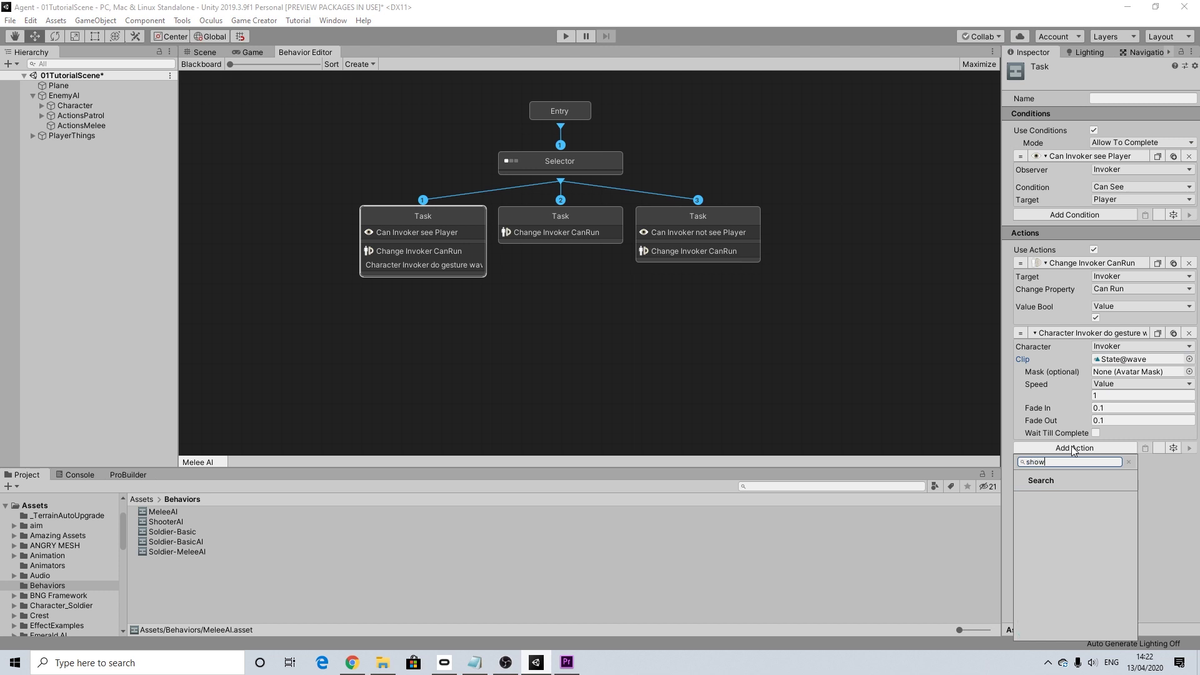
key("BackSpace")
key("BackSpace")
key("BackSpace")
key("BackSpace")
type("mes")
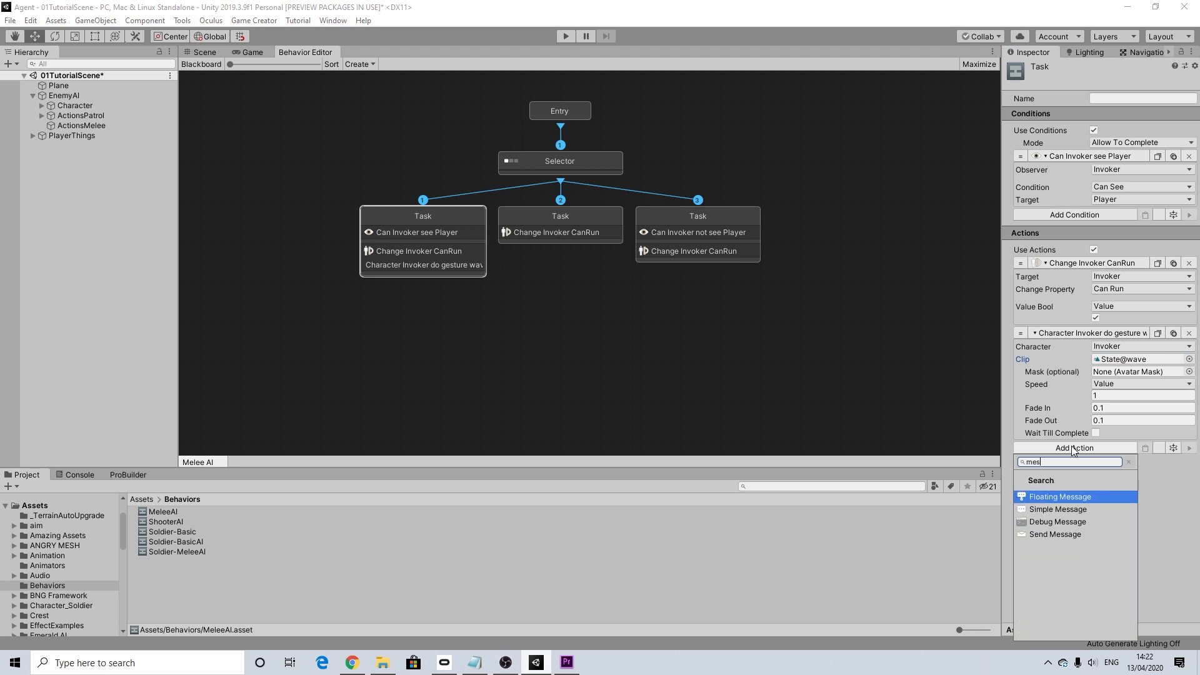
left_click(1062, 497)
left_click(1105, 463)
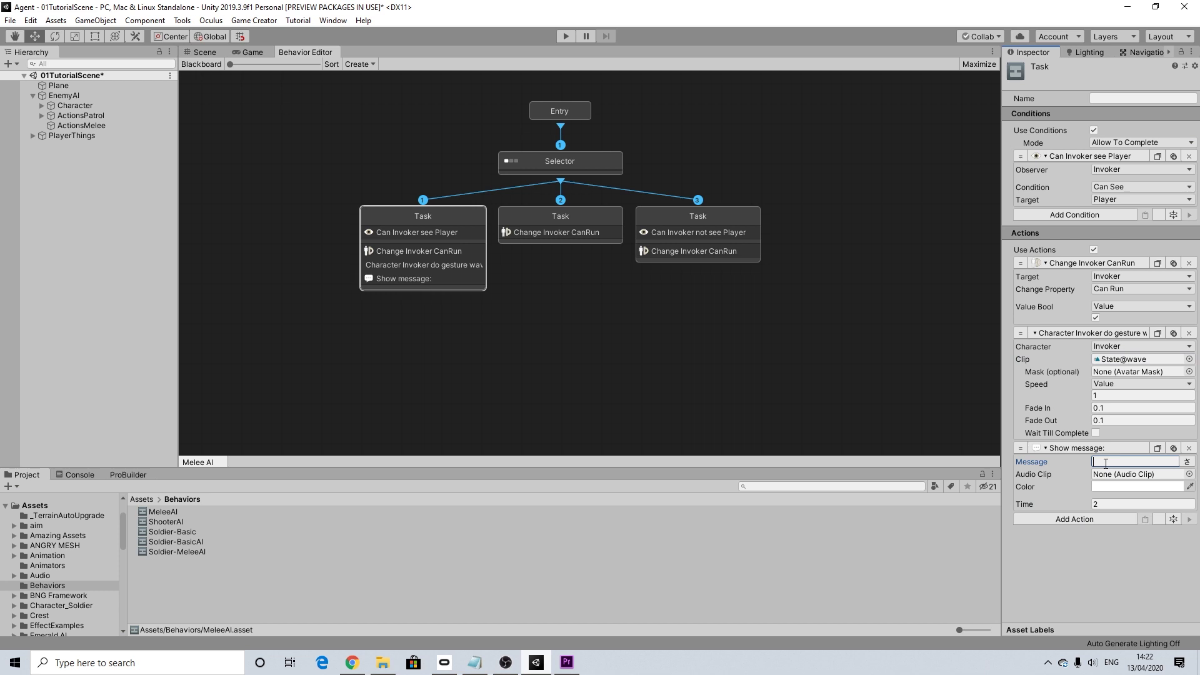
type("Stop!")
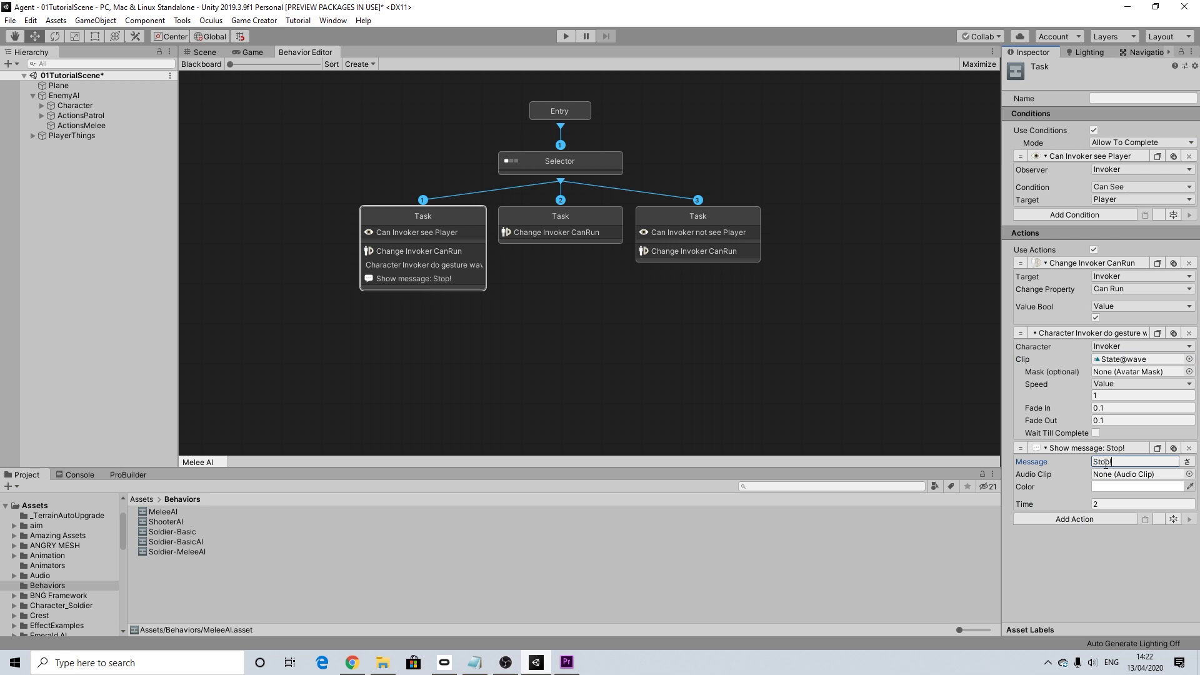
Assign the lowercase "stop!" audio clip to the message action and set its time to 0.9.
left_click(1189, 473)
type("stop")
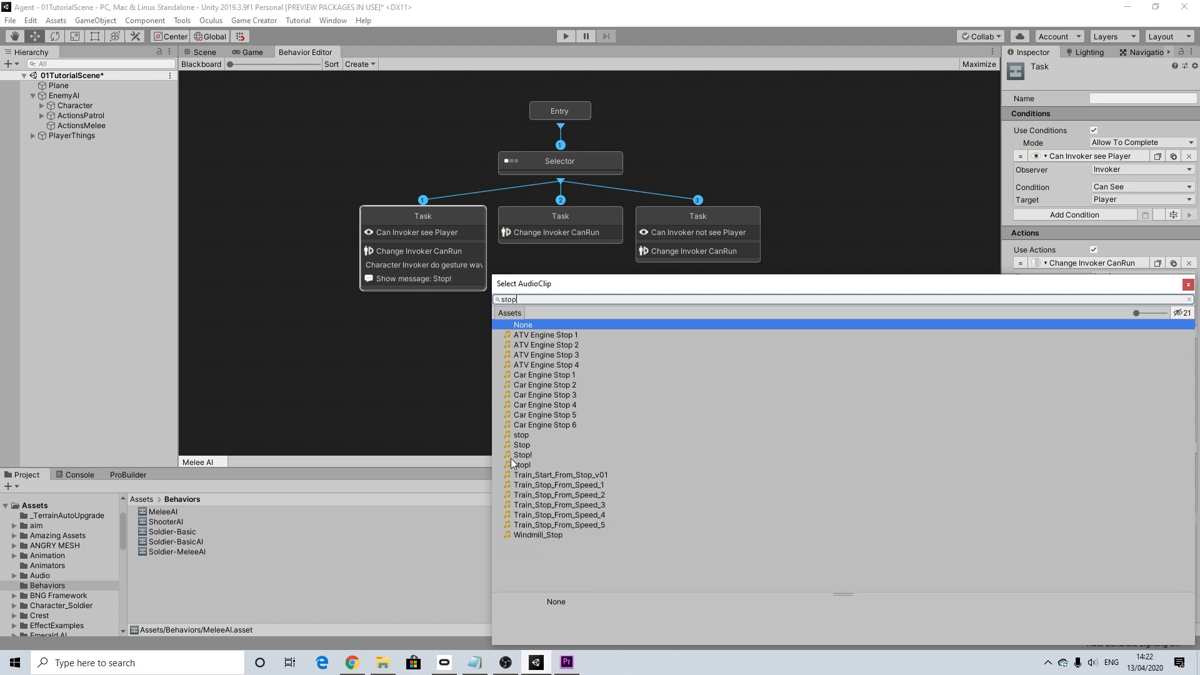
left_click(520, 464)
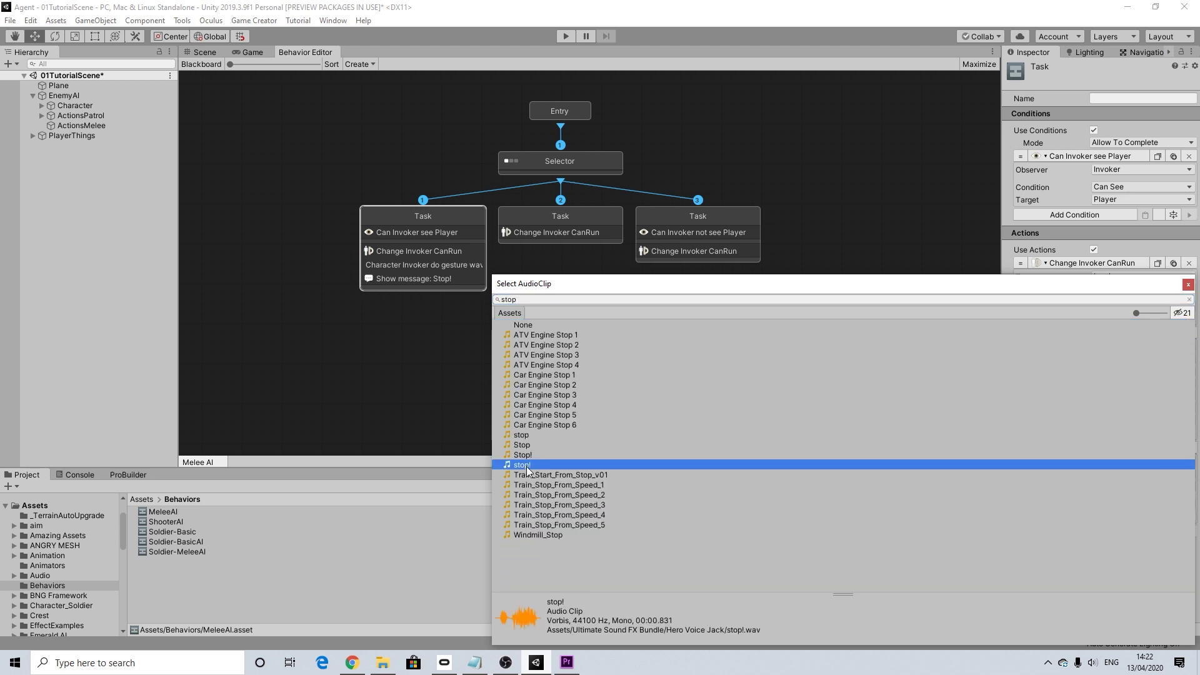
left_click(1187, 286)
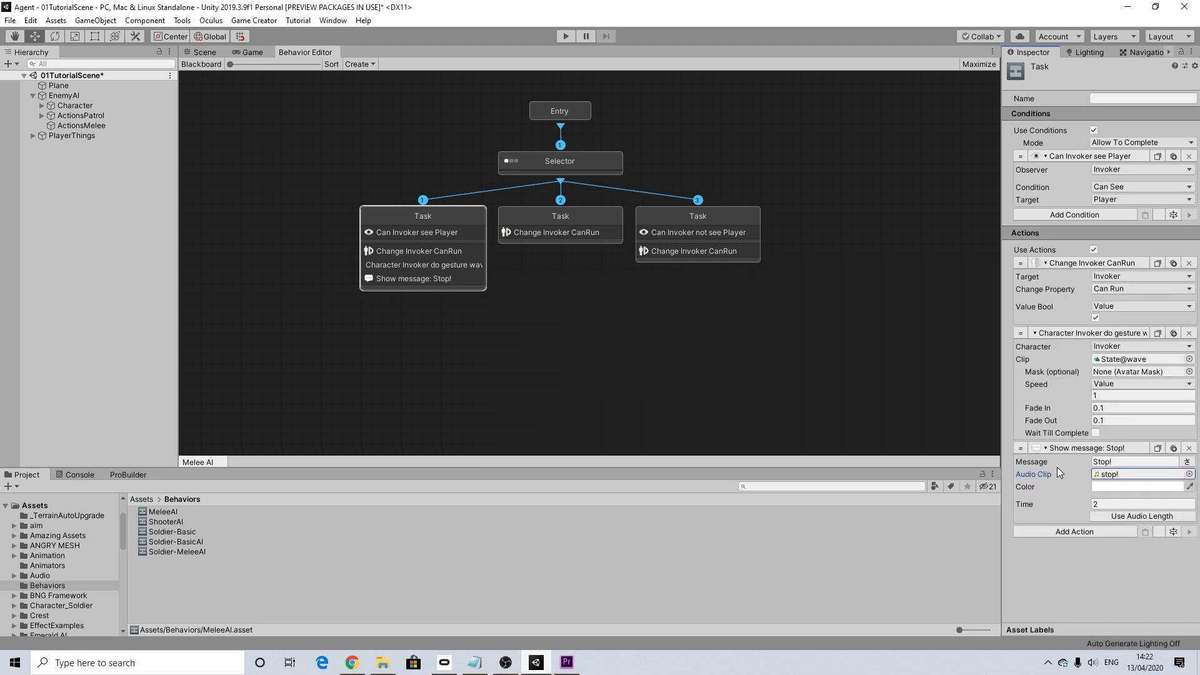
left_click(1075, 503)
type("0.9")
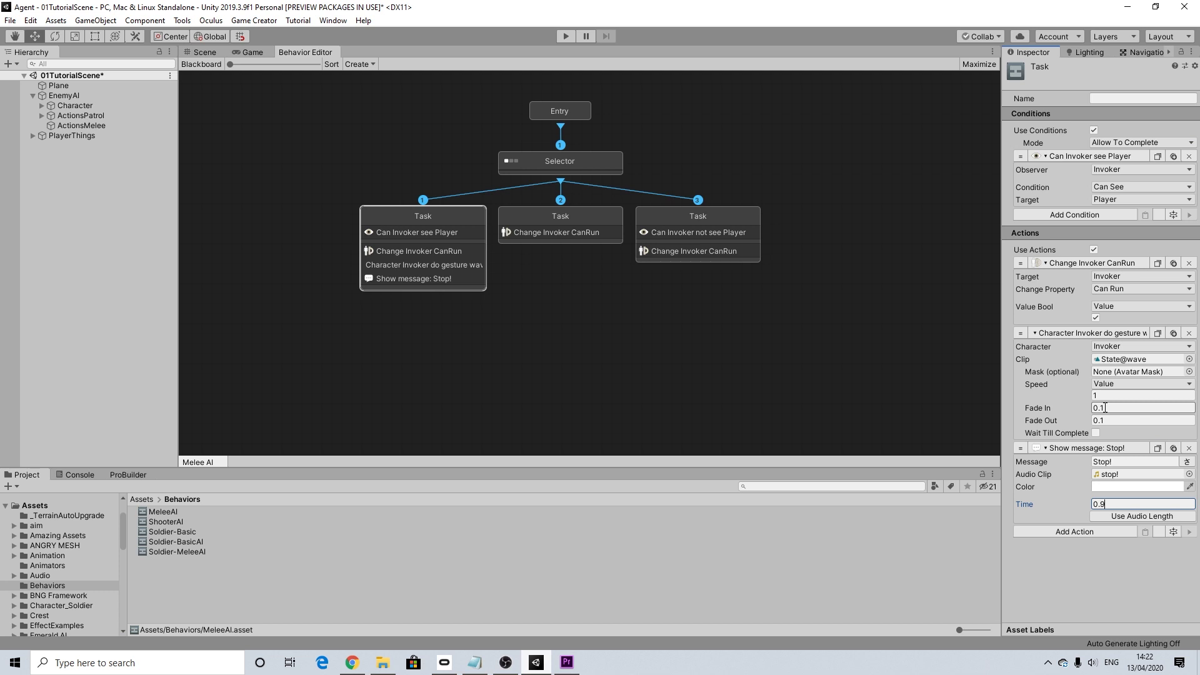
Add a Draw Weapon melee action to the first task and set its character to Invoker.
left_click(1075, 531)
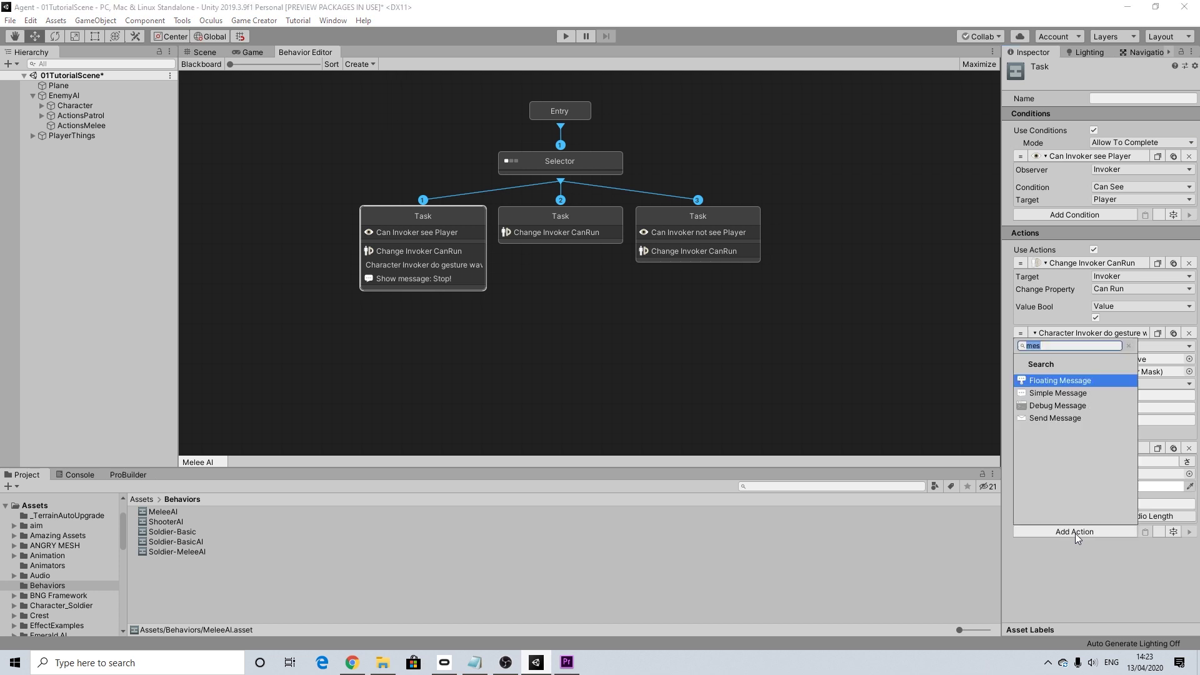
left_click(1129, 345)
left_click(1044, 441)
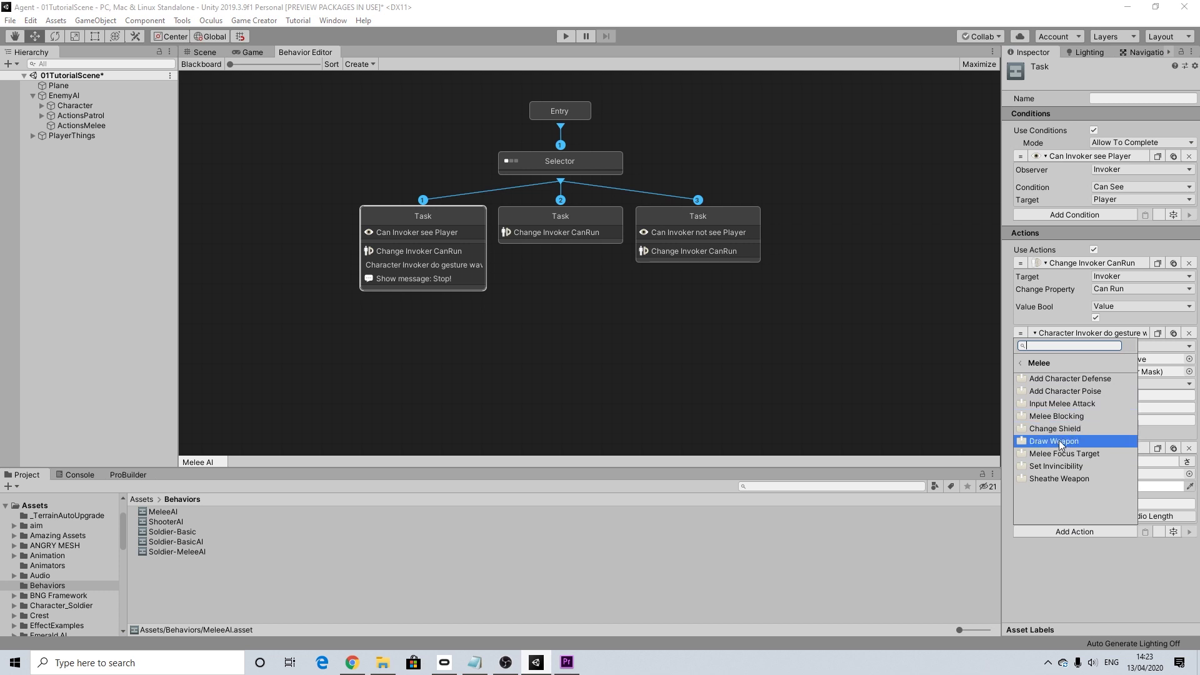
left_click(1059, 441)
left_click(1125, 545)
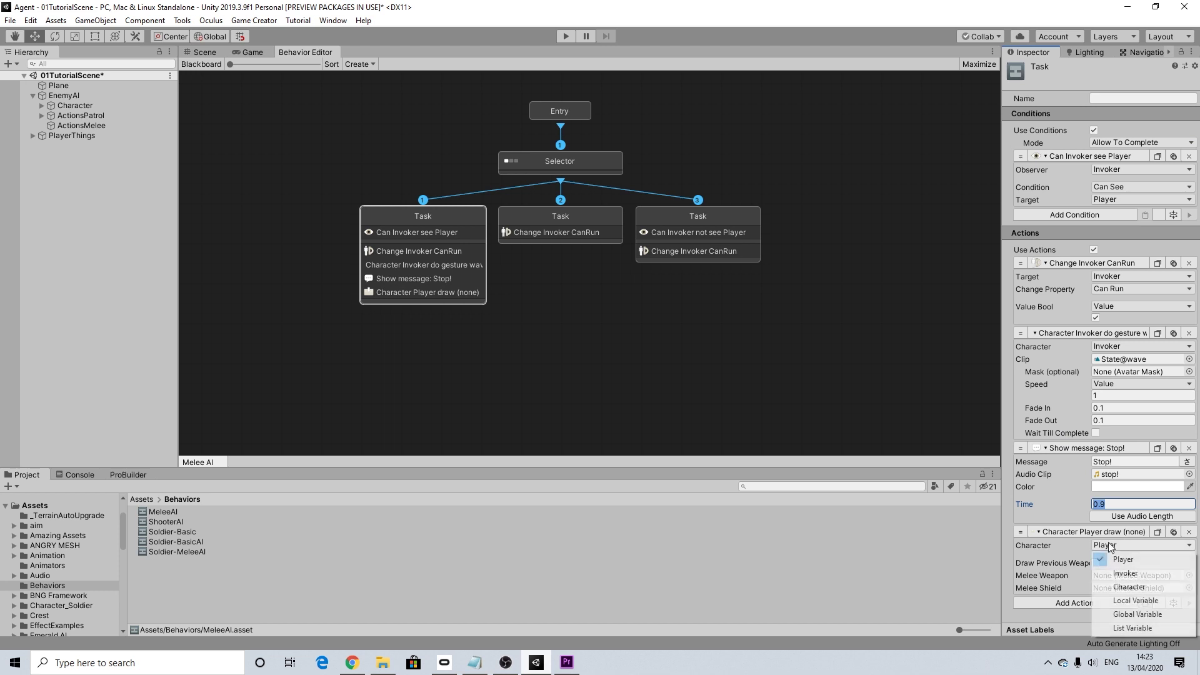
left_click(1119, 573)
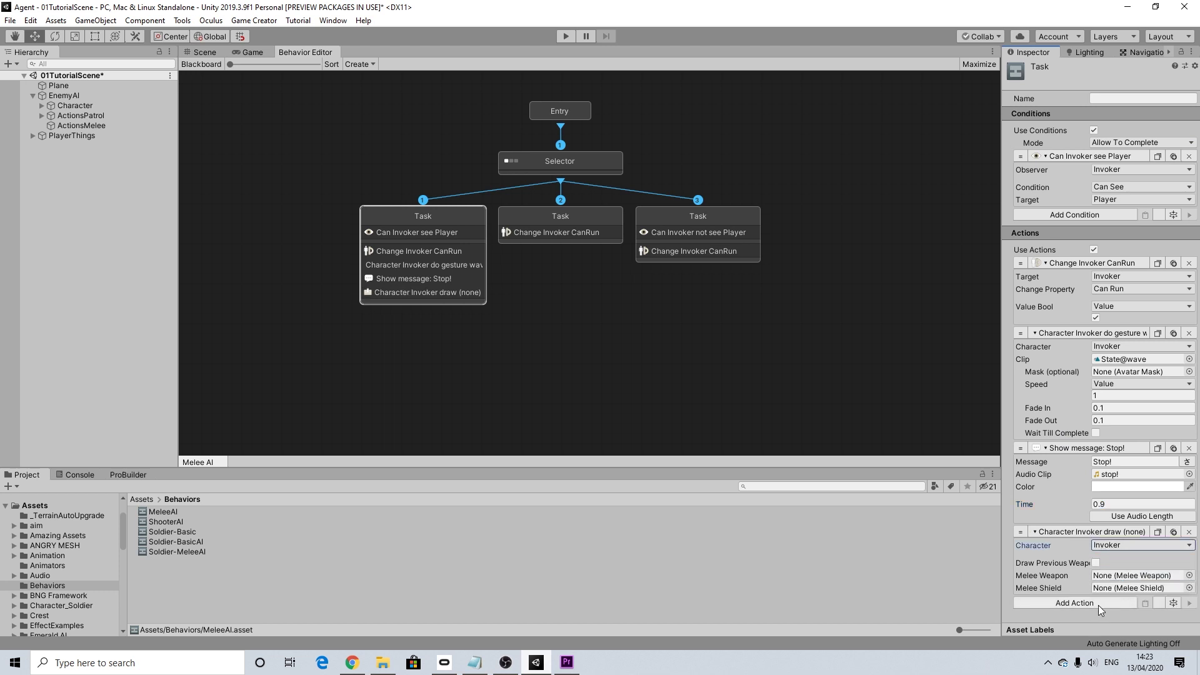
Set the Draw Weapon action's melee weapon to SwordWeapon.
left_click(1190, 576)
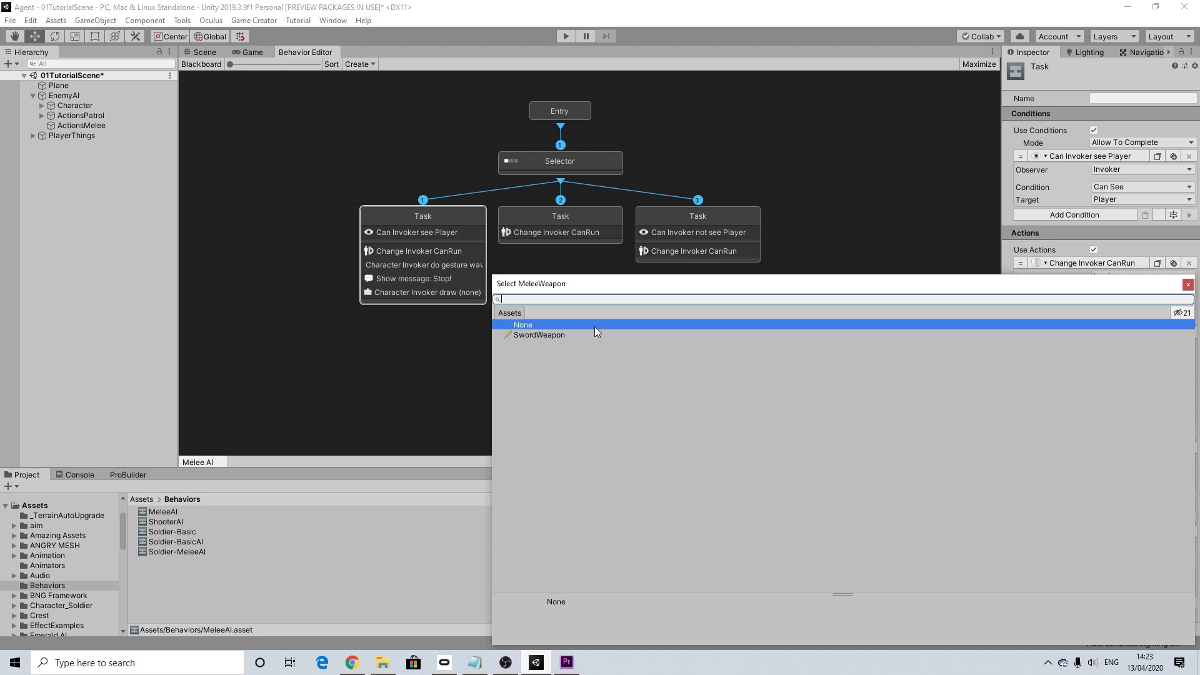
left_click(540, 335)
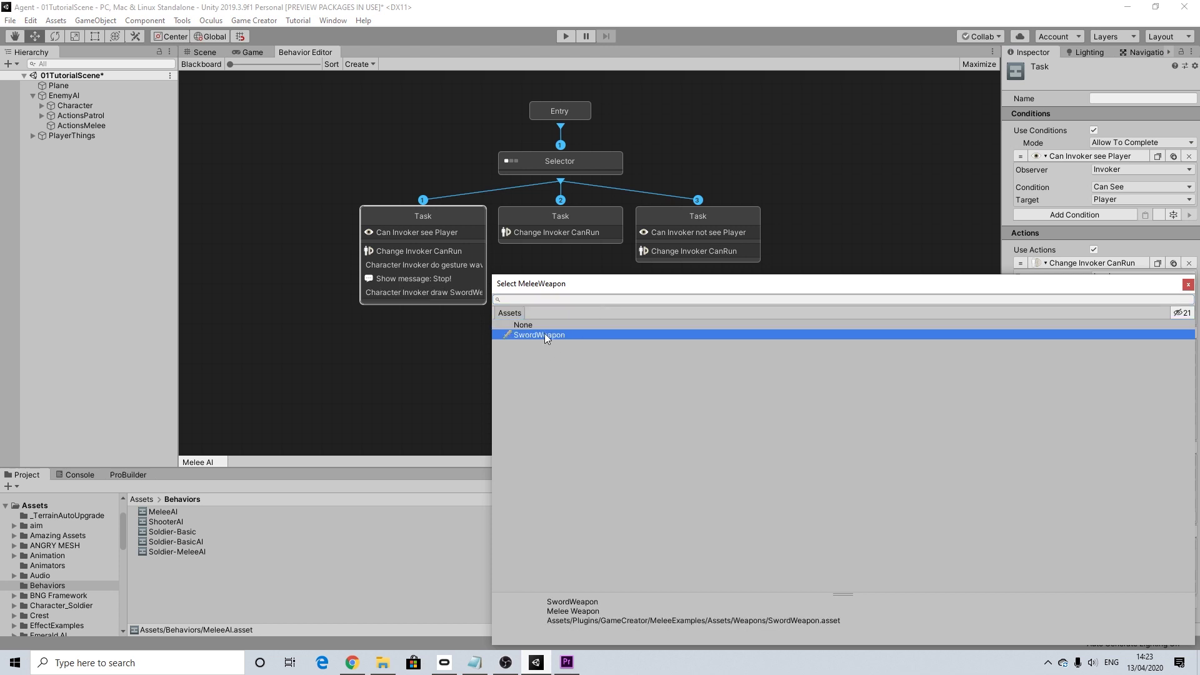
left_click(1188, 285)
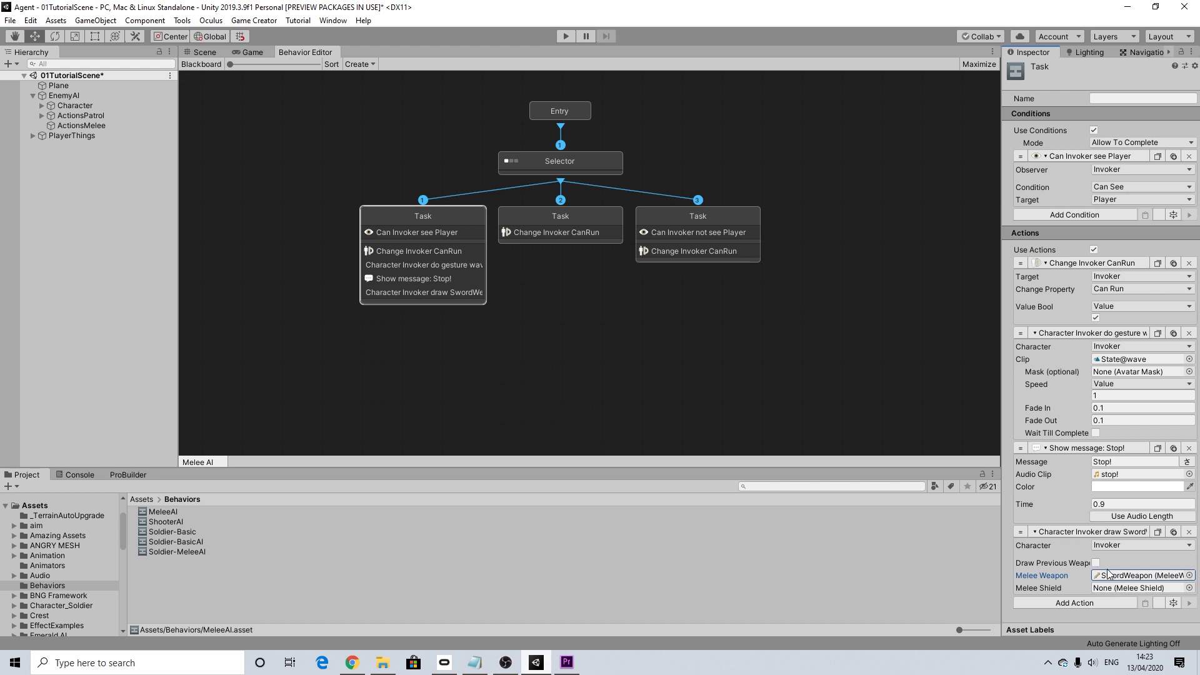
Add a Melee Focus Target action to the first task and set its character to Invoker.
left_click(1072, 603)
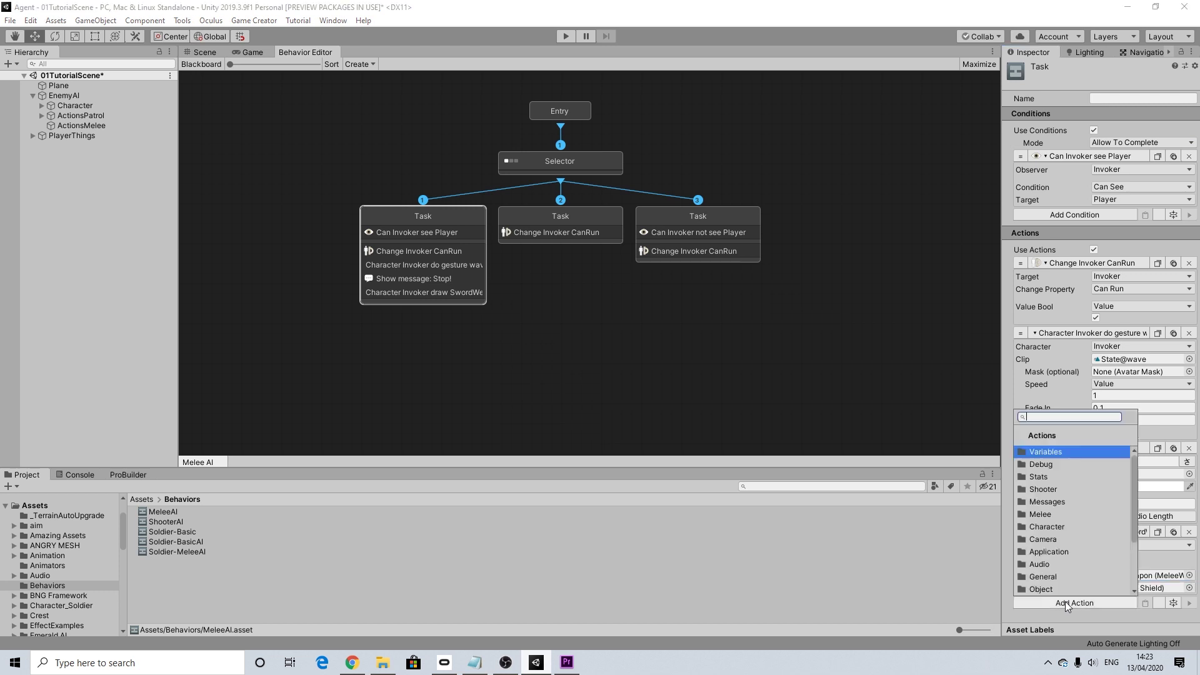
scroll(1042, 555, "down", 3)
scroll(1047, 543, "up", 3)
left_click(1047, 523)
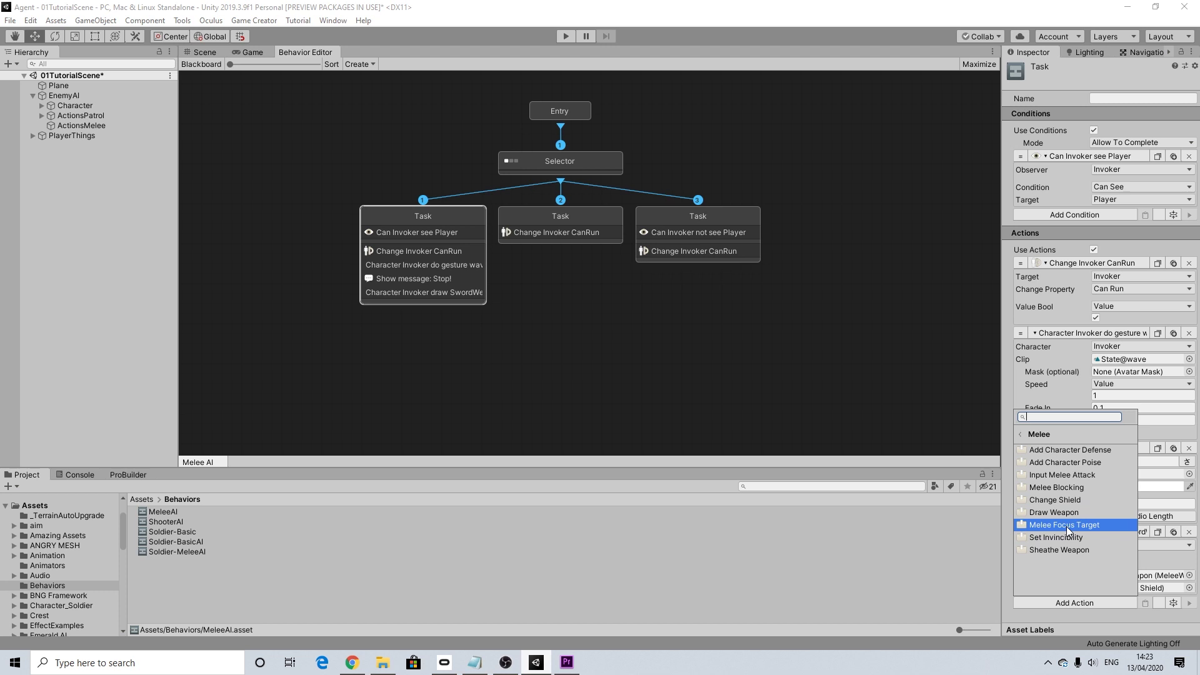
left_click(1066, 526)
scroll(1125, 553, "down", 2)
left_click(1102, 553)
left_click(1112, 579)
Keep the focus action on Set Target and choose Player as its target value.
left_click(1116, 568)
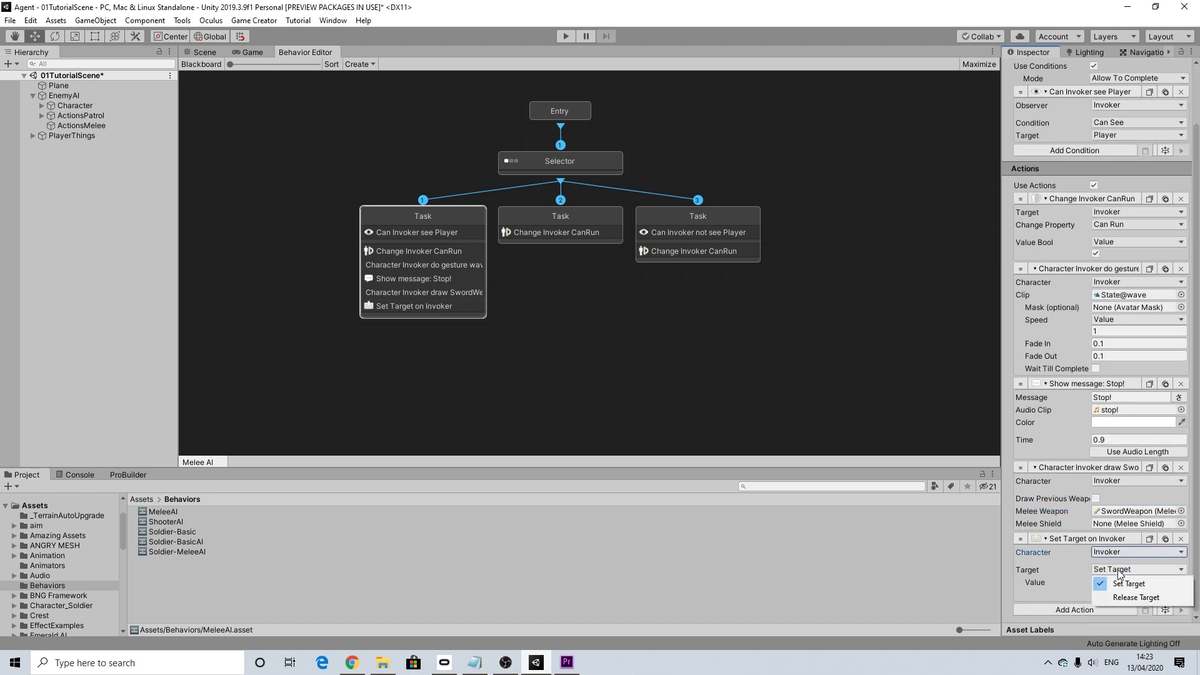
left_click(1128, 583)
left_click(1131, 583)
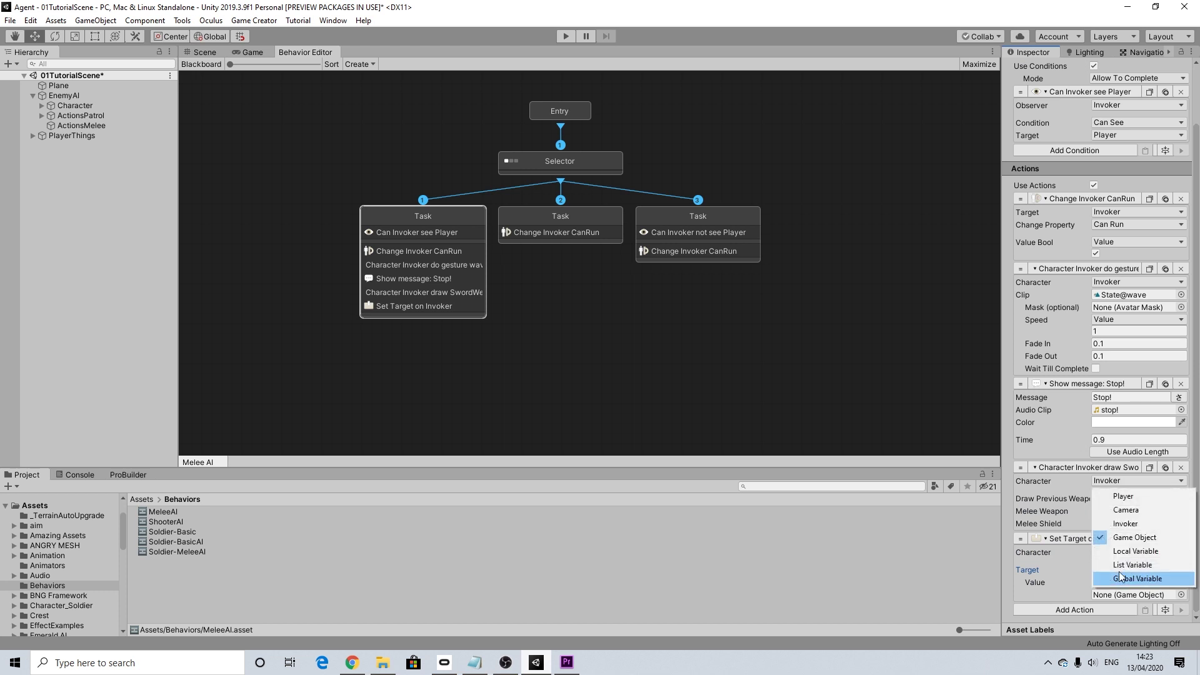
left_click(1125, 495)
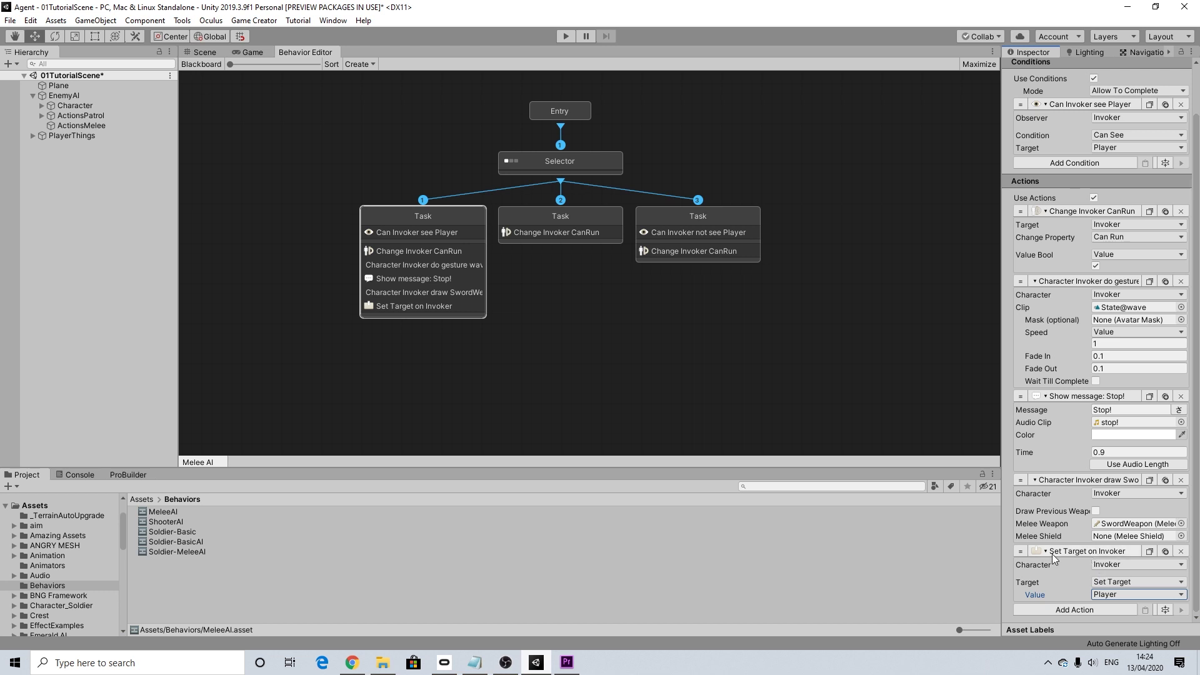
Add an Execute Actions action to the end of the first task.
left_click(1060, 609)
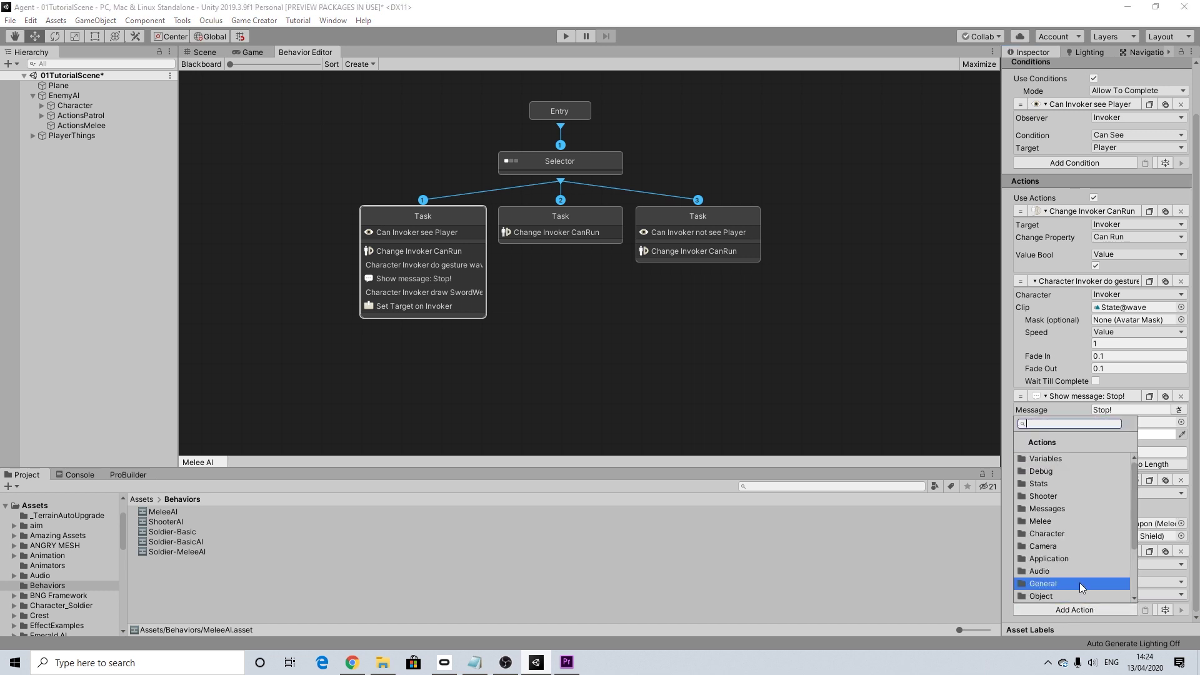
left_click(1195, 513)
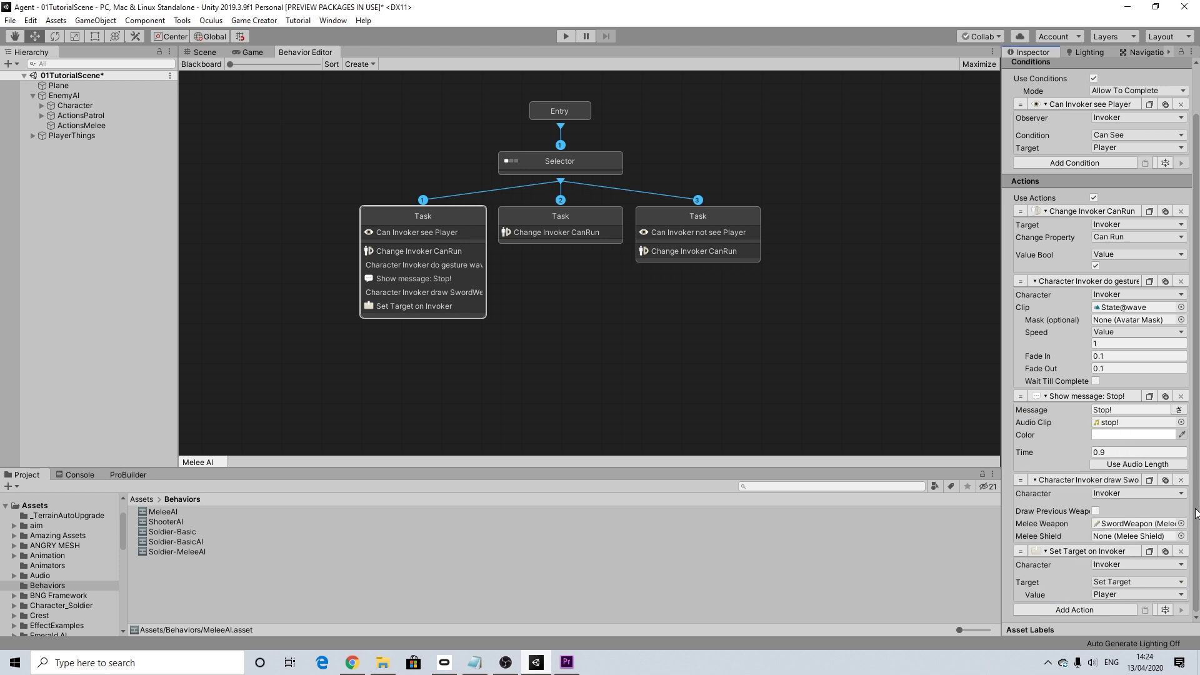
left_click(1054, 609)
type("ex")
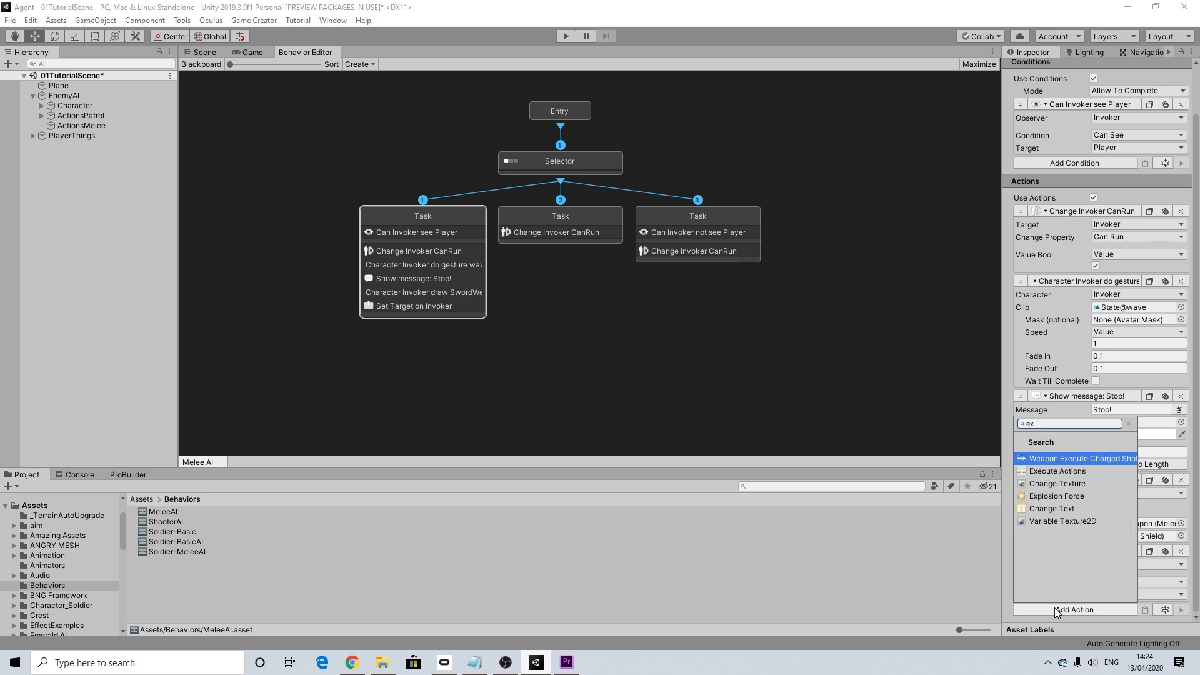
left_click(1059, 469)
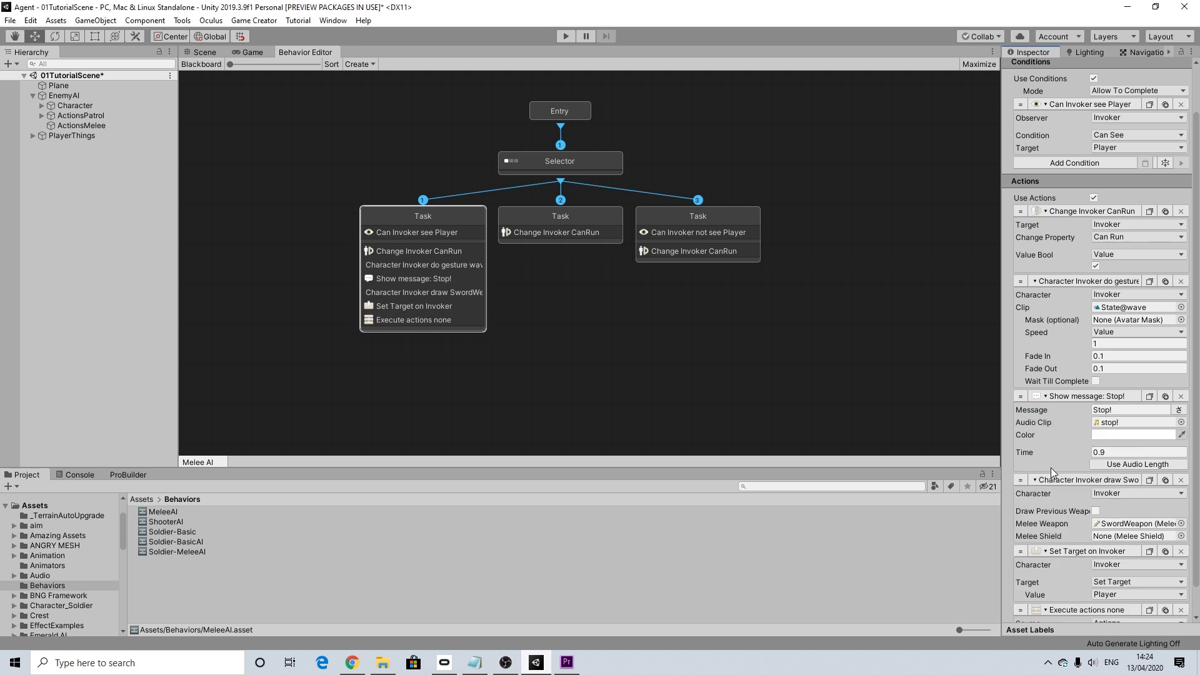
Set the Execute Actions source to a local variable on Invoker named MeleeActions.
scroll(1137, 584, "down", 2)
left_click(1124, 570)
left_click(1115, 591)
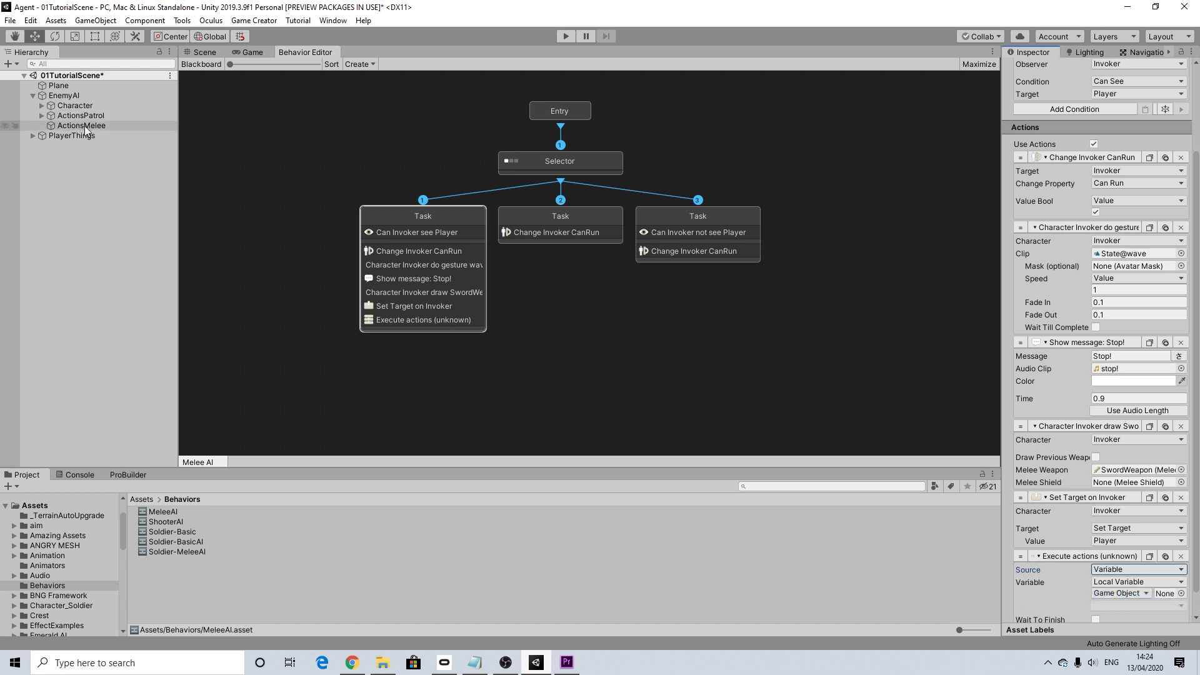
left_click(1120, 592)
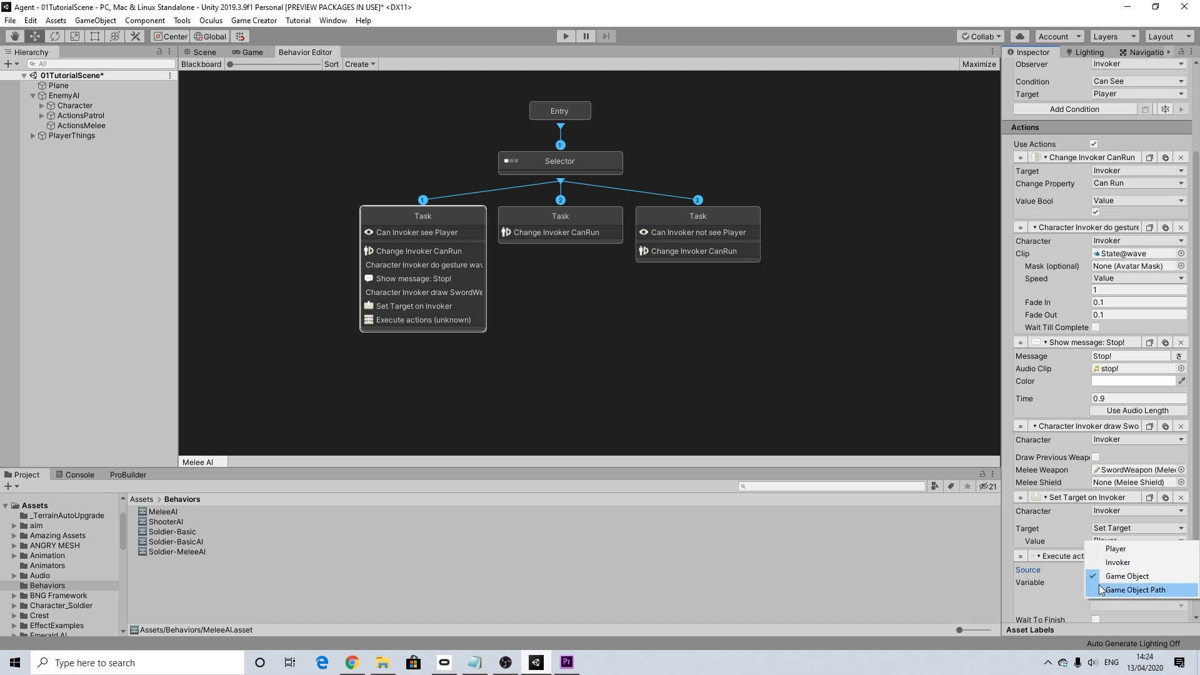
left_click(1099, 589)
left_click(1105, 605)
type("MeleeActions")
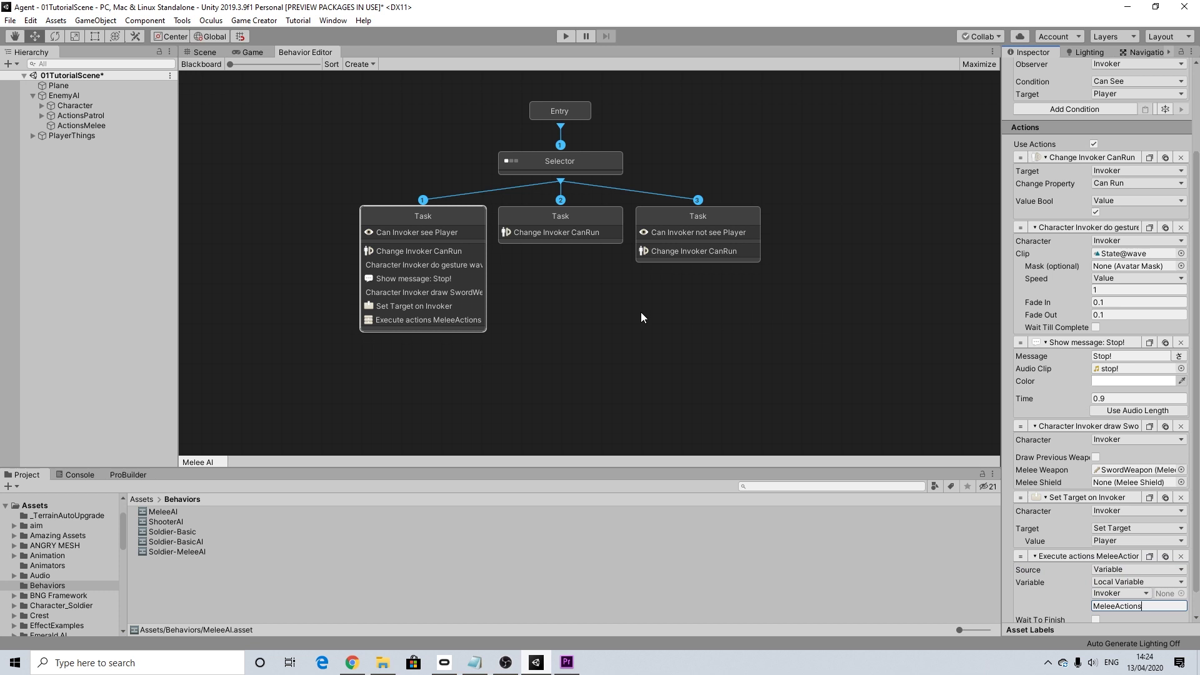
Add a parameter named MeleeActions to the behavior graph's blackboard.
left_click(207, 65)
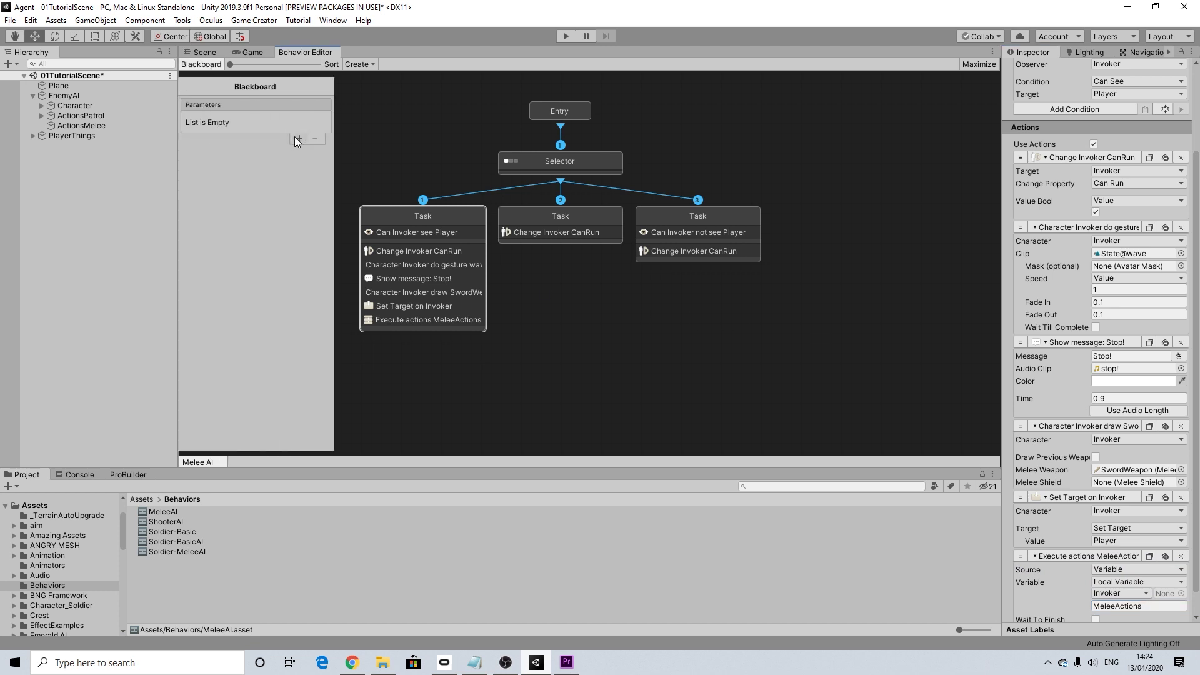
left_click(294, 136)
left_click(234, 122)
type("MeleeActions")
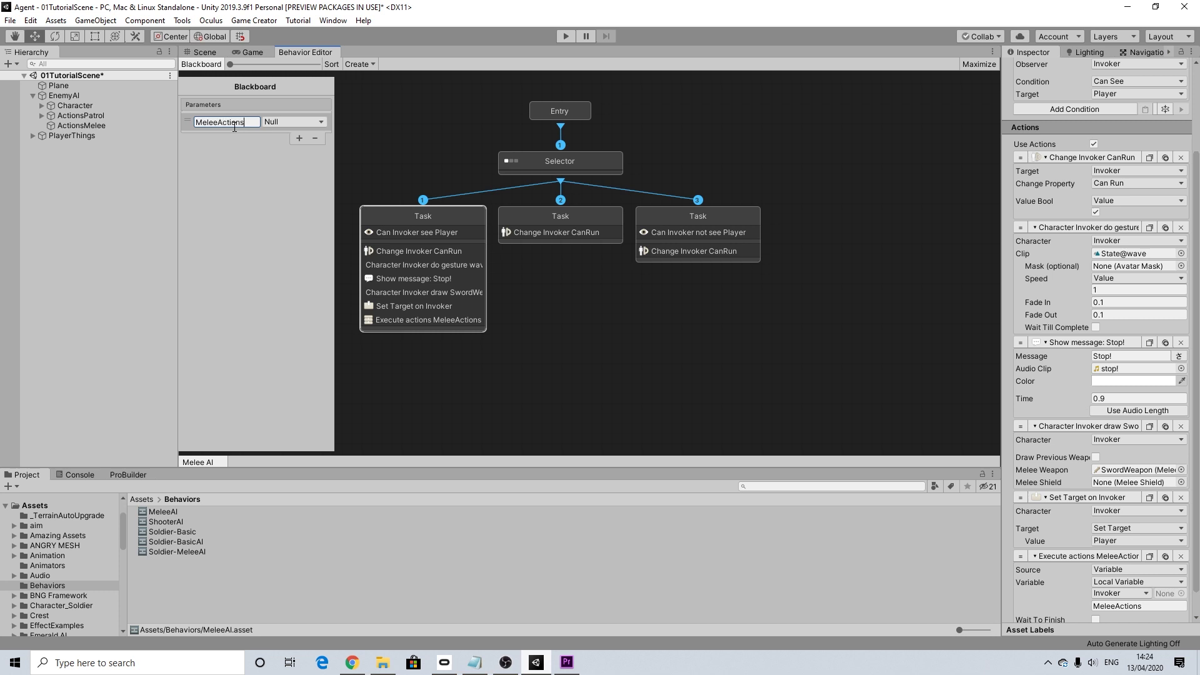
Set the MeleeActions blackboard parameter's type to Game Object and make the first task's Execute Actions action wait to finish.
left_click(293, 122)
left_click(304, 260)
left_click(234, 123)
type("MeleeActions")
scroll(1131, 581, "down", 2)
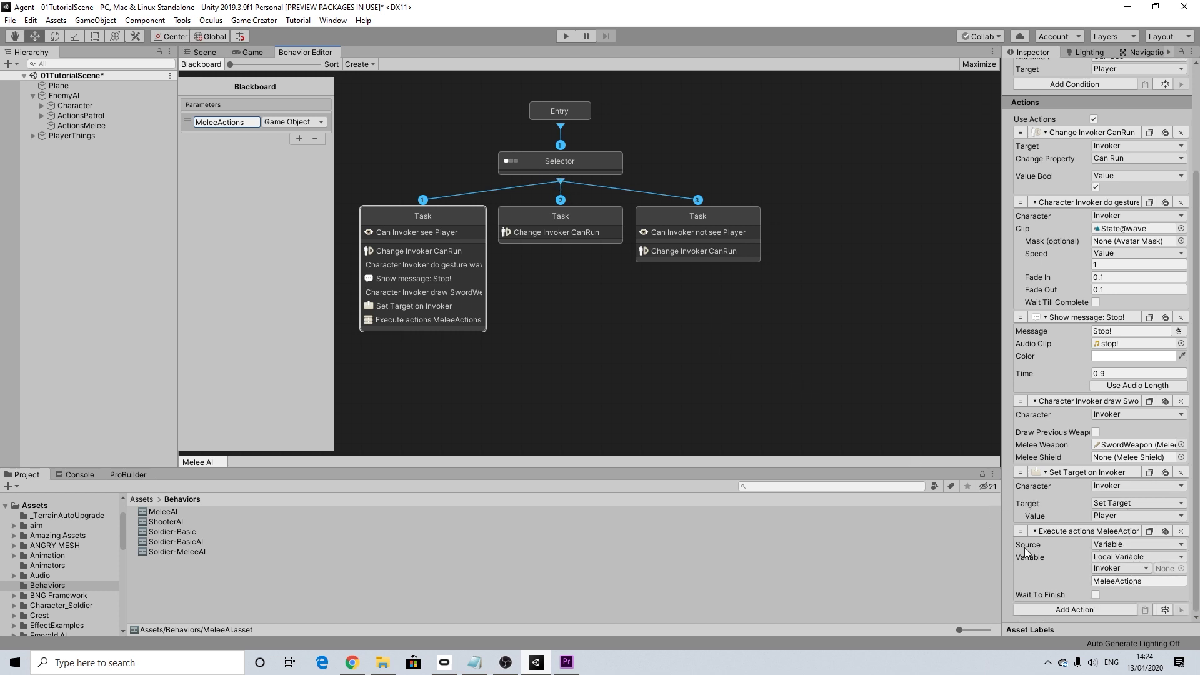
left_click(1095, 594)
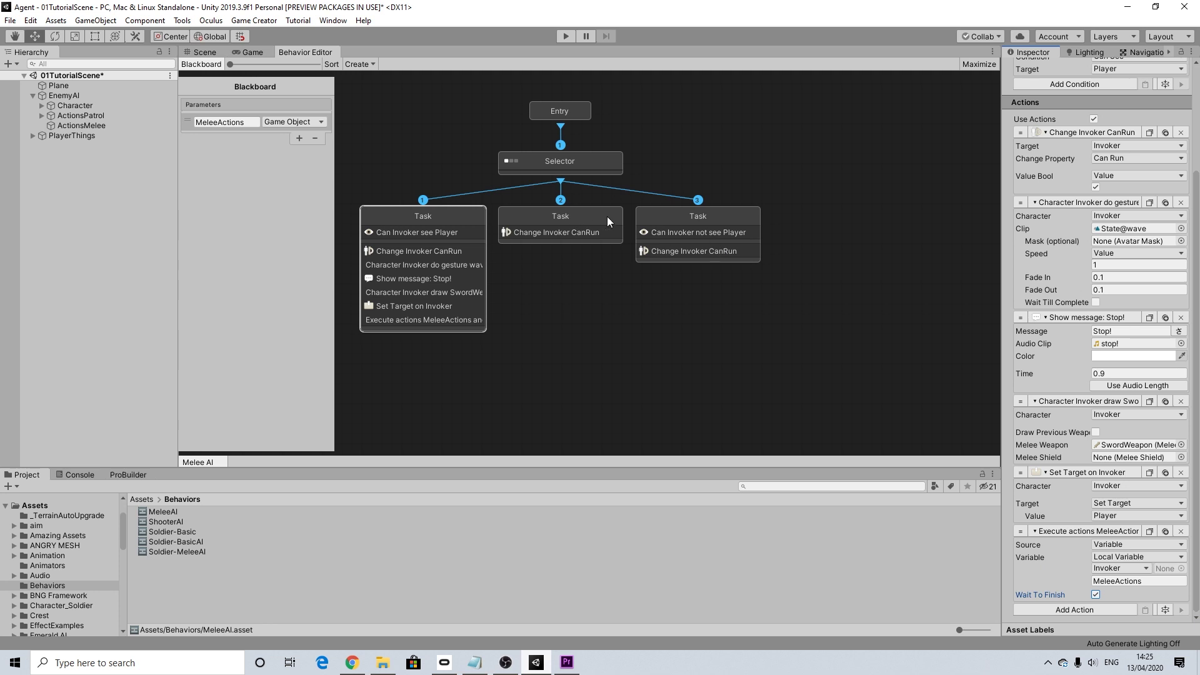
Add an Execute Actions action to the third task, the one for when Invoker cannot see Player.
left_click(652, 215)
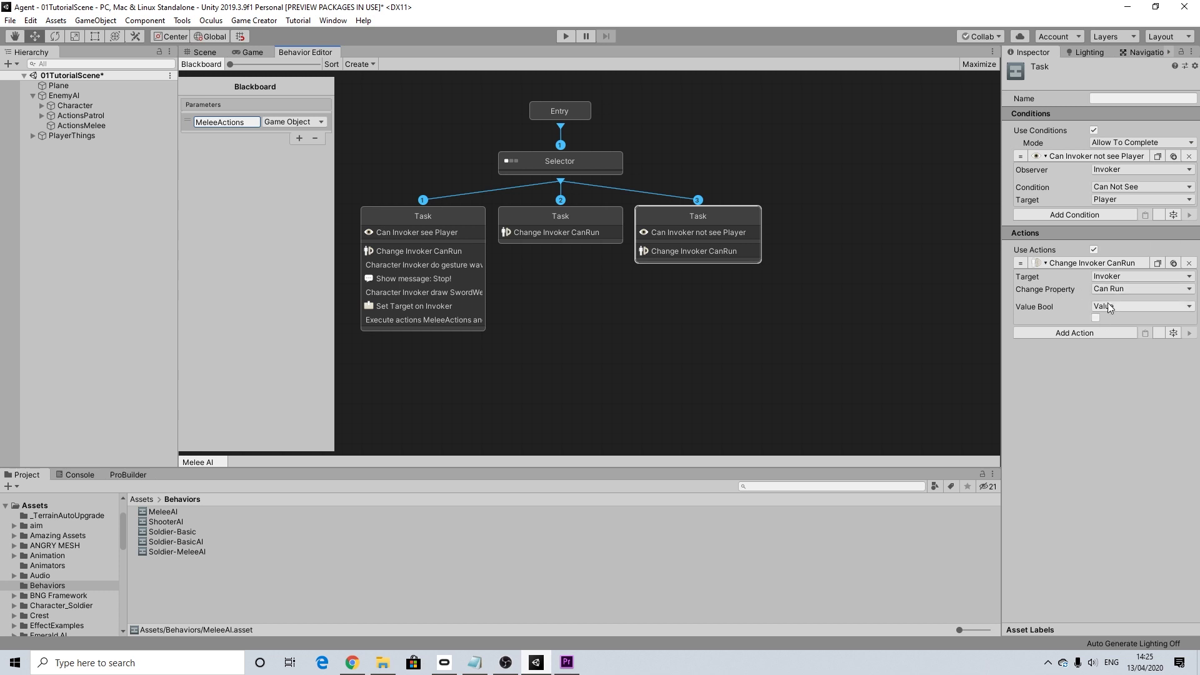
left_click(1075, 334)
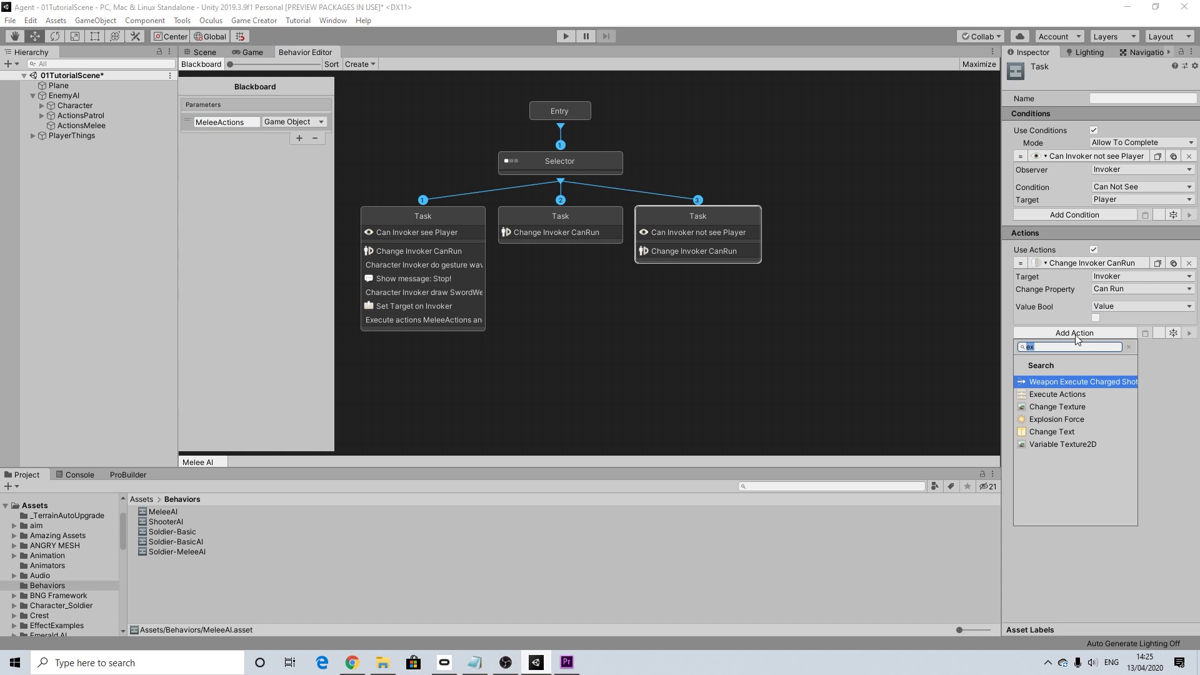
type("exe")
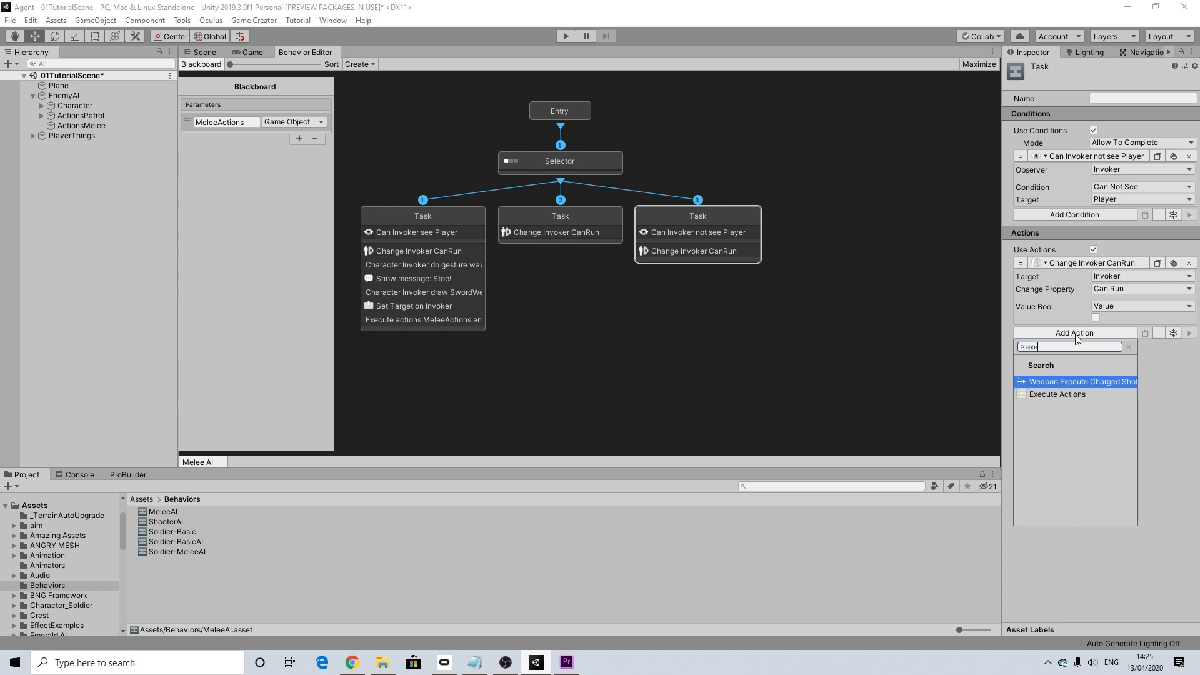
left_click(1077, 396)
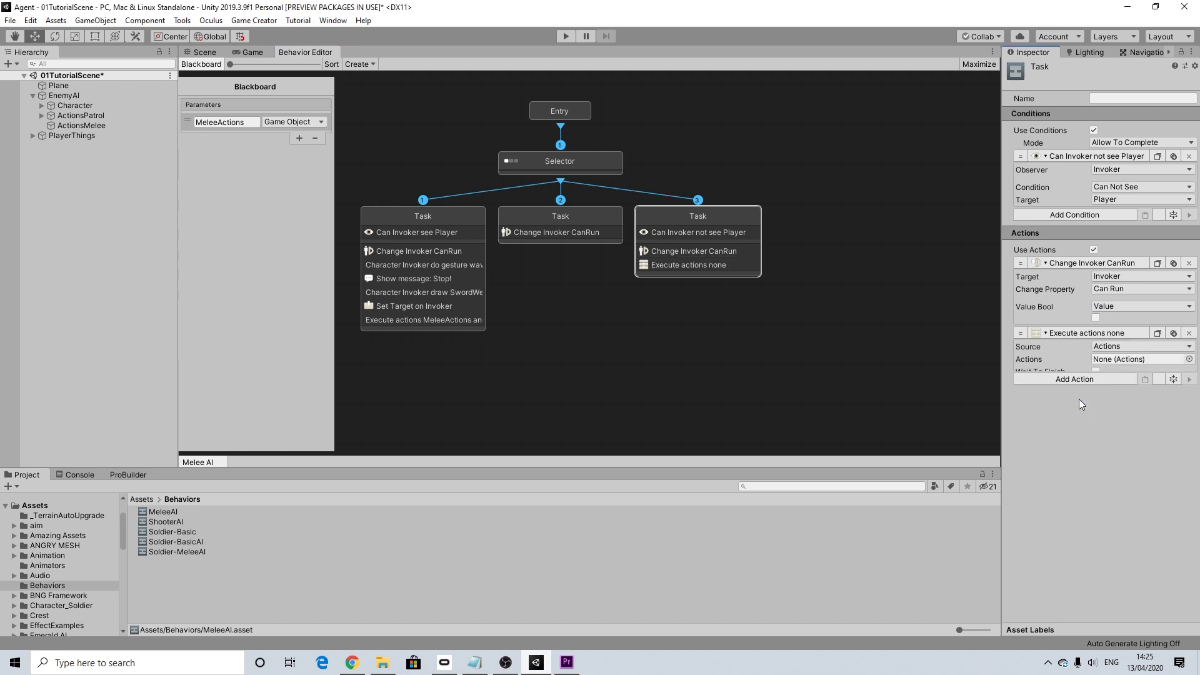
Set the new Execute Actions source to a local variable on Invoker named PatrolingActions, copy that name, and enable waiting to finish.
left_click(1111, 348)
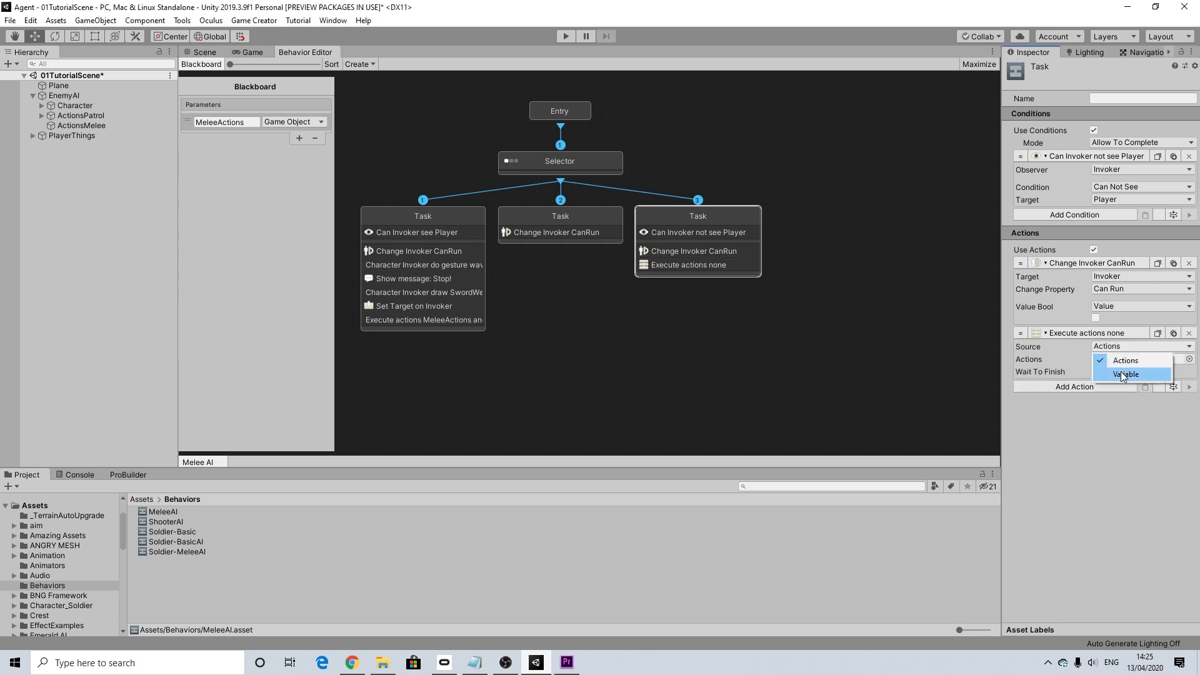
left_click(1119, 371)
left_click(1114, 370)
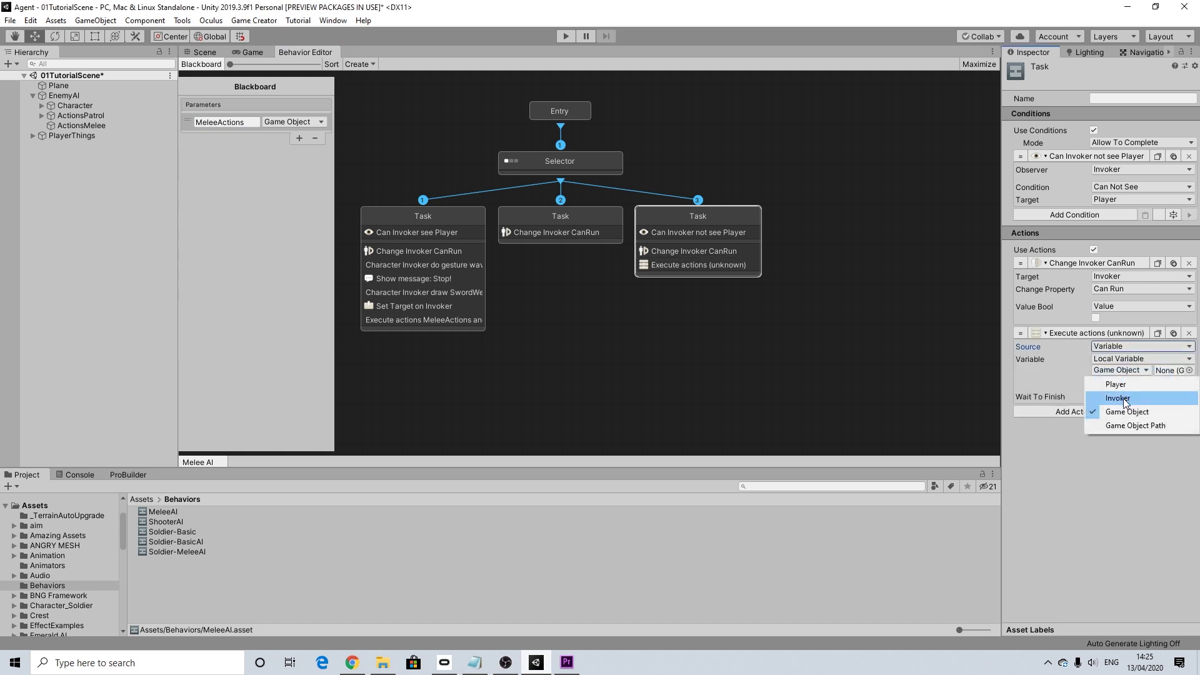
left_click(1124, 400)
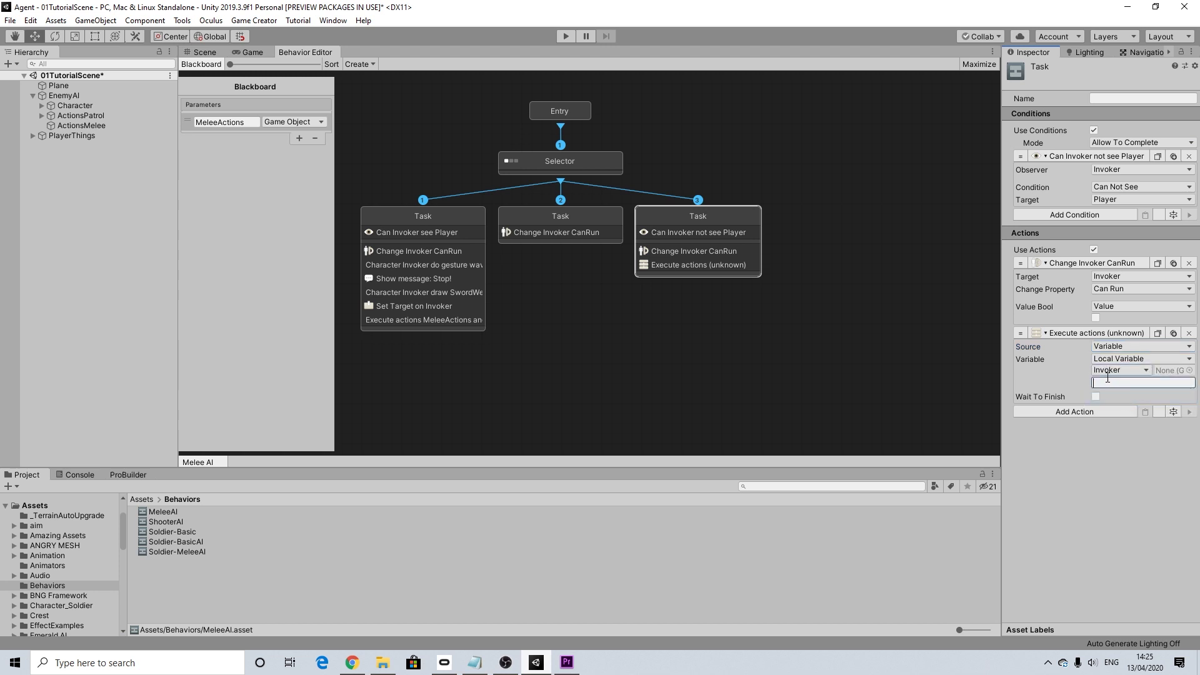
type("PatrolingActions")
key("Return")
key("ctrl+c")
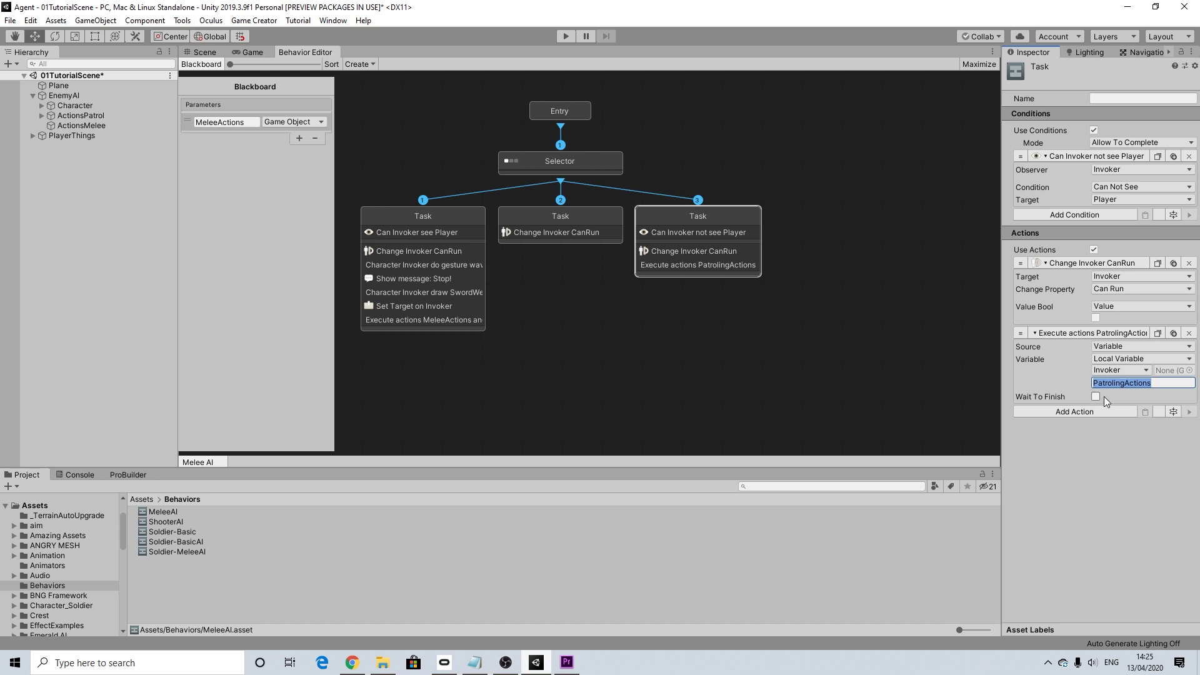
left_click(1095, 396)
Add a Wait action of 2 seconds after the patrol actions in the third task.
left_click(1084, 412)
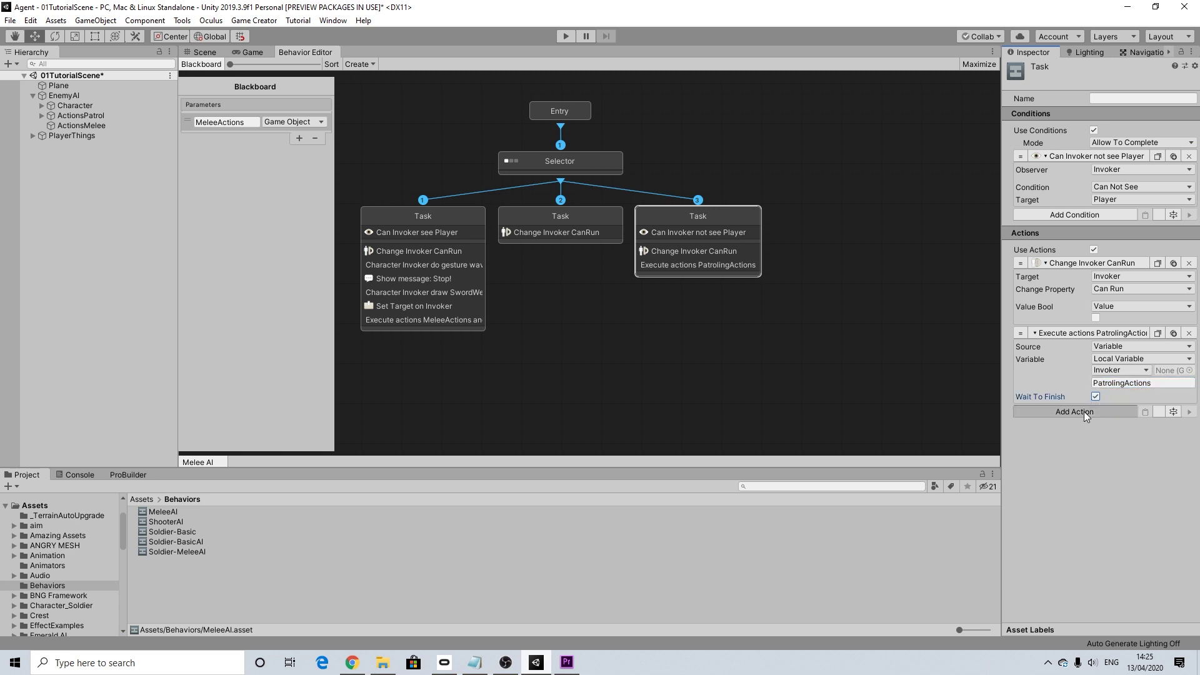
type("wait")
key("Return")
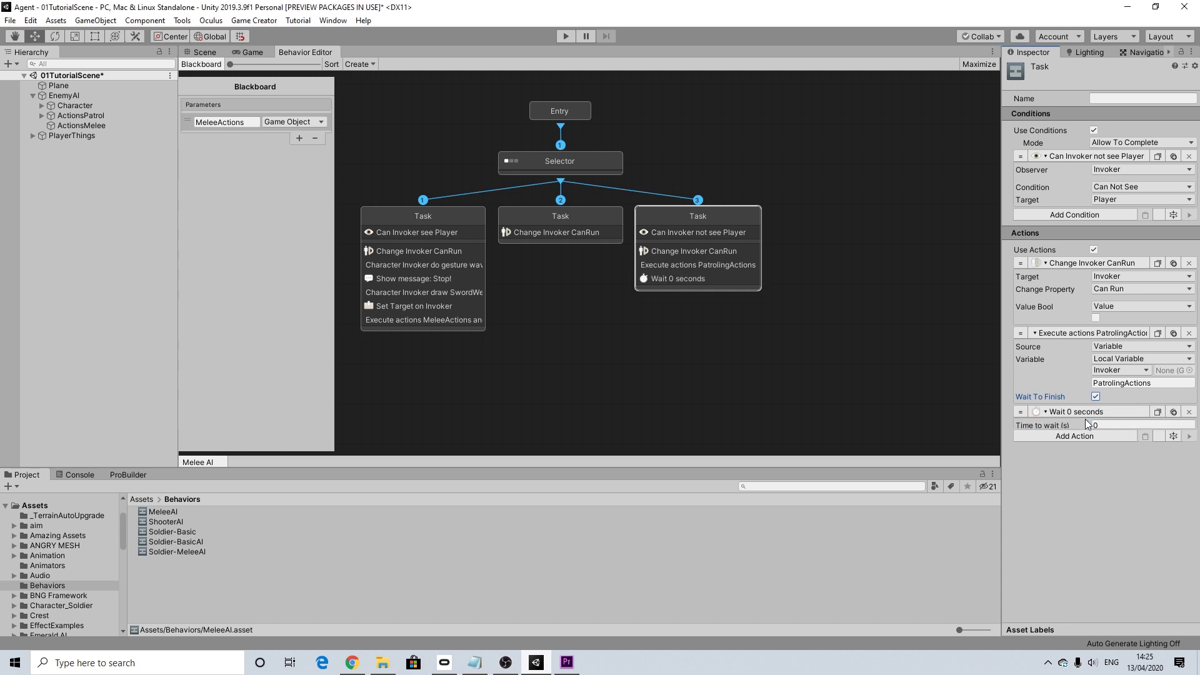
left_click(1119, 425)
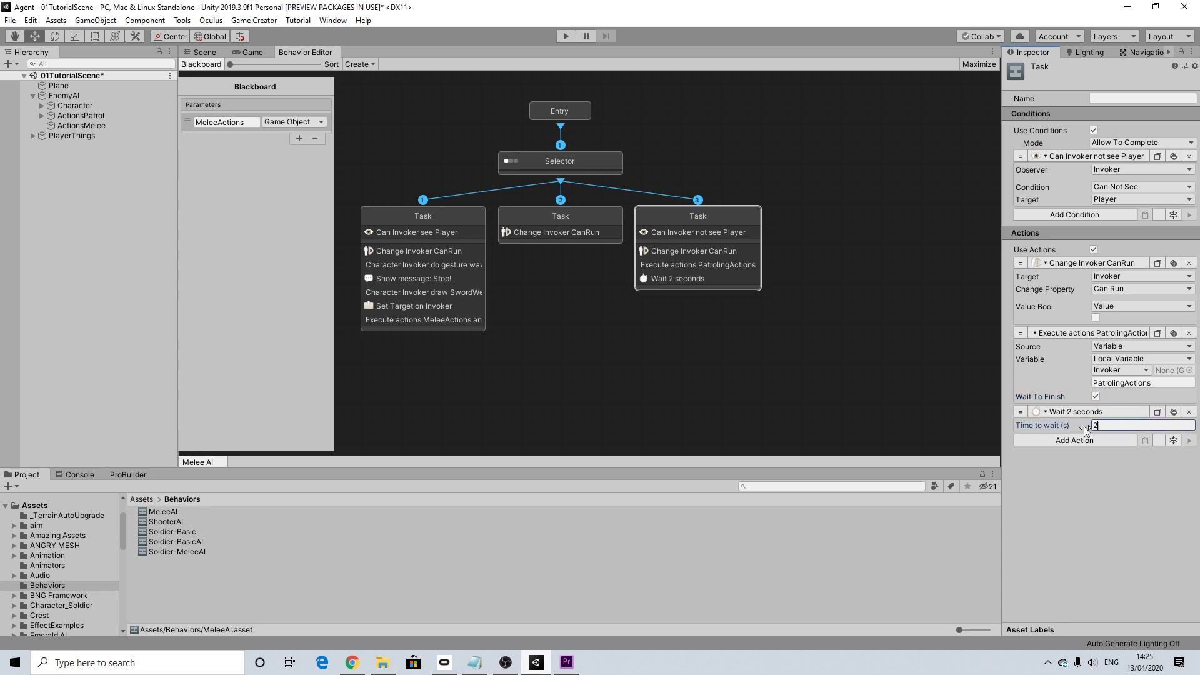
type("2")
Add a Restart Actions action to the end of the third task.
left_click(1087, 441)
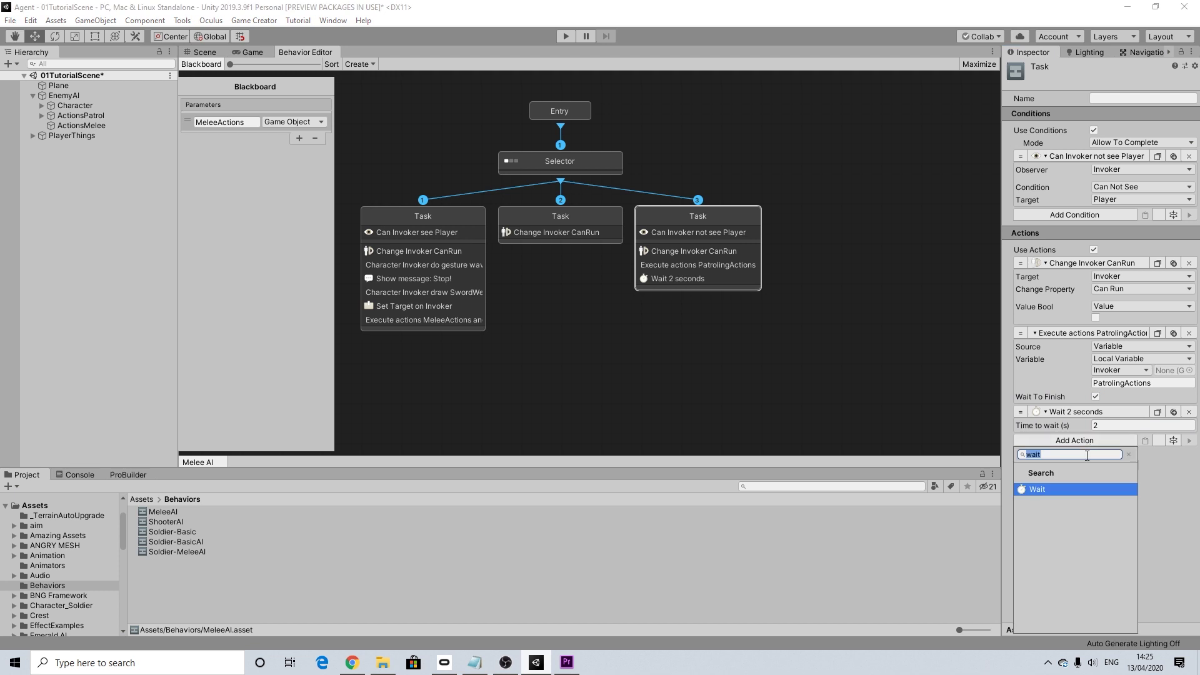
type("rest")
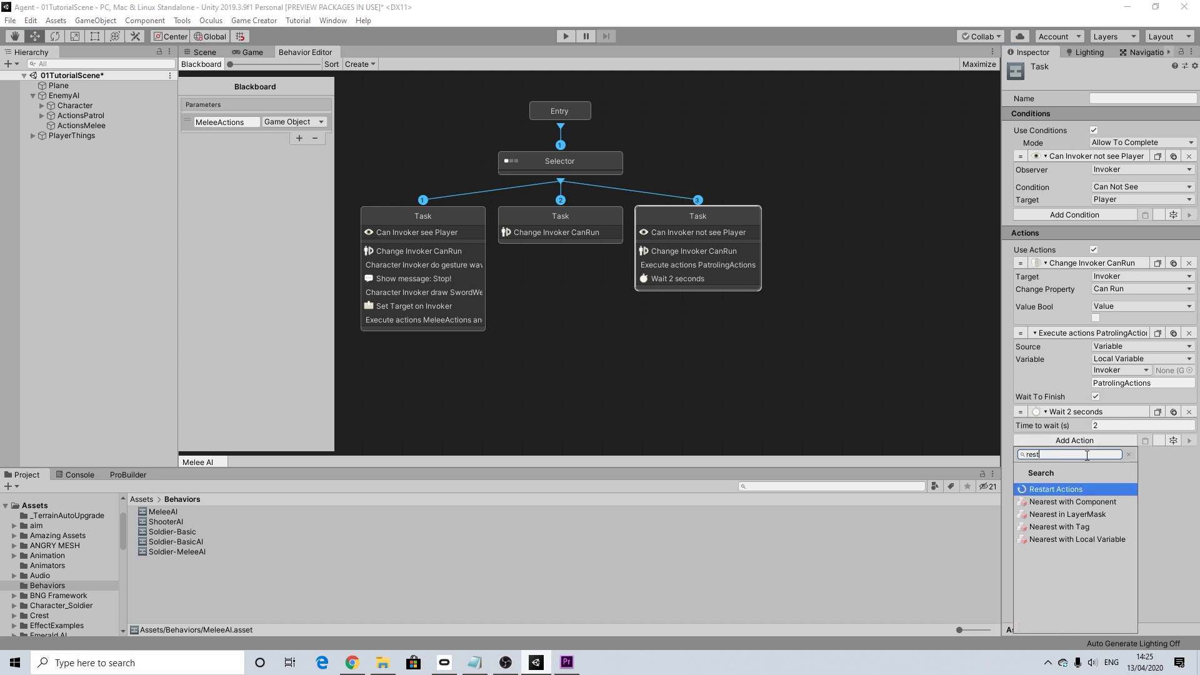
key("Return")
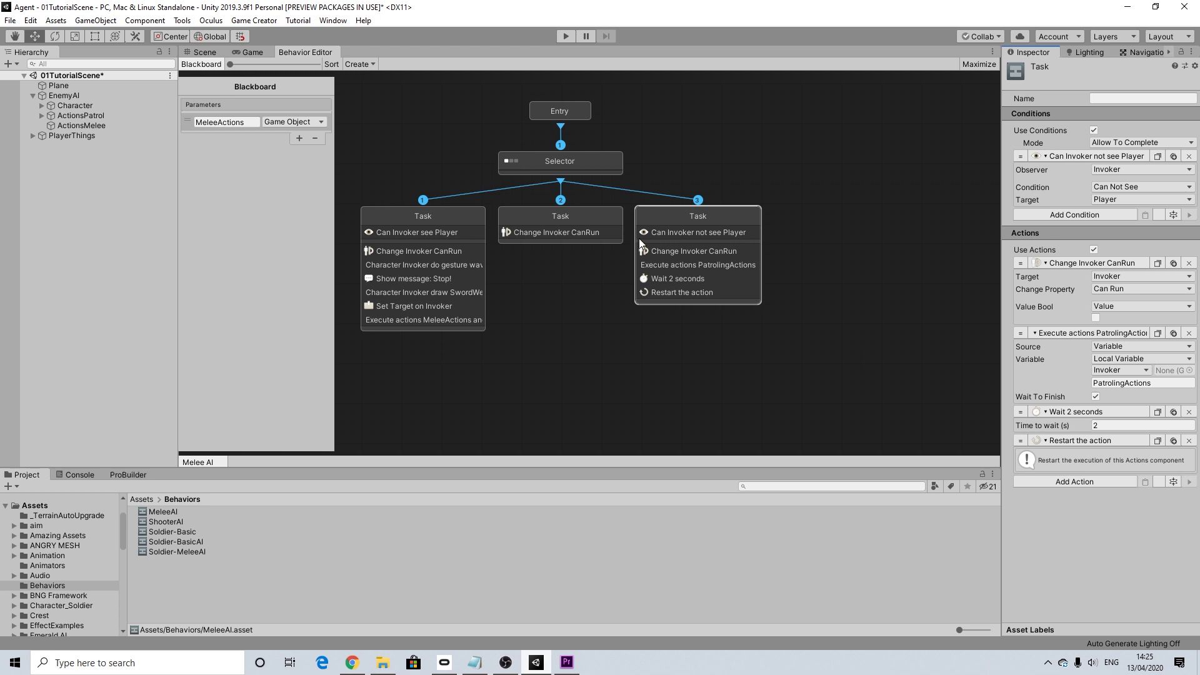
Add a second Game Object parameter named PatrolingActions to the blackboard.
left_click(299, 138)
left_click(206, 140)
key("ctrl+v")
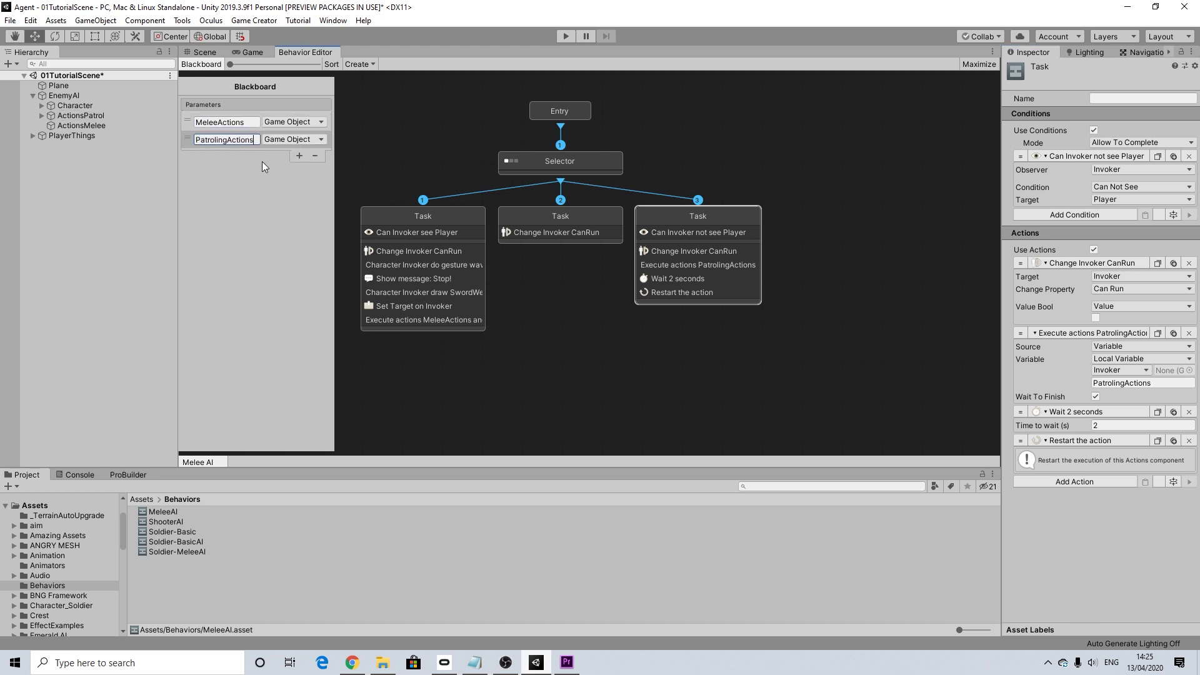
left_click(385, 139)
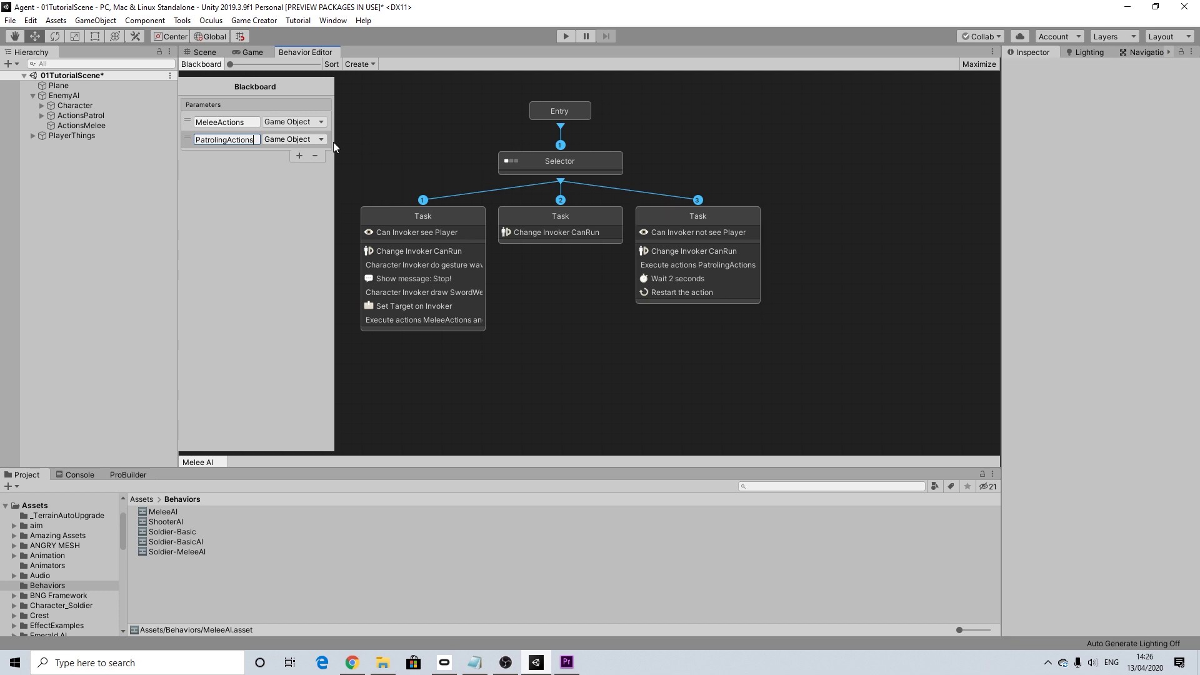
left_click(252, 124)
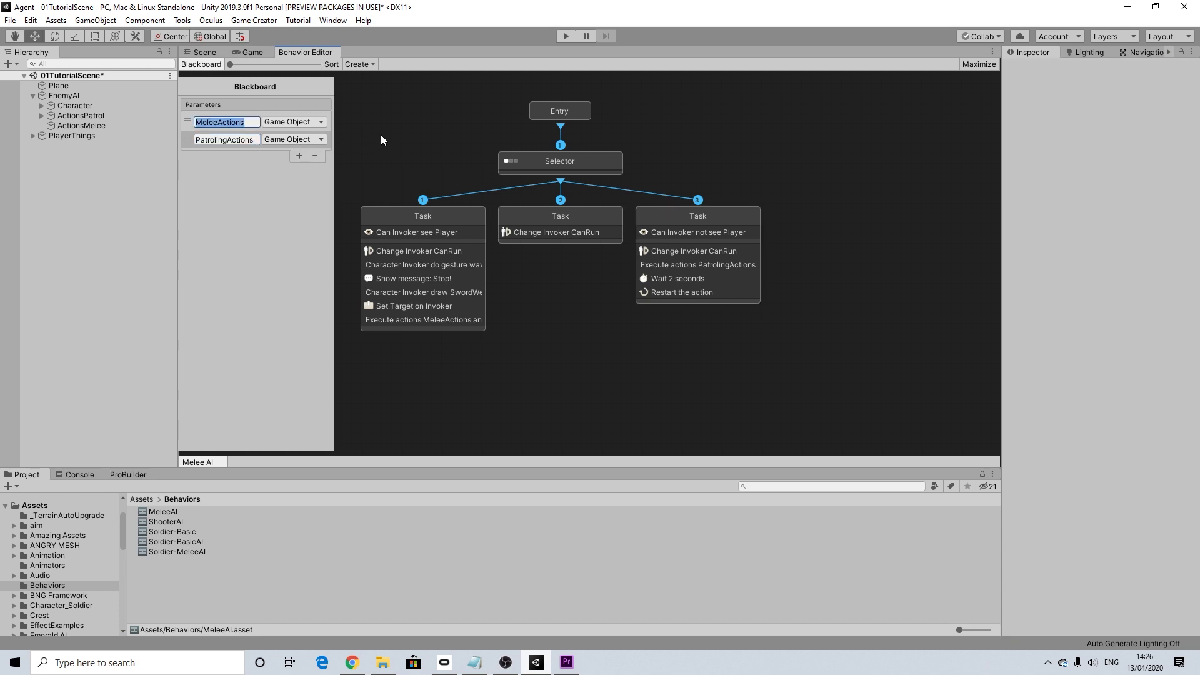
Enable conditions on the middle task and set their mode to Allow To Complete.
left_click(660, 215)
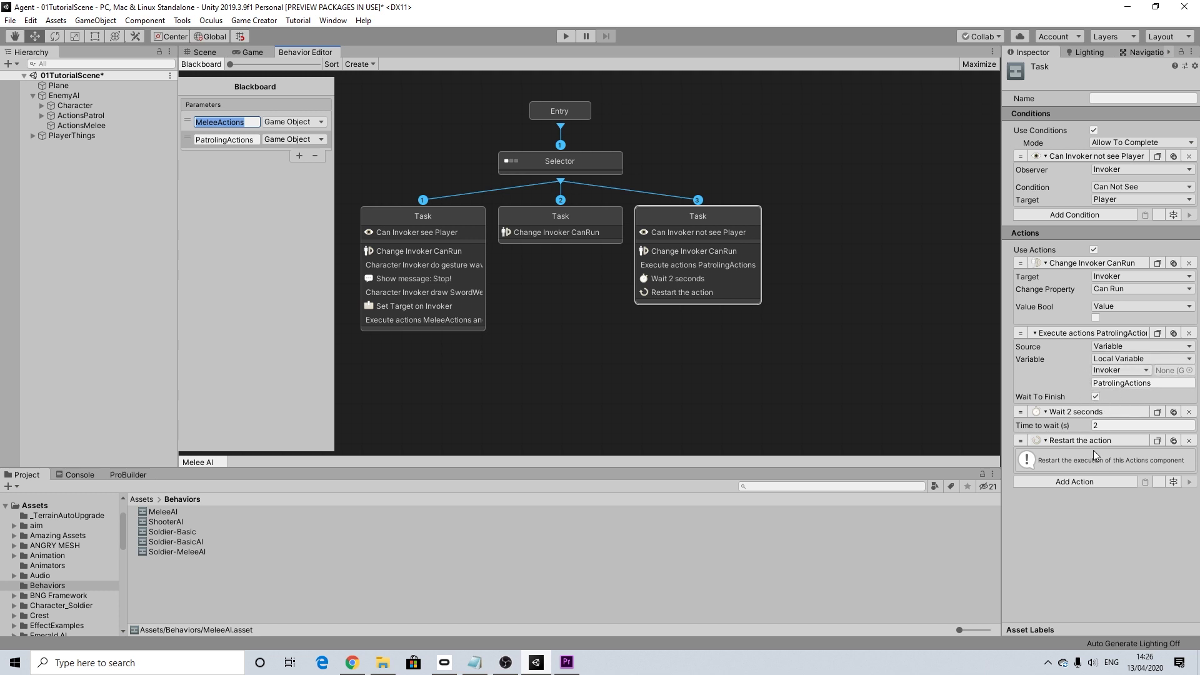
left_click(583, 216)
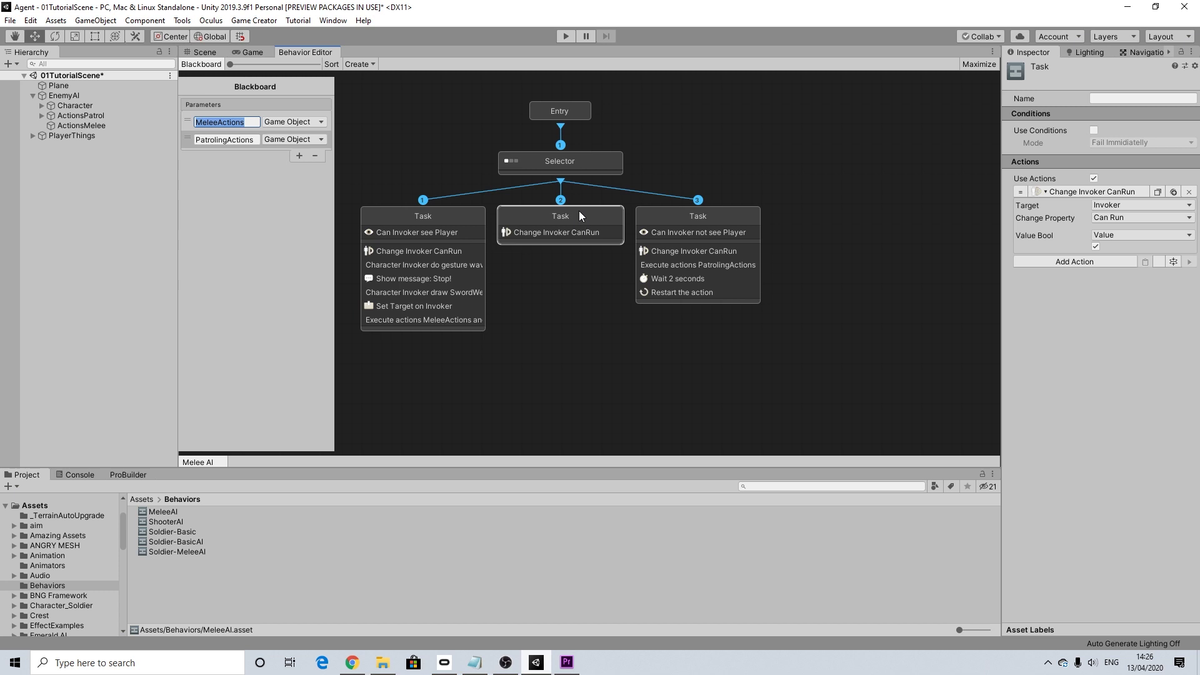
left_click(1093, 130)
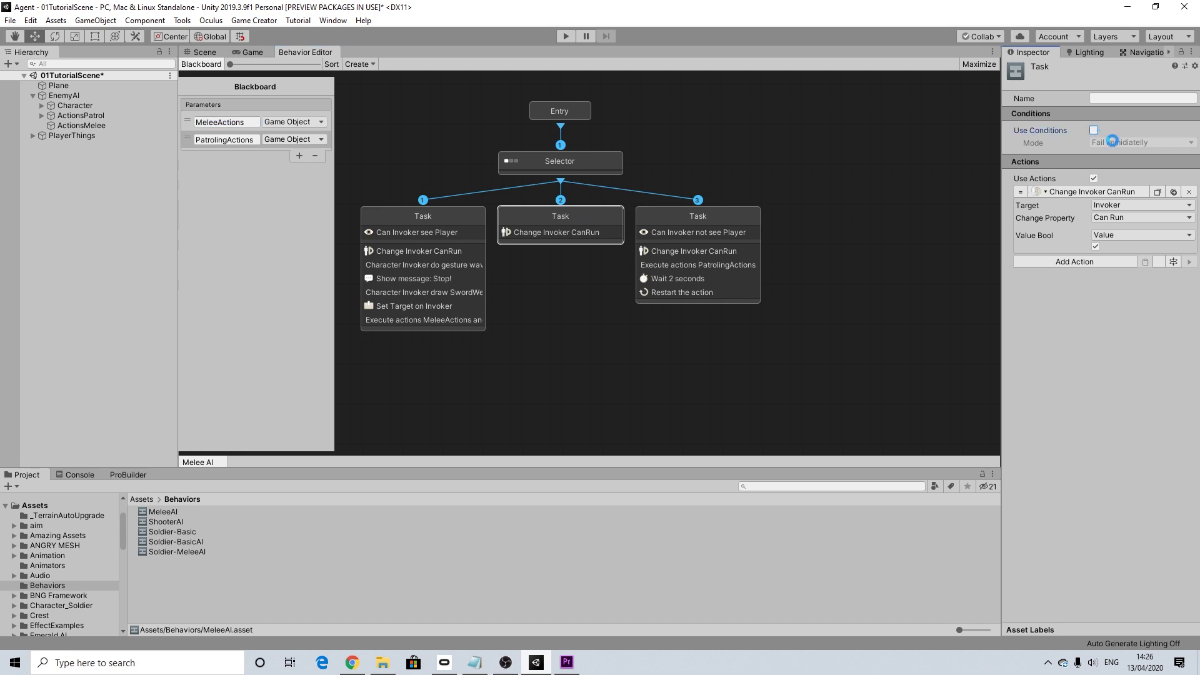
left_click(1110, 141)
left_click(1115, 163)
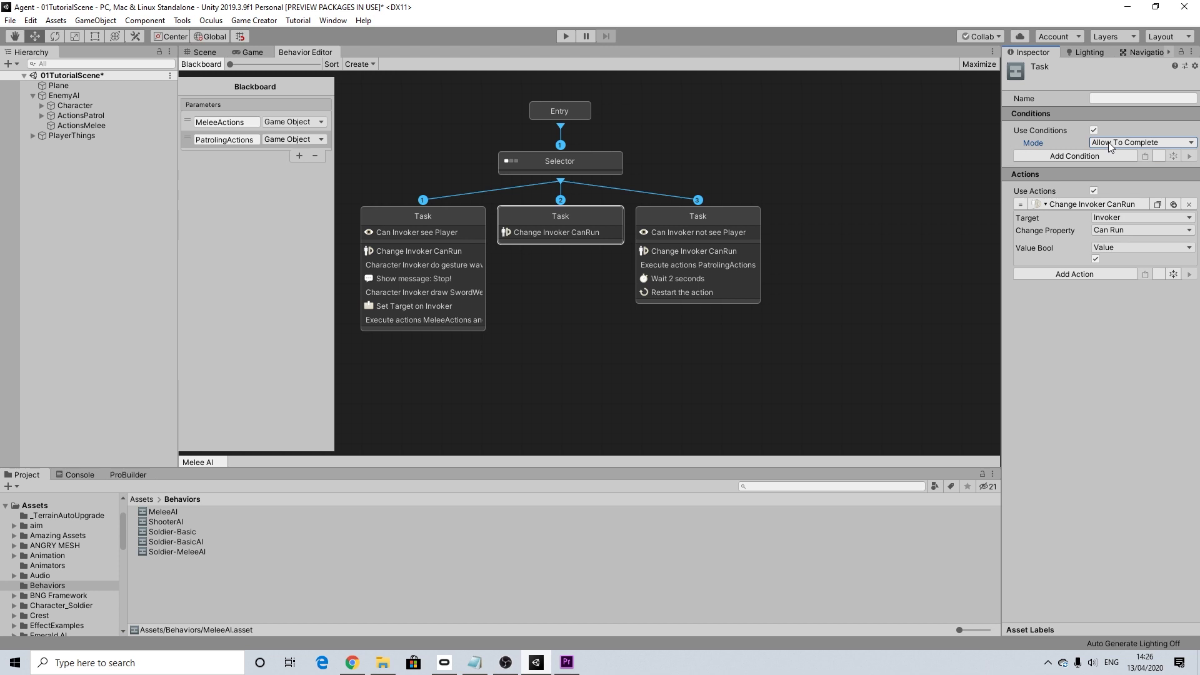
Add an Attribute Value condition to the middle task.
left_click(1079, 156)
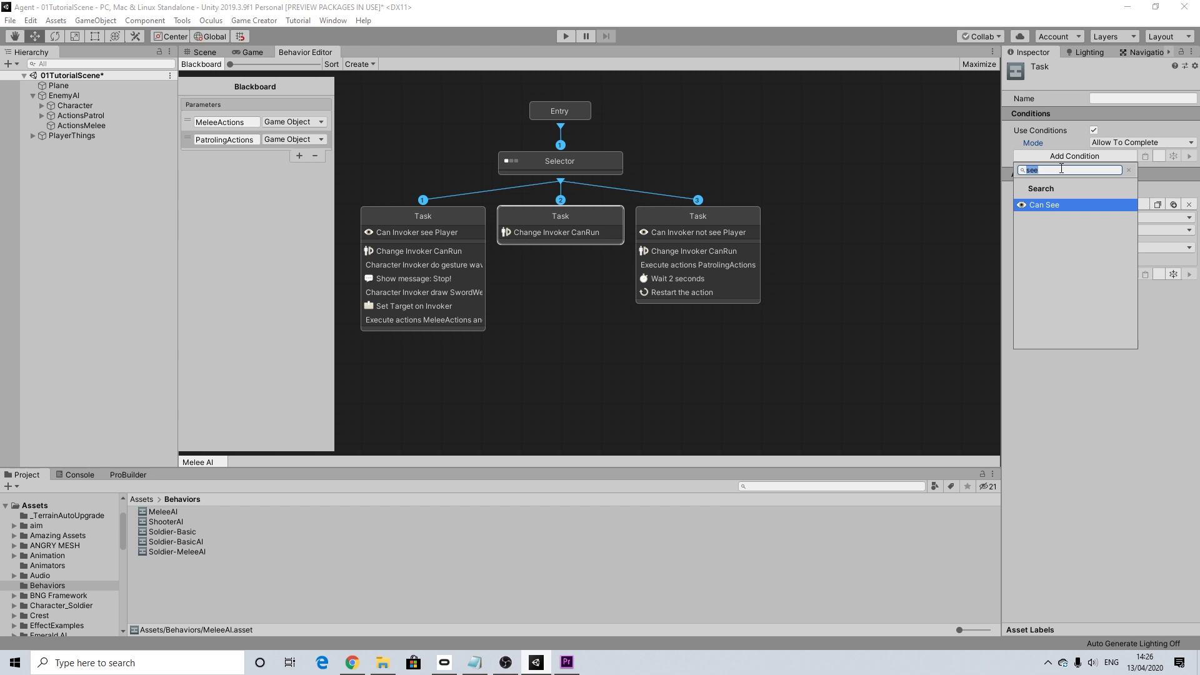
type("atr")
key("BackSpace")
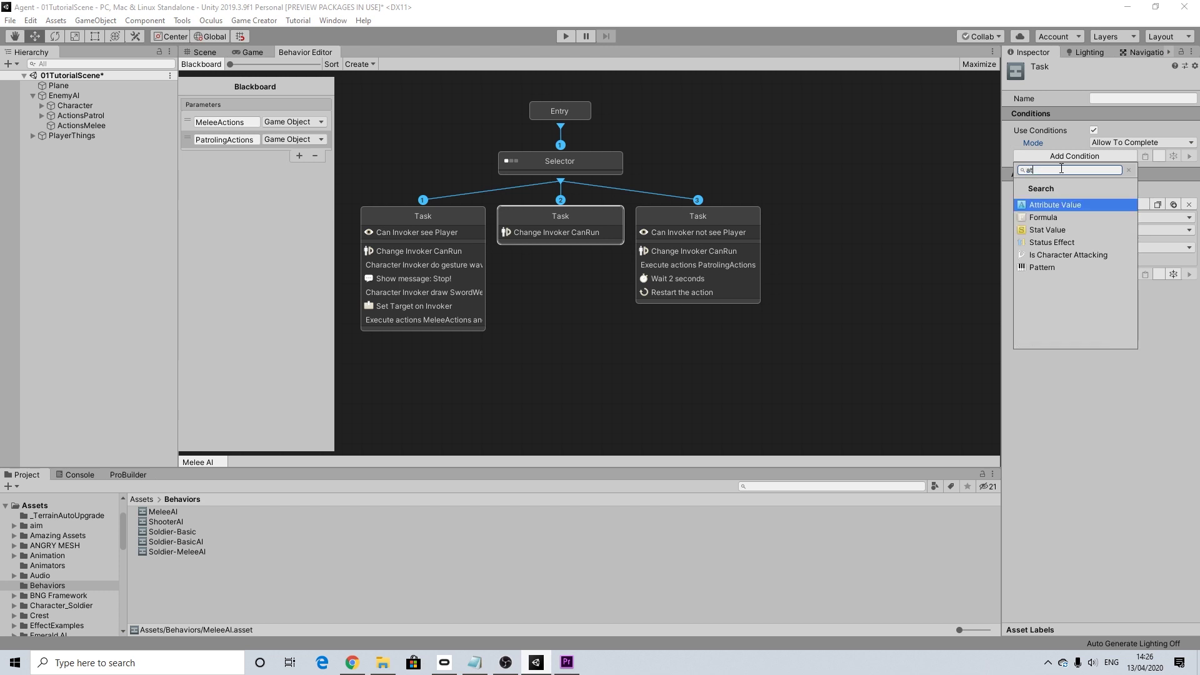
left_click(1059, 205)
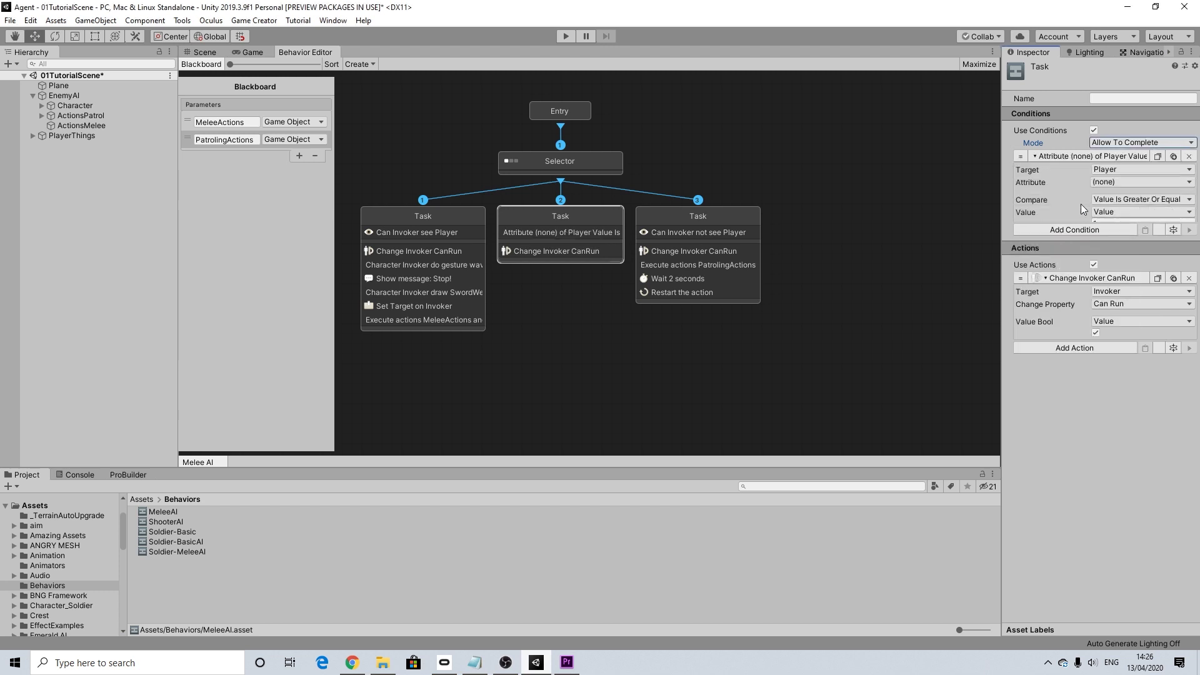
Set the attribute condition to check that Invoker's health is at or below 0.99 using Percent Is Less Or Equal.
left_click(1115, 169)
left_click(1115, 207)
left_click(1118, 185)
left_click(1116, 215)
left_click(1126, 199)
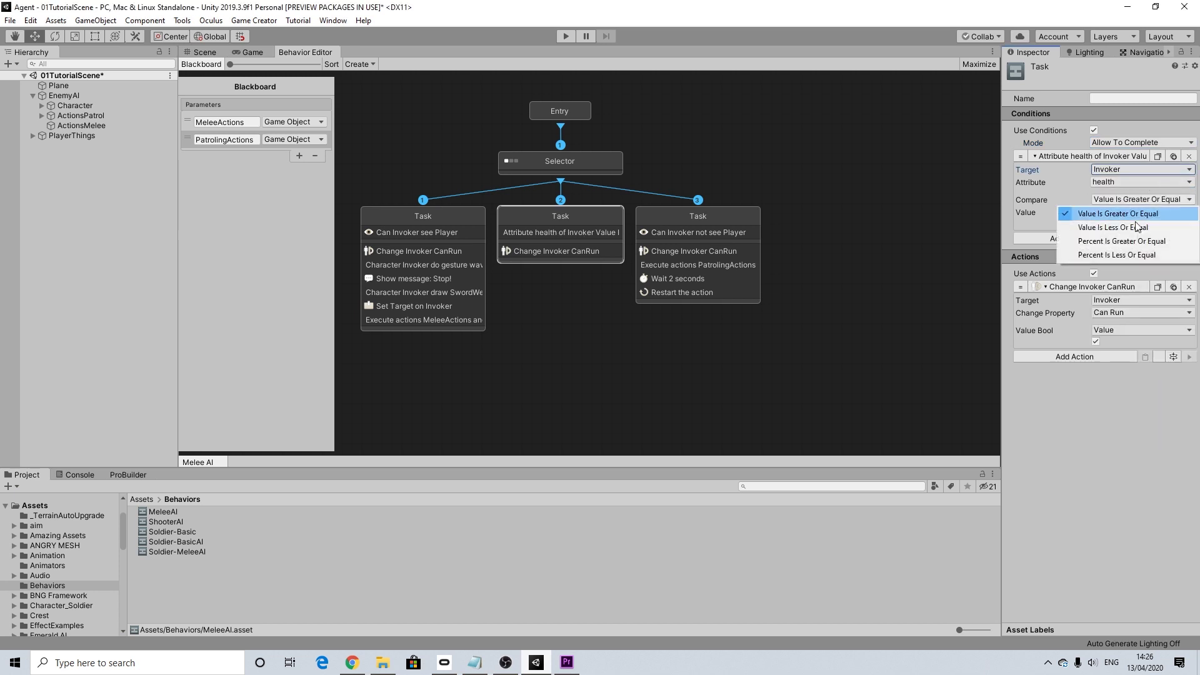
left_click(1117, 254)
type("0.99")
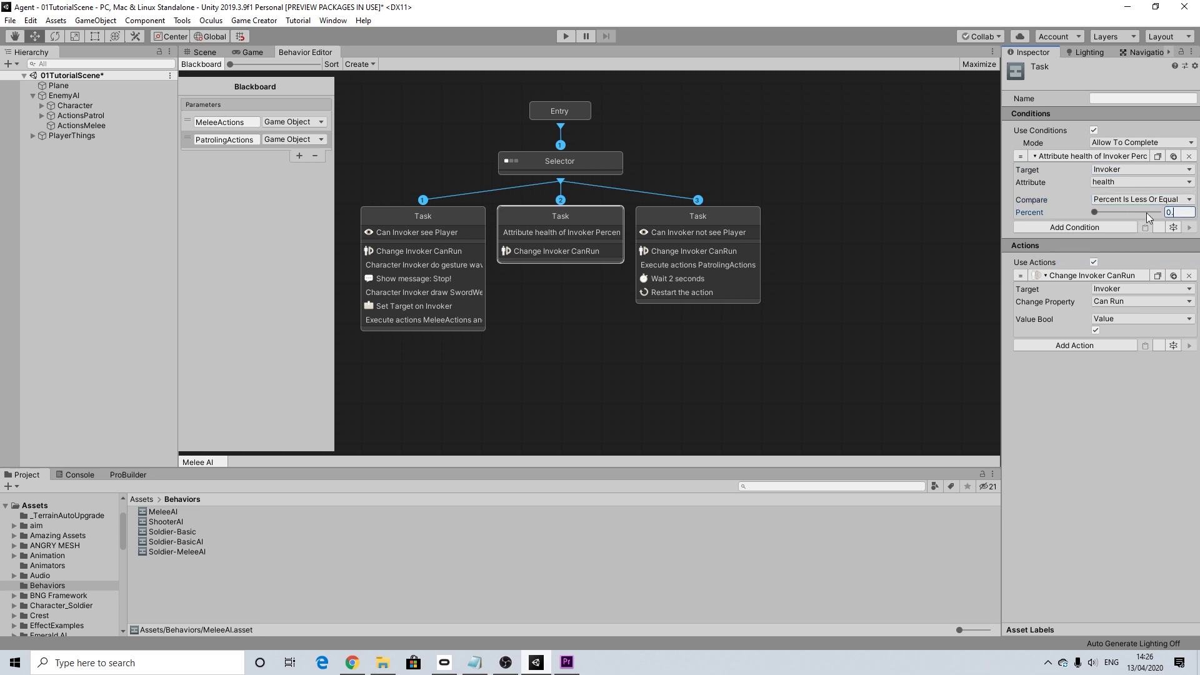
left_click(1111, 370)
Add a Wait action of 0.5 seconds to the middle task and place it before Change Invoker CanRun.
left_click(1056, 345)
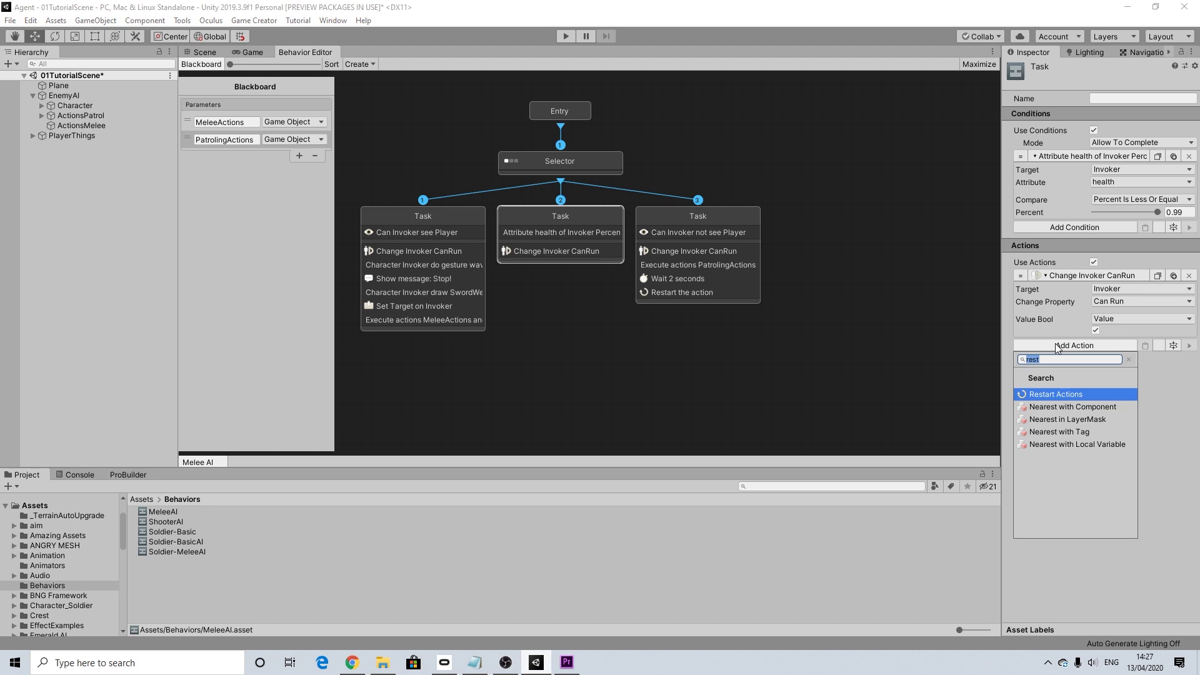
type("wait")
left_click(1036, 392)
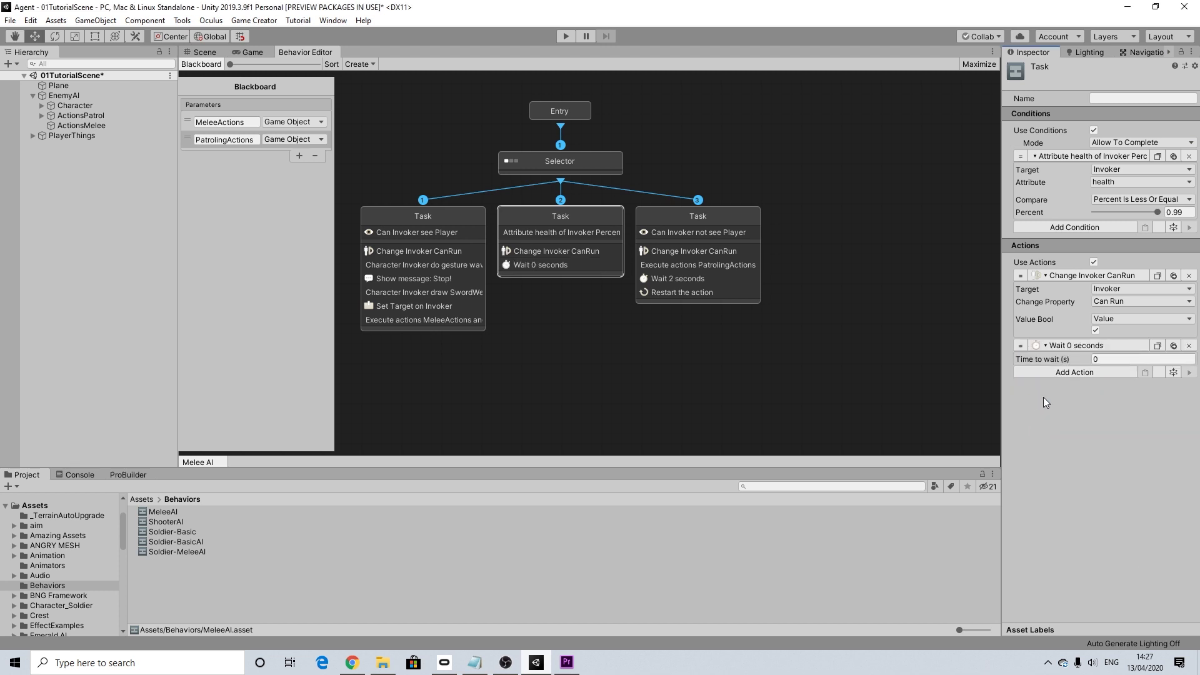
left_click_drag(1020, 345, 1017, 265)
left_click(1077, 289)
type("0.5")
key("Return")
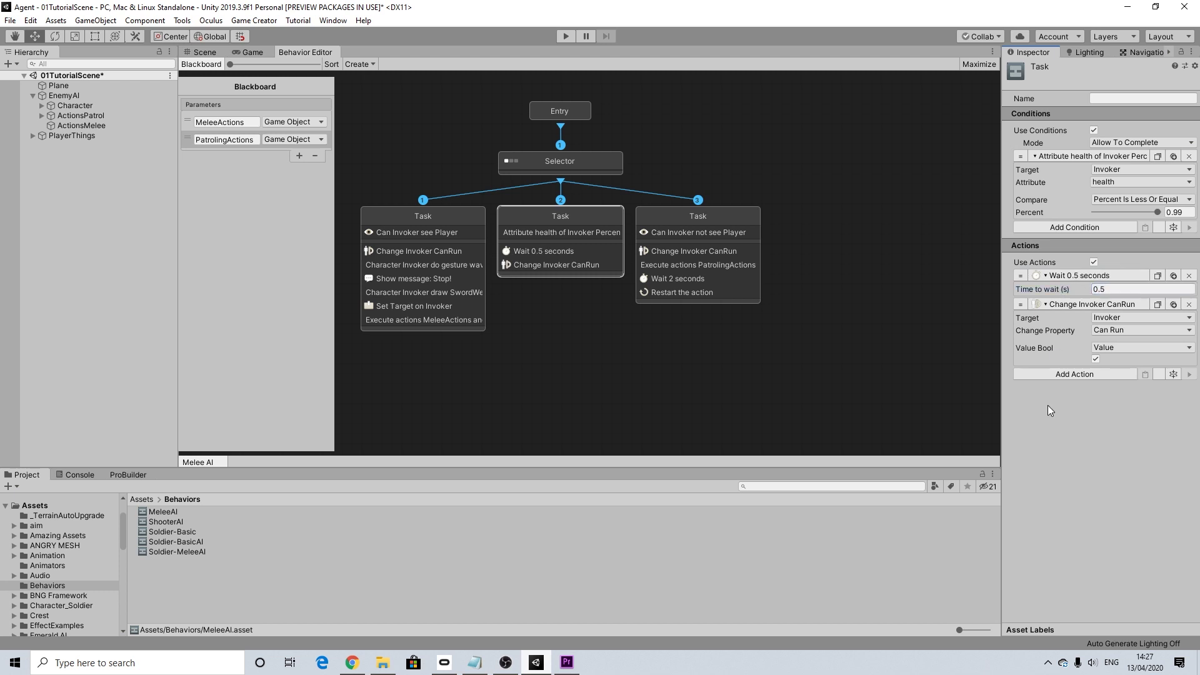
Add a Character Rotate Towards action to the middle task with Invoker as the character and Player as the target.
left_click(1063, 373)
type("rotat")
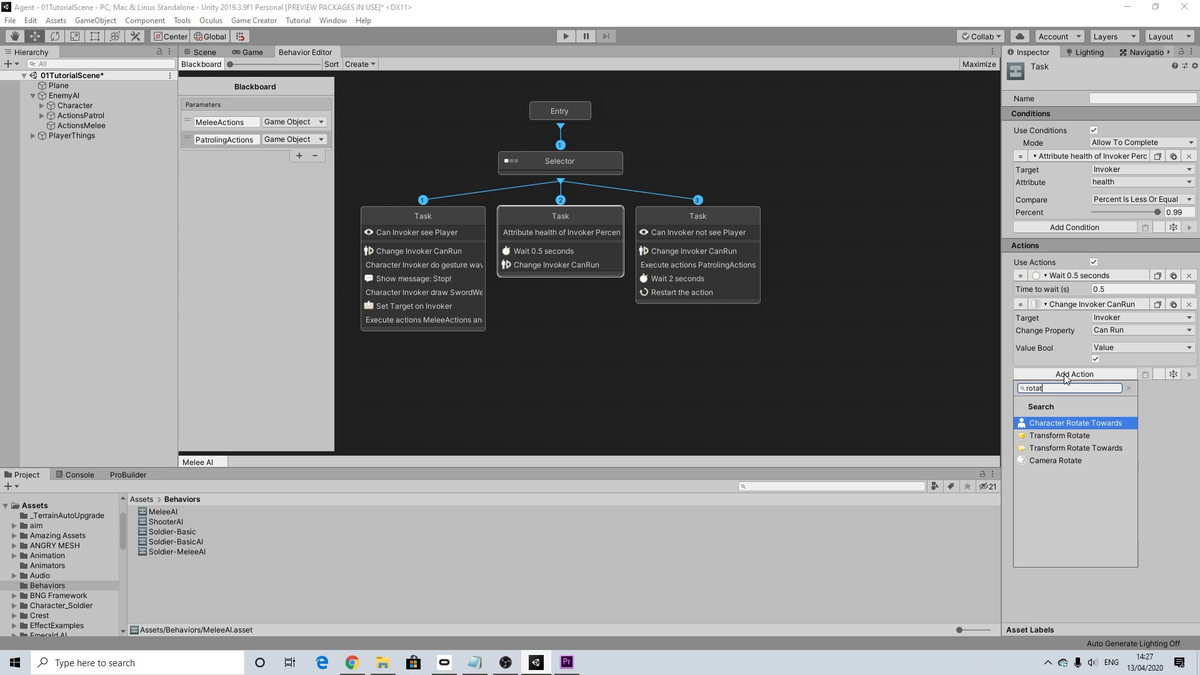
left_click(1079, 422)
left_click(1113, 392)
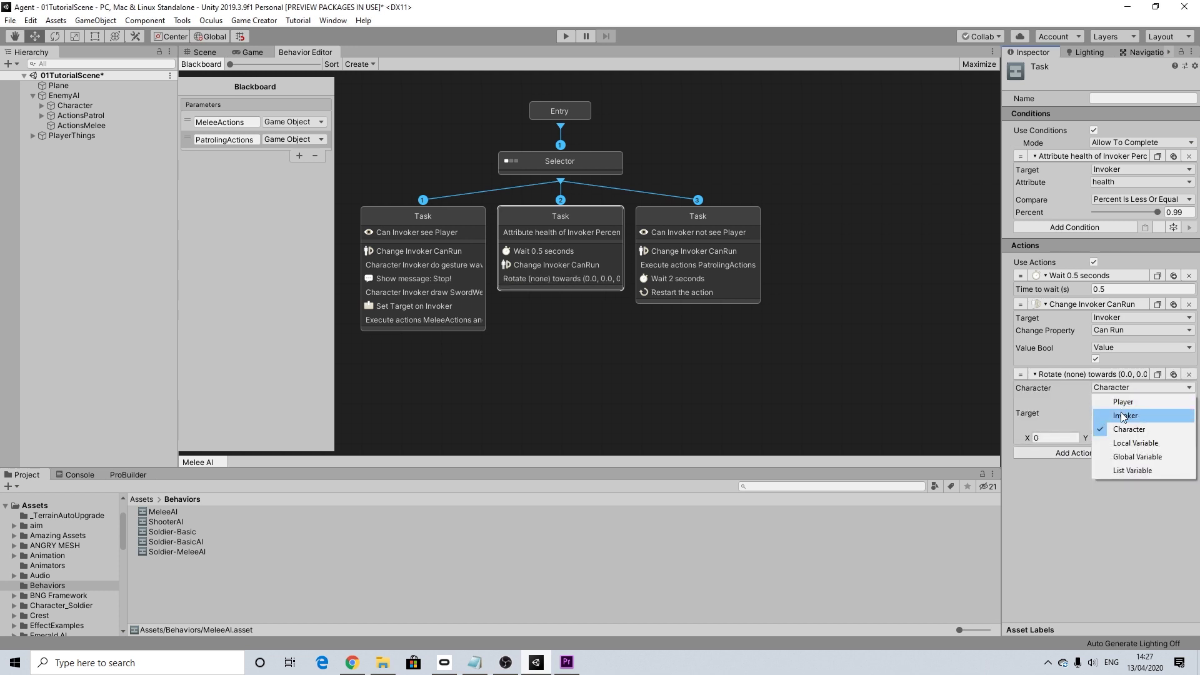
left_click(1117, 416)
left_click(1106, 400)
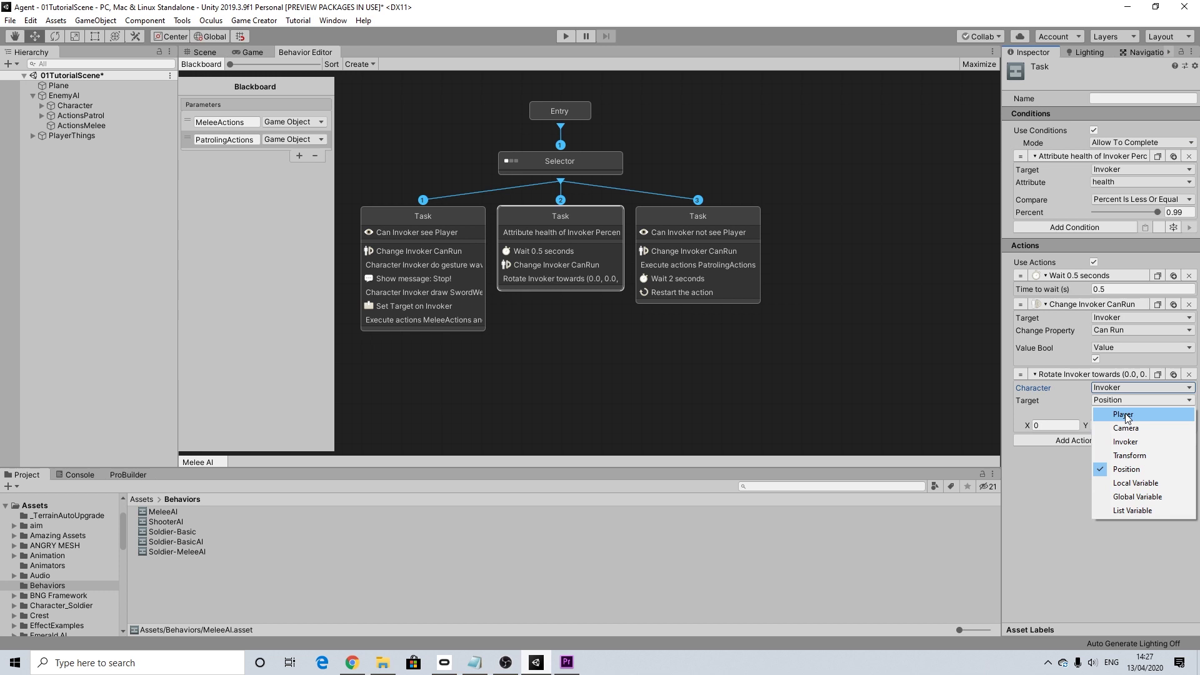
left_click(1123, 415)
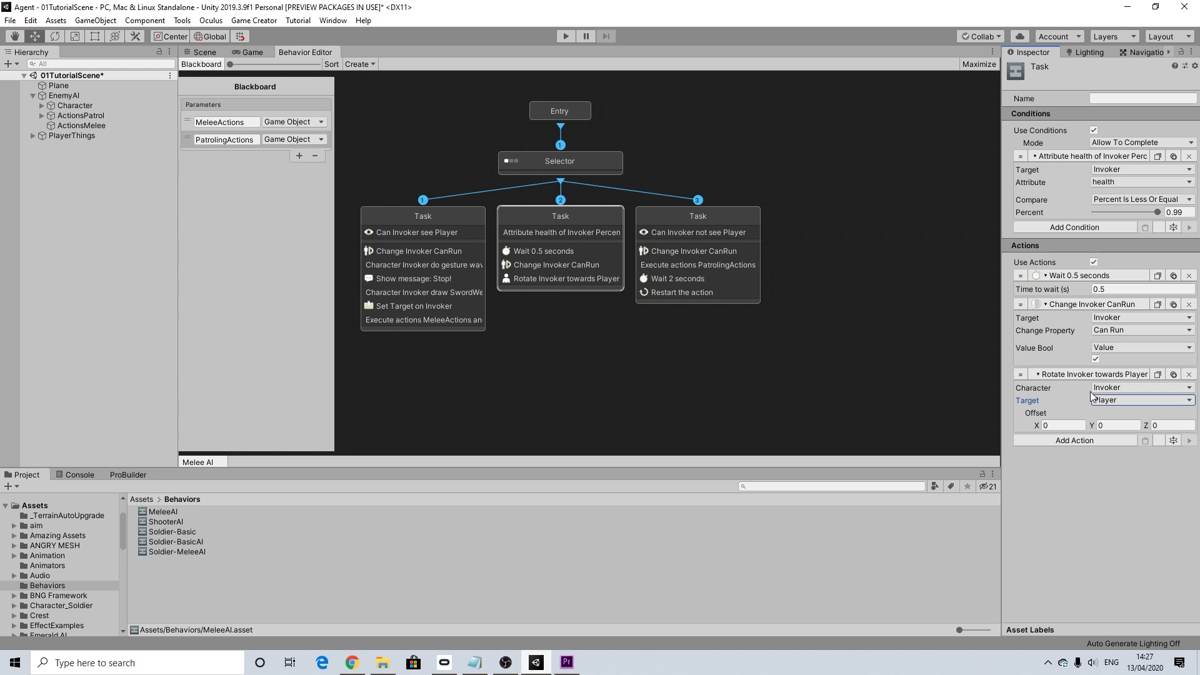
Add a Simple Message action reading "What!" to the middle task.
left_click(1062, 437)
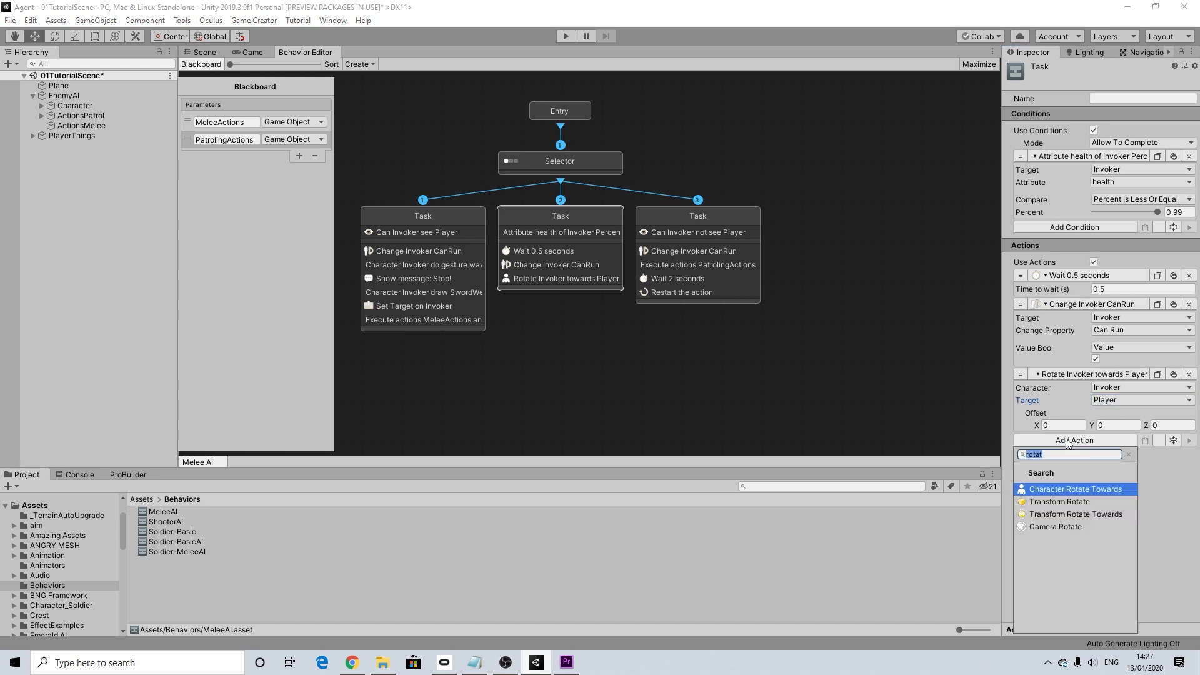
type("mess")
left_click(1063, 501)
left_click(1108, 456)
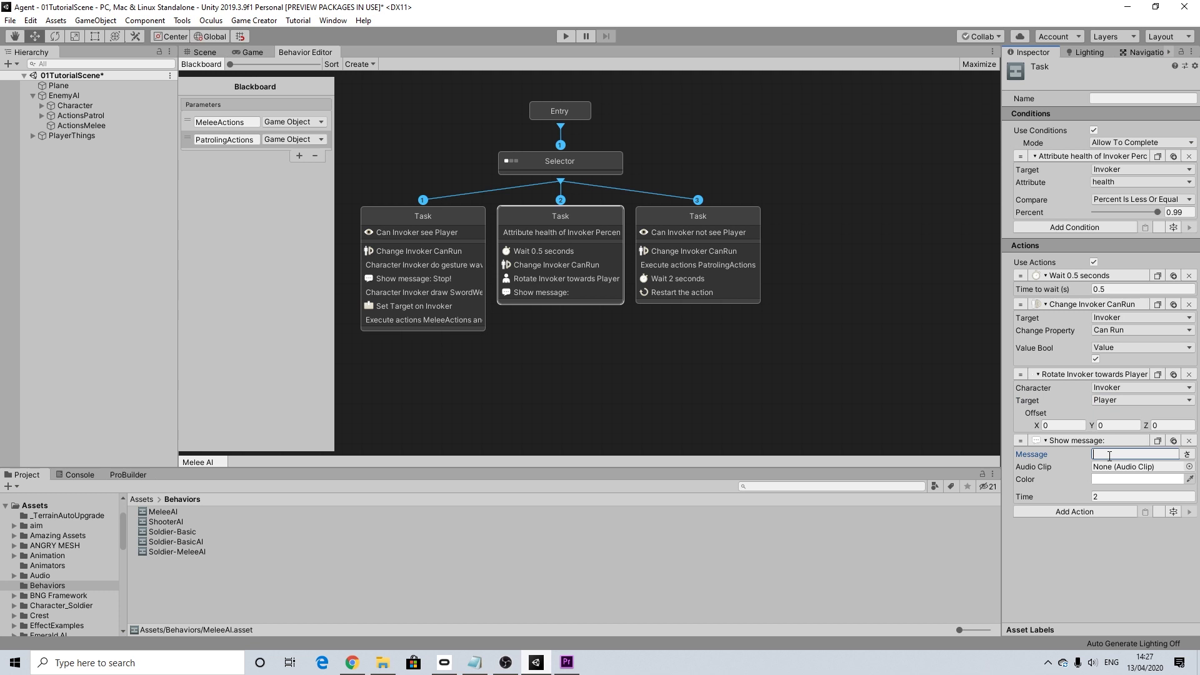
type("What!")
Assign the what! audio clip to the "What!" message and set its display time to 0.9.
left_click(1188, 466)
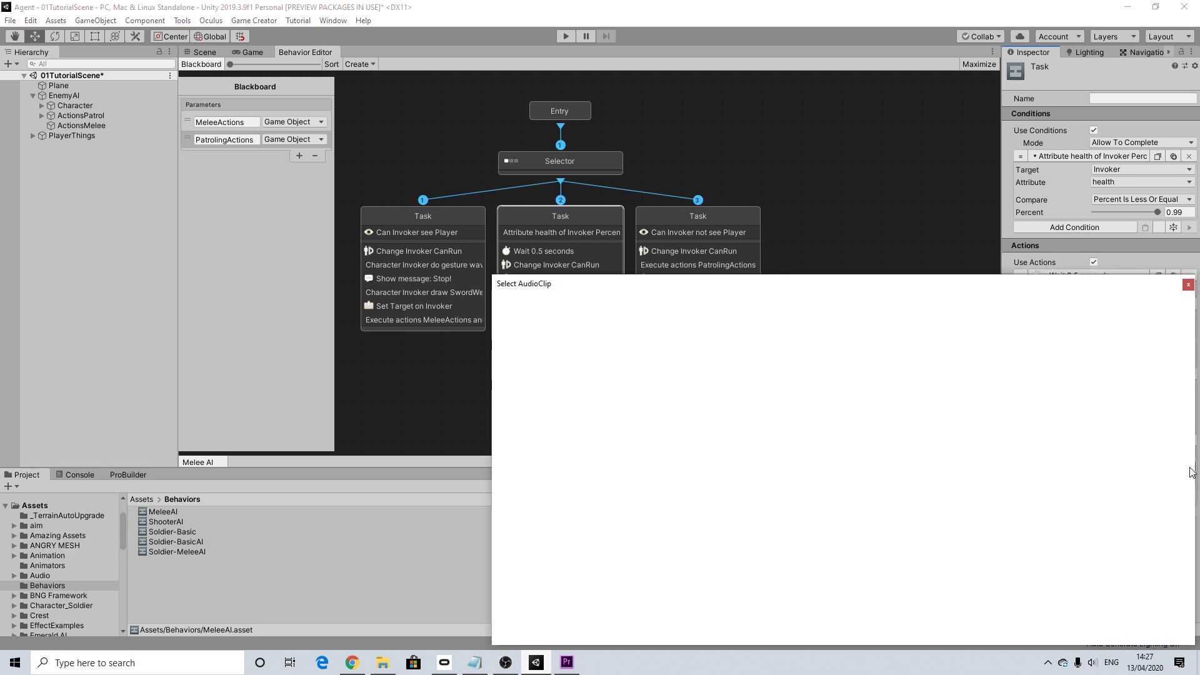
type("what")
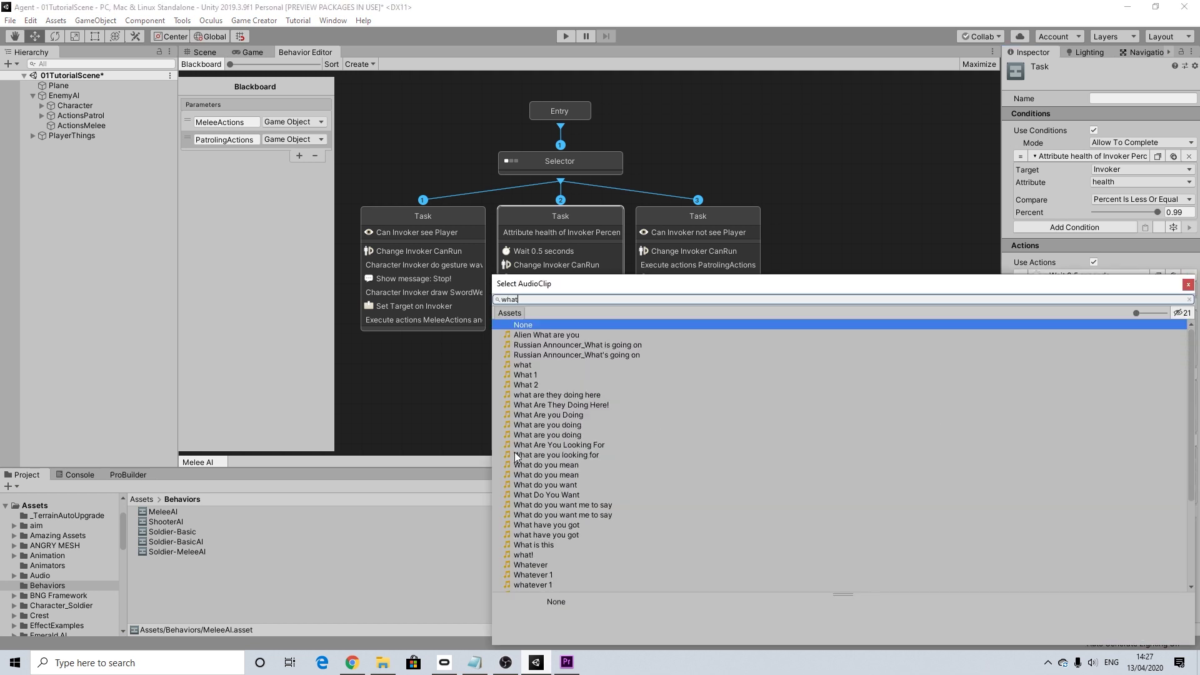
left_click(530, 554)
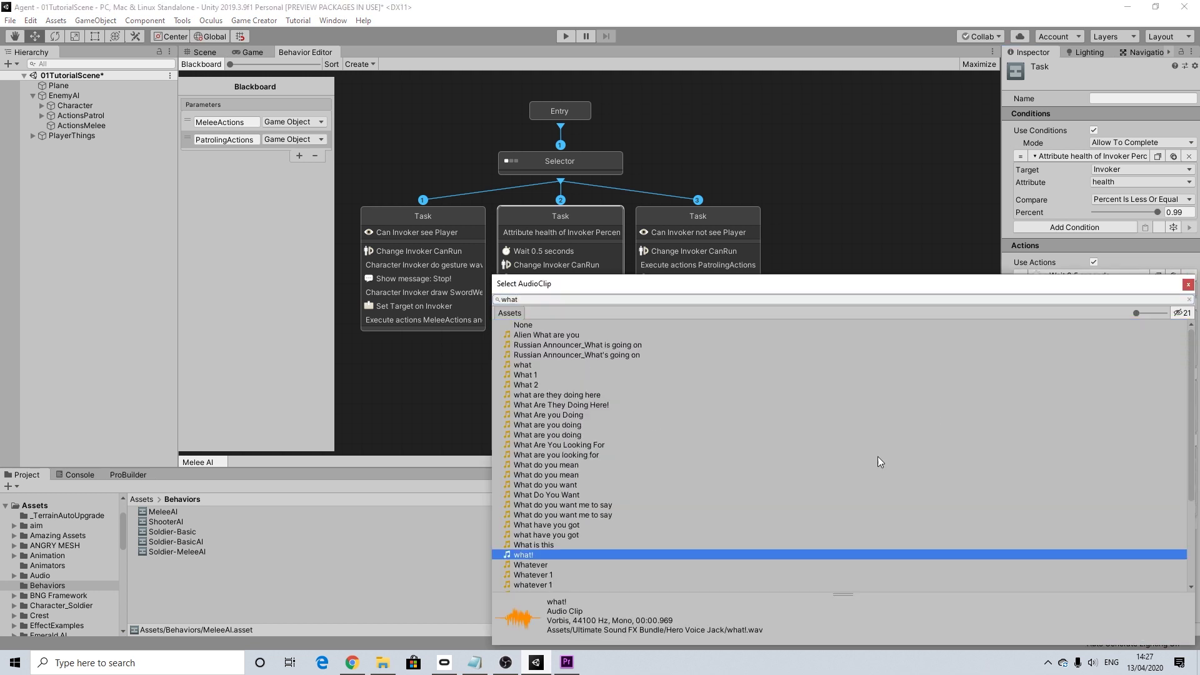
left_click(1187, 284)
left_click(1119, 496)
type("0")
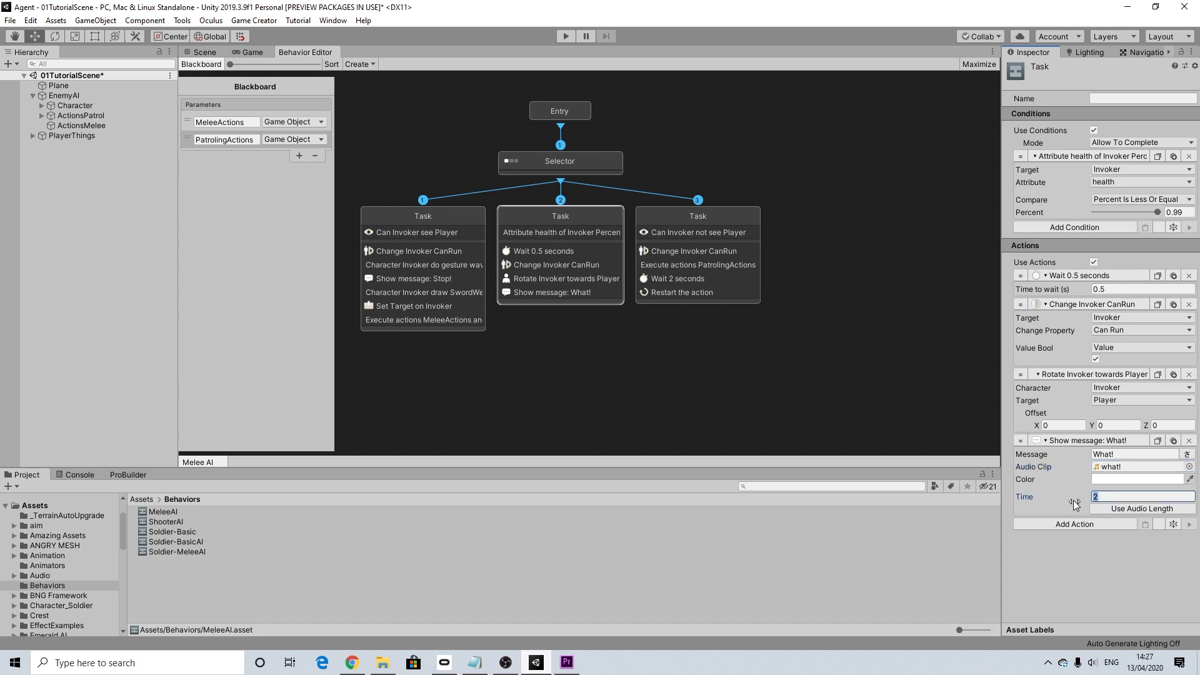
type(".9")
key("Return")
Add a Move Character action to the middle task with Invoker as the target.
left_click(1057, 522)
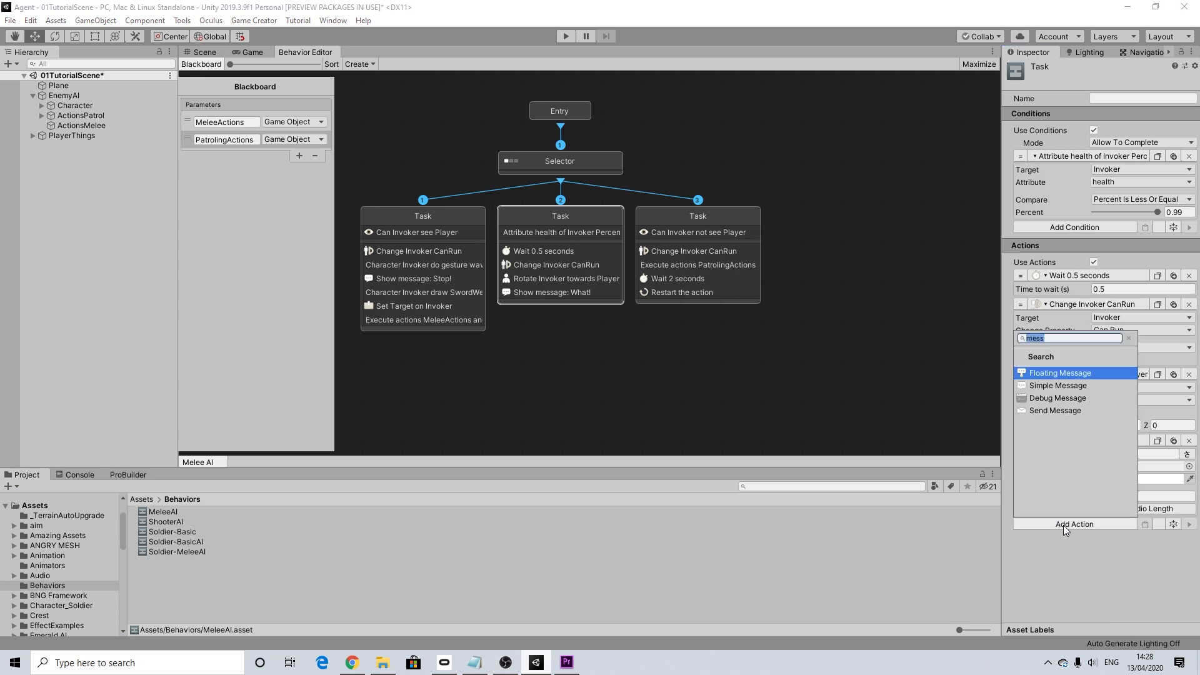
type("move")
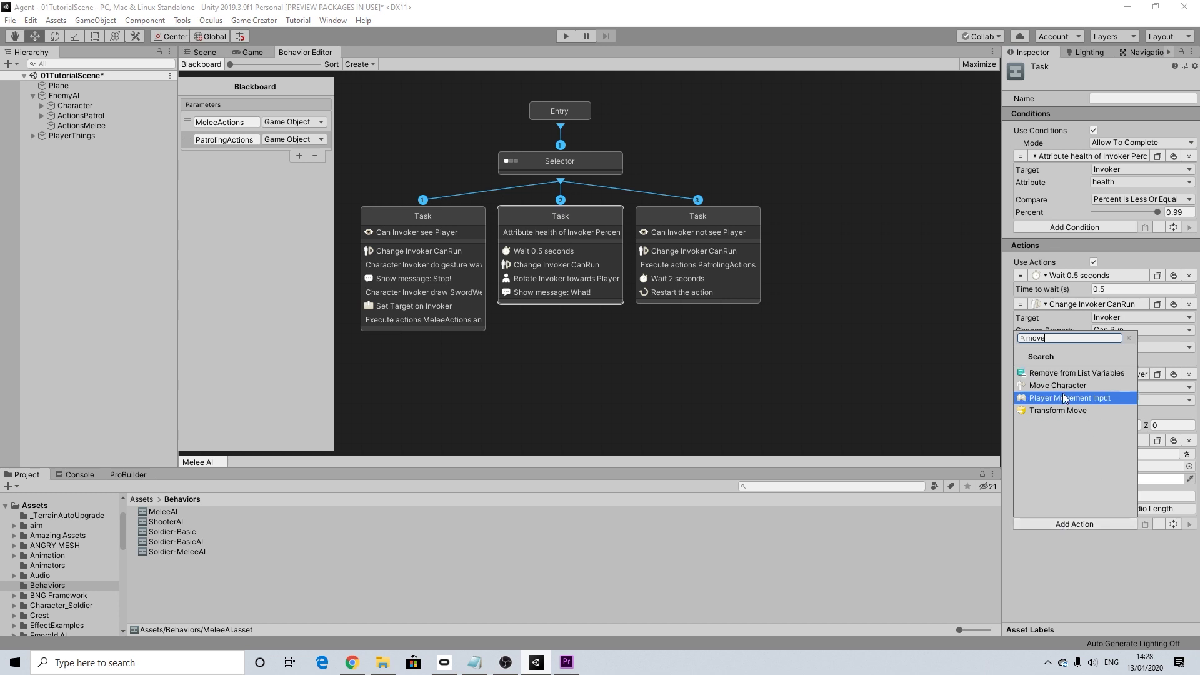
left_click(1051, 385)
scroll(1118, 500, "down", 3)
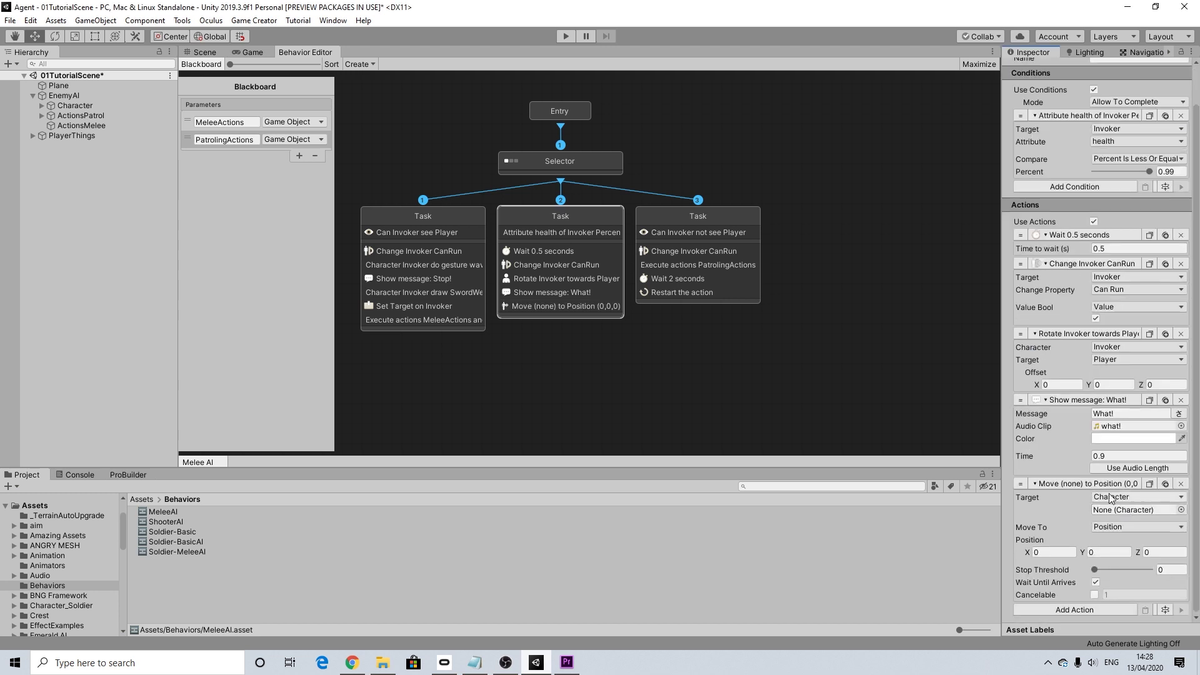
left_click(1121, 498)
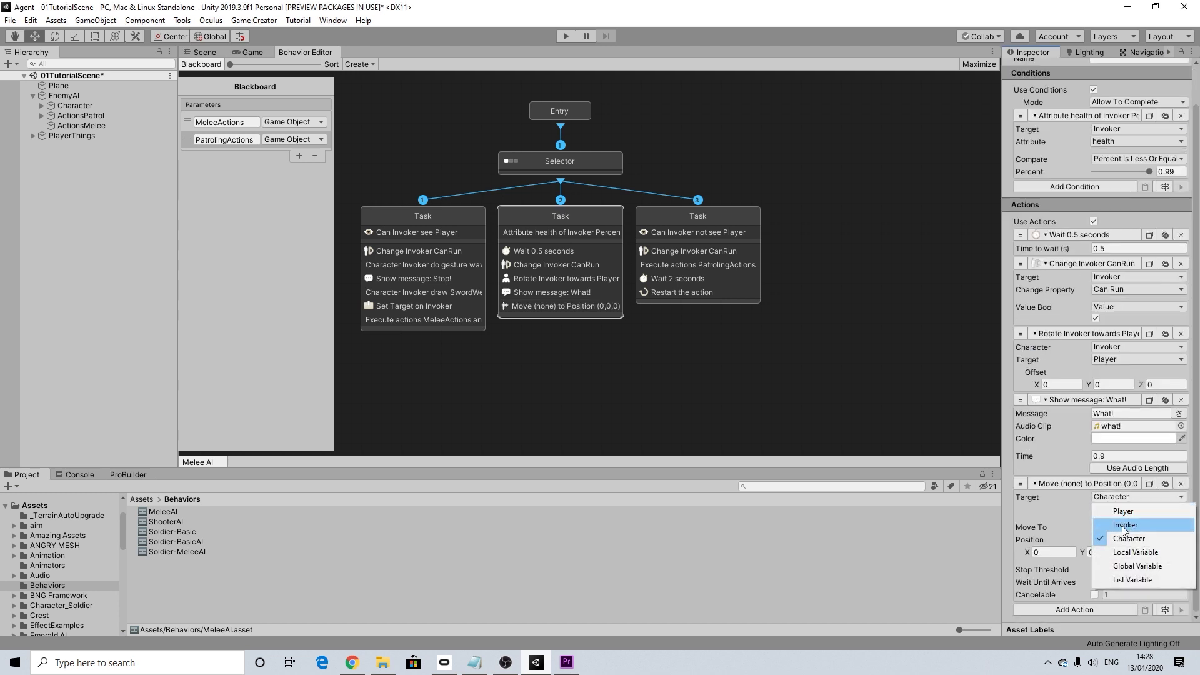
left_click(1125, 529)
Set the move action's destination to a variable, using Invoker's local variable ShotDirection.
left_click(1114, 532)
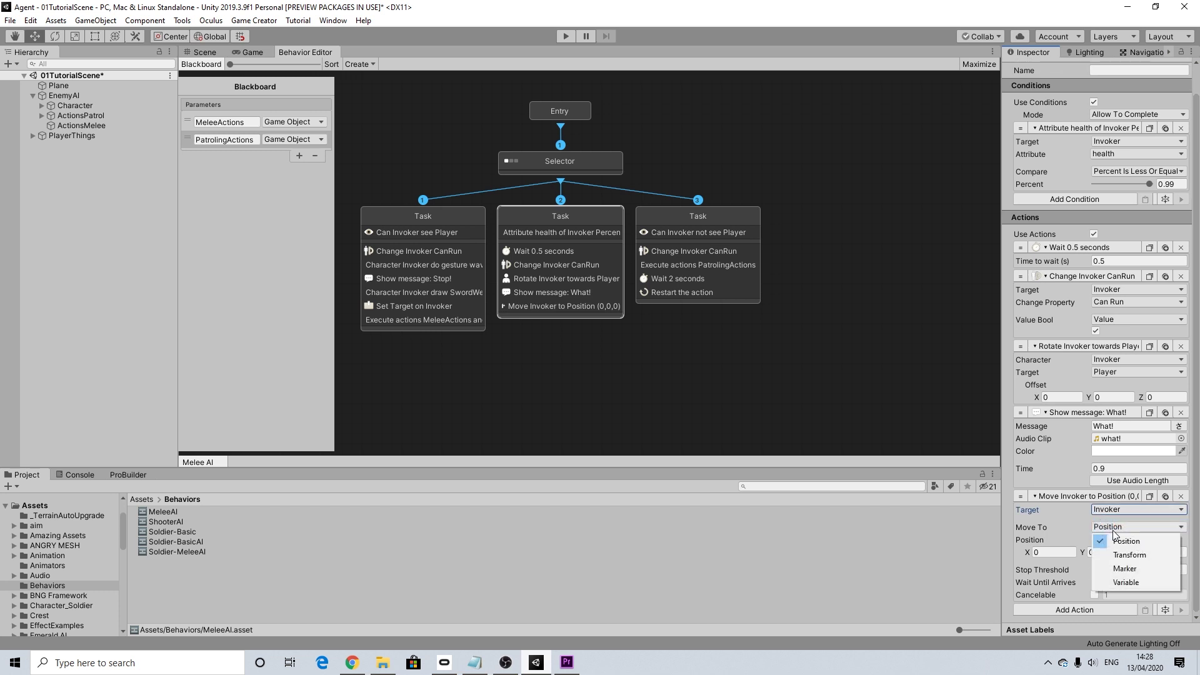
left_click(1126, 582)
left_click(1123, 547)
left_click(1120, 564)
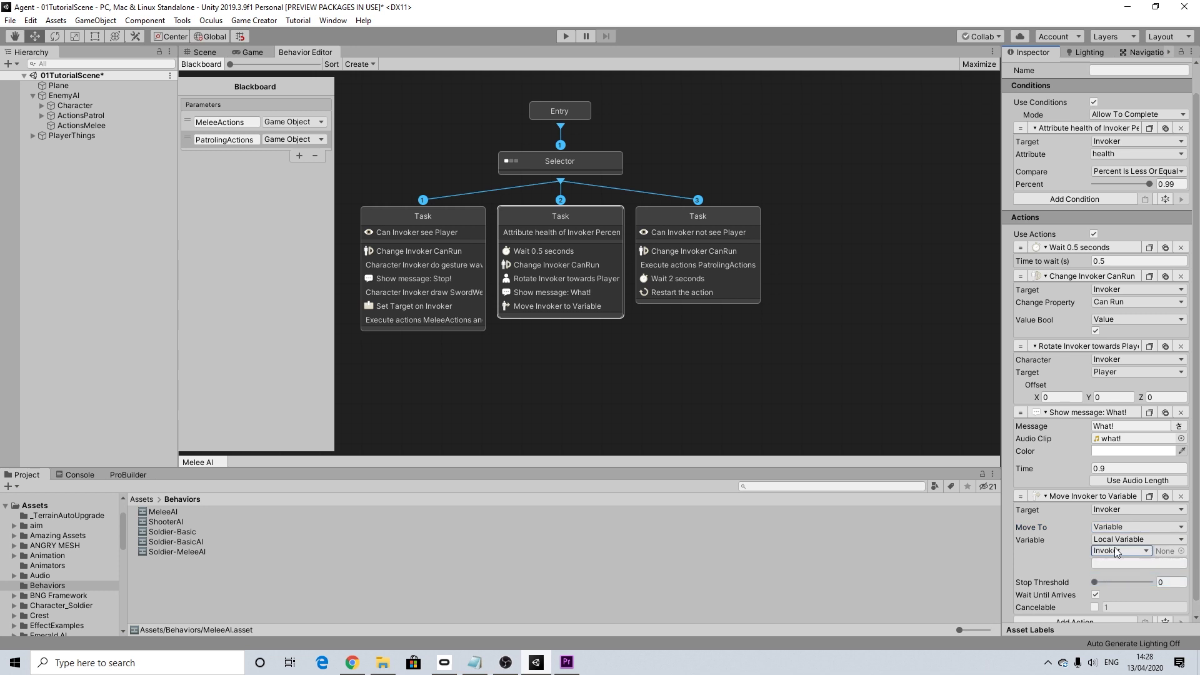
left_click(1114, 563)
type("Shot")
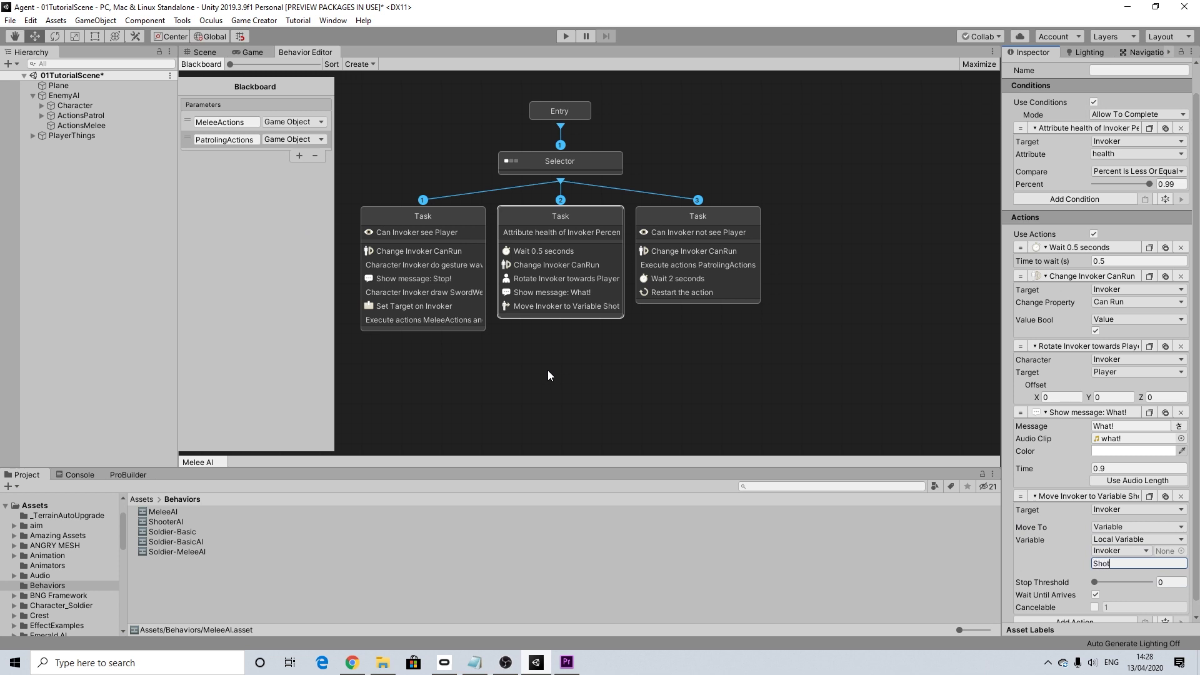
type("Direction")
Add a Wait action of 5 seconds after the move action in the middle task.
scroll(1075, 560, "down", 1)
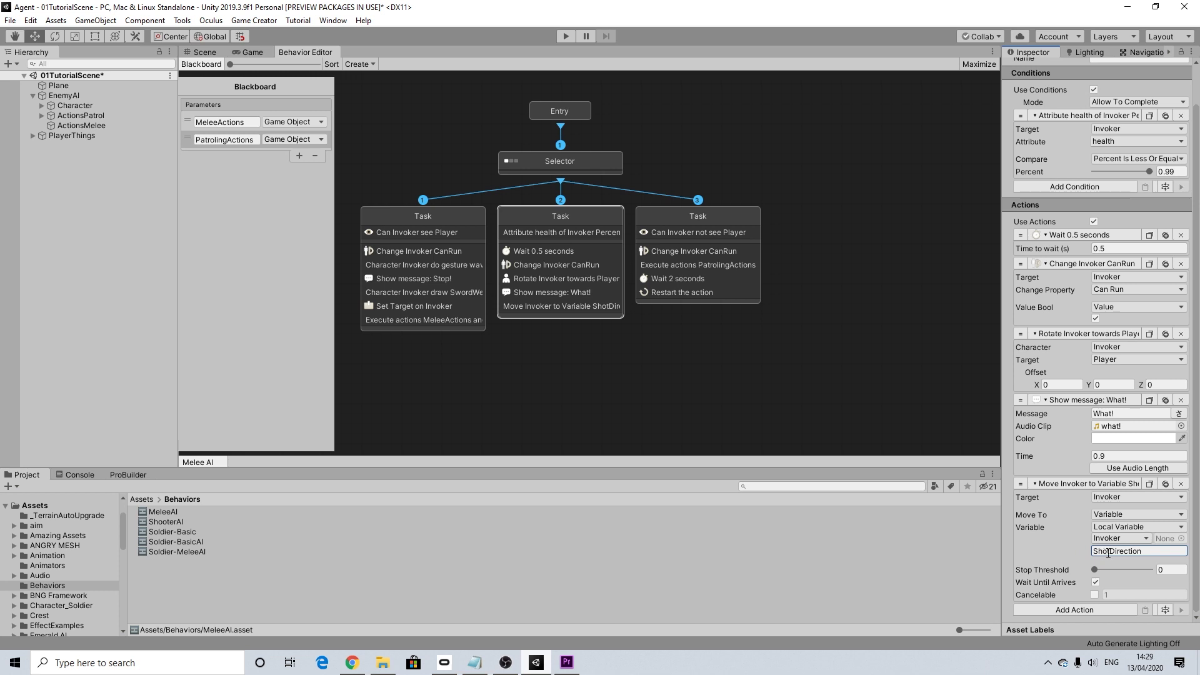
left_click(1096, 610)
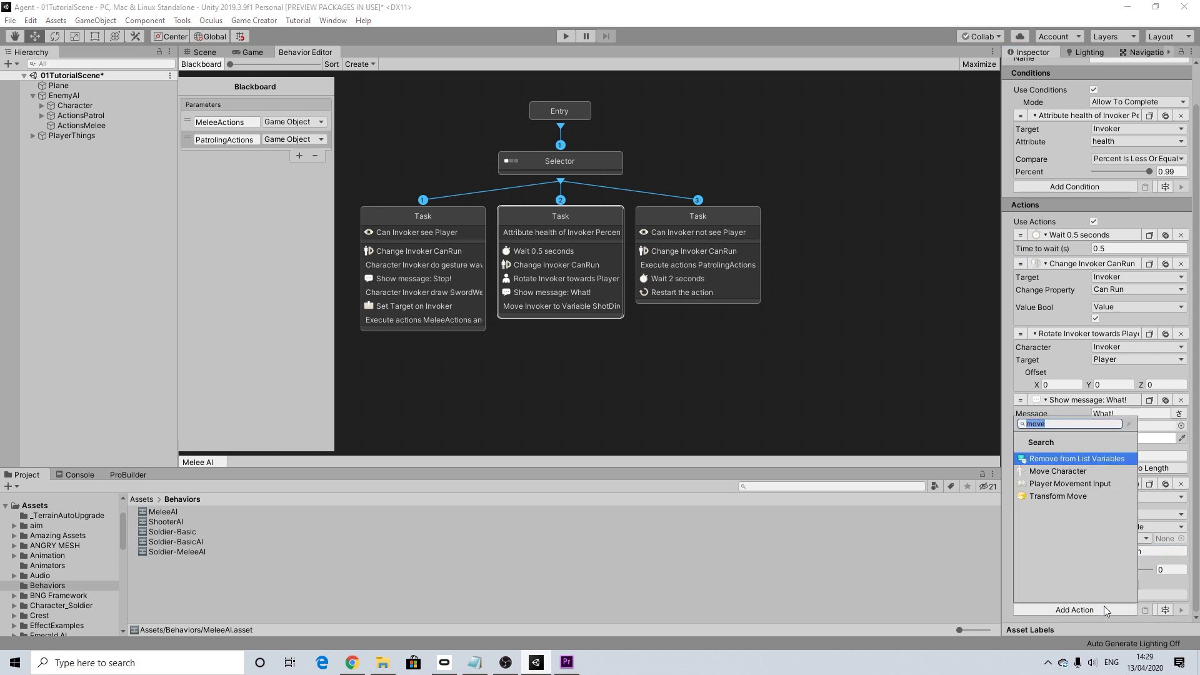
type("wait")
key("Return")
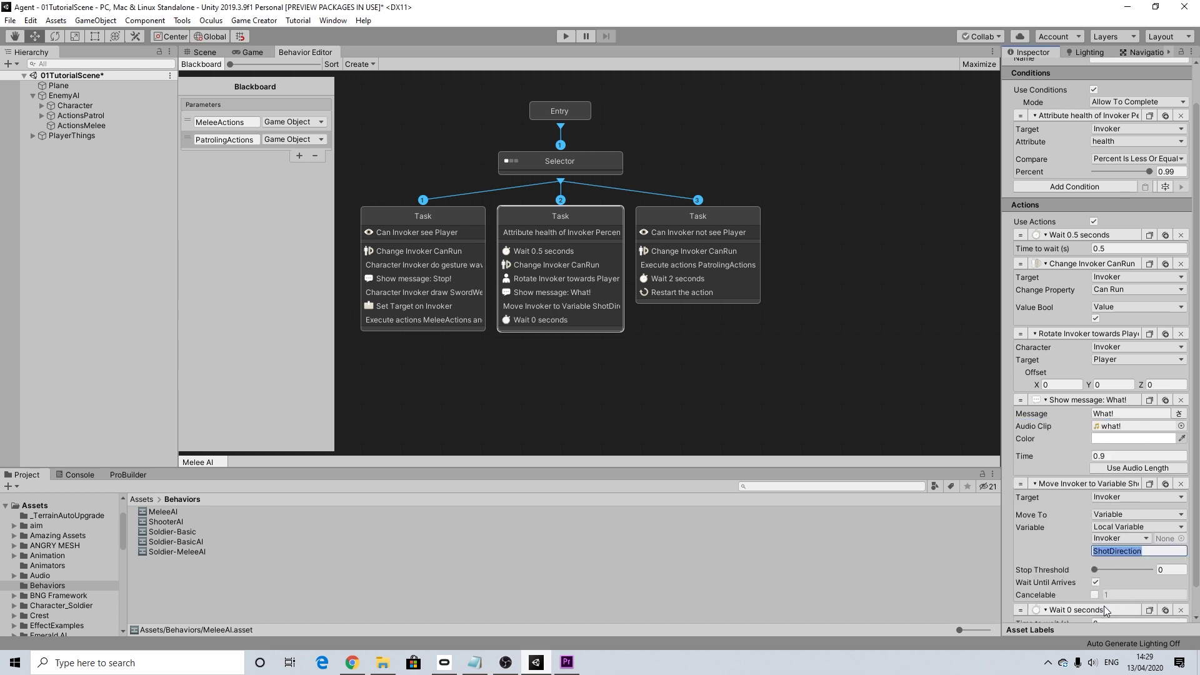
scroll(1102, 603, "down", 2)
left_click(1123, 591)
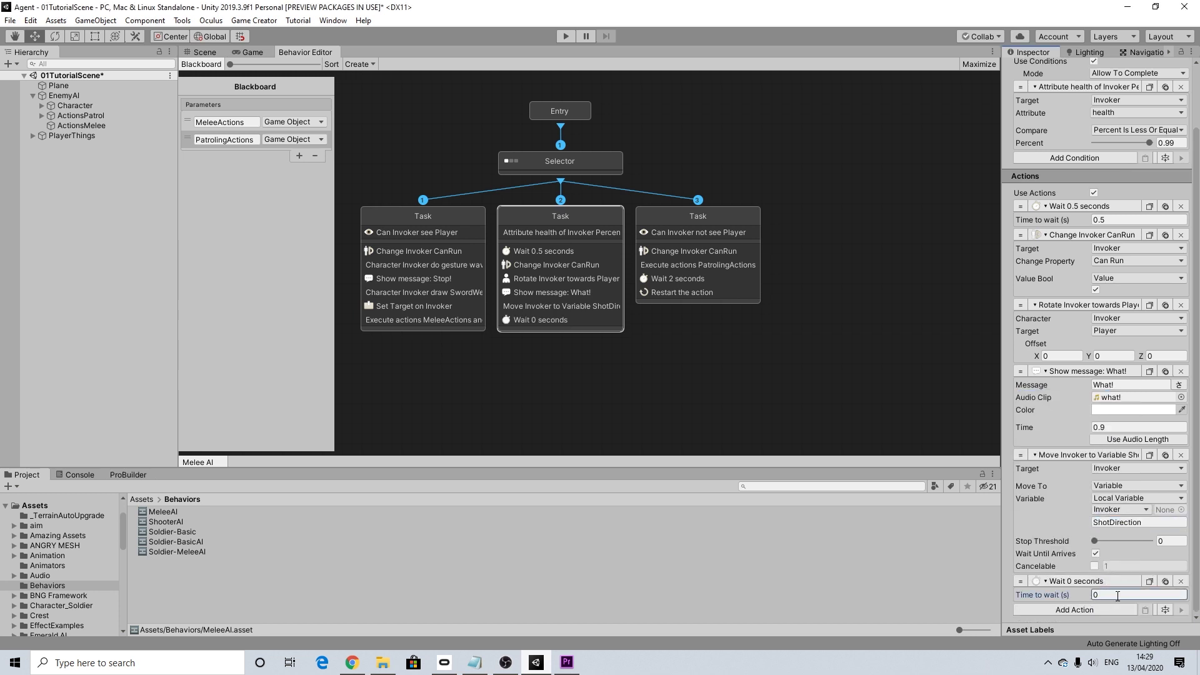
type("5")
Add another Character Rotate Towards action at the end of the middle task with Invoker as the character.
left_click(1070, 610)
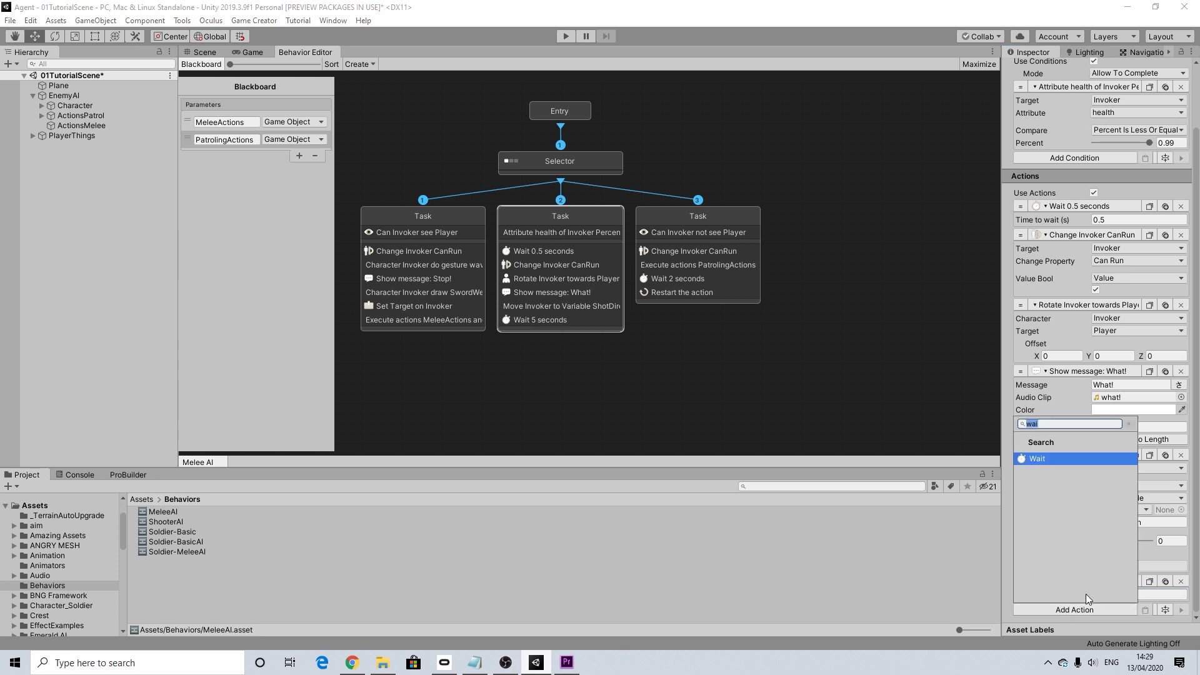
type("rot")
left_click(1104, 483)
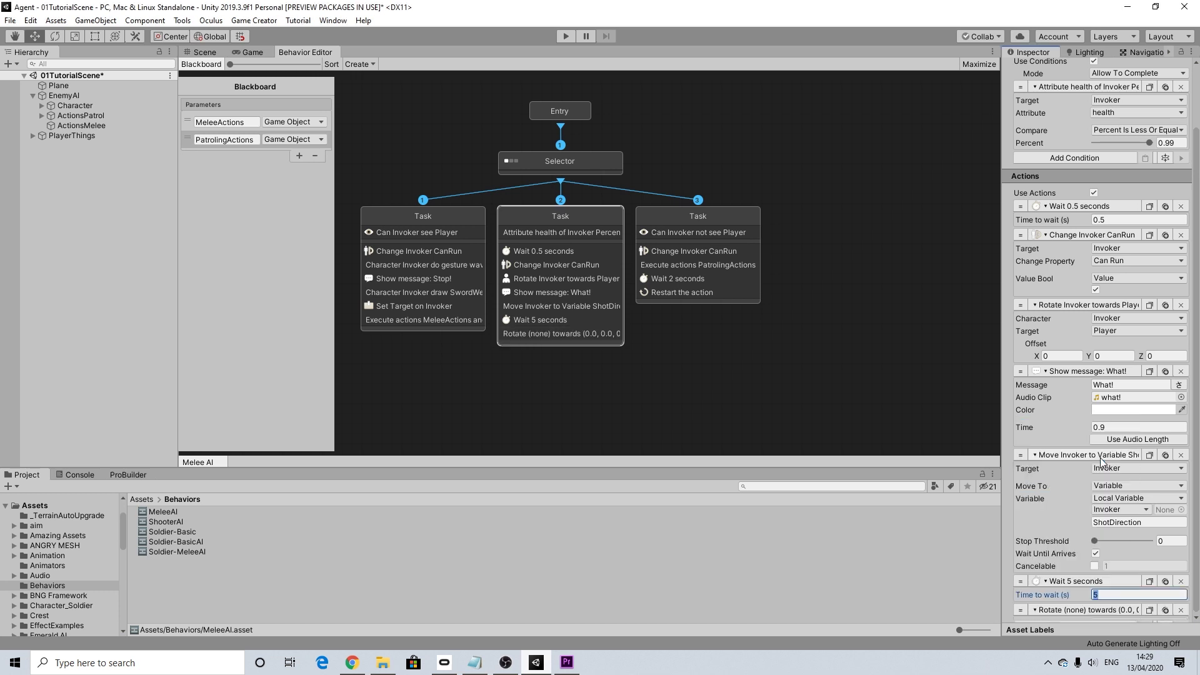
scroll(1112, 518, "down", 3)
left_click(1122, 544)
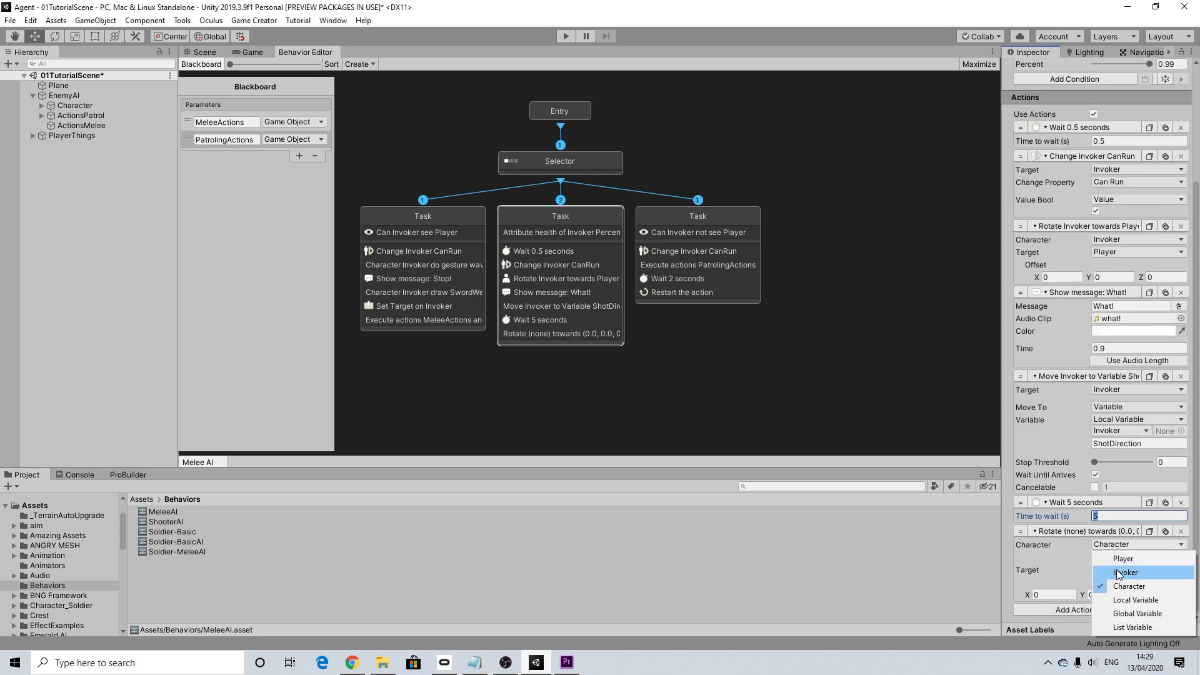
left_click(1118, 573)
Set the new rotate action's target to Invoker's local variable Marker01.
left_click(1104, 570)
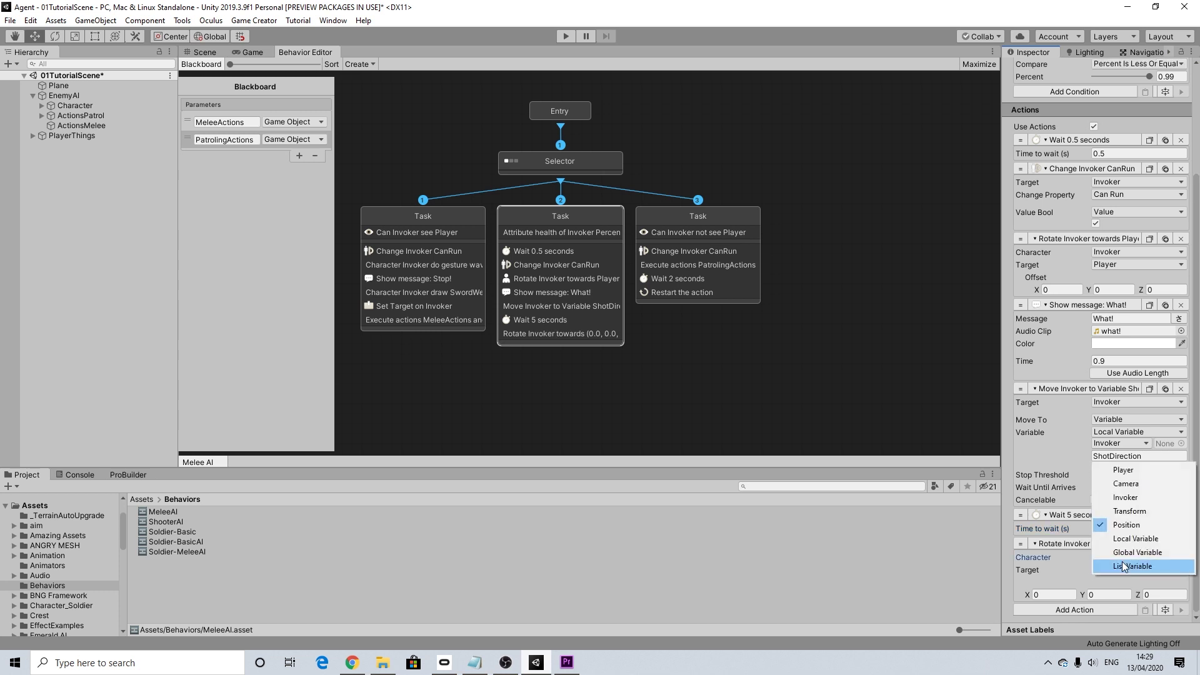
left_click(1123, 541)
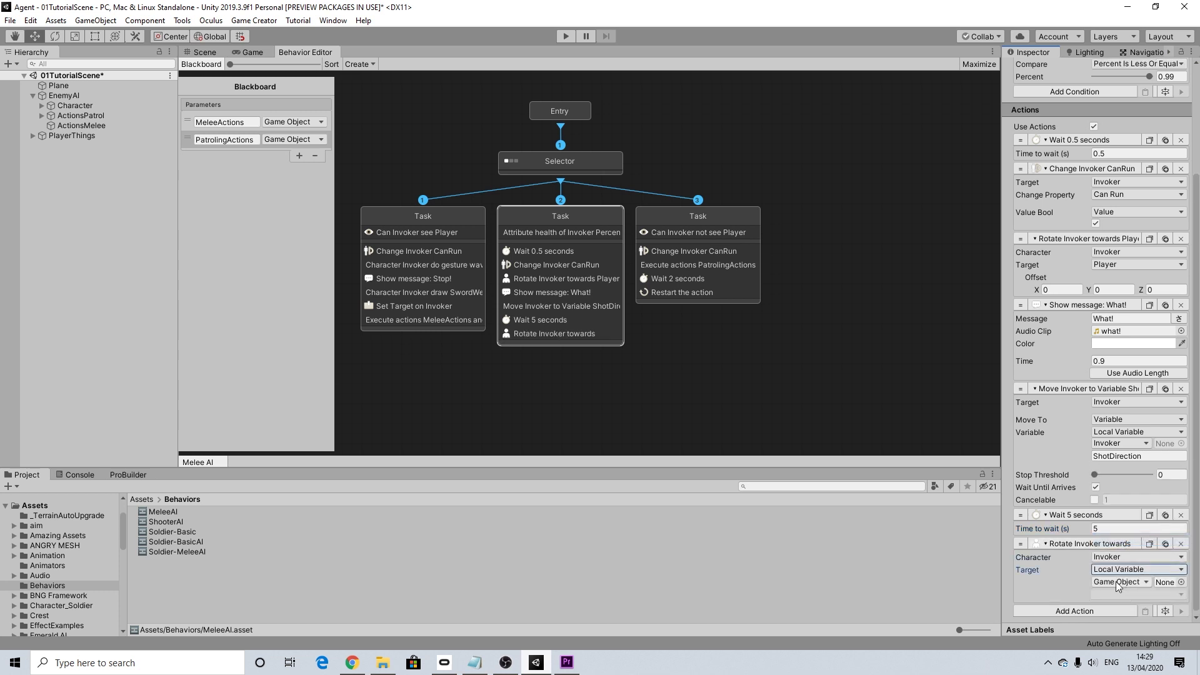
left_click(1115, 581)
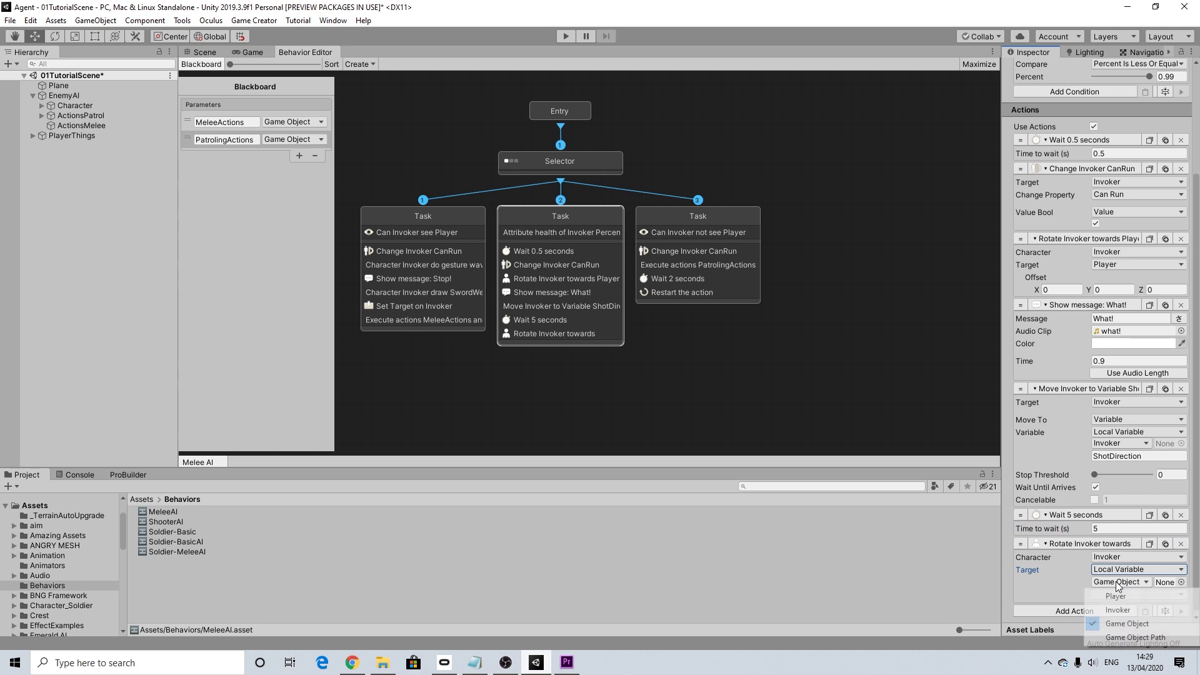
left_click(1112, 603)
type("Marker01")
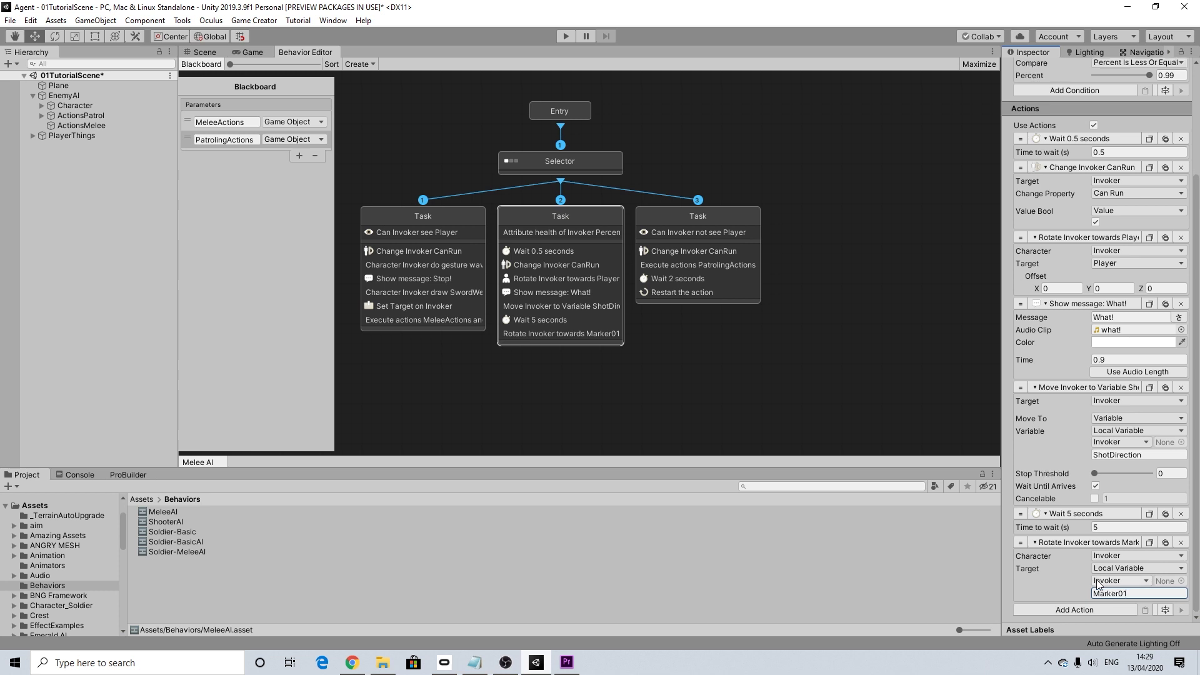
Paste a copy of the 5-second Wait action at the end of the middle task and set it to 3 seconds.
left_click(1150, 513)
left_click(1144, 610)
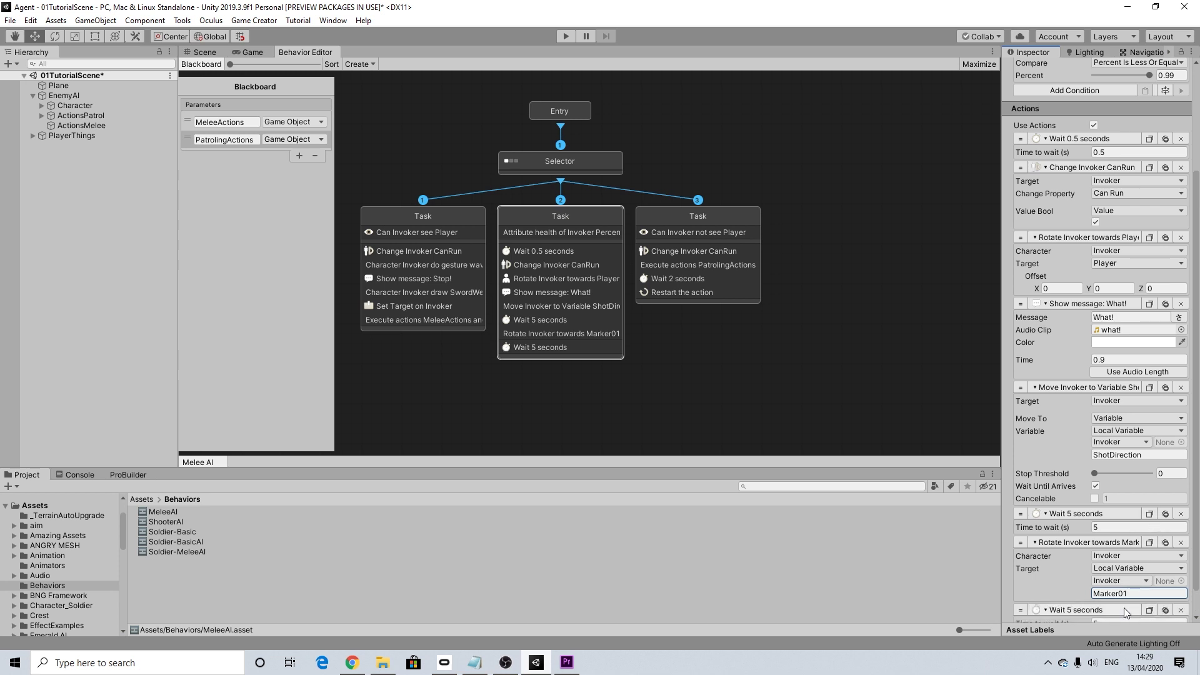
scroll(1124, 608, "down", 1)
left_click(1112, 594)
type("3")
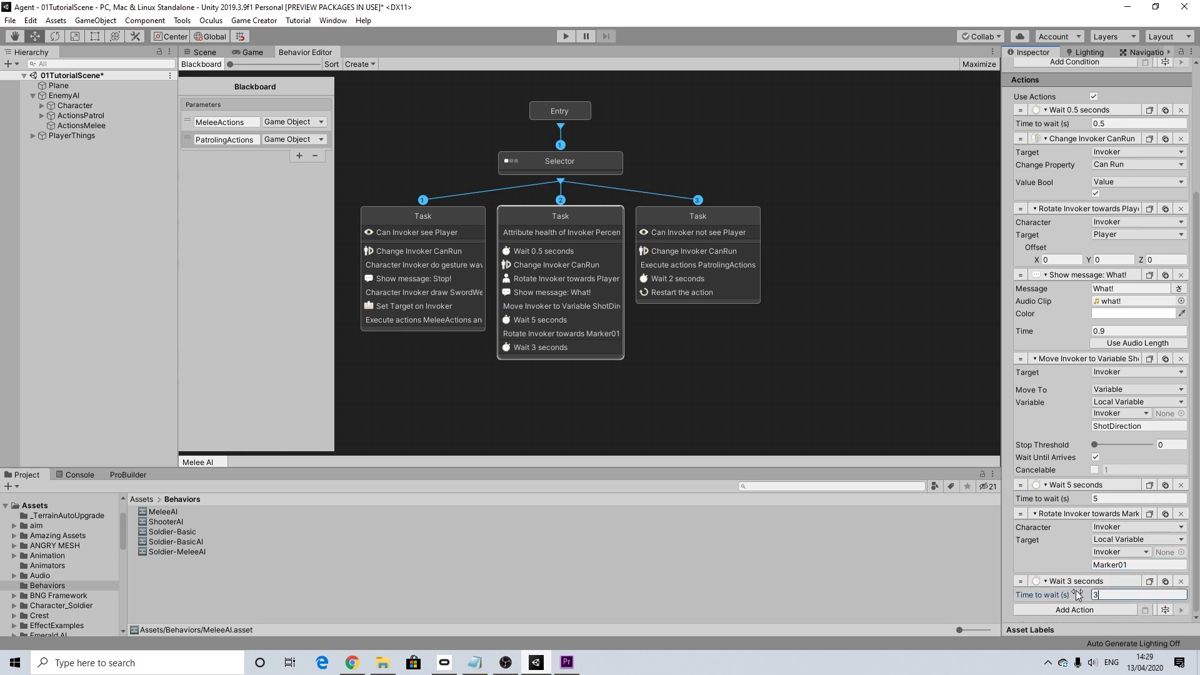
Append a copy of the Marker01 rotate action retargeted to Marker02, followed by a copy of the 3-second Wait.
left_click(1149, 513)
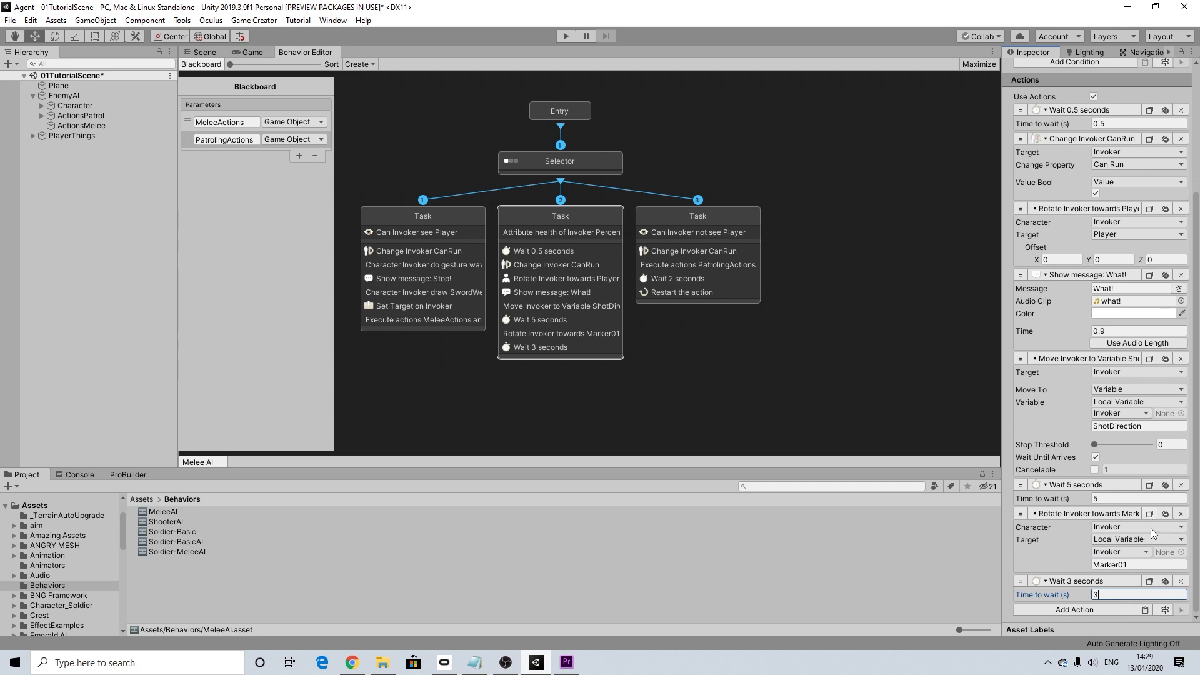
left_click(1145, 611)
scroll(1107, 609, "down", 2)
left_click(1124, 594)
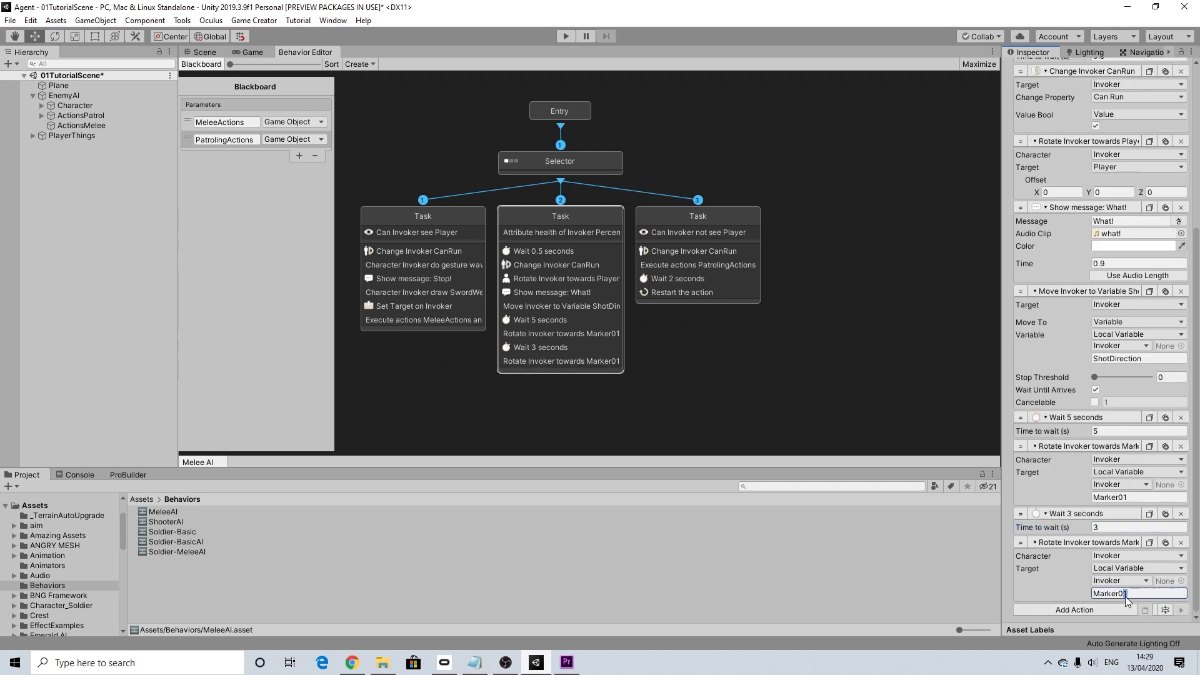
key("BackSpace")
type("2")
left_click(1145, 611)
scroll(1143, 593, "down", 1)
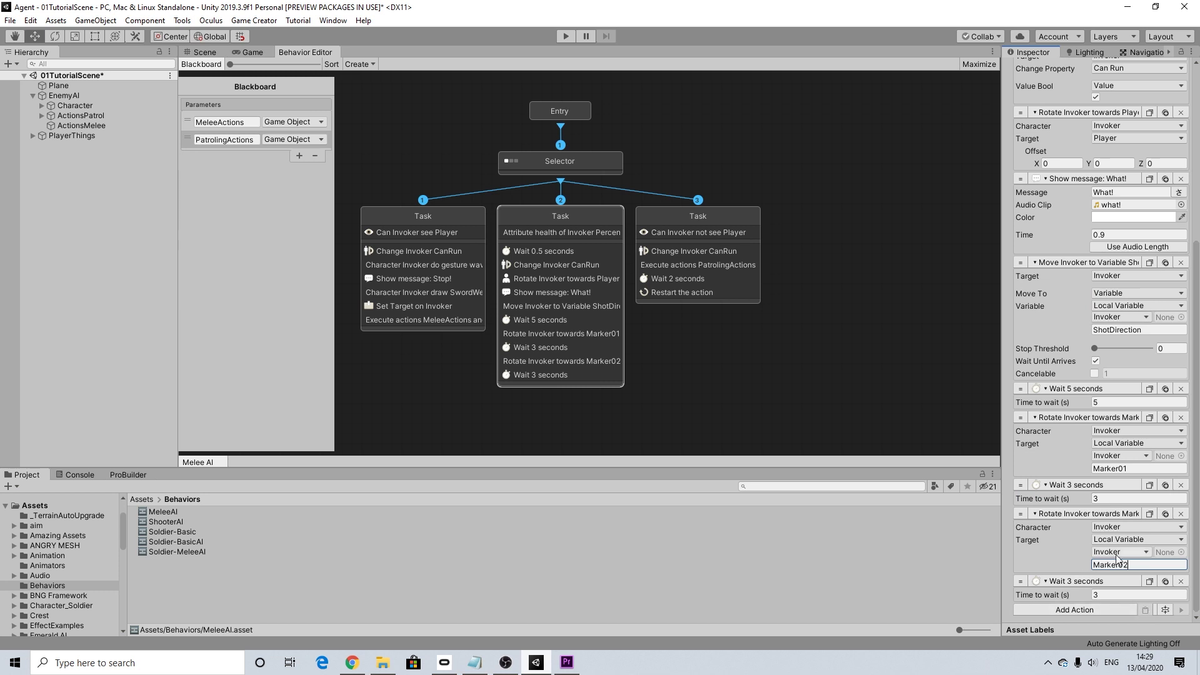
Append copies of the Marker01 rotate action and the 3-second Wait to the end of the middle task.
left_click(1150, 419)
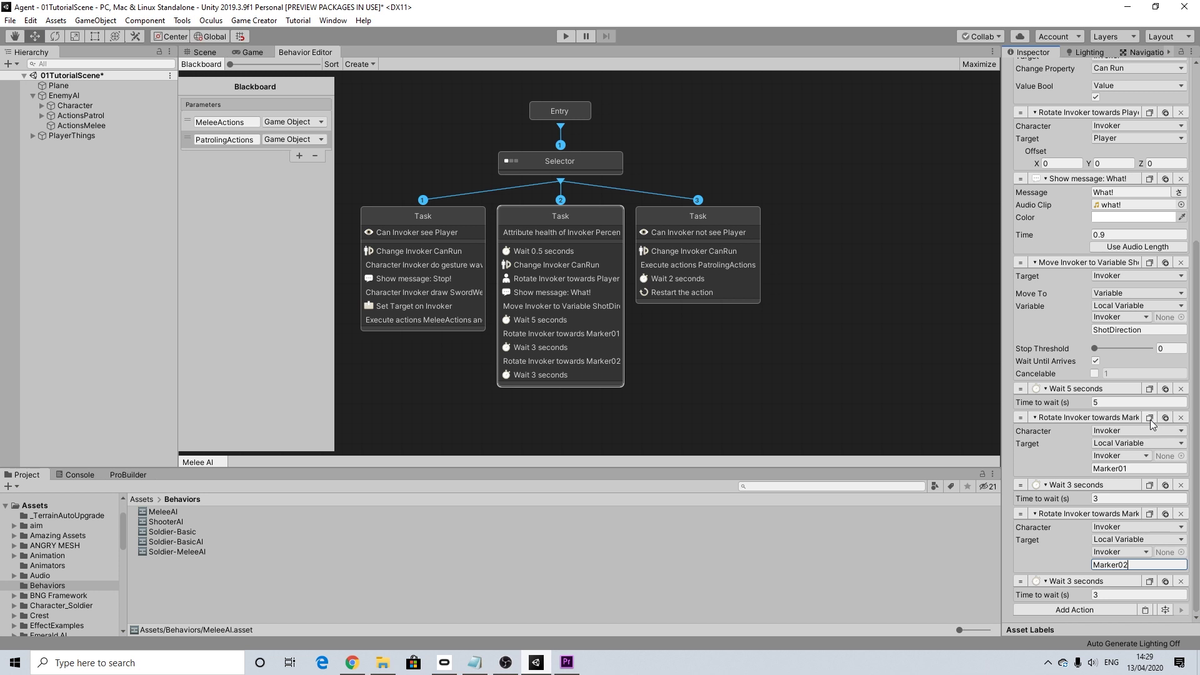
left_click(1146, 610)
scroll(1140, 588, "down", 2)
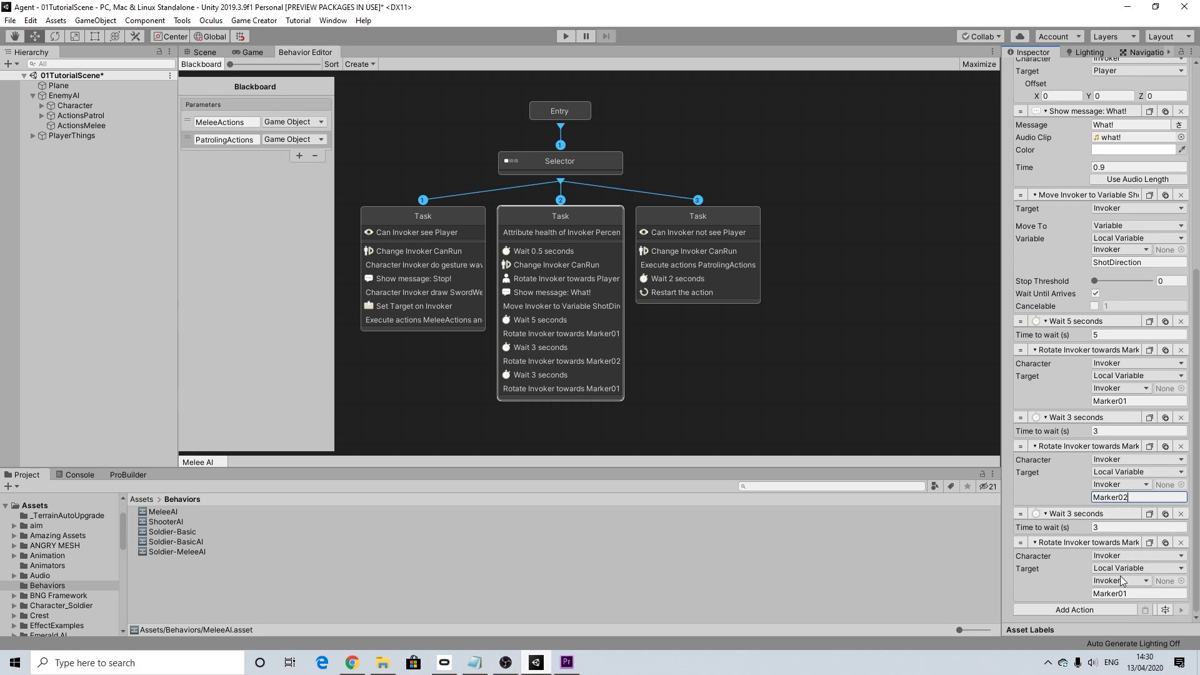
left_click(1148, 514)
left_click(1146, 609)
left_click(1099, 593)
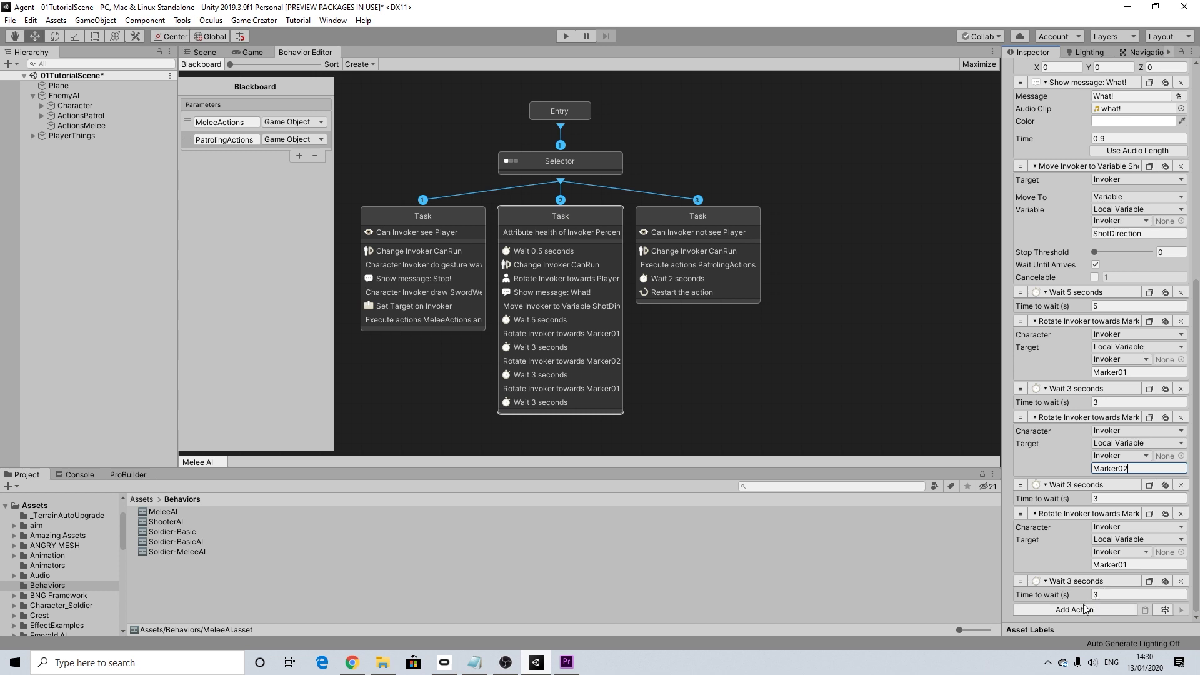
Add a Change Attribute action at the end of the middle task's action list.
left_click(1081, 607)
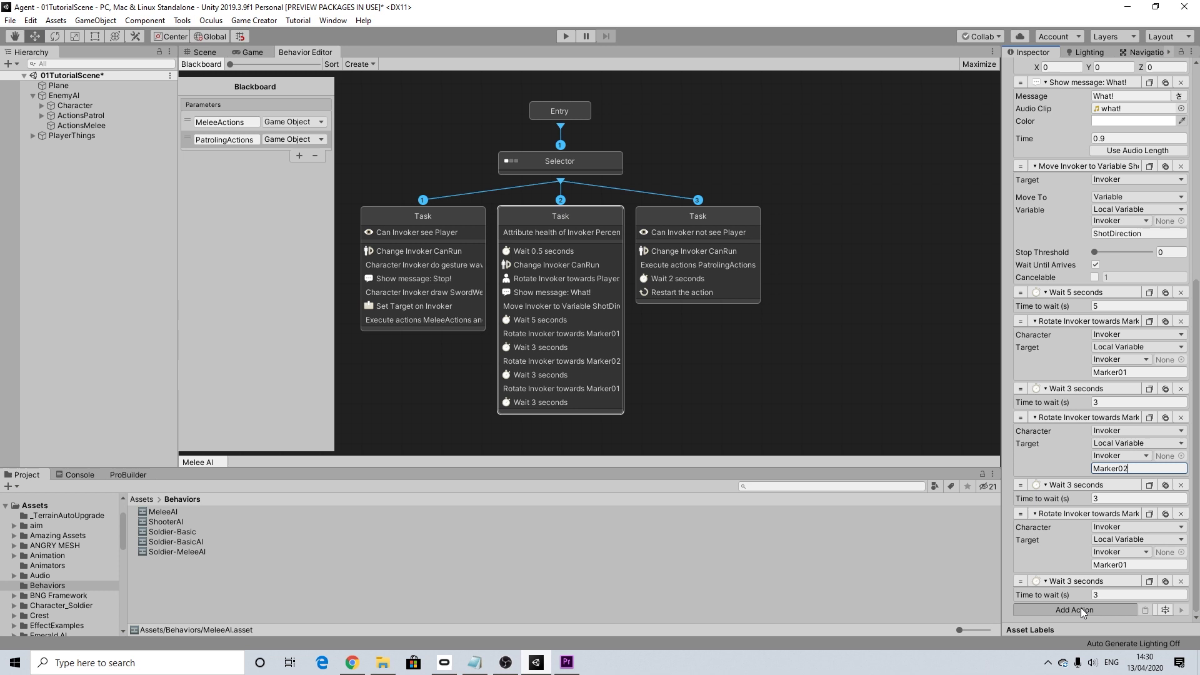
type("set")
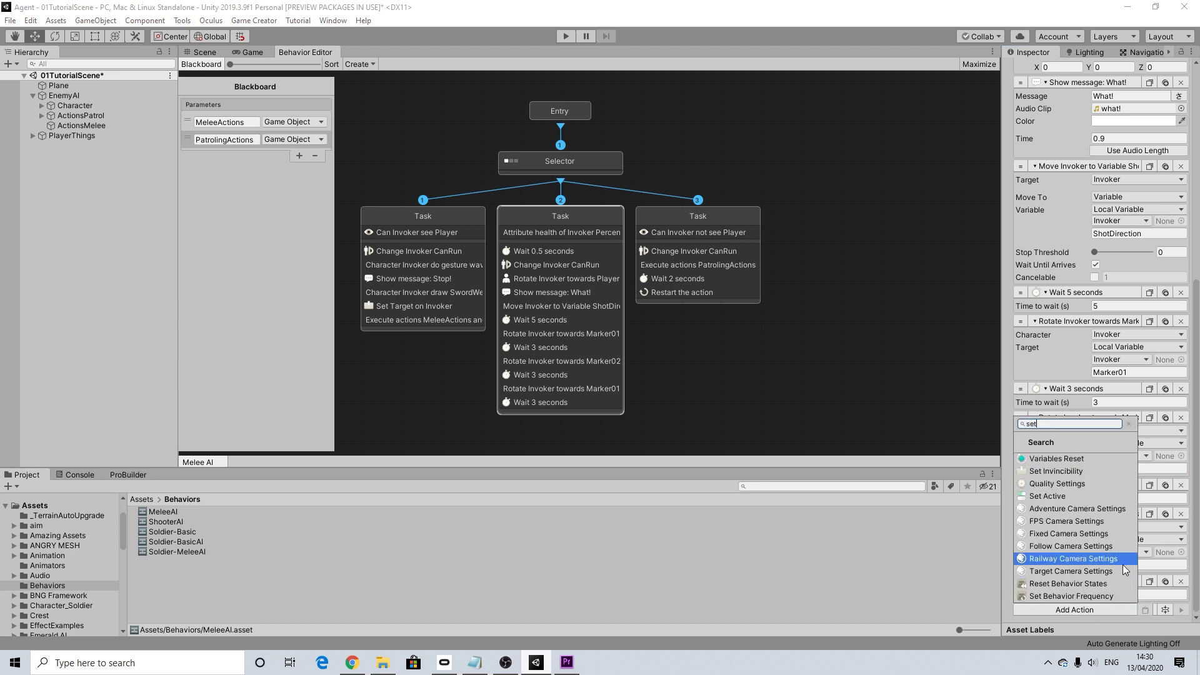
key("BackSpace")
key("BackSpace")
key("BackSpace")
type("att")
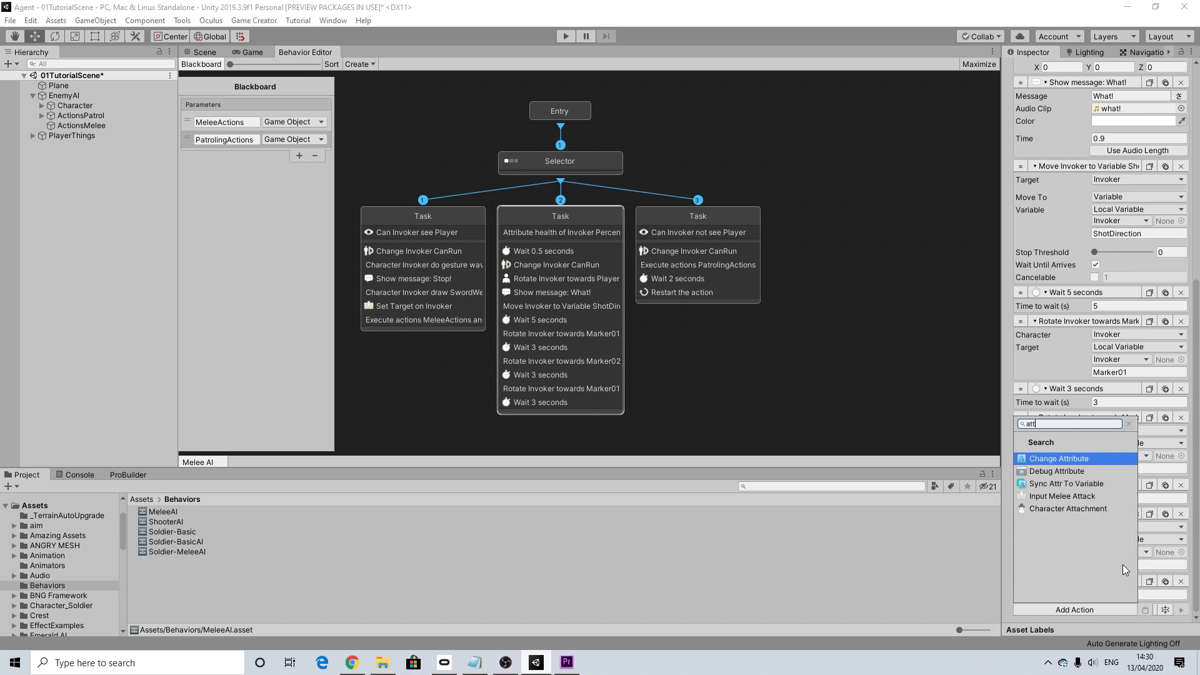
left_click(1070, 455)
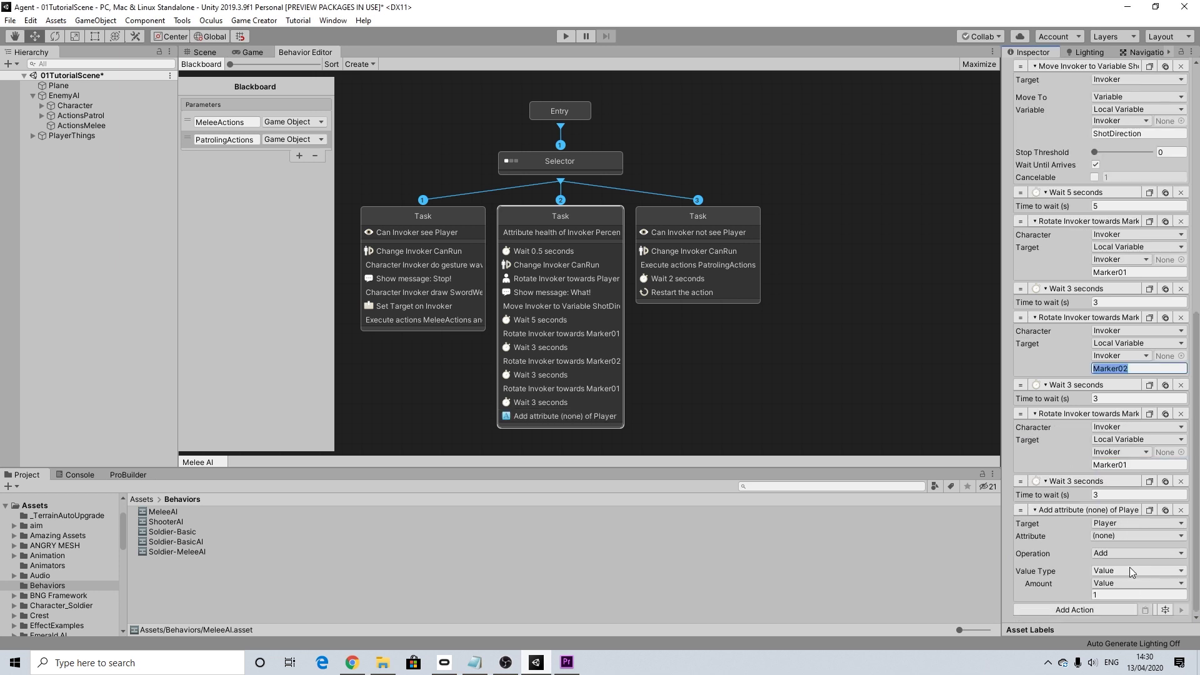
Configure the new attribute action to target Invoker's health with the Set operation and an amount of 100.
left_click(1116, 523)
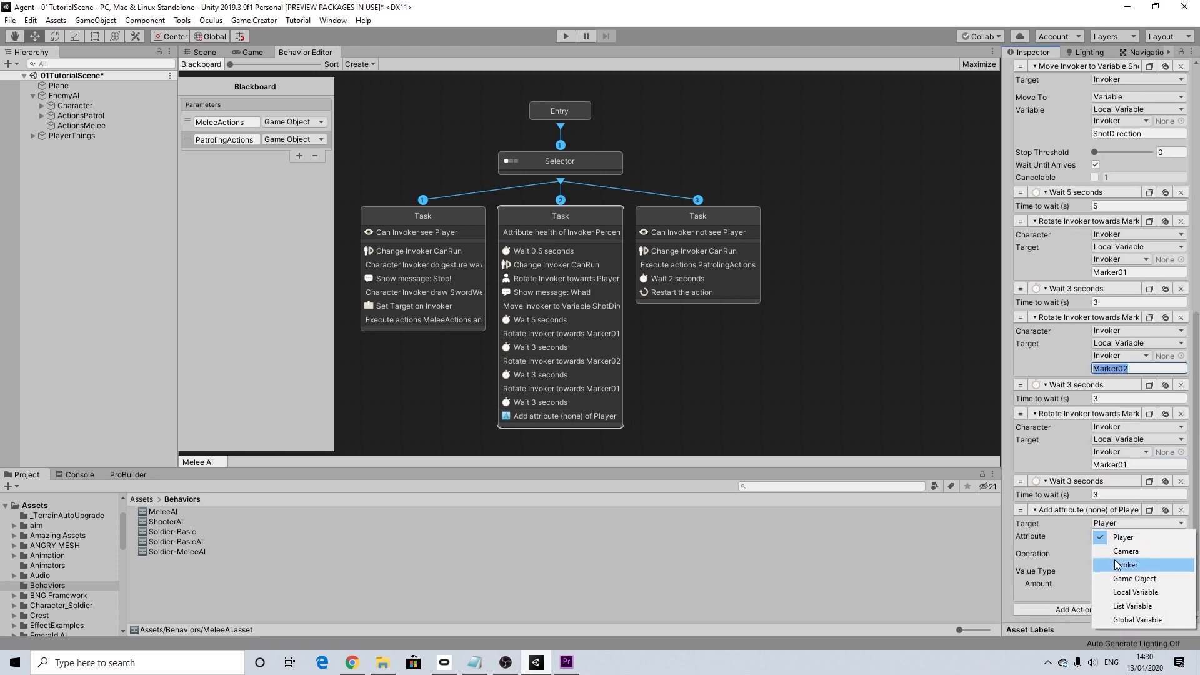
left_click(1116, 565)
left_click(1105, 535)
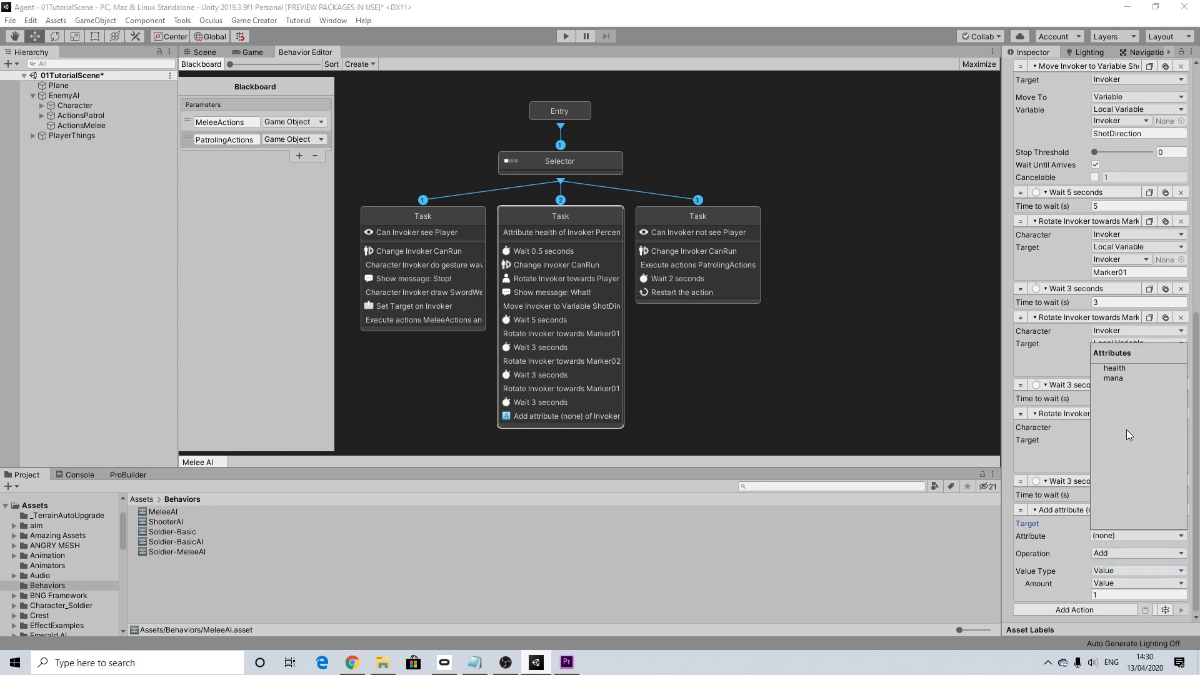
left_click(1115, 368)
left_click(1112, 553)
left_click(1115, 566)
left_click(1101, 593)
type("00")
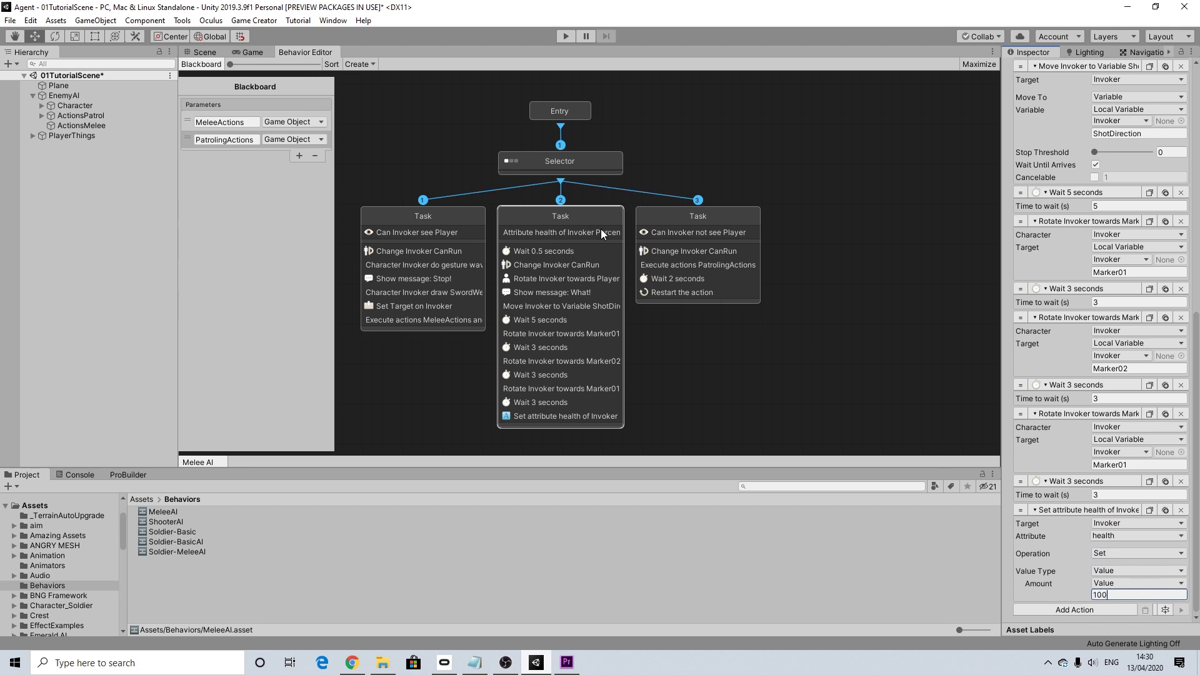
Review the middle task's conditions and actions, and compare them with the other two tasks.
scroll(1121, 278, "up", 10)
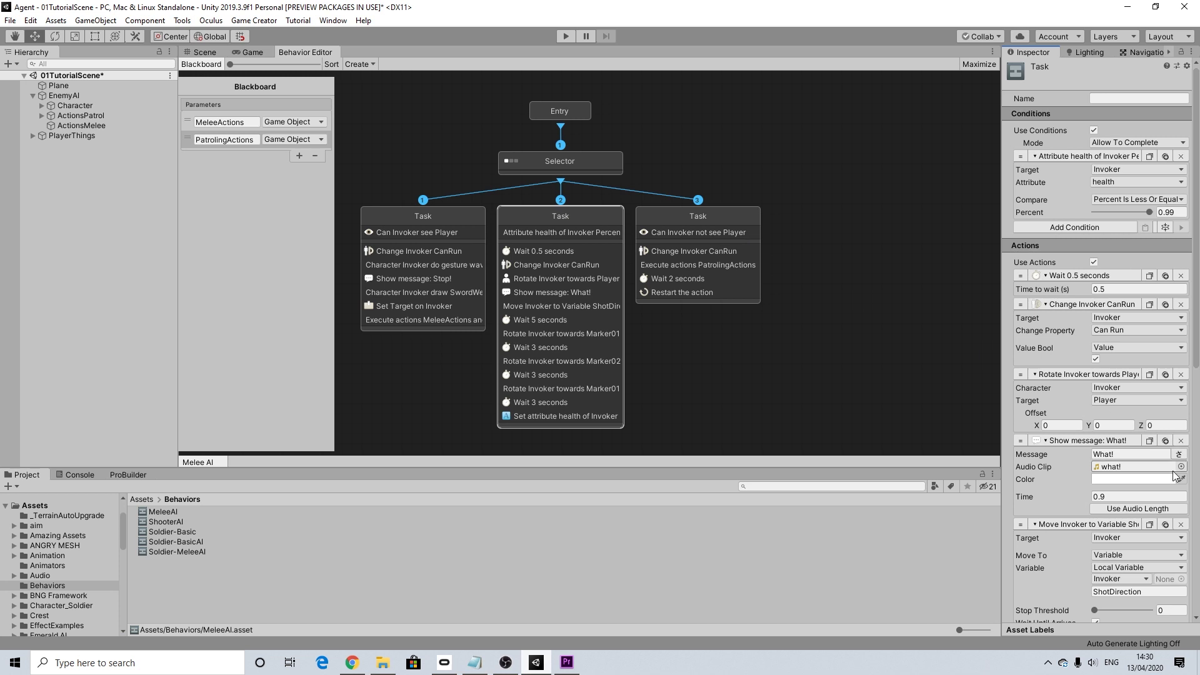
scroll(1153, 486, "down", 10)
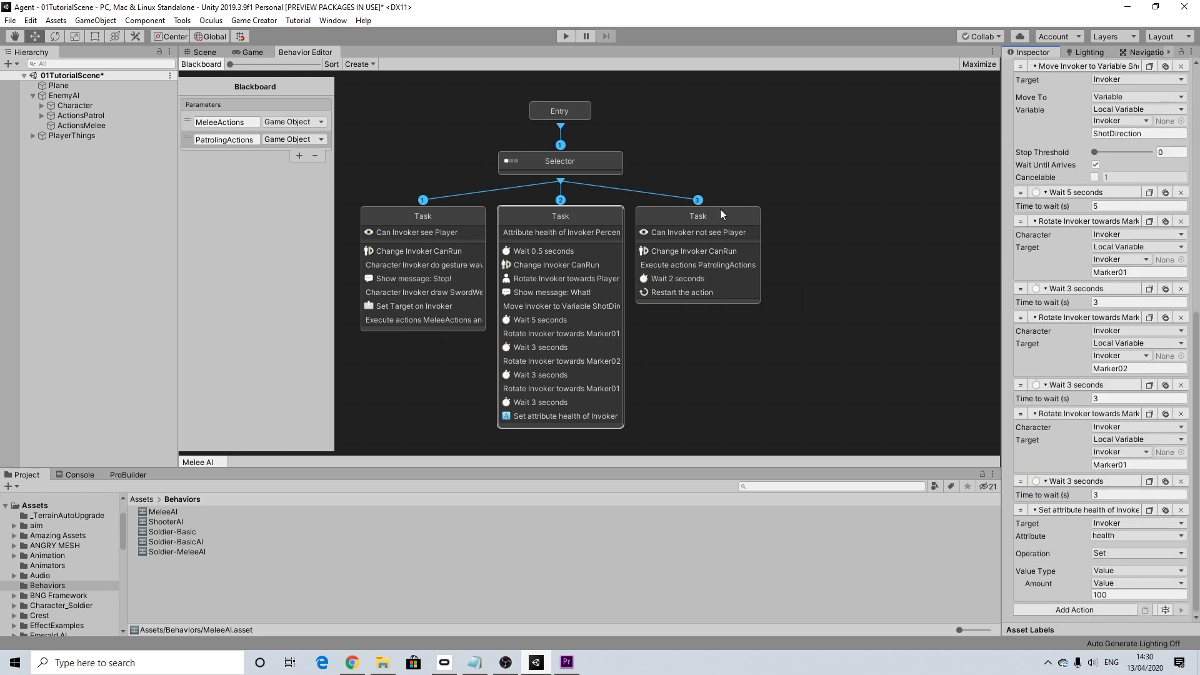
left_click(719, 218)
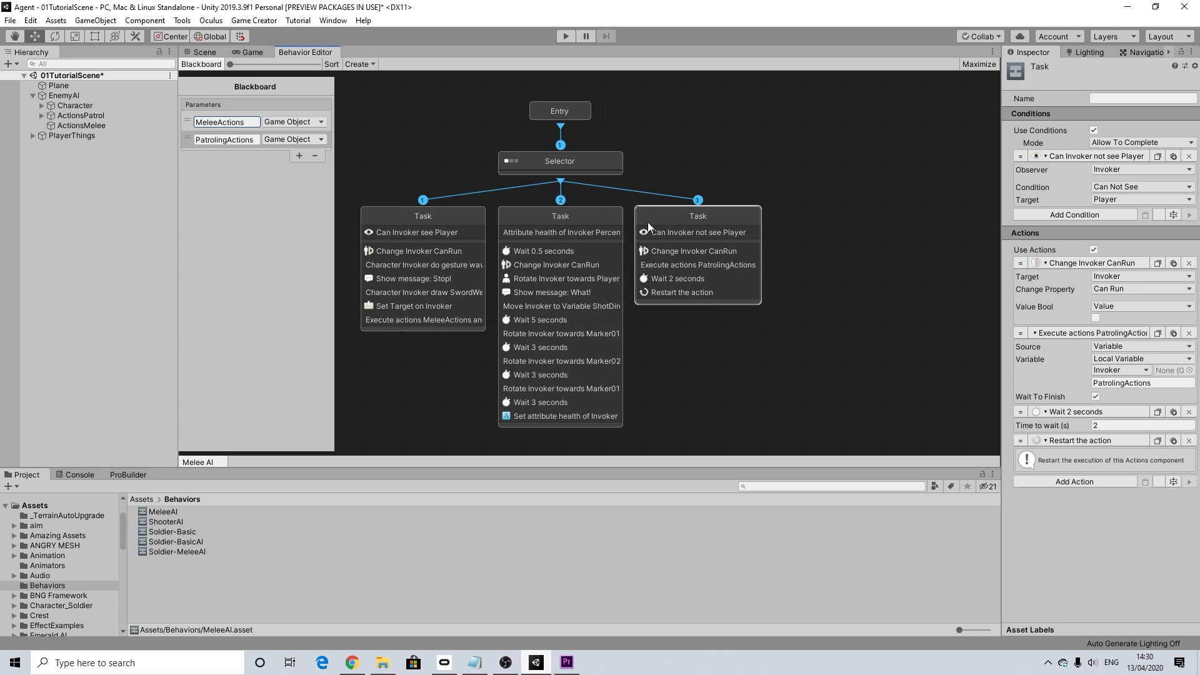
left_click(588, 219)
scroll(1165, 299, "down", 8)
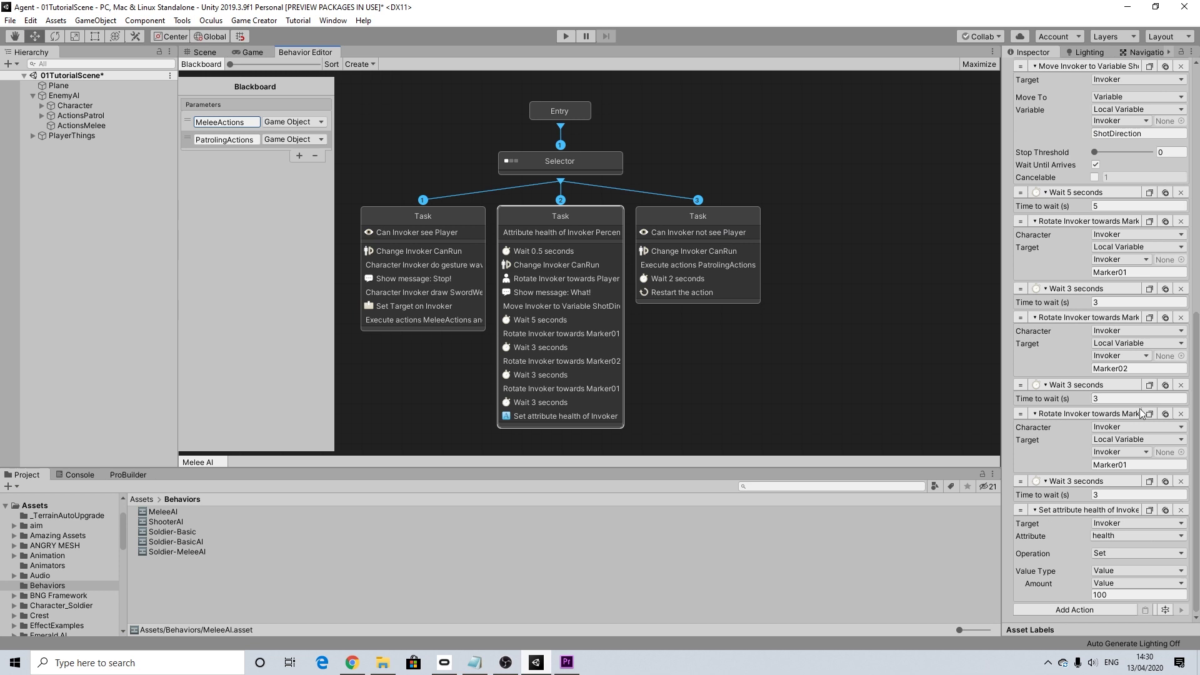
left_click(441, 215)
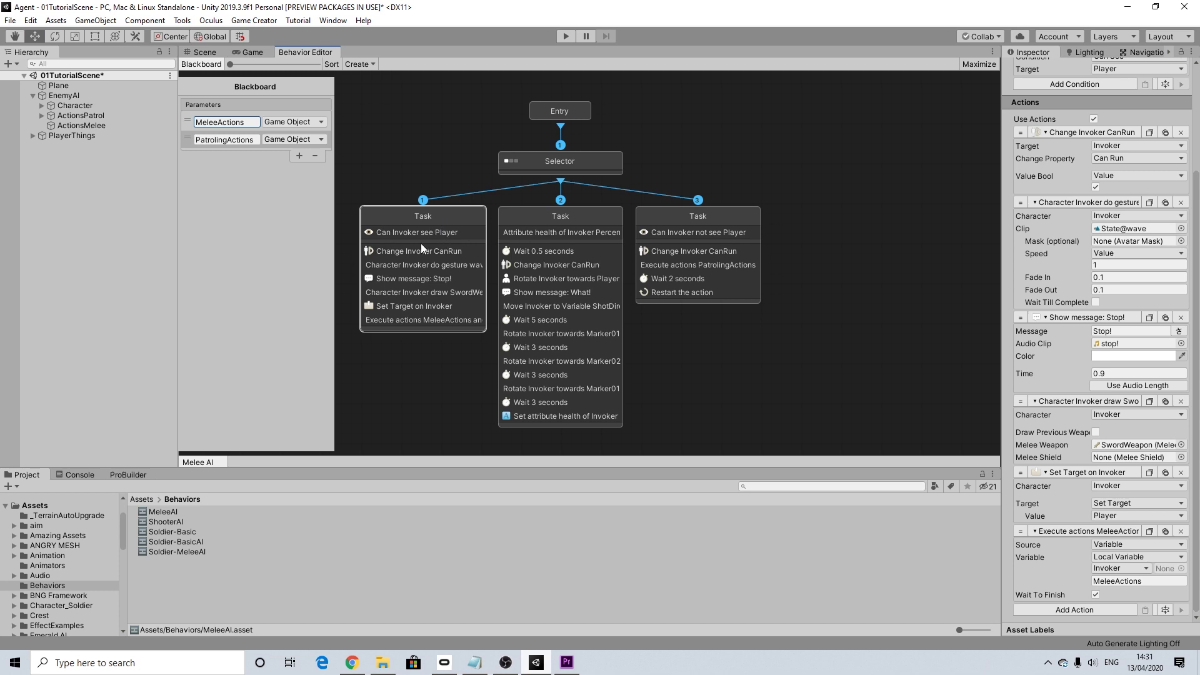
Add a Game Object parameter to the blackboard named ShotDirection, copying the name from the middle task's move action.
left_click(297, 156)
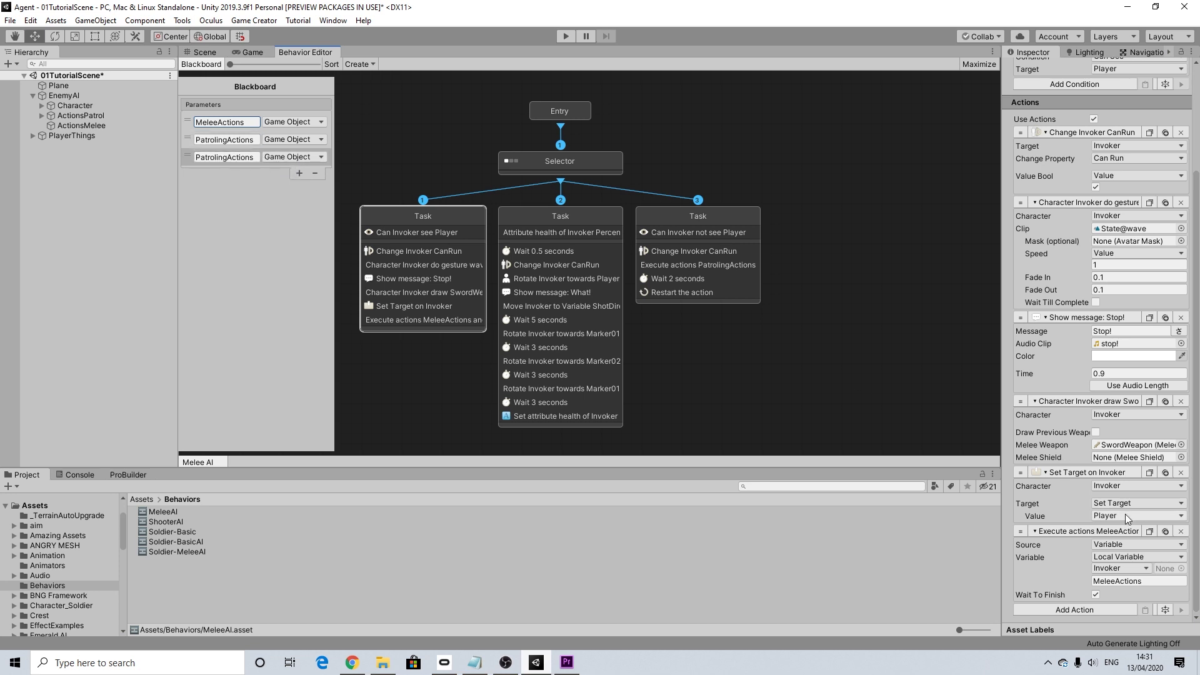
left_click(586, 215)
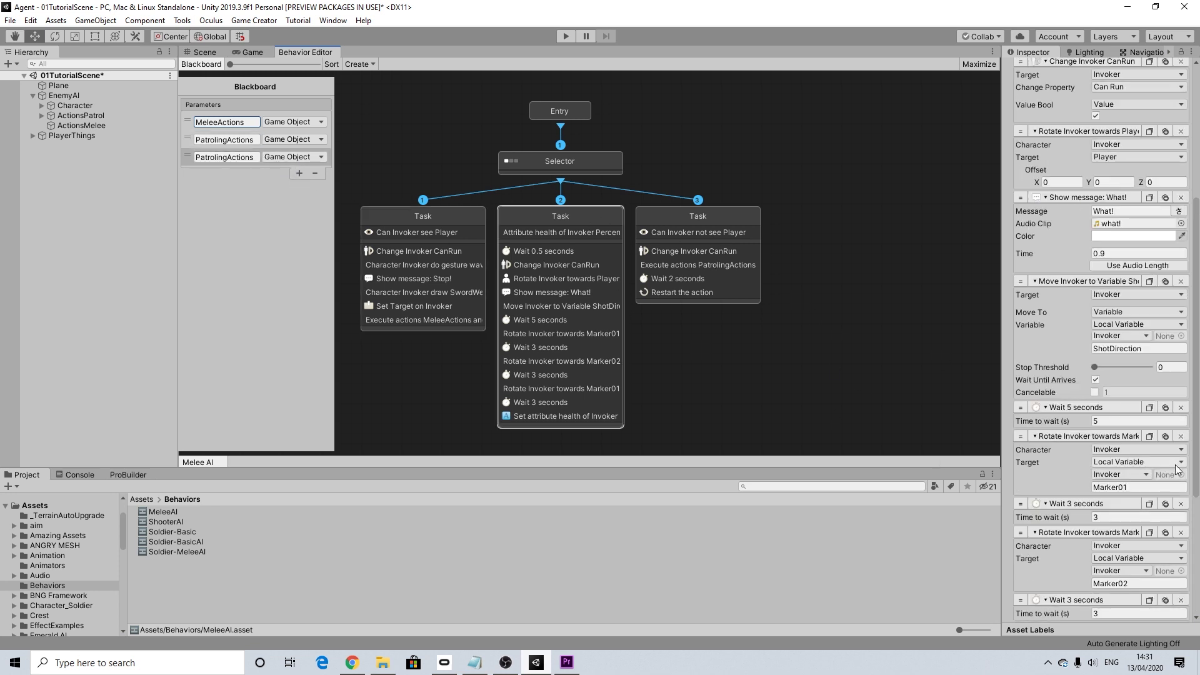
scroll(1177, 469, "down", 5)
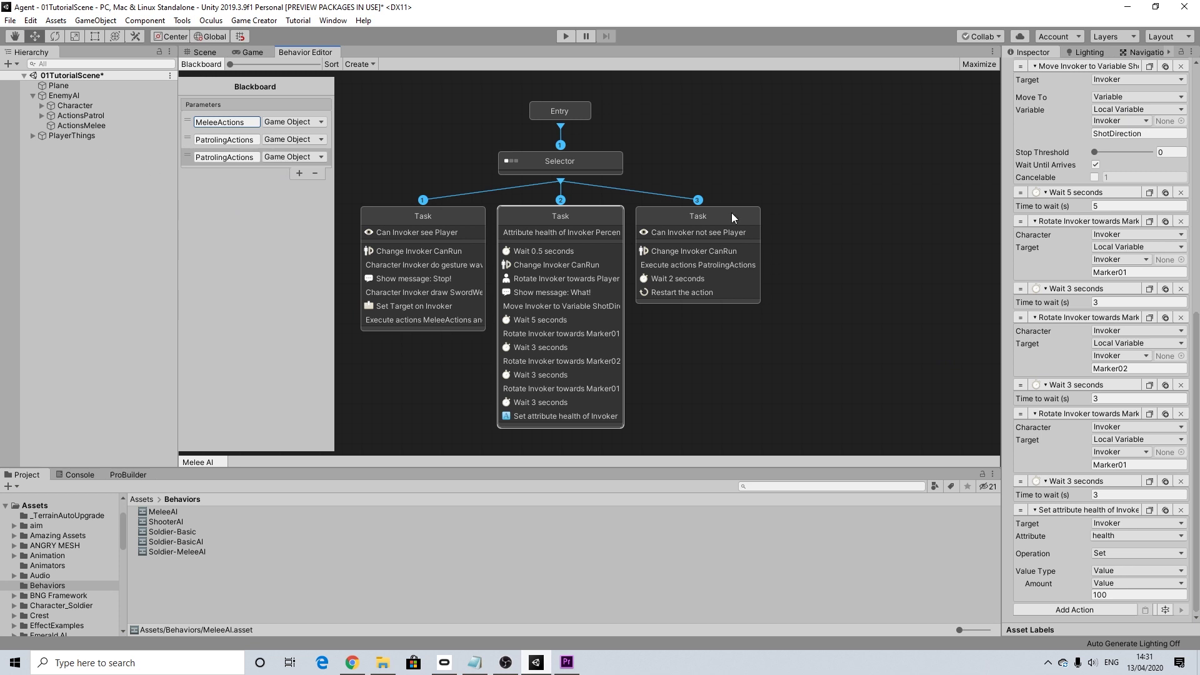
left_click(1100, 133)
key("ctrl+c")
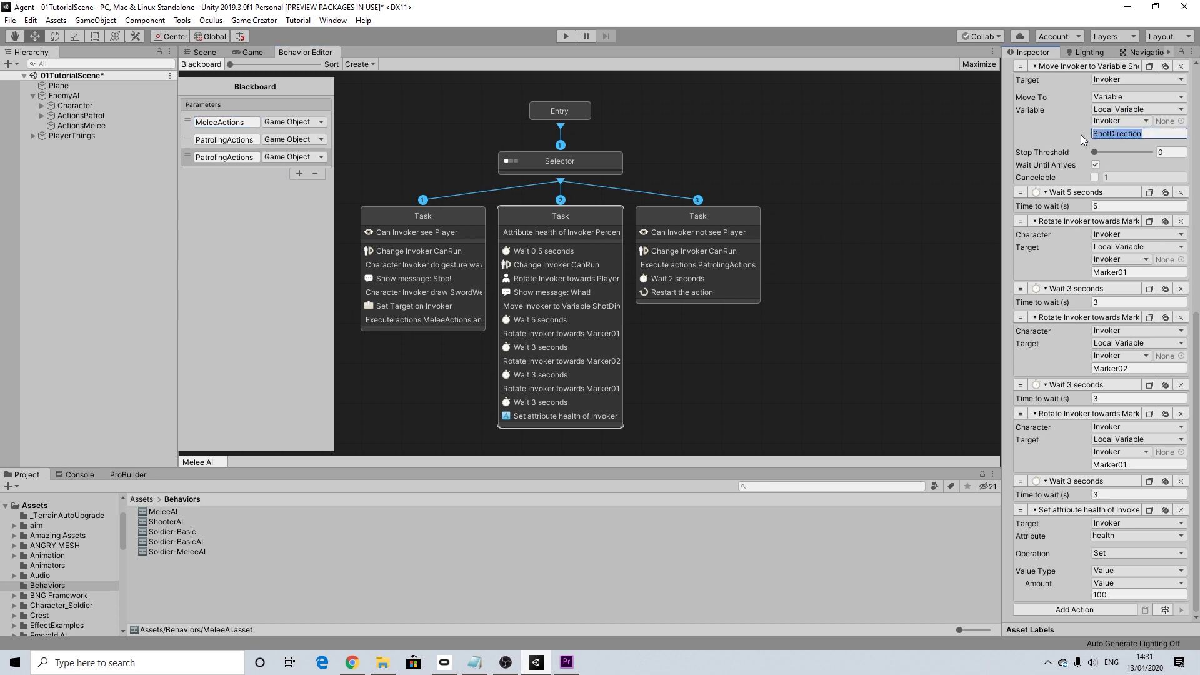
left_click_drag(254, 158, 177, 159)
key("ctrl+v")
Add another Game Object parameter to the blackboard and name it Marker01.
left_click(298, 172)
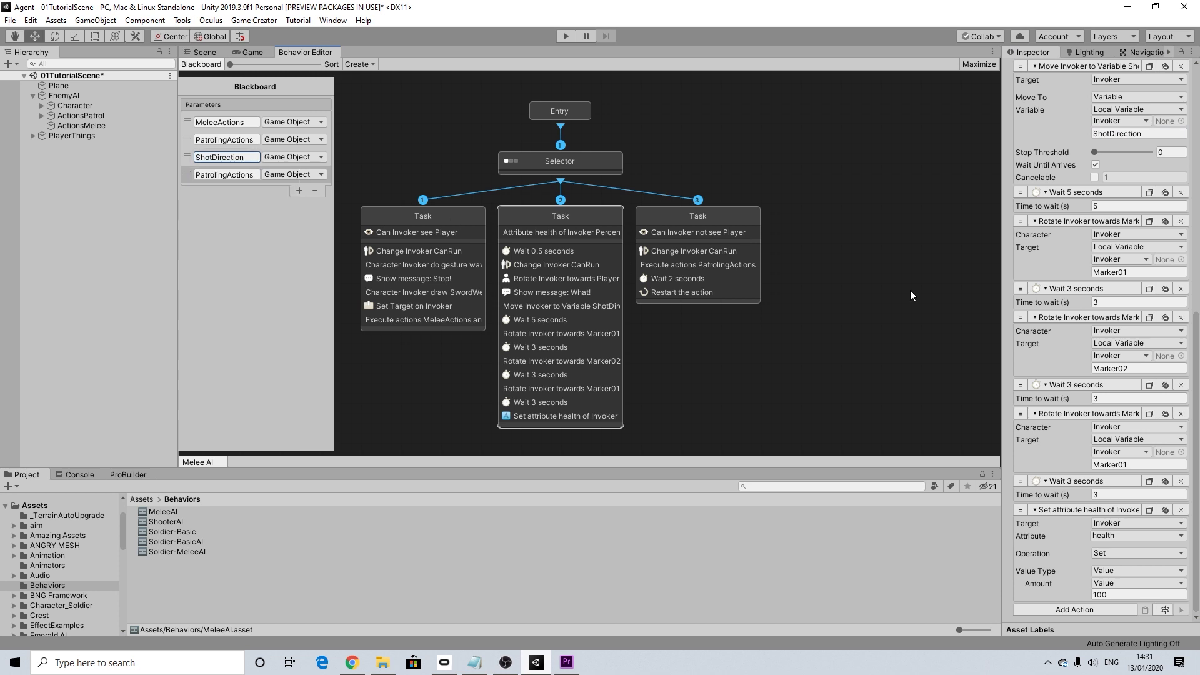
left_click(1139, 465)
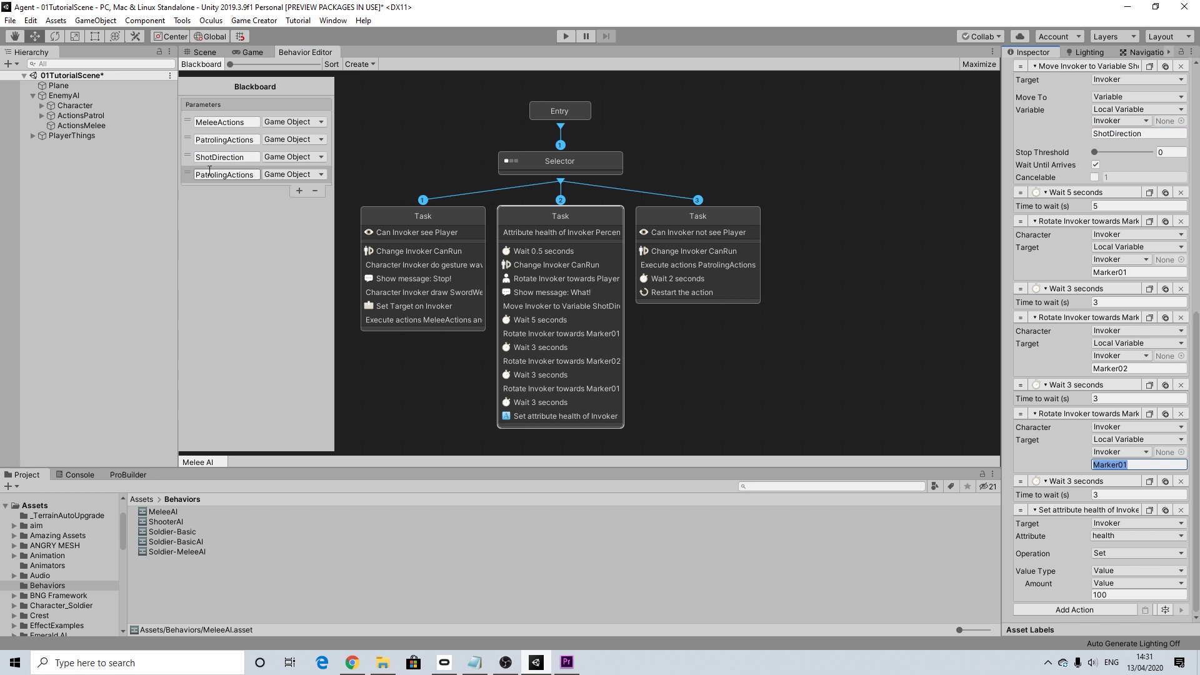
left_click(252, 175)
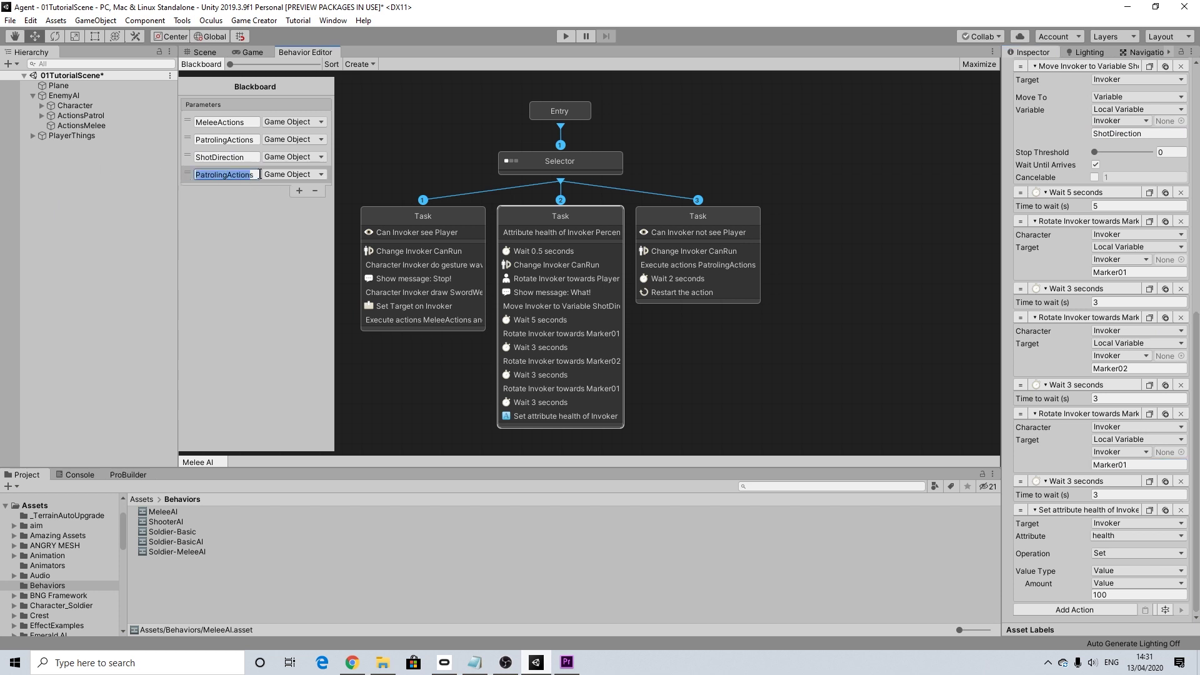
type("Marker01")
Add a fifth blackboard parameter, paste Marker02 as its name, and save the scene.
left_click(300, 189)
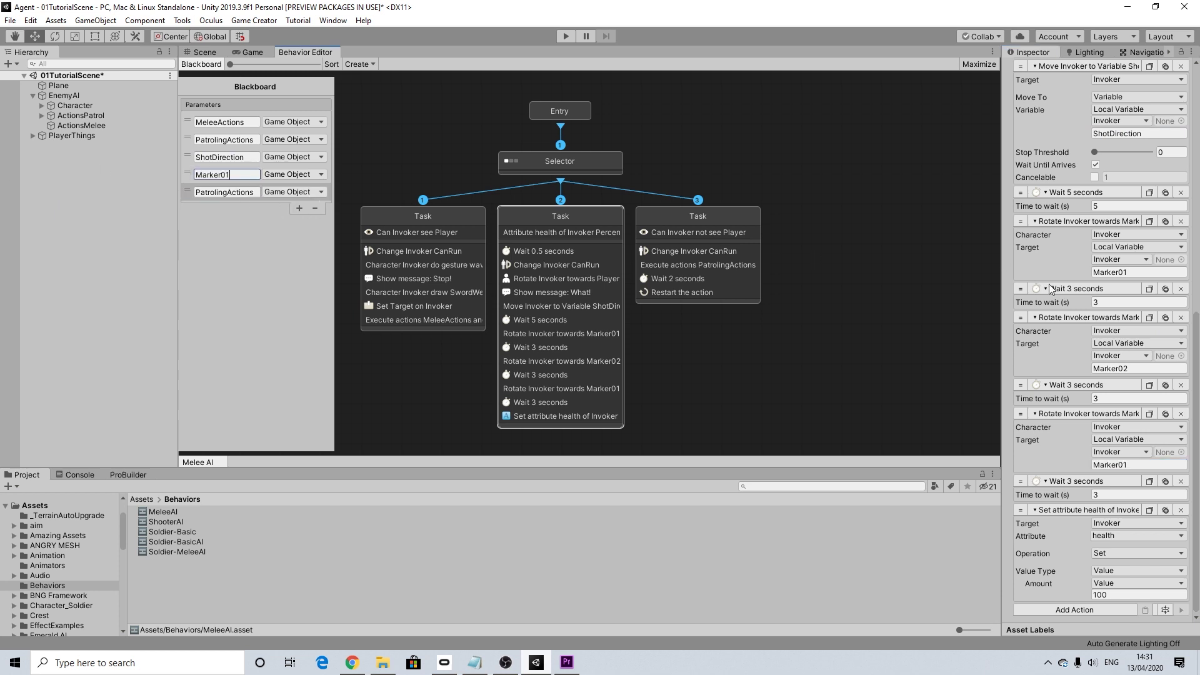
left_click(1094, 368)
key("ctrl+c")
left_click(244, 192)
key("ctrl+v")
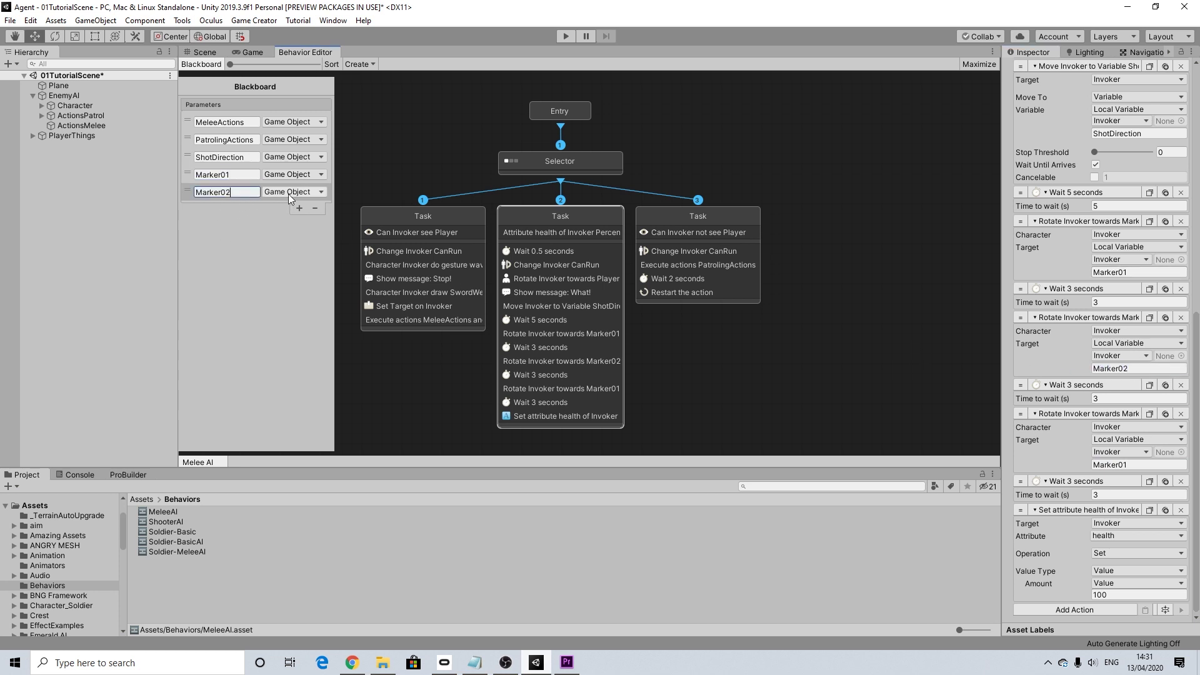
left_click(373, 148)
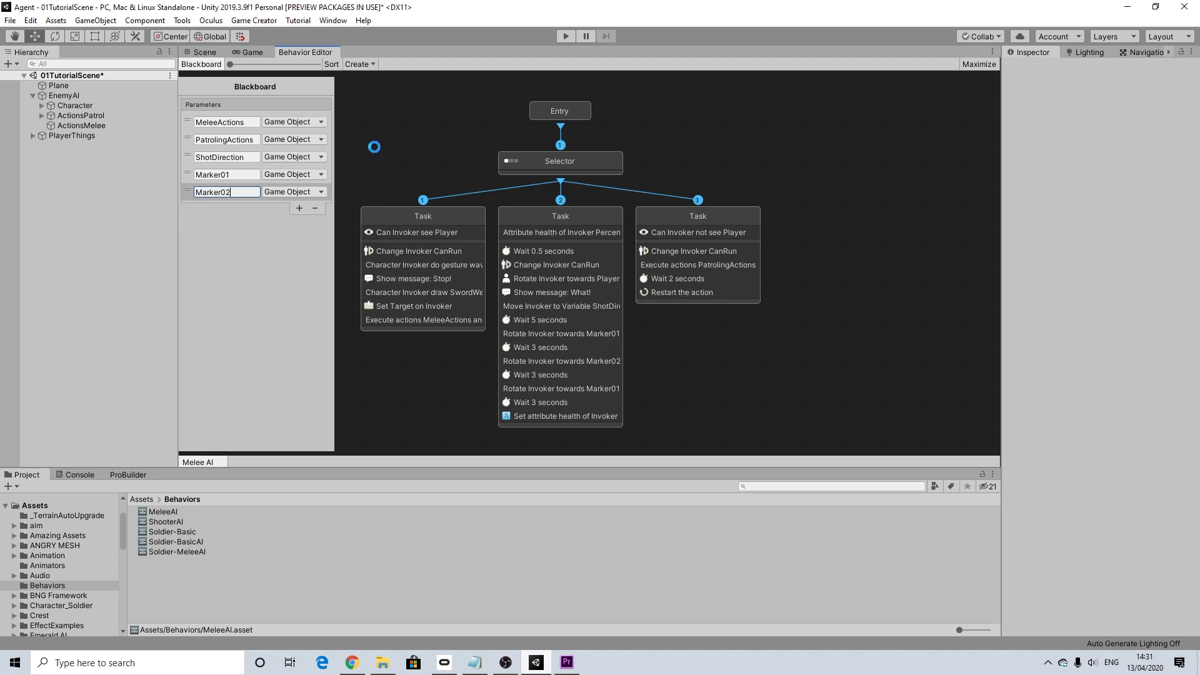
key("ctrl+s")
Assign the MeleeAI behavior graph to the Behavior component of the Character under EnemyAI.
left_click(216, 52)
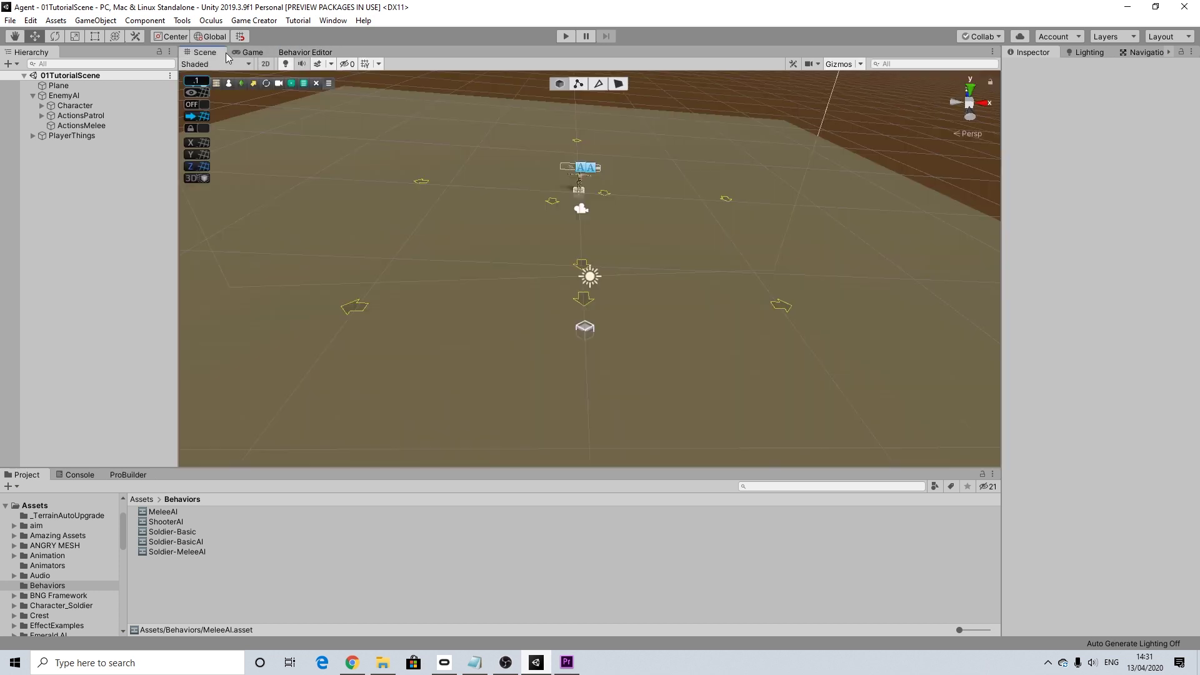
left_click(74, 106)
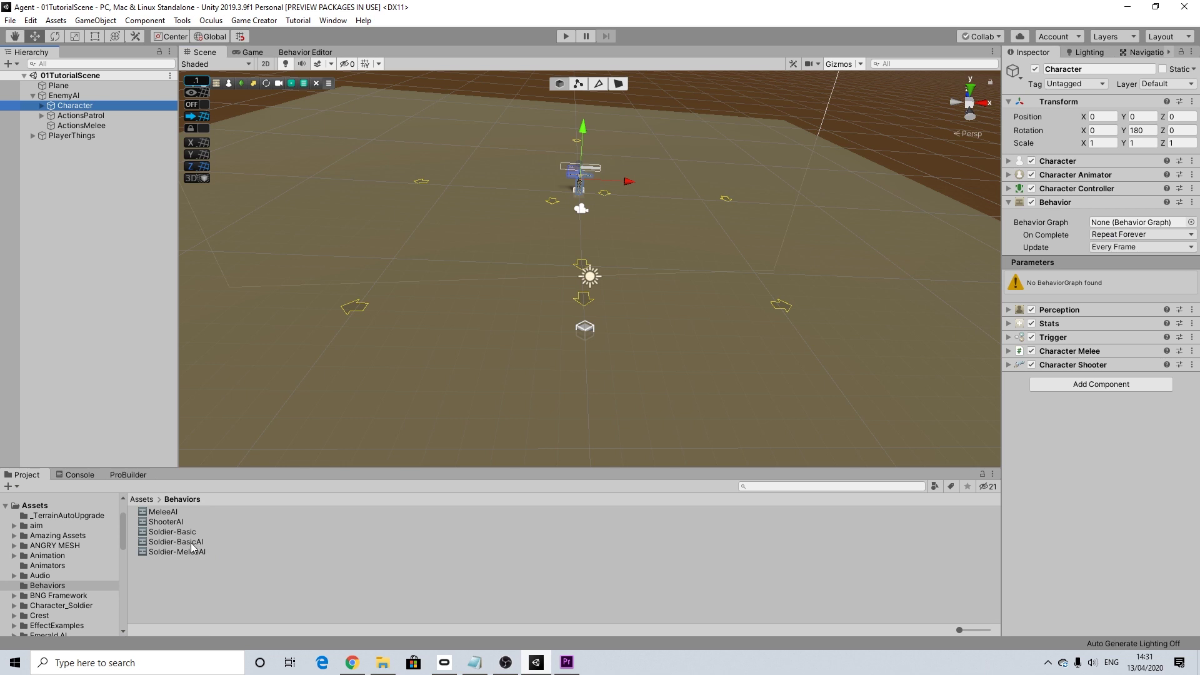
left_click(169, 516)
left_click_drag(169, 518, 1129, 230)
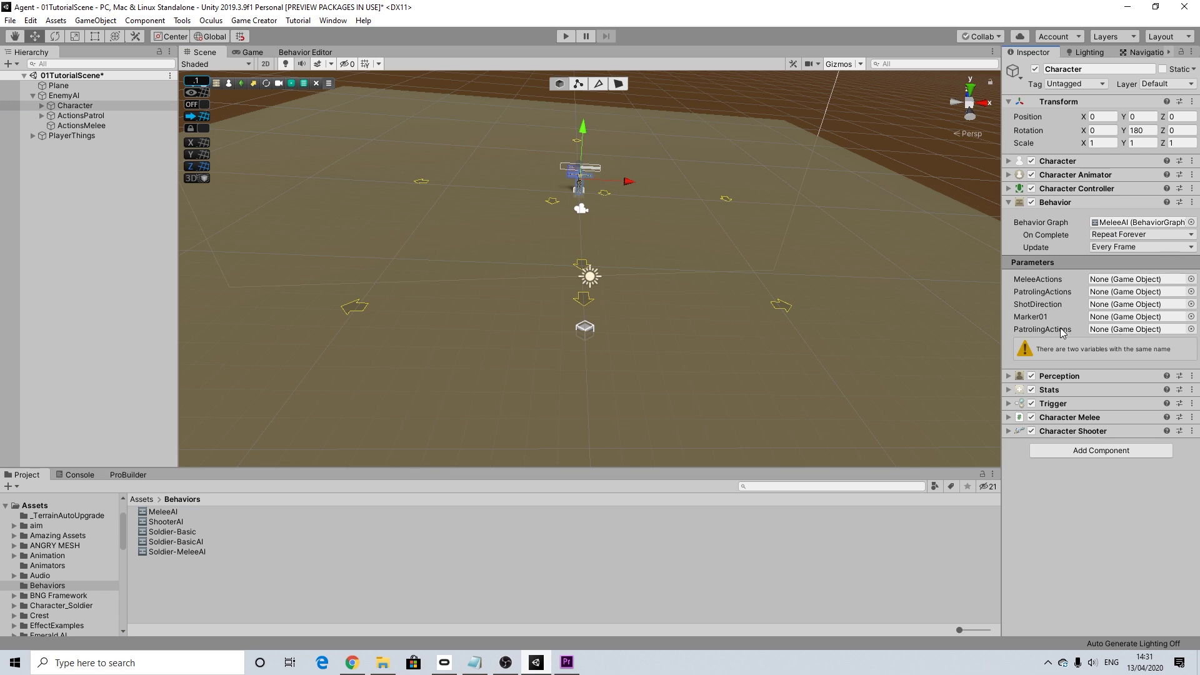
Rename the duplicate PatrolingActions parameter at the end of the blackboard to Marker02.
left_click(305, 52)
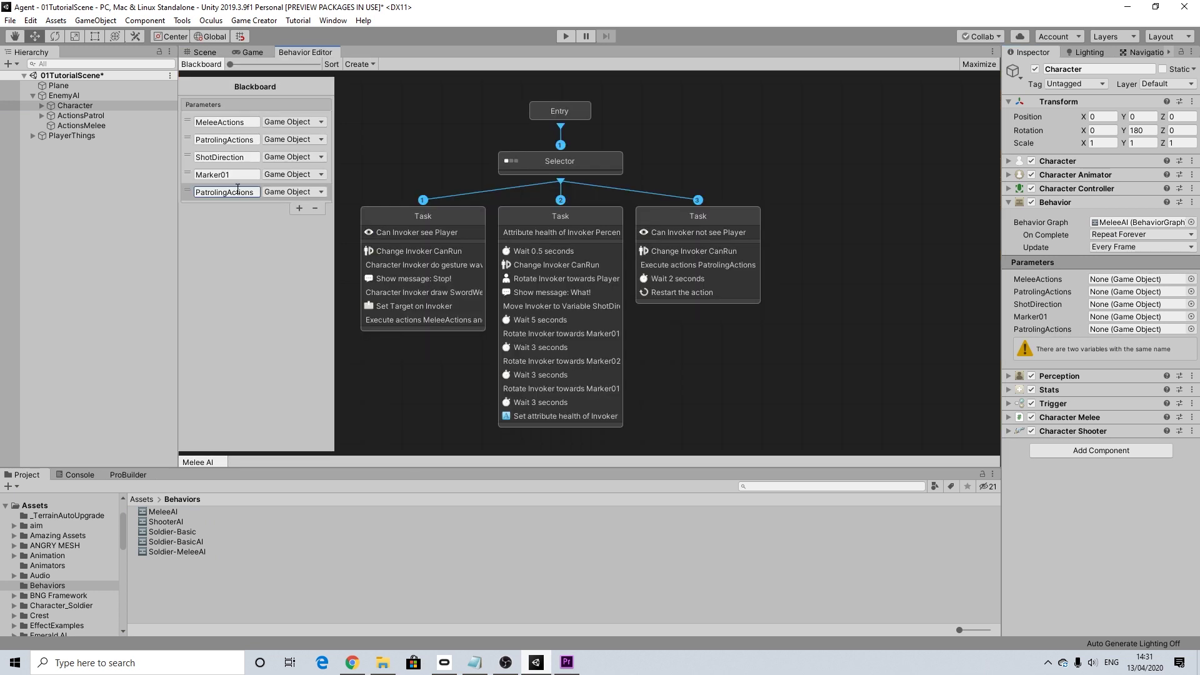
left_click_drag(253, 192, 177, 197)
type("Marker02")
Assign ActionsMelee to the Character's MeleeActions parameter and ActionsPatrol to its PatrolingActions parameter.
left_click(205, 52)
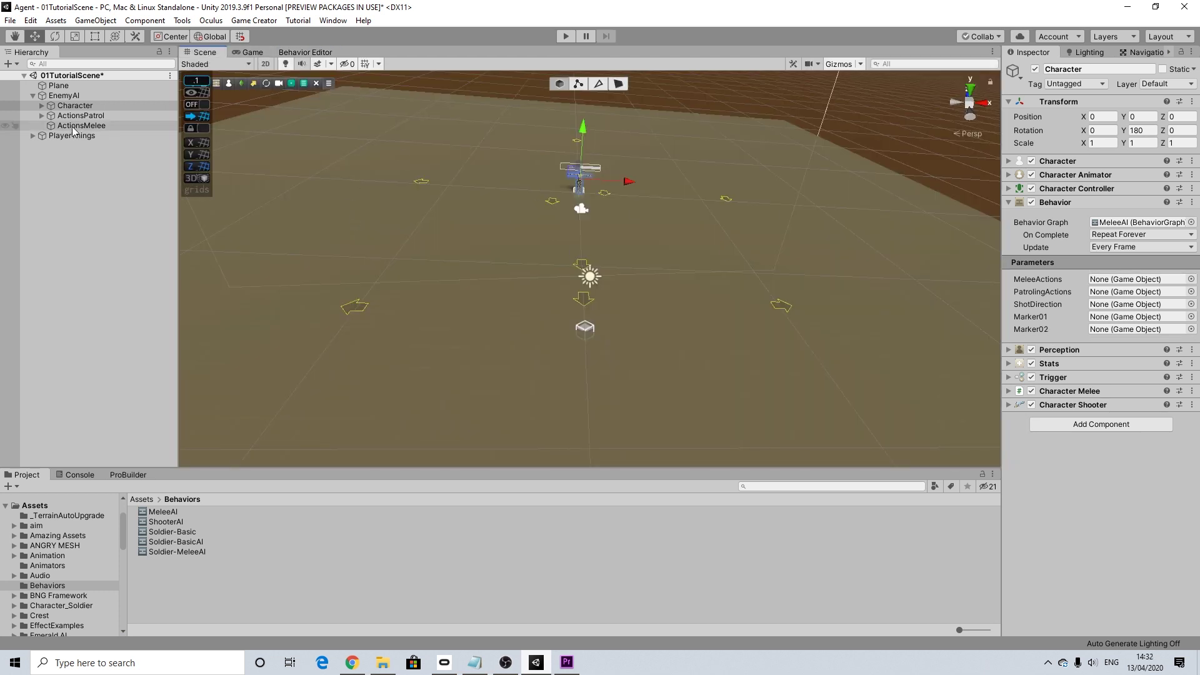
left_click_drag(81, 126, 1152, 279)
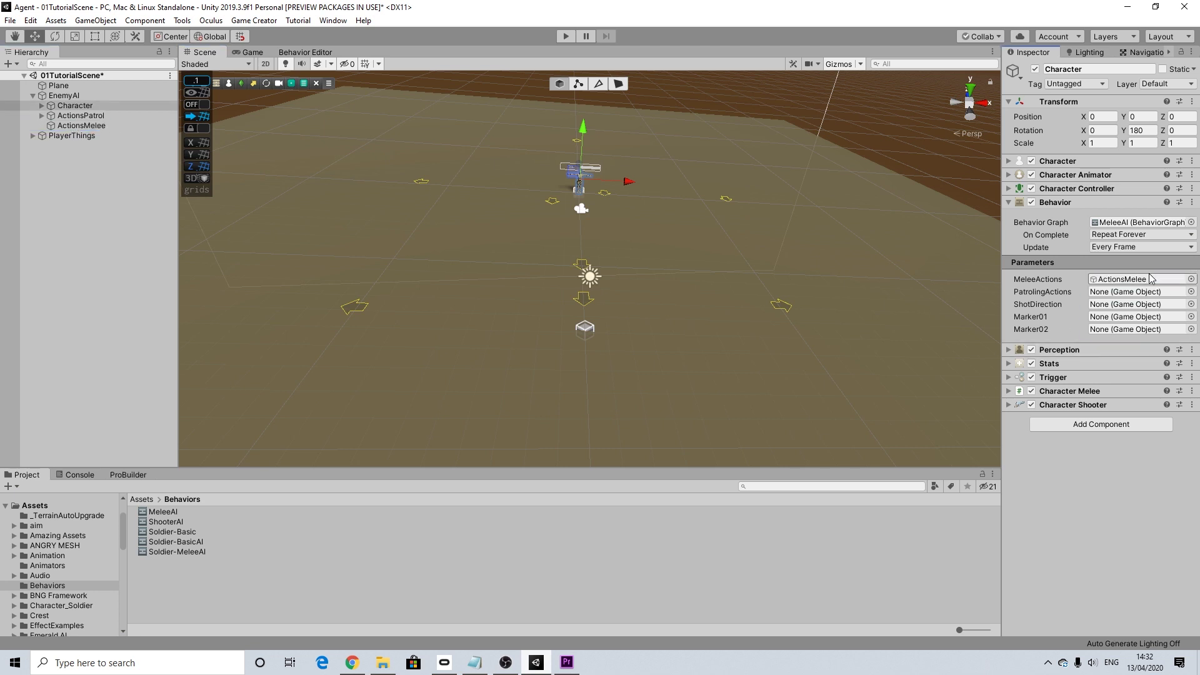
left_click(100, 118)
left_click_drag(100, 117, 1116, 291)
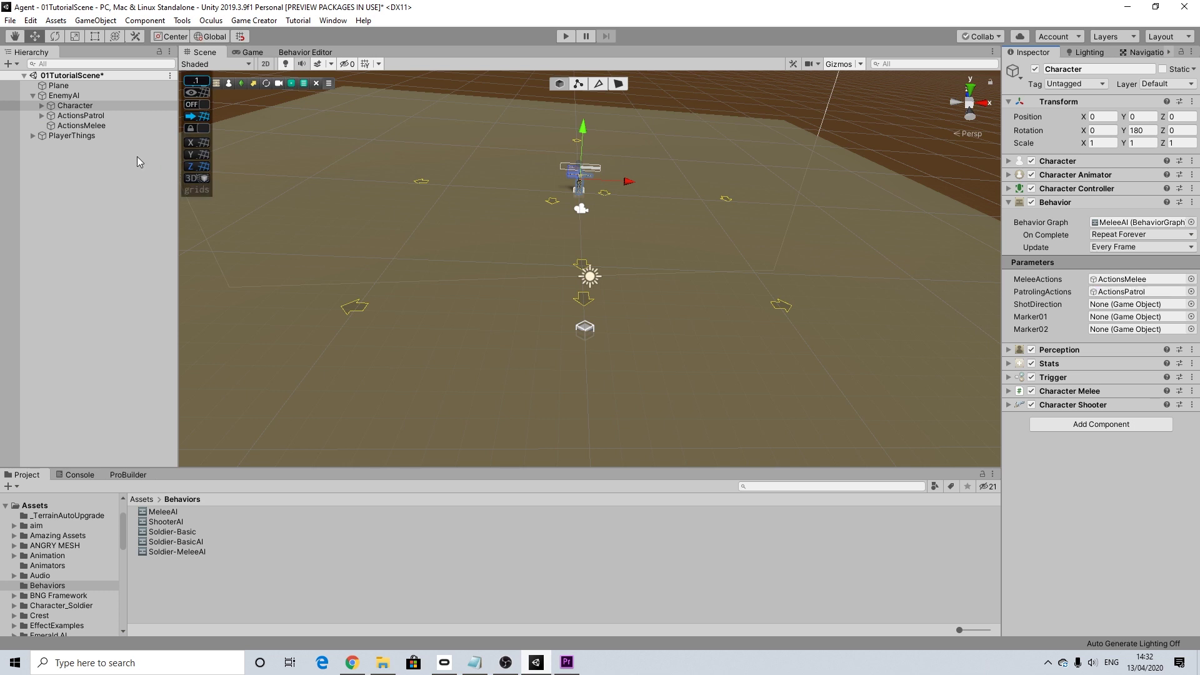
Assign the Character's child objects ShotMarker, ViewMarker01 and ViewMarker02 to the ShotDirection, Marker01 and Marker02 parameters.
left_click(42, 104)
left_click(92, 127)
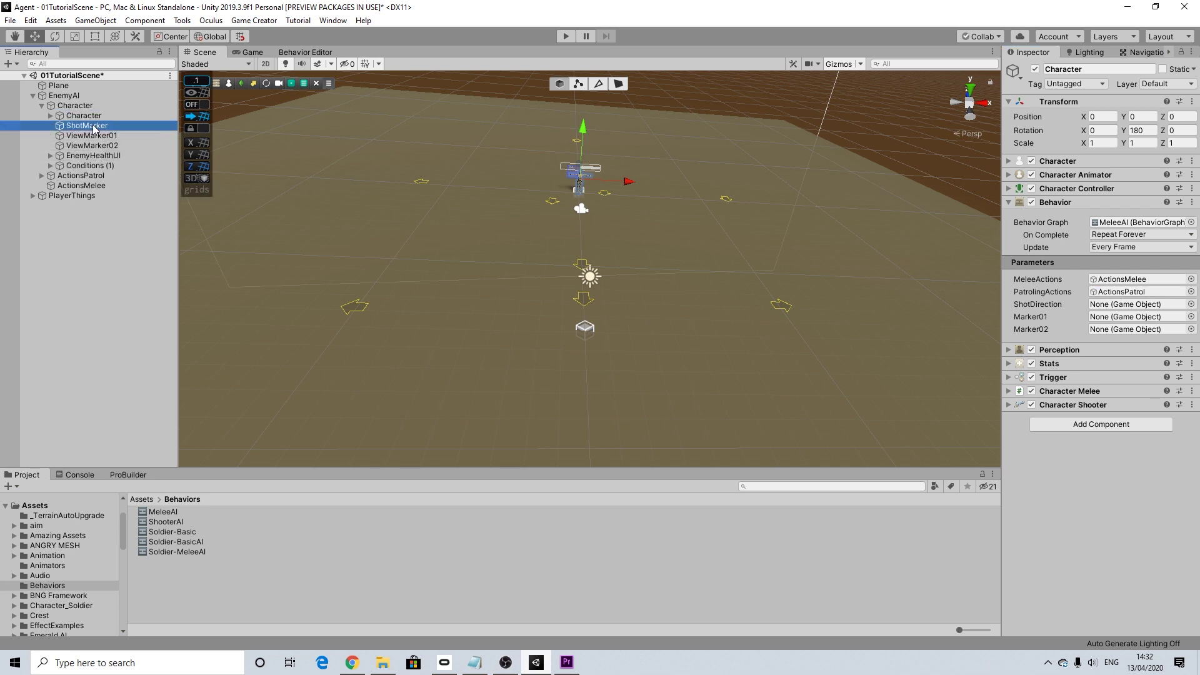
left_click(75, 105)
left_click_drag(100, 126, 1105, 306)
left_click_drag(106, 140, 1124, 317)
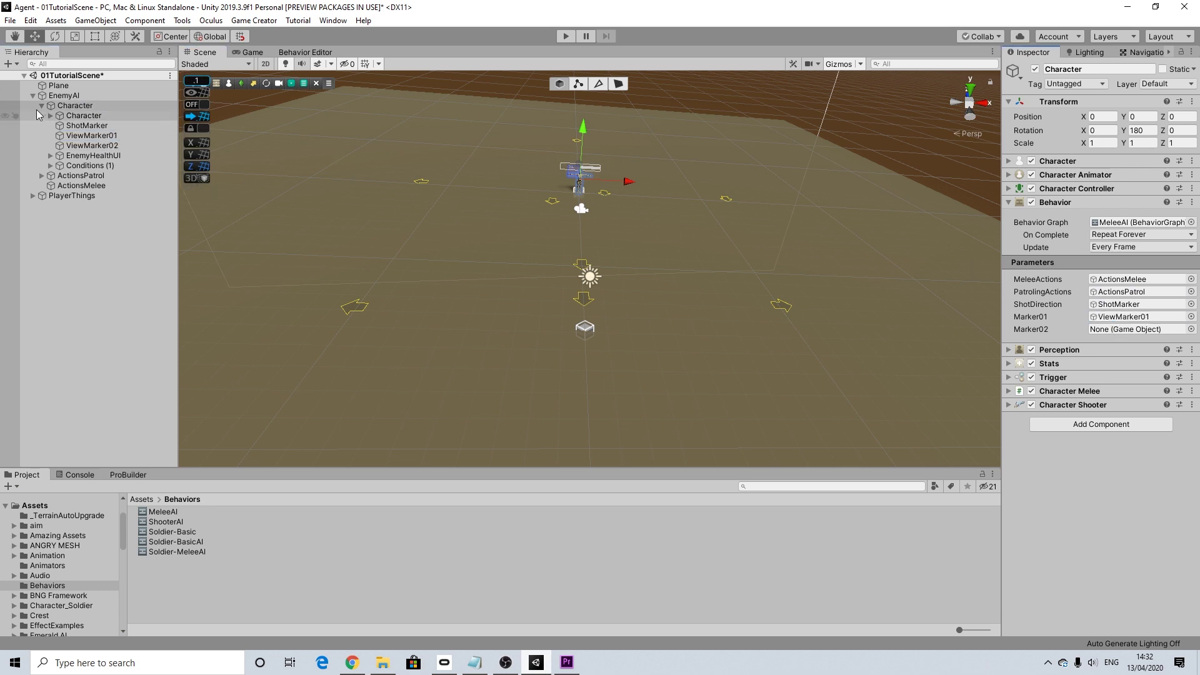
left_click_drag(91, 145, 1125, 330)
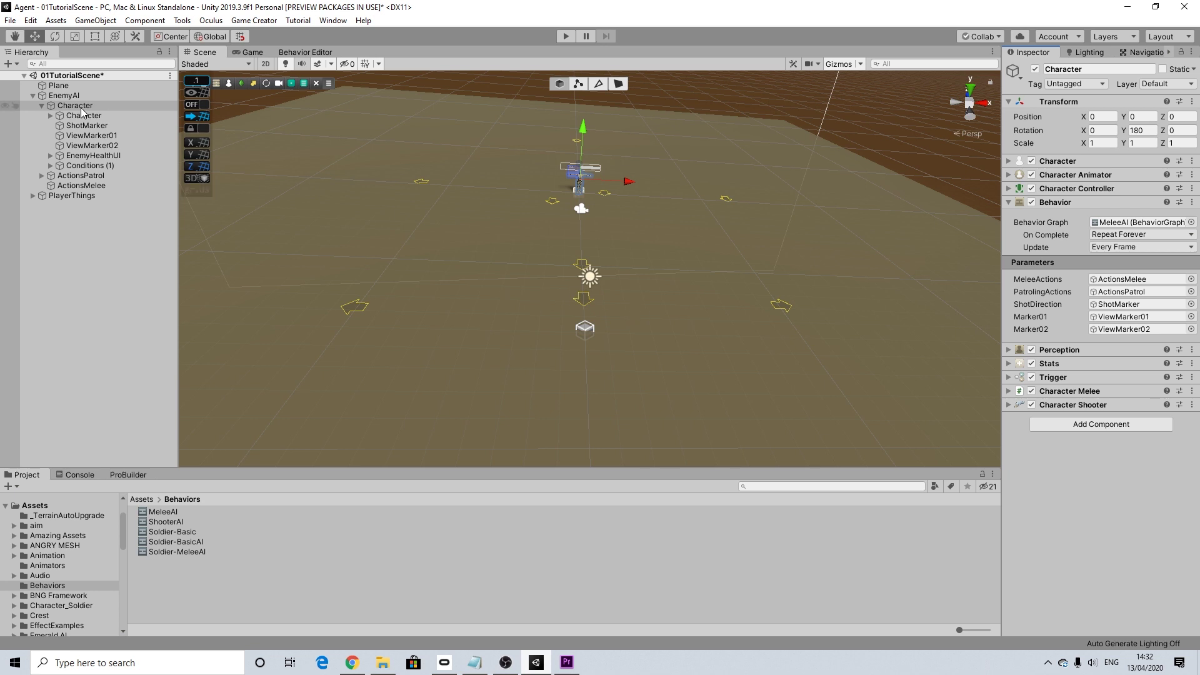
Check where ShotMarker sits in the scene, and start play mode to test the enemy AI.
left_click(130, 127)
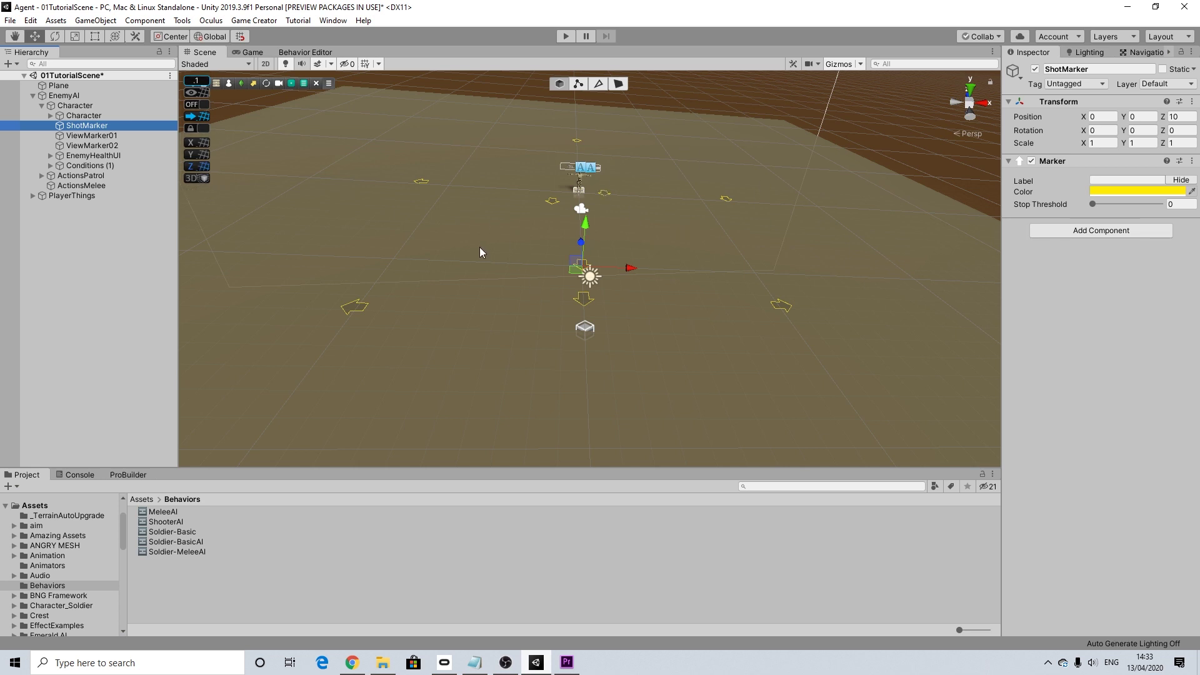
scroll(576, 339, "down", 6)
middle_click_drag(638, 396, 621, 324)
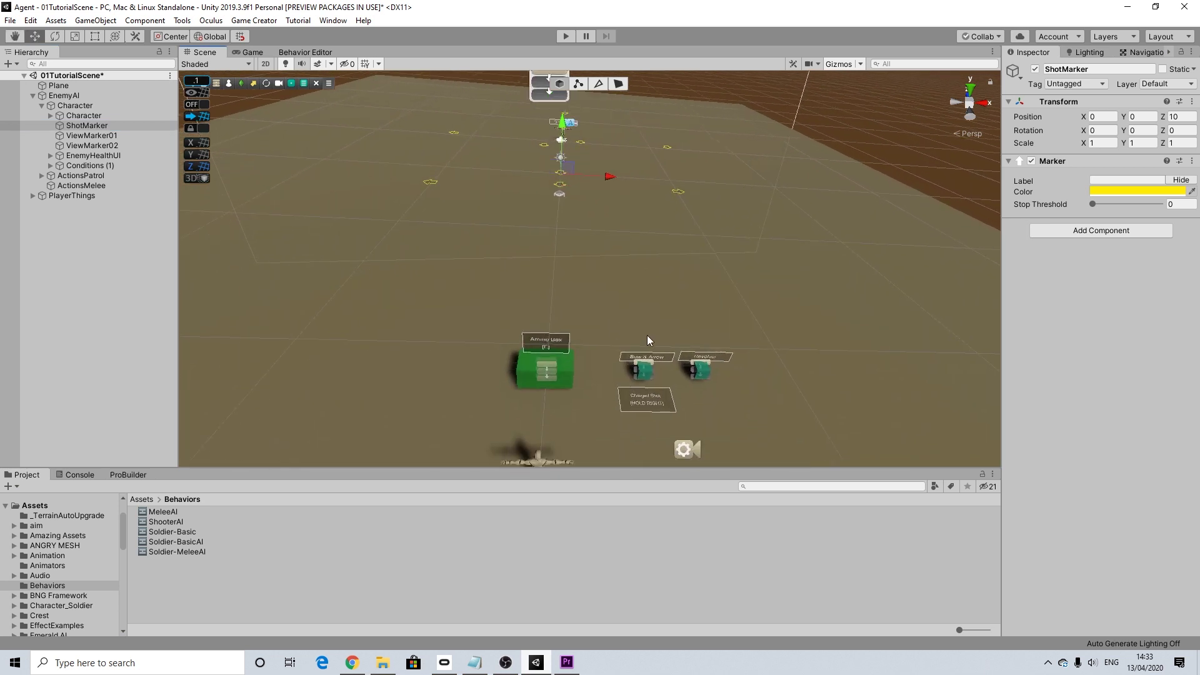
left_click(571, 37)
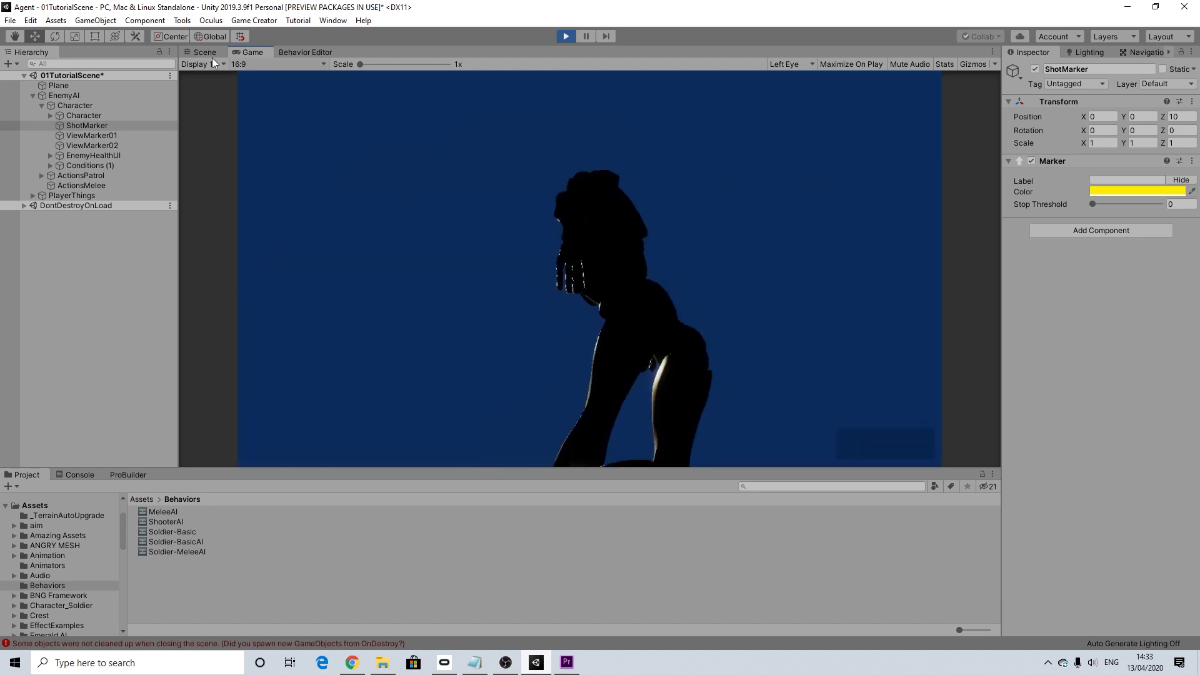
Watch the enemy AI patrol and fight in the Scene and Game views, and stop play mode.
left_click(197, 51)
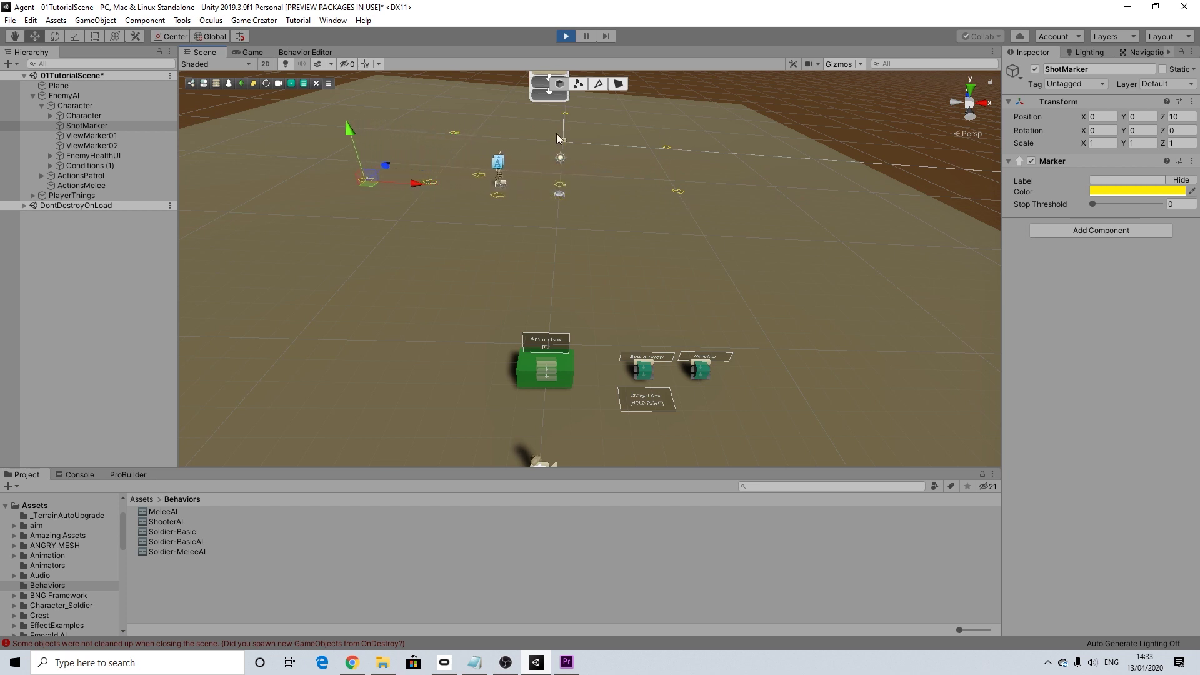
left_click(256, 56)
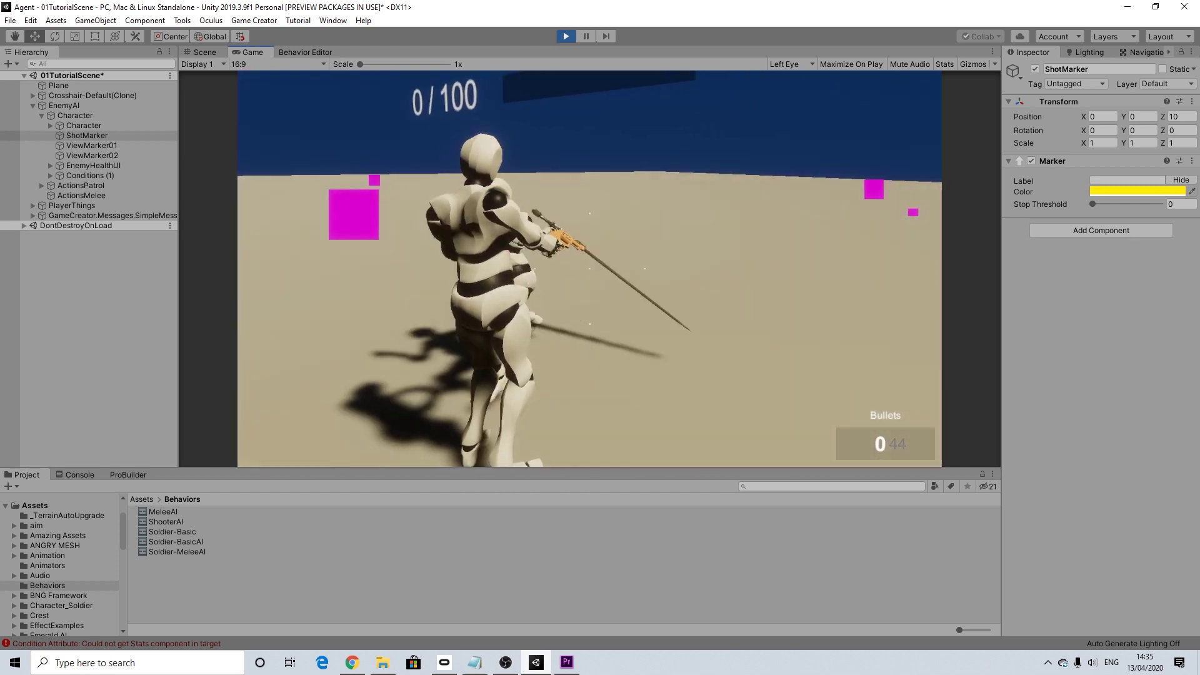
left_click(566, 36)
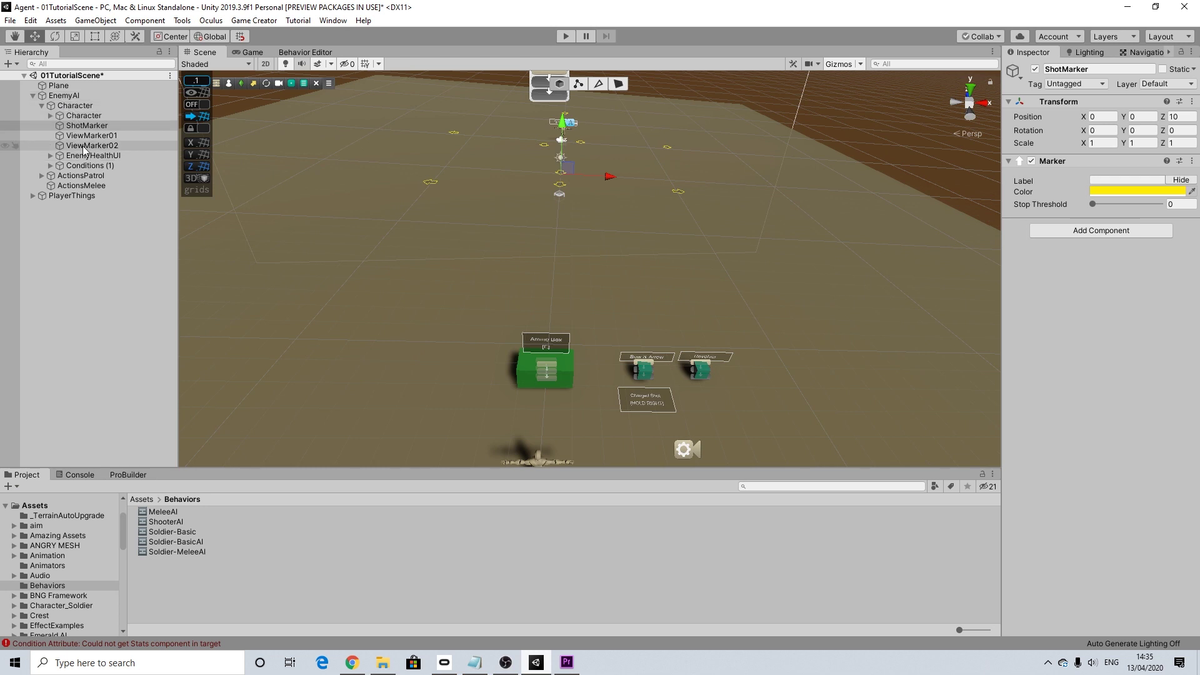
Find Conditions (1) through the enemy Character's Trigger and set its health condition's target type to Game Object.
left_click(69, 96)
left_click(74, 105)
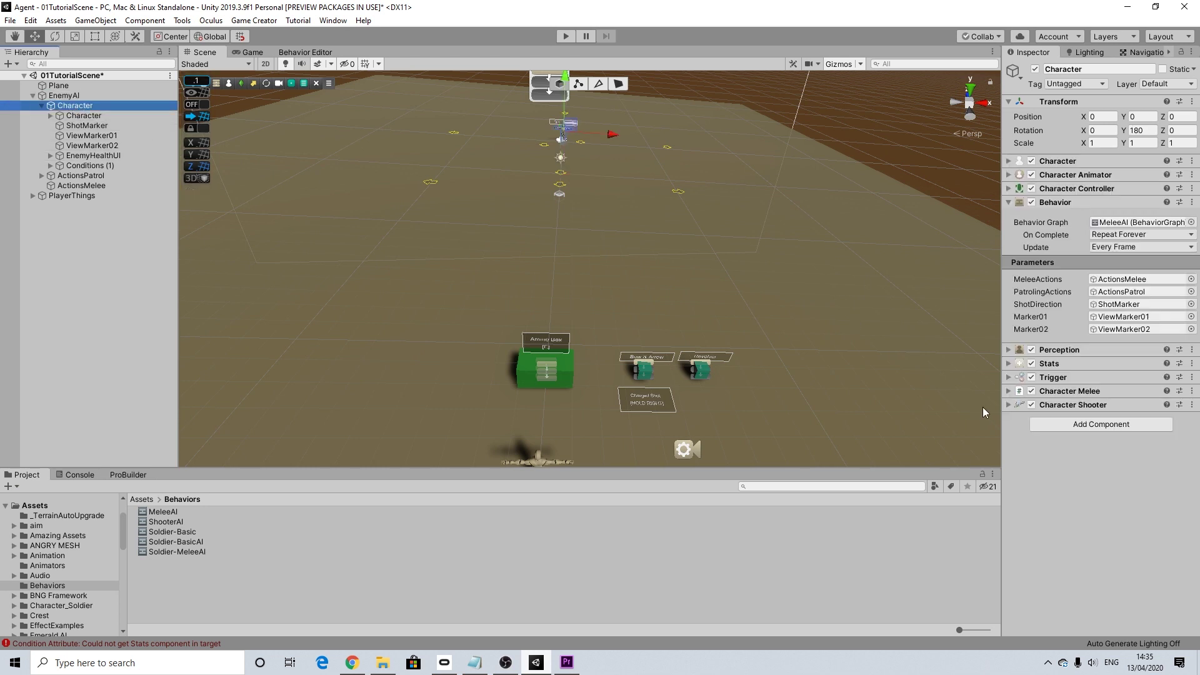
left_click(1009, 377)
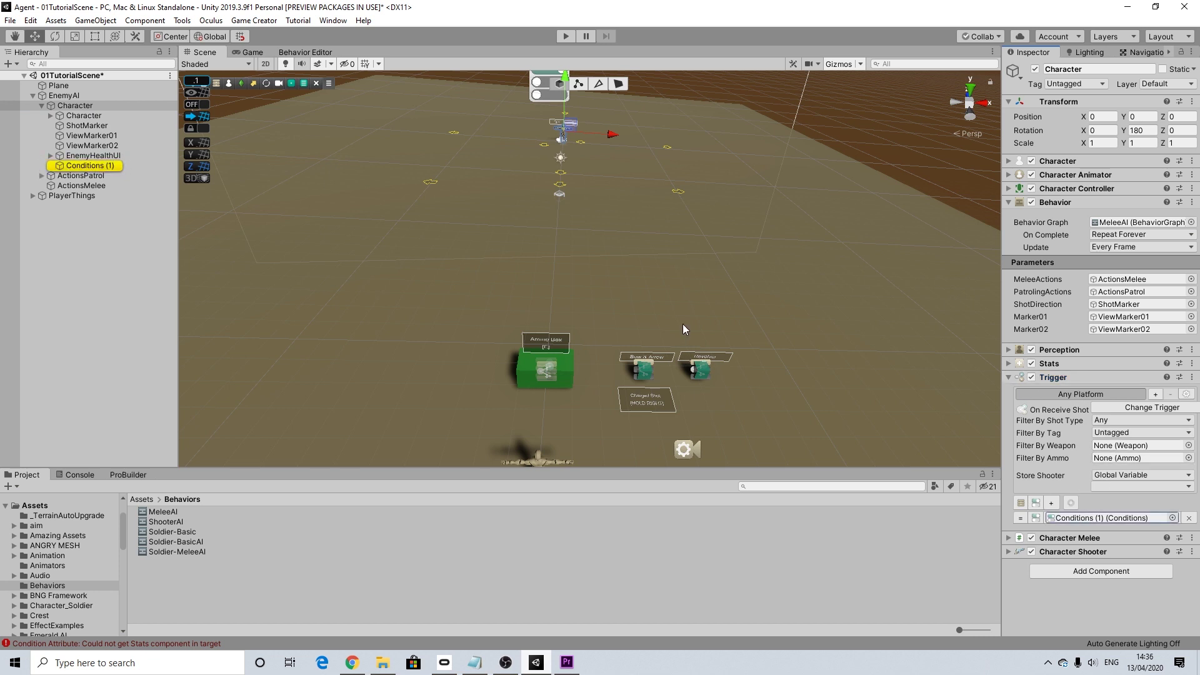
left_click(88, 166)
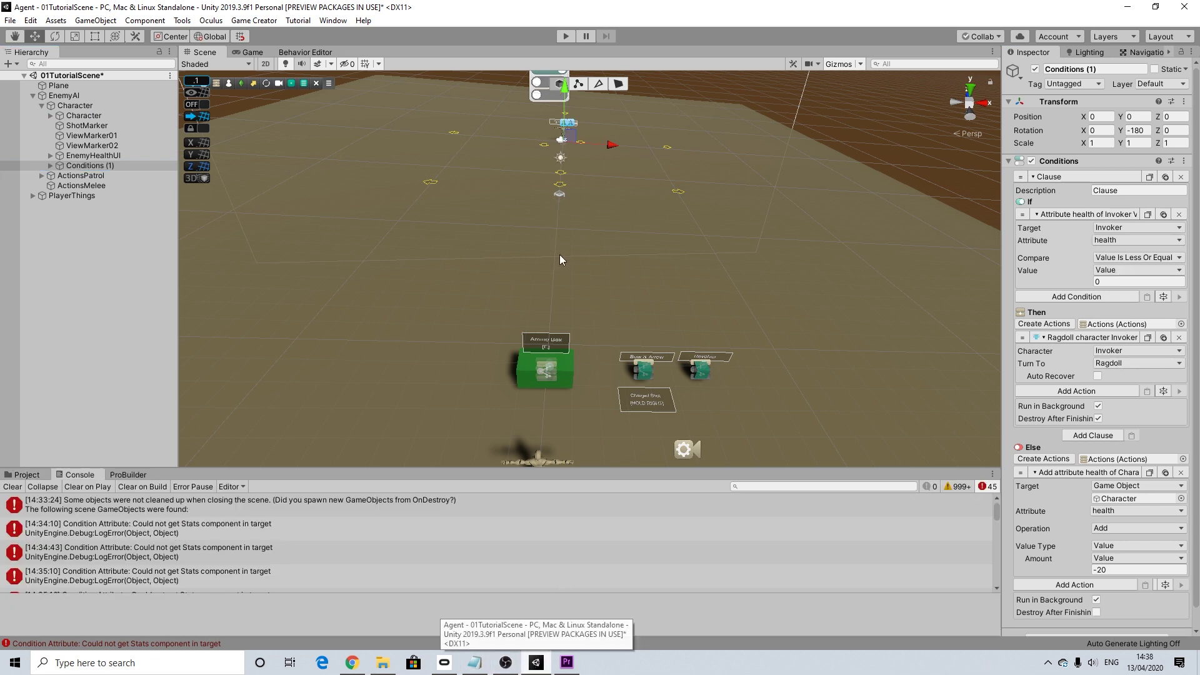
scroll(560, 257, "down", 2)
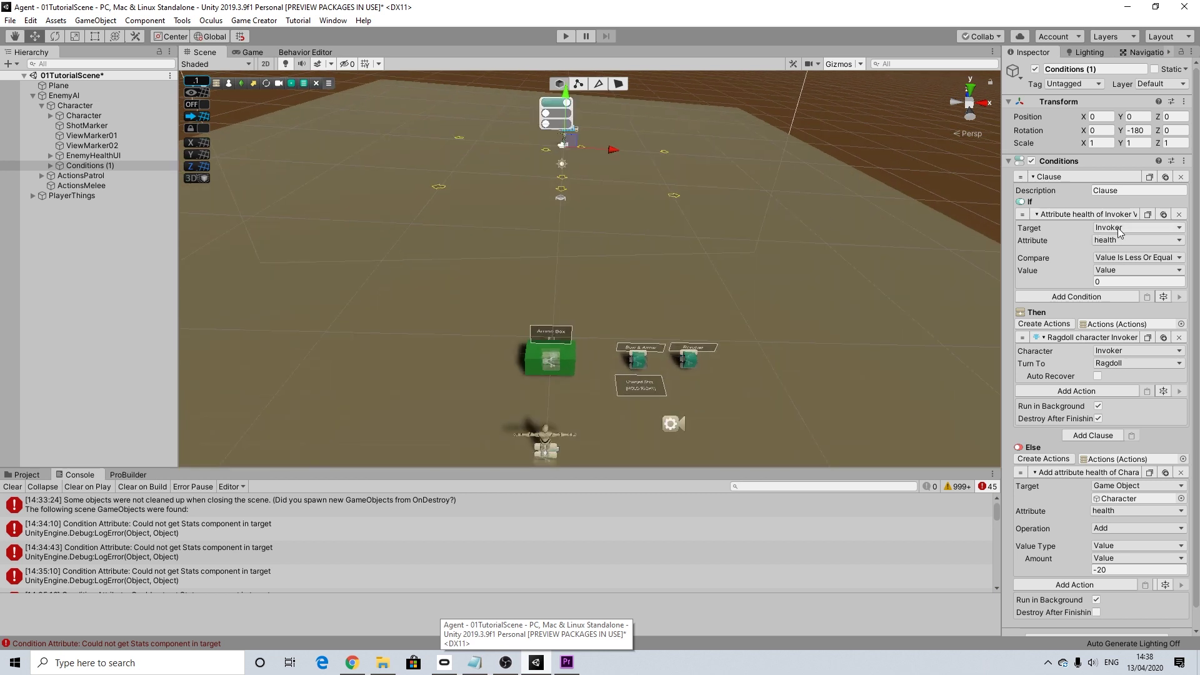
left_click(1117, 227)
left_click(1128, 290)
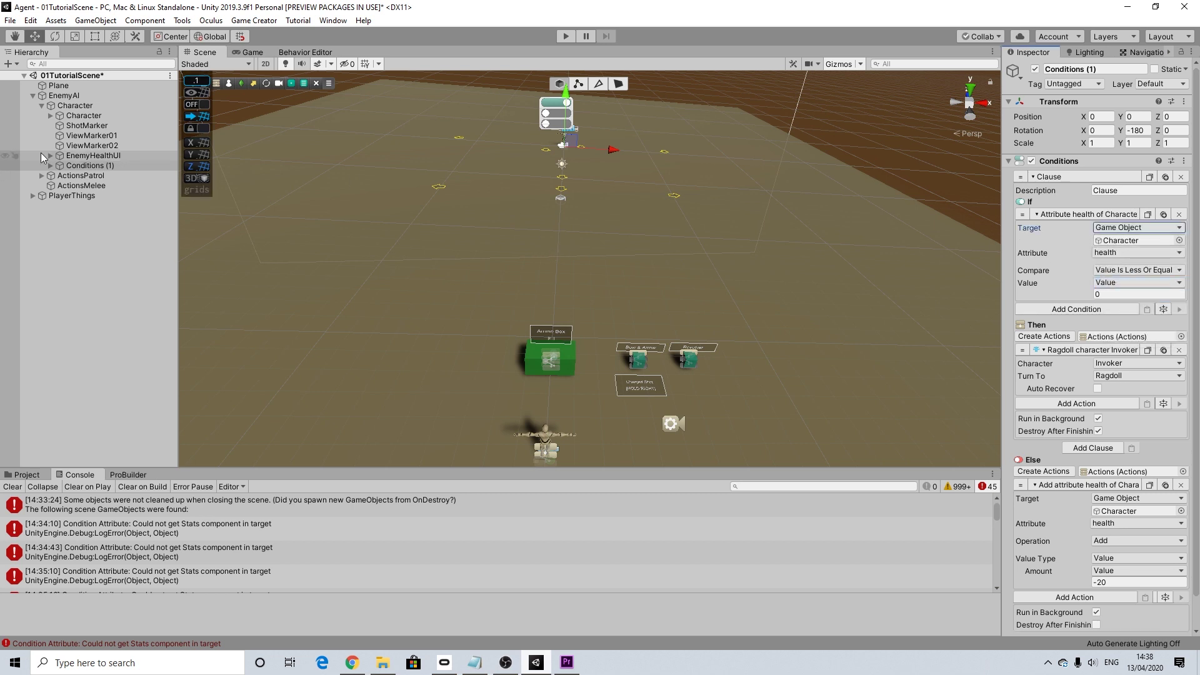
Remove the Character Shooter component from the Character under EnemyAI.
left_click(64, 94)
left_click(75, 105)
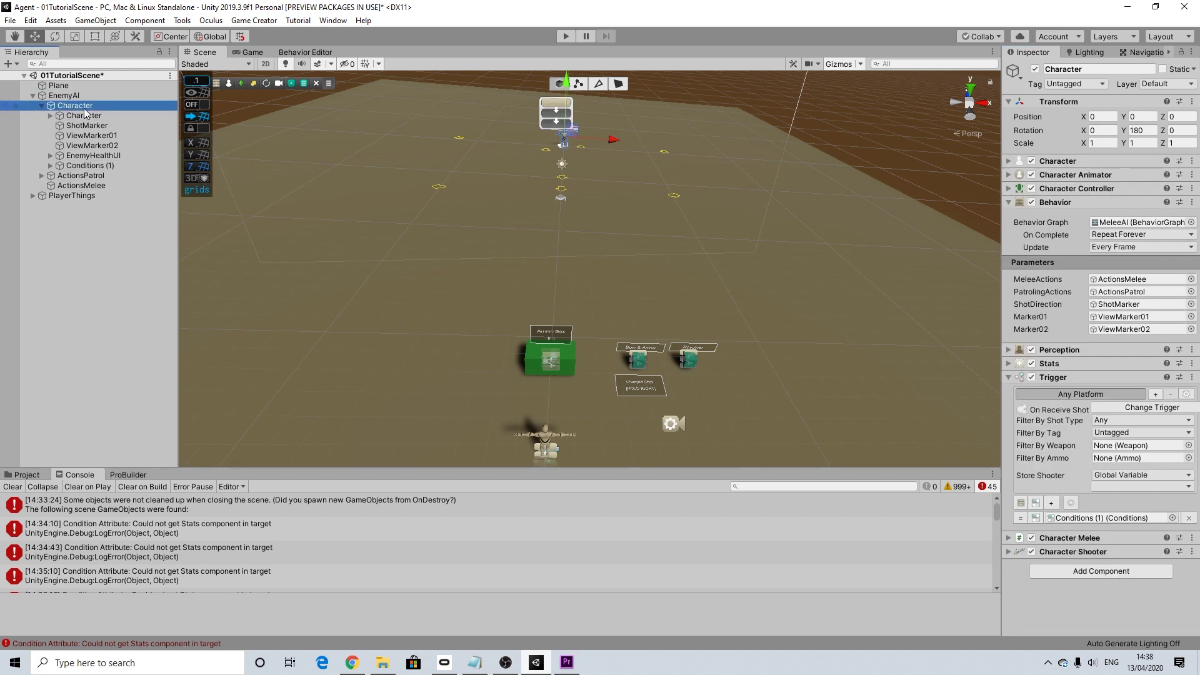
left_click(1191, 552)
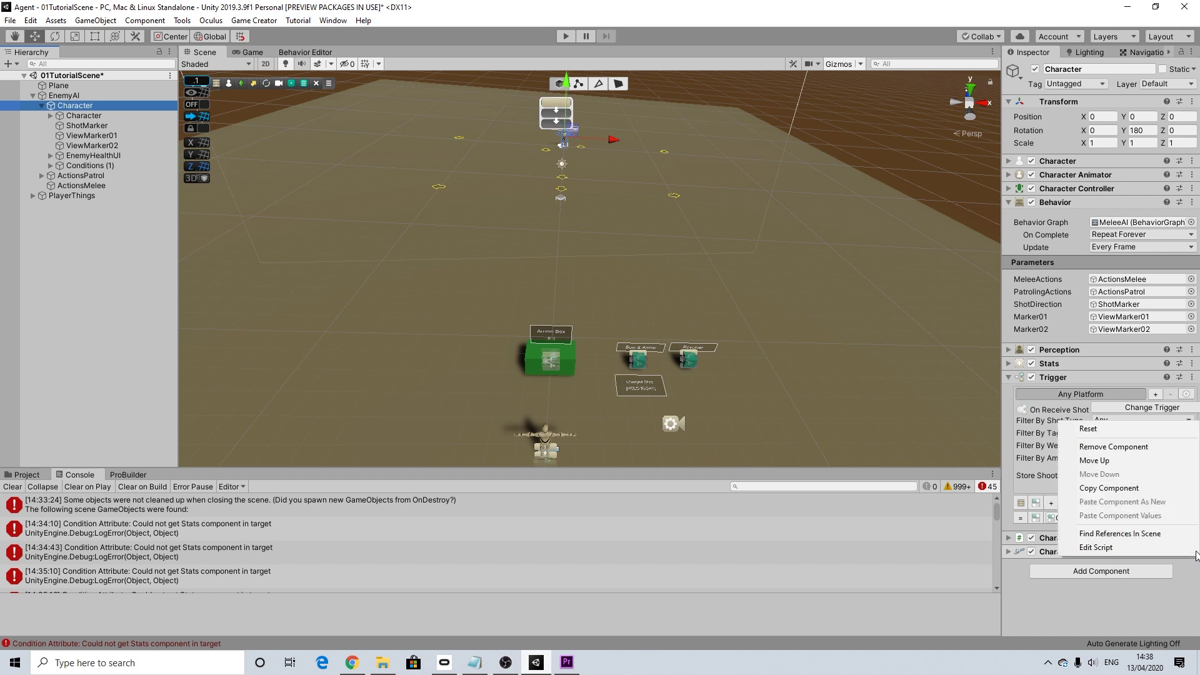
left_click(1112, 448)
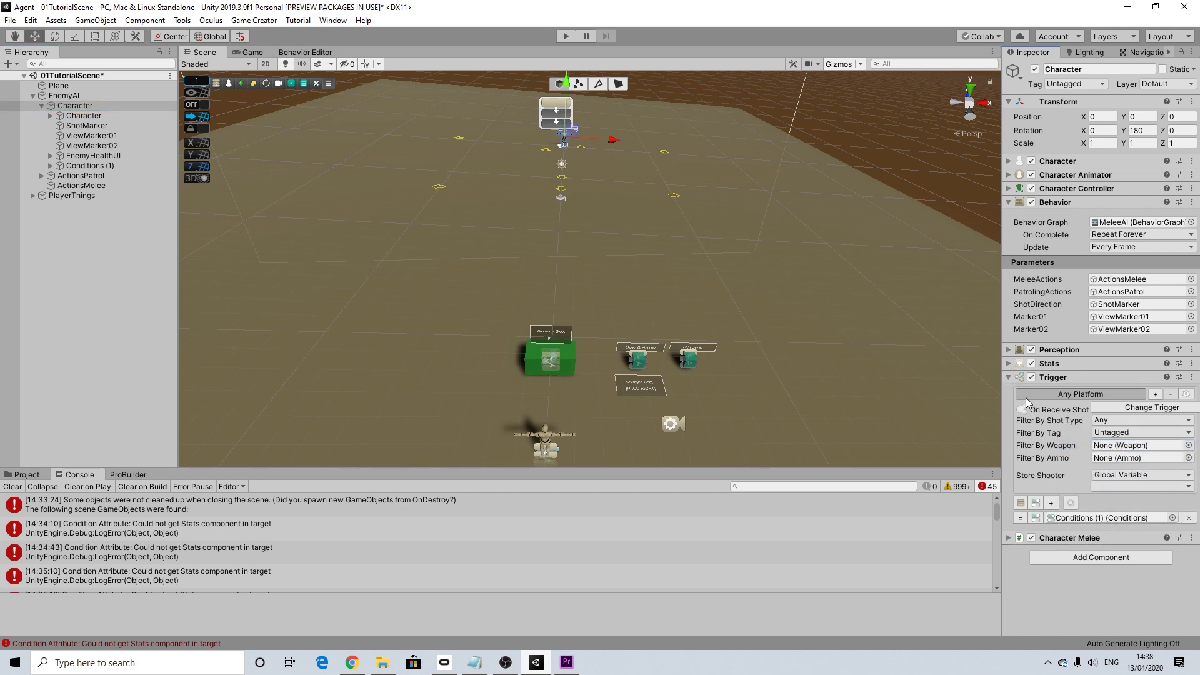
Recheck the Trigger's link to Conditions (1) and assign the parent Character under EnemyAI as the health condition's target object.
left_click(83, 117)
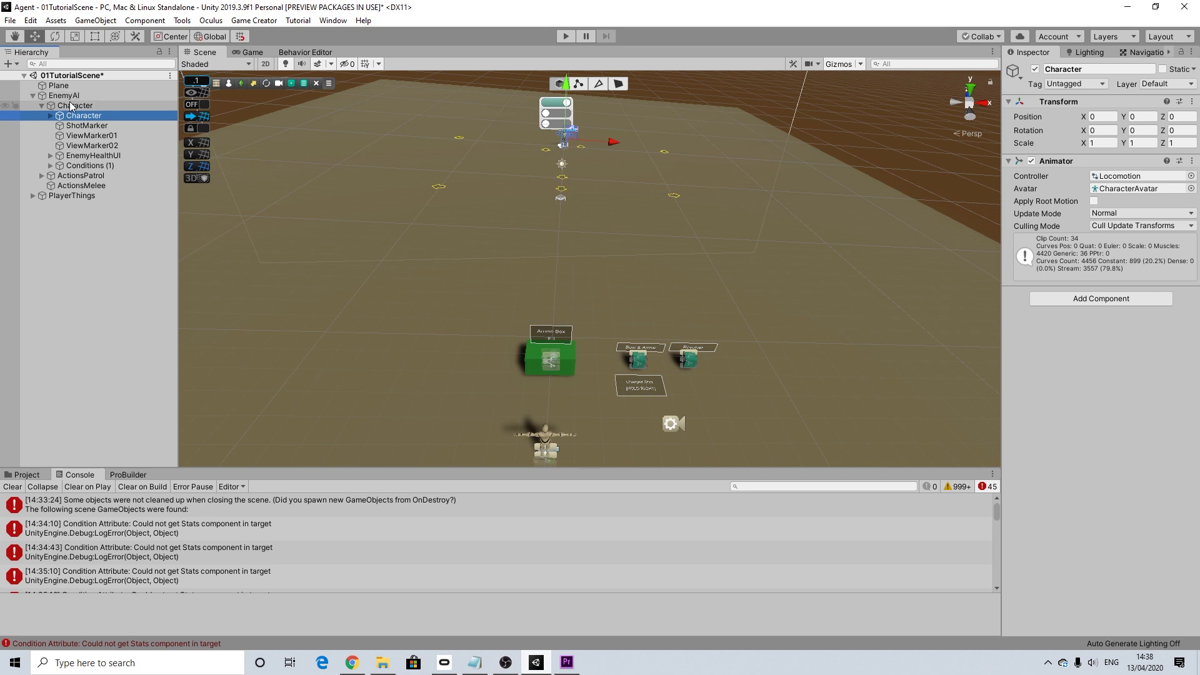
left_click(71, 106)
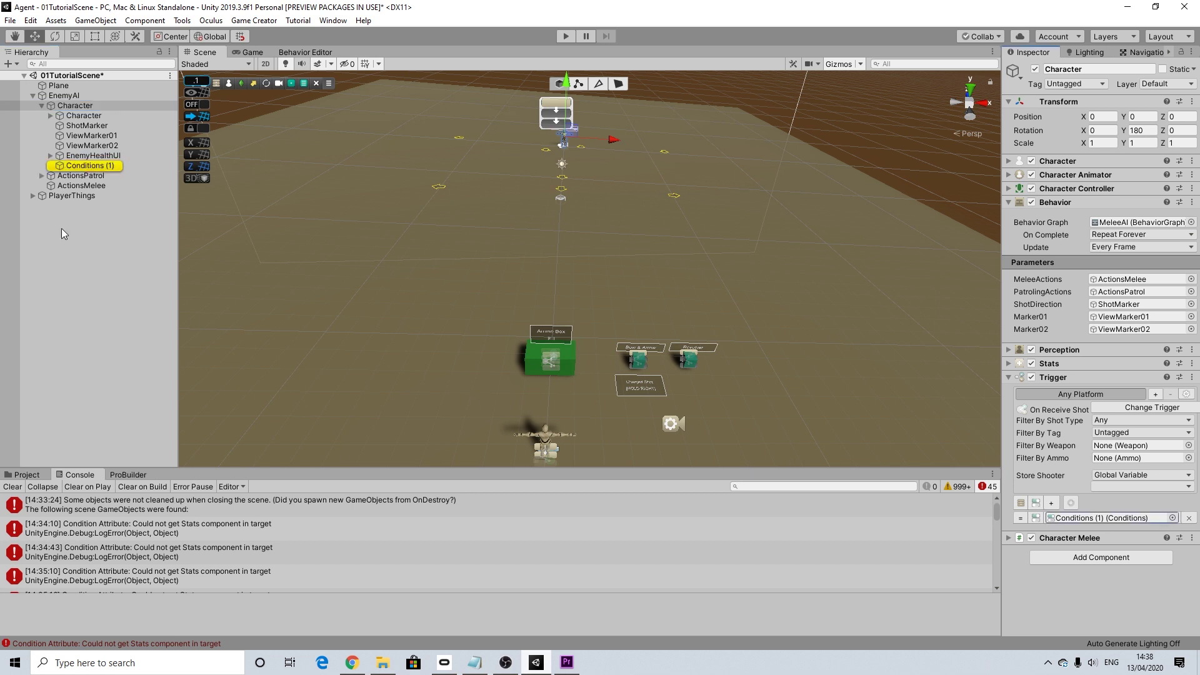
left_click(95, 164)
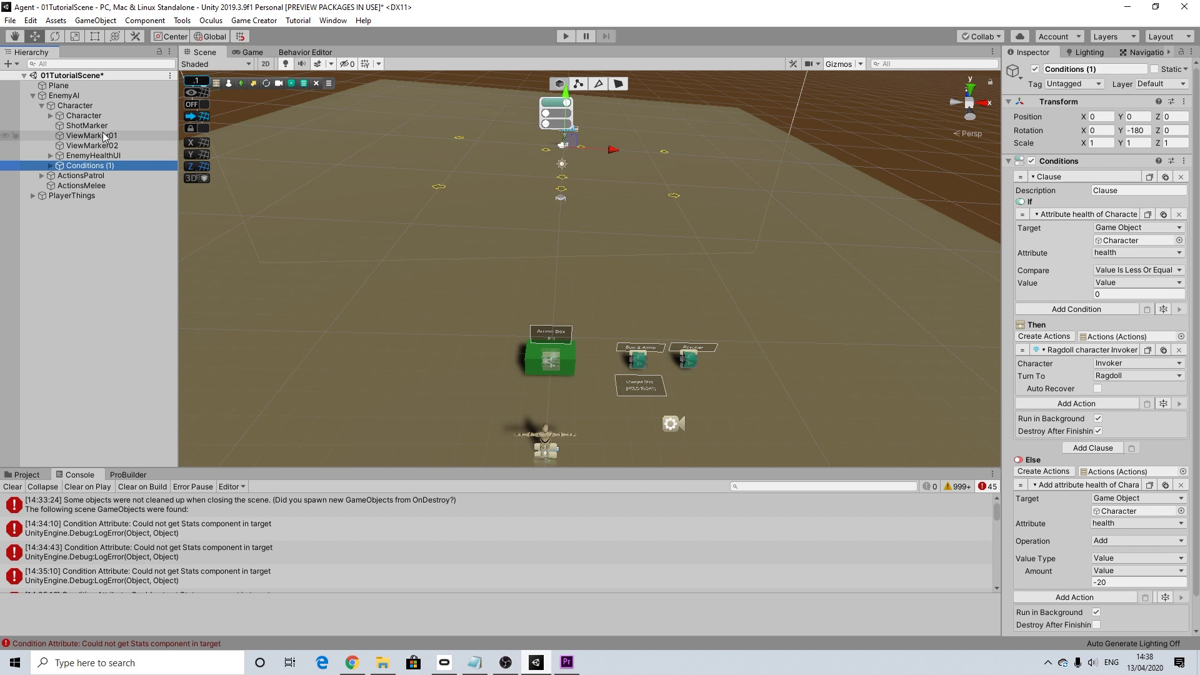
left_click(1125, 228)
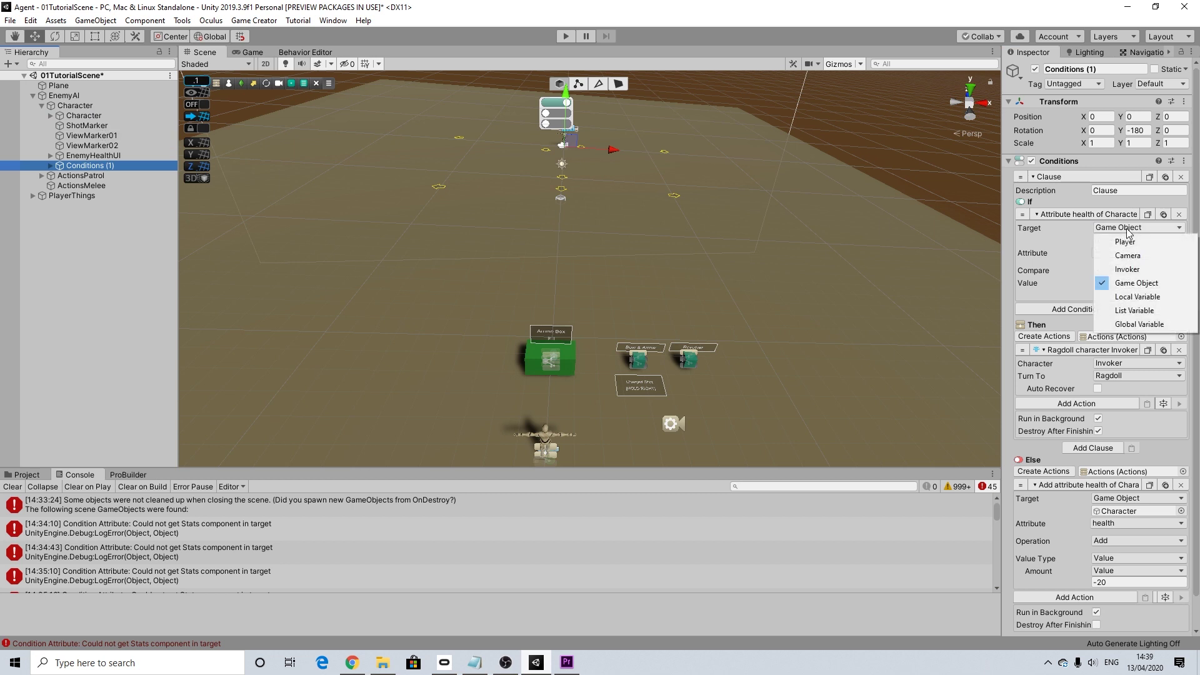
left_click(1127, 232)
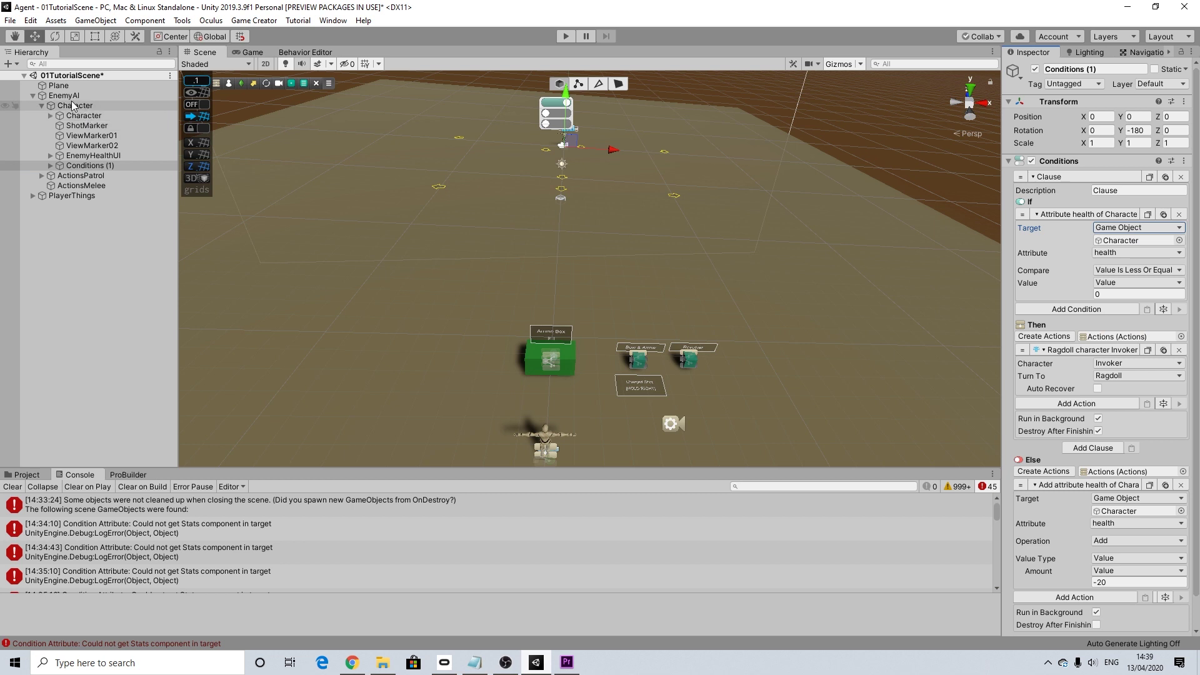
left_click(41, 106)
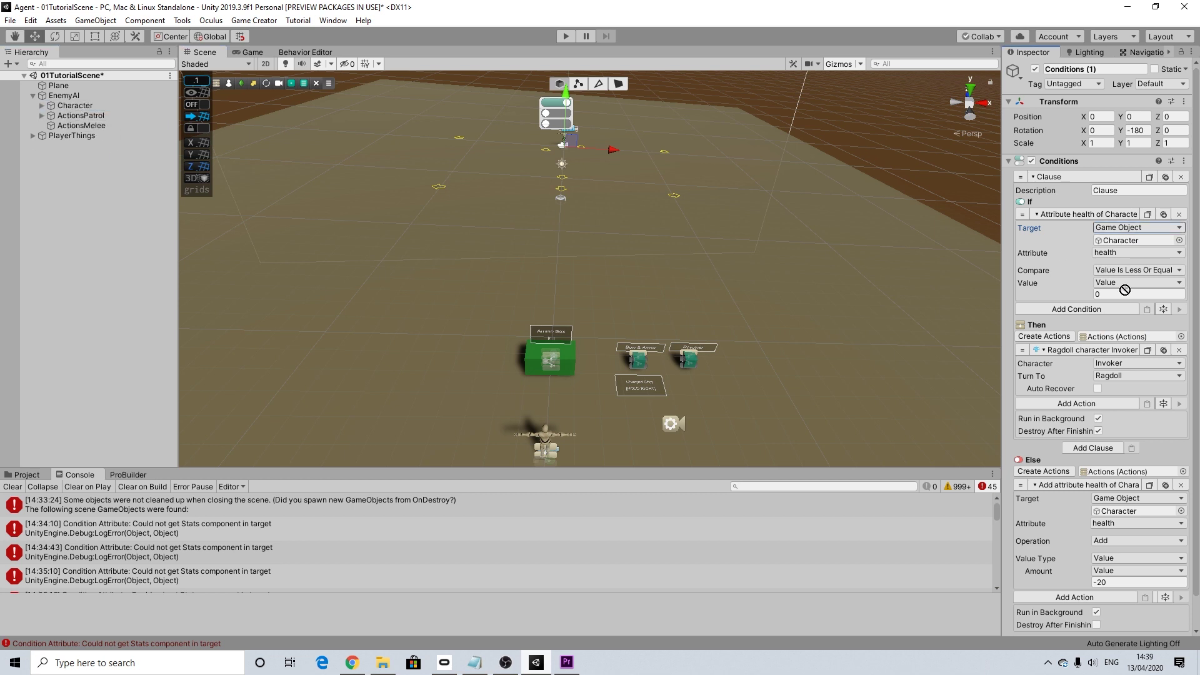
left_click_drag(1131, 245, 1130, 245)
Set the Ragdoll action's character in Conditions (1) to Character, and review the remaining Else actions.
left_click(1112, 368)
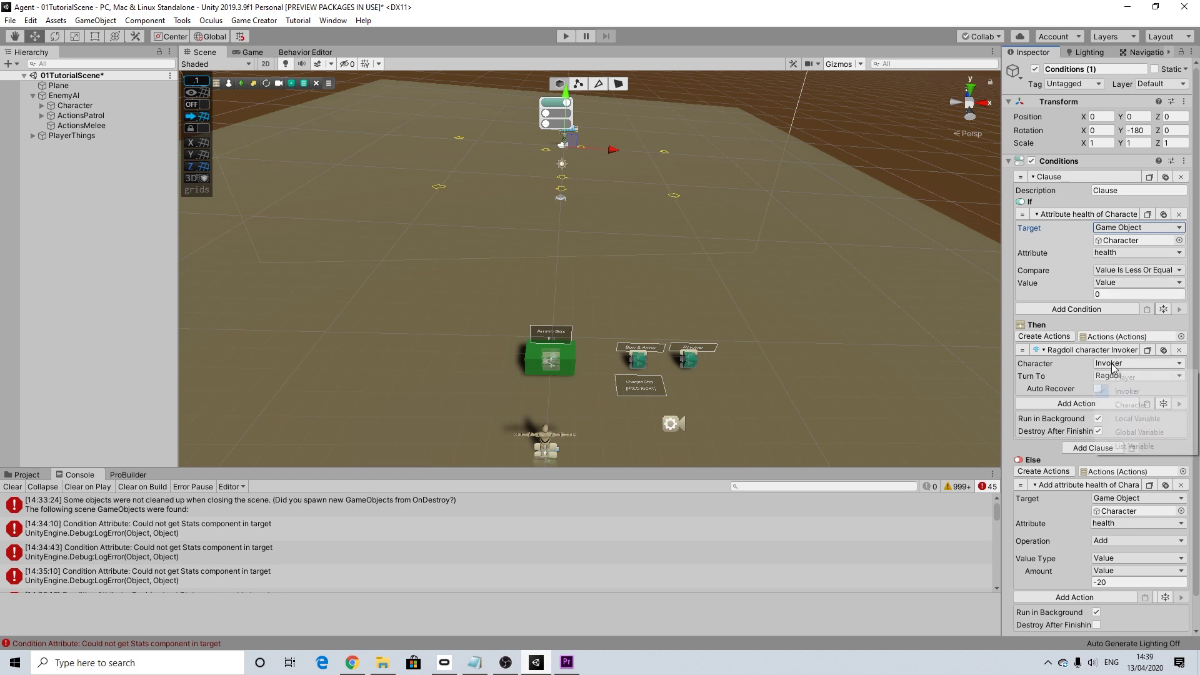
left_click(1123, 399)
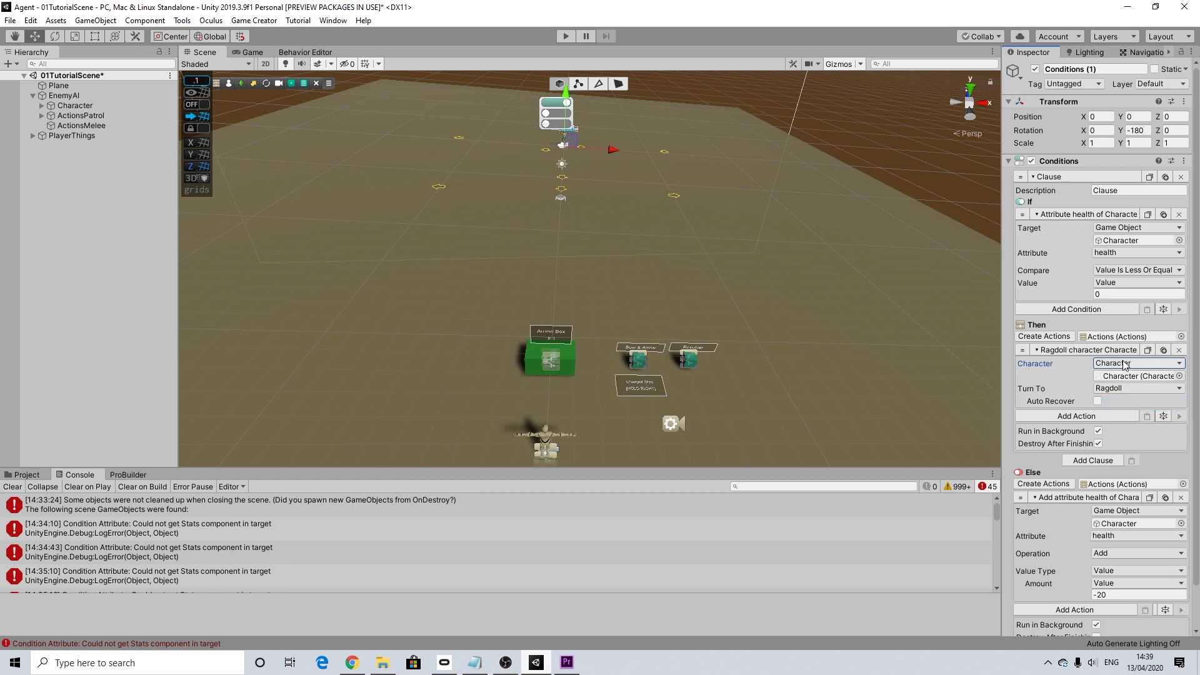
left_click(1118, 364)
left_click(1120, 389)
left_click(1119, 364)
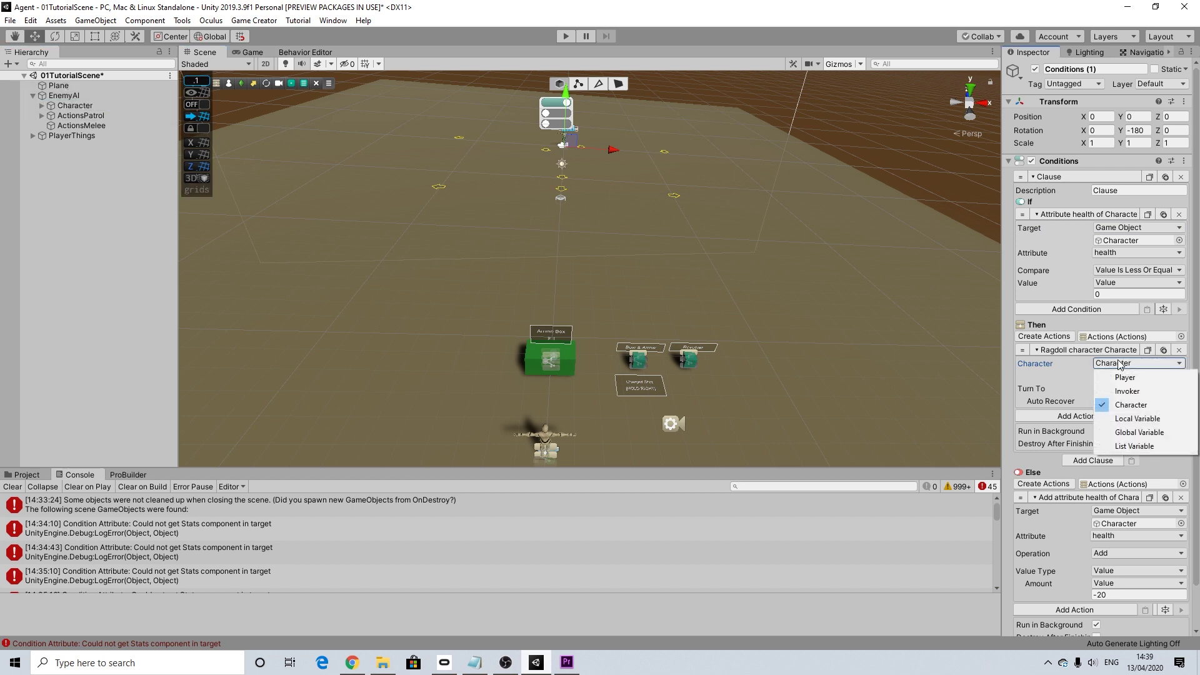
left_click(1102, 404)
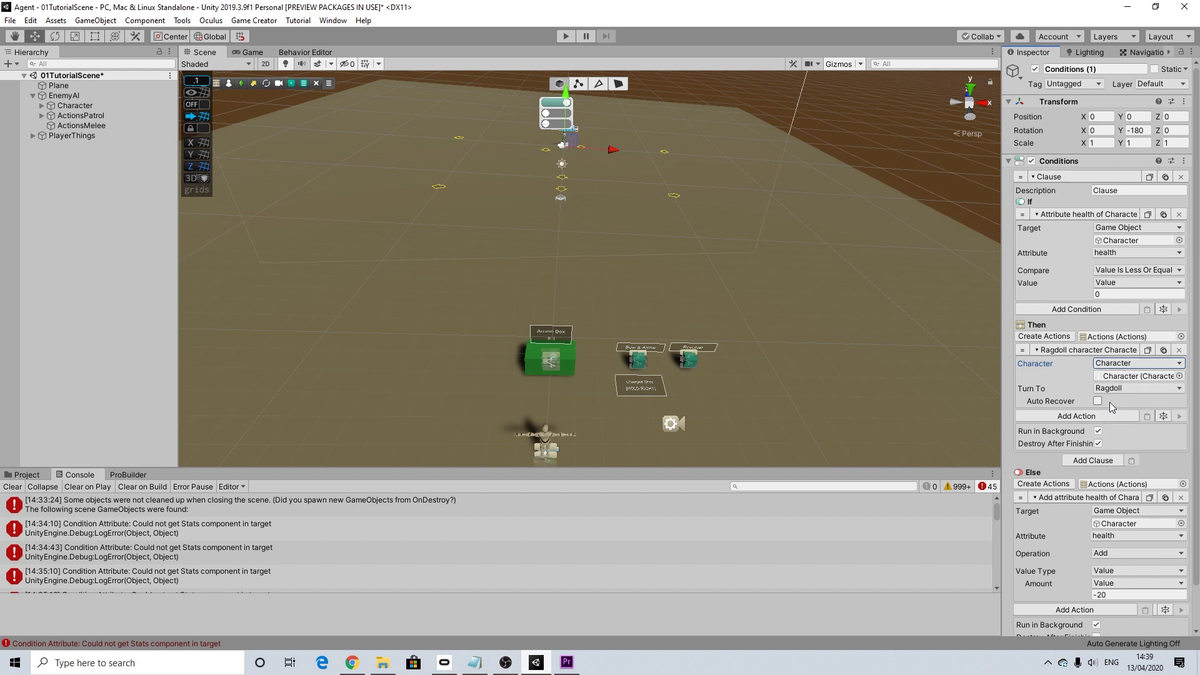
scroll(1123, 536, "down", 3)
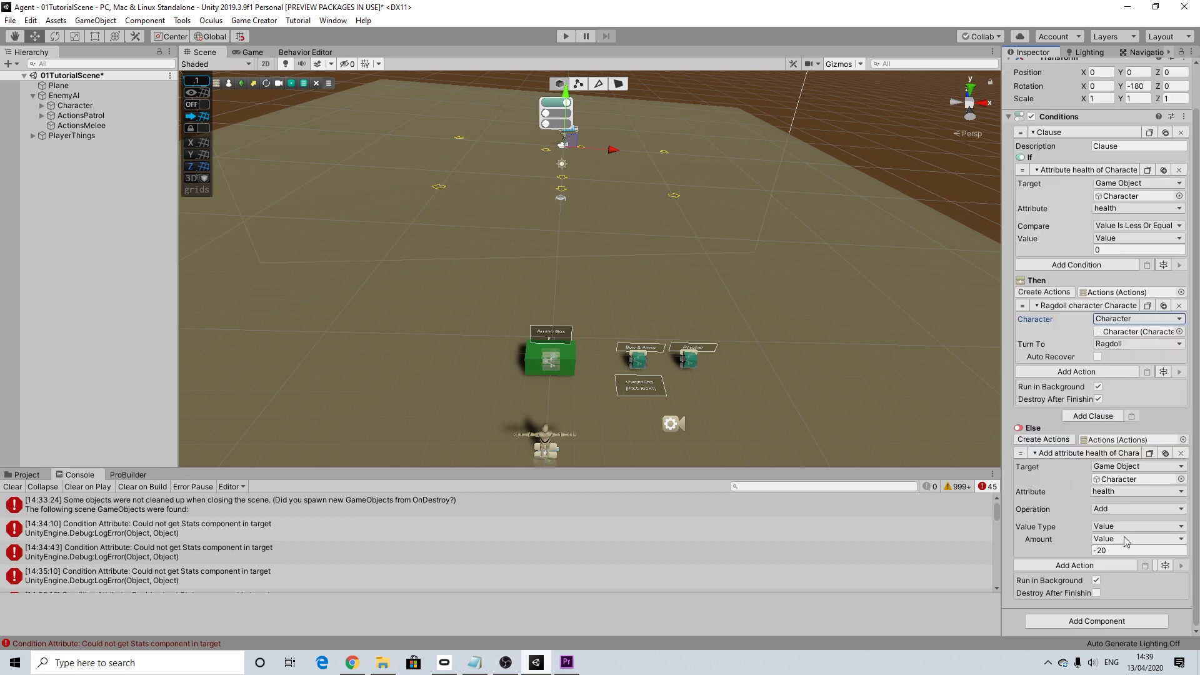
scroll(1125, 536, "up", 3)
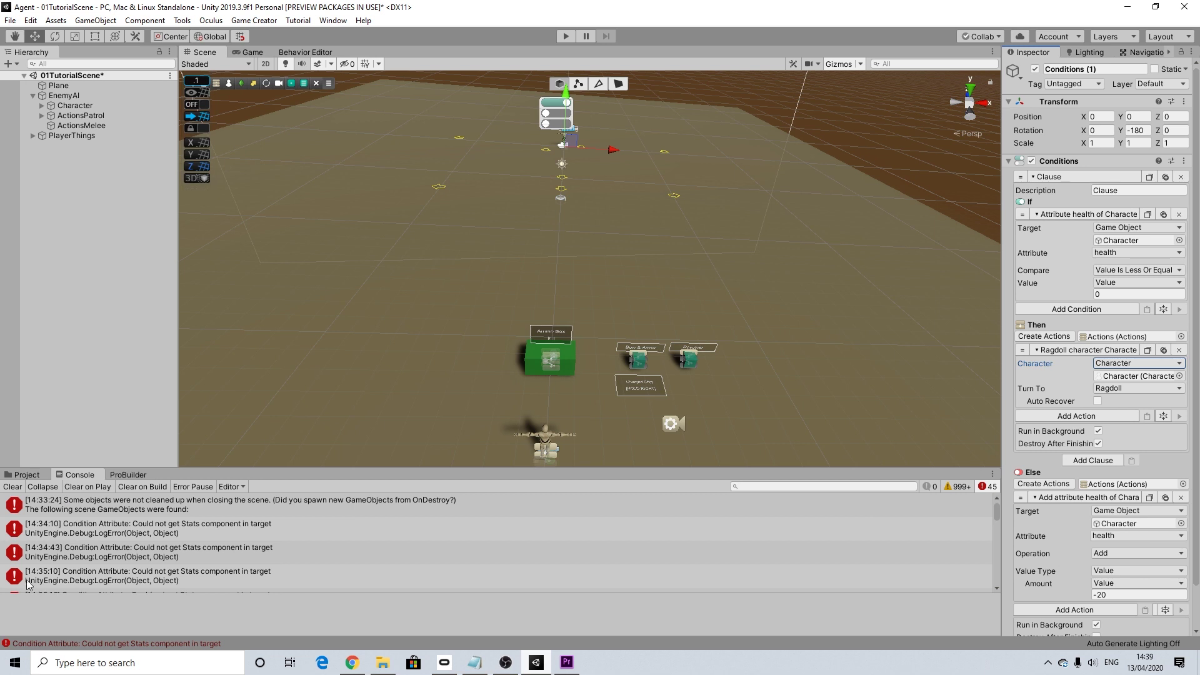
Clear the console, make the lower panel slightly shorter, and start play mode.
left_click(12, 486)
left_click_drag(156, 468, 162, 484)
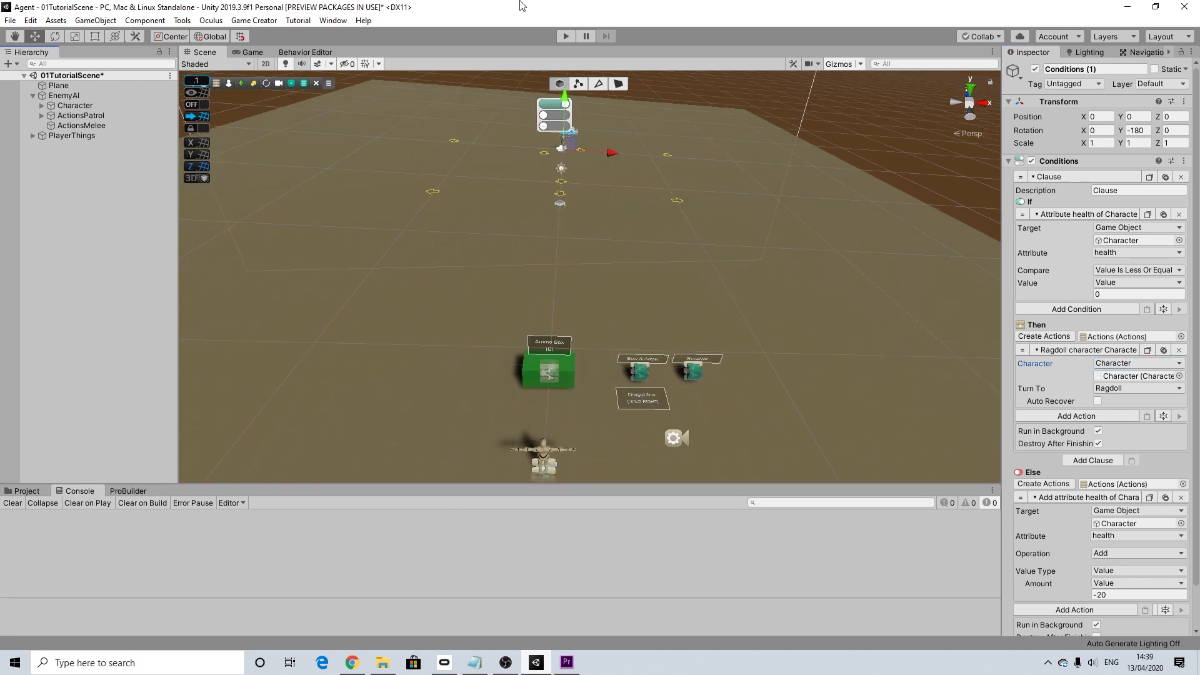
left_click(564, 38)
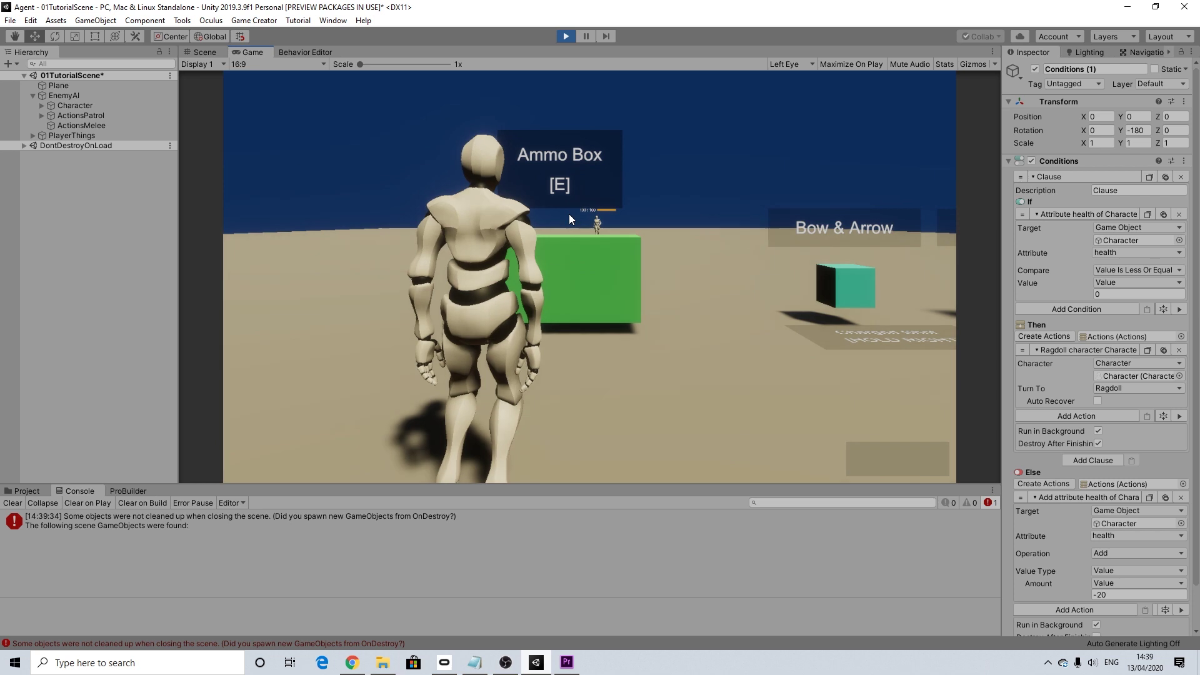
Collect the revolver and bullets from the ammo box, approach the enemy and reload.
key("w")
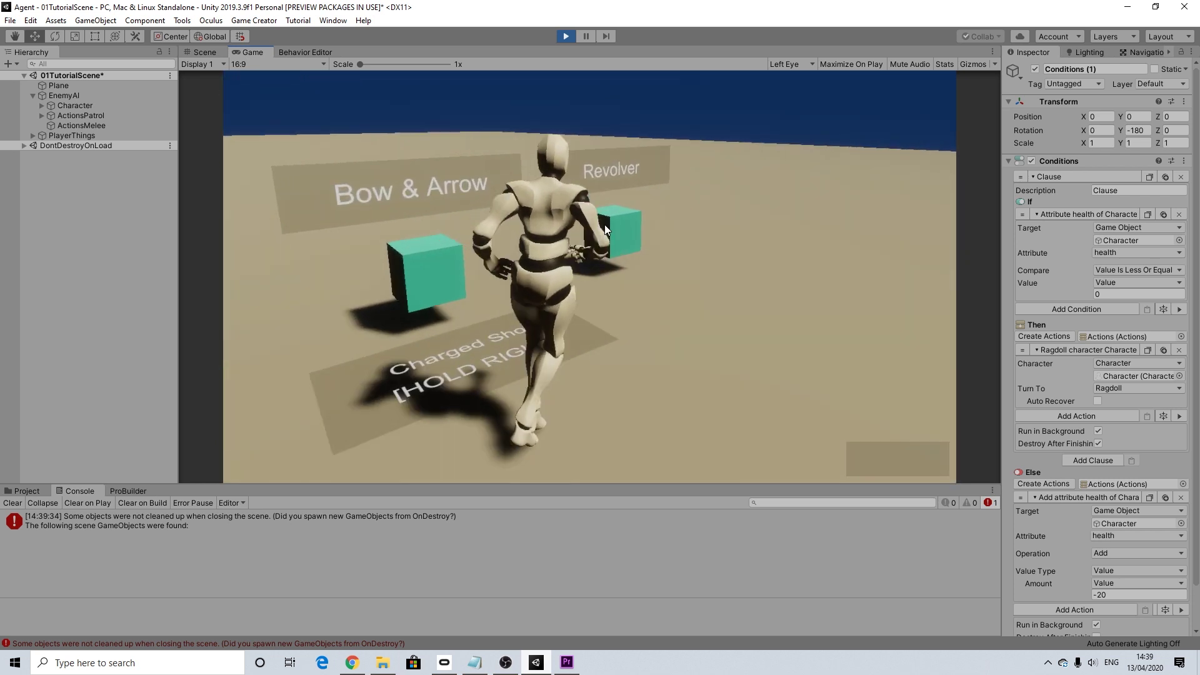
key("w")
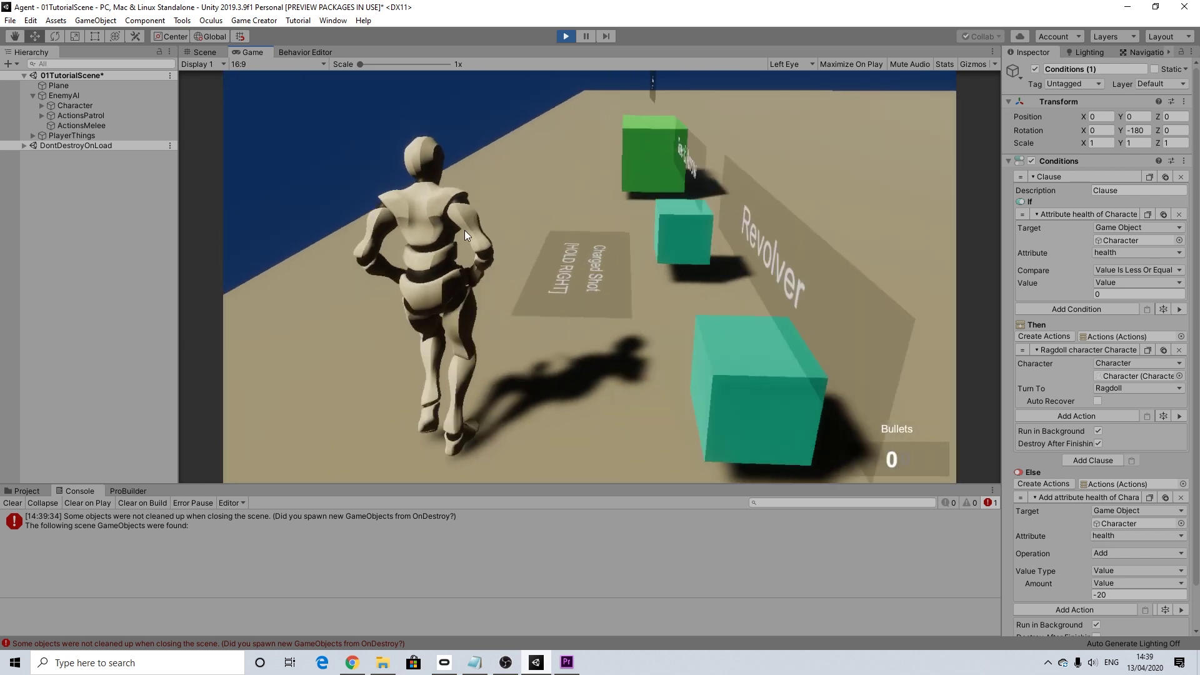
key("w")
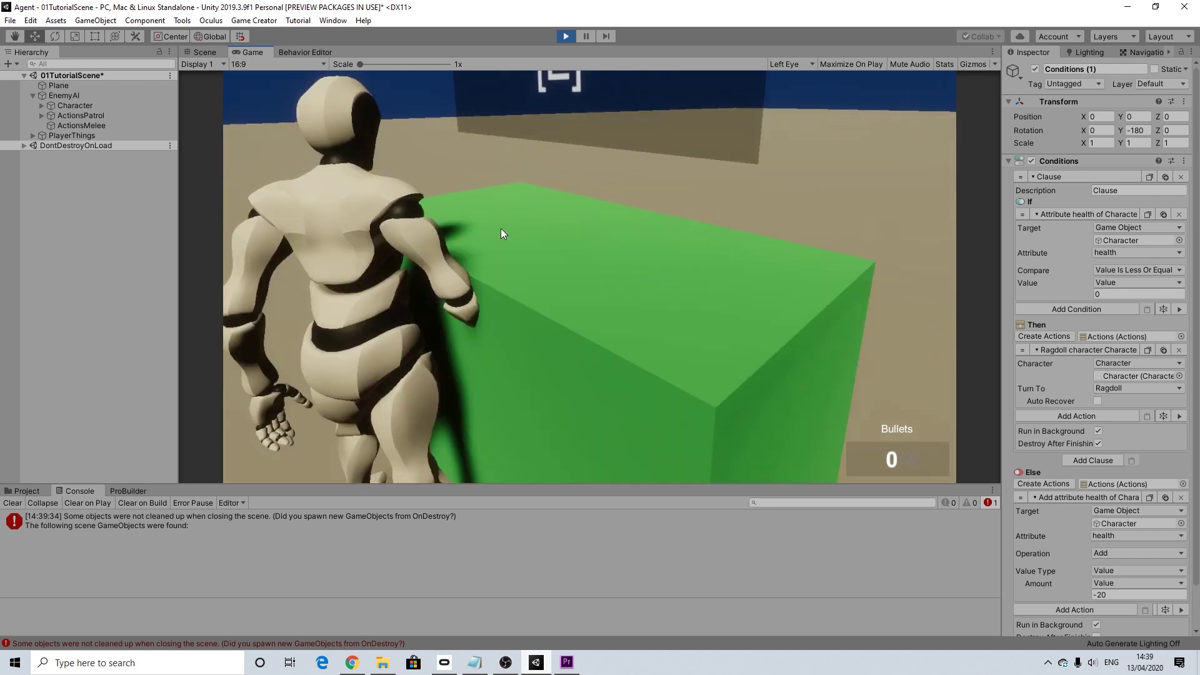
key("w")
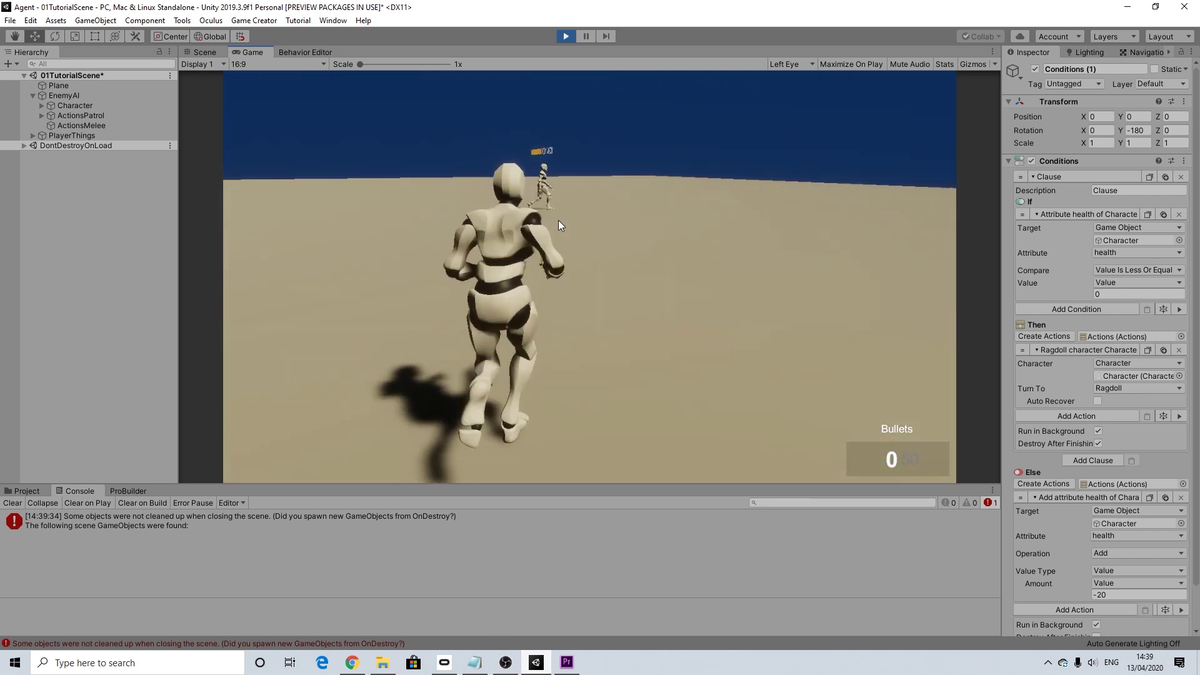
key("w")
key("r")
Shoot the enemy repeatedly with the revolver, reloading as needed, to test its damage and ragdoll death, and stop play mode.
right_click(561, 218)
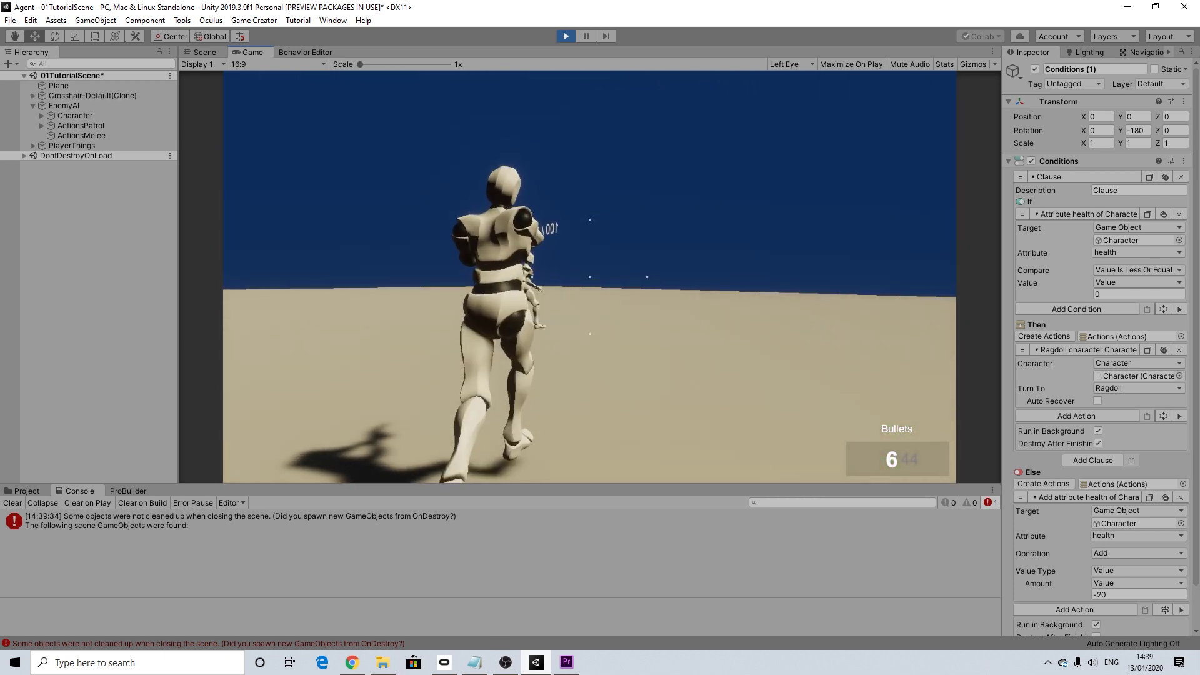
left_click(589, 277)
left_click(589, 276)
left_click(589, 276)
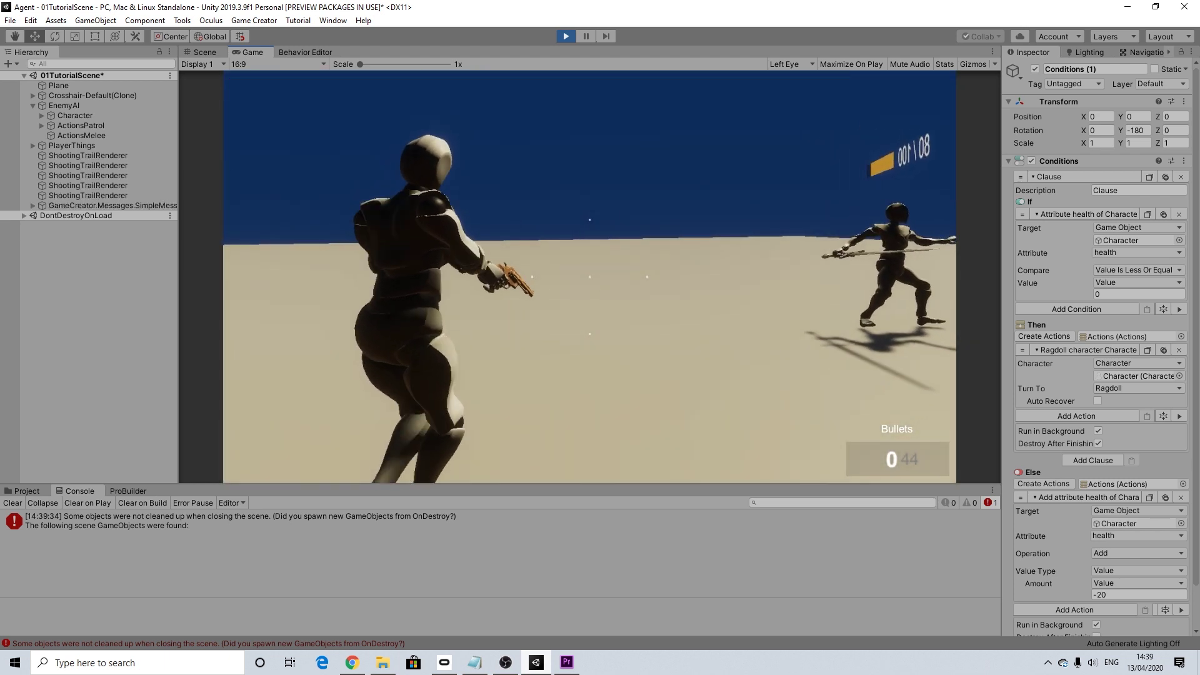
key("r")
left_click(589, 276)
left_click(589, 276)
left_click(590, 276)
left_click(590, 276)
left_click(589, 276)
left_click(589, 276)
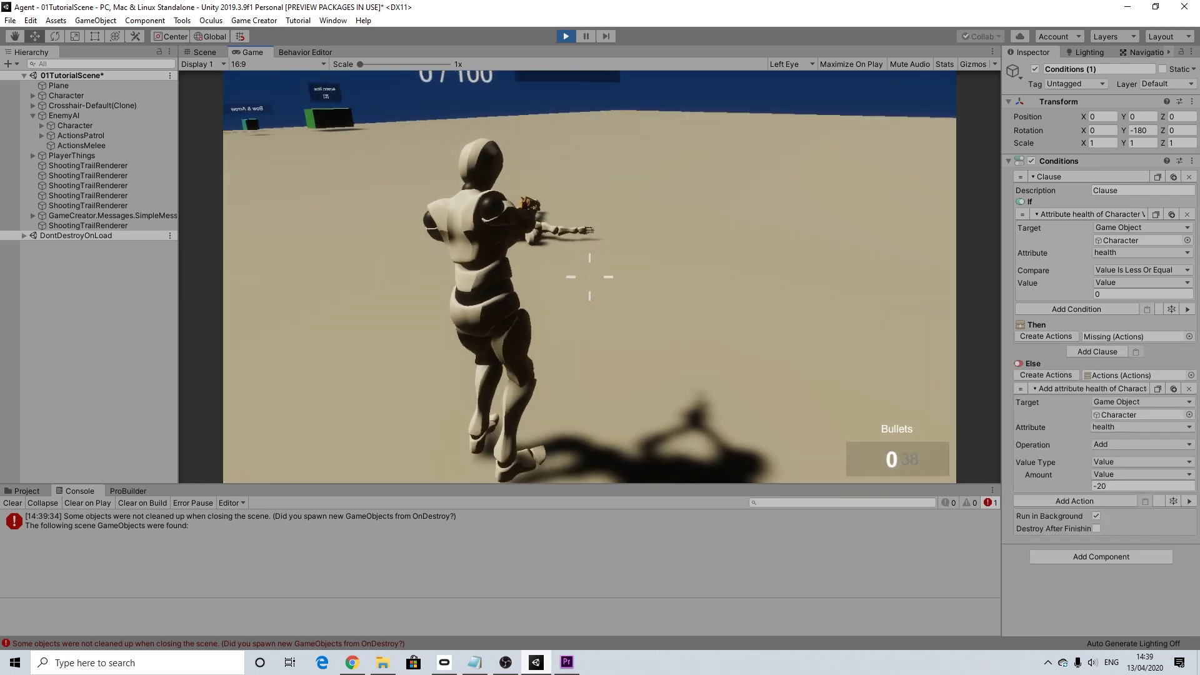
key("r")
left_click(589, 276)
left_click(589, 276)
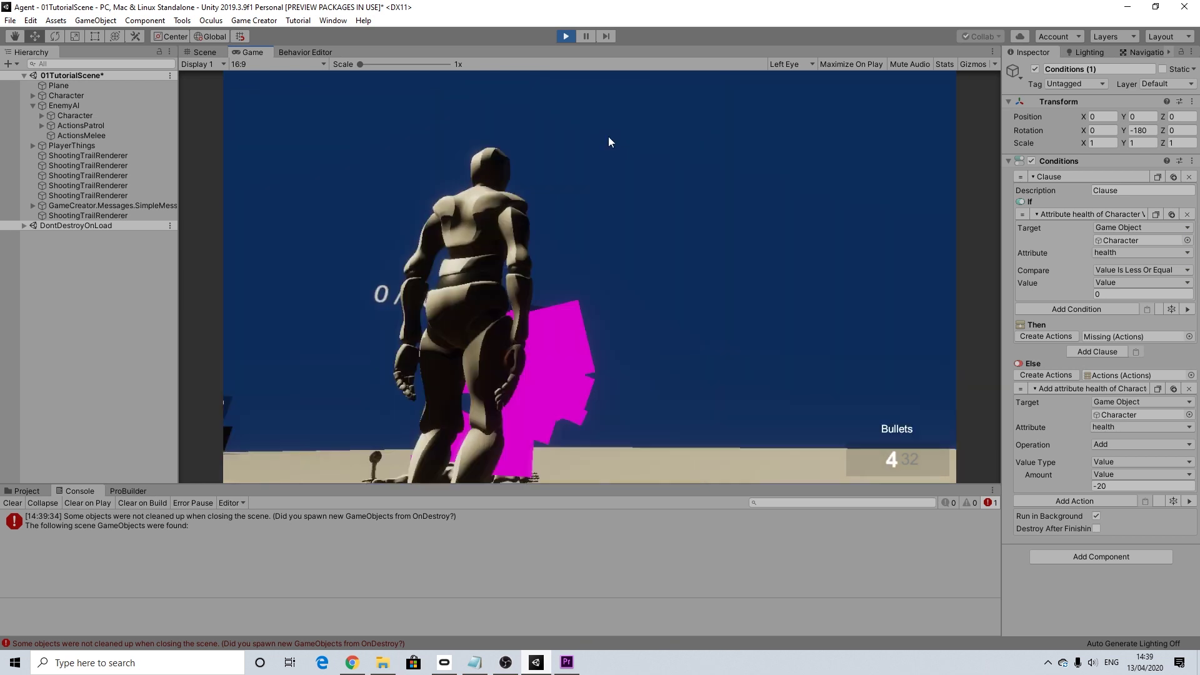
left_click(566, 36)
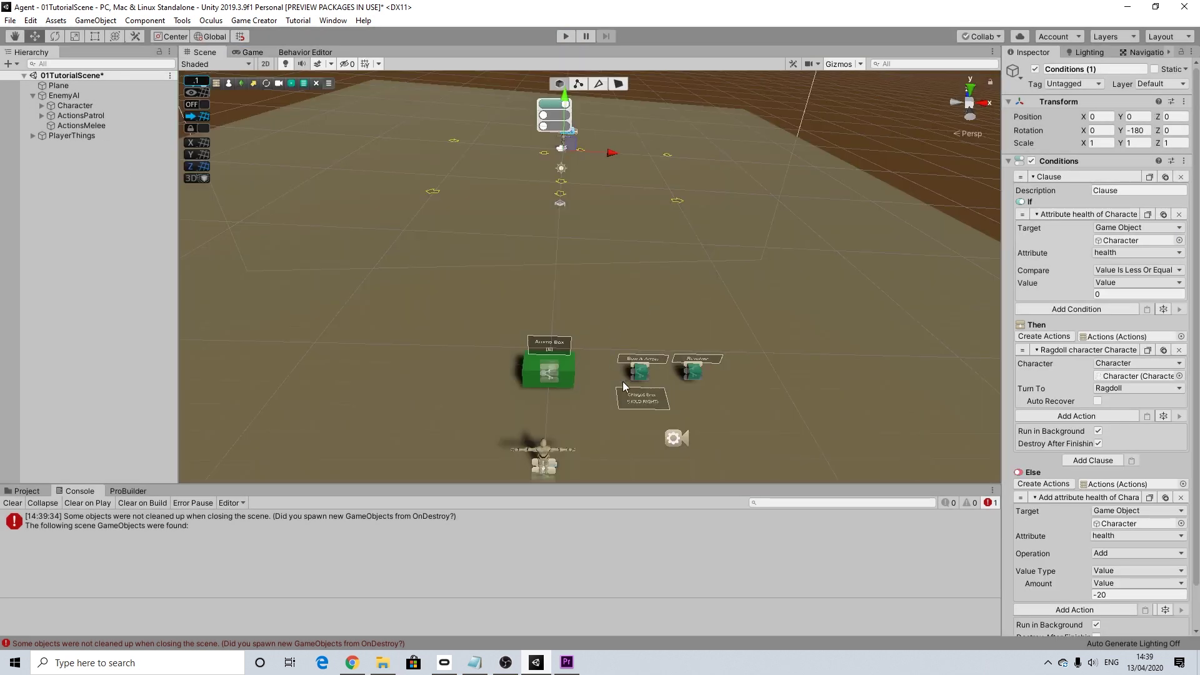
Examine the enemy Character's components and its place in the scene, and bring up the Behaviors asset folder.
scroll(574, 422, "down", 3)
mouse_move(595, 426)
middle_mouse_down()
mouse_move(575, 406)
mouse_move(587, 418)
middle_mouse_up()
scroll(560, 399, "up", 3)
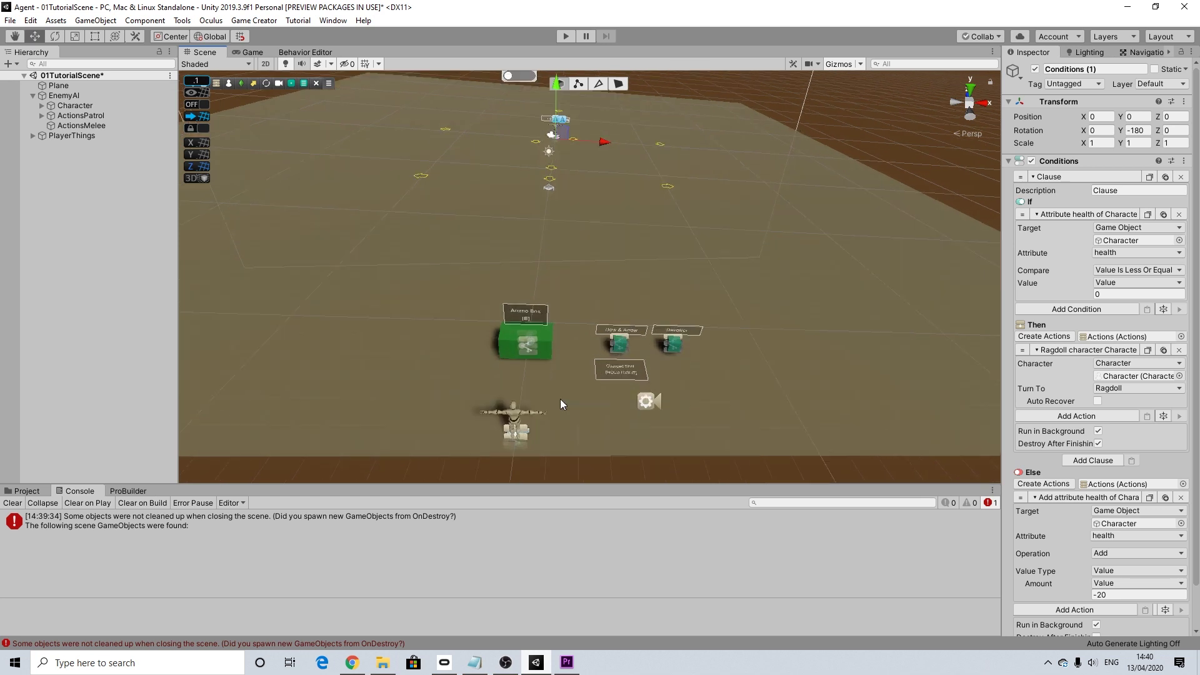
left_click(60, 96)
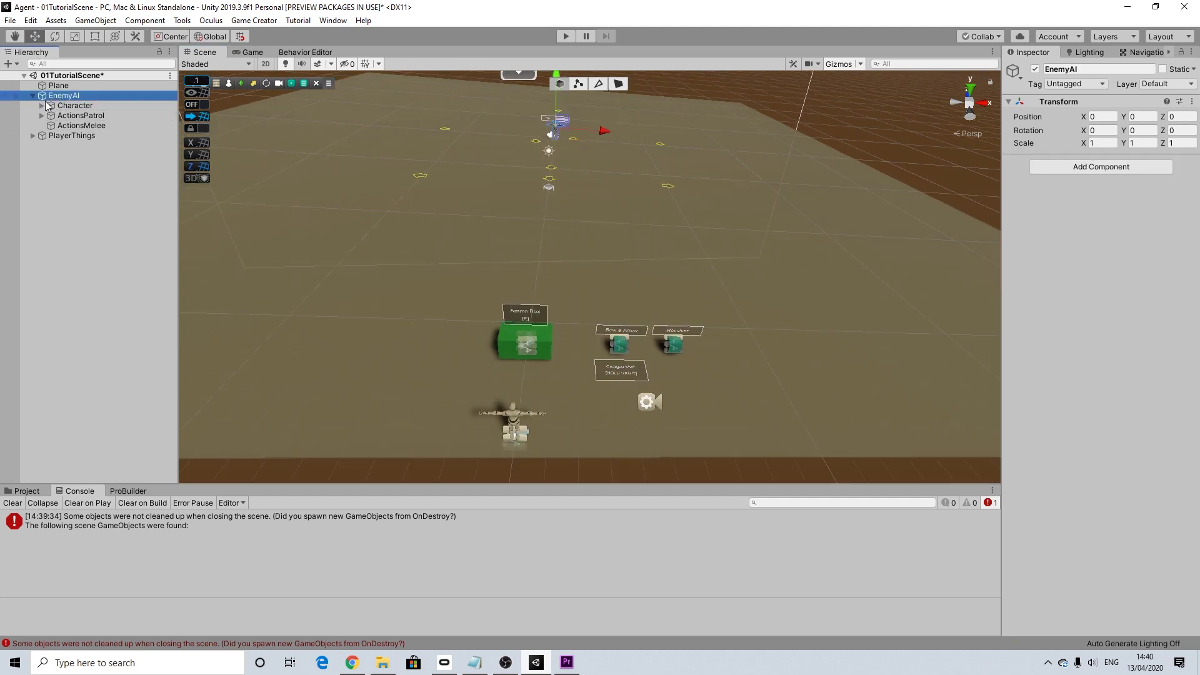
left_click(48, 106)
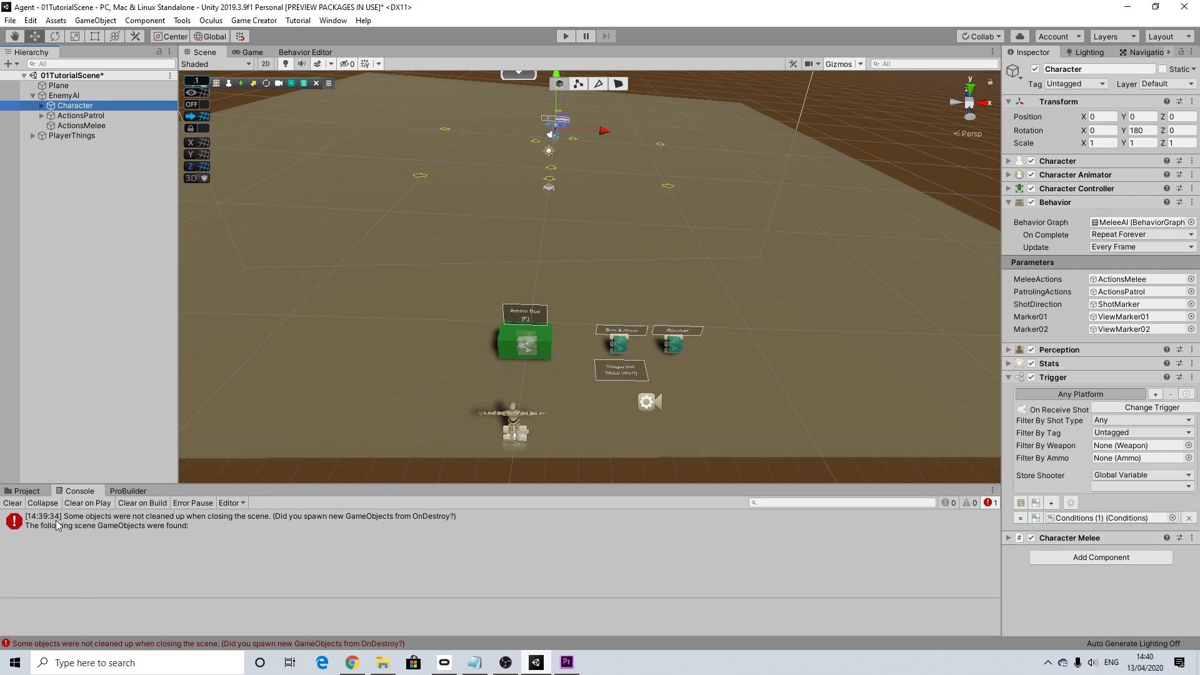
left_click(28, 491)
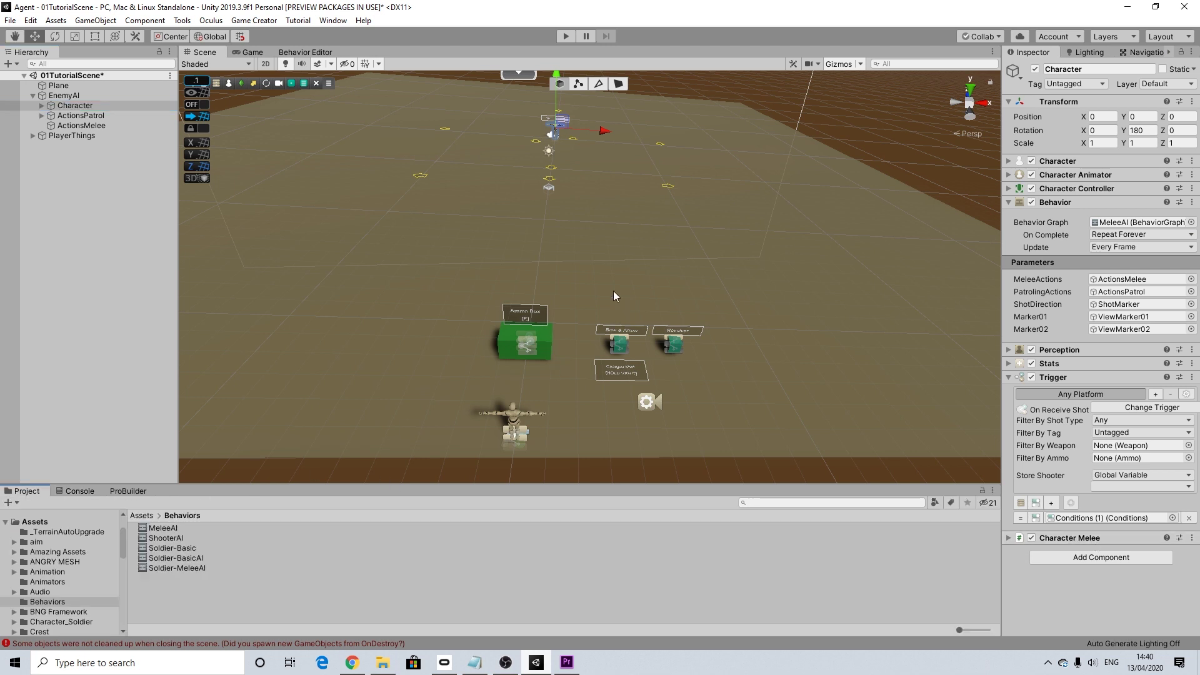
scroll(616, 295, "down", 4)
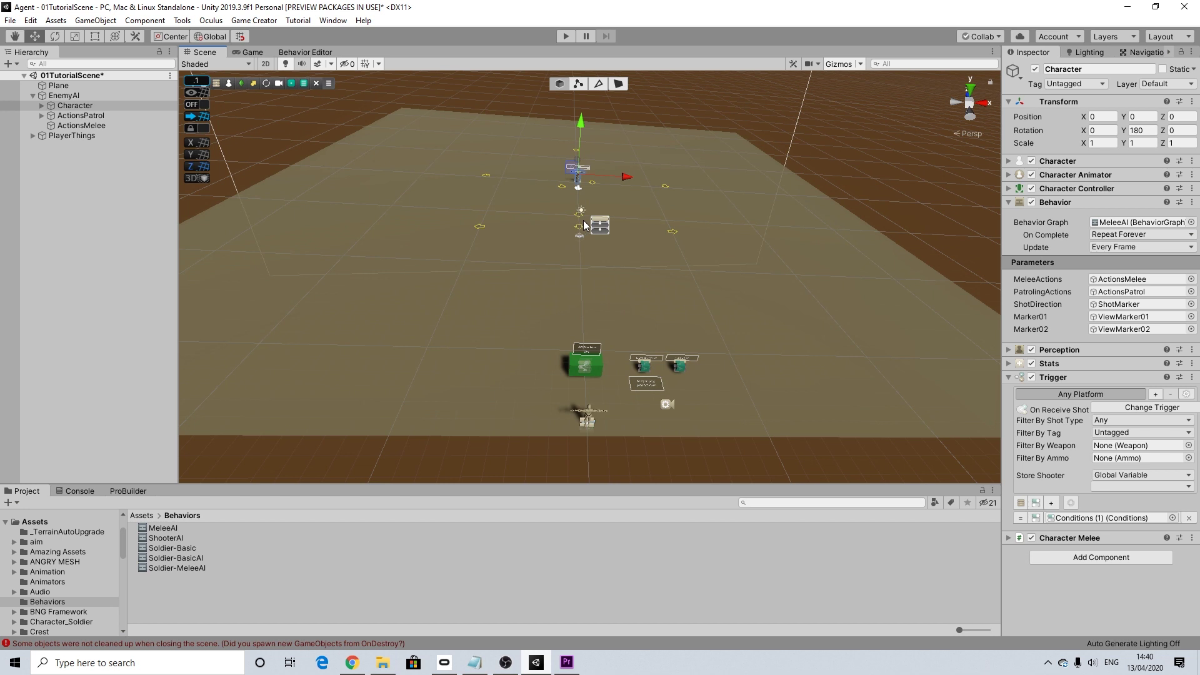
middle_click_drag(578, 220, 580, 232)
scroll(579, 231, "up", 1)
mouse_move(589, 282)
middle_mouse_down()
mouse_move(585, 259)
mouse_move(590, 272)
middle_mouse_up()
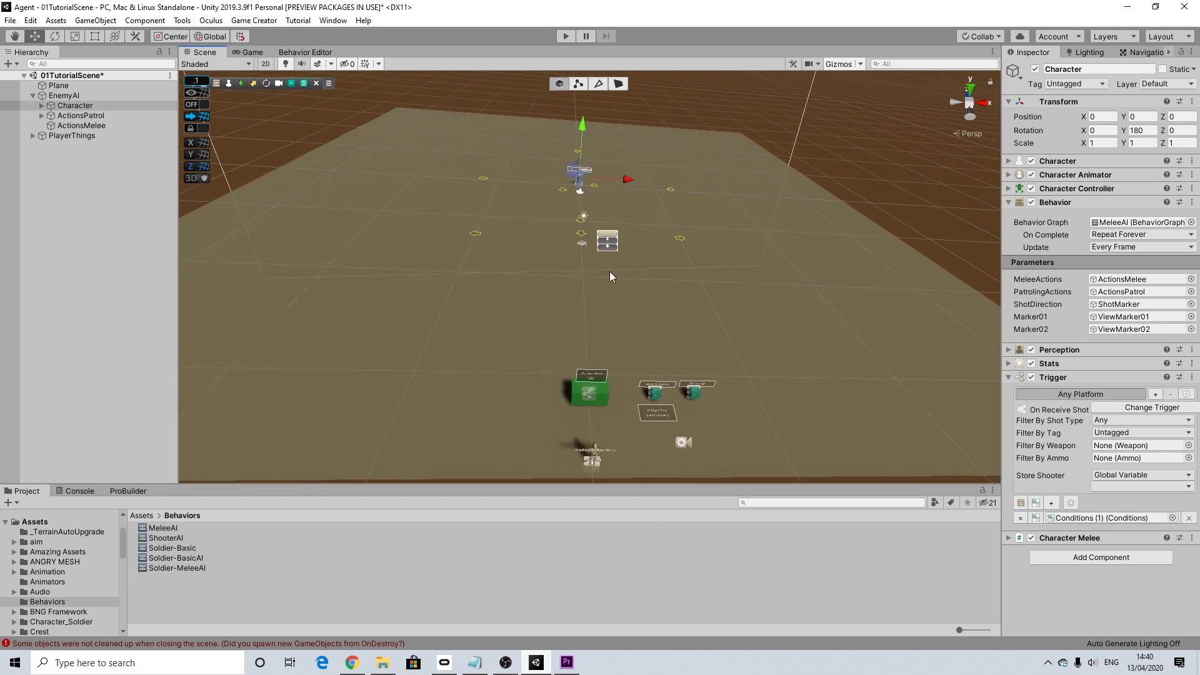